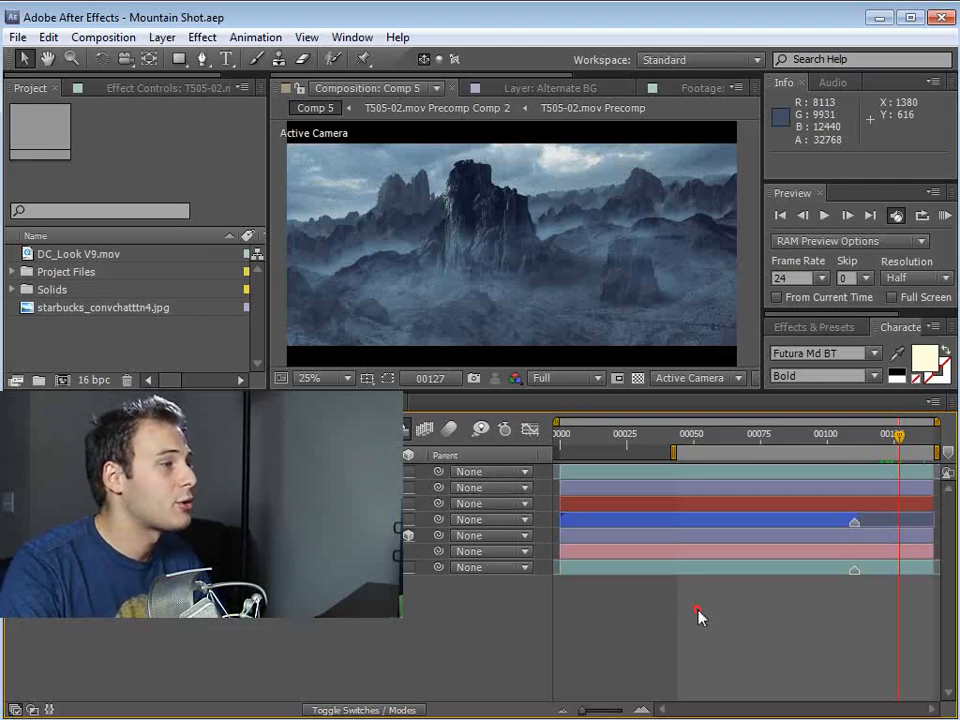
Play a RAM preview of the finished mountain shot in Comp 5, stop it and scrub to frame 137.
key(KP_0)
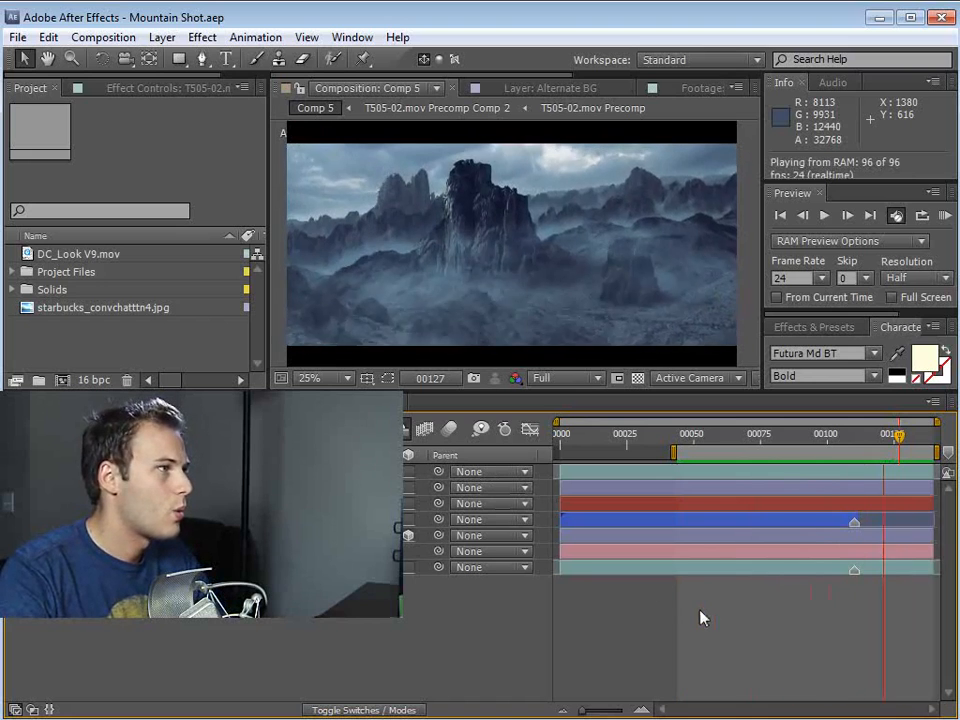
key(space)
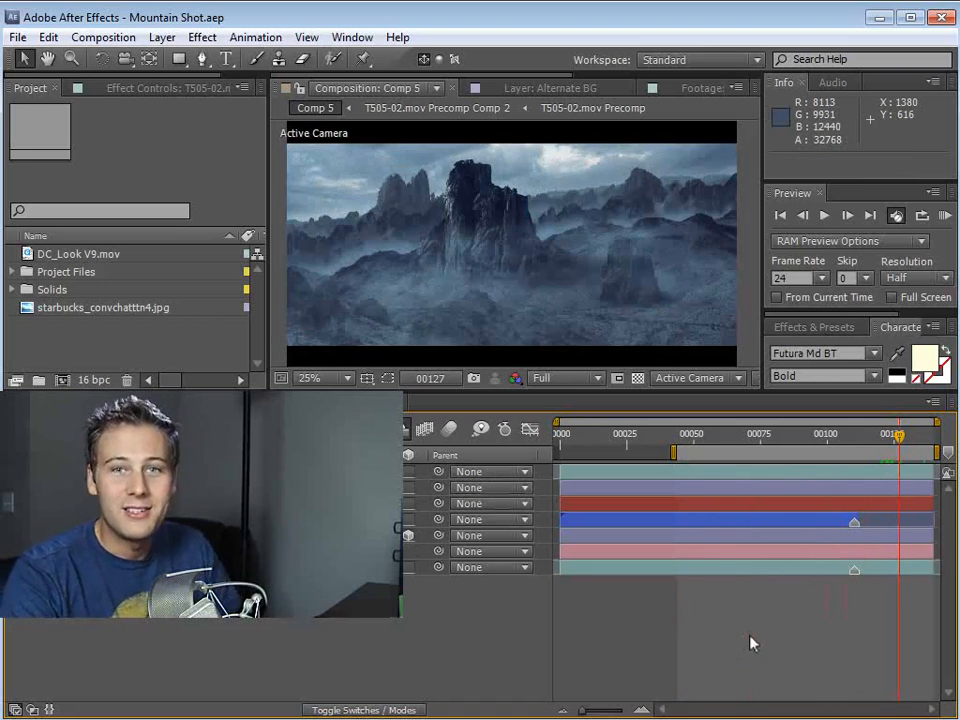
drag(690, 440, 925, 458)
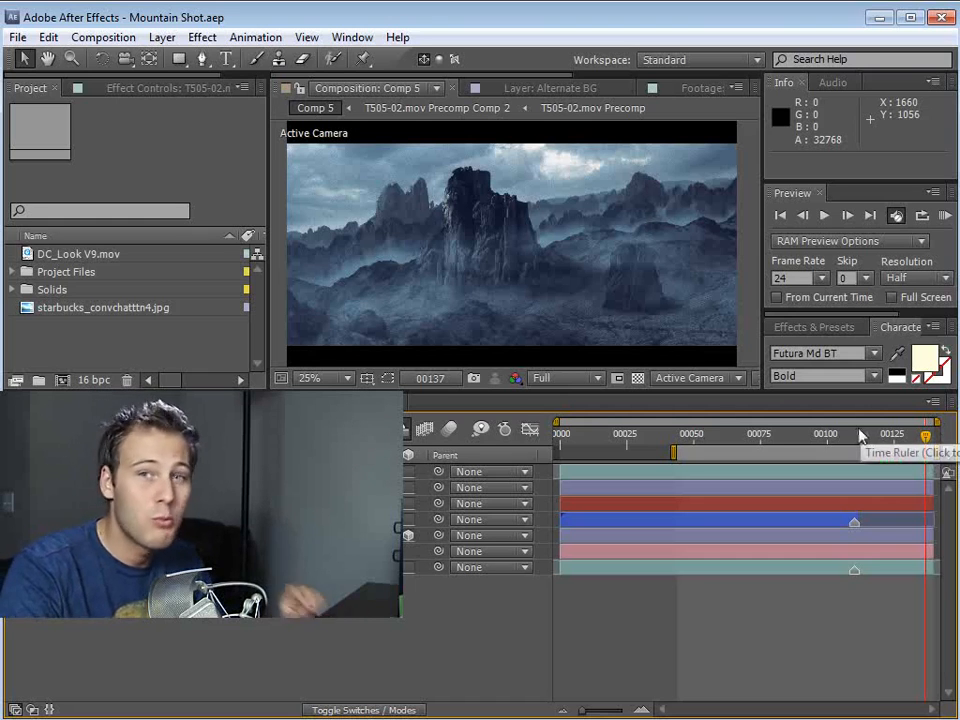
Solo the bottom T505-02.mov layer and scrub through the original desert footage to frame 119.
click(44, 567)
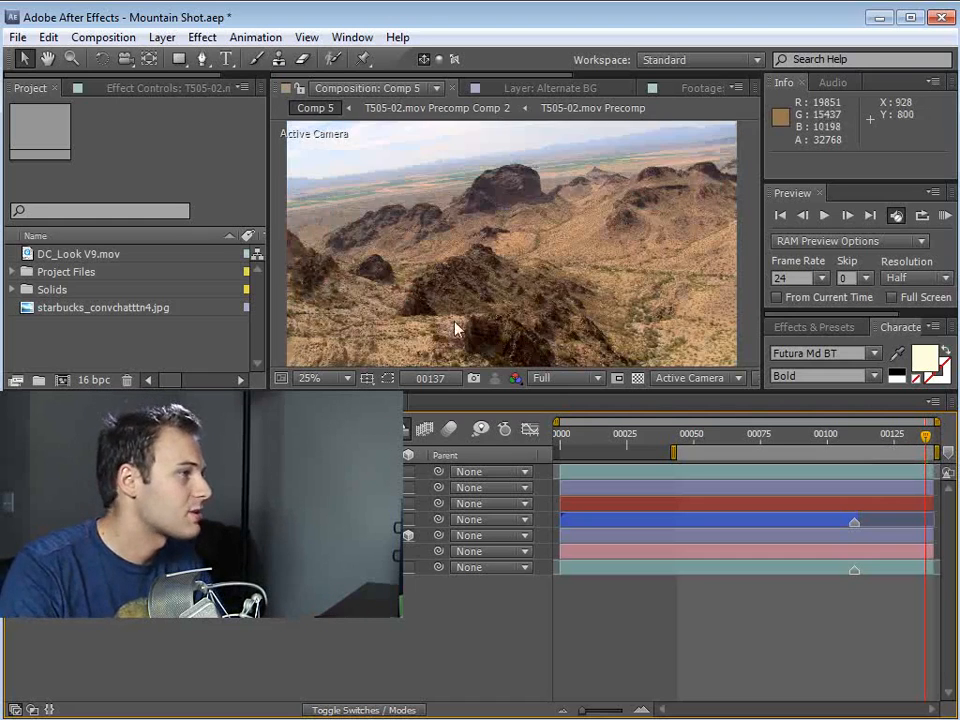
drag(708, 437, 891, 465)
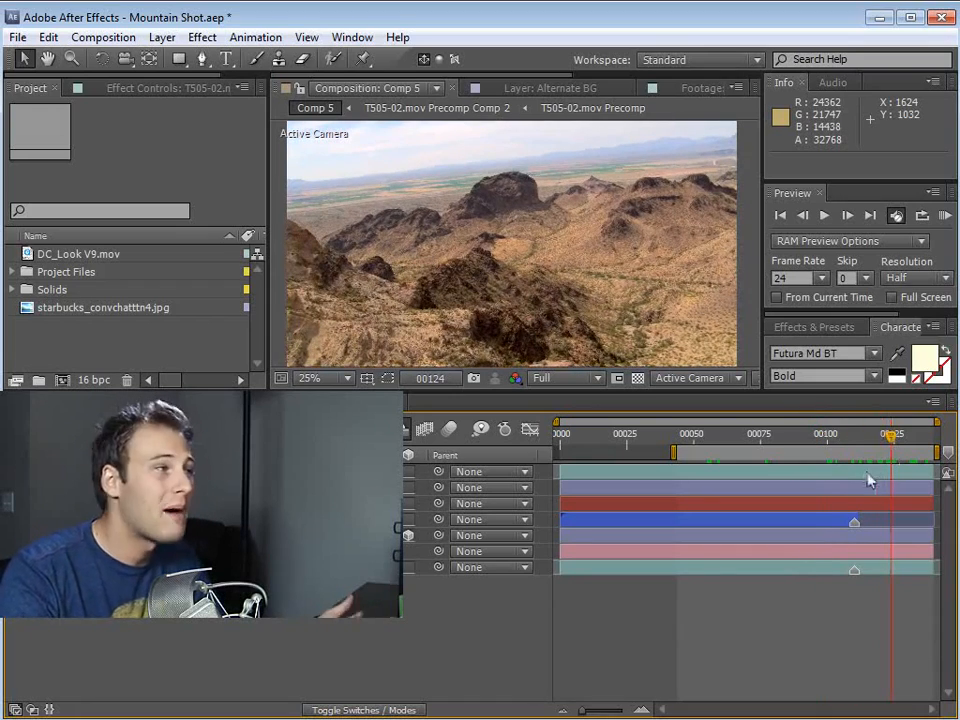
drag(840, 443, 874, 460)
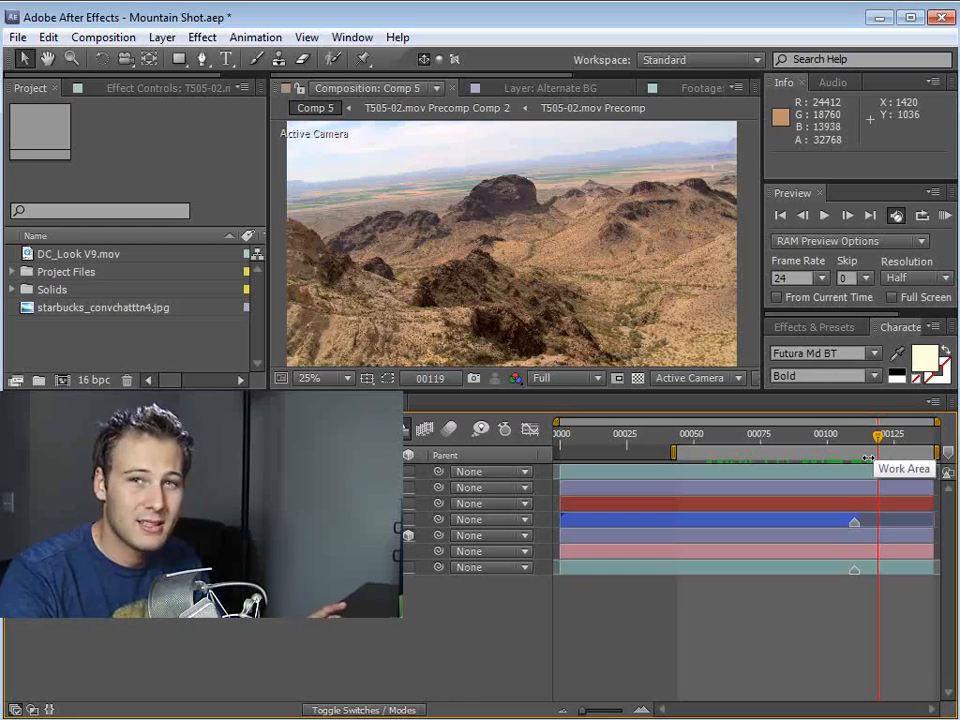
Switch to Photoshop and show only the Background layer of Mountain AerialV3.psd, with the whole image in view.
key(alt+Tab)
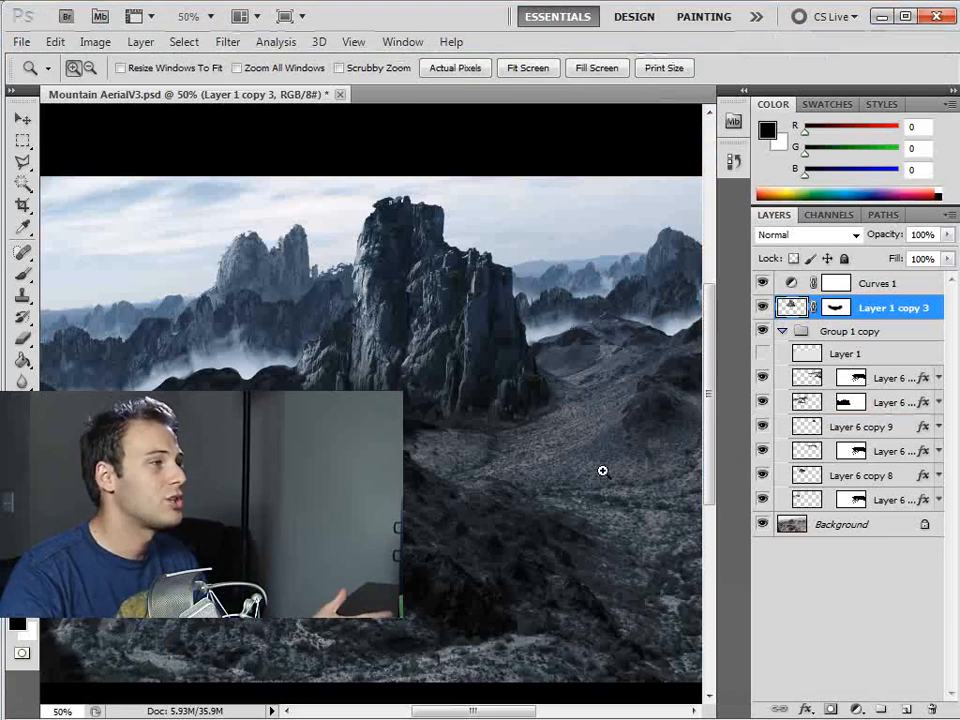
alt+click(395, 315)
alt+click(763, 524)
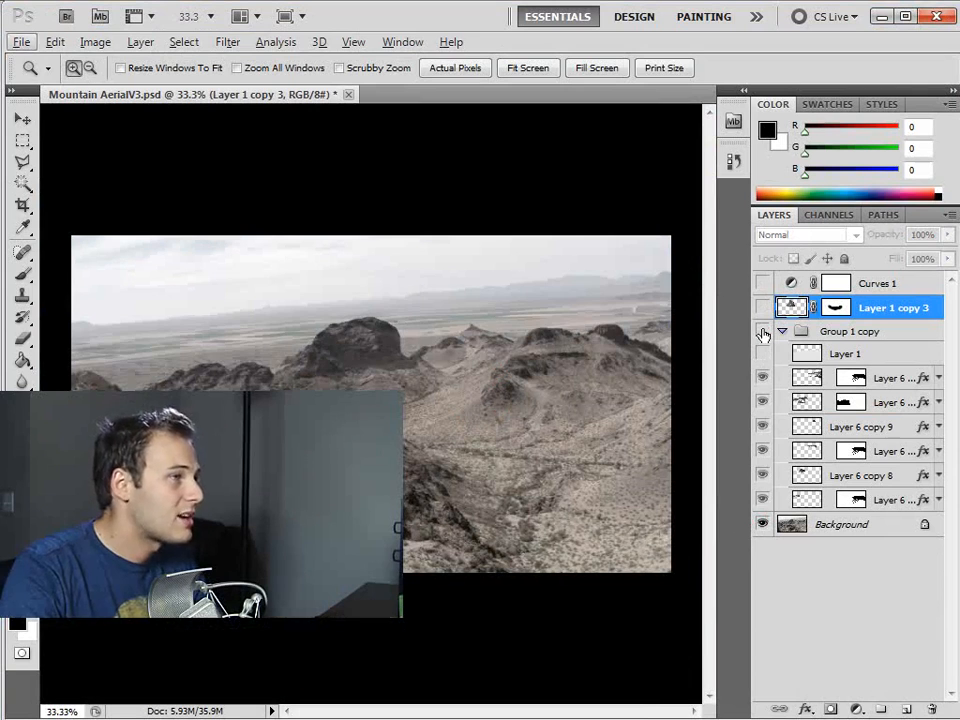
Show Group 1 copy and toggle its upper four mountain layers off and on to compare the added peaks.
click(763, 331)
drag(763, 377, 763, 451)
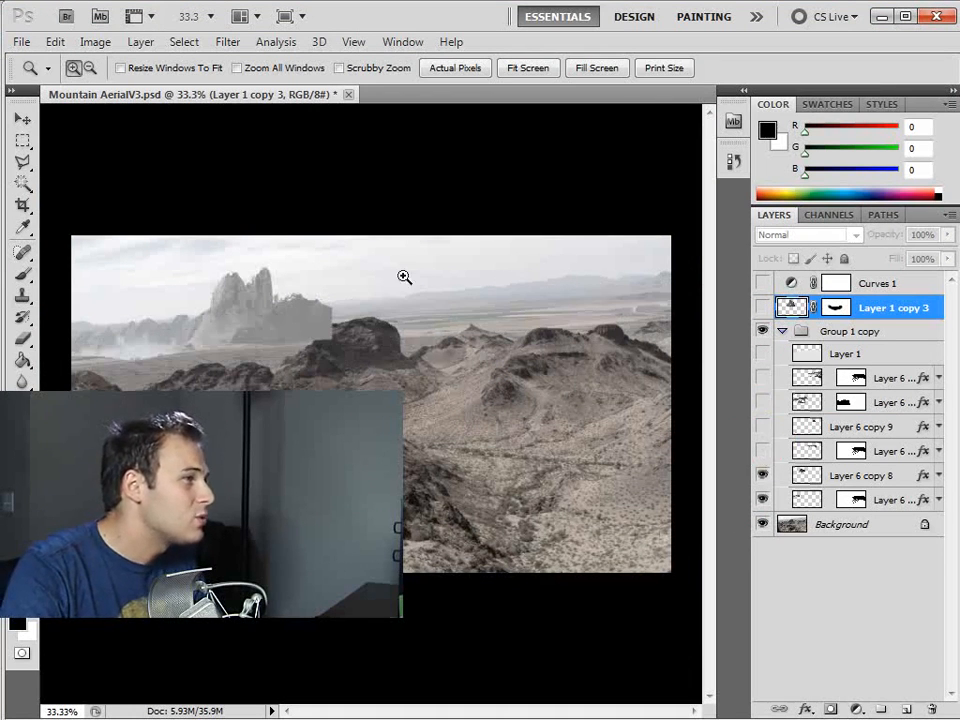
drag(763, 451, 763, 380)
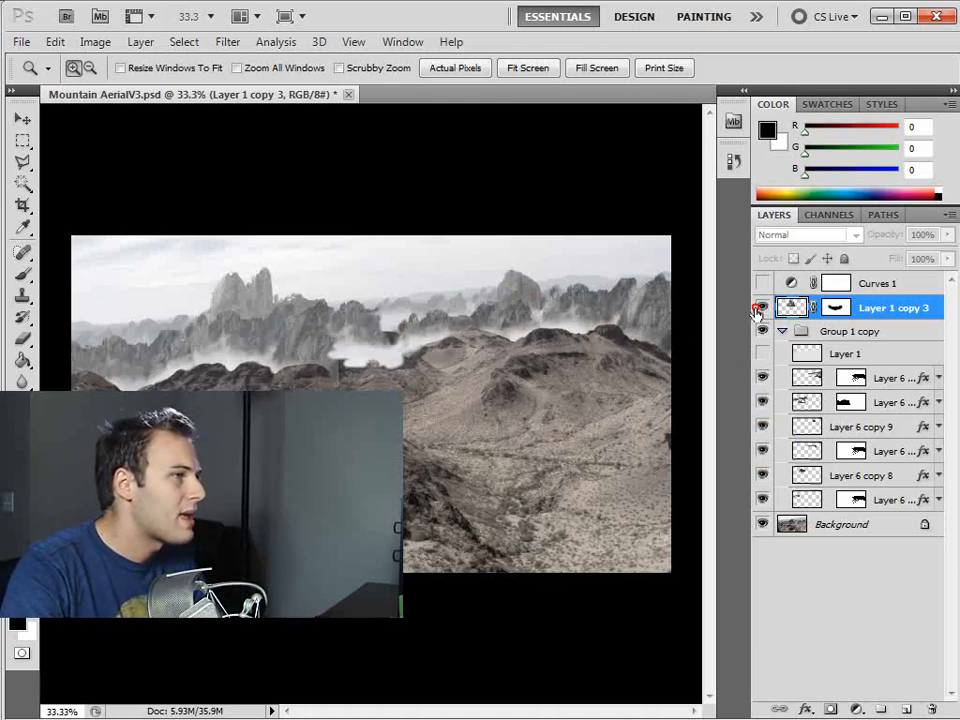
Show Layer 1 copy 3 and the Curves 1 adjustment again, and switch back to After Effects.
click(763, 308)
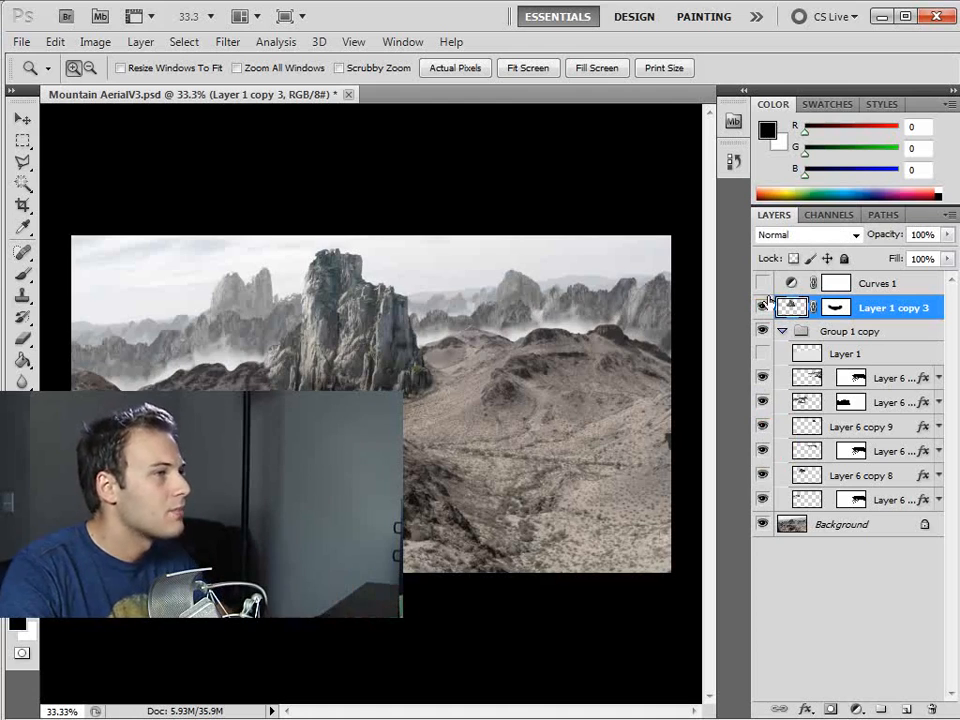
click(763, 283)
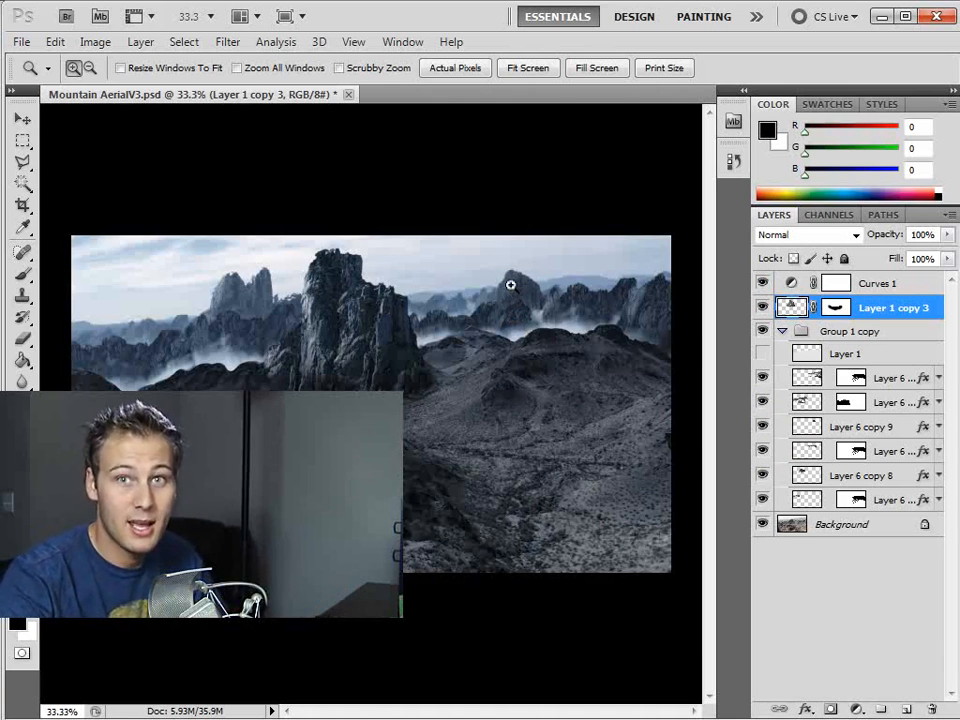
key(ctrl+s)
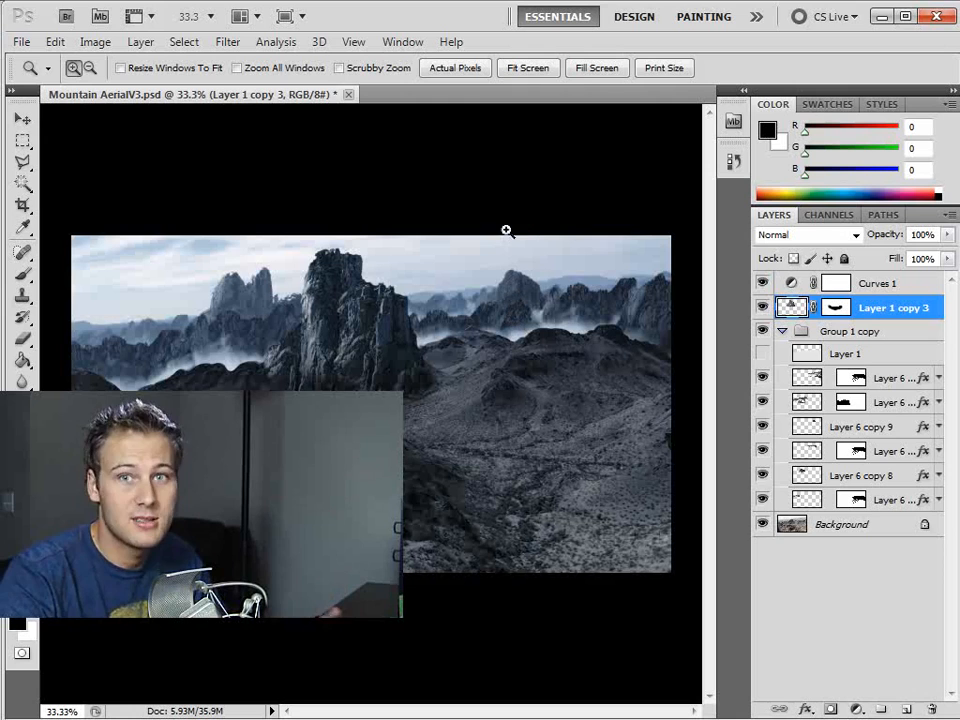
click(880, 18)
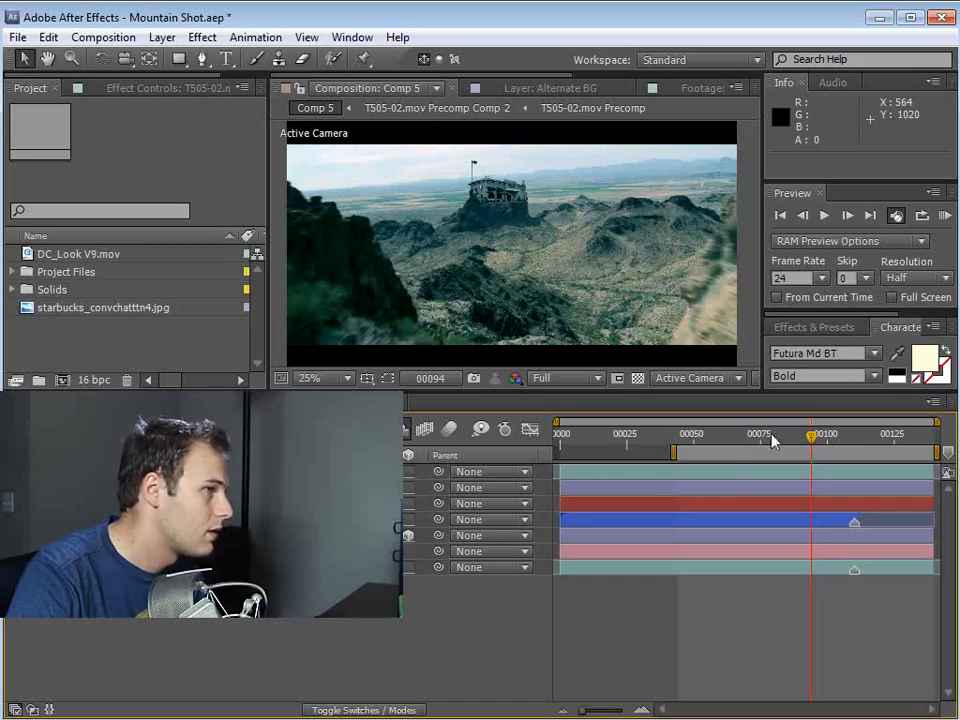
Examine the coffee shop building on the mountain top at frame 115 at up to 200% magnification, and return to the full shot at 25%.
drag(810, 437, 868, 455)
scroll(518, 221, up, 2)
scroll(518, 221, up, 1)
key(grave)
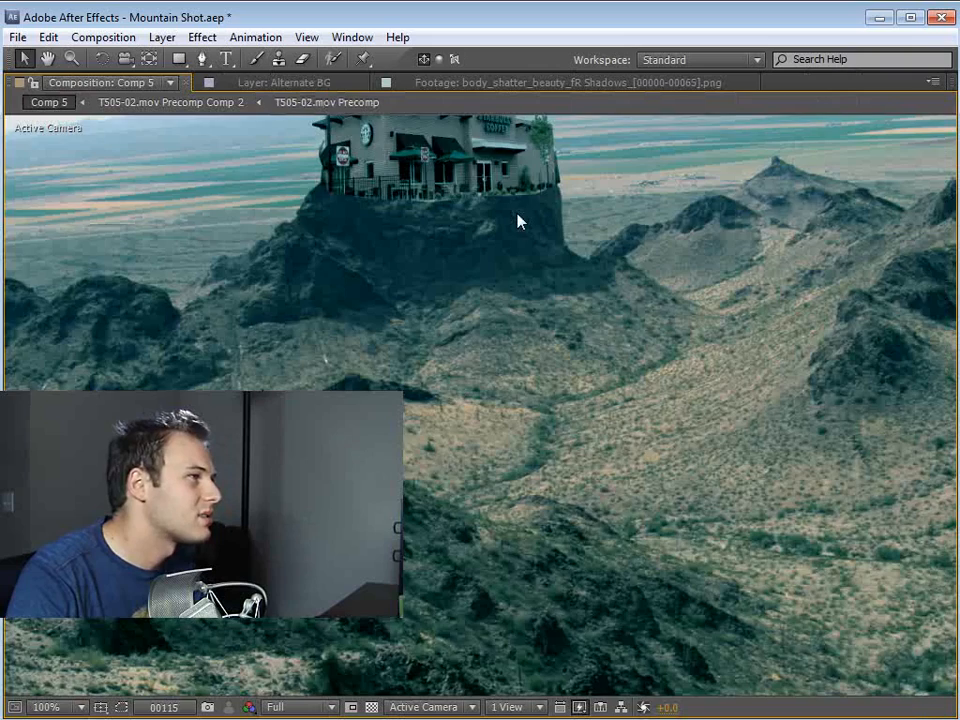
key(space)
drag(471, 186, 467, 322)
scroll(480, 306, up, 1)
drag(505, 286, 520, 500)
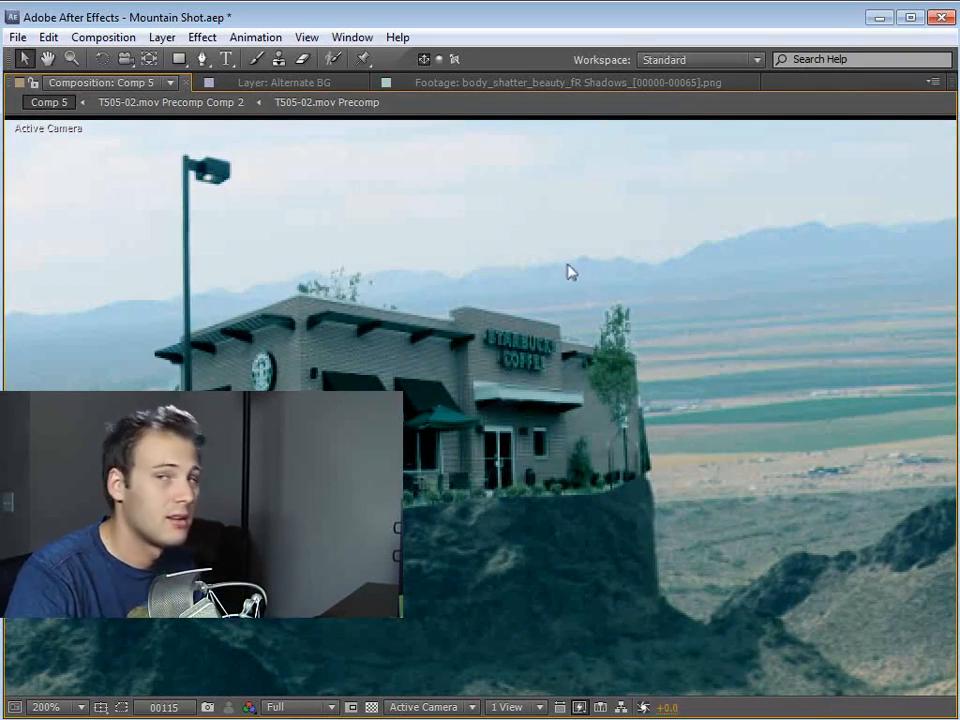
key(grave)
scroll(453, 290, down, 1)
scroll(453, 290, down, 3)
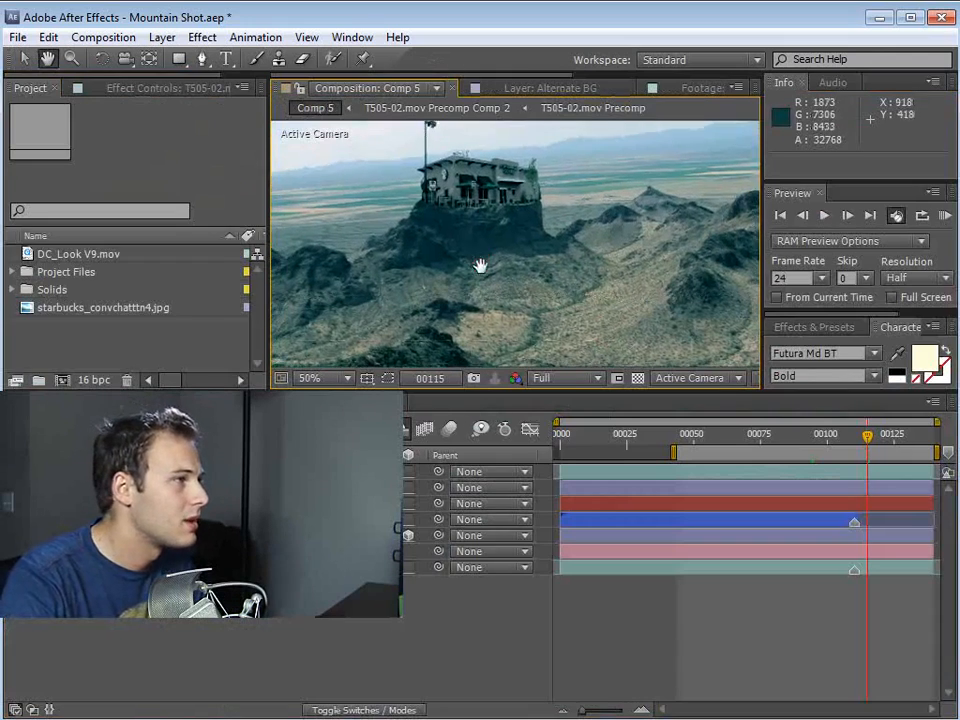
scroll(516, 259, down, 1)
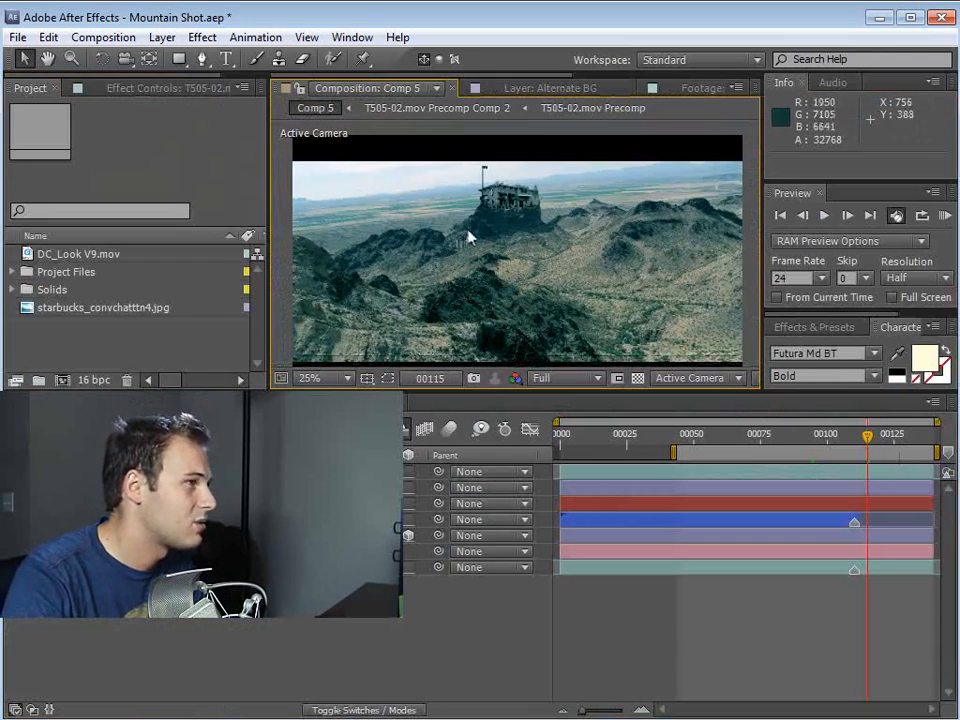
mouse_move(789, 435)
mouse_down()
mouse_move(762, 438)
mouse_move(801, 440)
mouse_up()
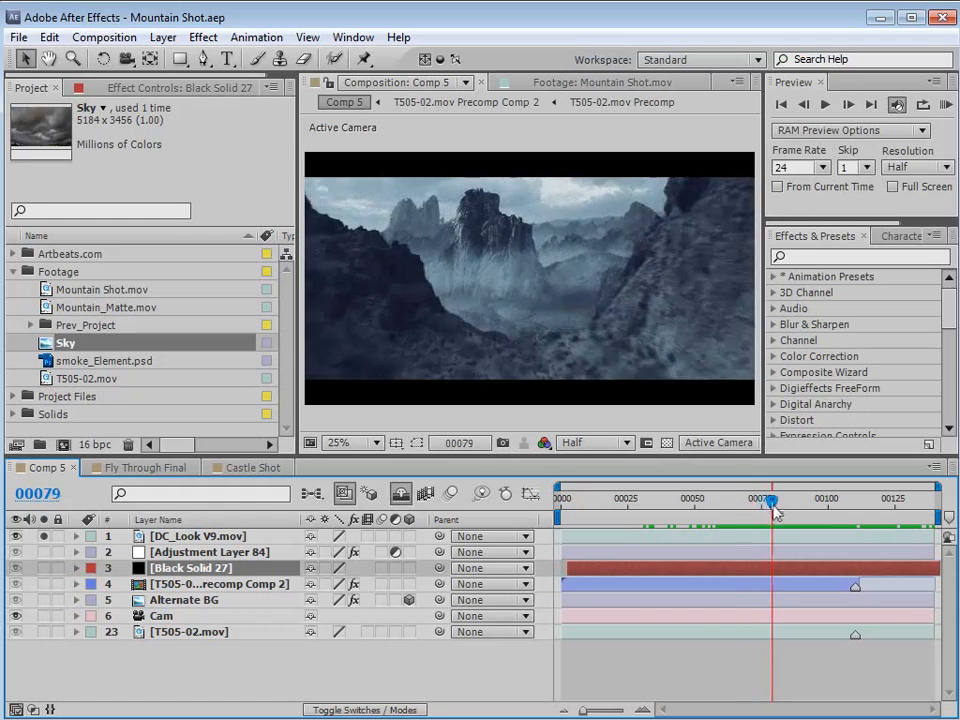
Scrub back and forth through the finished Comp 5 between frames 67 and 126 to examine the fog, peaks and foreground, ending at frame 111.
drag(775, 512, 880, 530)
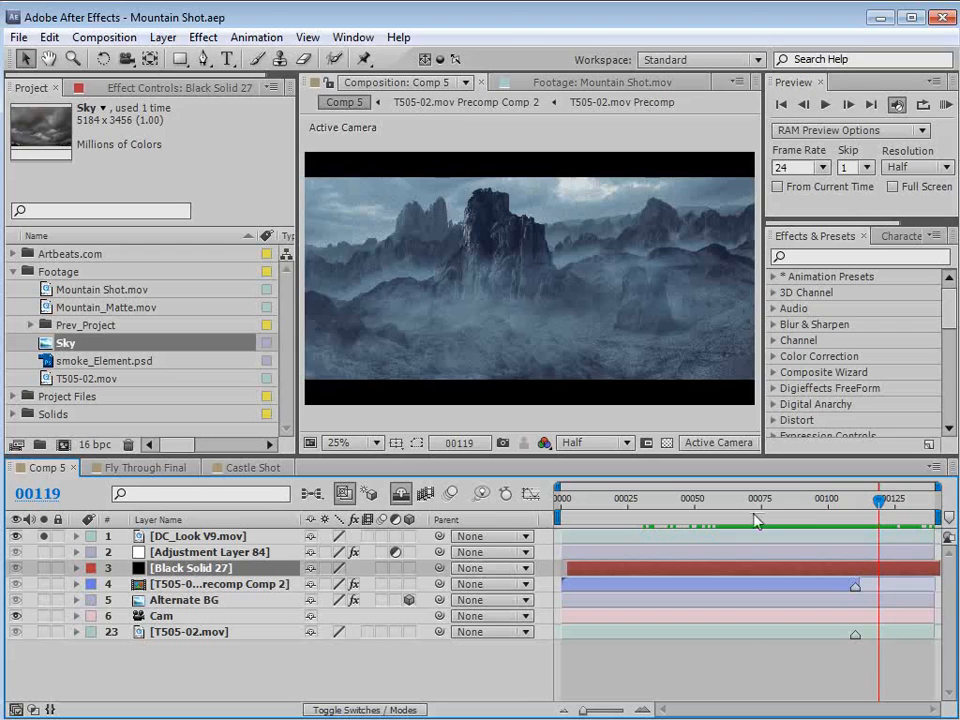
drag(756, 520, 789, 517)
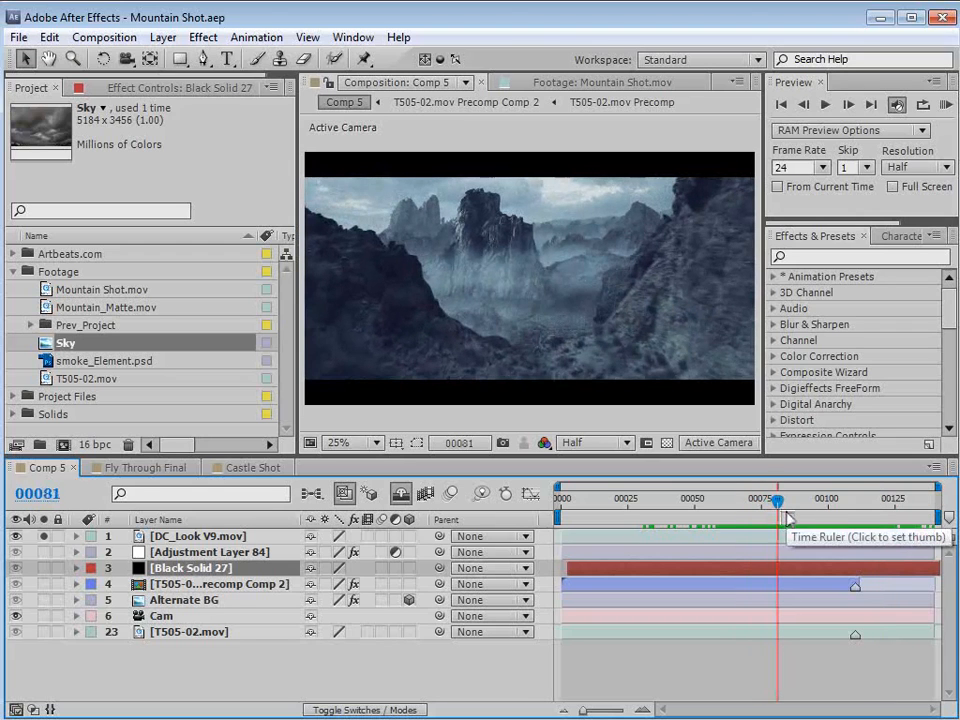
drag(789, 505, 896, 529)
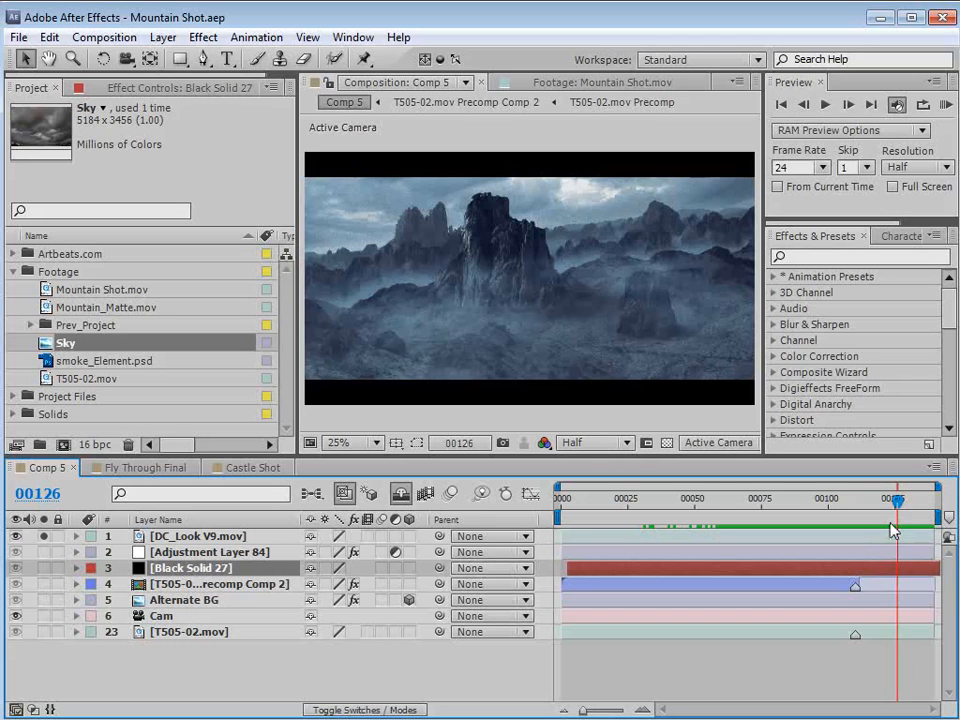
drag(868, 527, 838, 527)
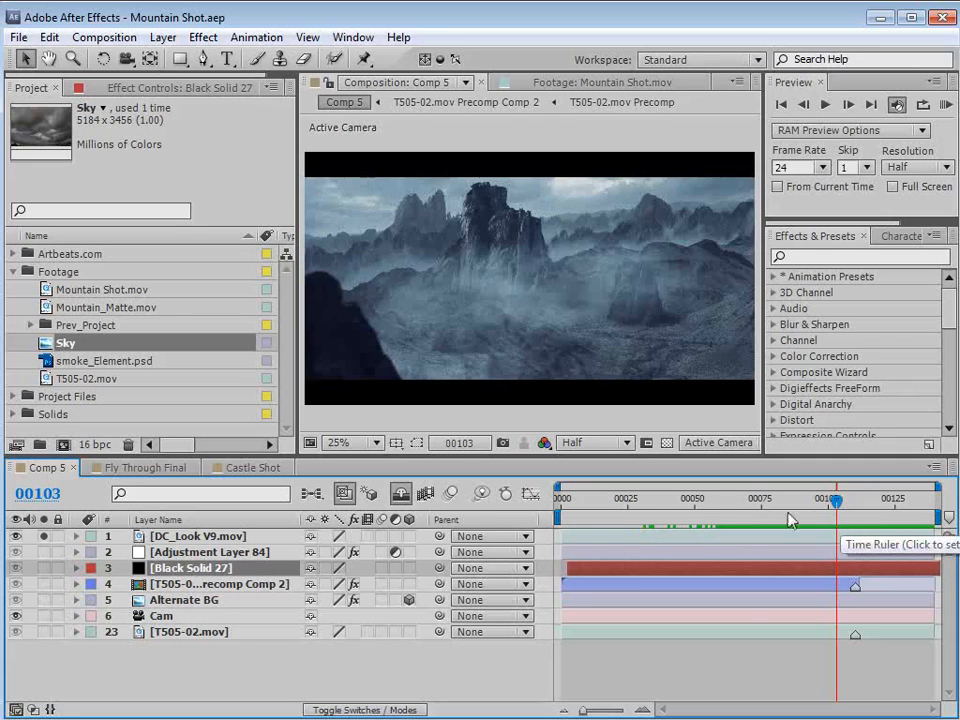
click(740, 504)
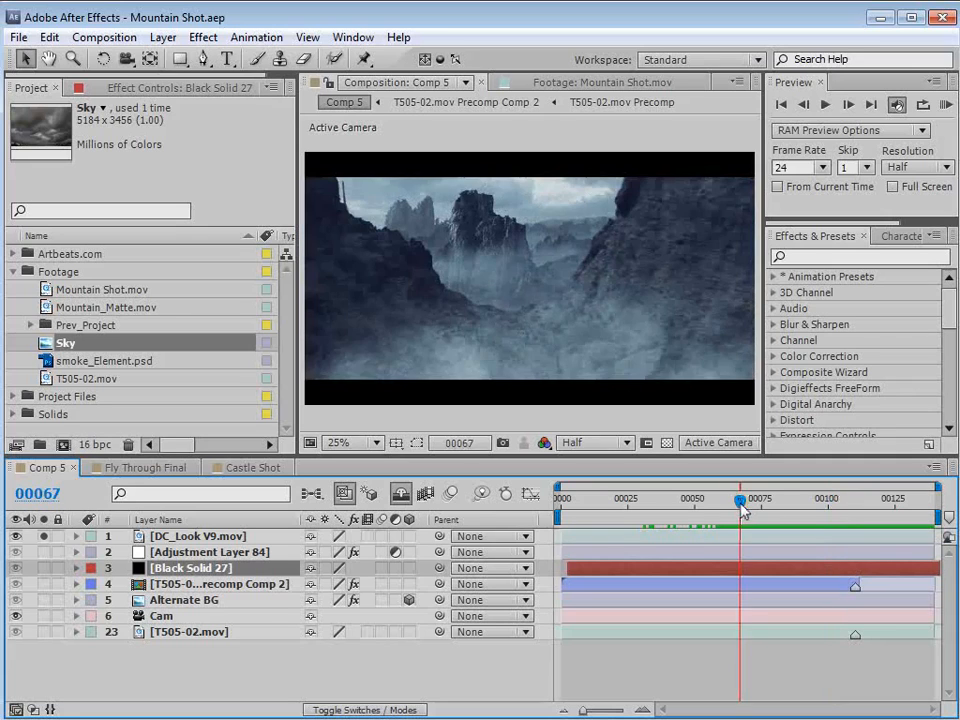
drag(742, 508, 757, 510)
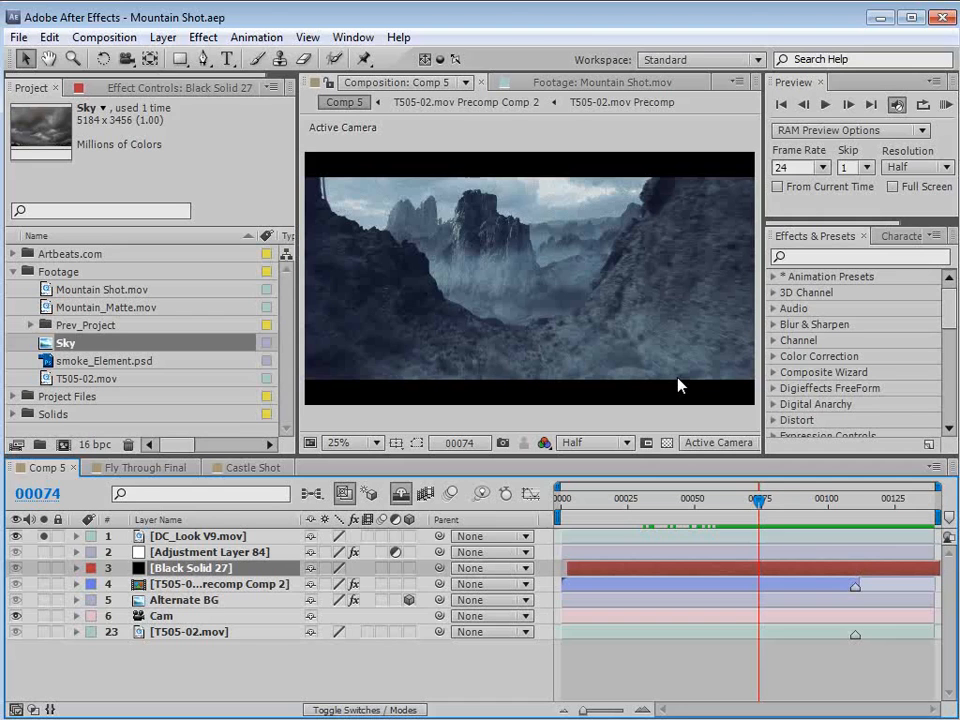
drag(761, 499, 856, 499)
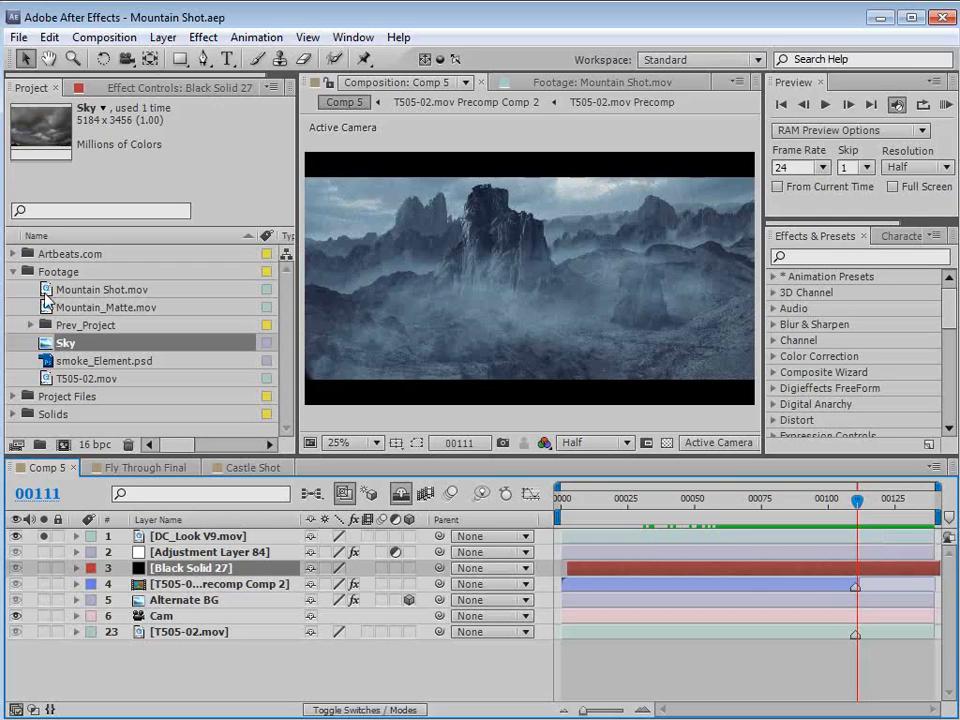
Open the Mountain Shot.mov source footage from the Footage folder and scrub through the clip.
double_click(44, 289)
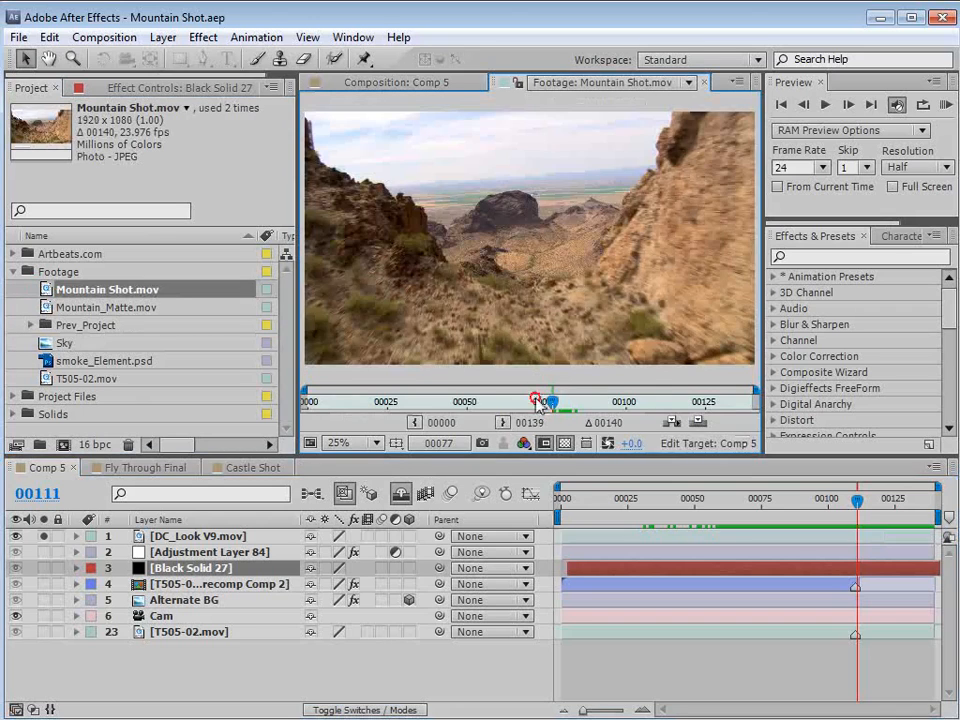
drag(538, 403, 336, 418)
drag(336, 416, 518, 395)
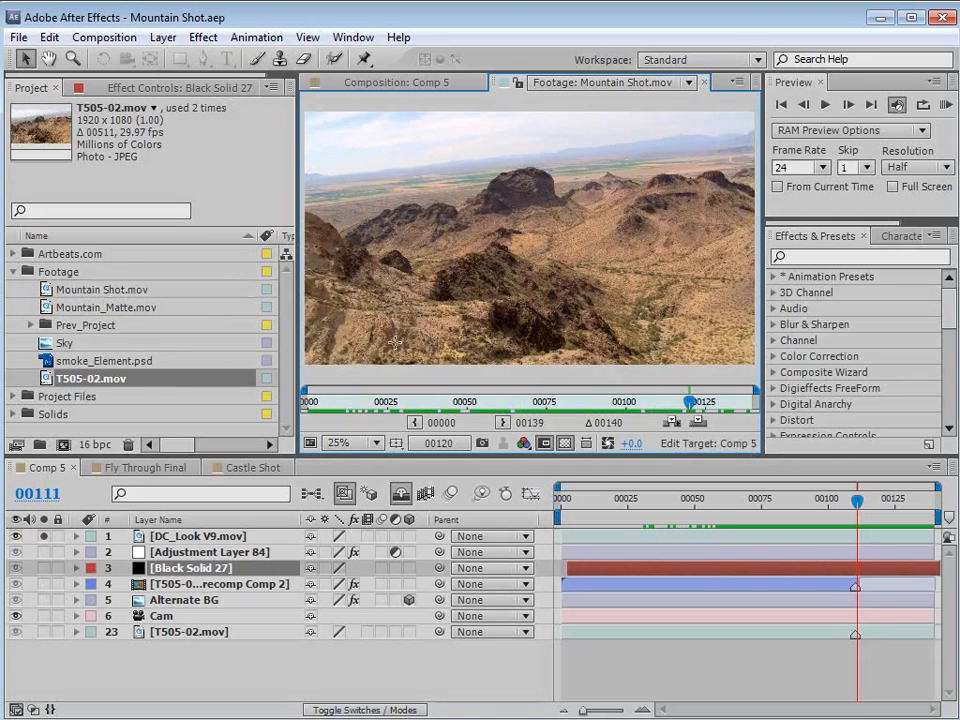
Open the T505-02.mov source footage and find the wide view of the valley at frame 401.
double_click(84, 377)
drag(369, 402, 570, 403)
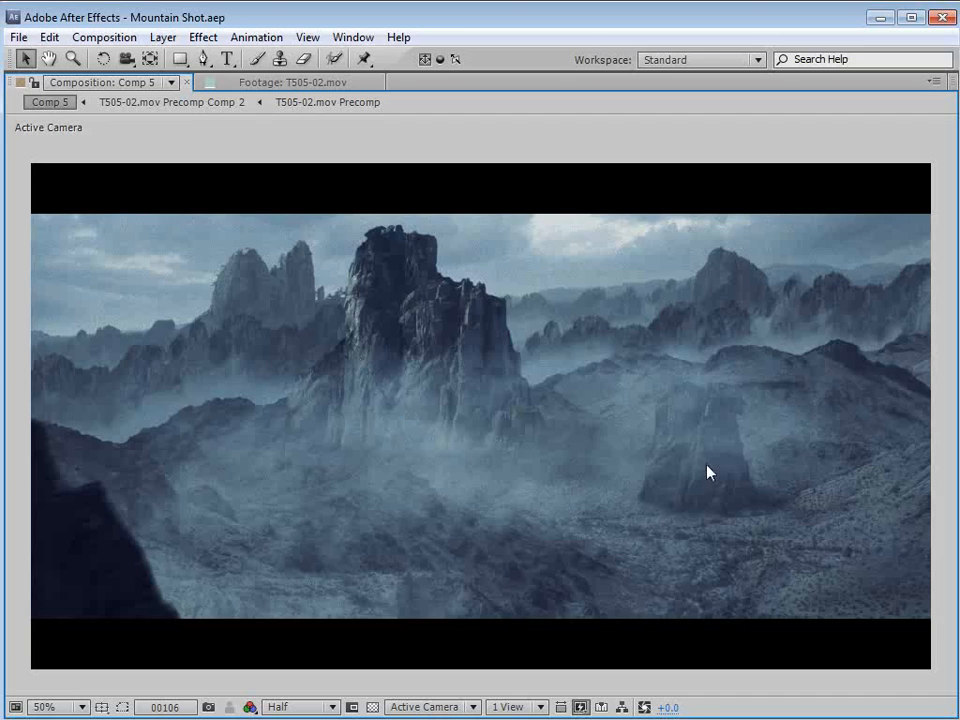
key(grave)
double_click(50, 342)
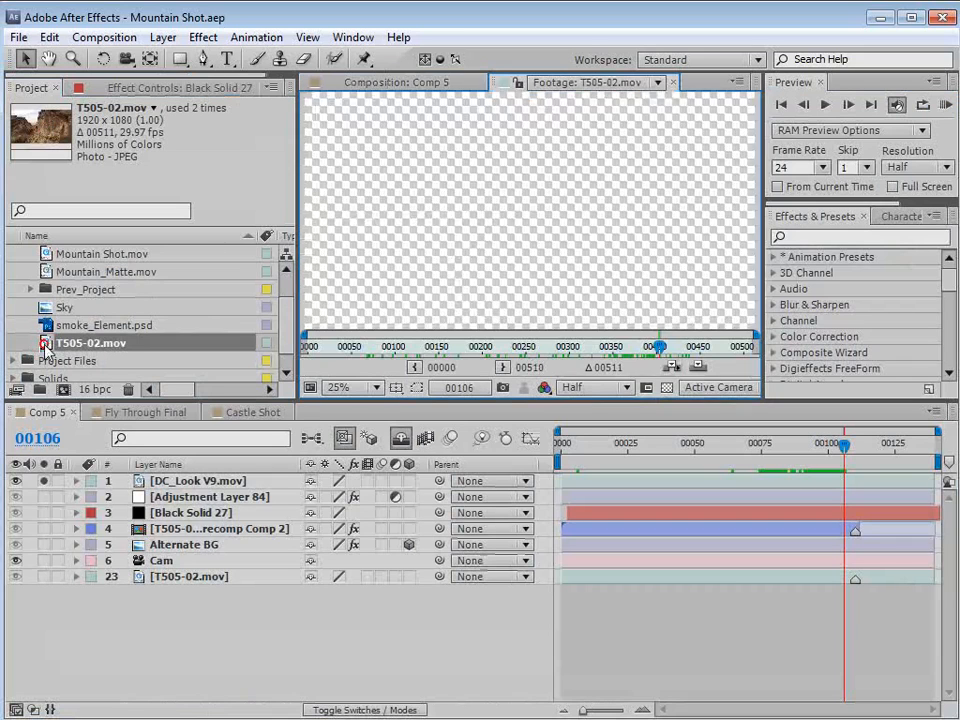
mouse_move(656, 347)
mouse_down()
mouse_move(629, 350)
mouse_move(657, 349)
mouse_up()
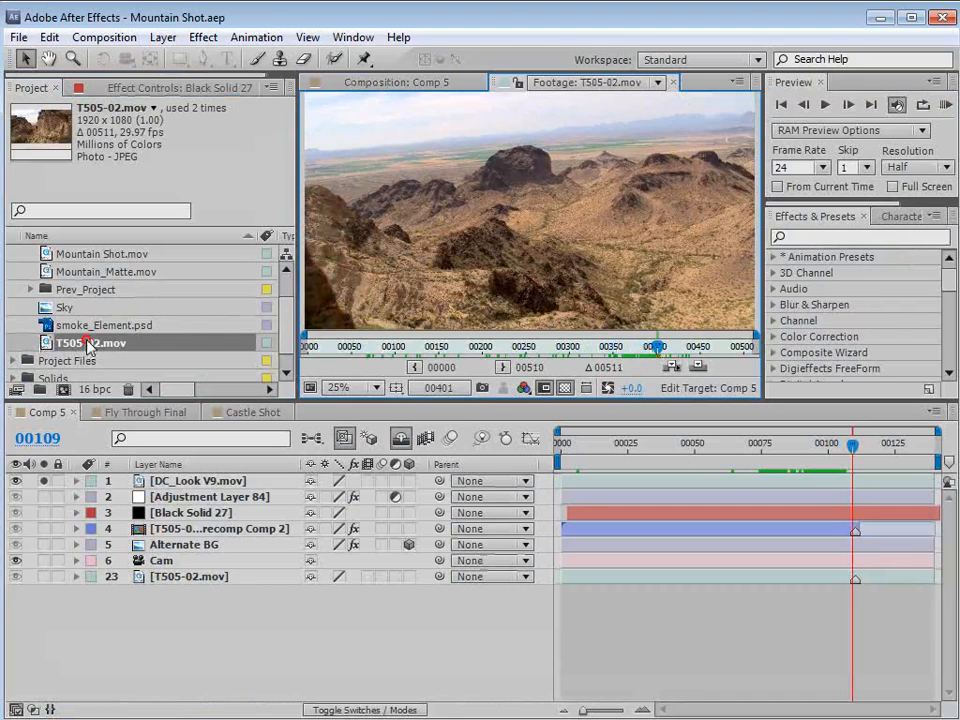
Create a new composition from T505-02.mov and move the current time to frame 403.
drag(88, 345, 63, 389)
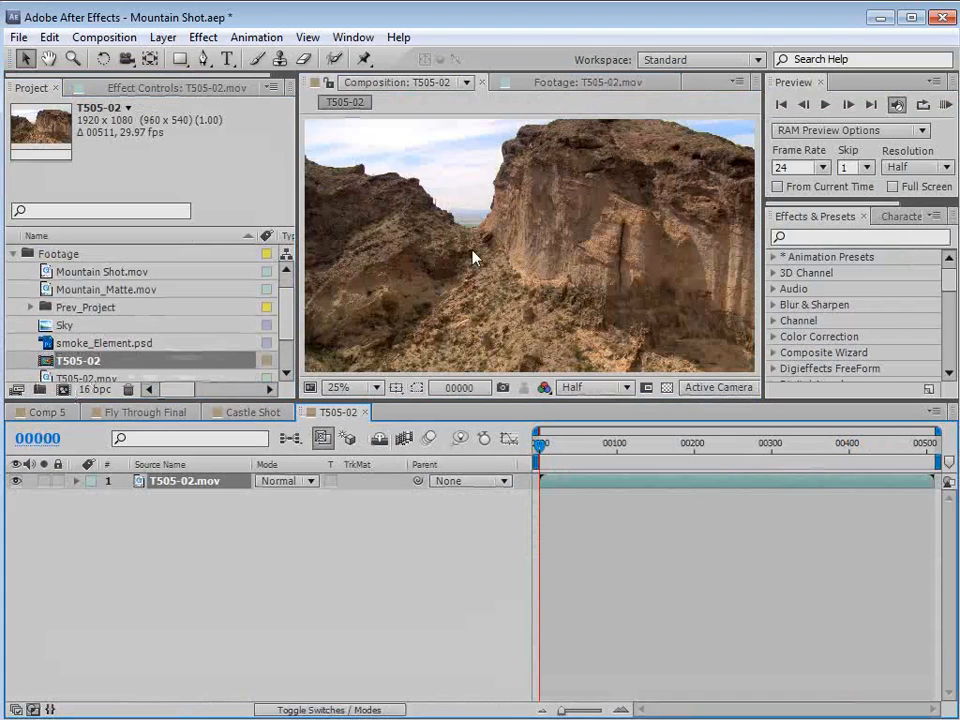
scroll(474, 258, down, 1)
drag(611, 444, 851, 459)
scroll(577, 308, up, 1)
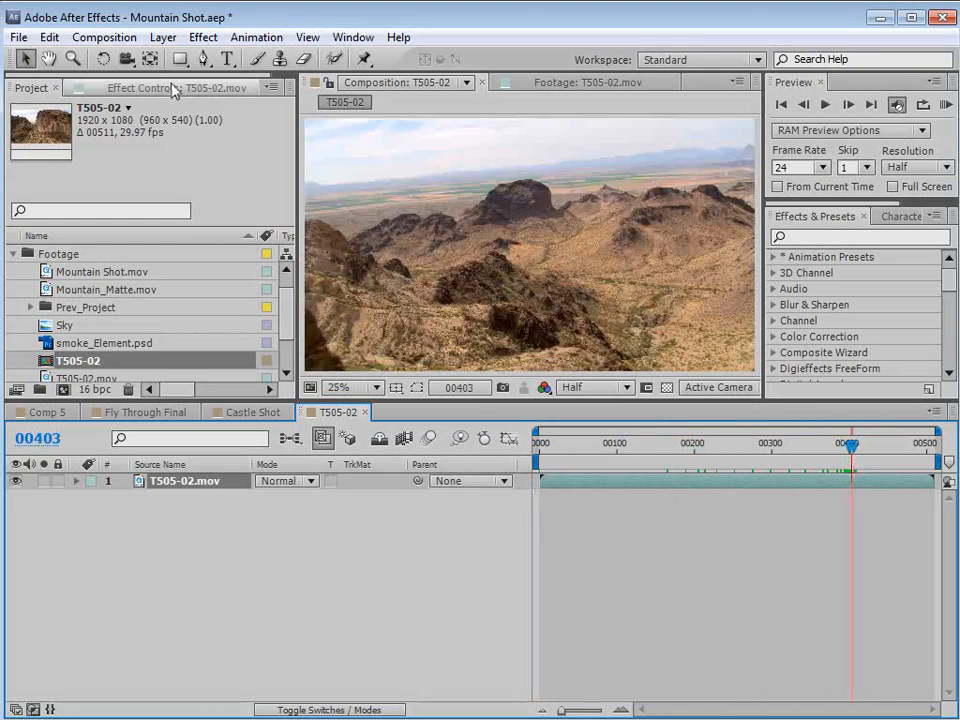
Queue the current T505-02 frame for export as a Photoshop file with Best Settings, and save the project.
click(103, 37)
mouse_move(198, 248)
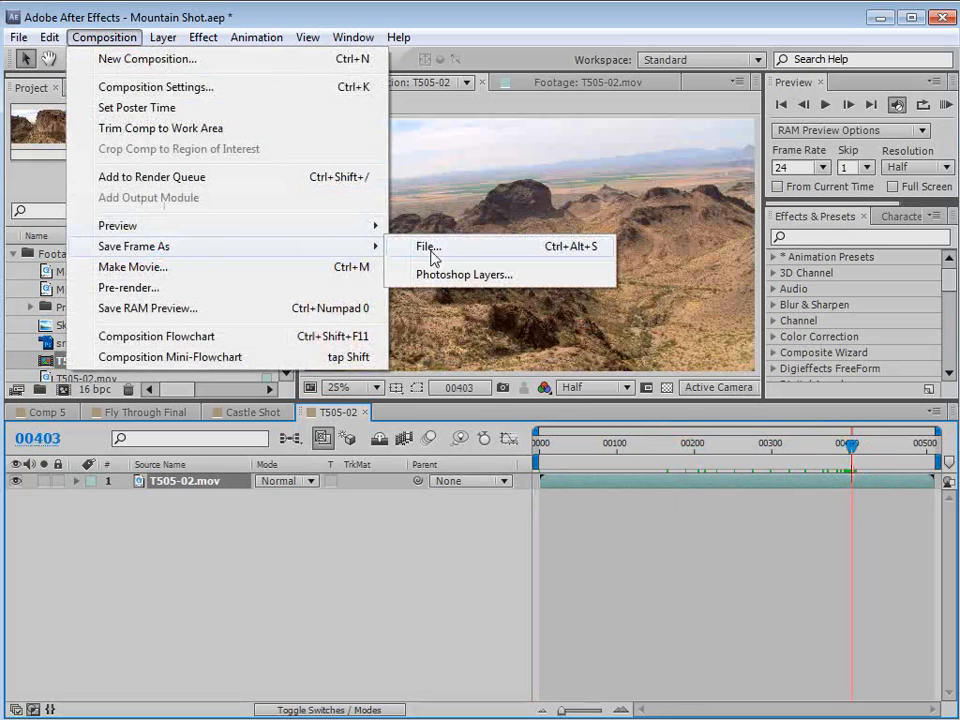
click(430, 251)
click(130, 517)
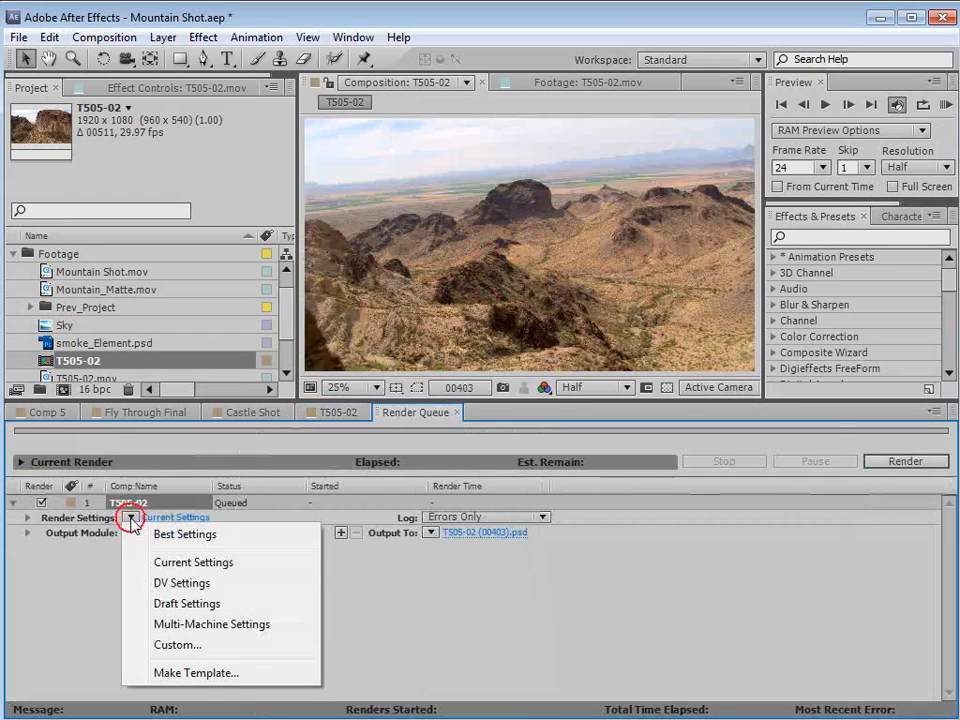
click(162, 534)
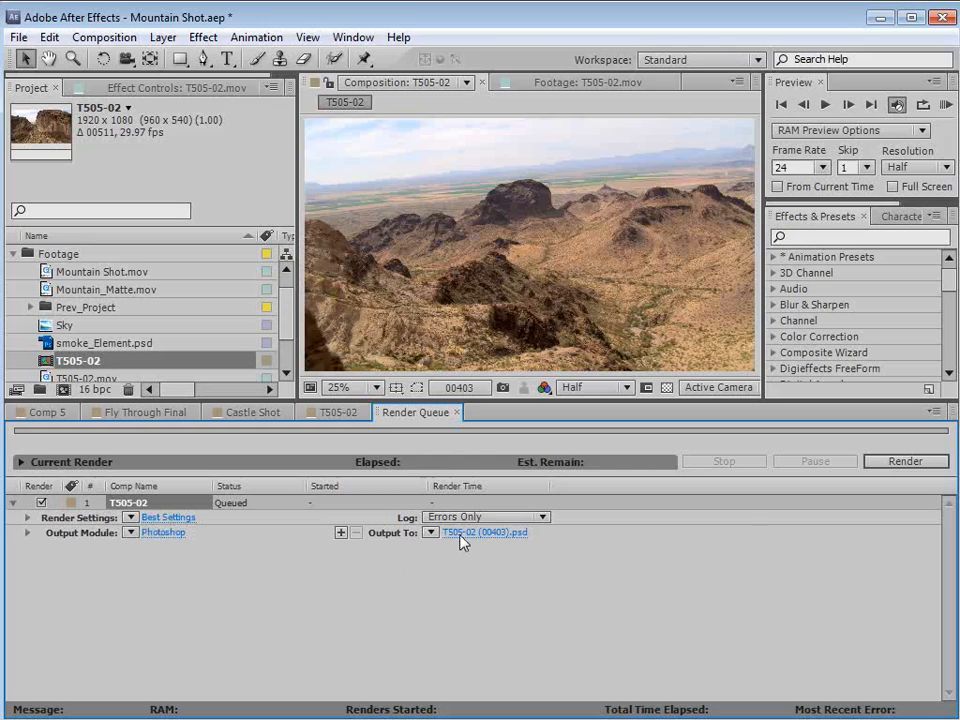
key(ctrl+s)
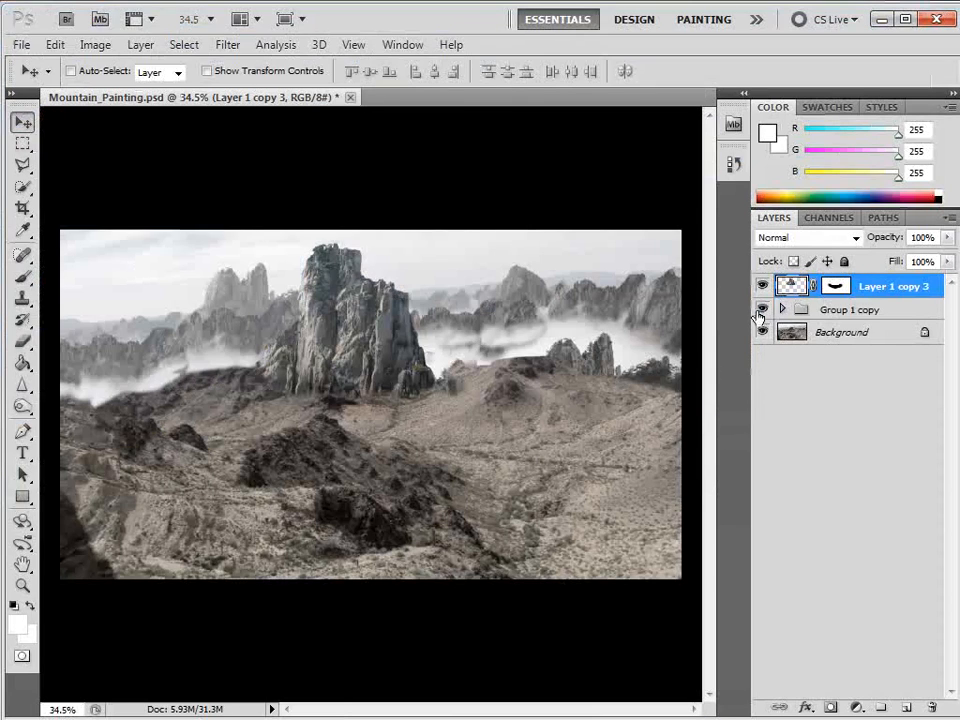
Switch to Photoshop and examine the layers of Mountain_Painting.psd by isolating Layer 1 copy 3, Group 1 copy and the Background in turn.
drag(761, 310, 762, 333)
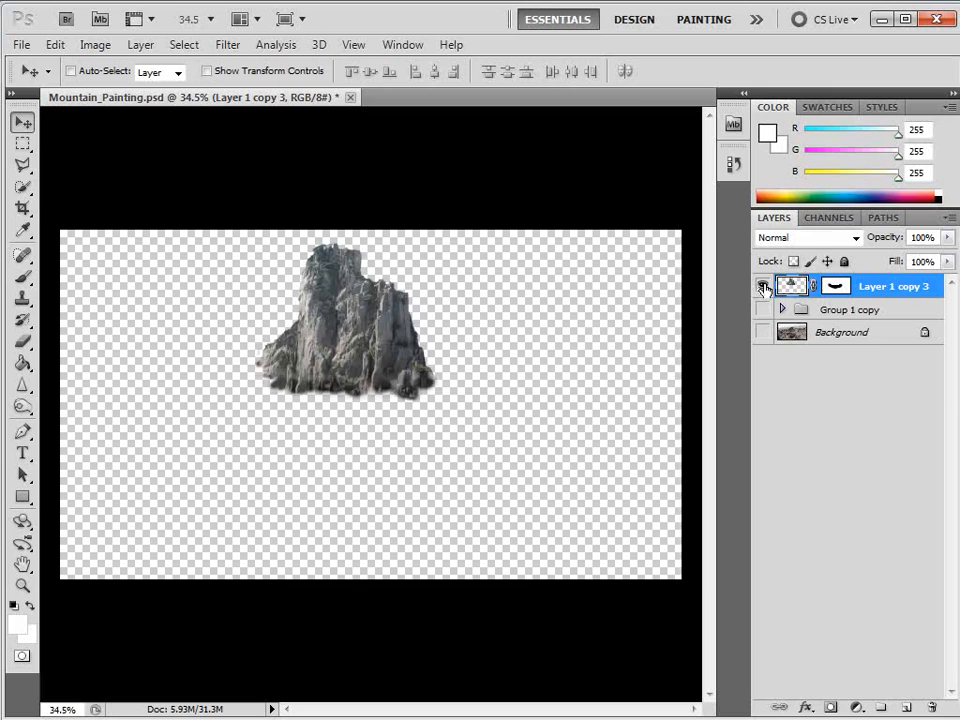
click(762, 287)
click(762, 310)
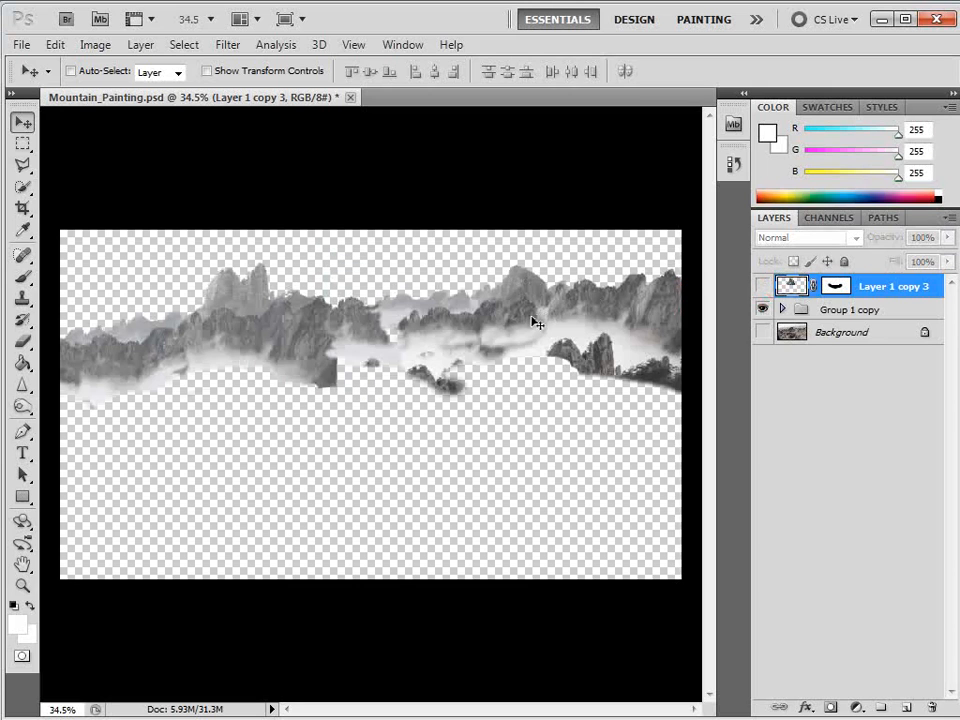
click(781, 310)
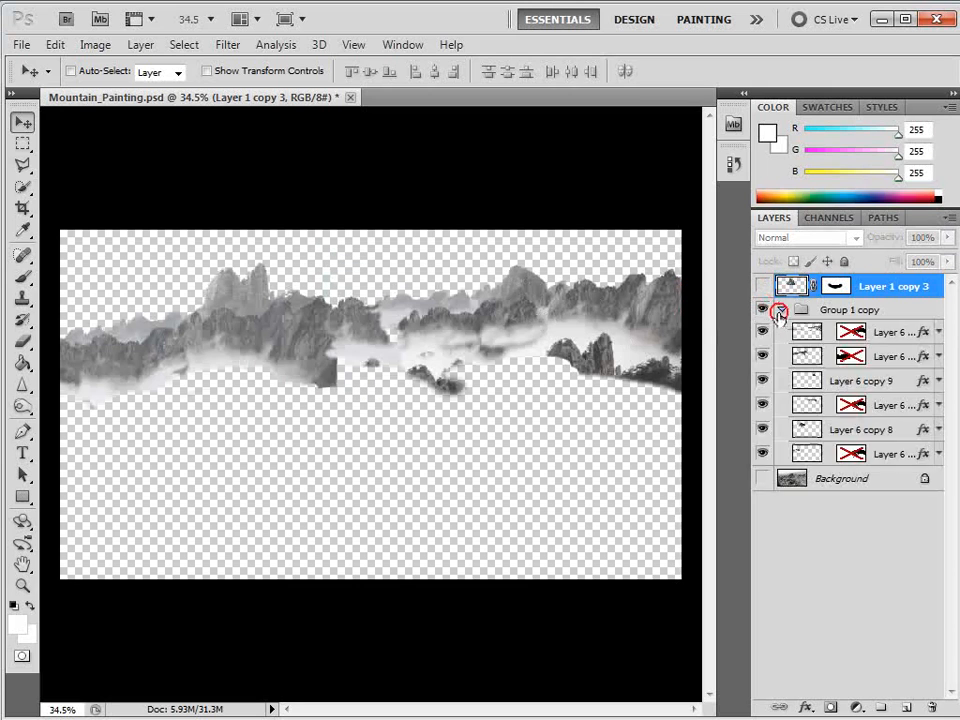
mouse_move(763, 332)
mouse_down()
mouse_move(763, 386)
mouse_move(763, 332)
mouse_up()
click(782, 310)
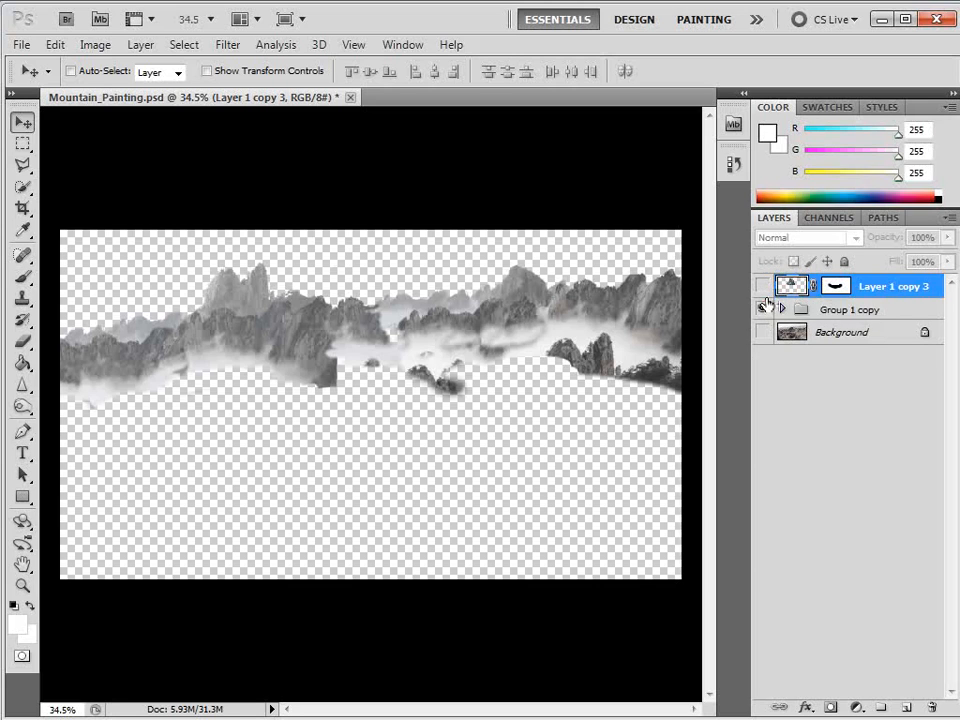
click(762, 286)
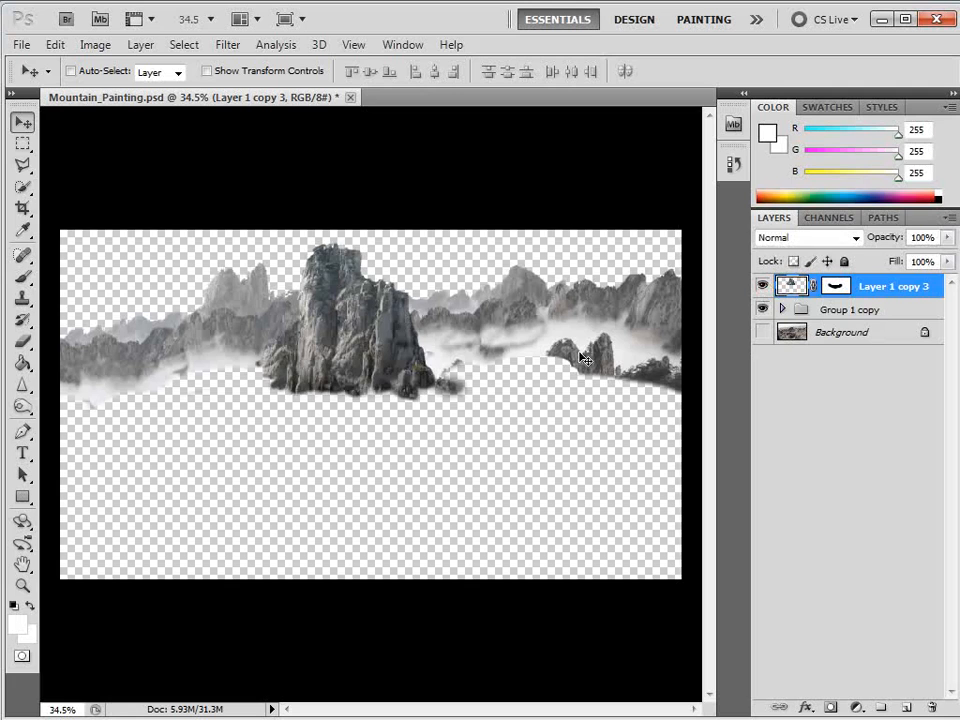
click(762, 332)
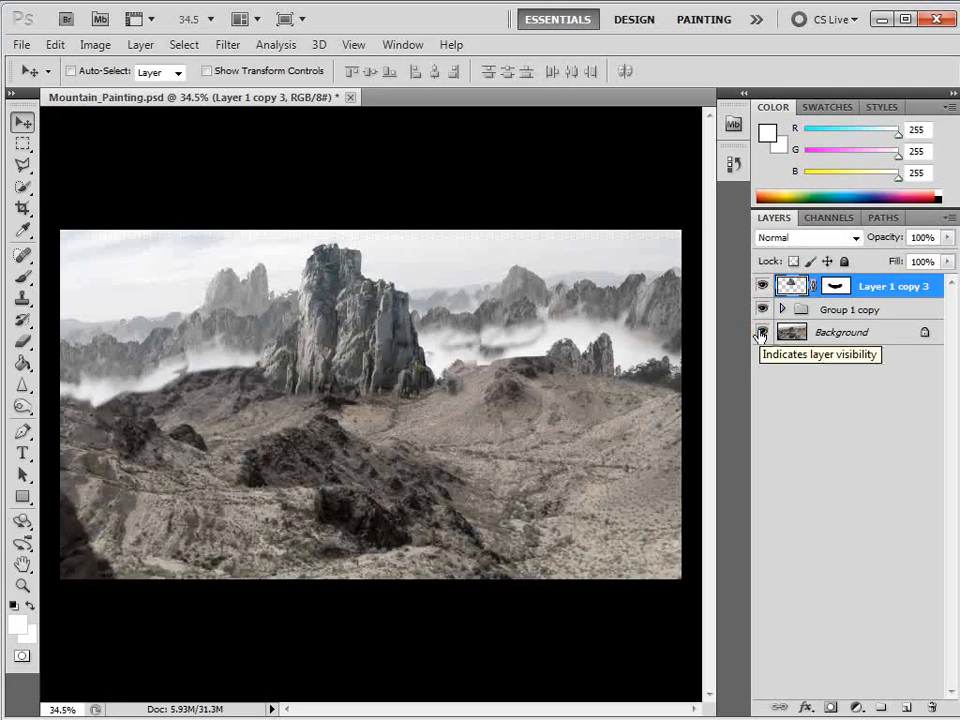
click(762, 332)
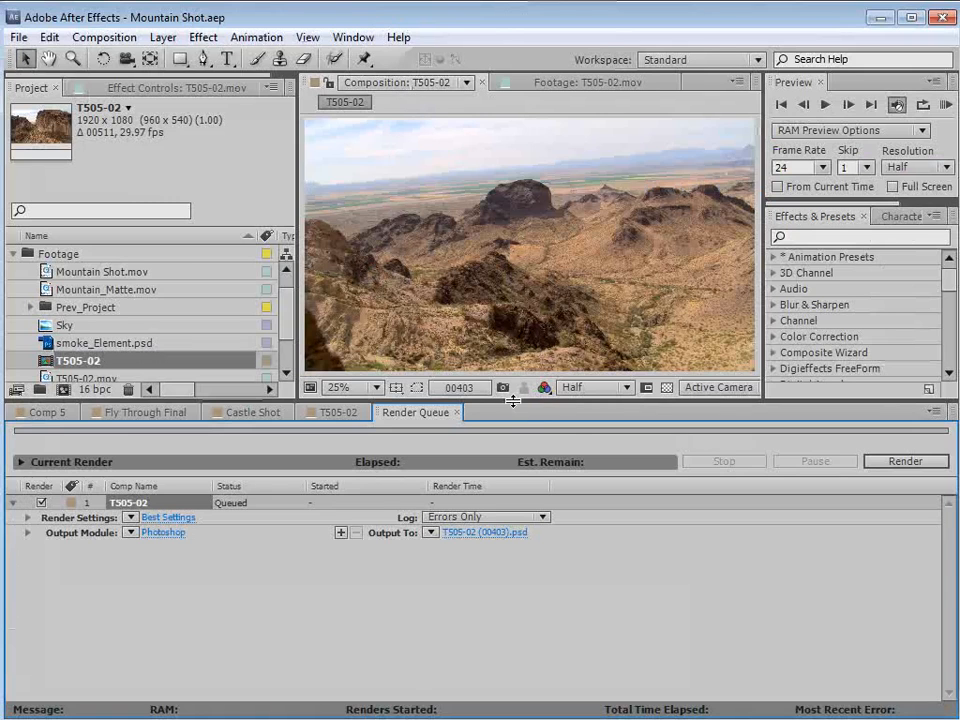
Switch to After Effects and import Mountain_Painting.psd into the Footage folder as a Composition with layer styles merged into footage.
drag(512, 401, 511, 410)
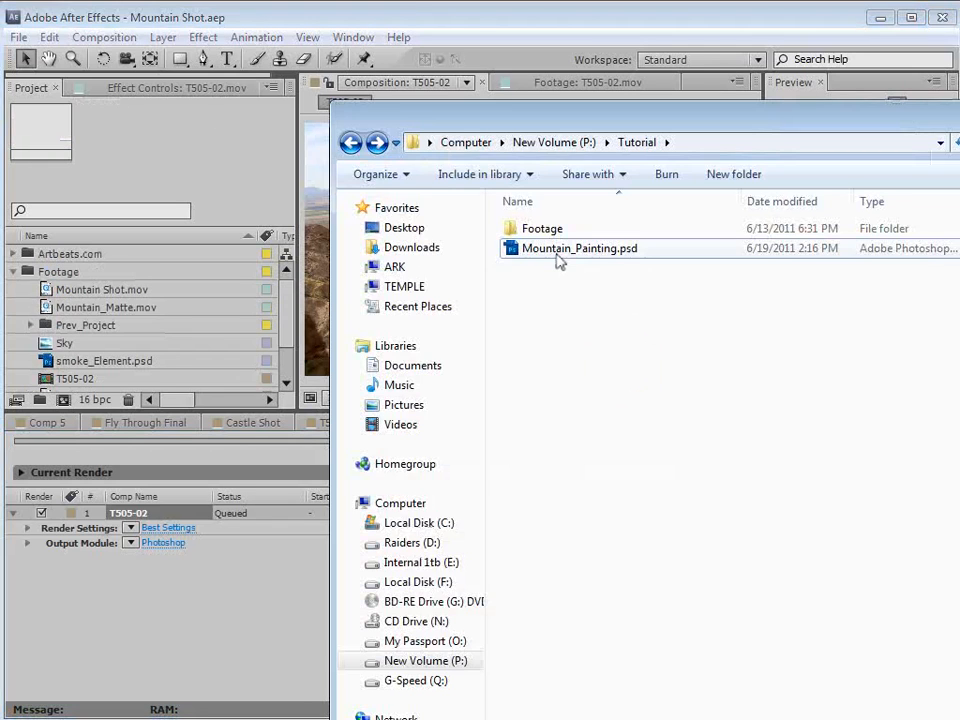
drag(556, 250, 62, 278)
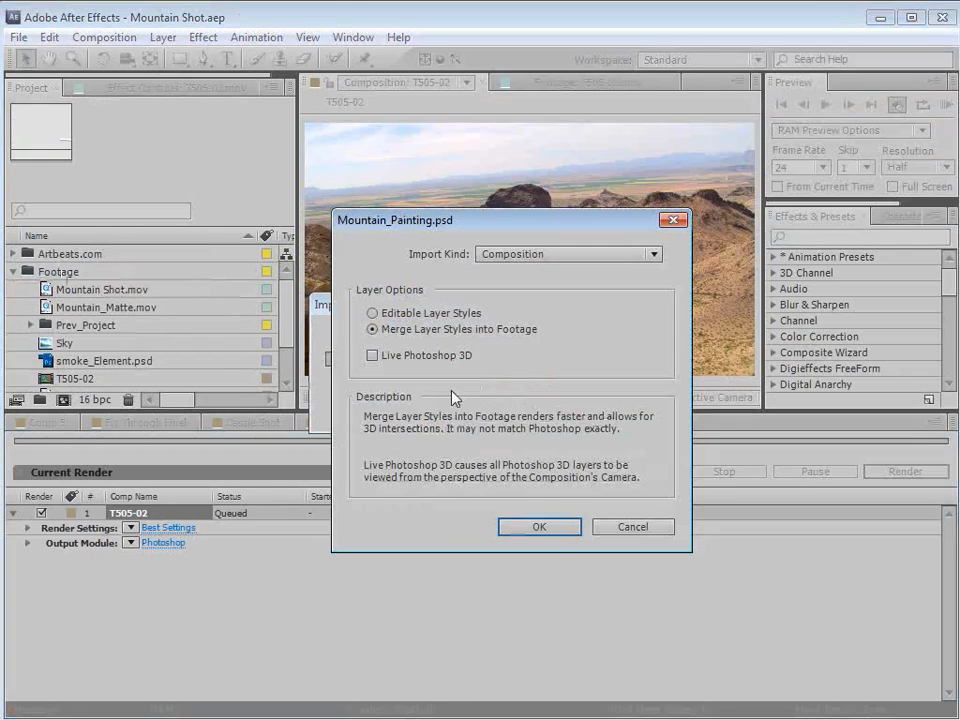
click(518, 253)
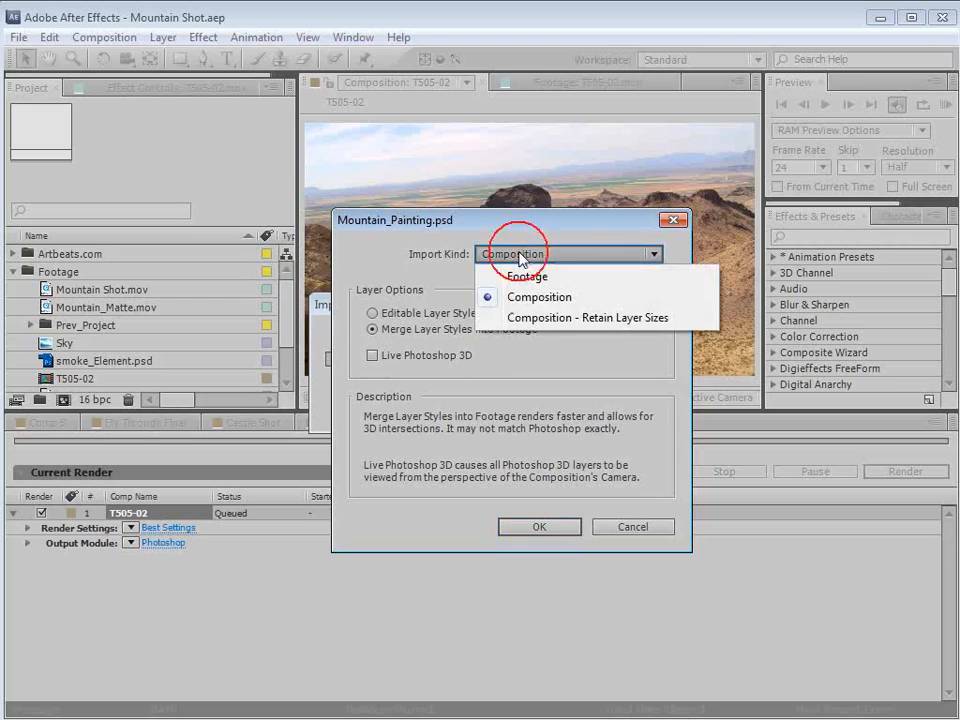
click(524, 299)
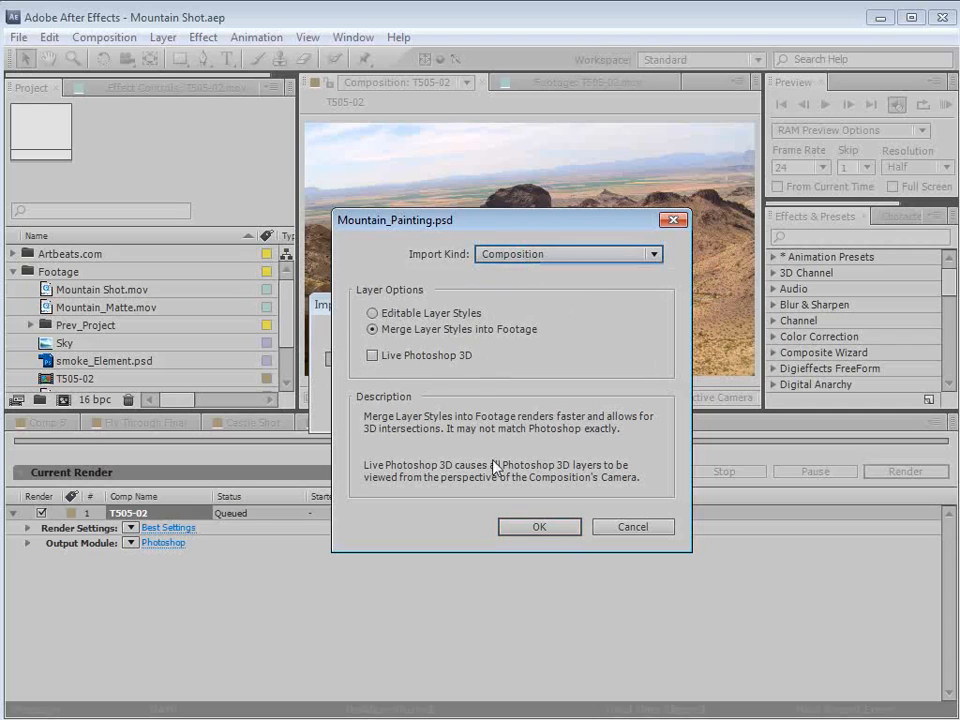
click(538, 527)
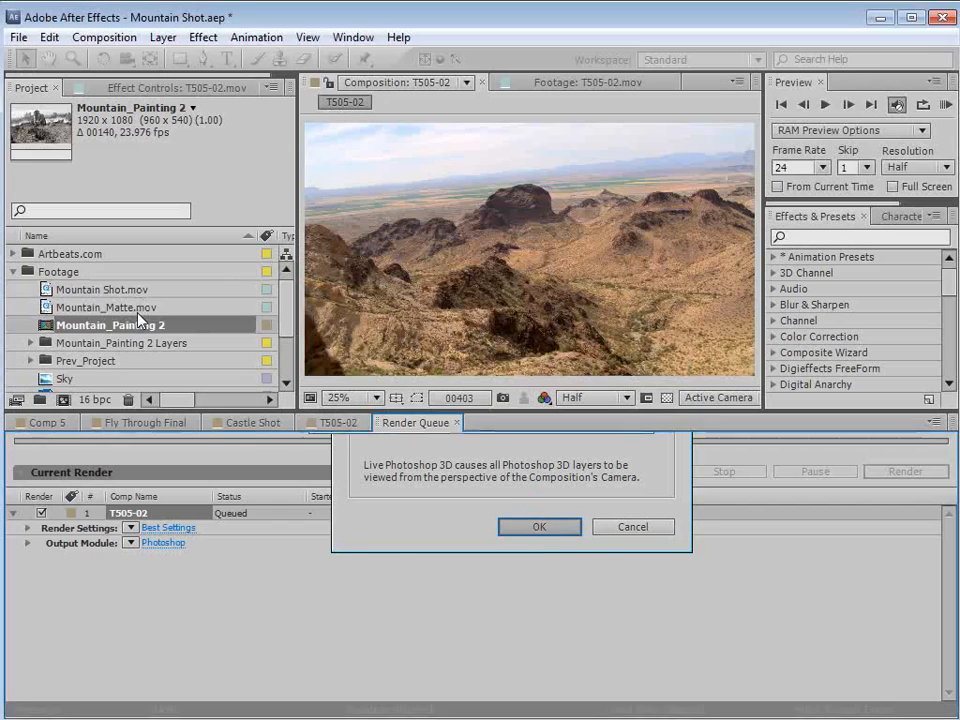
Open the Mountain_Painting 2 composition, hide its Background layer and check the Group 1 copy layer on and off.
double_click(47, 326)
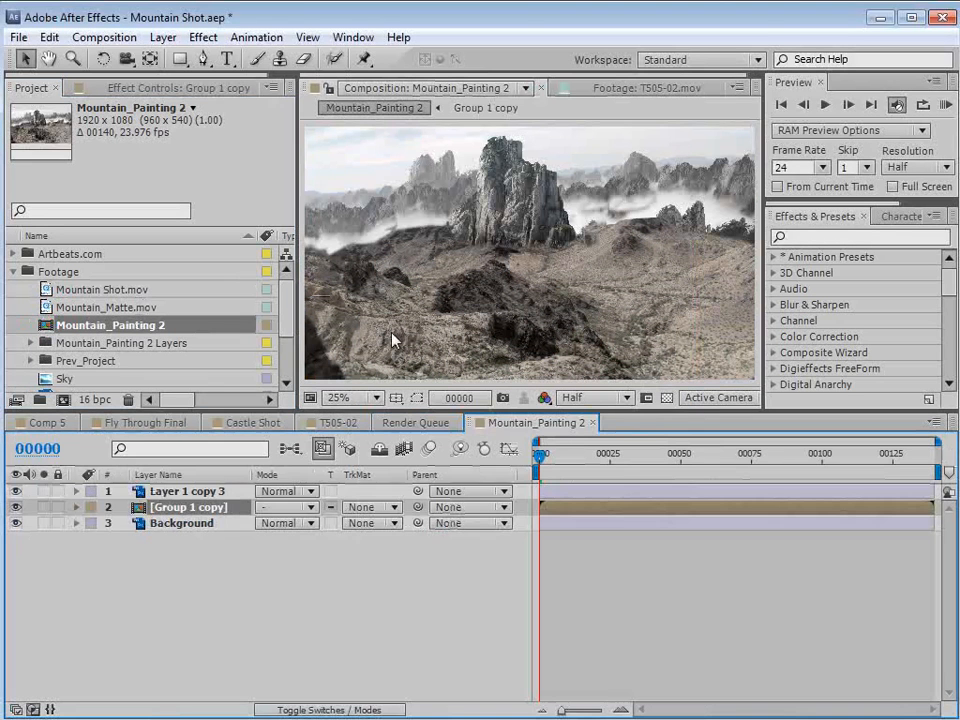
click(15, 523)
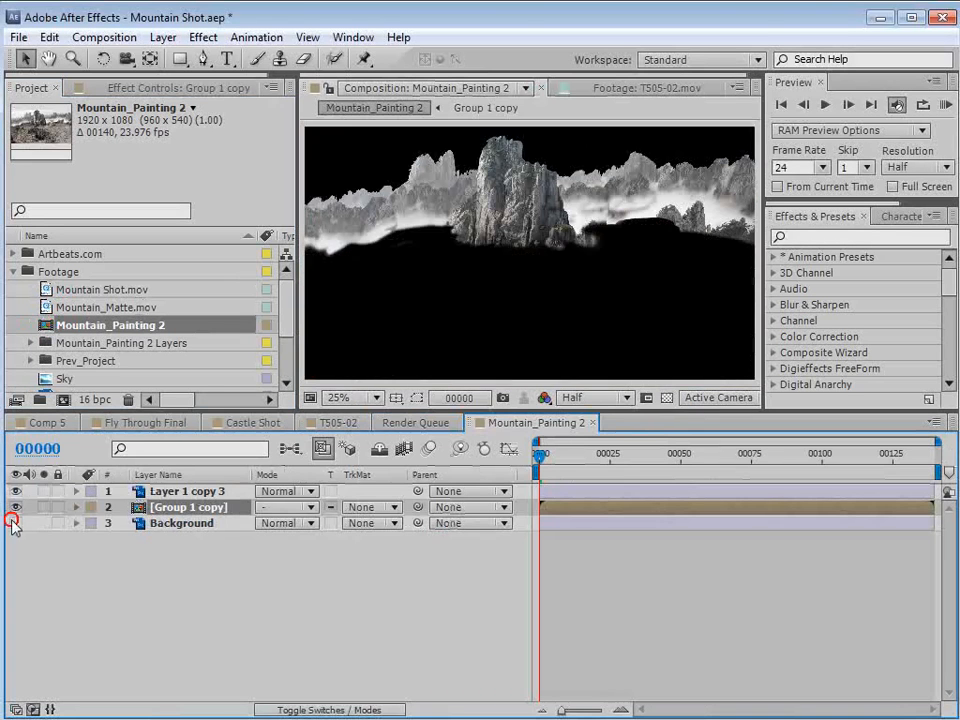
click(15, 507)
click(15, 507)
Open the Mountain Shot.mov footage, scrub through it and create a new composition from it.
click(229, 327)
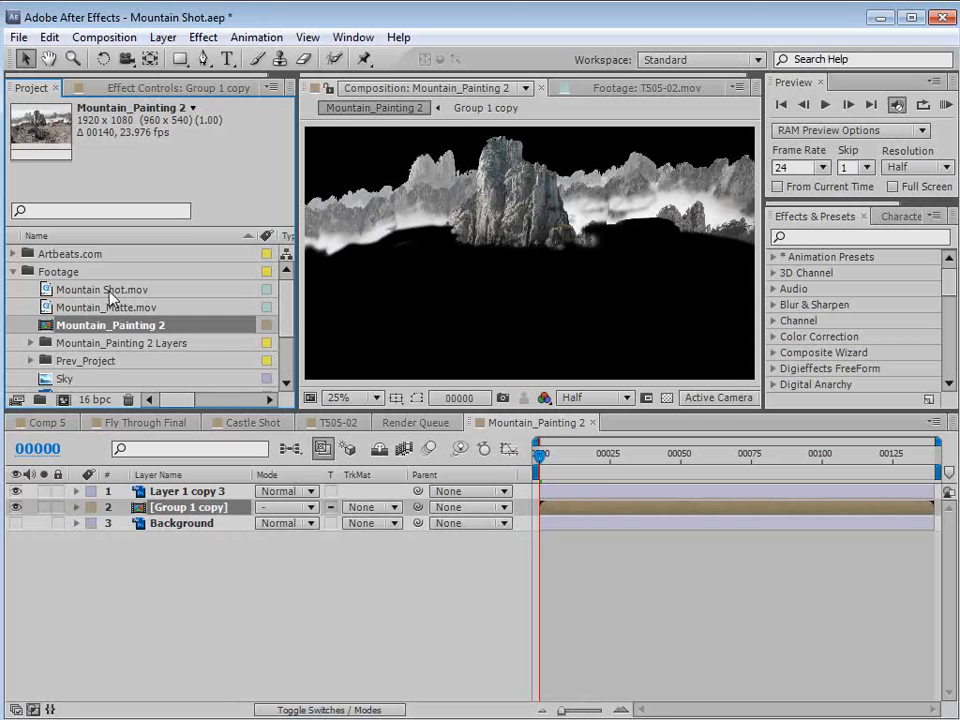
mouse_move(282, 315)
mouse_down()
mouse_move(283, 323)
mouse_move(281, 312)
mouse_up()
double_click(116, 291)
key(comma)
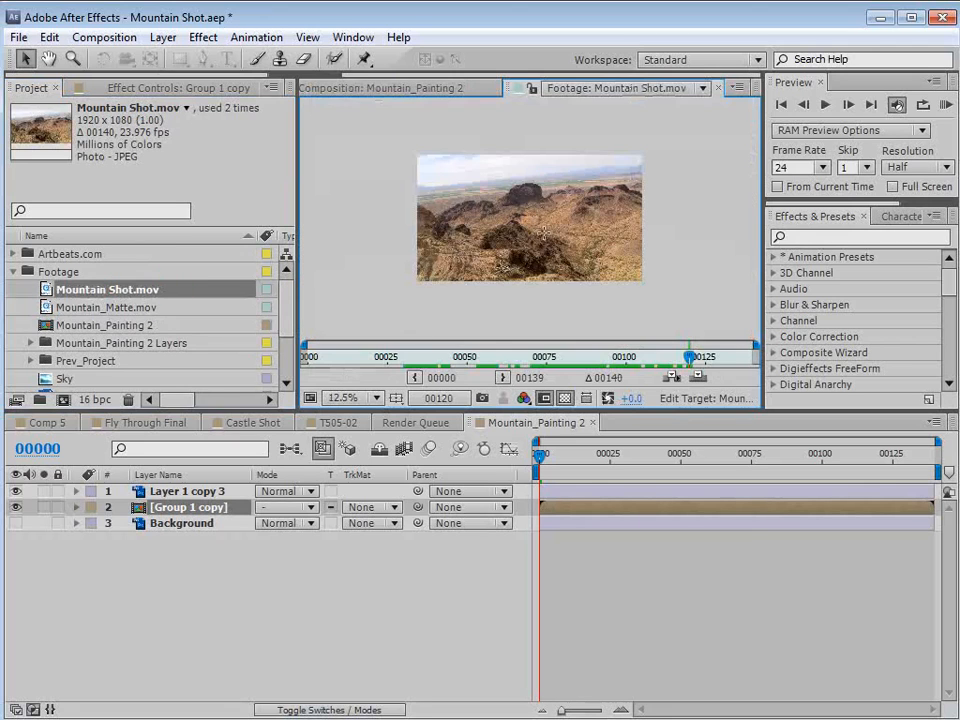
drag(632, 356, 556, 362)
drag(85, 290, 63, 400)
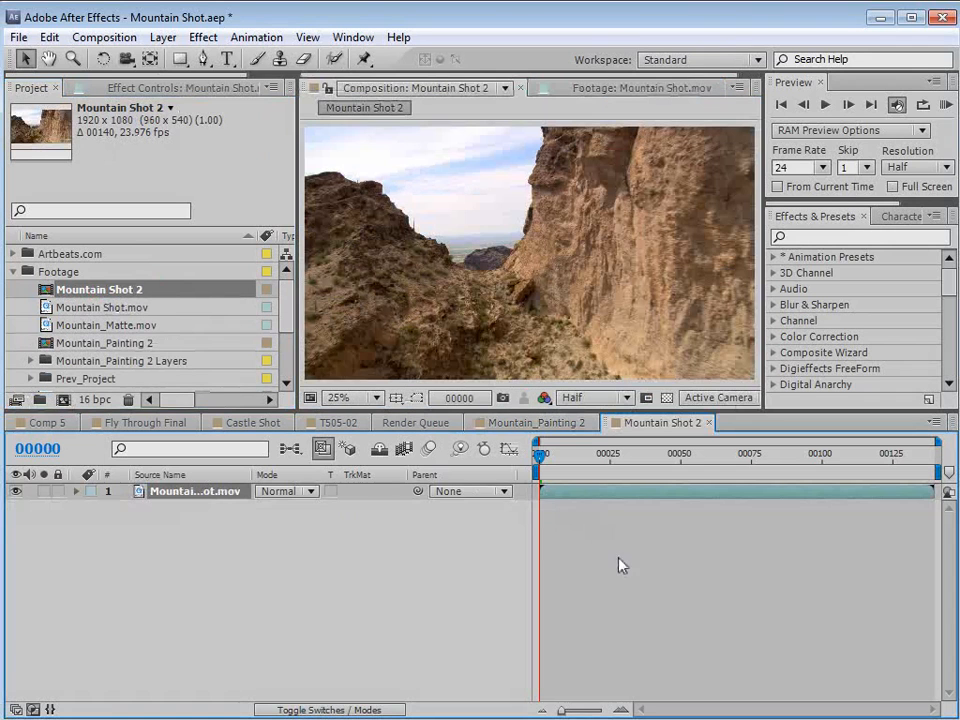
Scrub the new composition to frame 48 and apply The Foundry's CameraTracker effect to the Mountain Shot.mov layer.
drag(597, 477, 696, 497)
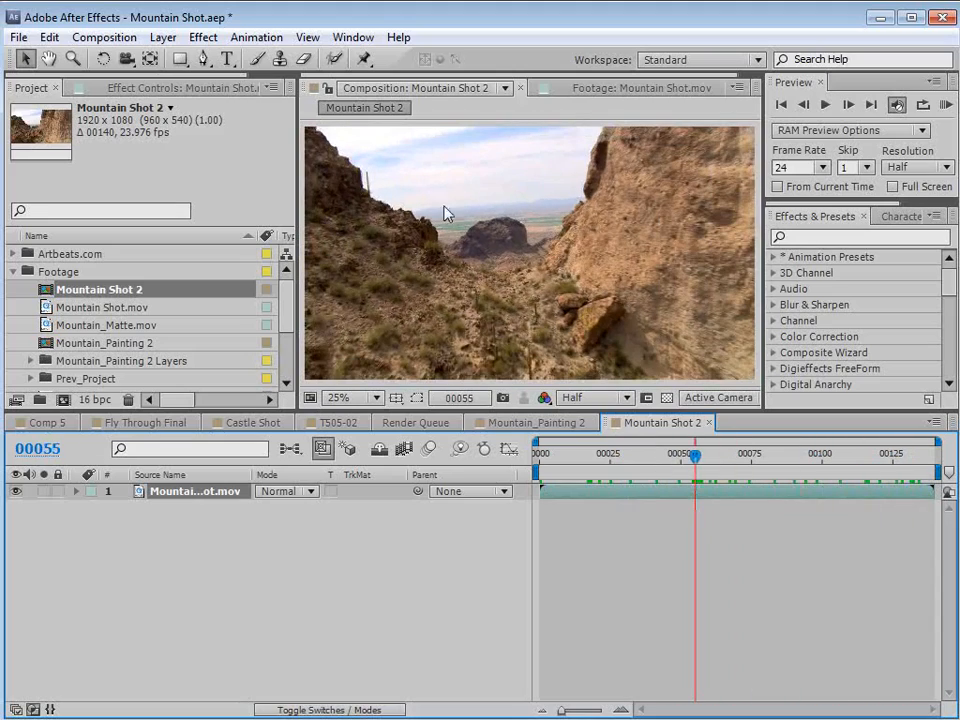
key(space)
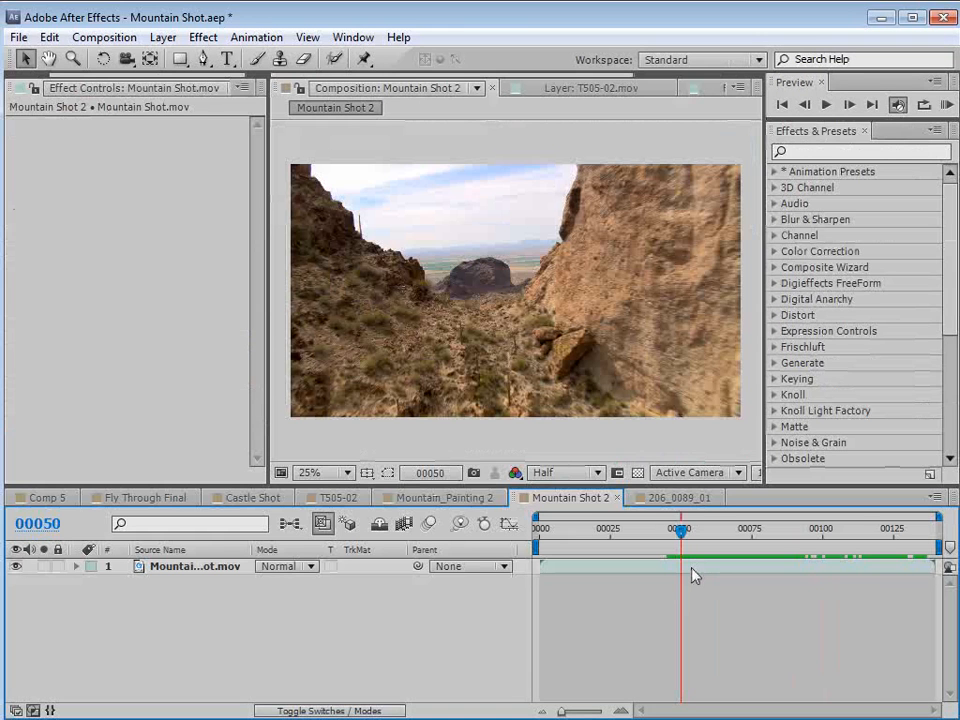
mouse_move(692, 544)
mouse_down()
mouse_move(729, 550)
mouse_move(677, 540)
mouse_up()
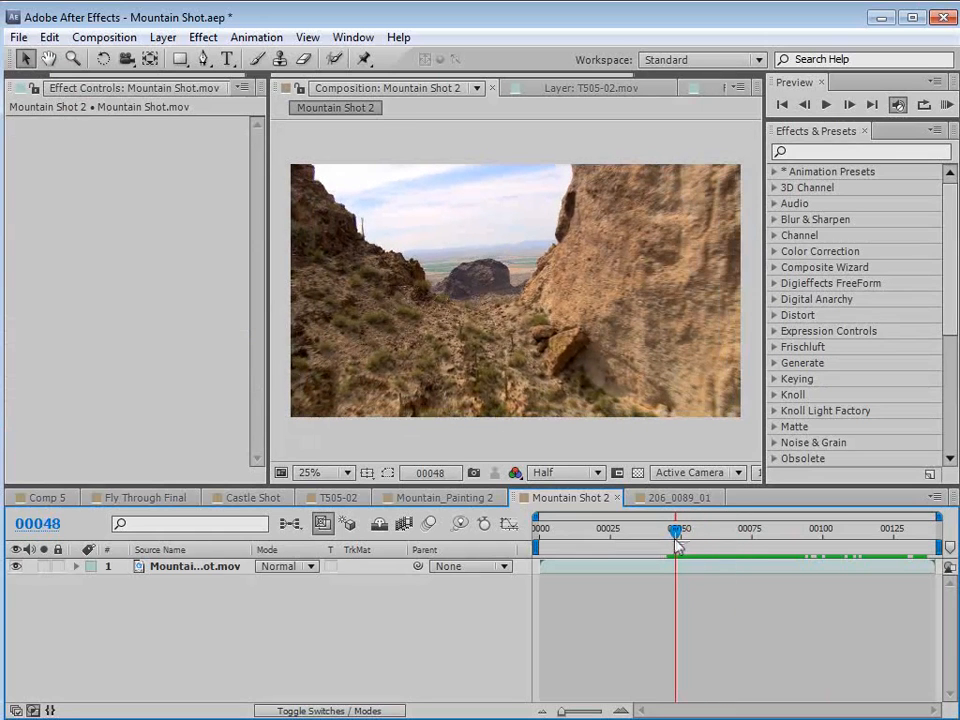
click(823, 152)
text(camera)
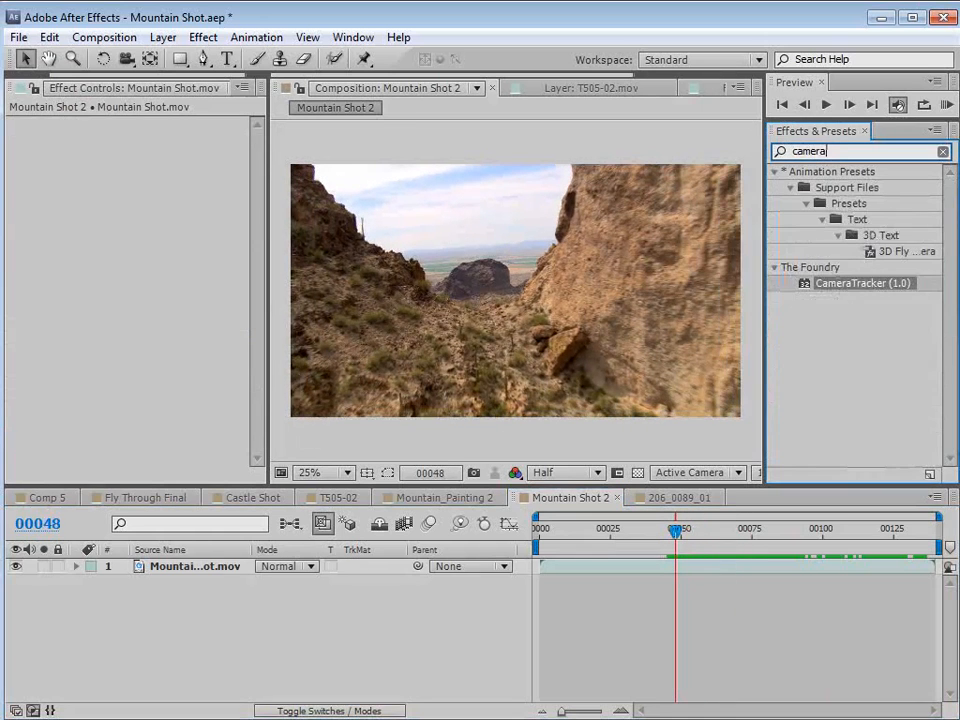
drag(840, 293, 570, 574)
Scrub Mountain Shot 2 to study its camera move, and compare with the tracked 3D text in the 206_0089_01 composition.
click(624, 532)
drag(624, 541, 608, 545)
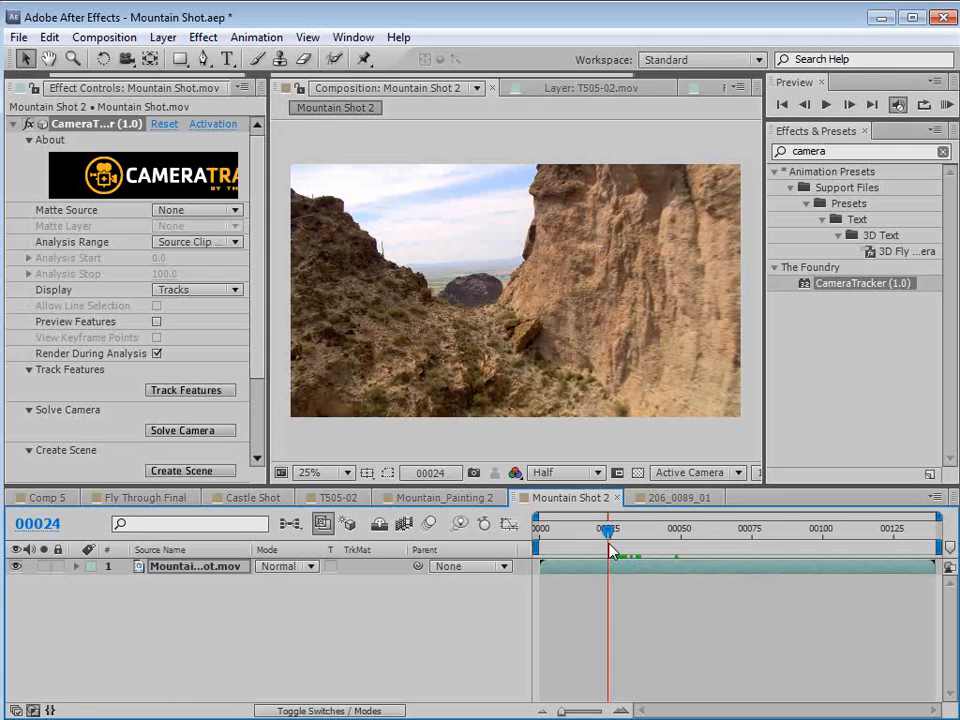
drag(610, 550, 682, 552)
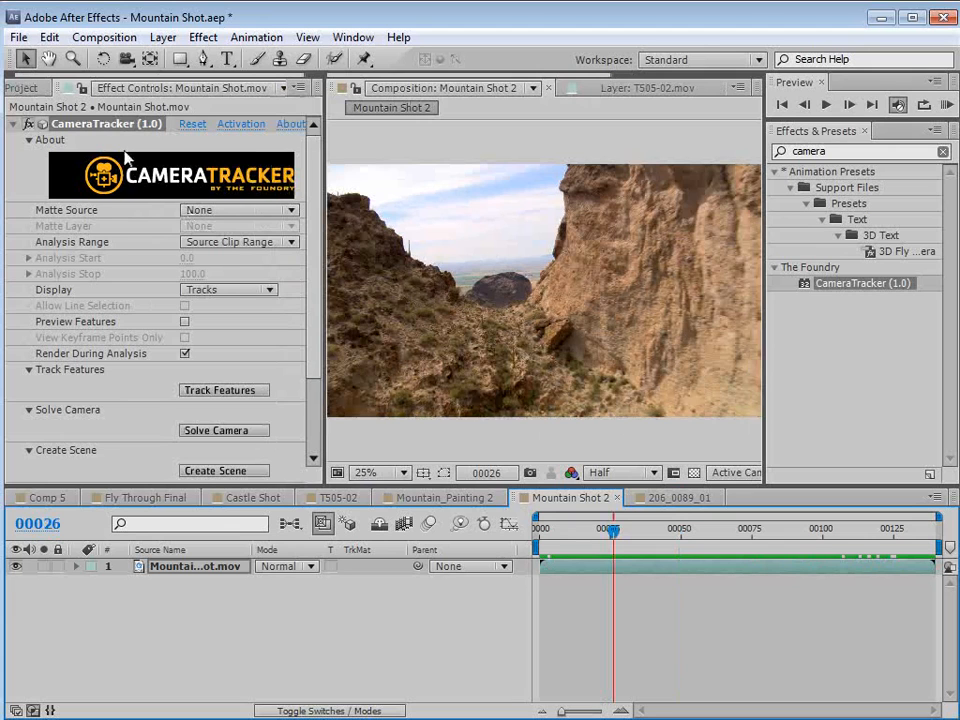
click(678, 497)
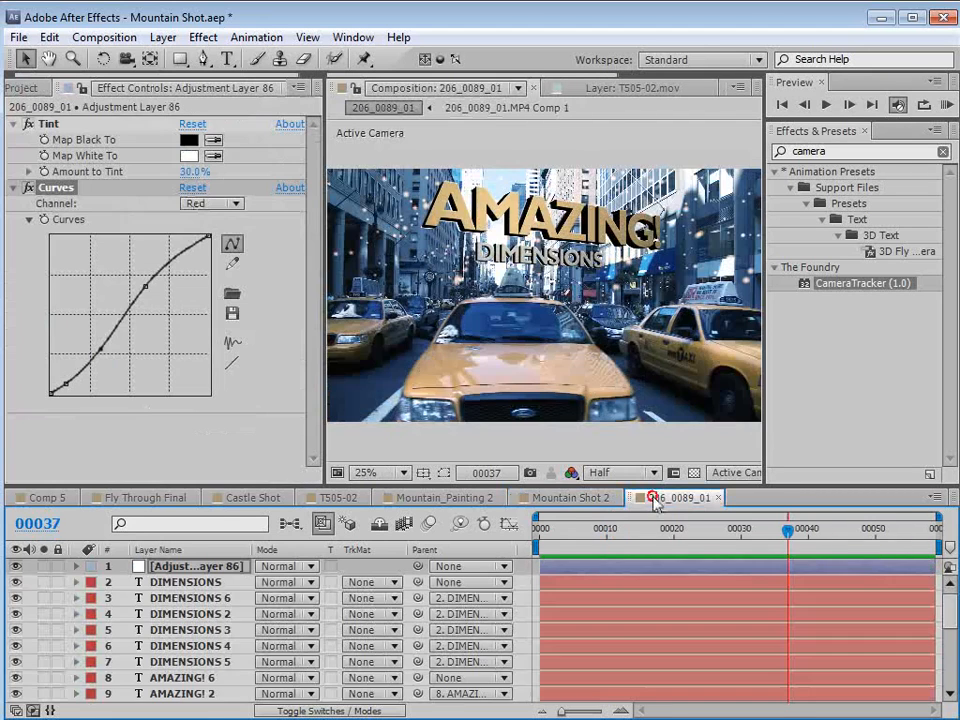
drag(786, 530, 643, 541)
drag(621, 552, 924, 568)
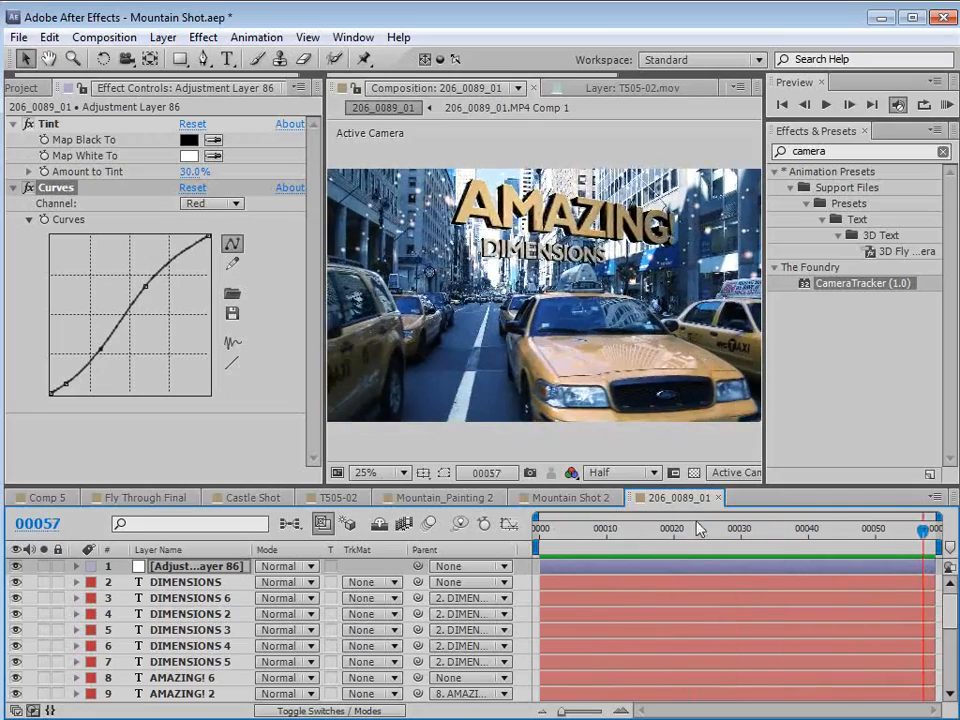
Return to the Mountain Shot 2 composition at frame 97 and set the preview resolution to Full.
click(570, 497)
drag(611, 531, 815, 562)
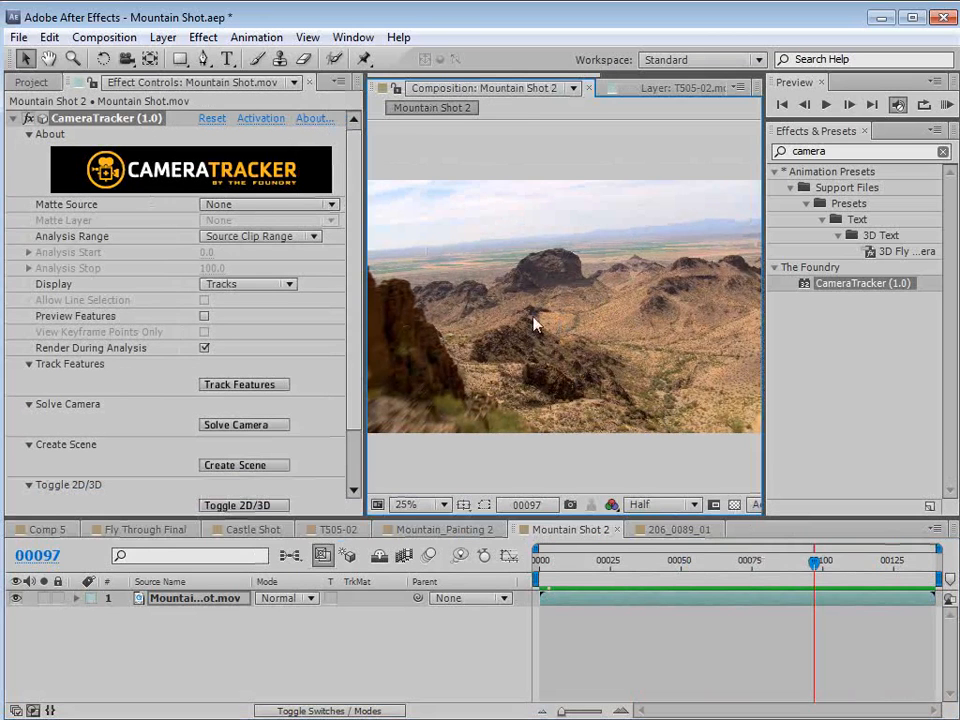
click(655, 504)
click(664, 553)
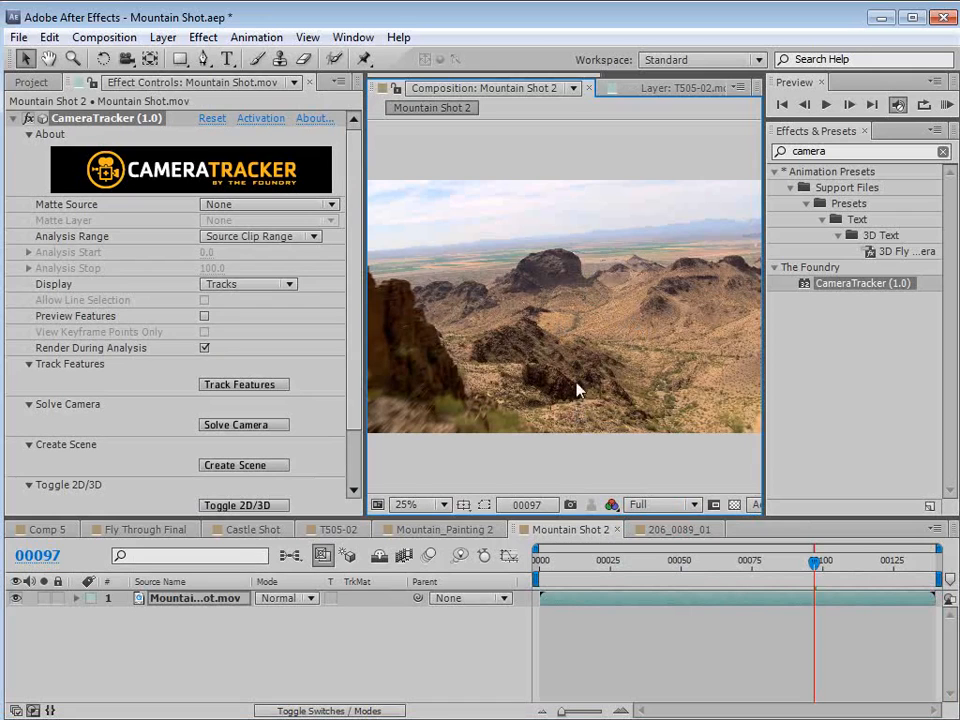
Track the features of Mountain Shot.mov from the first frame with CameraTracker and solve the camera.
key(Home)
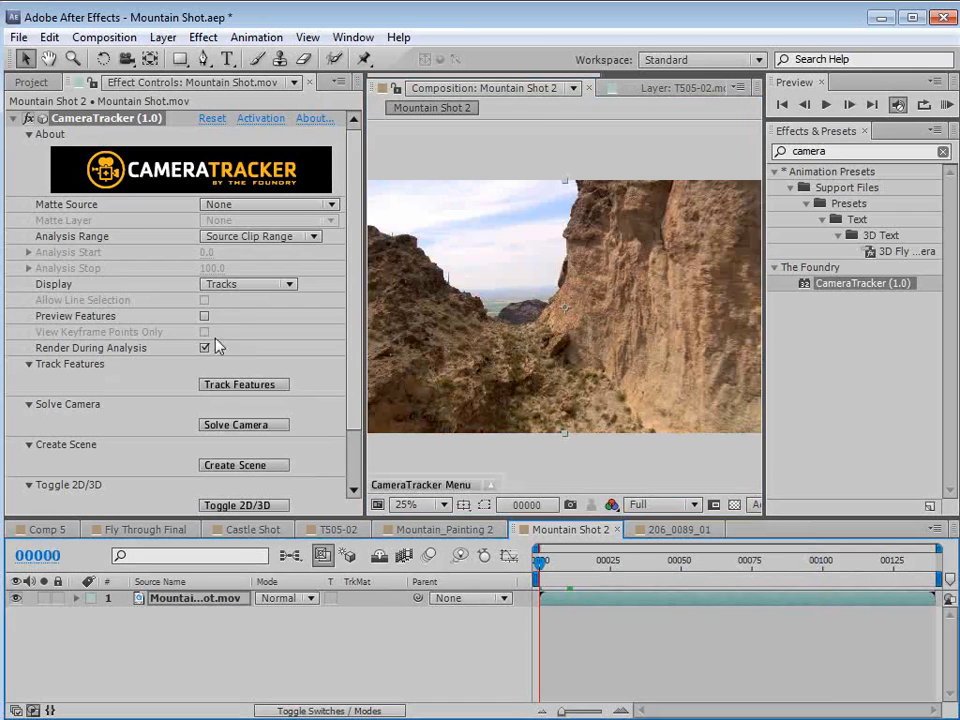
click(241, 385)
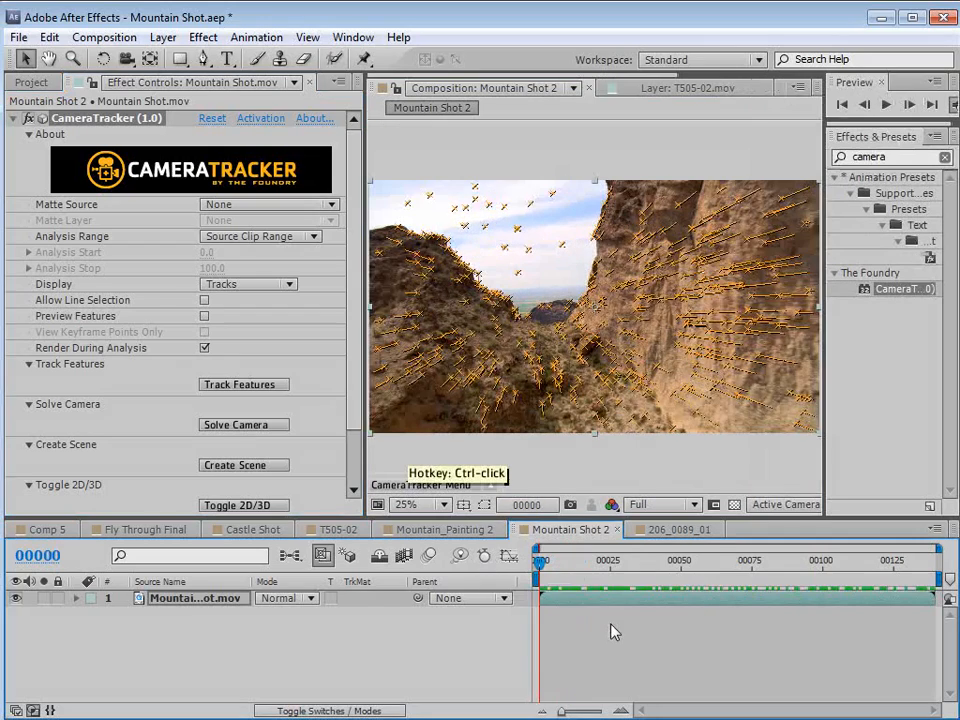
drag(541, 562, 540, 590)
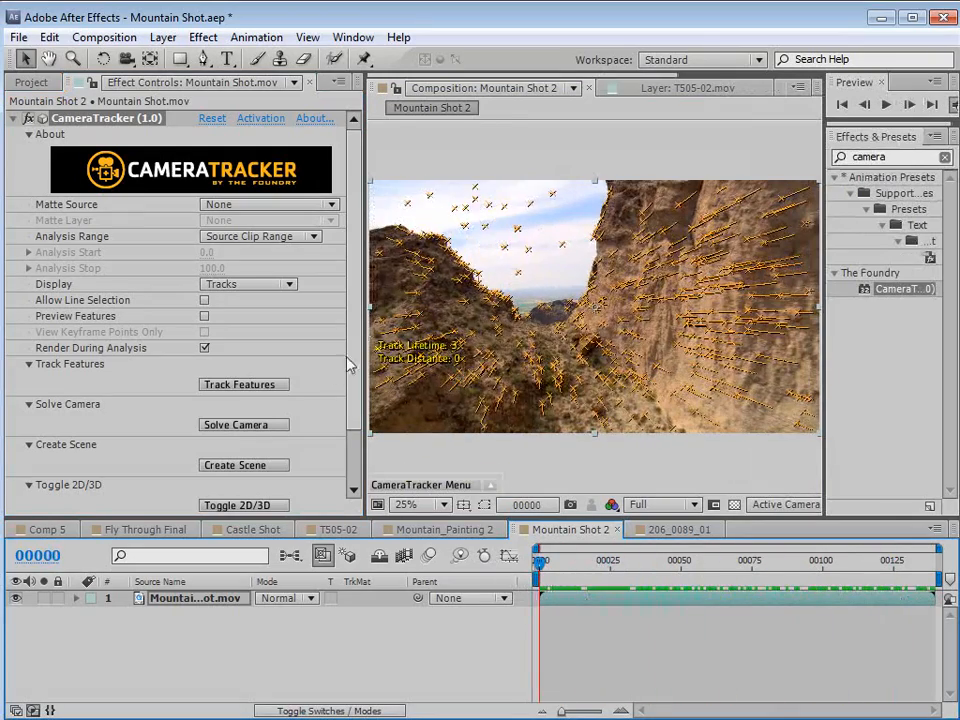
click(225, 427)
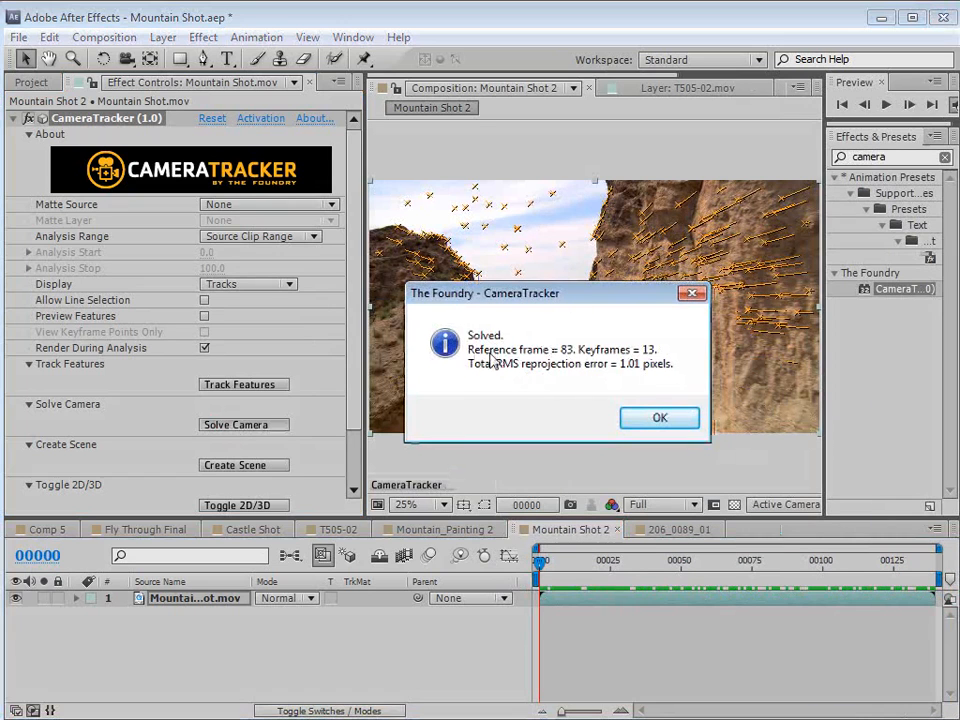
Create the CameraTracker scene from the solve and scrub Mountain Shot 2 with the new camera layer selected.
click(659, 421)
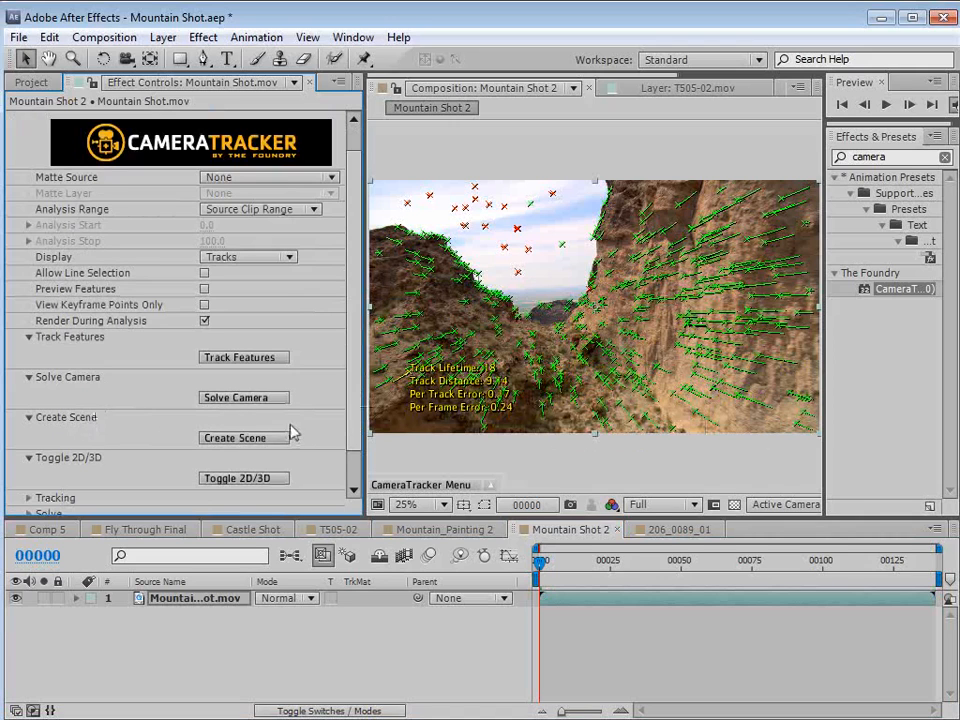
click(238, 441)
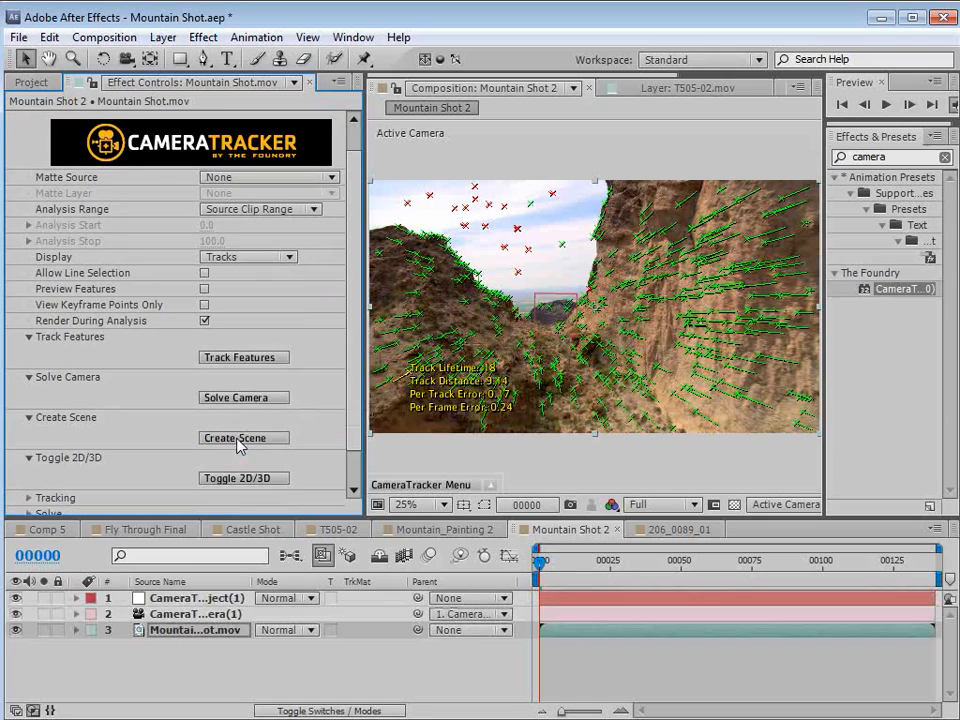
click(192, 614)
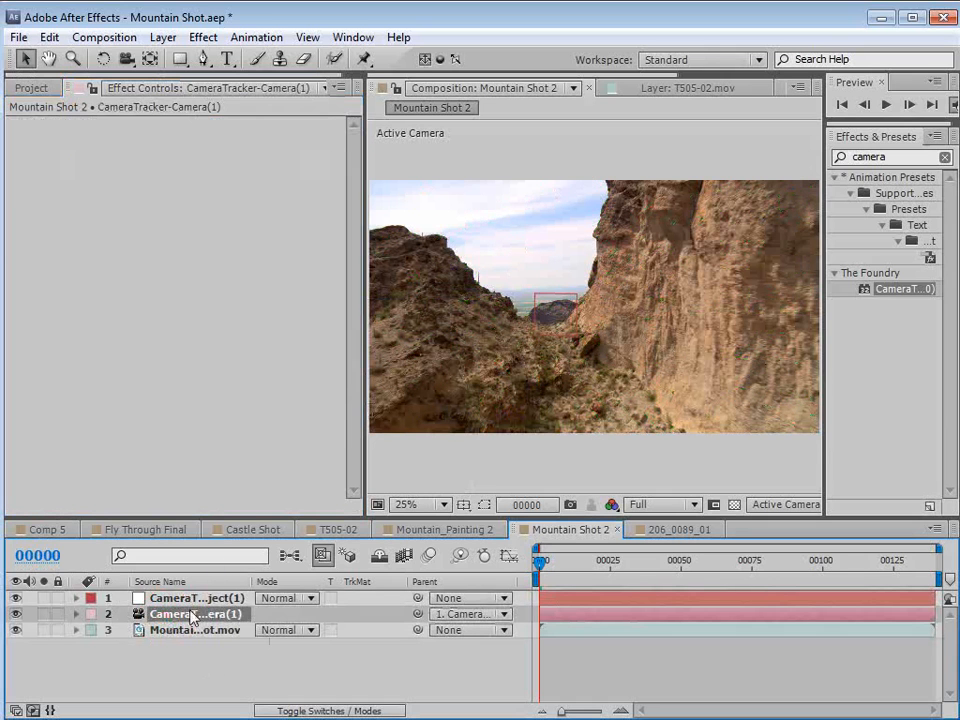
drag(540, 573, 803, 594)
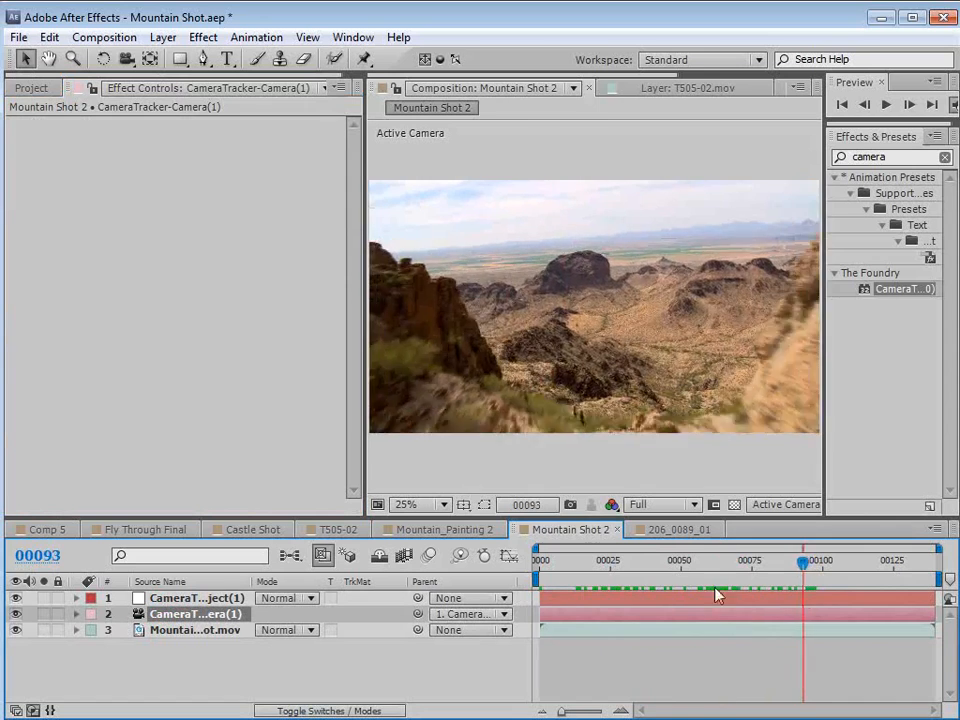
drag(716, 594, 508, 594)
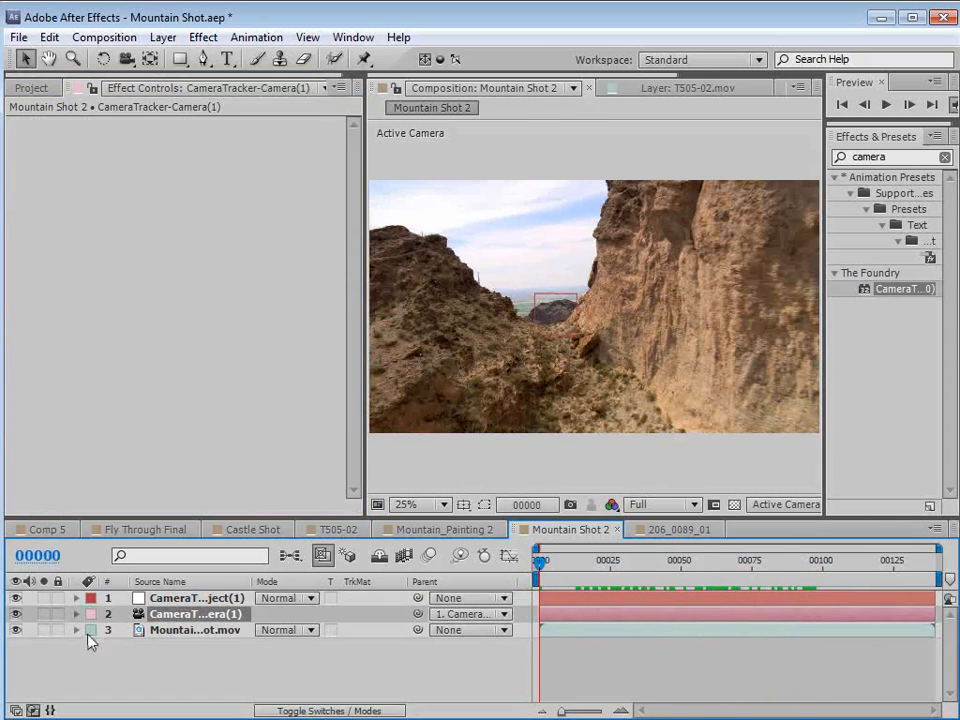
Display the CameraTracker track points of the Mountain Shot.mov layer and move to frame 134.
click(186, 630)
click(90, 120)
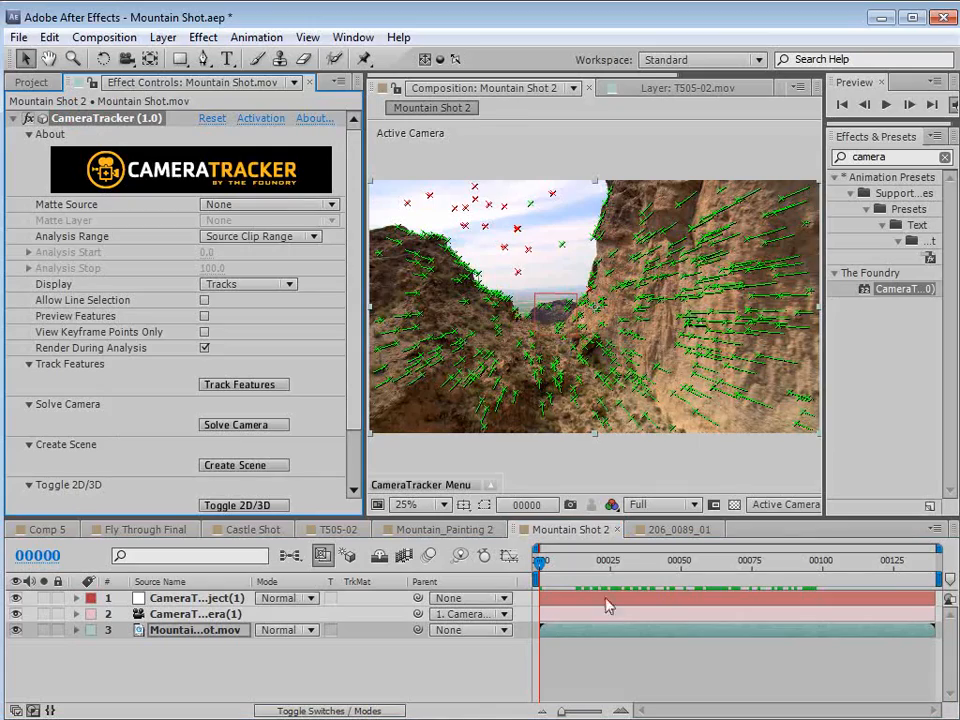
drag(604, 562, 927, 600)
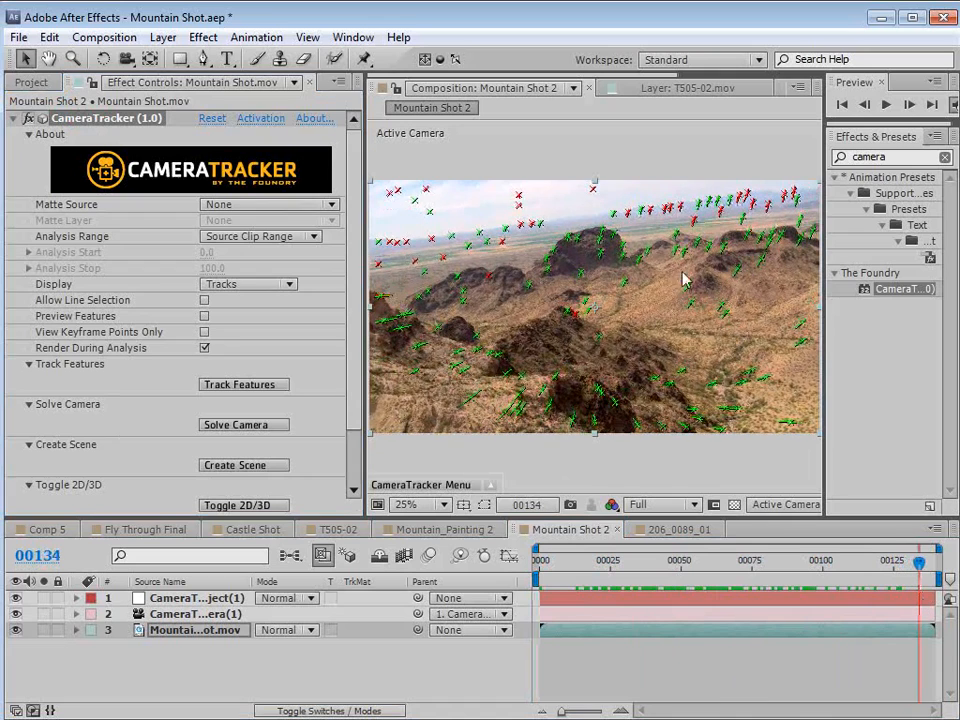
click(107, 122)
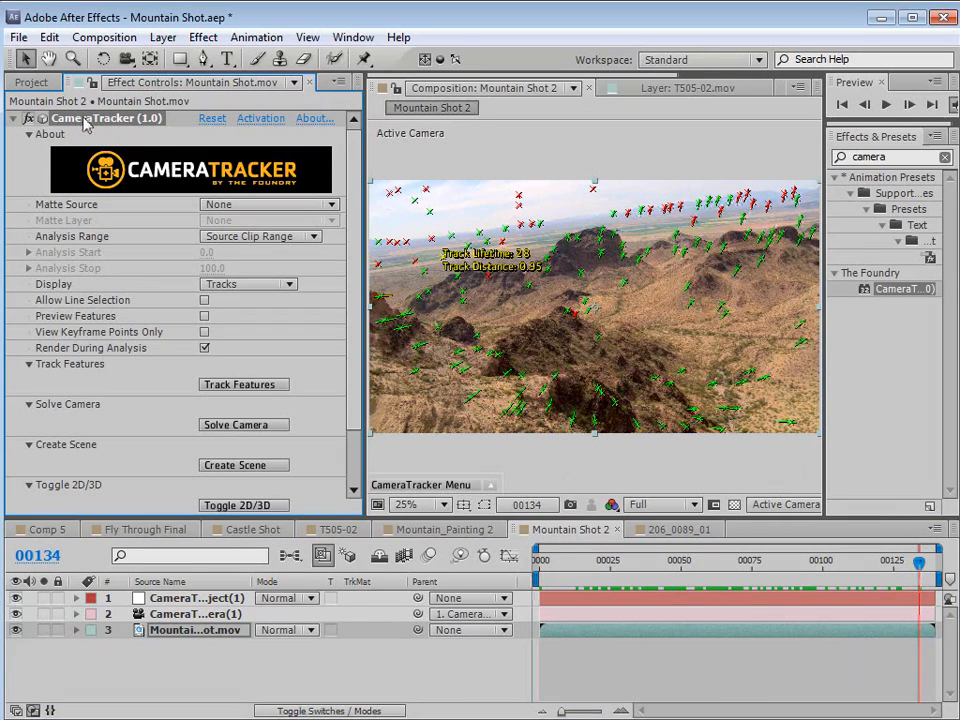
click(213, 635)
click(90, 120)
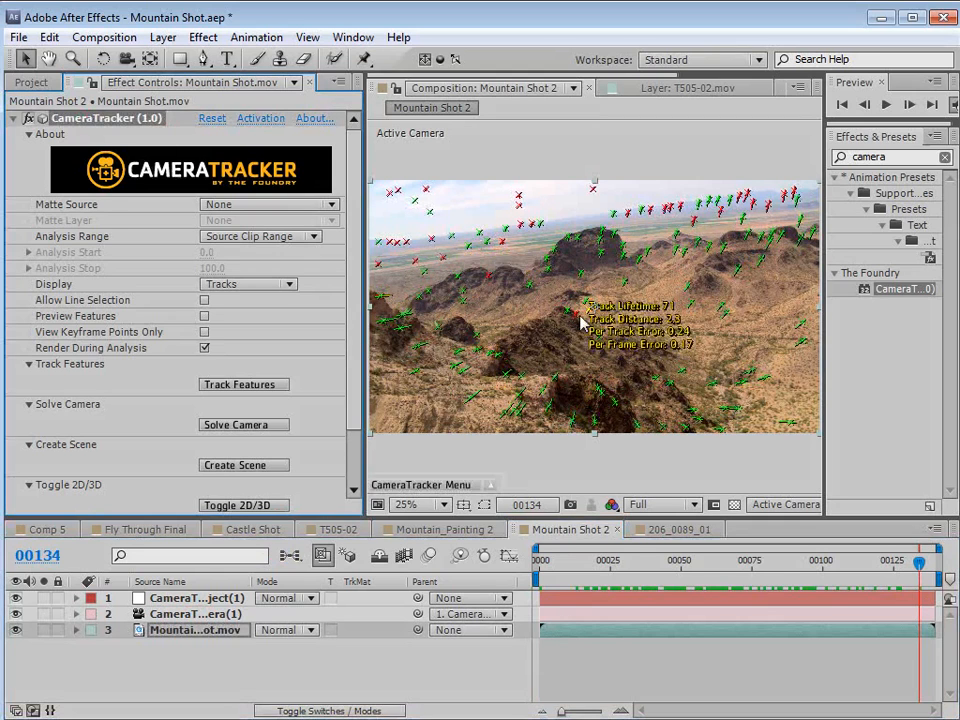
Create a null object from the track point near the top of the central dark butte.
mouse_move(601, 254)
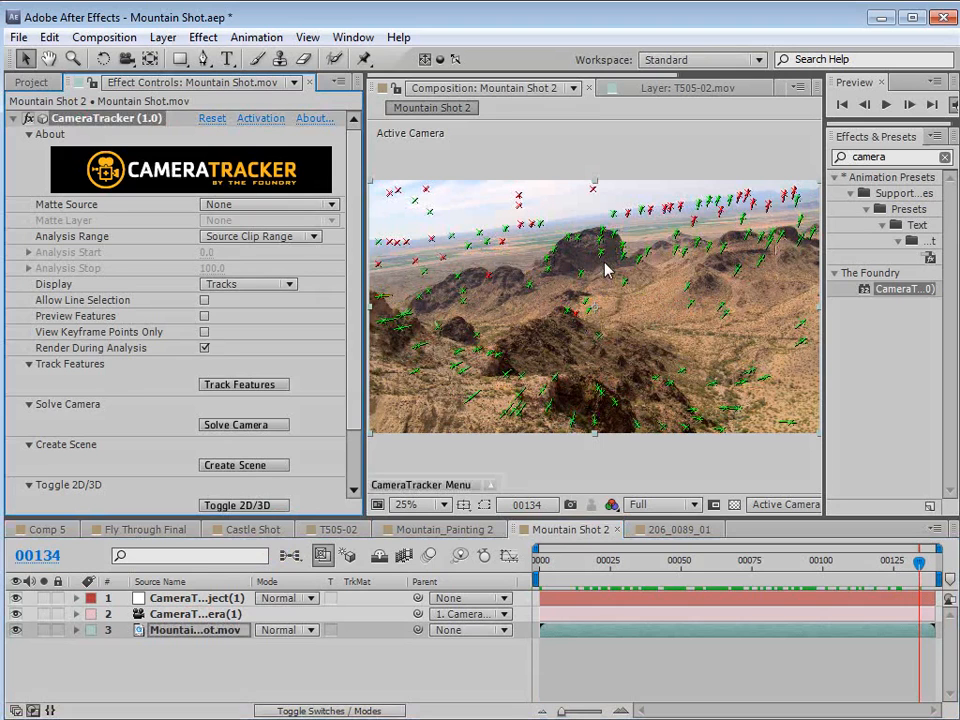
scroll(604, 268, up, 2)
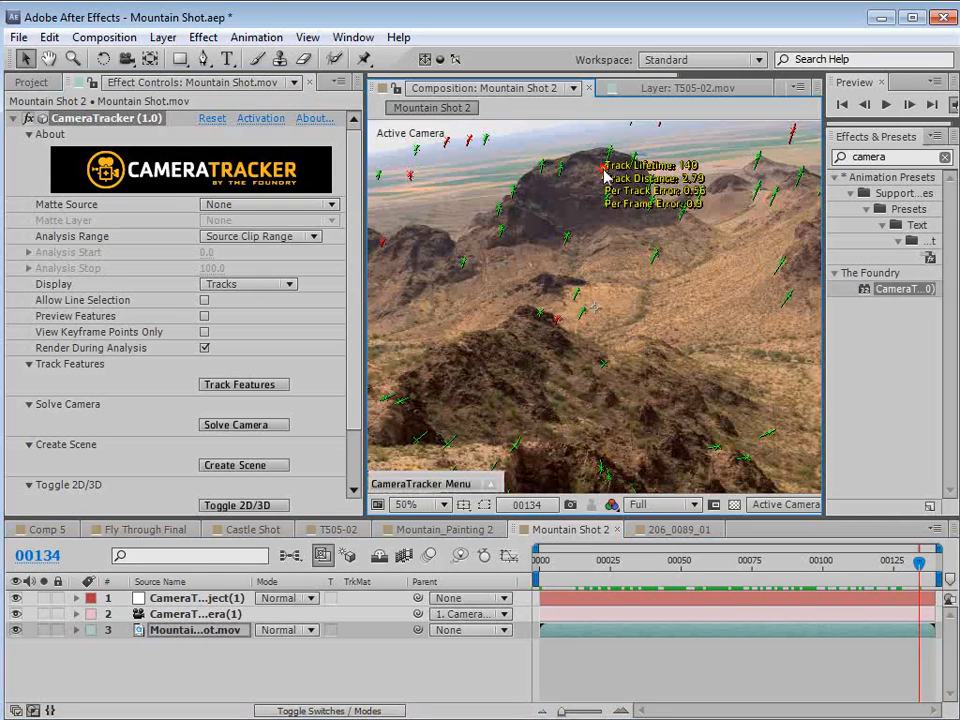
mouse_move(605, 183)
right_click(605, 176)
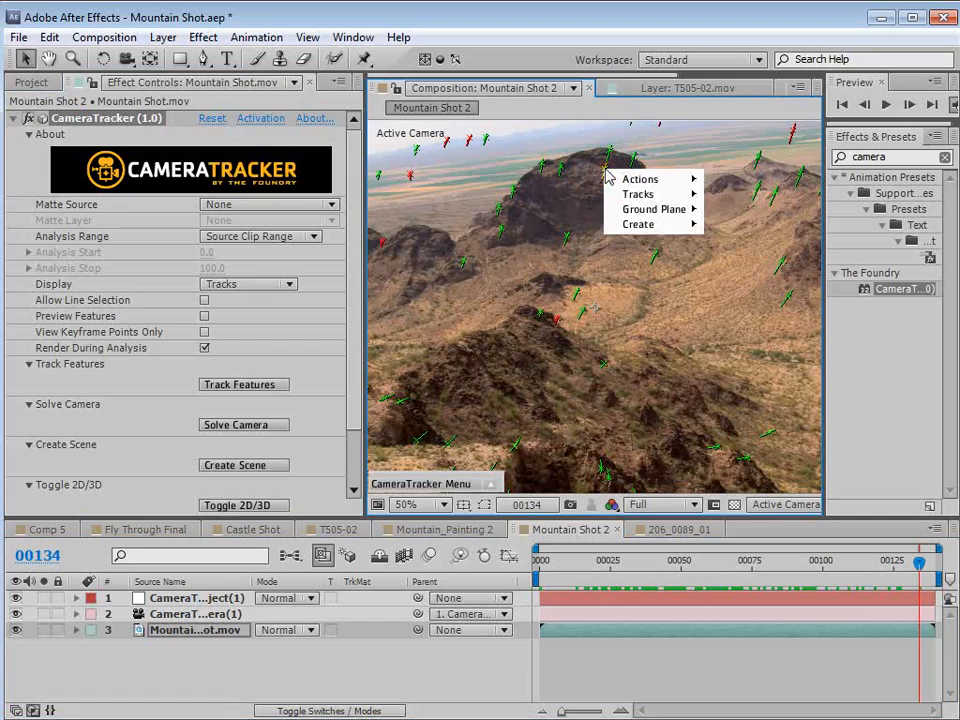
mouse_move(630, 228)
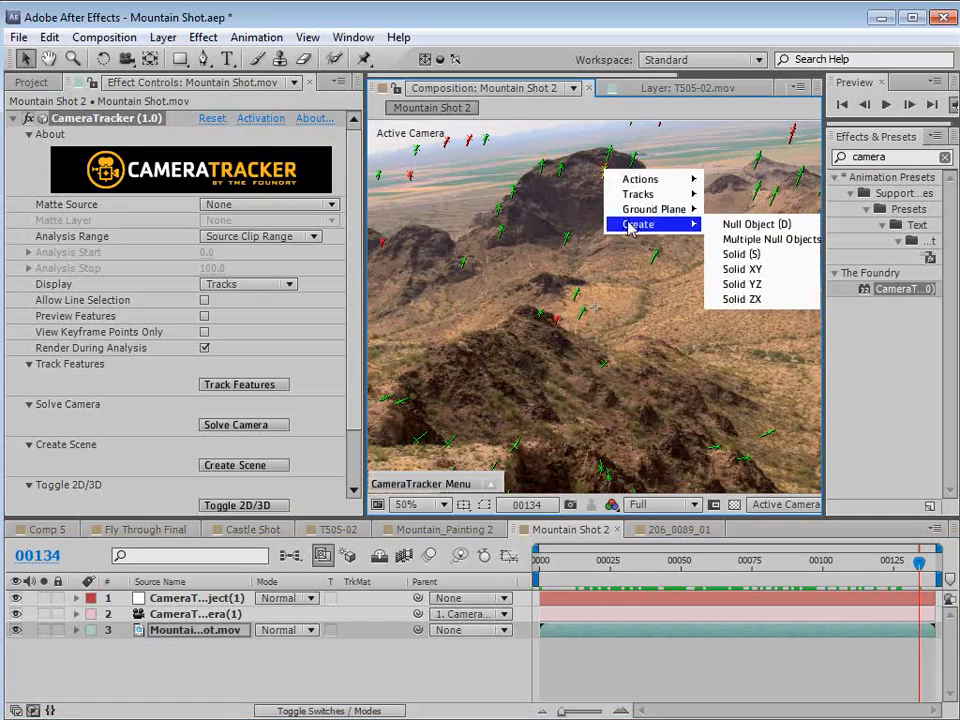
click(755, 225)
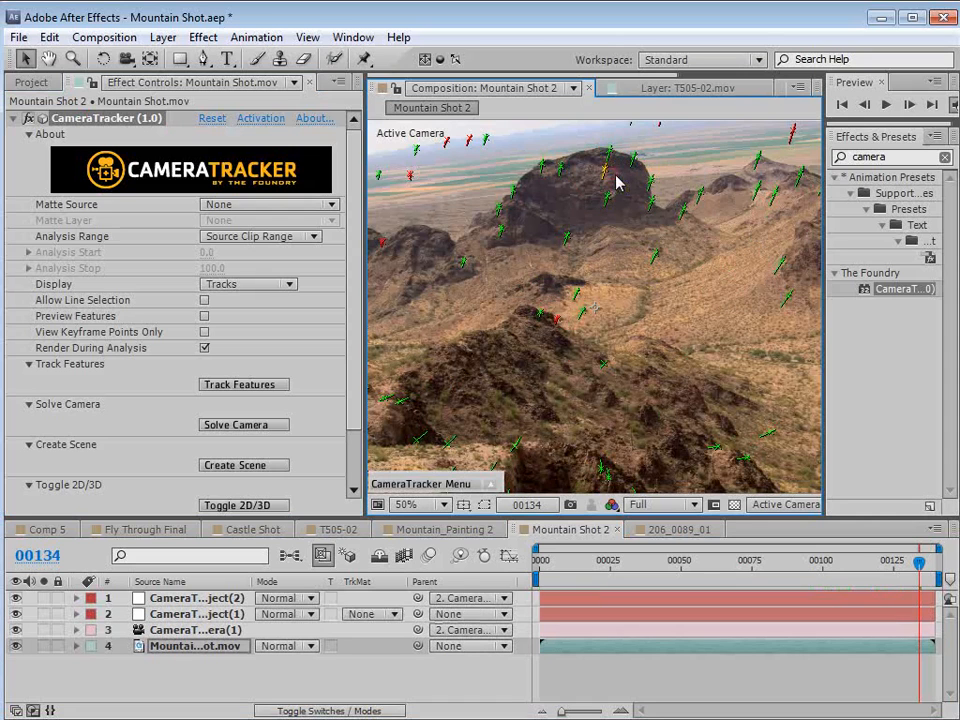
Inspect the new null object on the butte up close and scrub back to frame 112 to check its tracking.
scroll(617, 189, up, 1)
drag(617, 189, 569, 466)
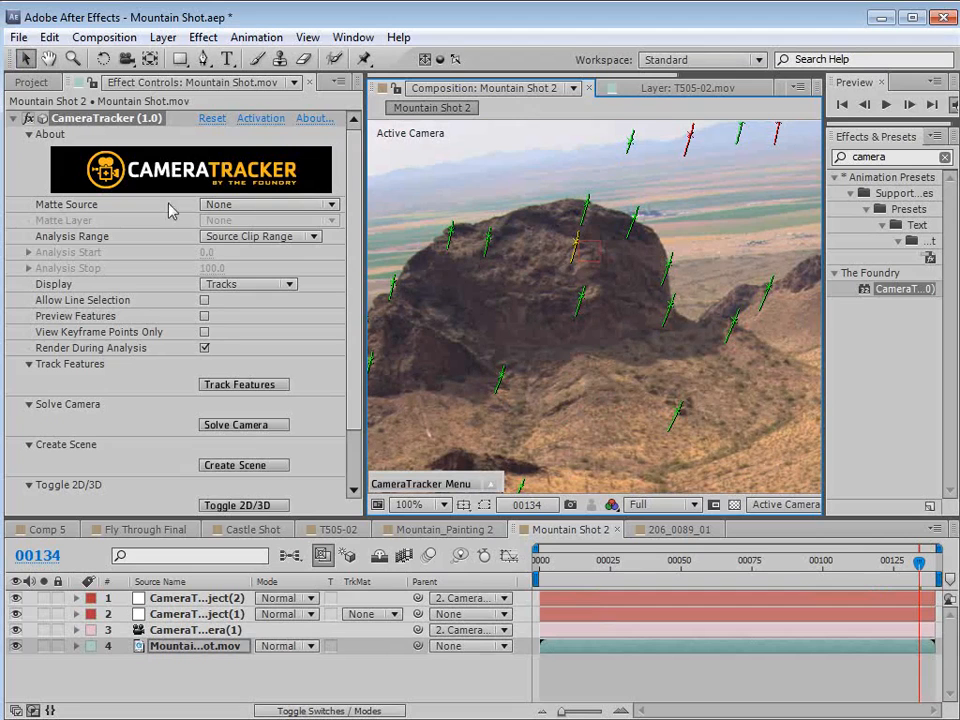
scroll(617, 230, down, 1)
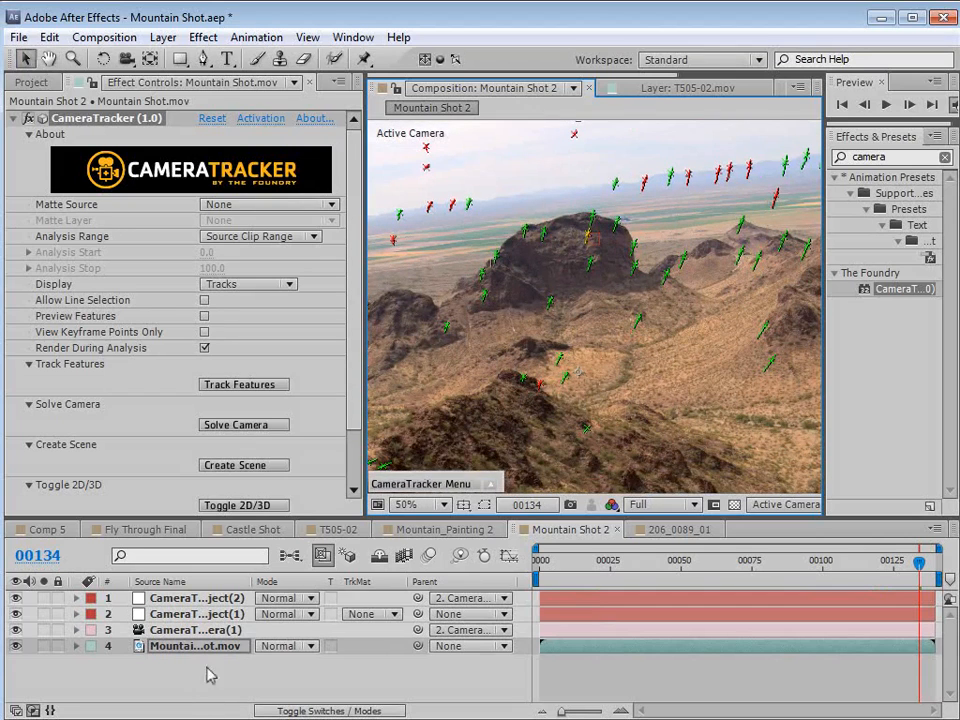
click(193, 631)
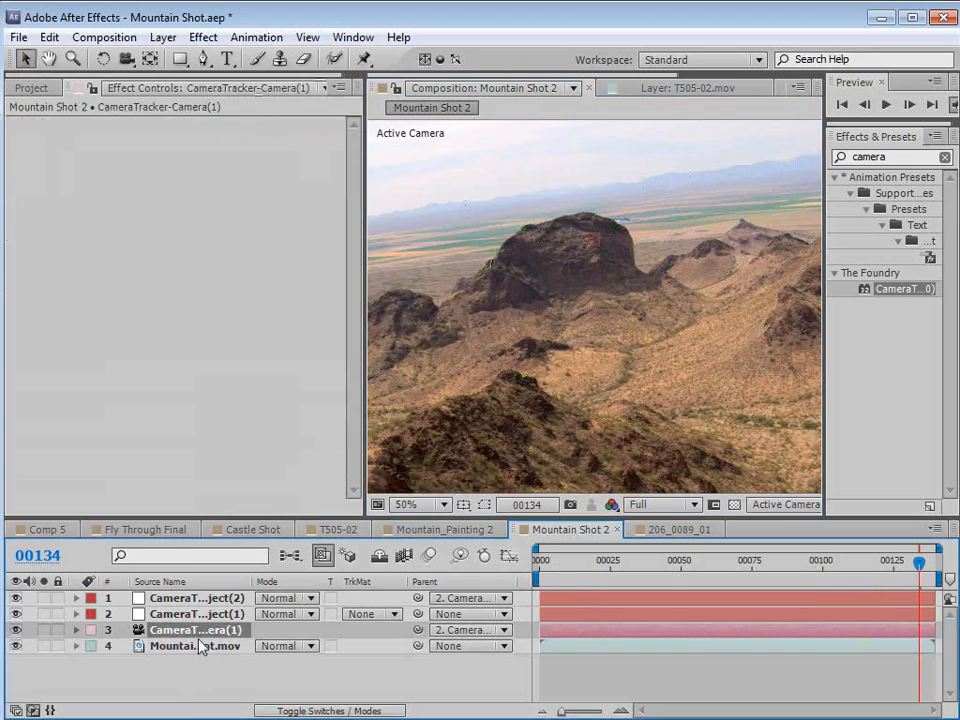
click(196, 598)
scroll(617, 181, up, 1)
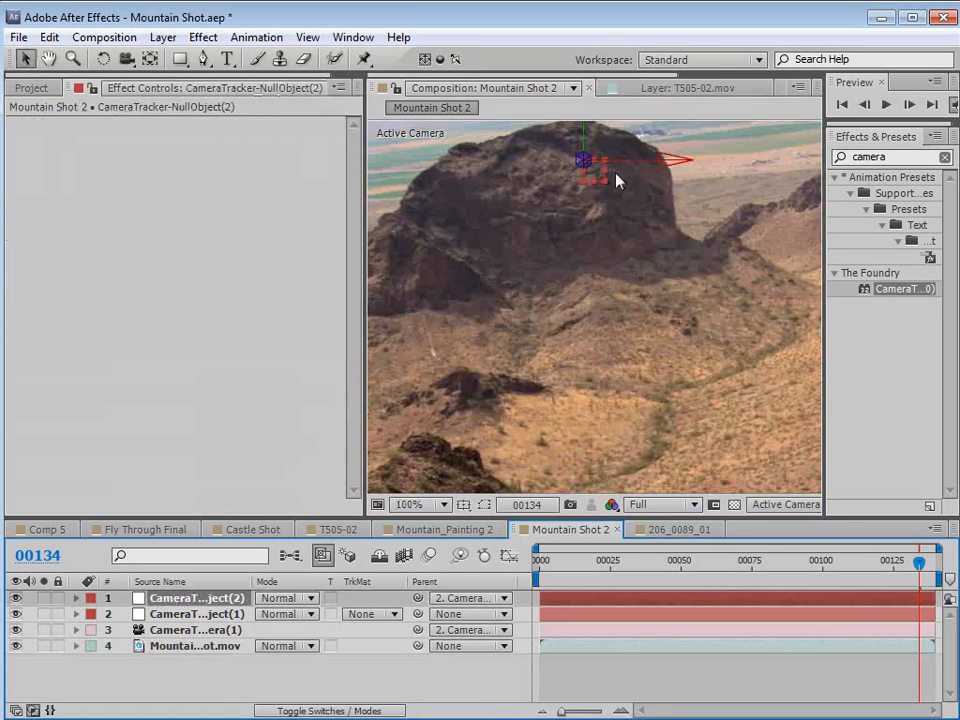
drag(918, 563, 856, 565)
scroll(519, 364, down, 4)
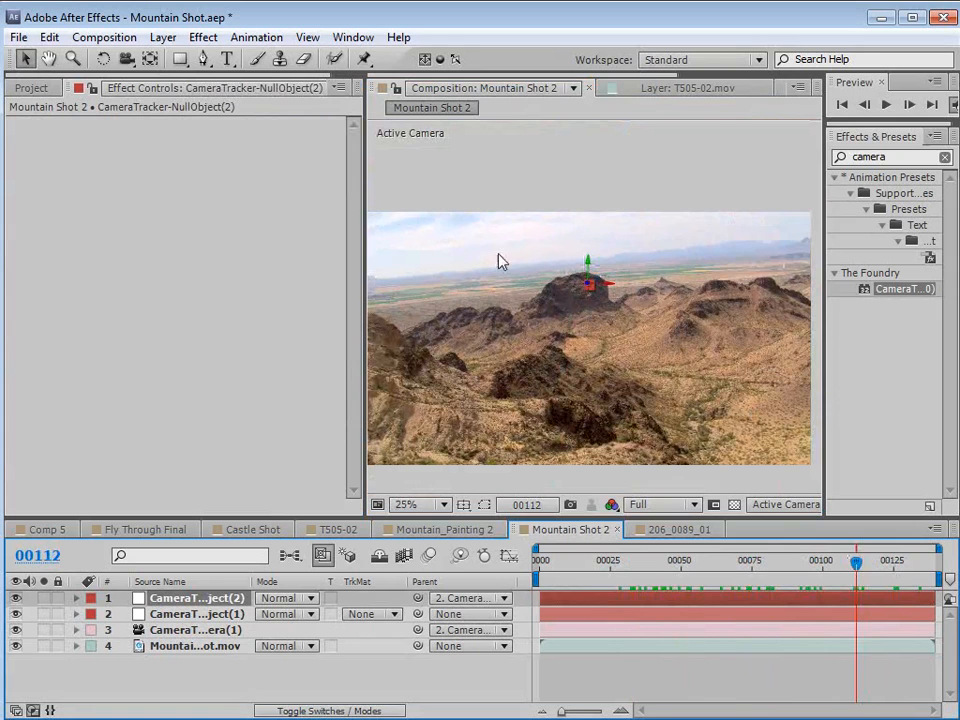
Redisplay the track points of Mountain Shot.mov and create a null object on the crest of the dark ridge left of the butte.
click(175, 646)
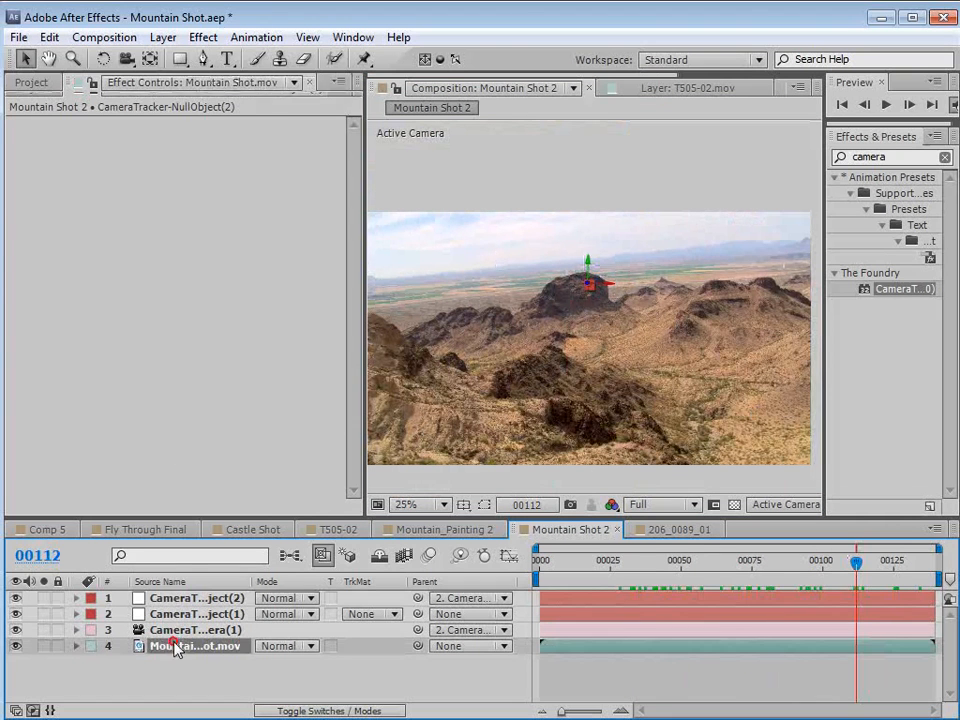
click(86, 118)
scroll(489, 386, up, 2)
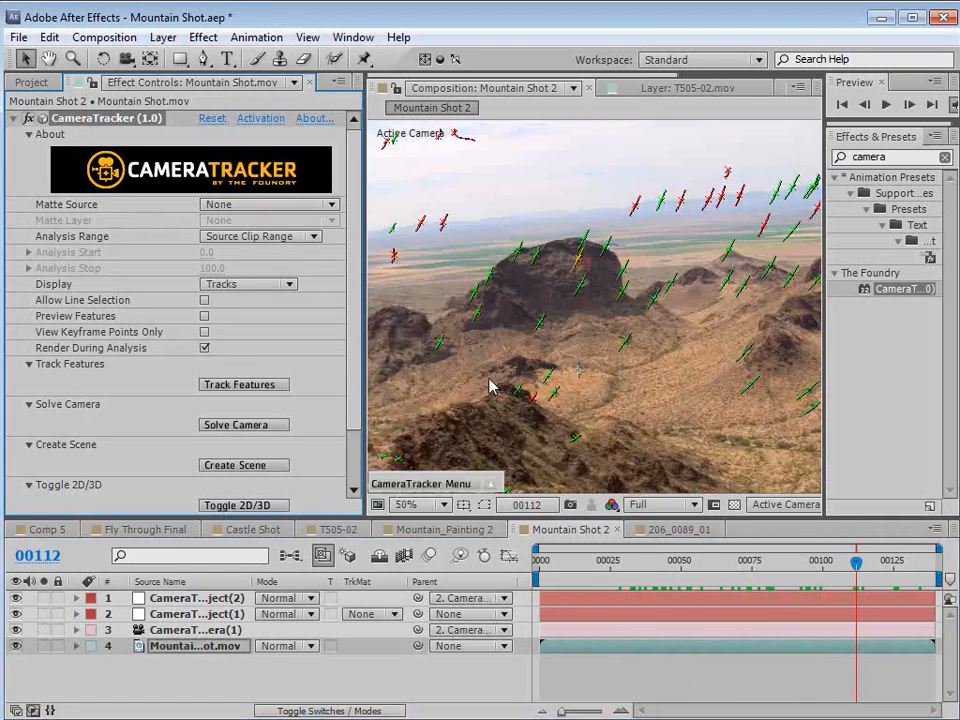
key(grave)
mouse_move(190, 428)
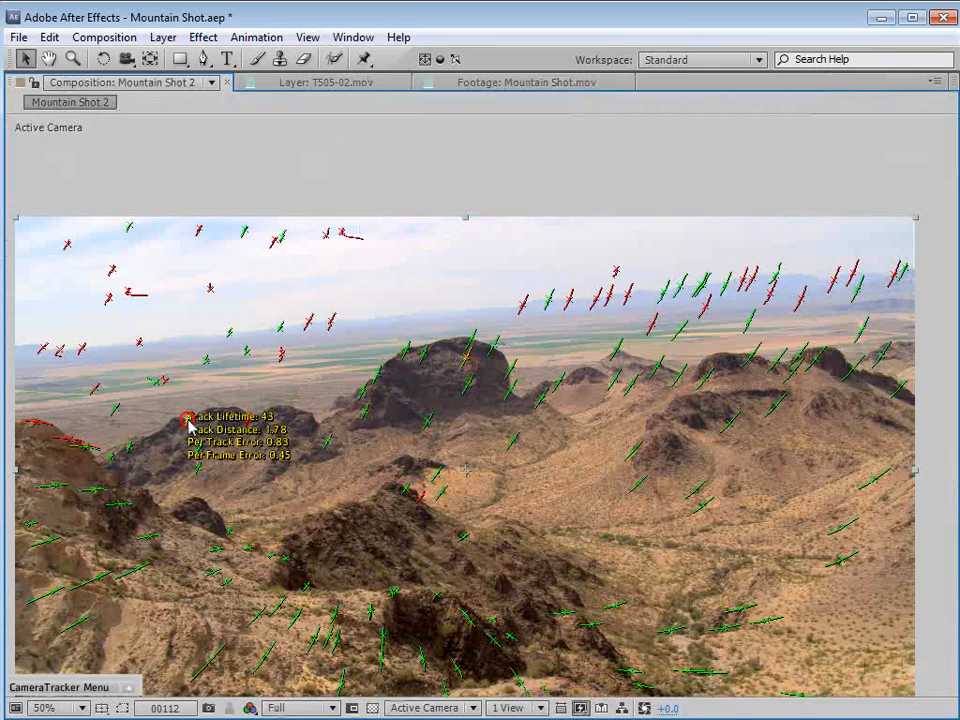
right_click(190, 428)
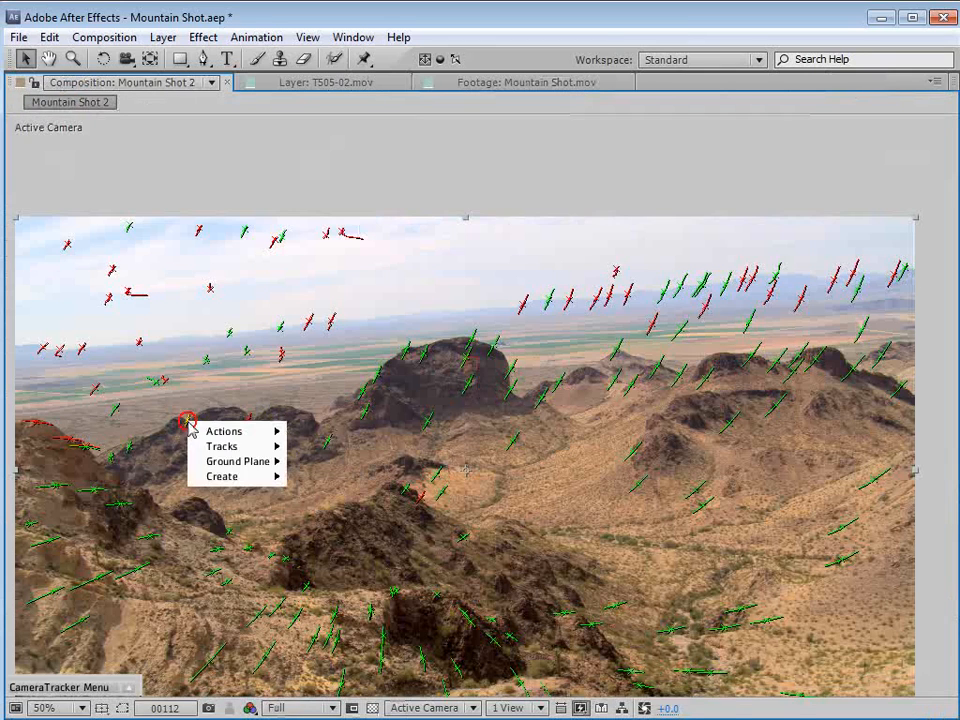
mouse_move(253, 476)
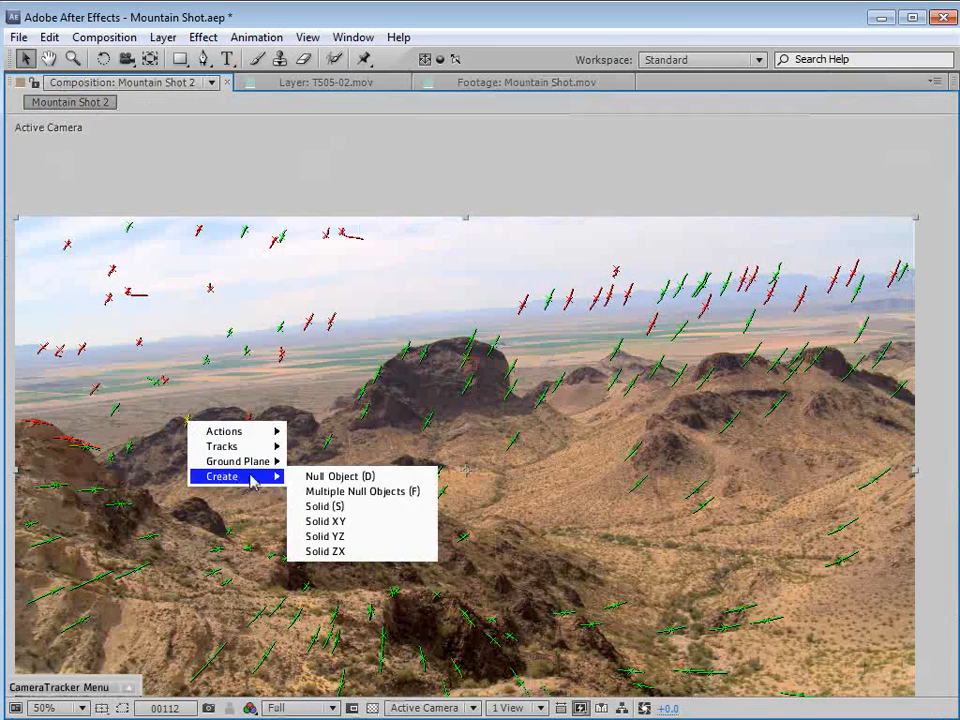
click(347, 477)
Create null objects from a track point on the right-hand ridge peak and one on the horizon left of the butte.
mouse_move(752, 362)
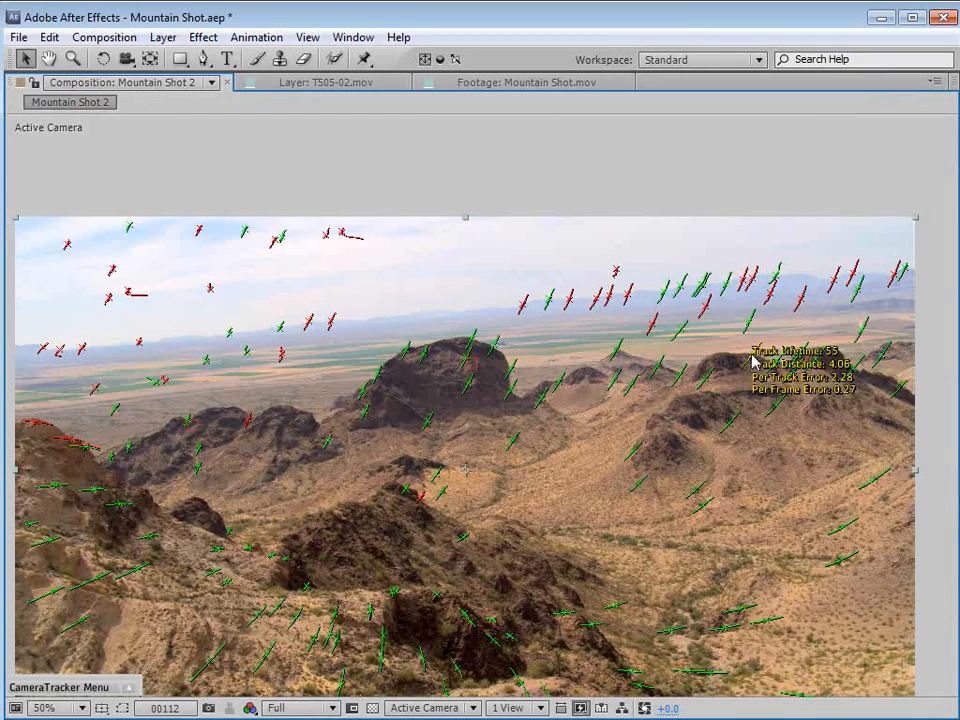
right_click(753, 358)
mouse_move(786, 410)
click(882, 412)
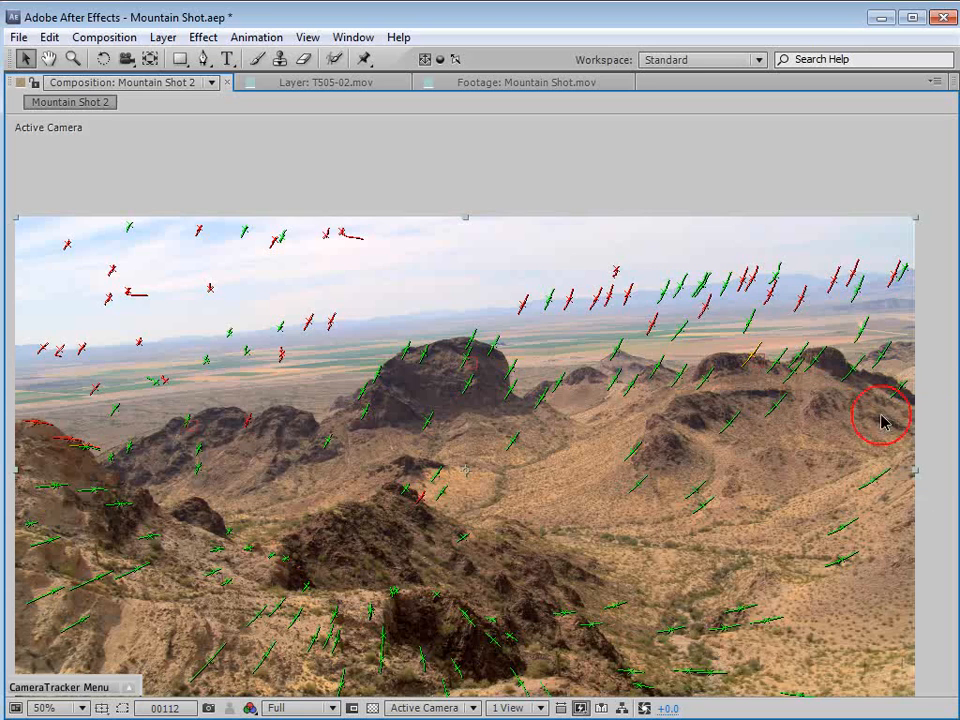
mouse_move(279, 330)
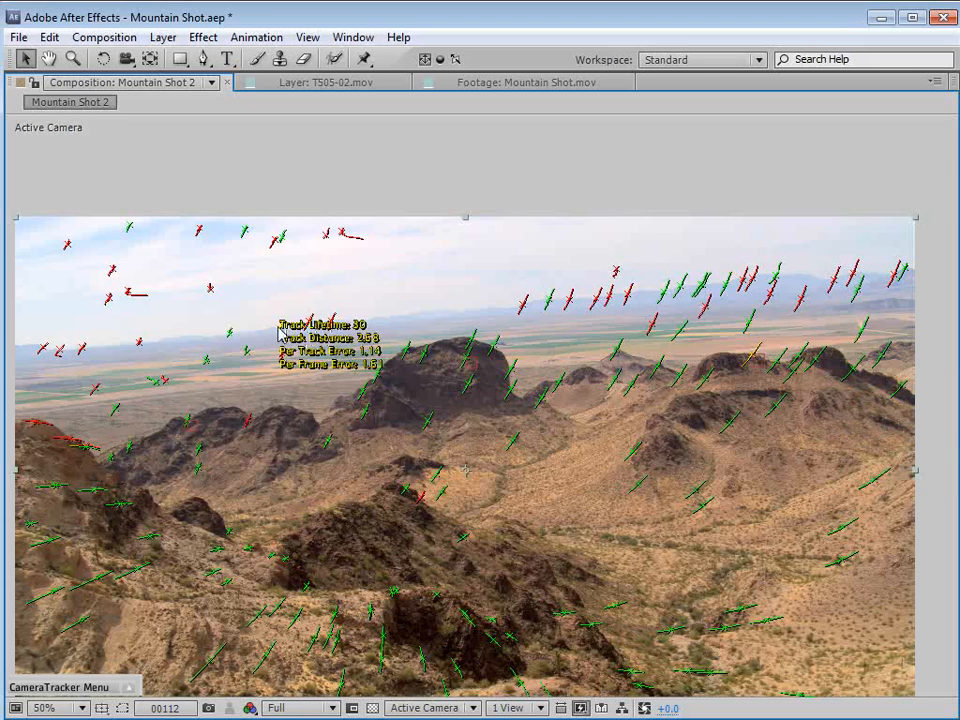
right_click(279, 333)
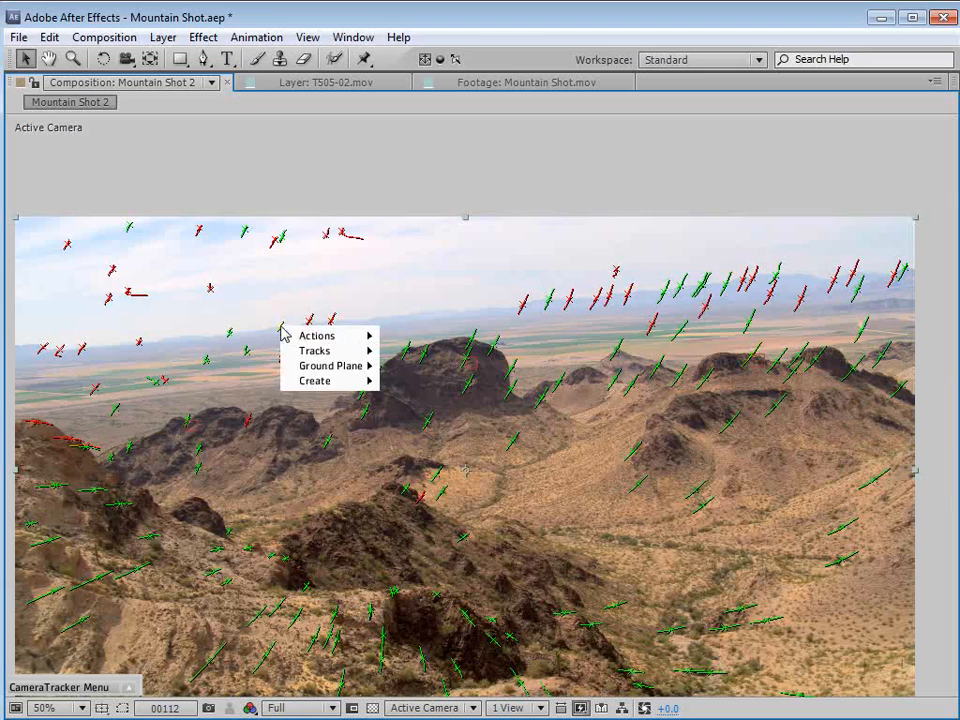
mouse_move(348, 390)
click(400, 380)
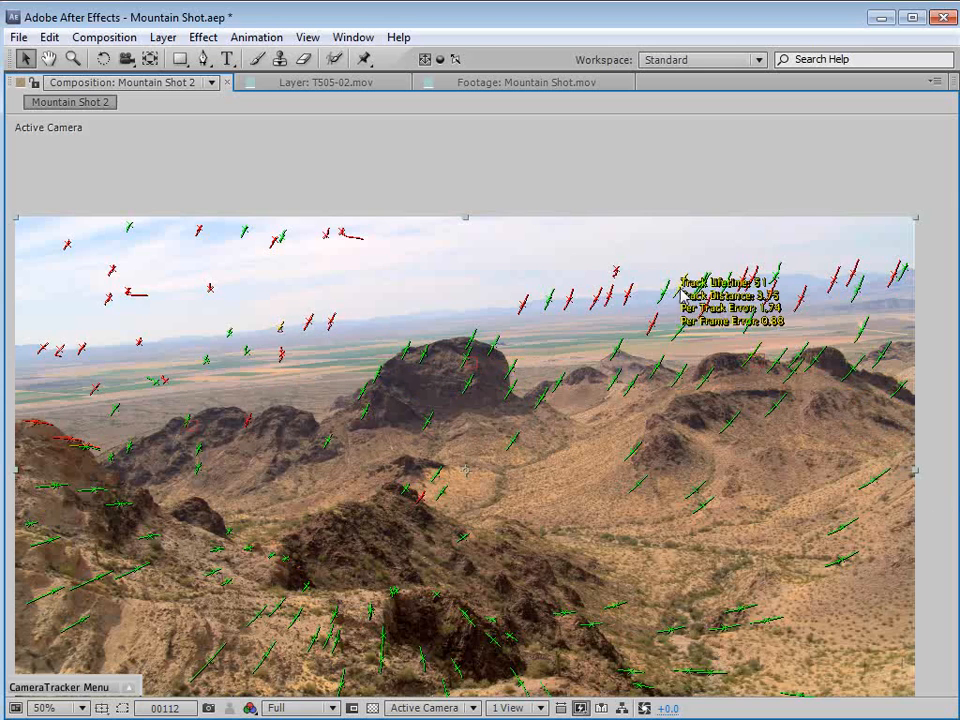
Create null objects from a track point on the distant mountains at right and one on the desert valley floor.
click(681, 300)
right_click(681, 291)
mouse_move(714, 343)
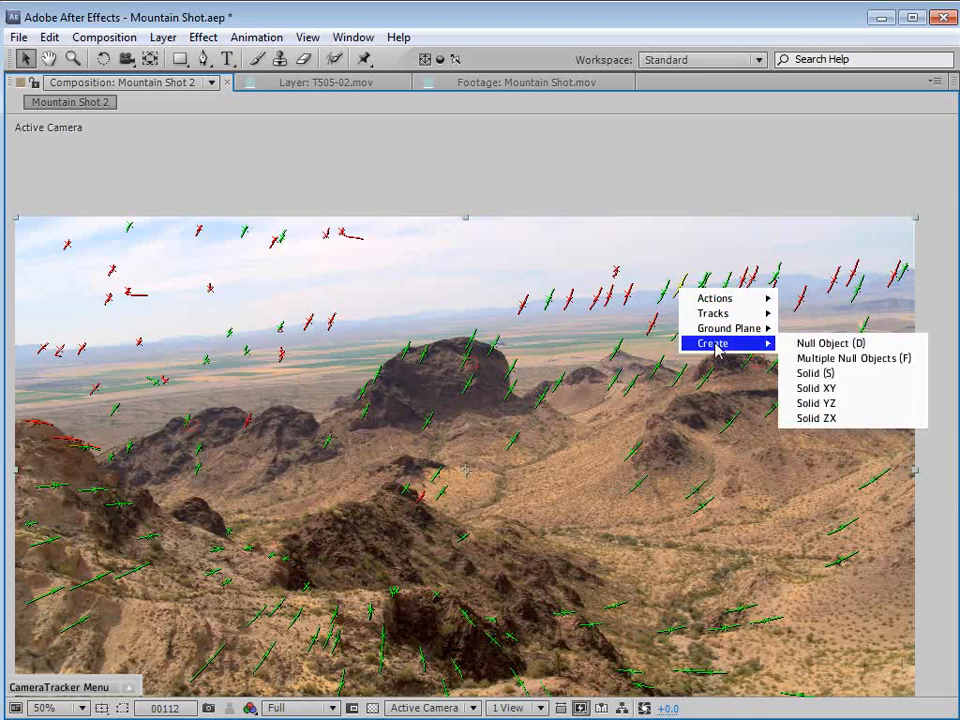
click(833, 344)
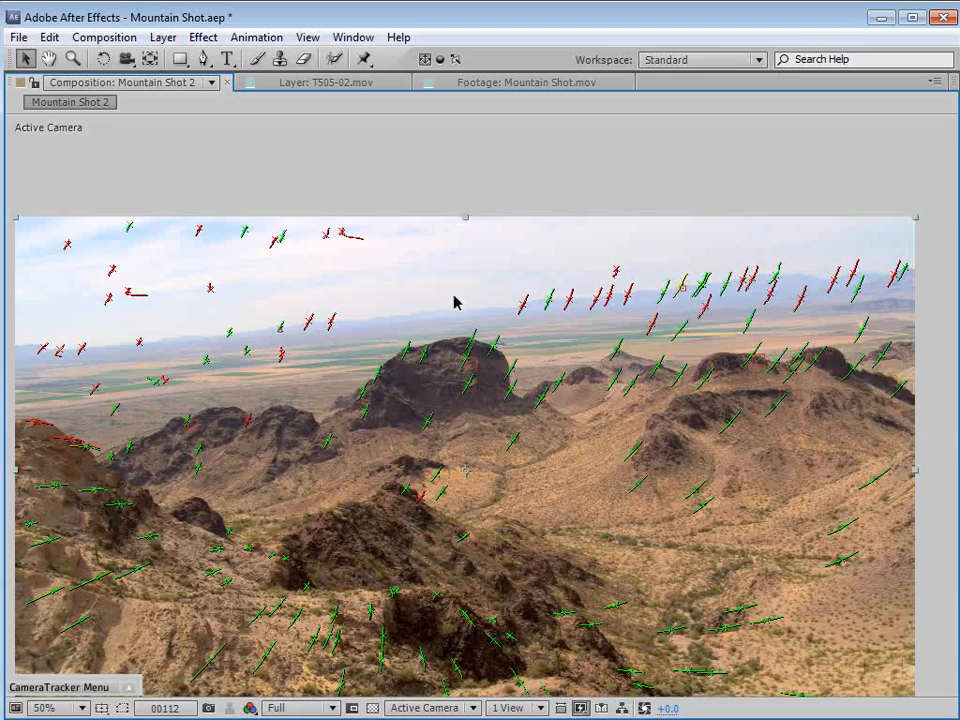
right_click(703, 512)
mouse_move(735, 561)
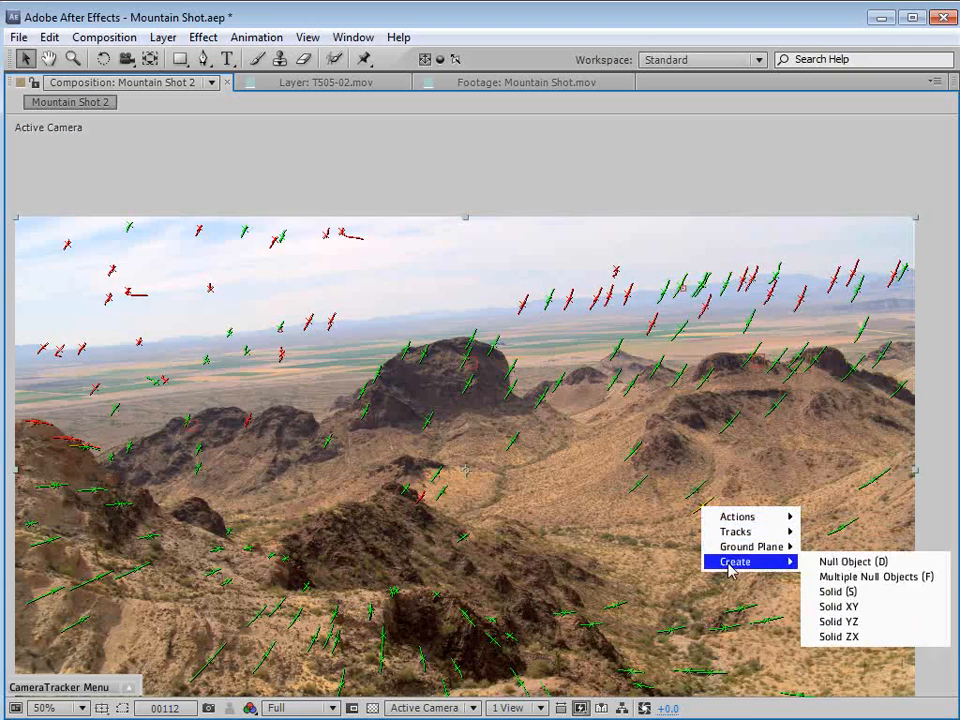
click(819, 563)
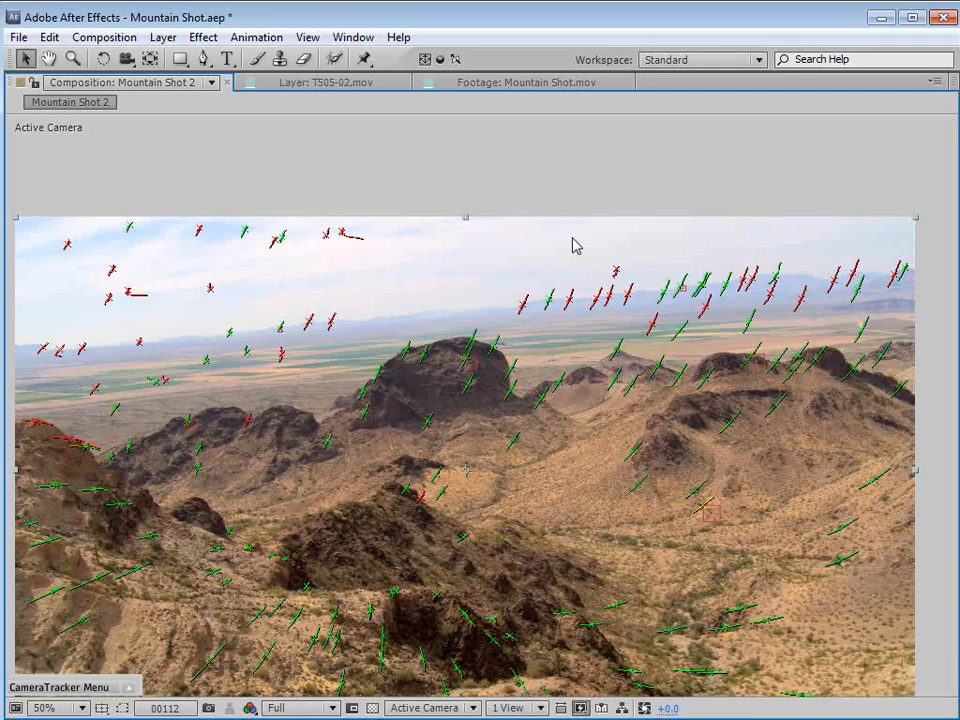
Go back to frame 24 and create a null object from a track point on the lower left slope beside the butte.
key(comma)
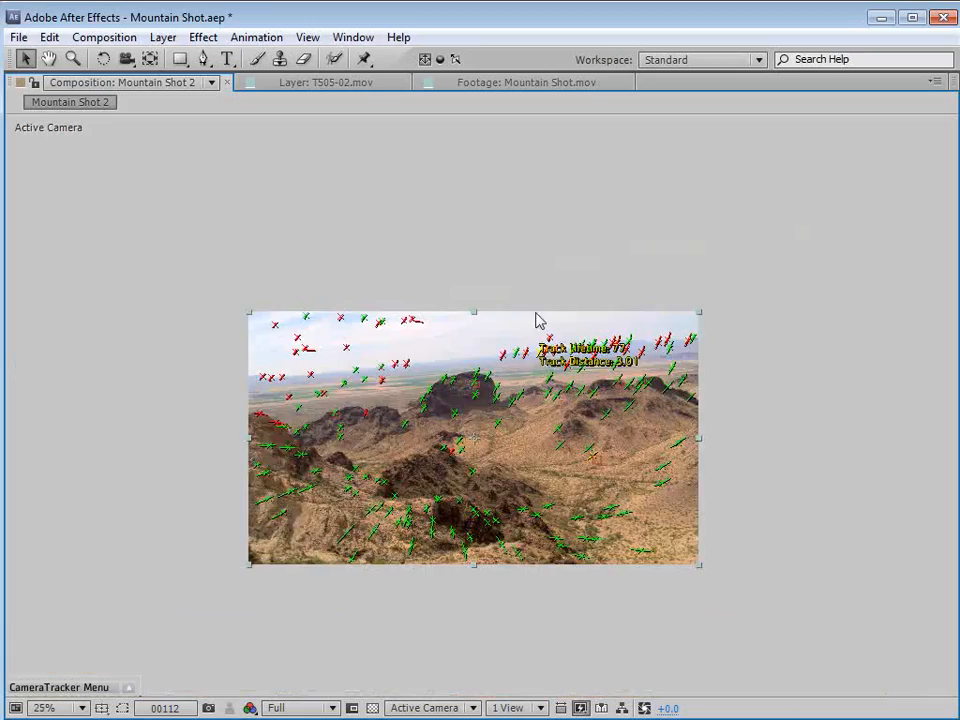
key(grave)
drag(811, 560, 605, 561)
key(period)
key(grave)
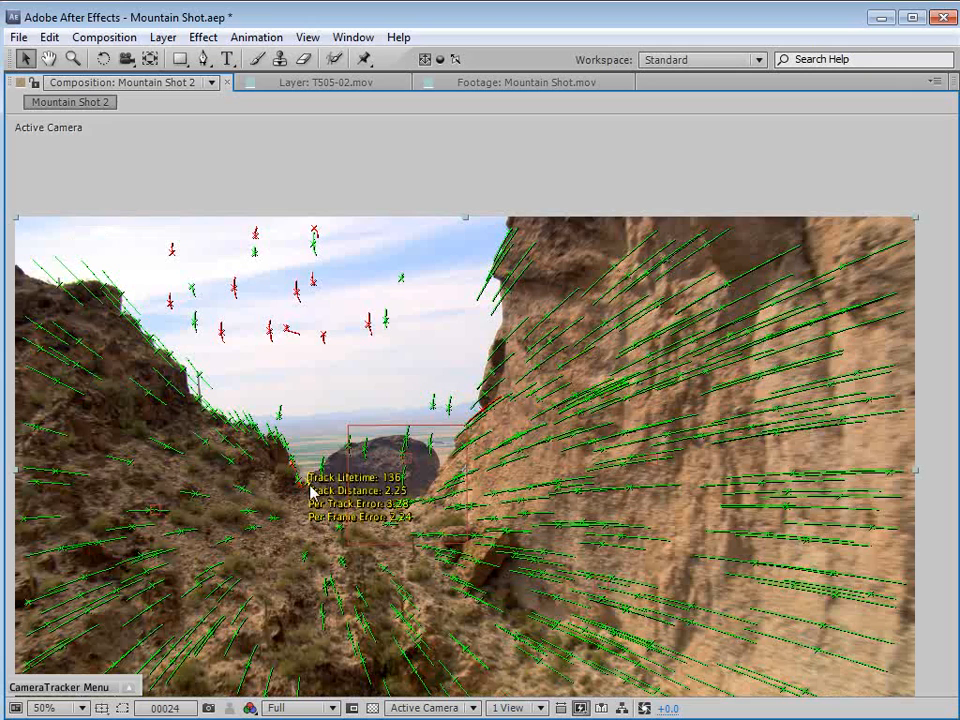
right_click(242, 453)
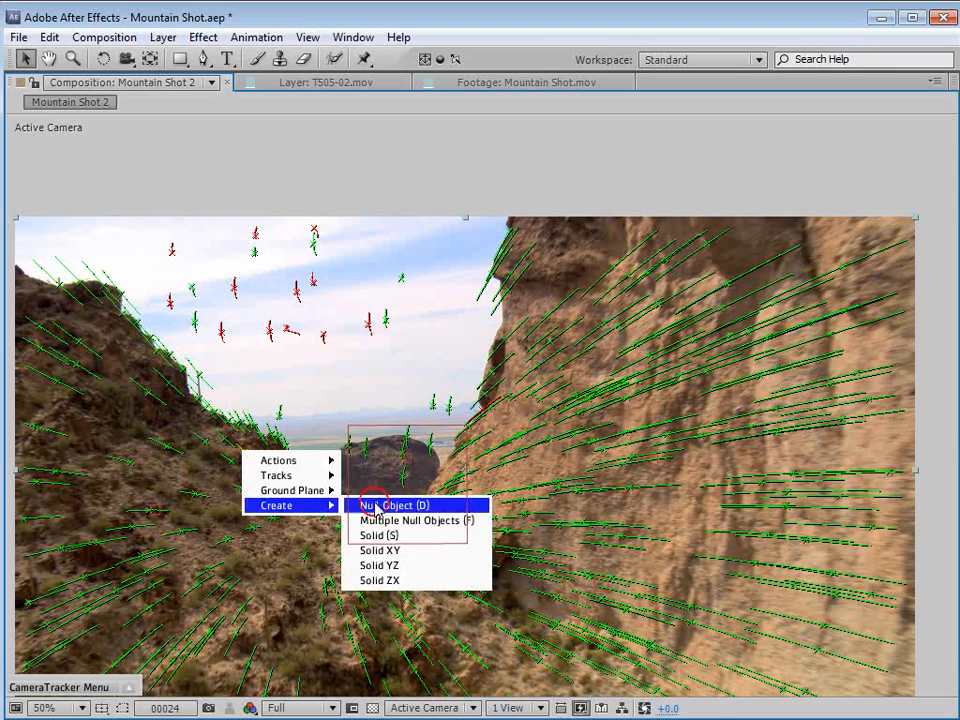
click(352, 505)
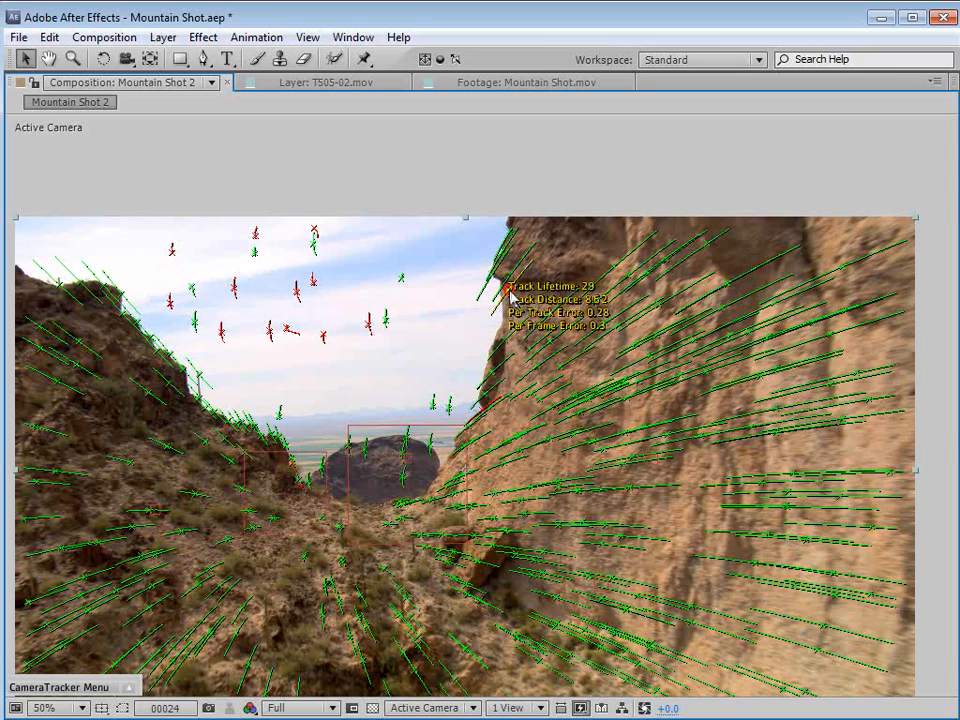
Create null objects from a track point on the right cliff's overhanging edge and one on the upper edge of the left ridge.
right_click(509, 294)
mouse_move(536, 348)
click(648, 345)
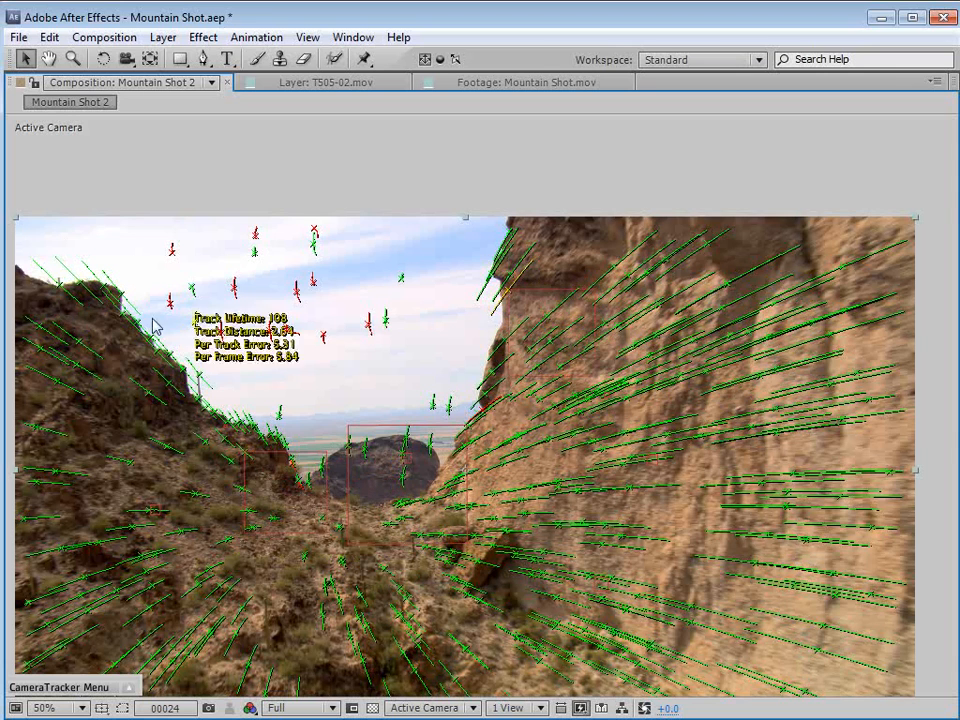
right_click(141, 327)
mouse_move(180, 380)
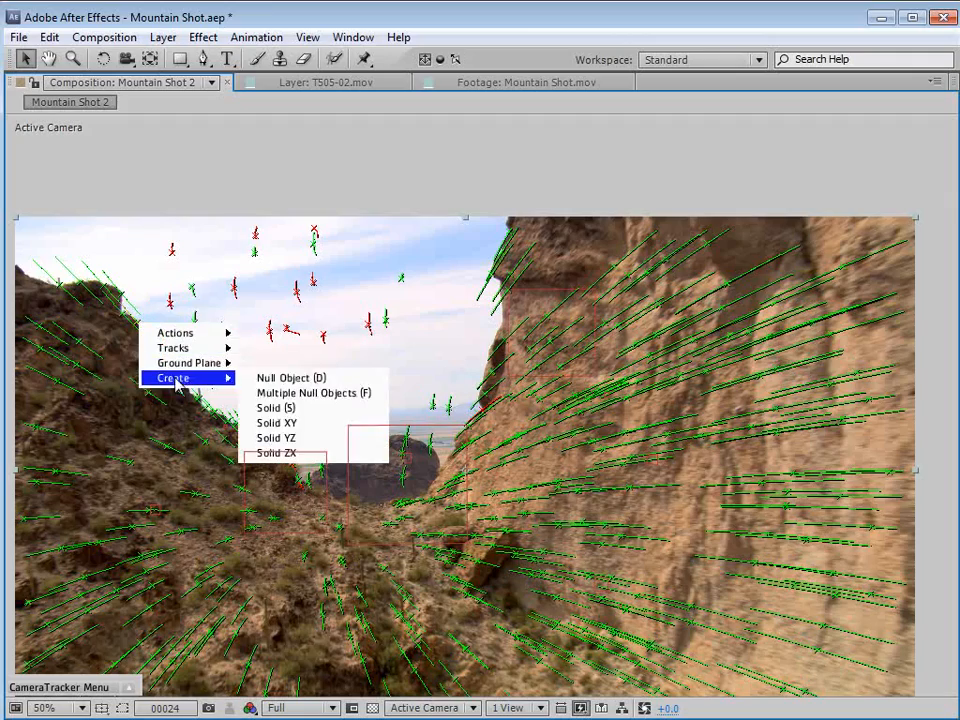
click(292, 378)
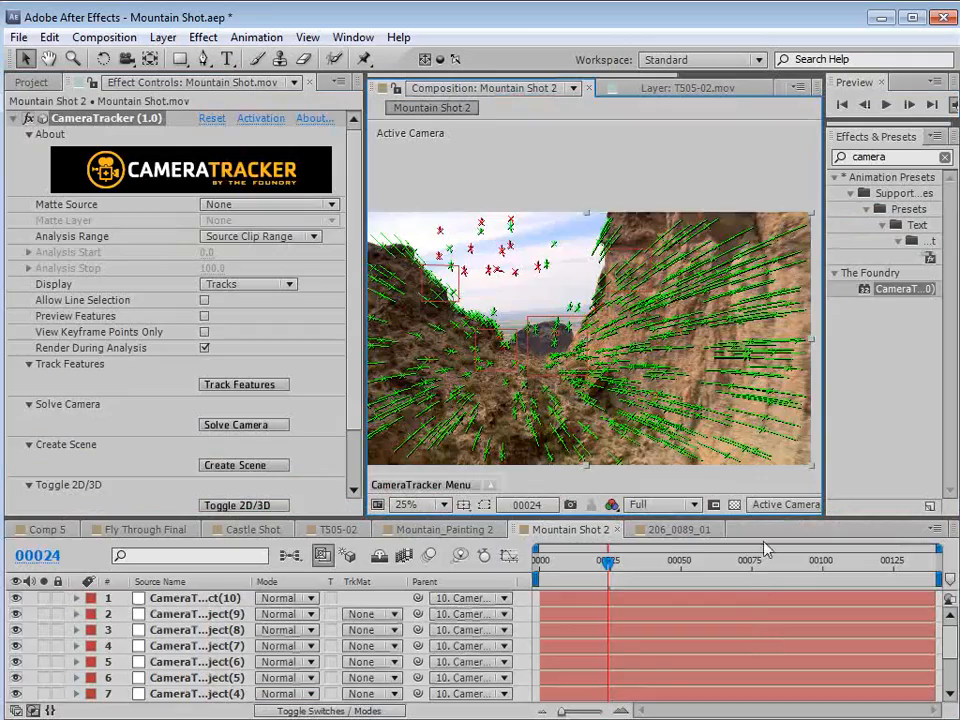
At frame 96, create a null object from a track point on the shadowed foreground rock at the left of the shot.
drag(610, 570, 811, 577)
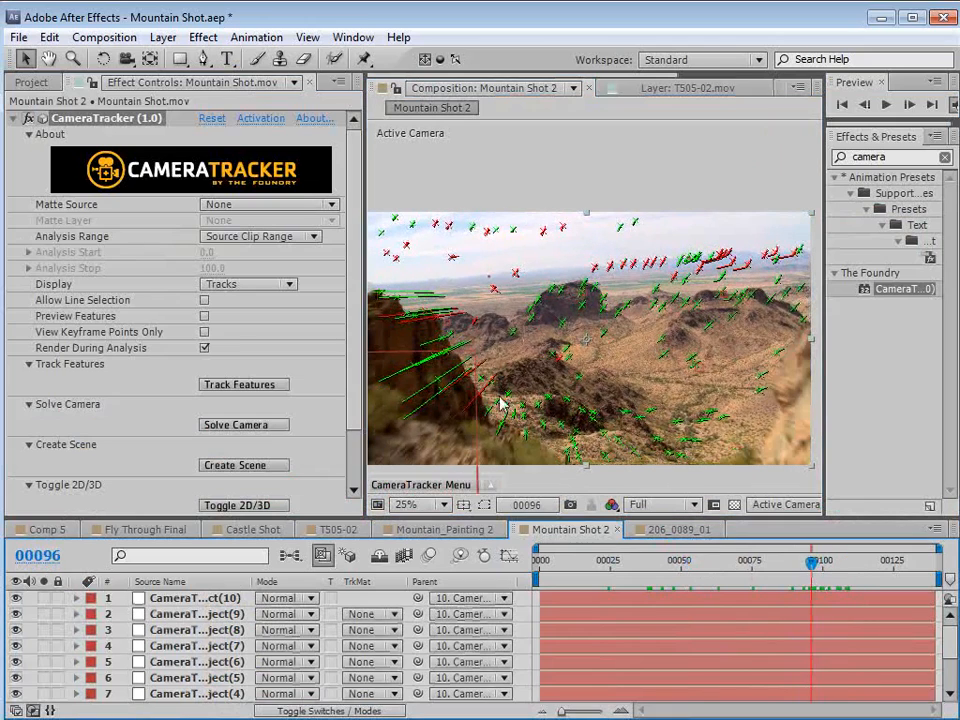
right_click(443, 384)
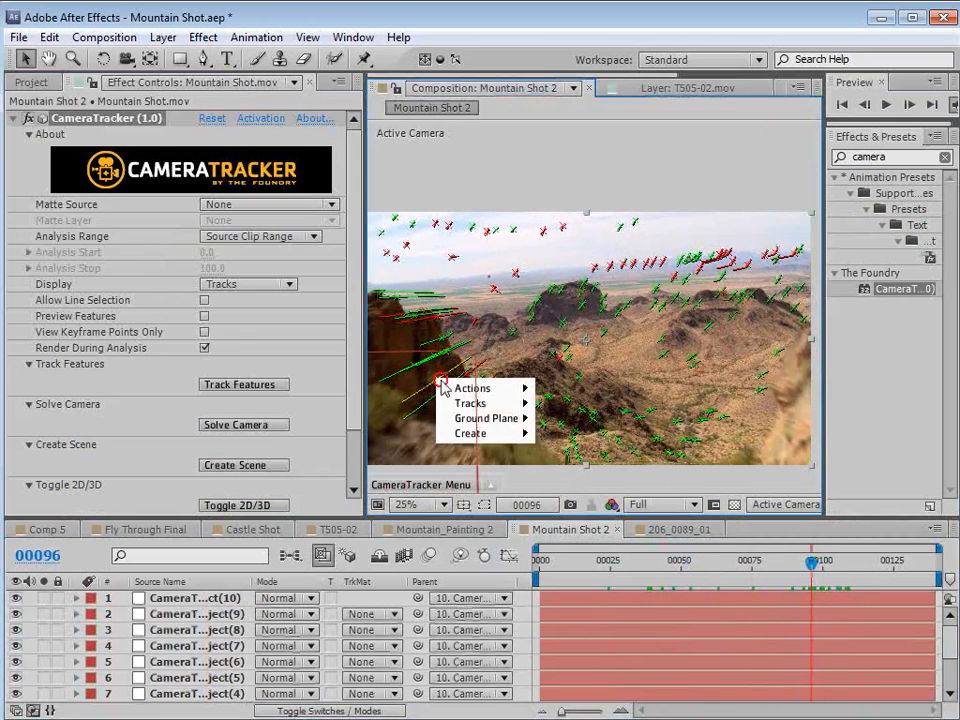
mouse_move(480, 433)
click(553, 431)
Hide the track points at frame 107 and examine the placed null objects across the full shot.
click(834, 563)
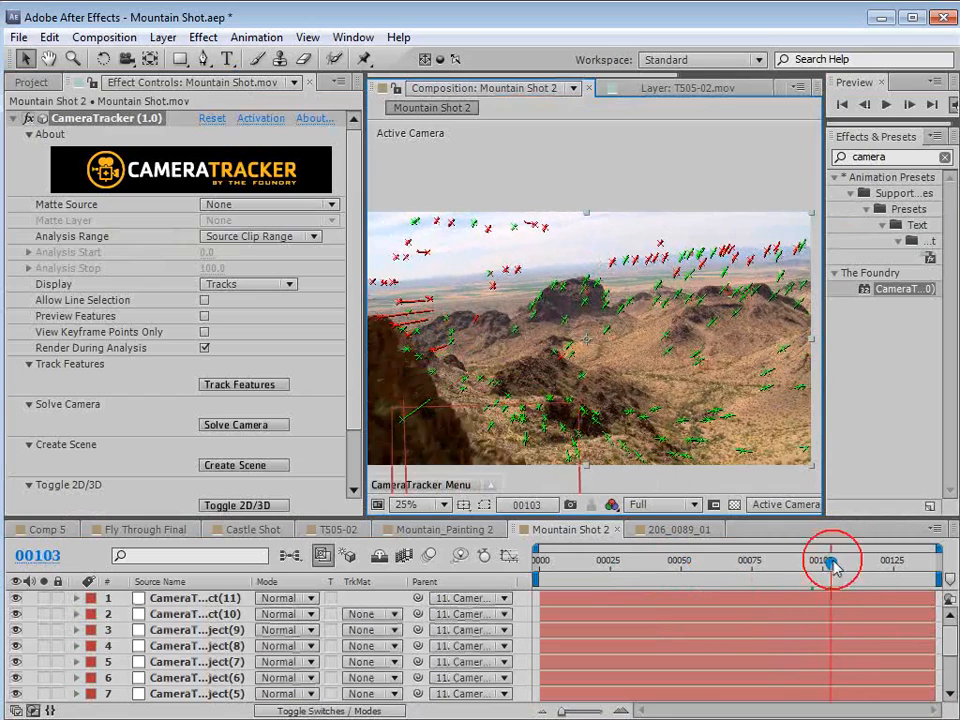
mouse_move(834, 565)
mouse_down()
mouse_move(851, 565)
mouse_move(842, 565)
mouse_up()
scroll(573, 352, down, 2)
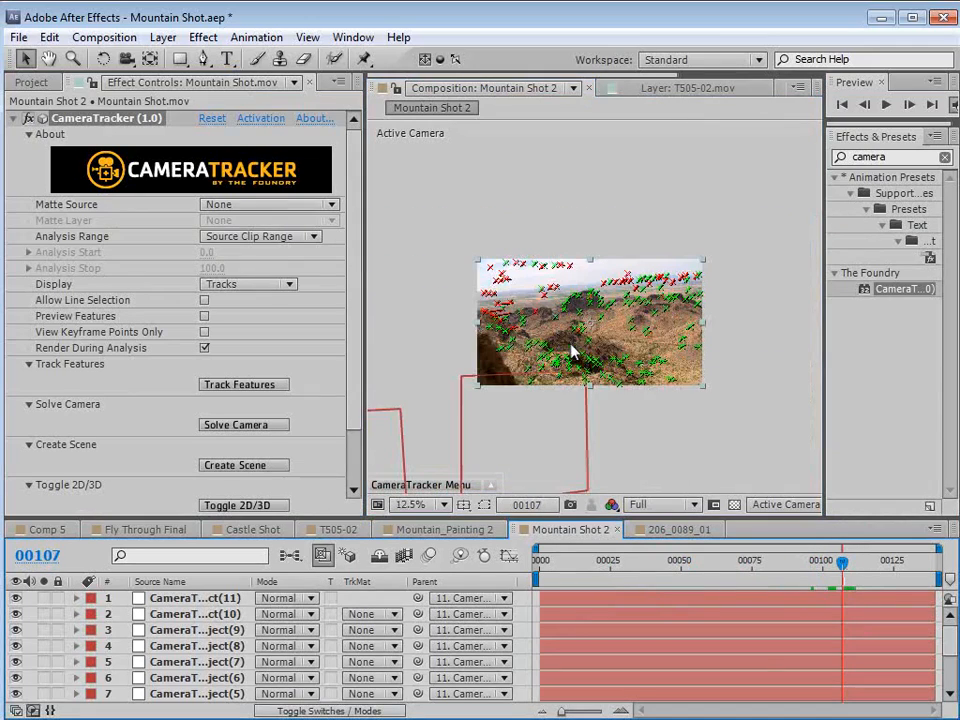
click(12, 120)
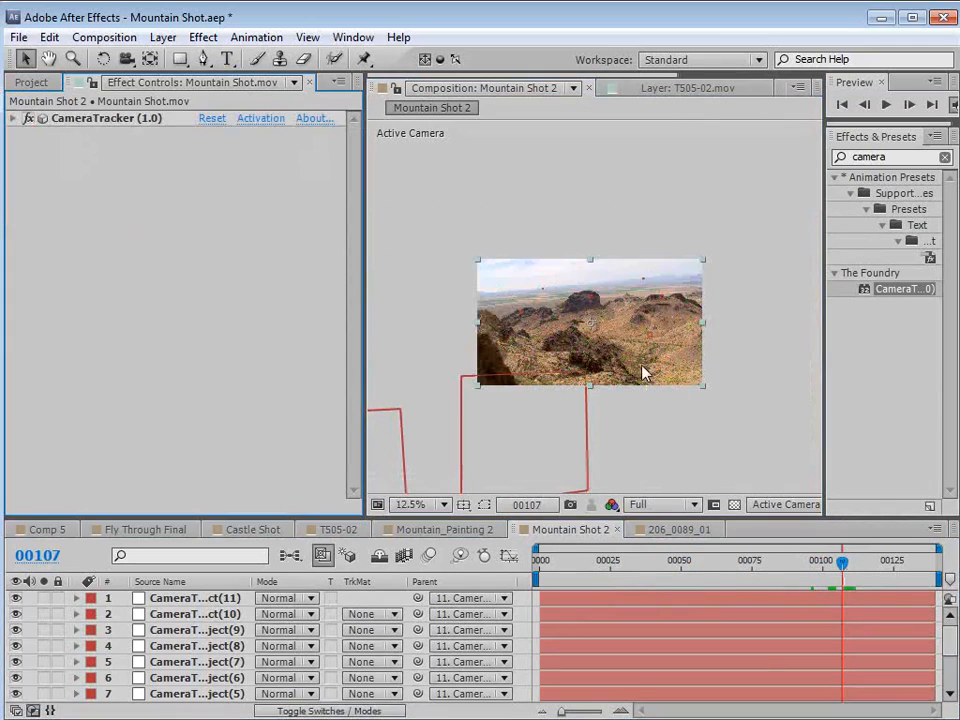
scroll(611, 386, up, 2)
key(grave)
scroll(578, 490, up, 2)
drag(521, 514, 534, 461)
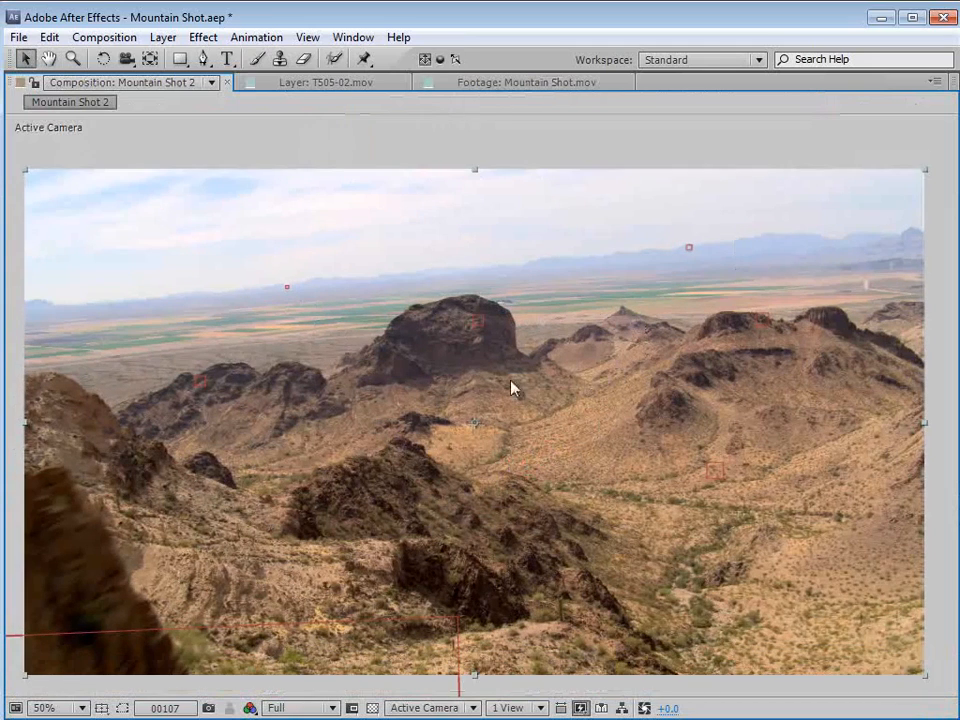
scroll(510, 388, down, 1)
key(grave)
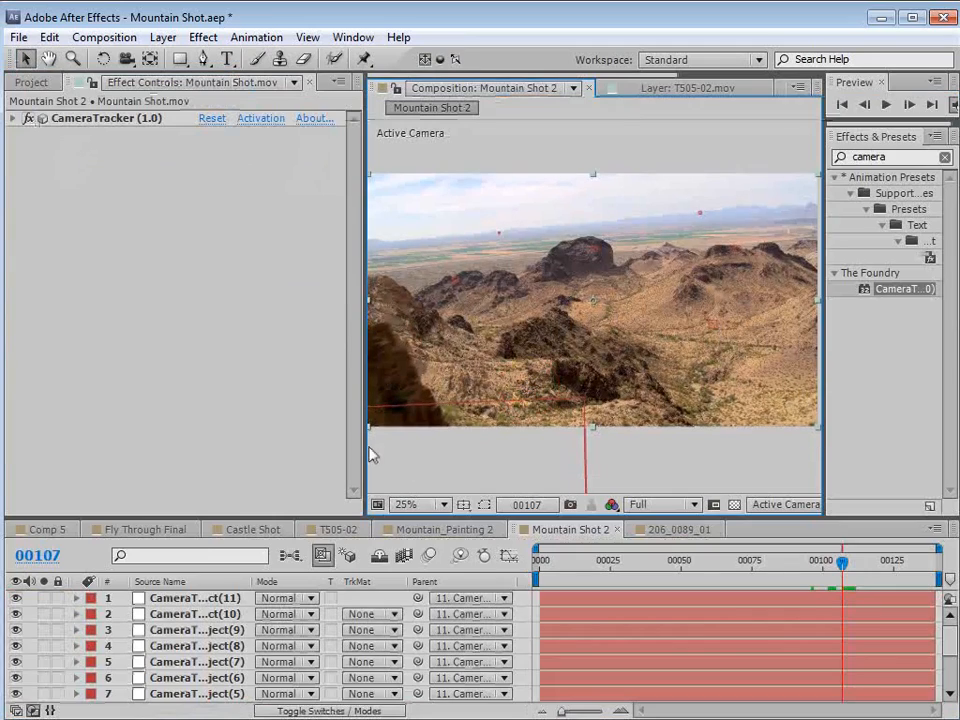
Widen the viewer and scrub through the shot to frame 40 to check that the null objects stick to the terrain.
drag(366, 452, 250, 431)
drag(775, 570, 849, 580)
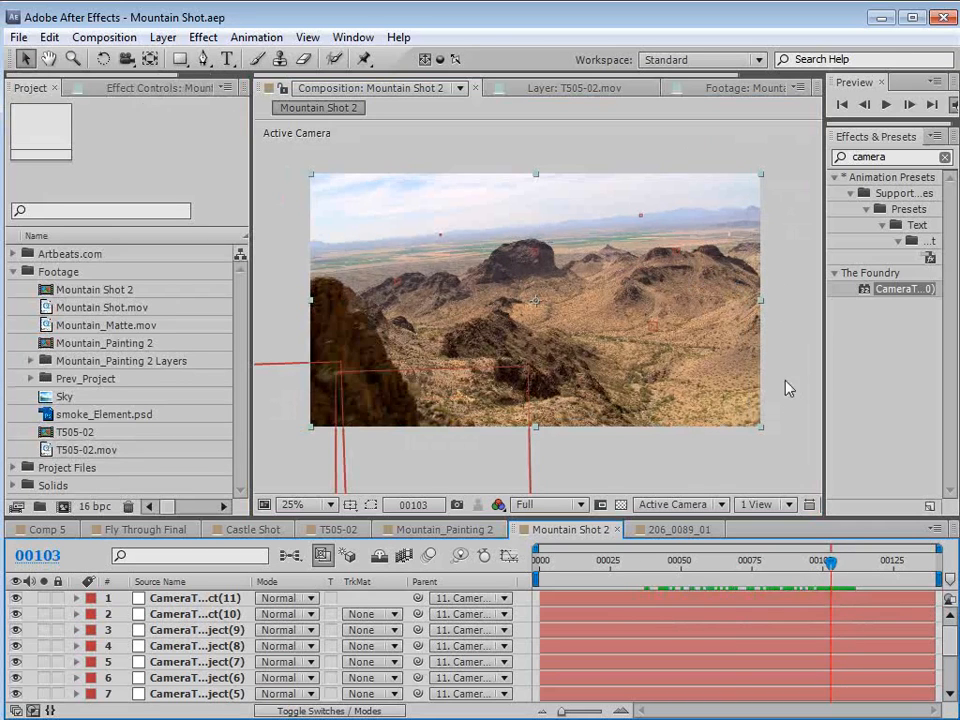
drag(830, 568, 640, 557)
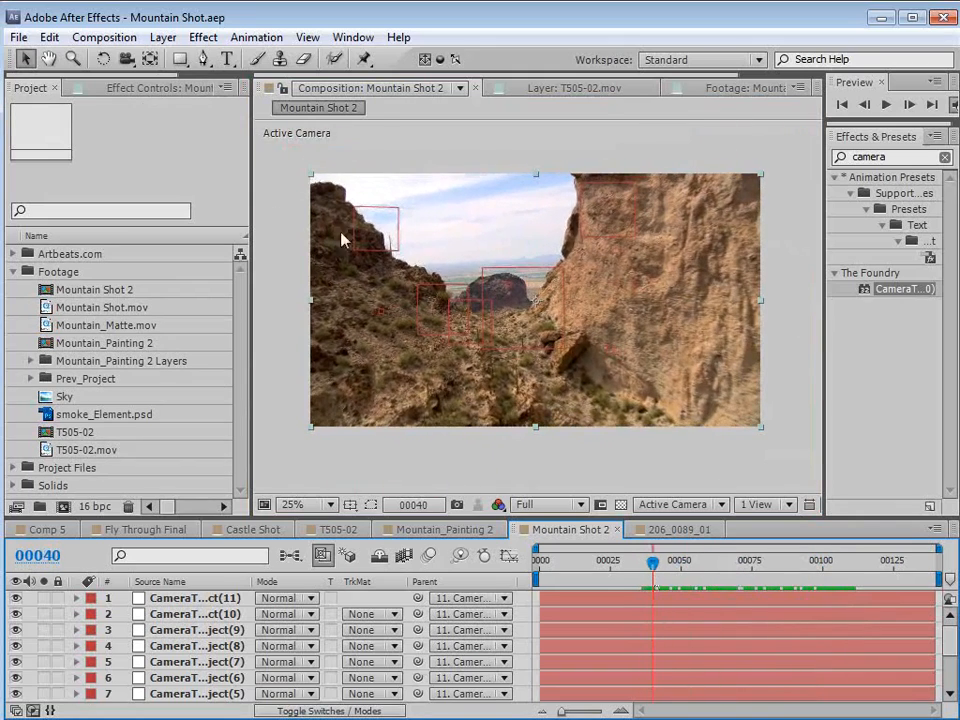
Rename the Mountain Shot 2 composition as Mountain Composite.
click(104, 37)
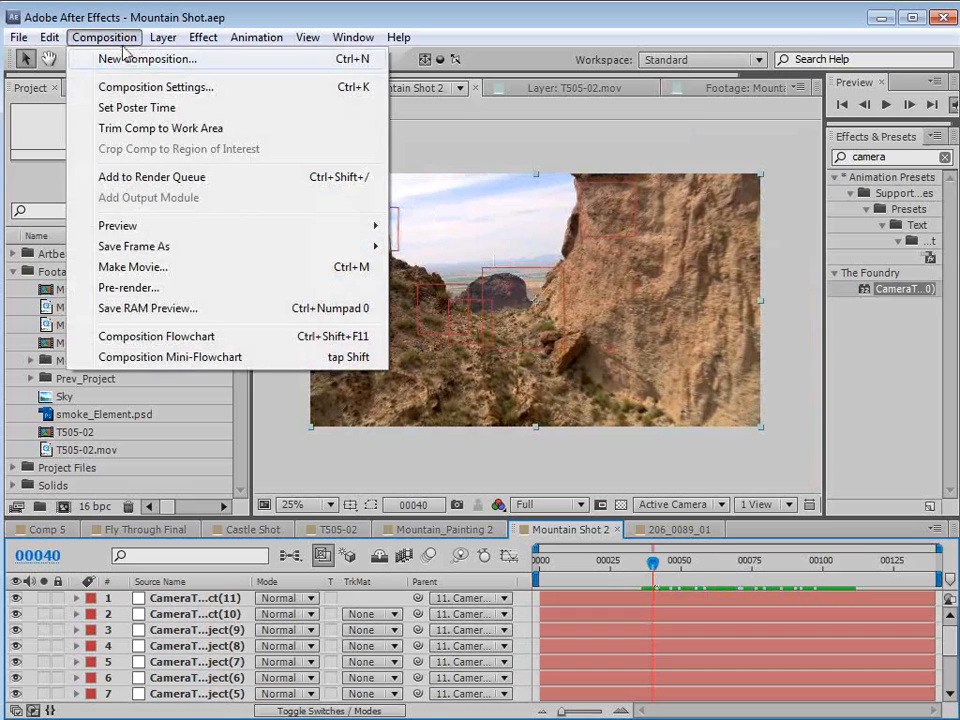
click(205, 92)
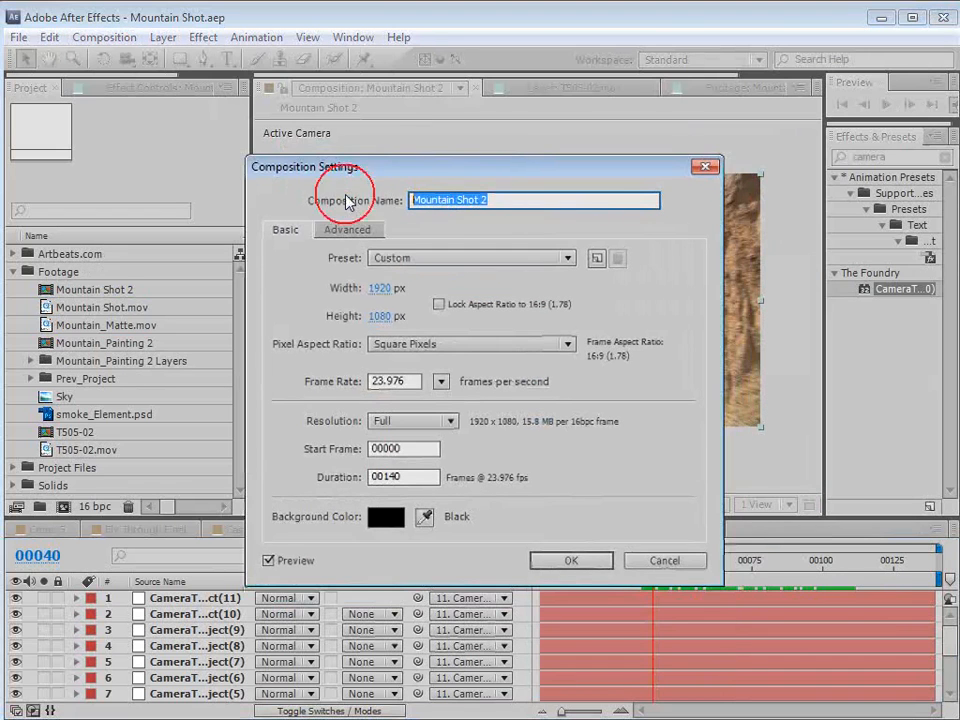
text(Moun)
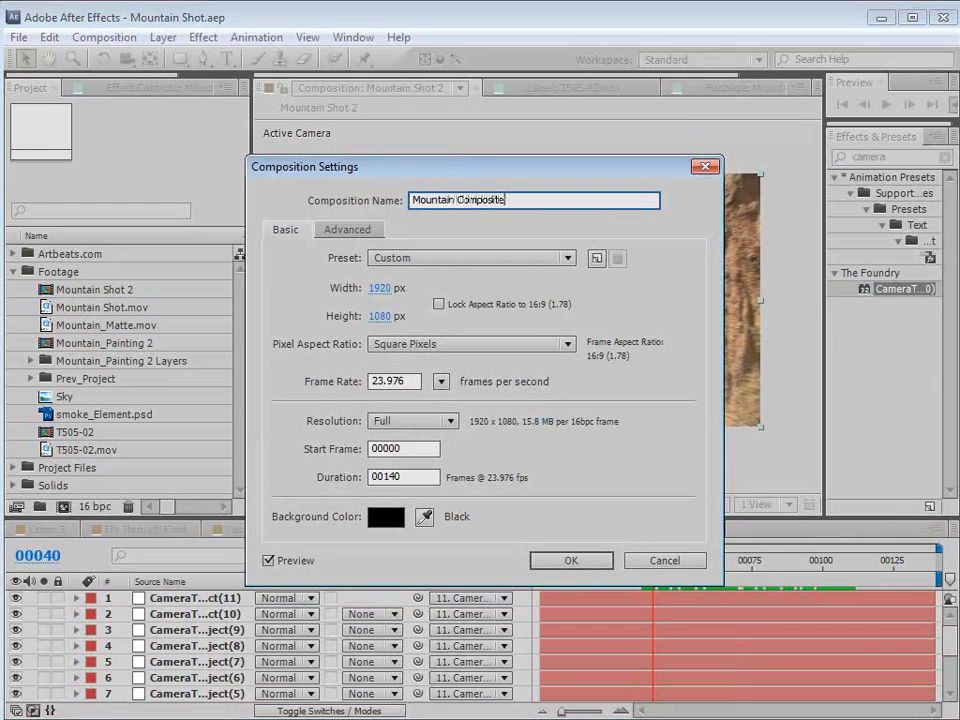
text(tain Composite)
click(577, 561)
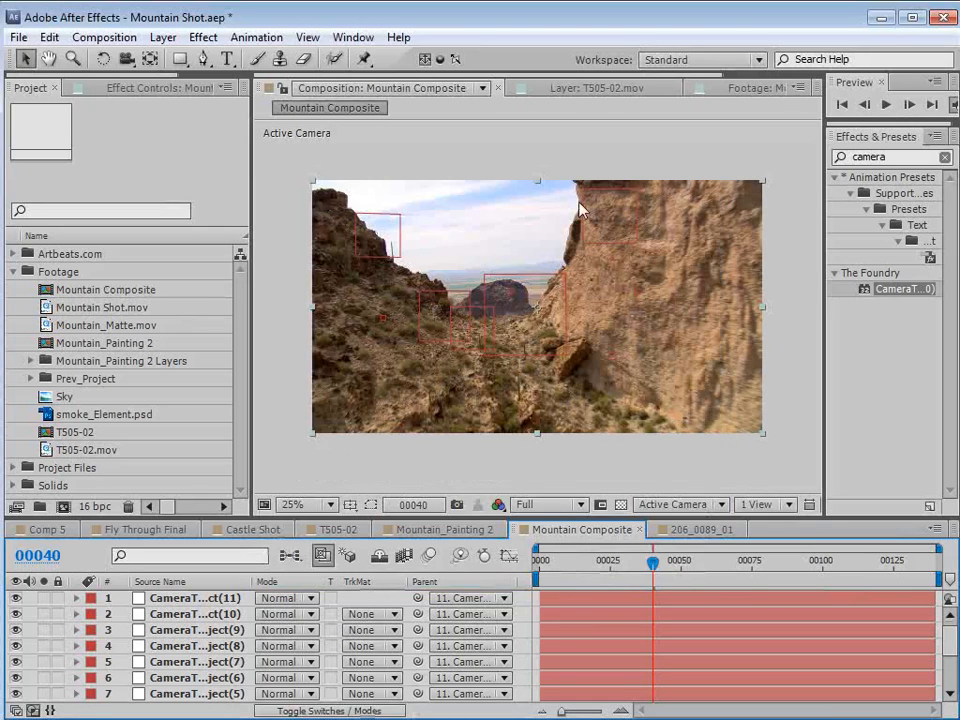
Move to frame 45 and examine up close where the cliff edges overlap the distant butte.
key(period)
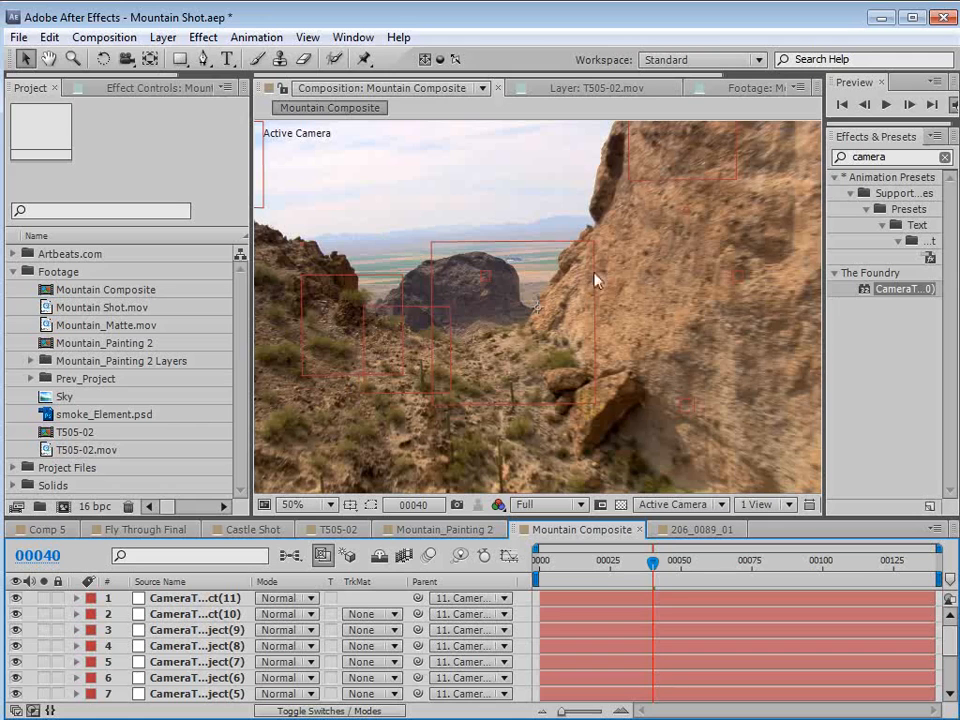
mouse_move(662, 558)
mouse_down()
mouse_move(720, 566)
mouse_move(666, 566)
mouse_up()
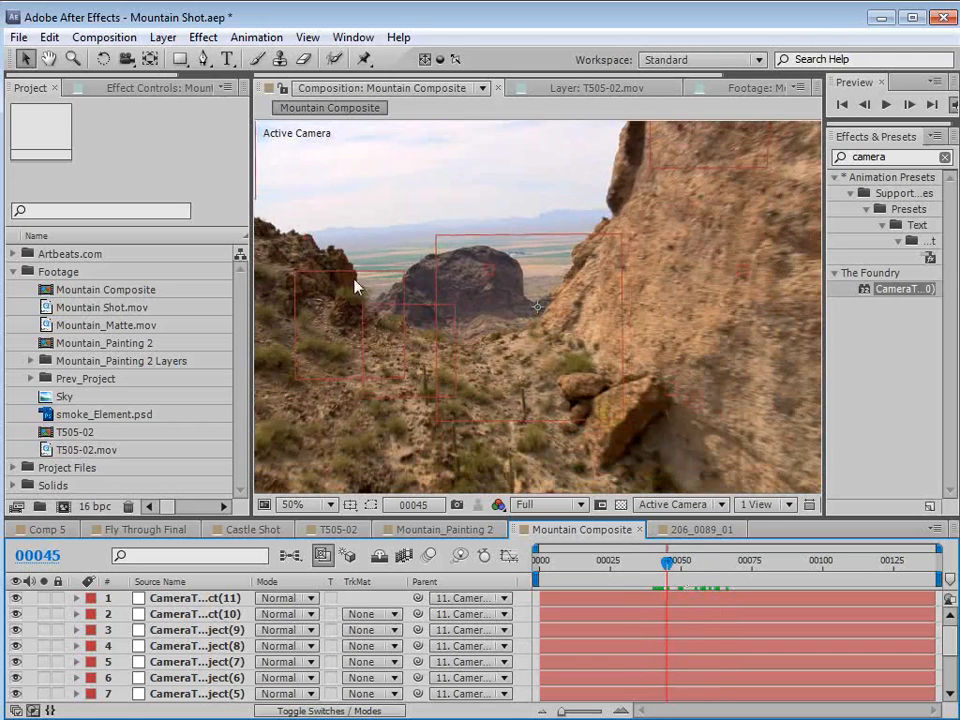
key(comma)
key(comma)
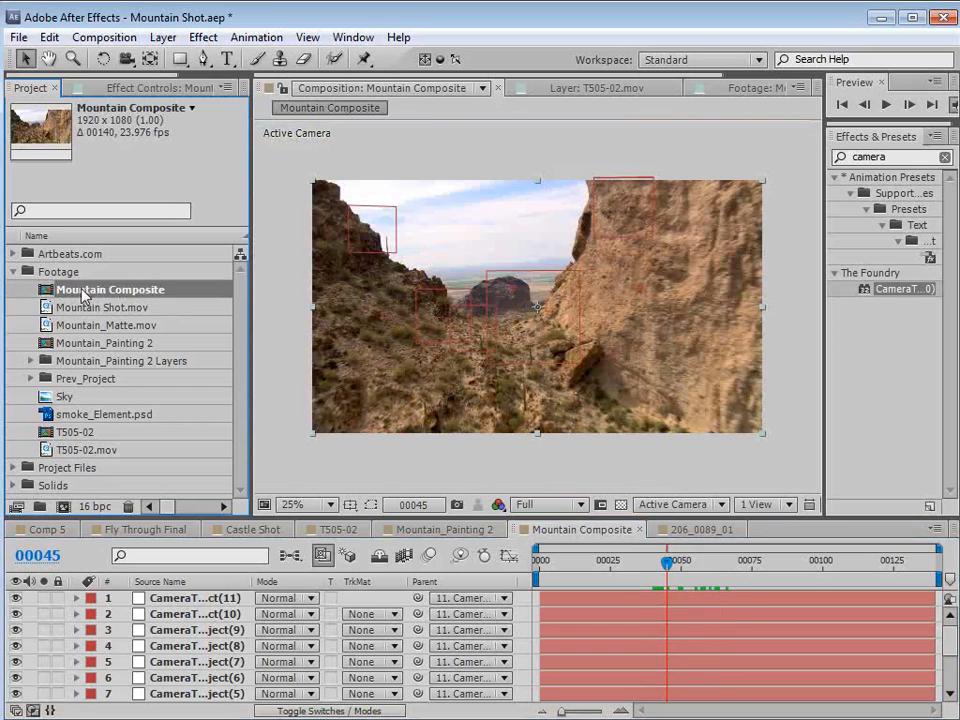
Duplicate the Mountain Composite composition and name the copy Mountain Roto.
click(50, 37)
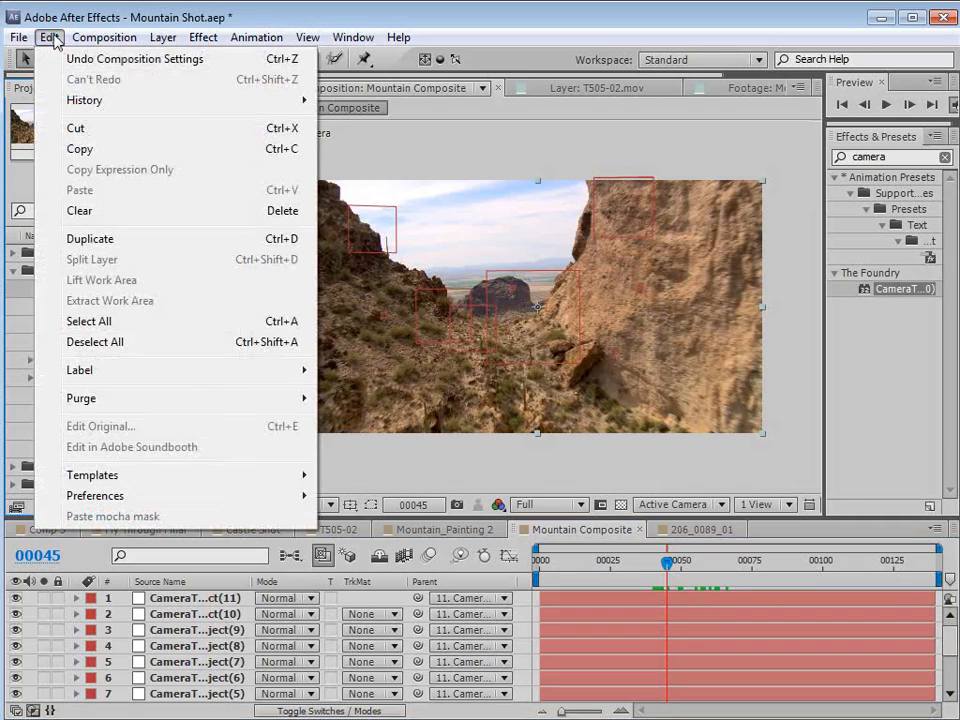
click(103, 239)
click(239, 331)
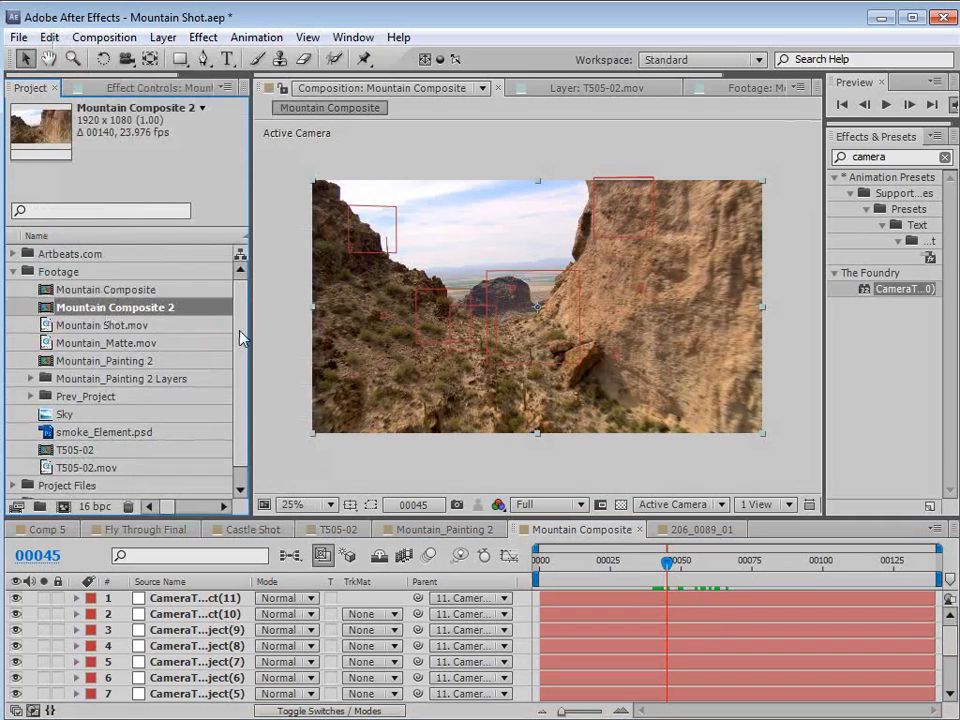
key(Return)
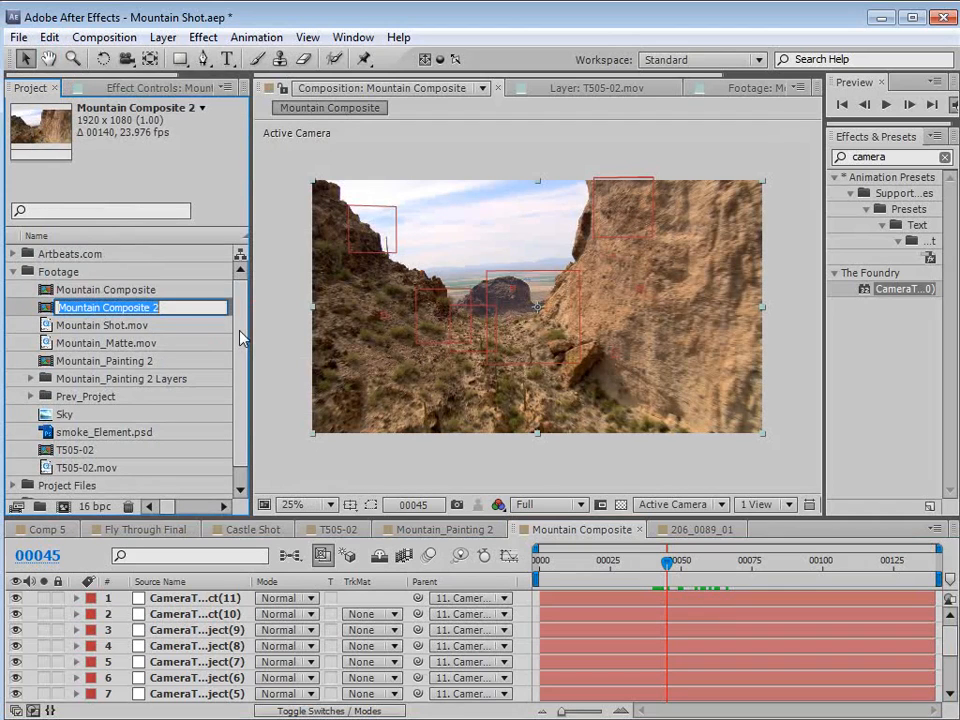
text(Mount)
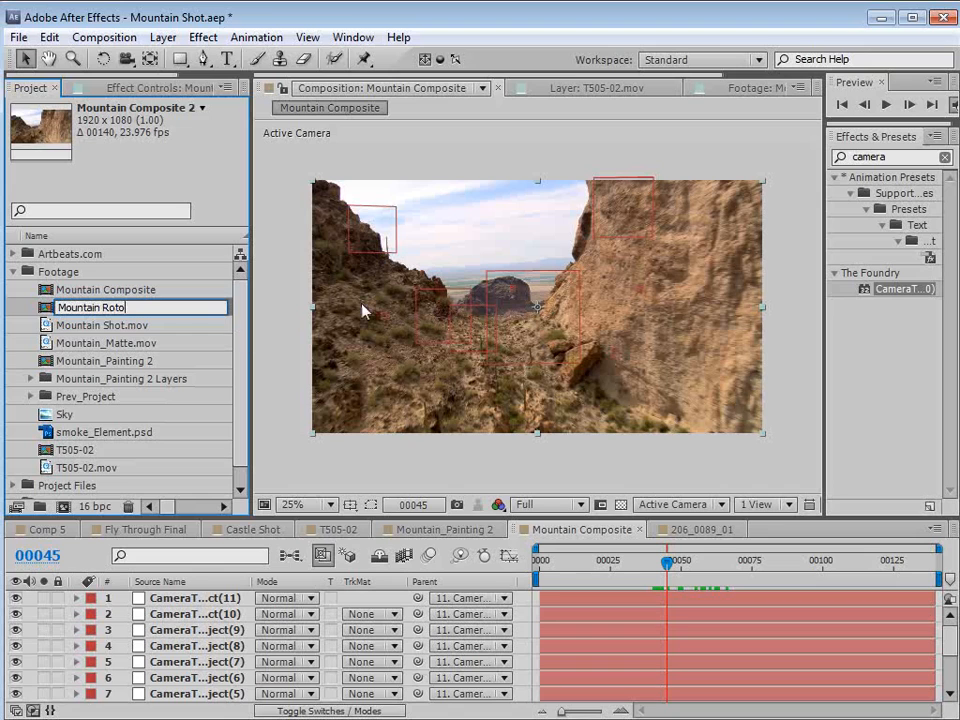
text(ain Roto)
key(Return)
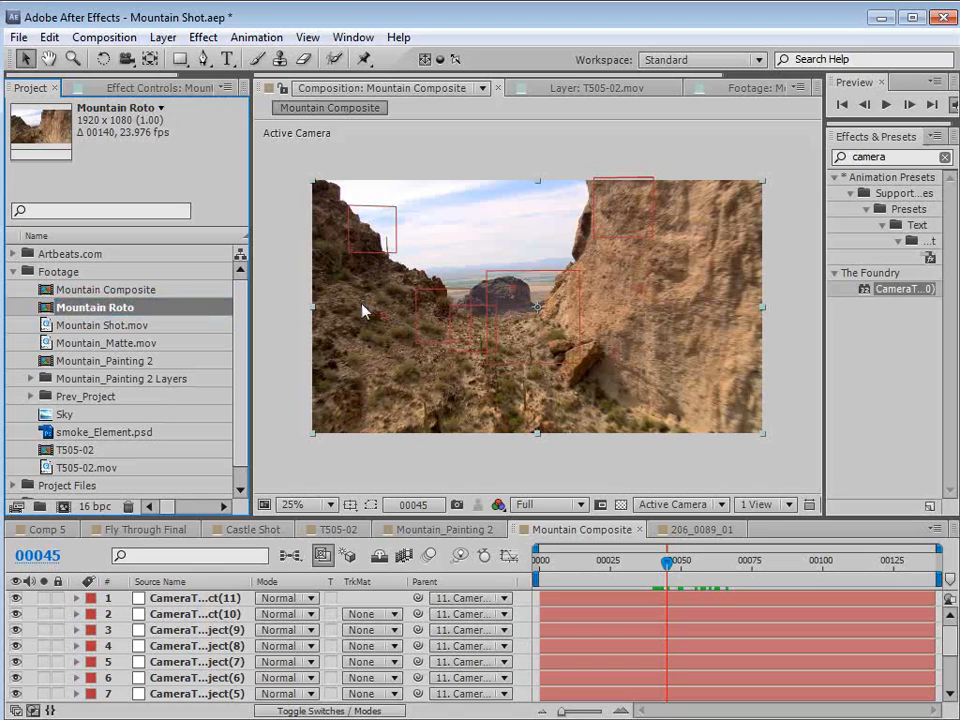
Open the Mountain Roto composition and enlarge its viewer to fill the workspace.
double_click(45, 310)
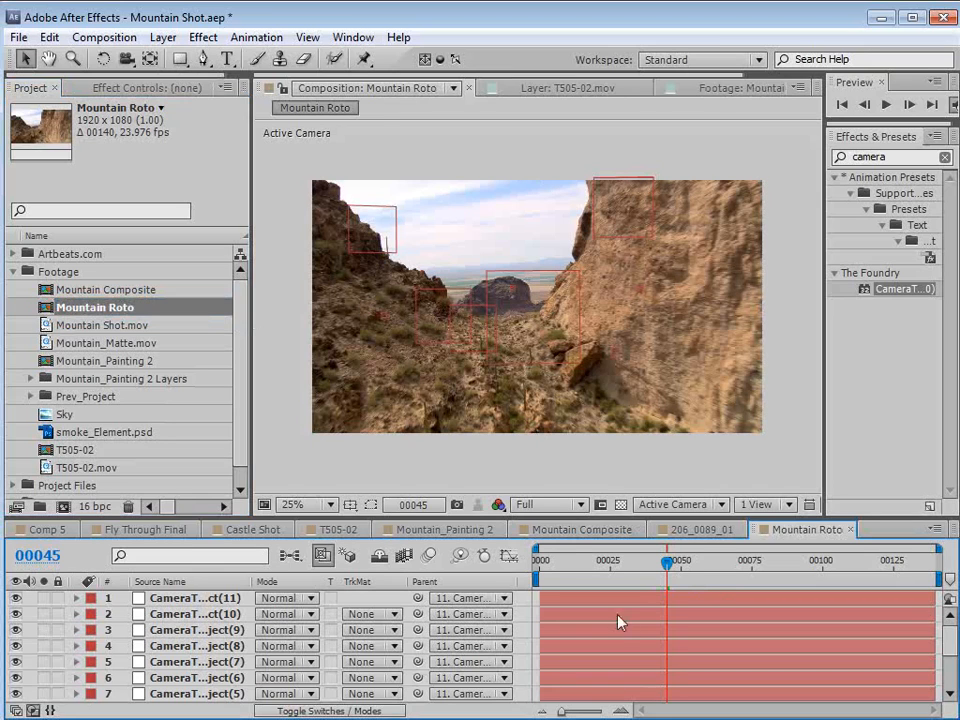
drag(565, 516, 566, 511)
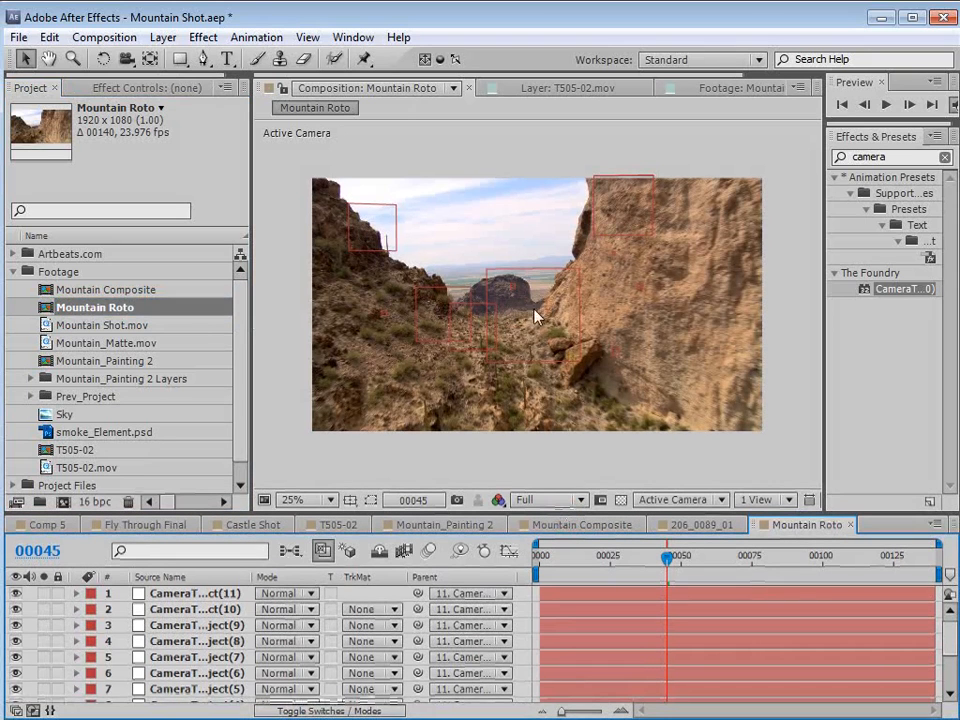
scroll(535, 317, up, 1)
key(grave)
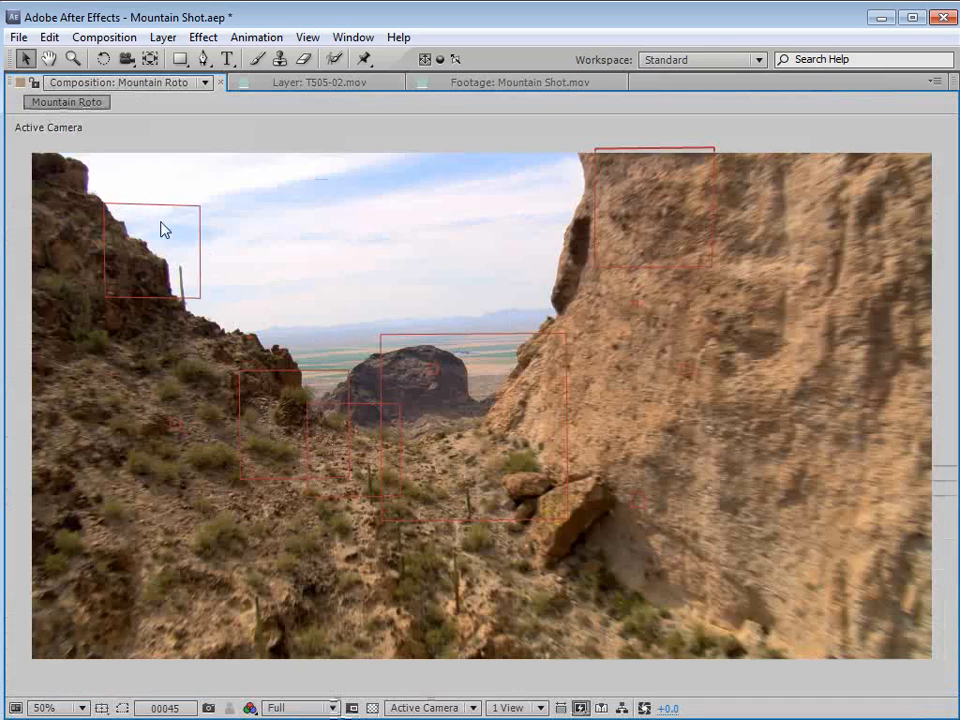
Examine the rock edges around the canyon gap in Mountain Roto up close, then return to the standard panel layout.
key(space)
drag(435, 426, 478, 365)
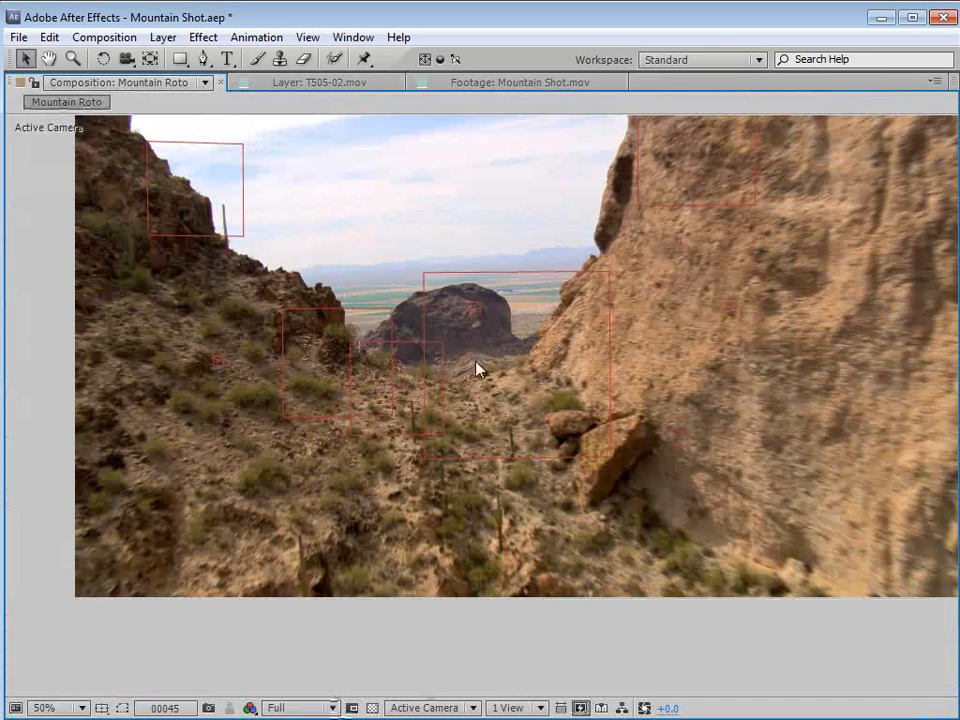
scroll(443, 333, up, 1)
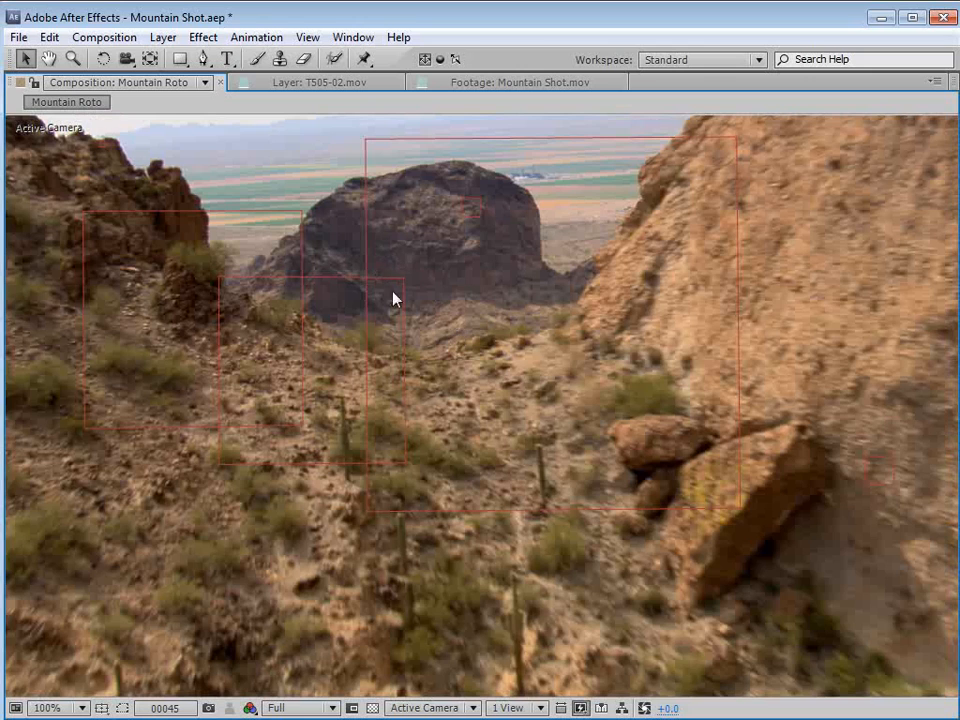
scroll(473, 258, down, 2)
key(space)
drag(476, 272, 497, 300)
key(grave)
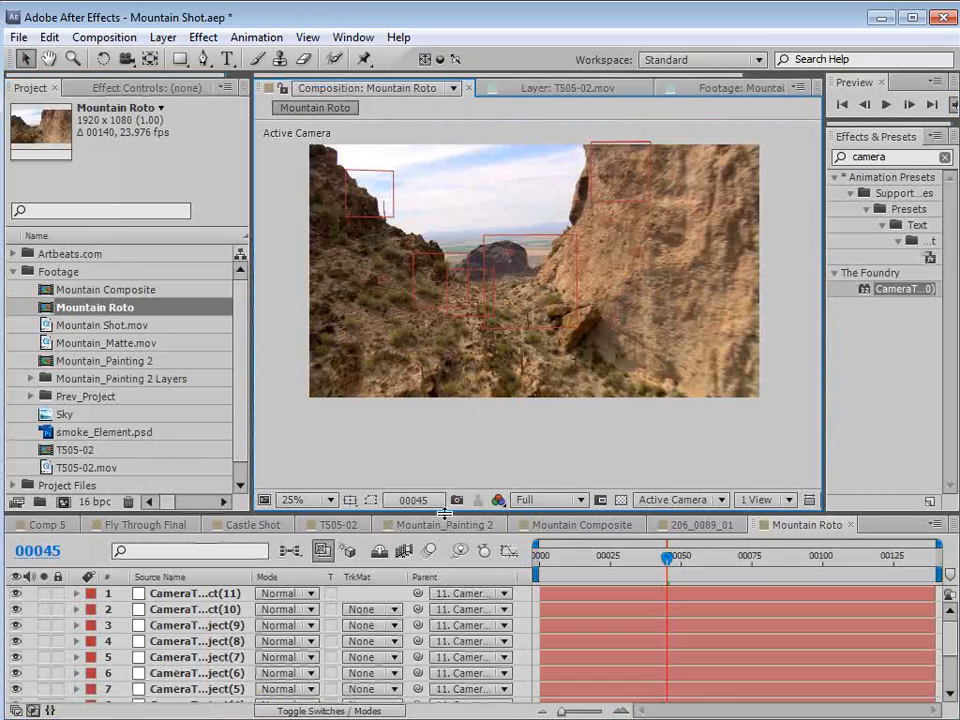
Add a black solid measuring 2500 by 2500 px to the Mountain Roto composition.
drag(444, 515, 424, 436)
click(162, 37)
mouse_move(264, 64)
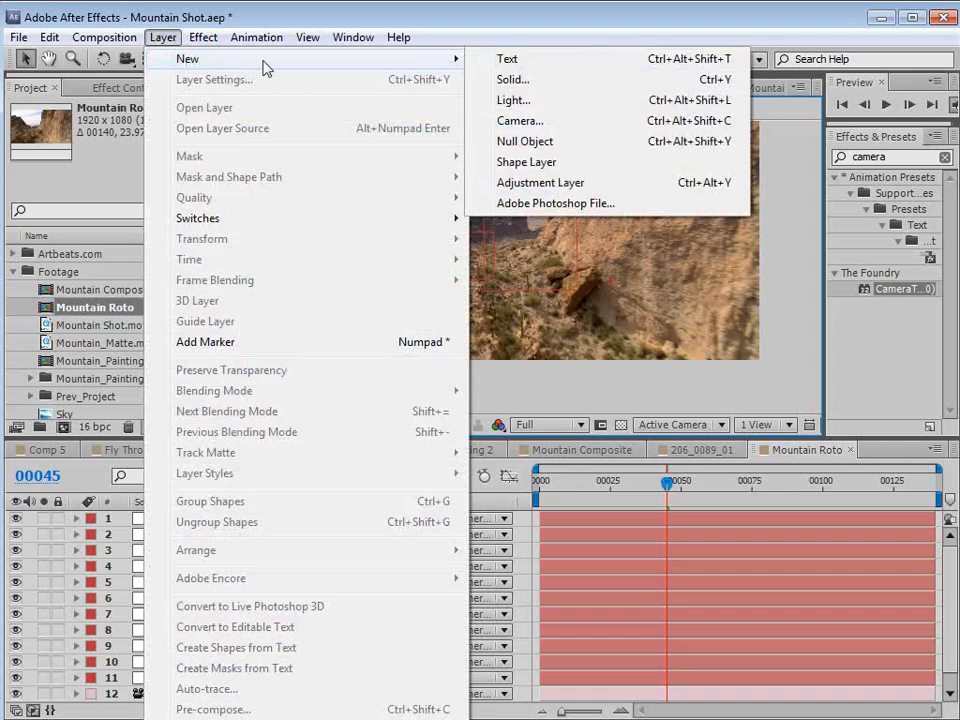
click(510, 78)
drag(655, 656, 374, 161)
click(378, 237)
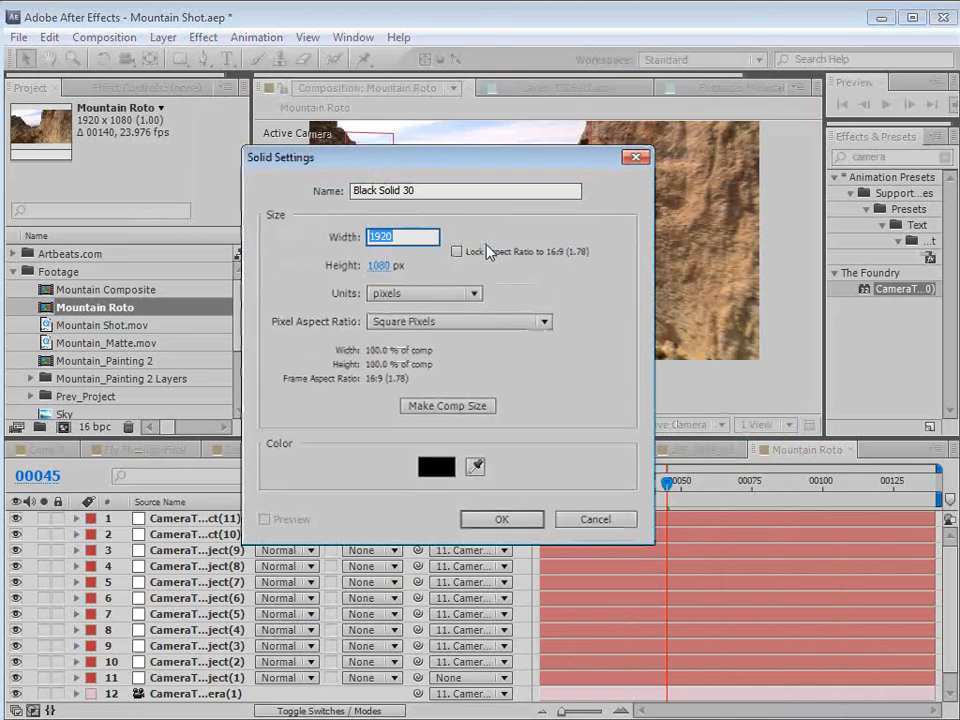
text(2500)
key(Tab)
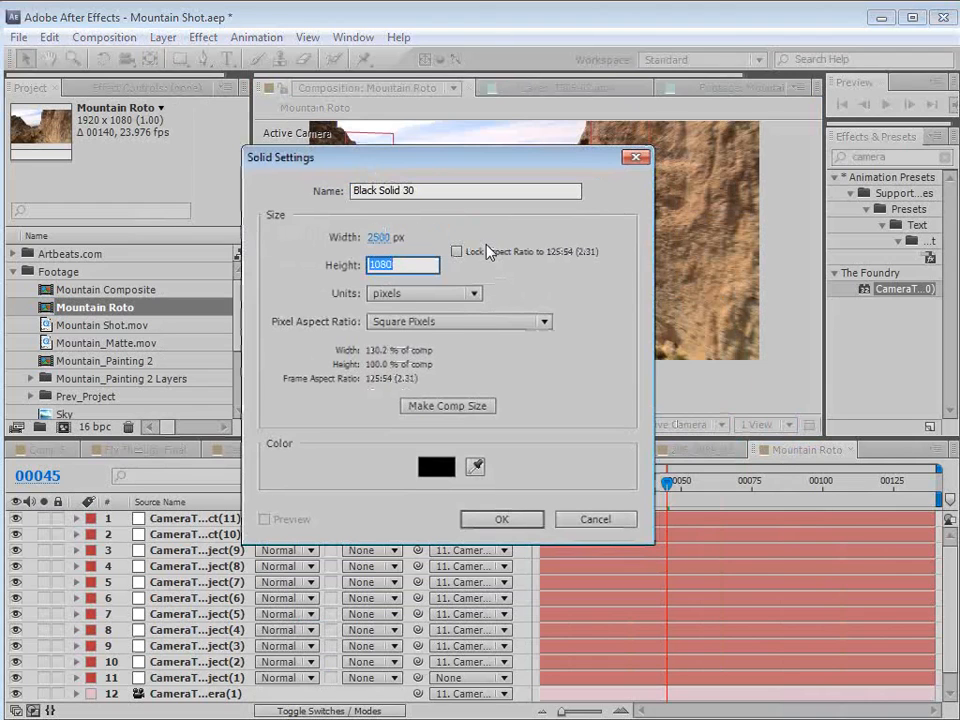
text(2500)
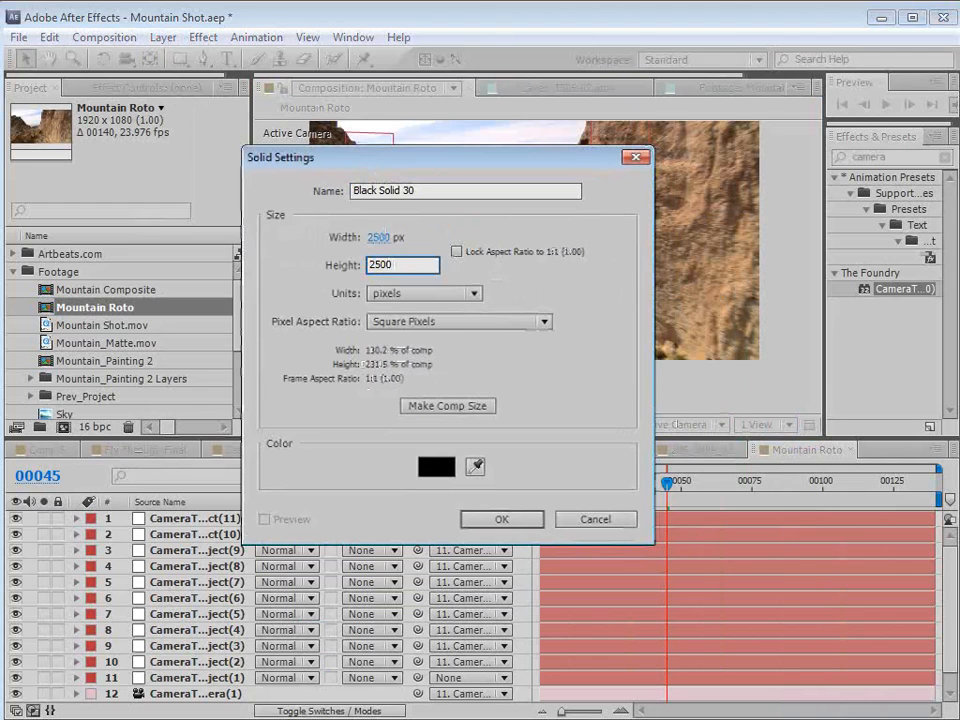
click(497, 519)
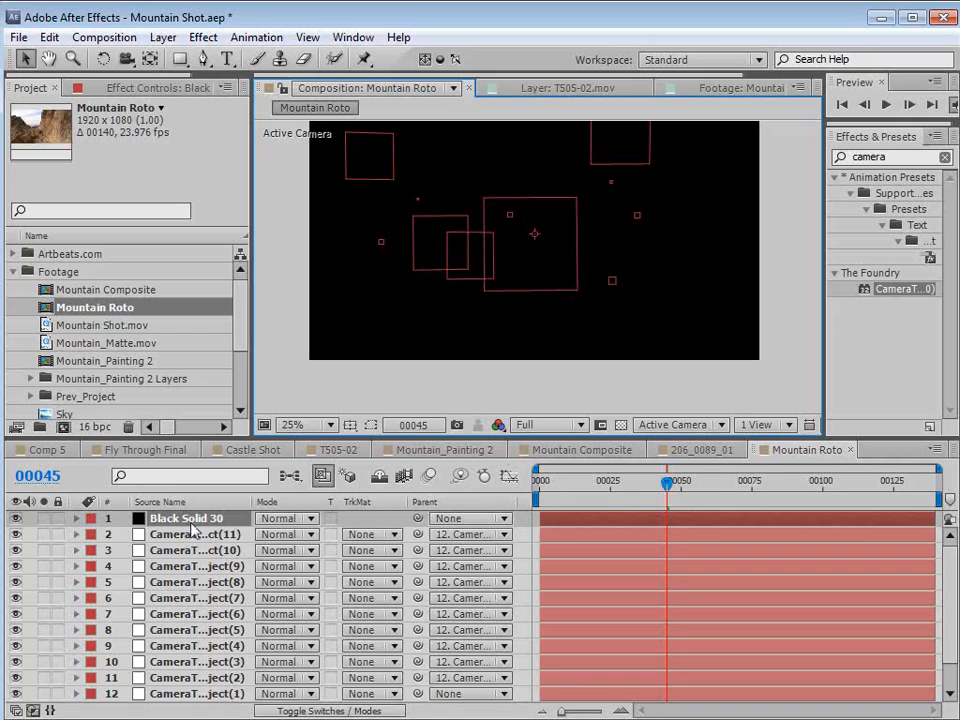
Make the new black solid a 3D layer and hide it.
key(F4)
click(360, 518)
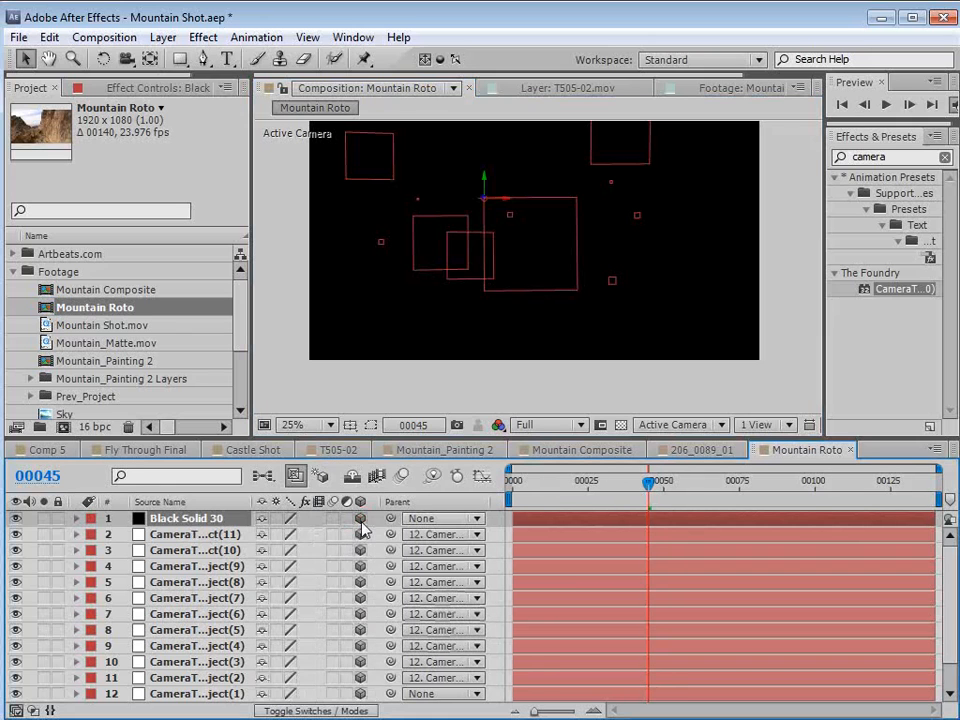
click(15, 518)
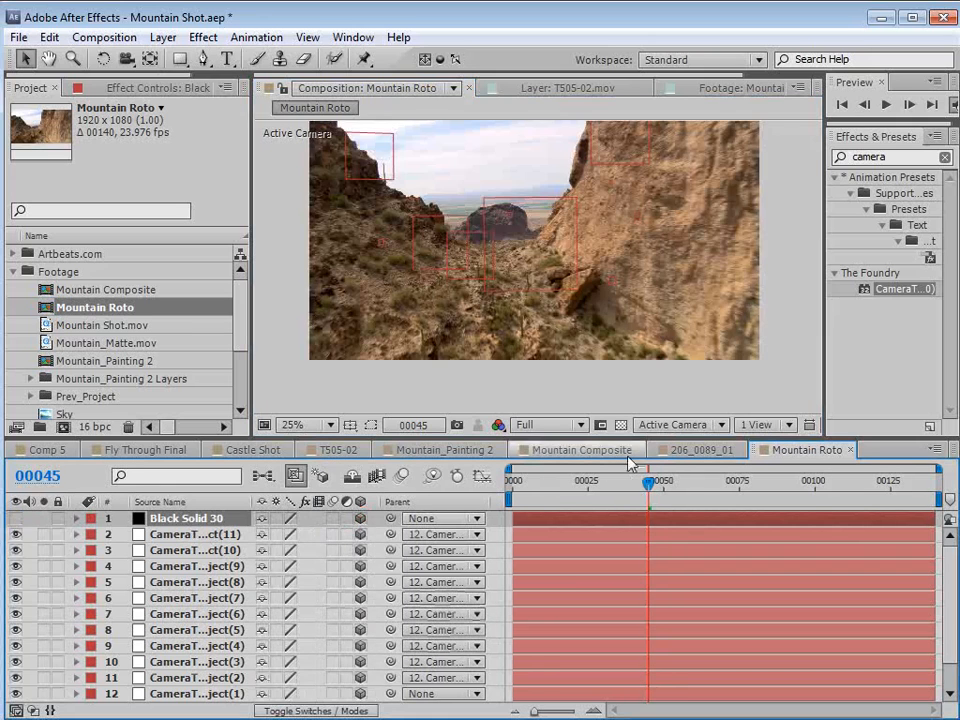
Scrub to frame 71 and check where null object (11) sits against the rock edge.
drag(645, 485, 755, 500)
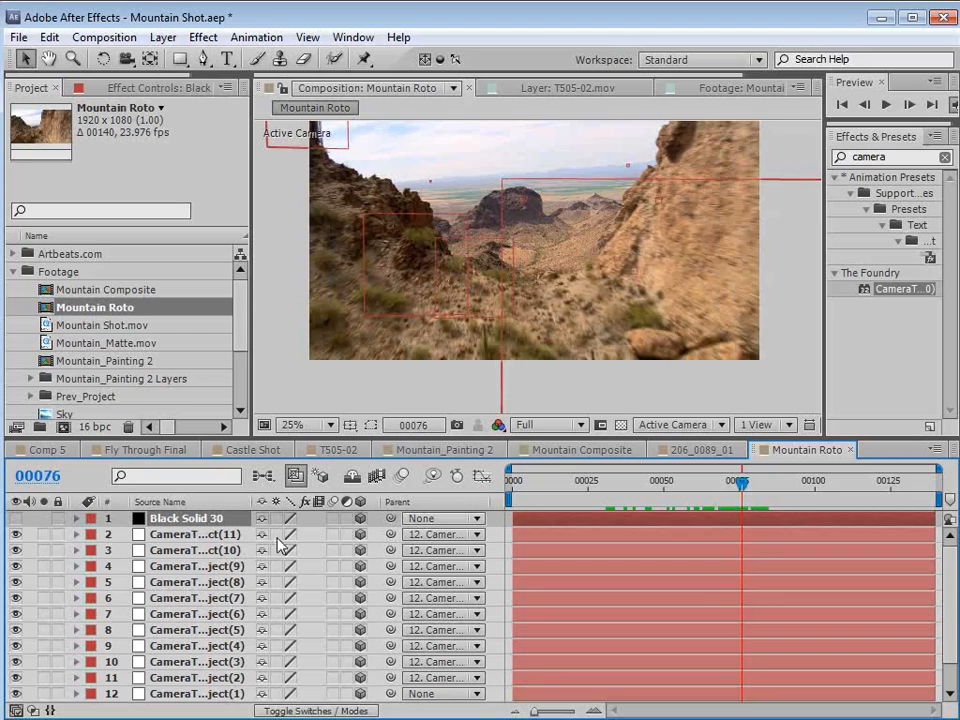
click(184, 519)
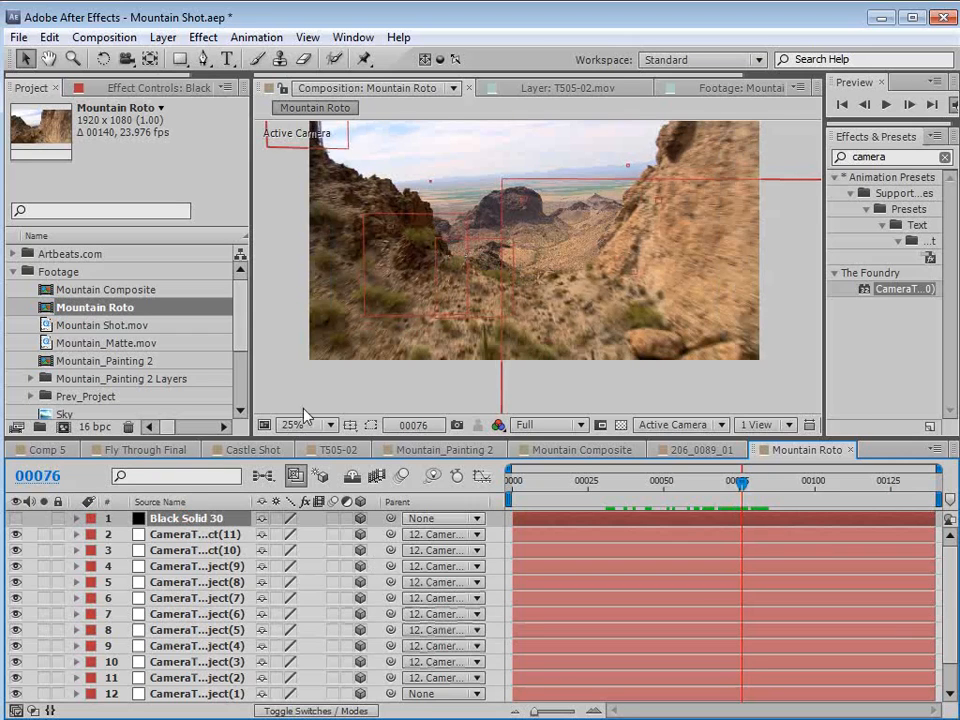
click(210, 535)
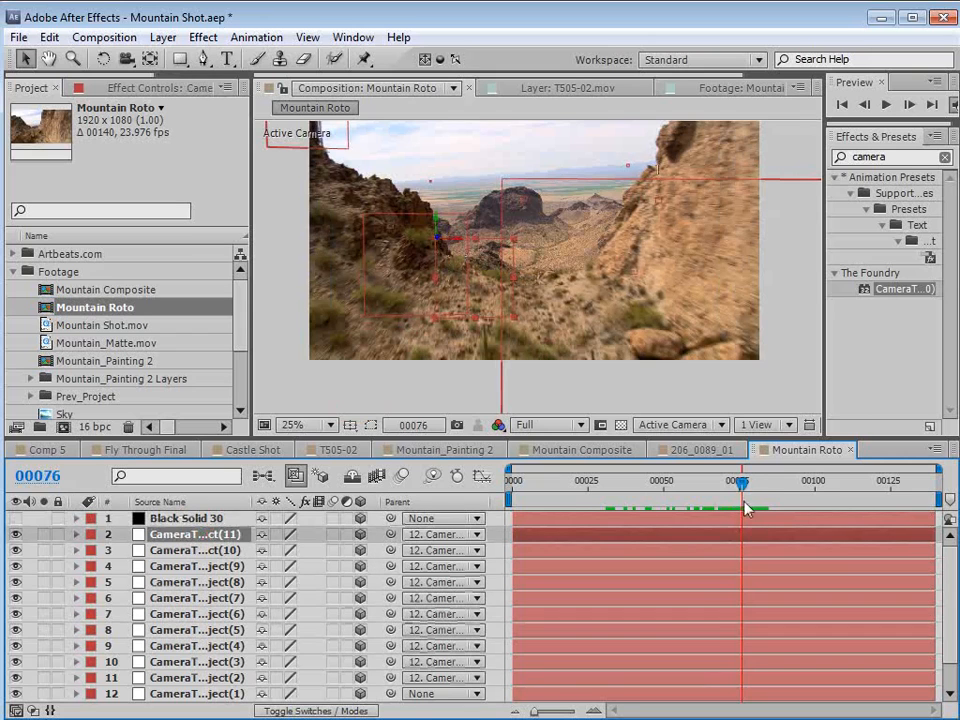
mouse_move(742, 483)
mouse_down()
mouse_move(714, 488)
mouse_move(759, 484)
mouse_move(729, 485)
mouse_up()
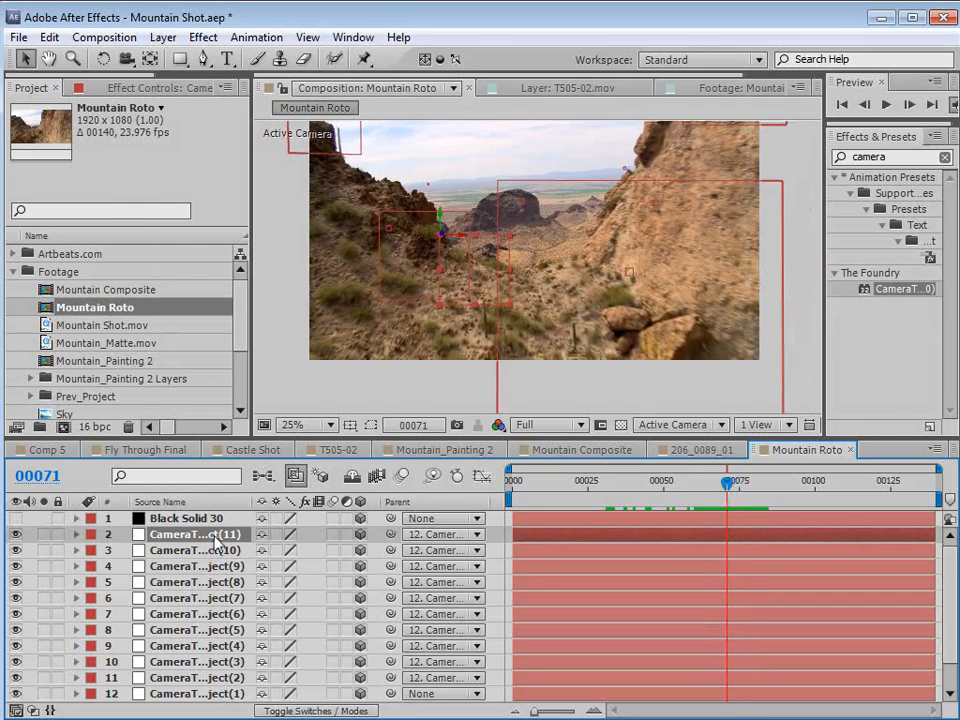
Set the parent of all the camera-tracker null objects and the tracked camera to None.
key(grave)
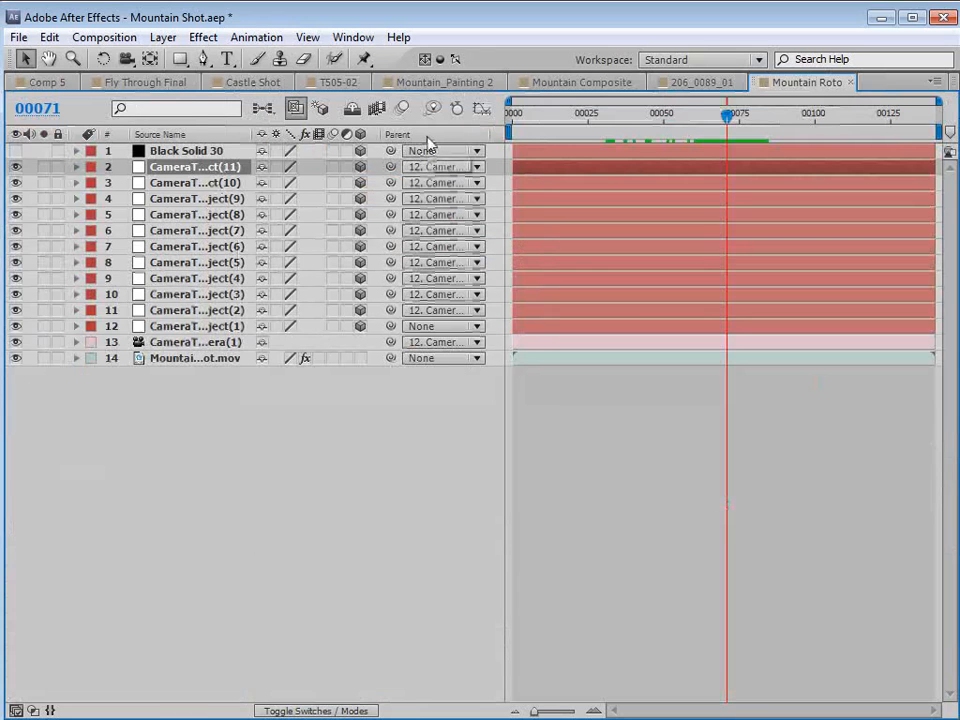
key(F4)
key(F4)
right_click(396, 133)
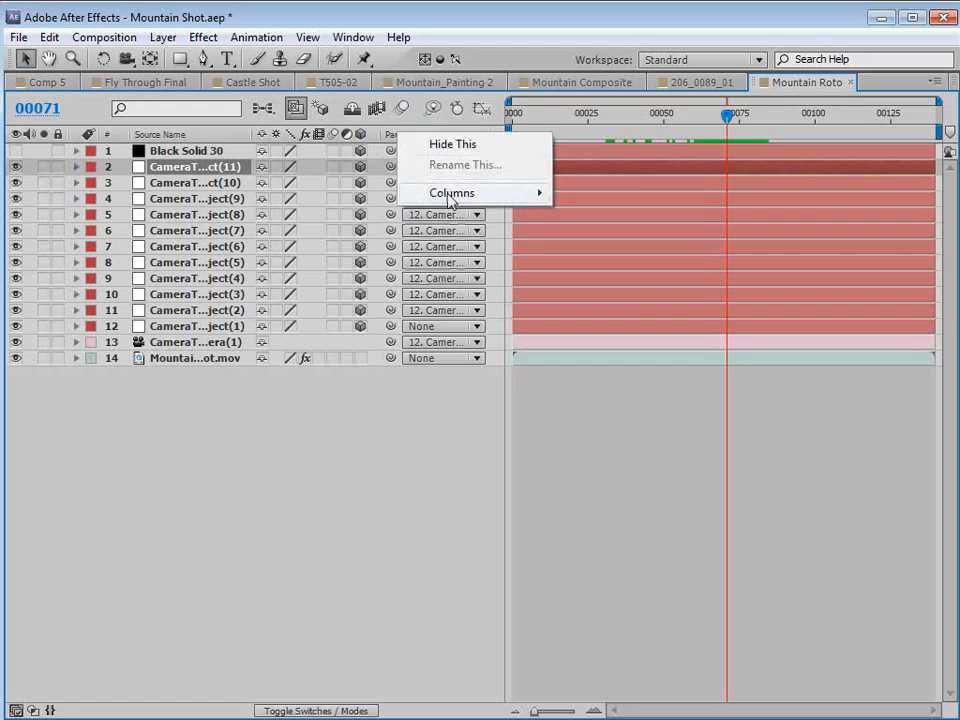
mouse_move(452, 193)
click(375, 446)
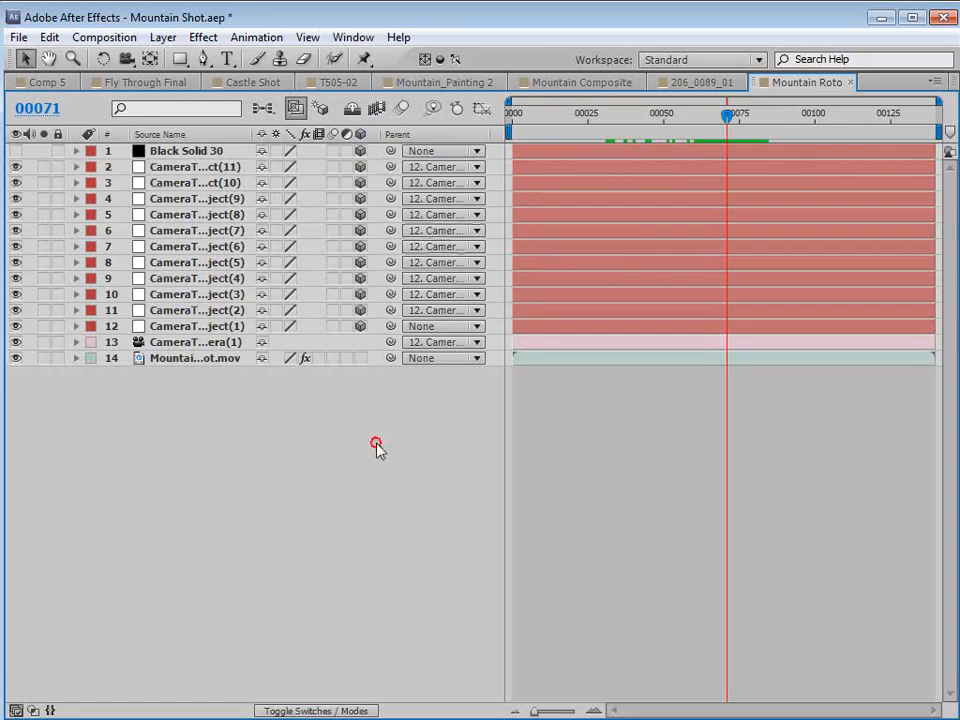
click(175, 172)
shift+click(172, 342)
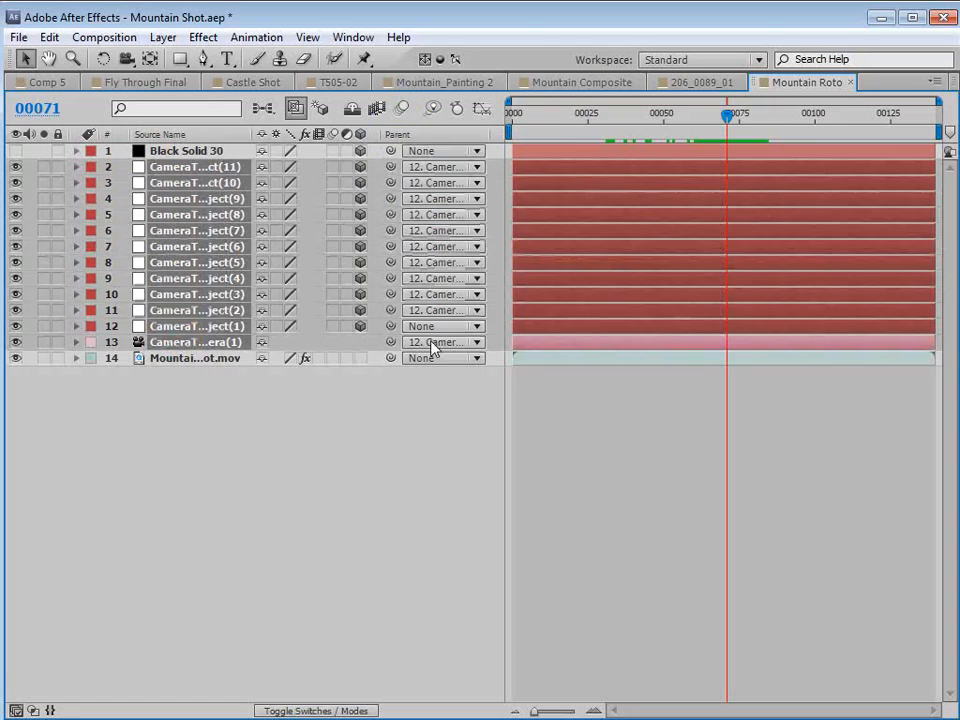
click(440, 342)
click(449, 366)
click(354, 400)
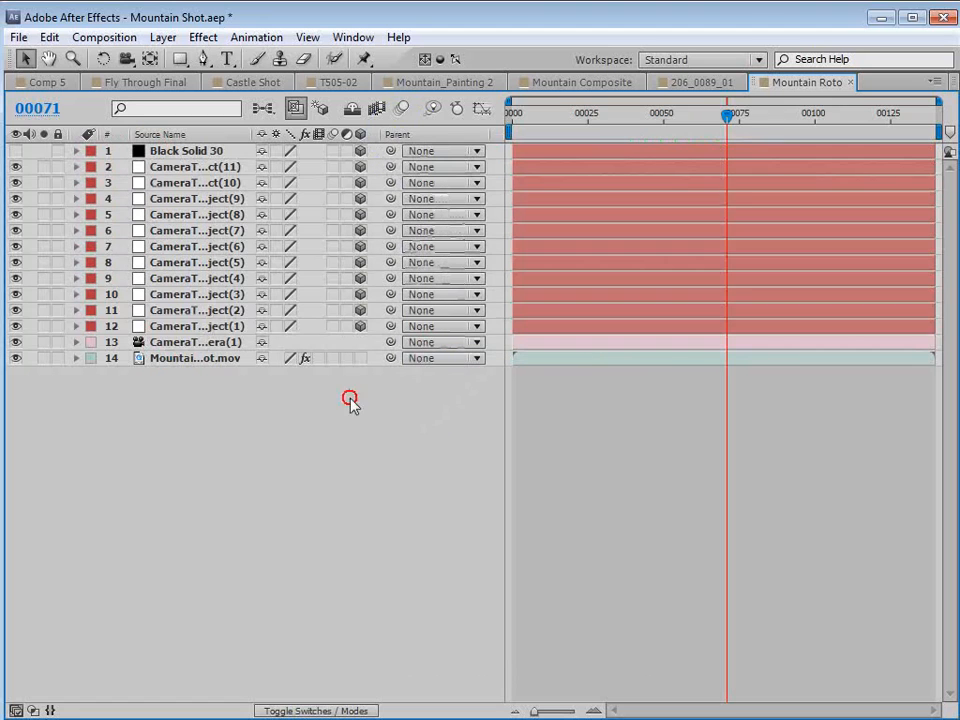
click(172, 326)
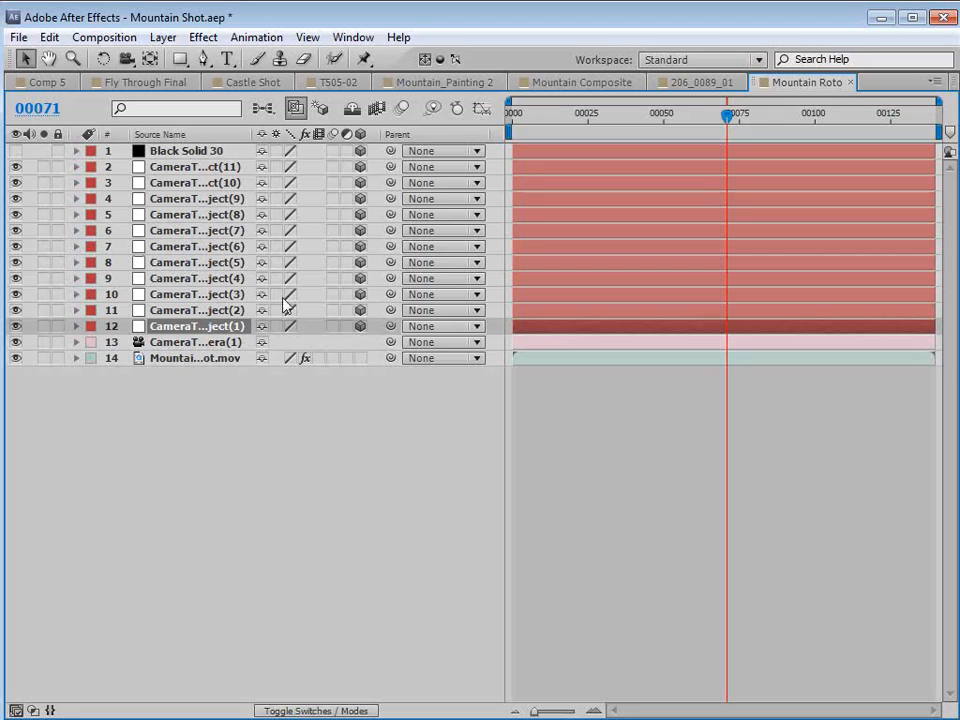
key(grave)
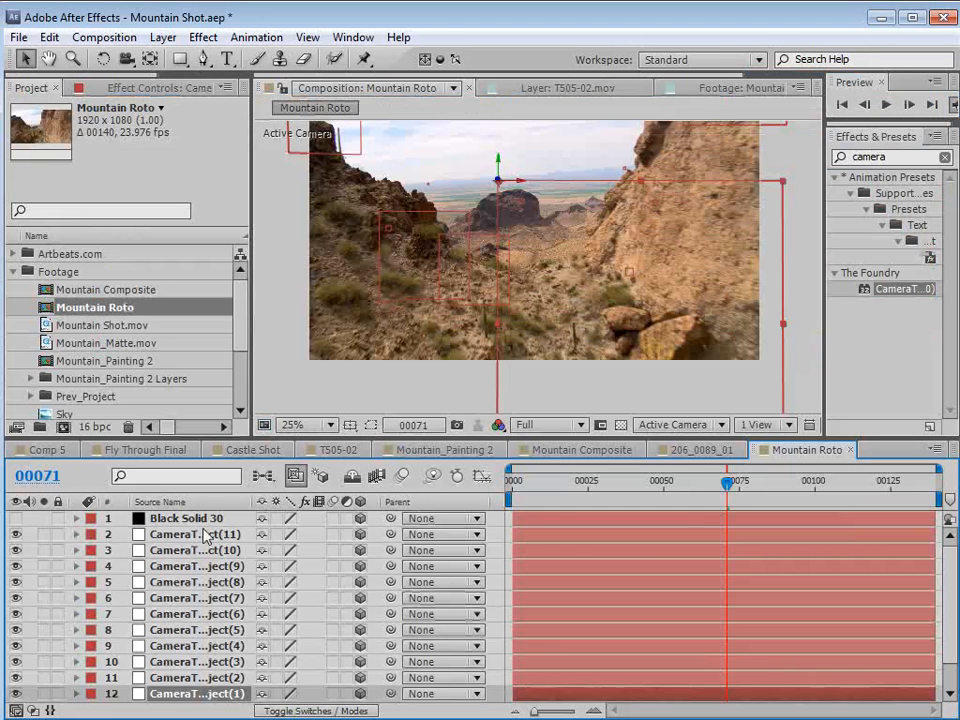
Copy the position of null object (11) and paste it onto the black solid's position.
click(478, 232)
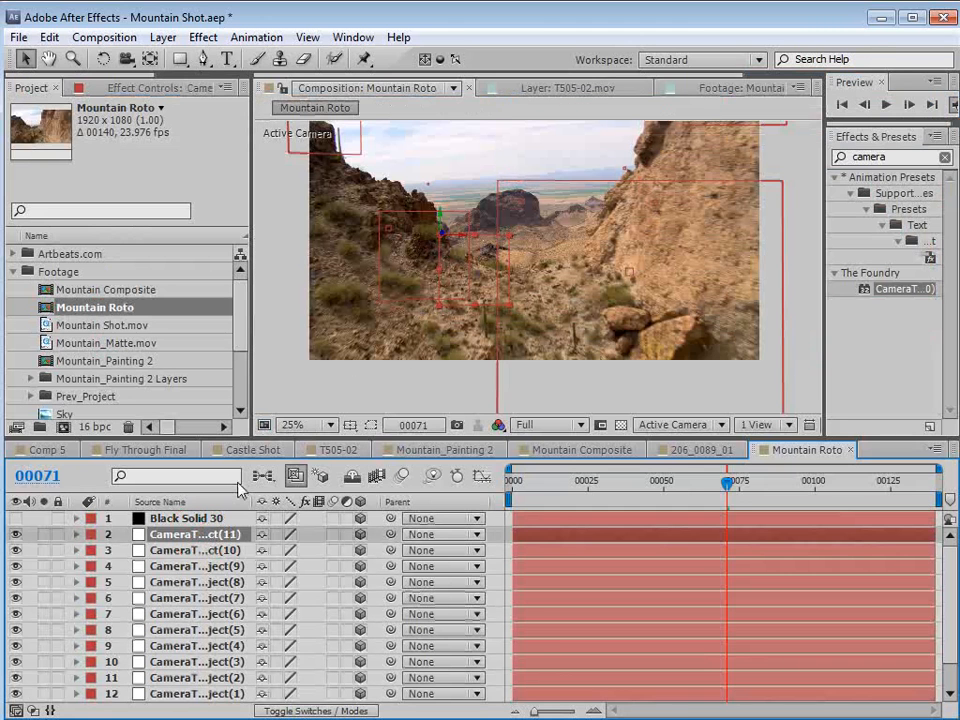
key(p)
click(161, 551)
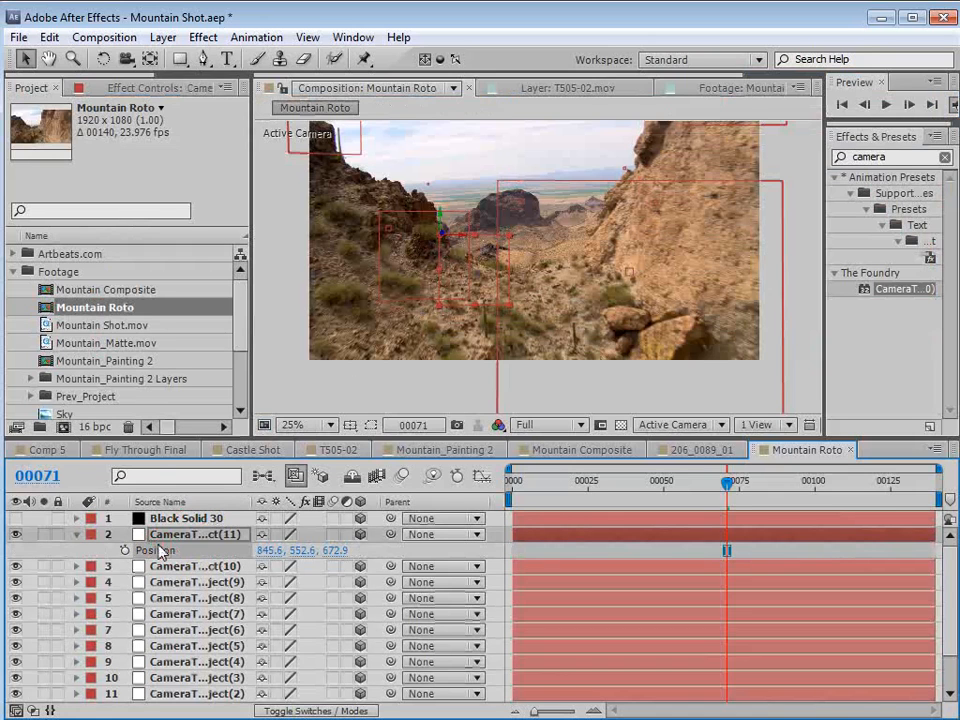
click(49, 38)
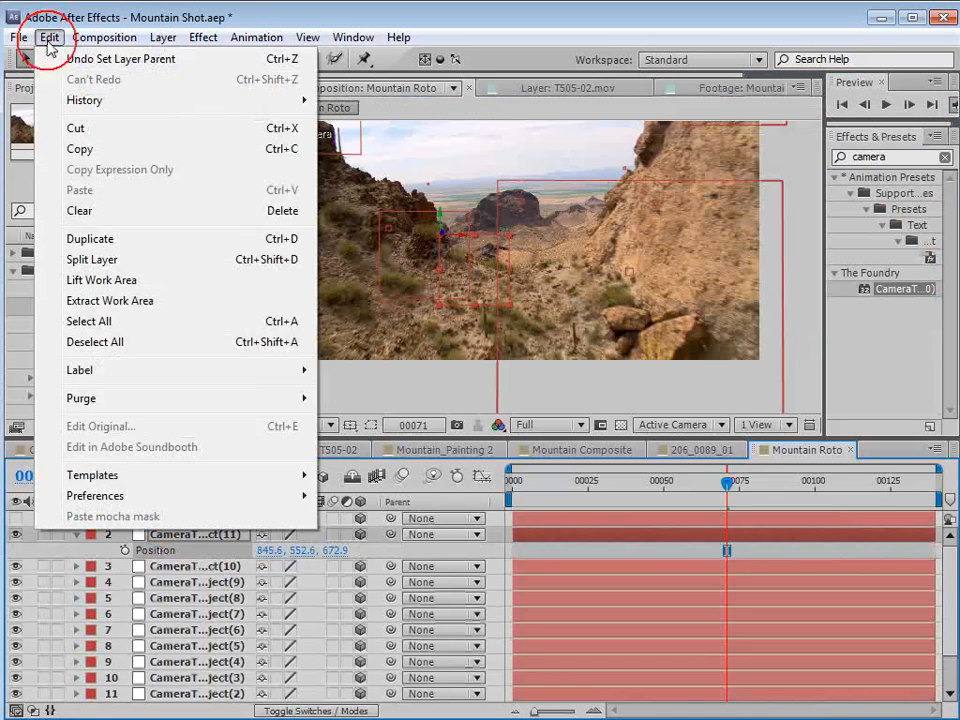
click(85, 151)
click(155, 518)
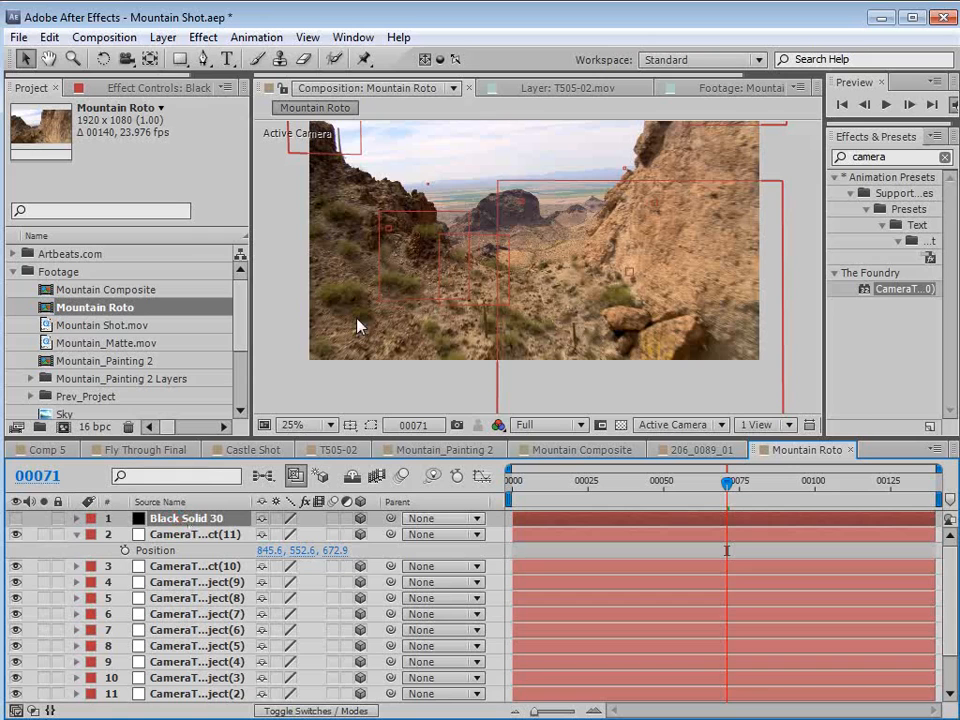
key(ctrl+v)
click(158, 518)
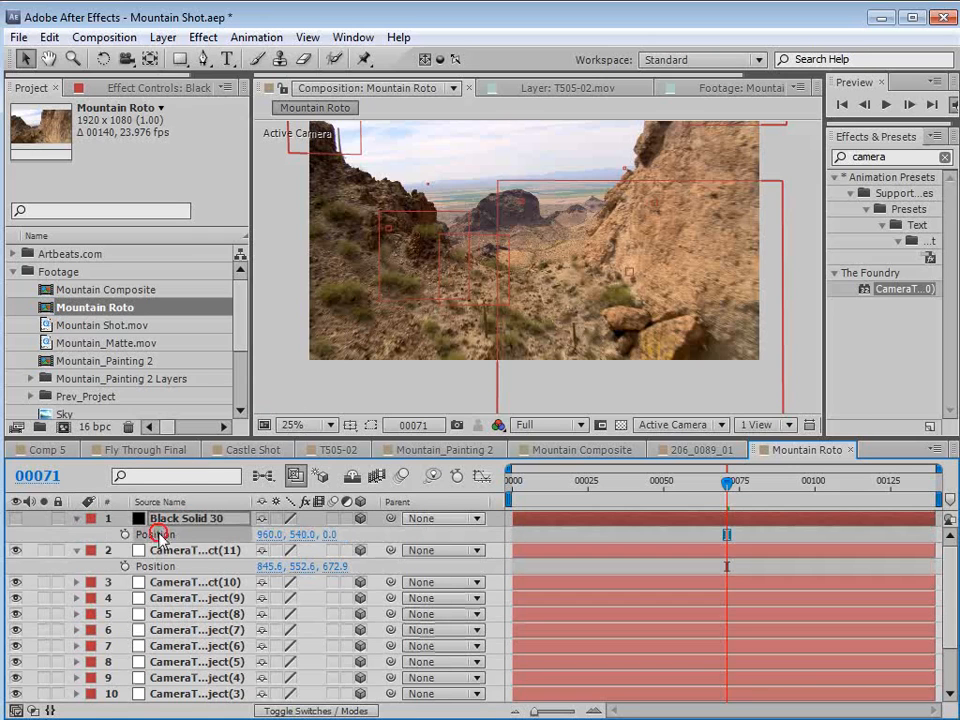
click(57, 35)
click(47, 189)
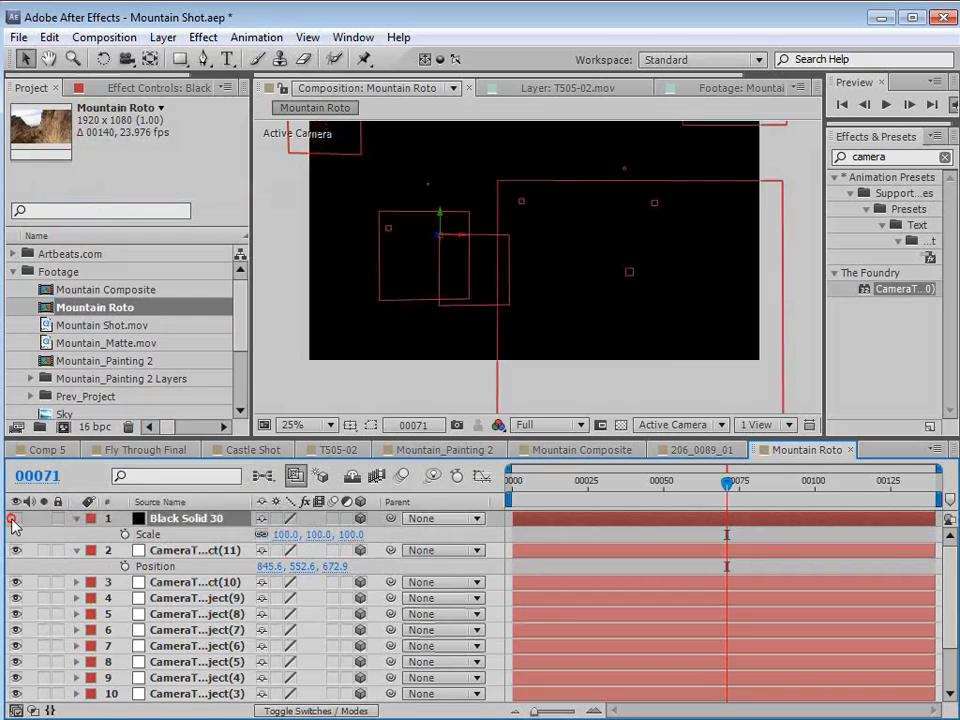
Show the black solid and apply the Generate Grid effect to it.
click(15, 518)
double_click(898, 160)
text(grid)
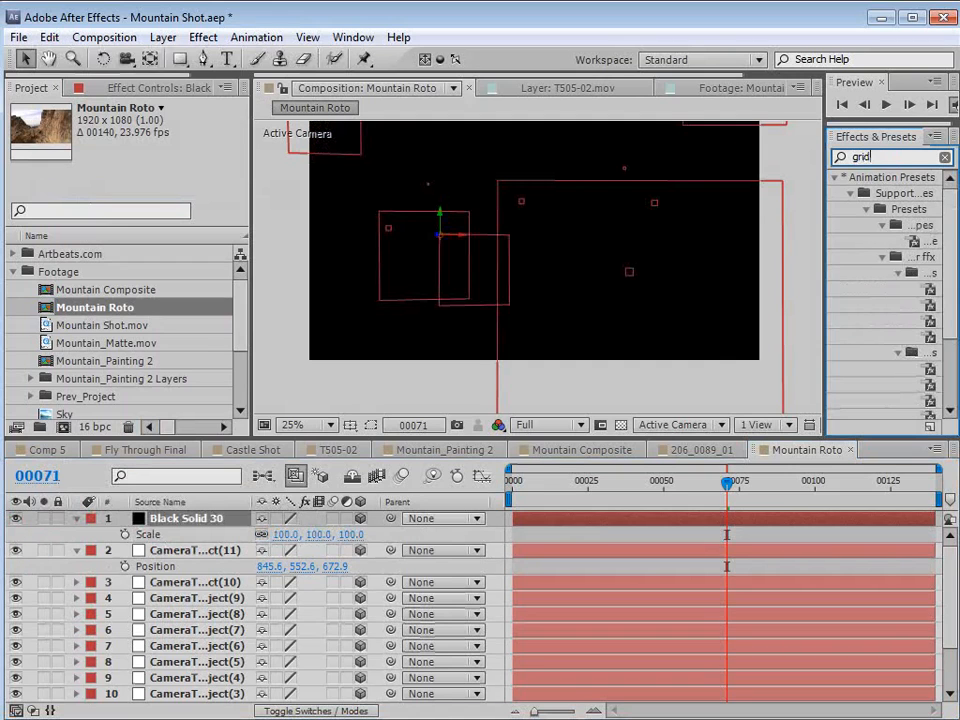
drag(822, 211, 692, 208)
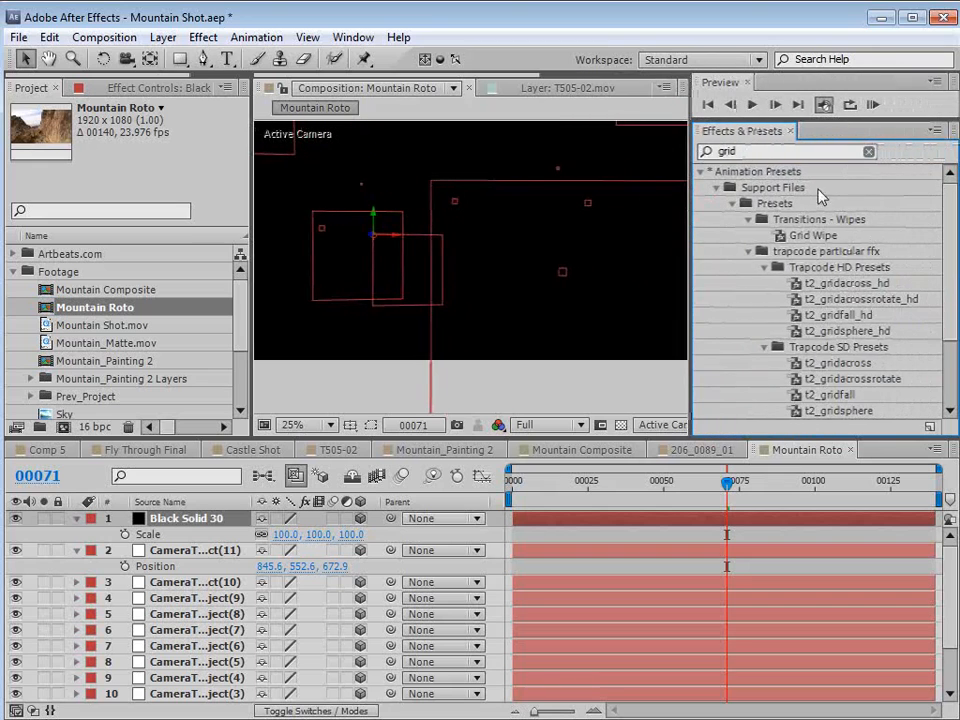
scroll(921, 218, down, 2)
drag(748, 379, 590, 520)
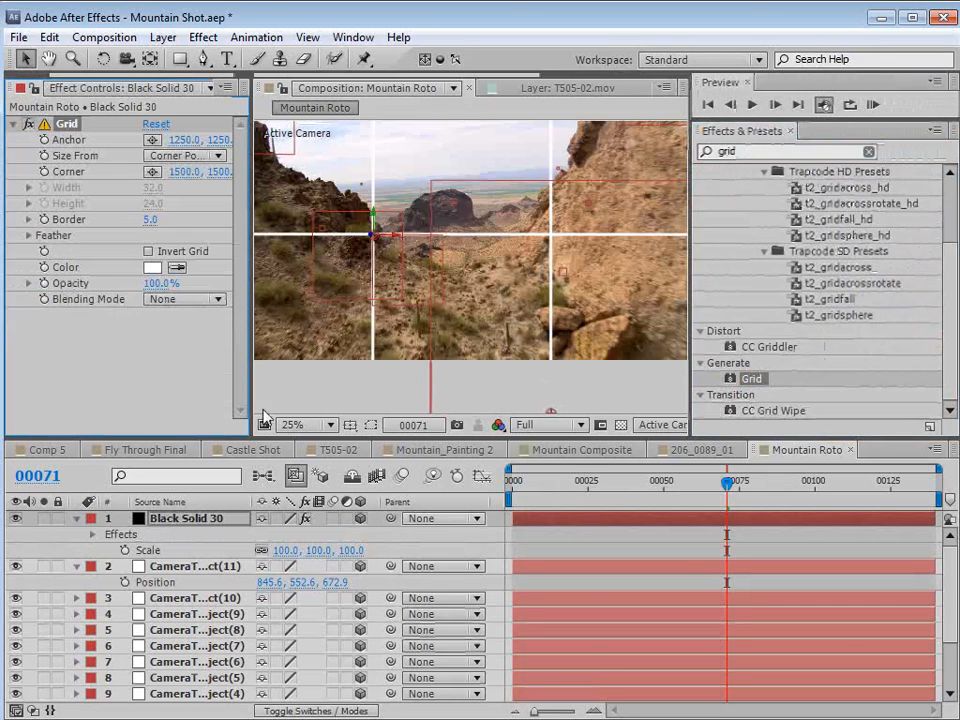
Scrub back to frame 9 and examine up close how the grid tracks with the rock edge at the canyon gap.
drag(727, 483, 540, 497)
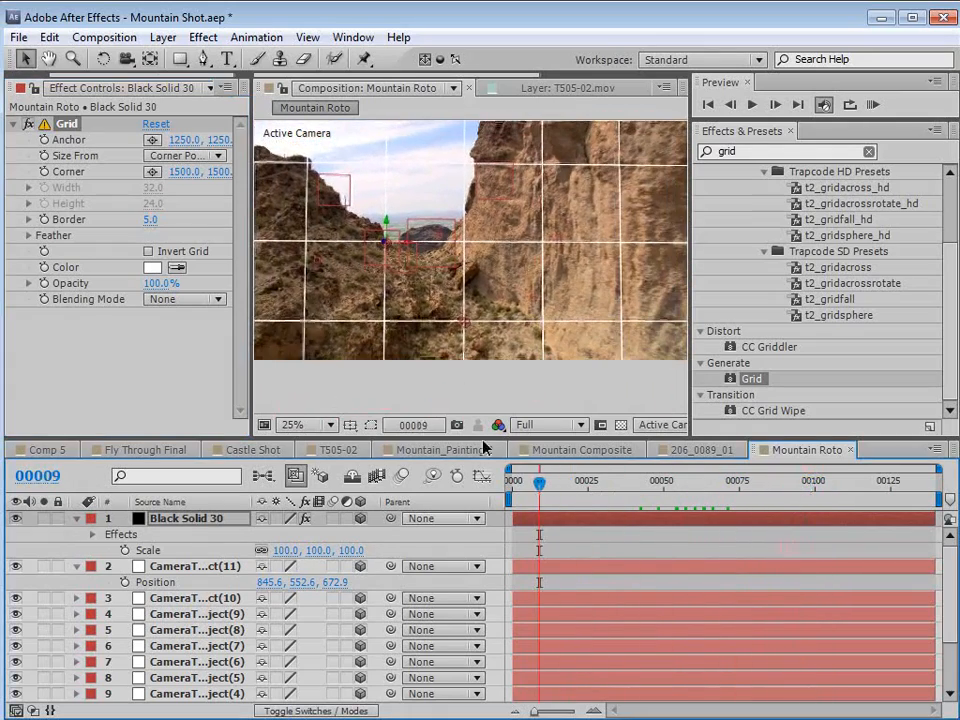
key(grave)
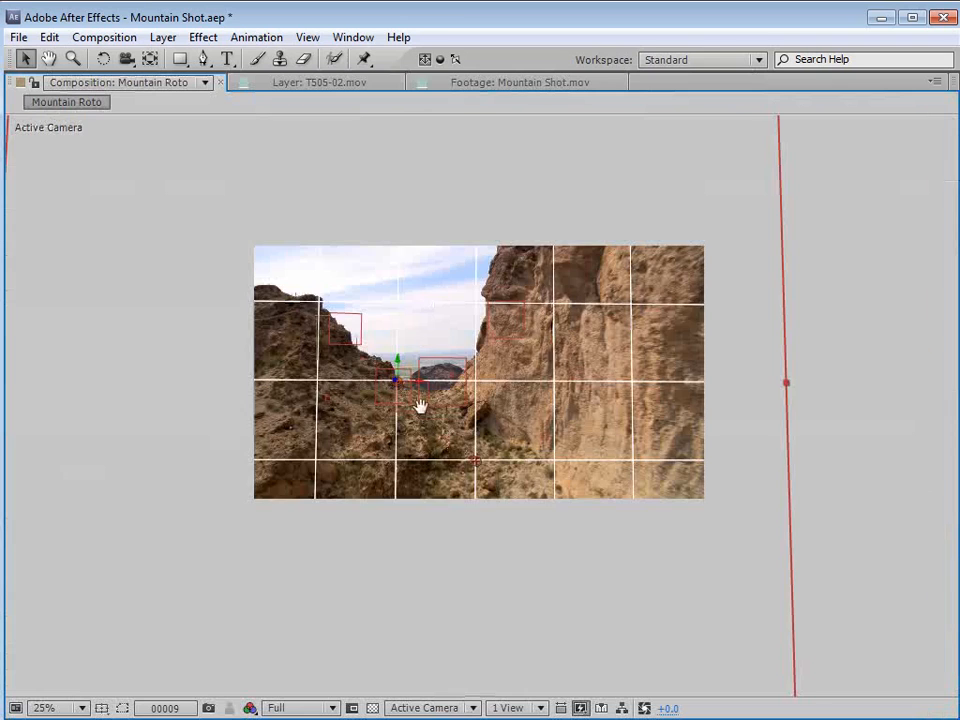
scroll(420, 403, up, 4)
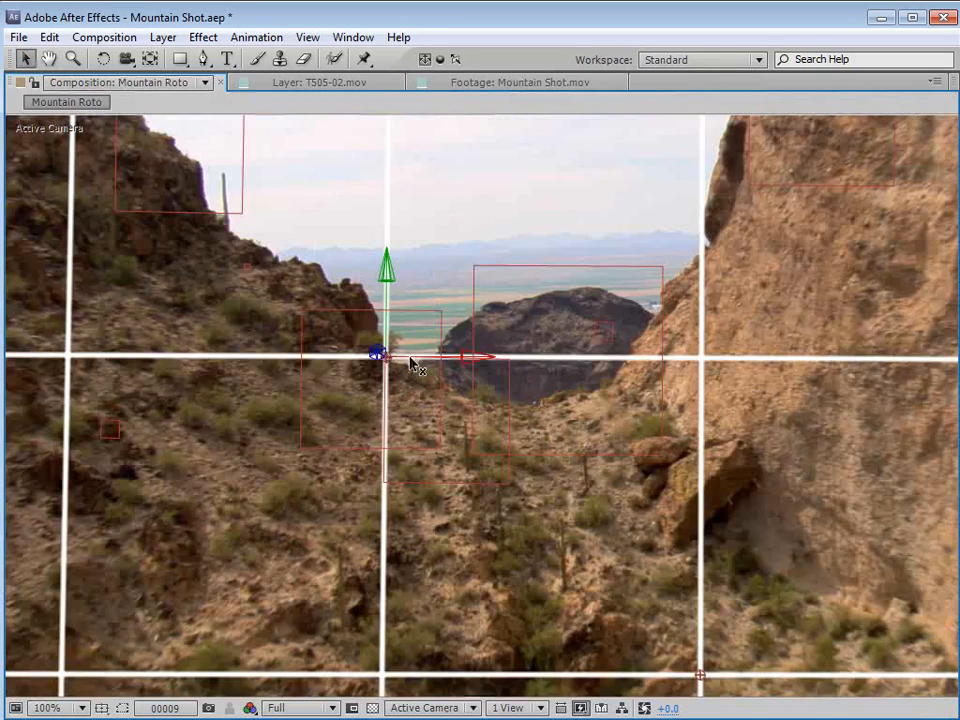
key(w)
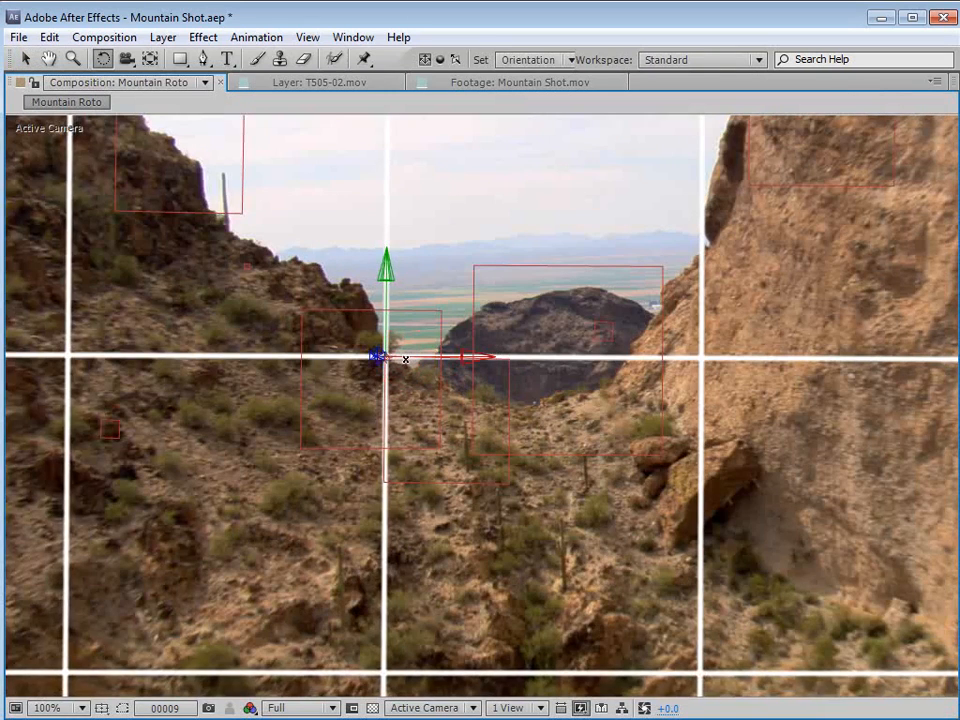
key(v)
key(grave)
scroll(476, 313, down, 1)
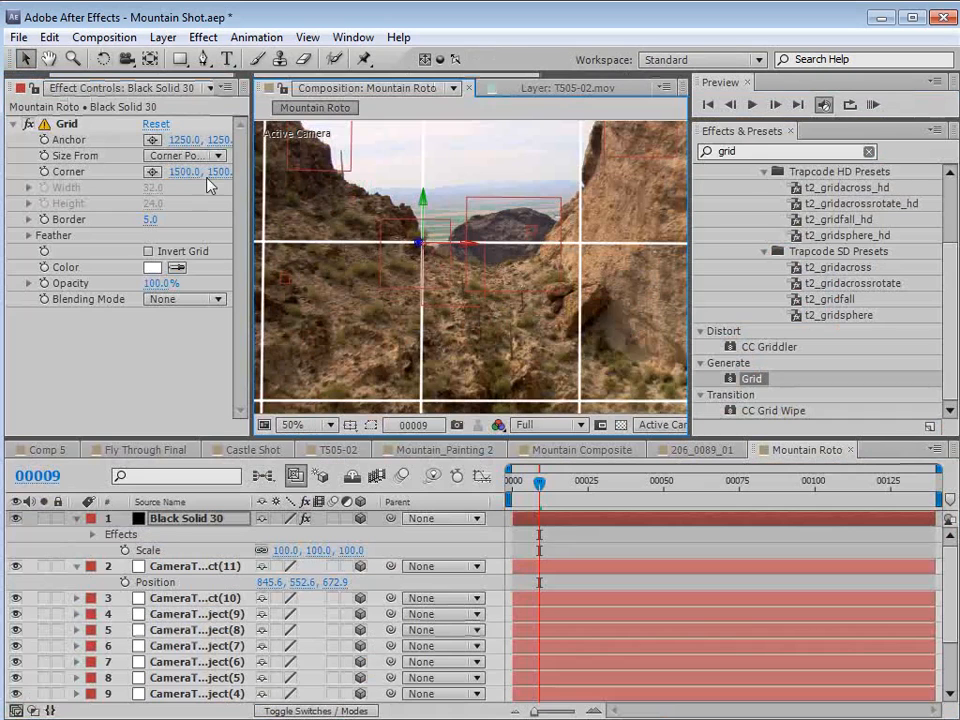
Turn off the Grid effect and hide the black solid.
click(30, 124)
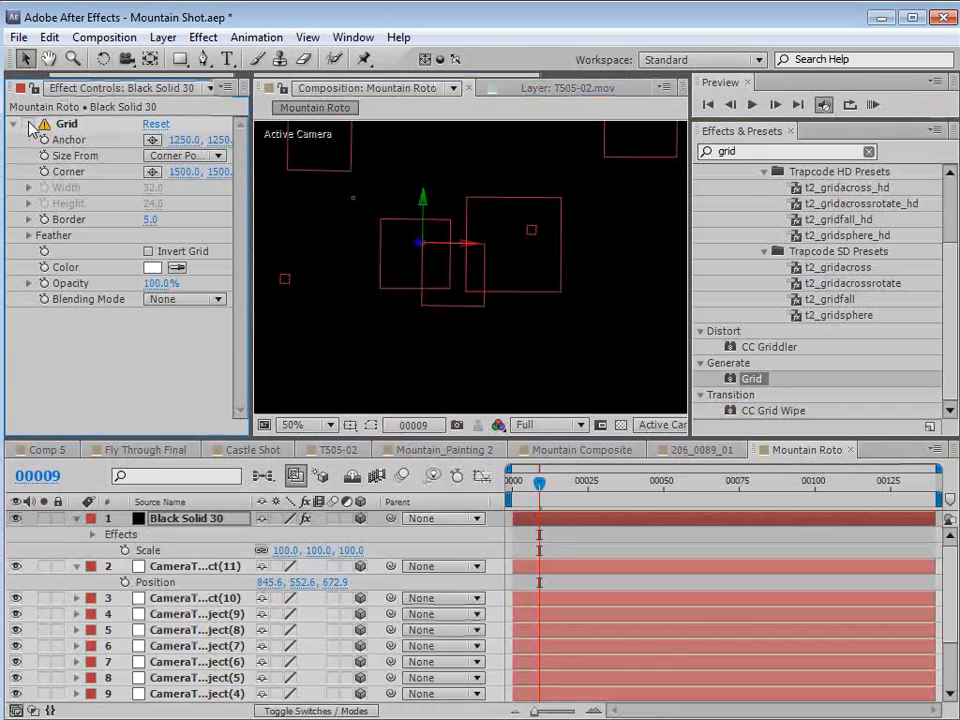
click(15, 518)
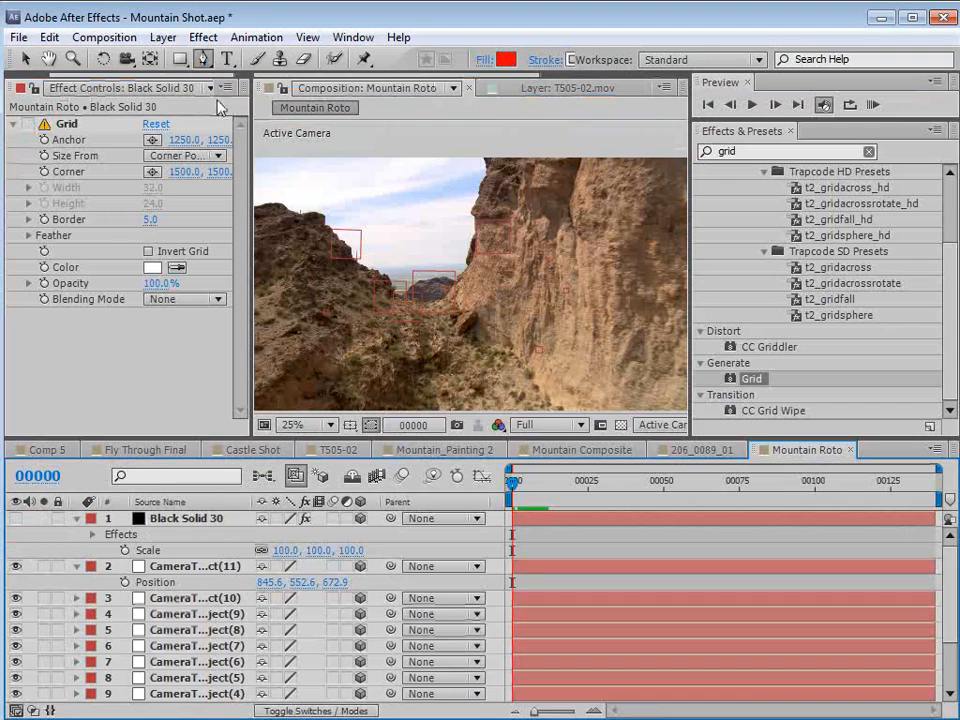
At frame 0, start a Pen mask on the black solid, tracing the left slope's rock edge past its first small peak.
click(155, 518)
drag(536, 489, 527, 488)
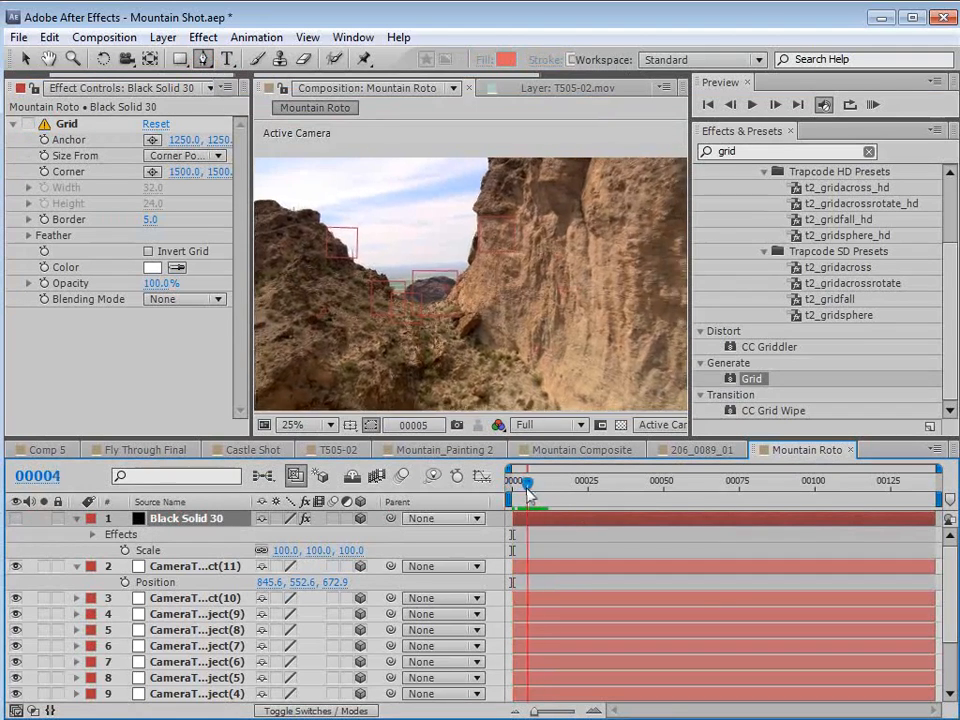
key(grave)
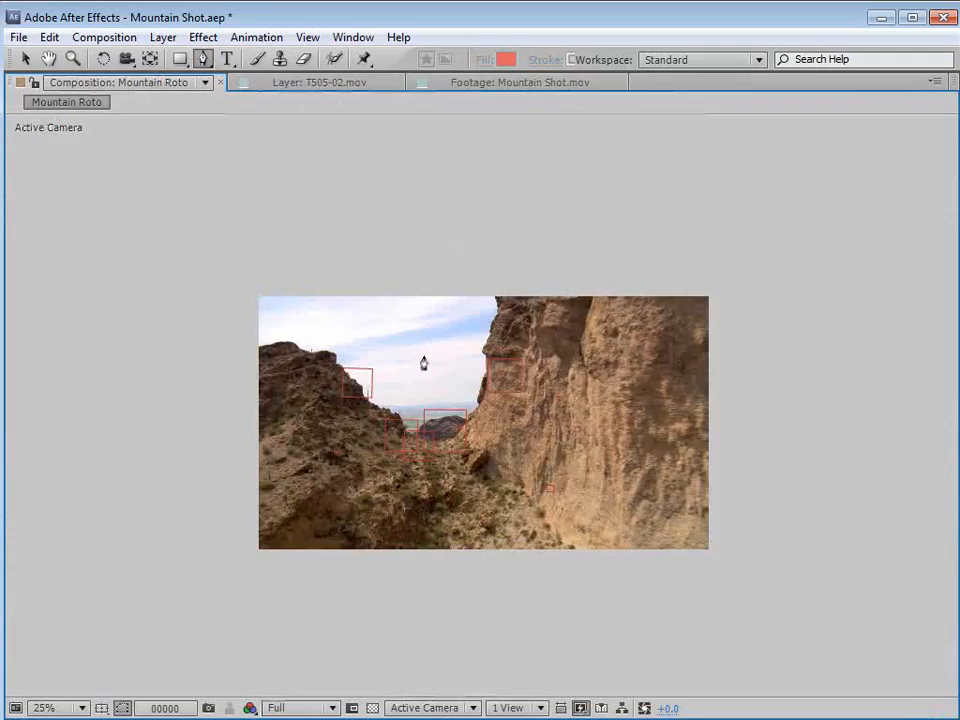
key(space)
scroll(453, 447, up, 2)
drag(420, 507, 435, 386)
scroll(434, 362, up, 1)
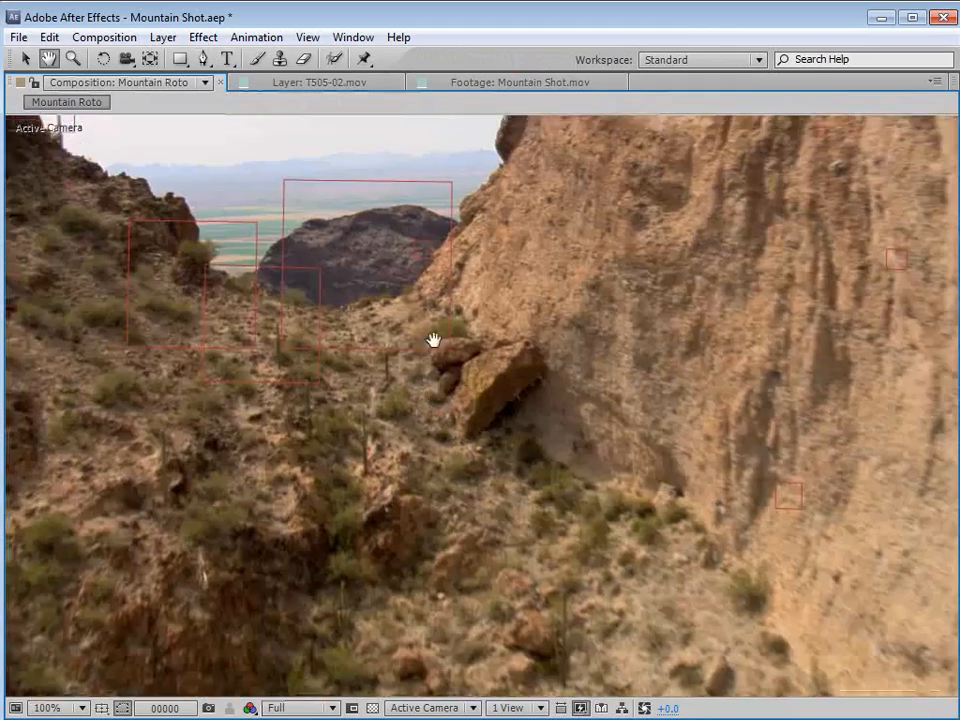
drag(216, 333, 344, 428)
scroll(344, 428, up, 1)
drag(215, 283, 459, 401)
drag(310, 201, 349, 306)
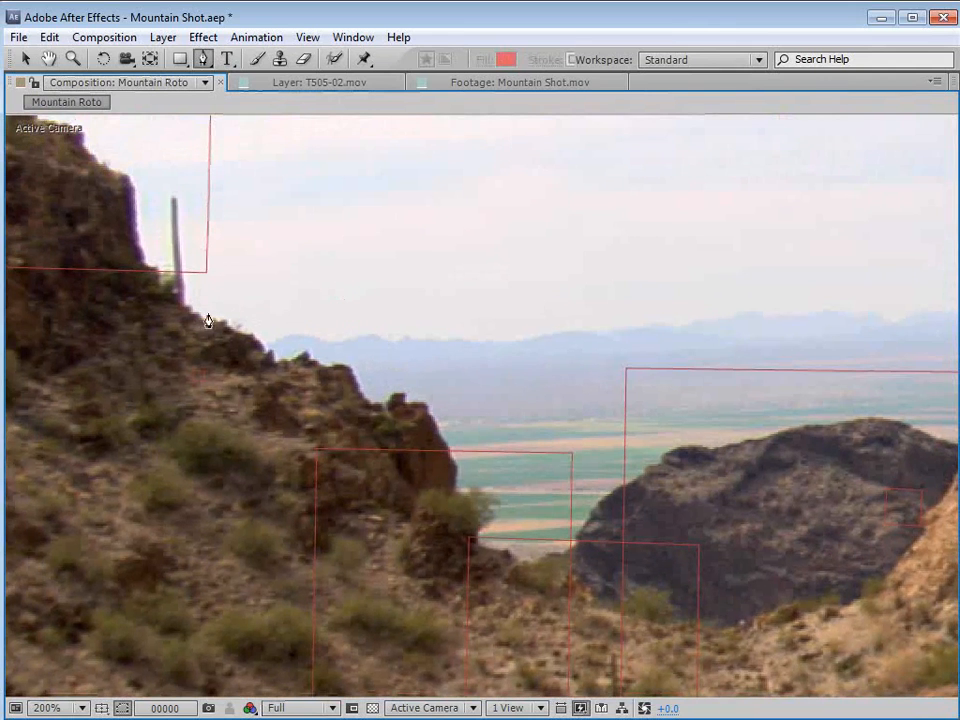
scroll(240, 344, up, 2)
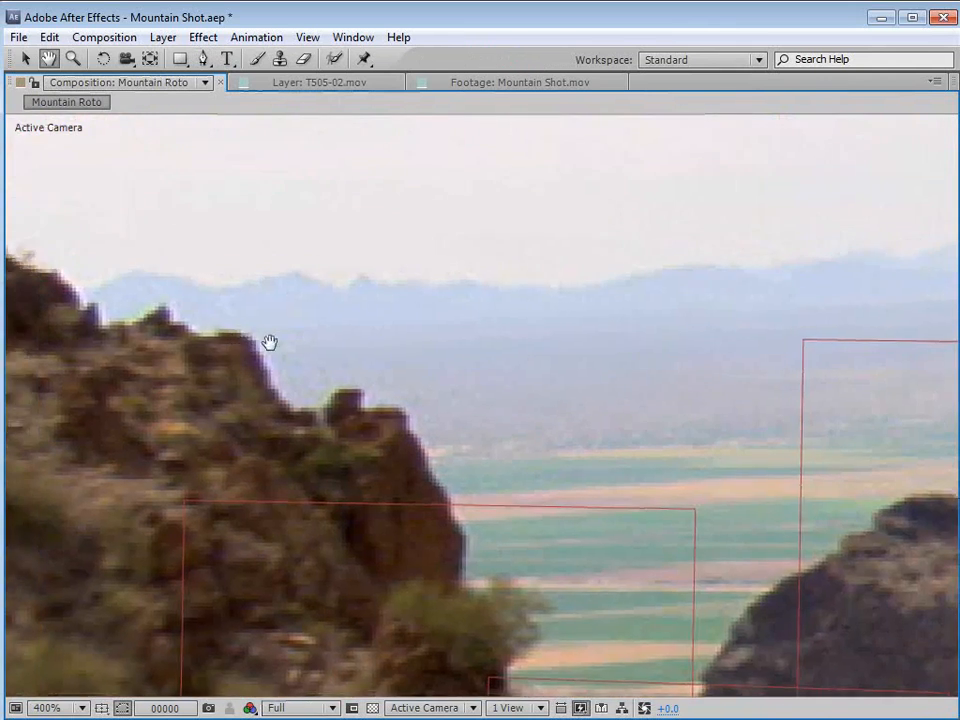
drag(176, 255, 214, 280)
click(225, 276)
click(267, 310)
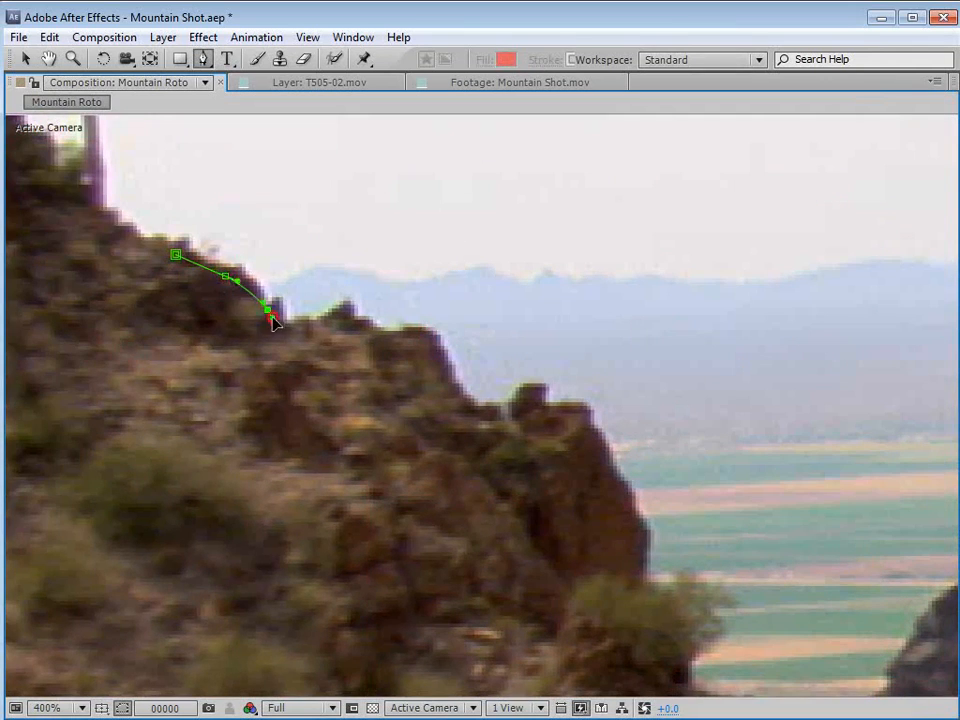
click(291, 327)
click(317, 321)
click(330, 315)
click(340, 311)
click(370, 323)
click(390, 329)
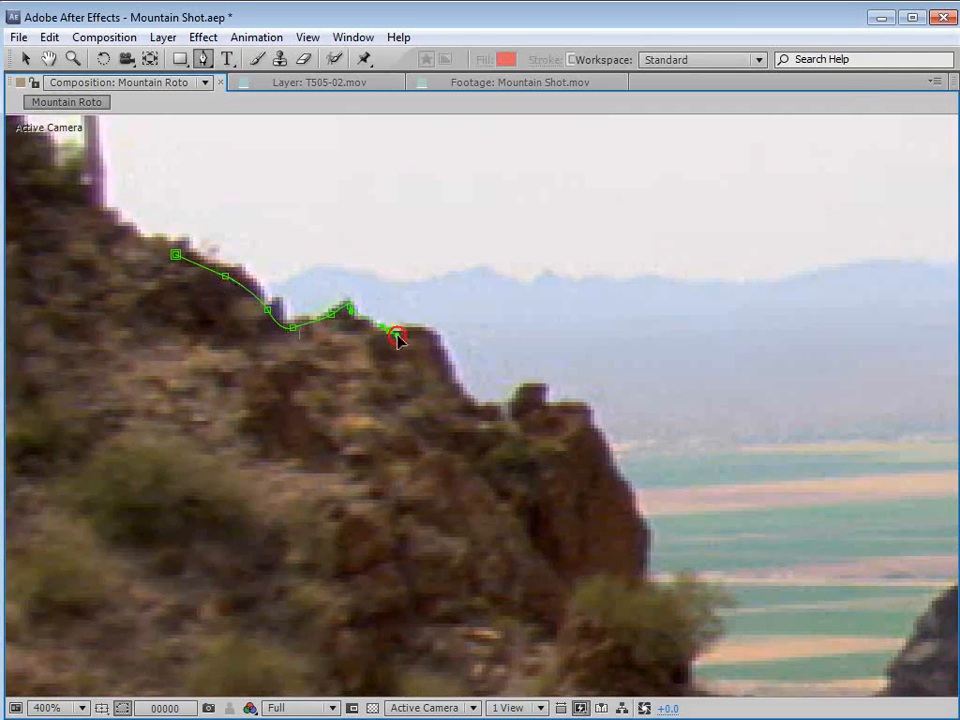
Continue the mask outline along the stepped rocks to the top corner of the left outcrop.
click(418, 328)
click(437, 333)
click(452, 368)
click(463, 385)
click(484, 403)
click(519, 400)
click(546, 385)
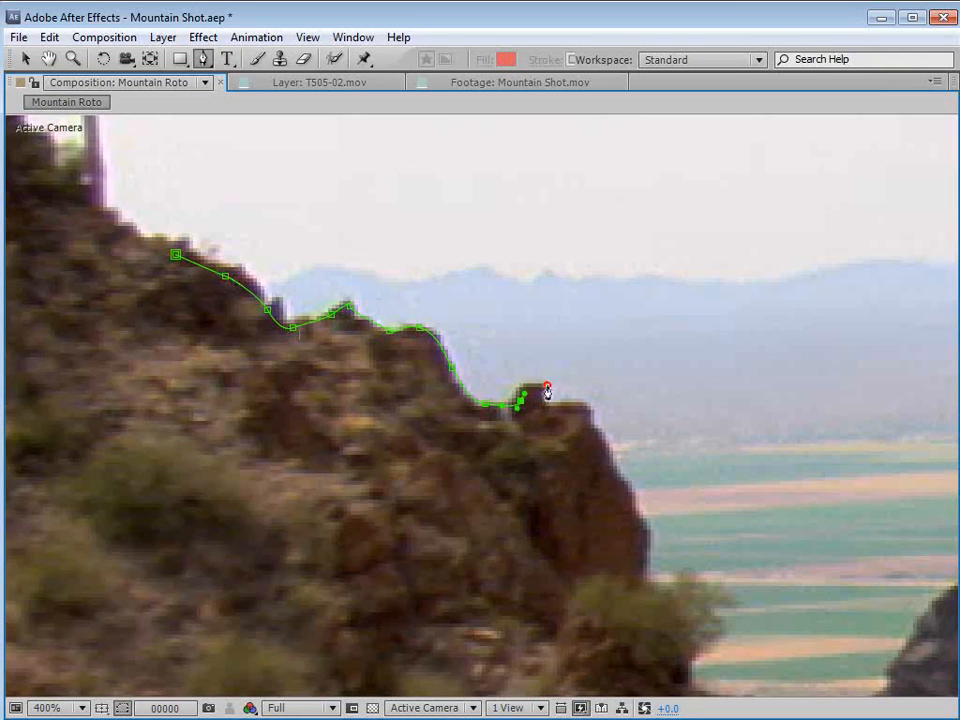
click(553, 404)
click(564, 404)
click(593, 408)
Trace the mask down the outcrop and around the rest of the canyon gap, closing it outside the frame around the foreground rock.
drag(596, 420, 351, 199)
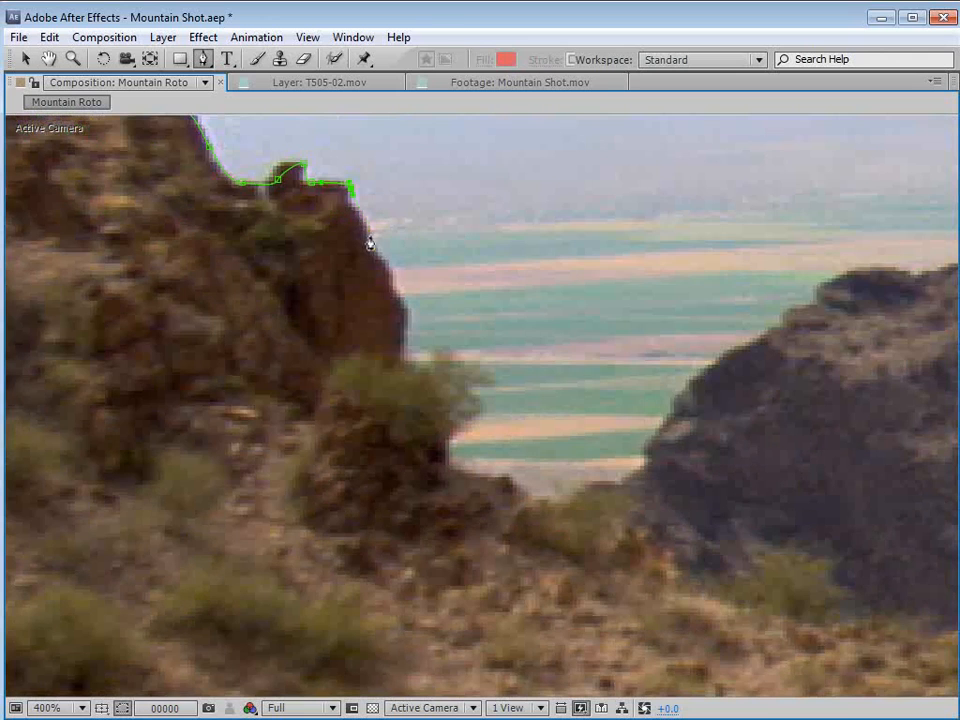
click(372, 232)
click(407, 315)
click(395, 355)
click(415, 380)
click(428, 391)
drag(502, 486, 525, 495)
drag(556, 503, 571, 504)
drag(656, 498, 333, 399)
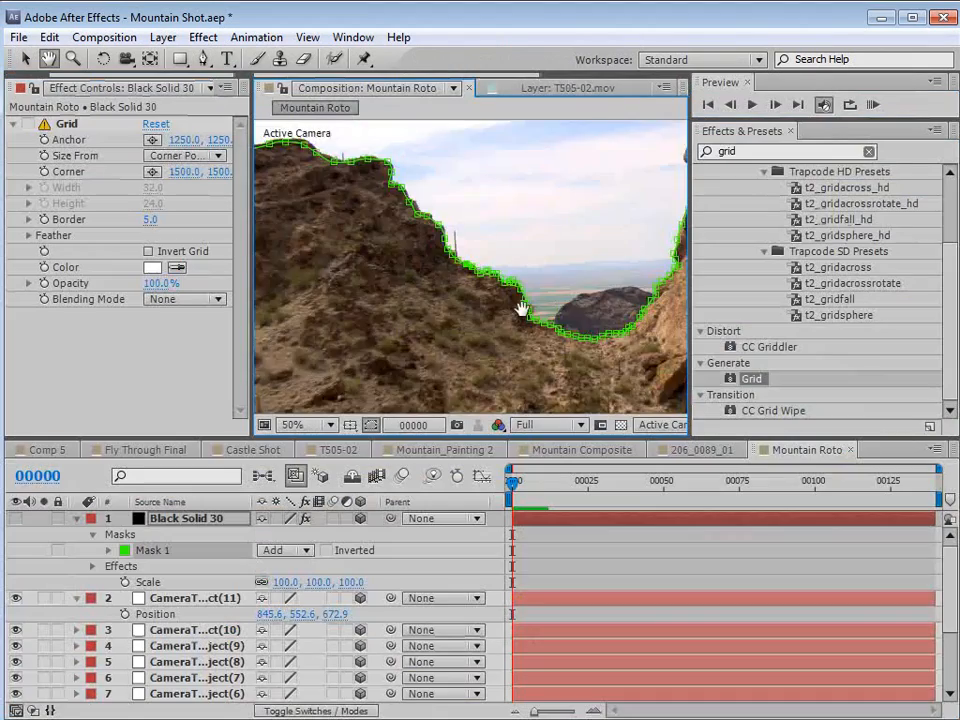
scroll(531, 274, down, 1)
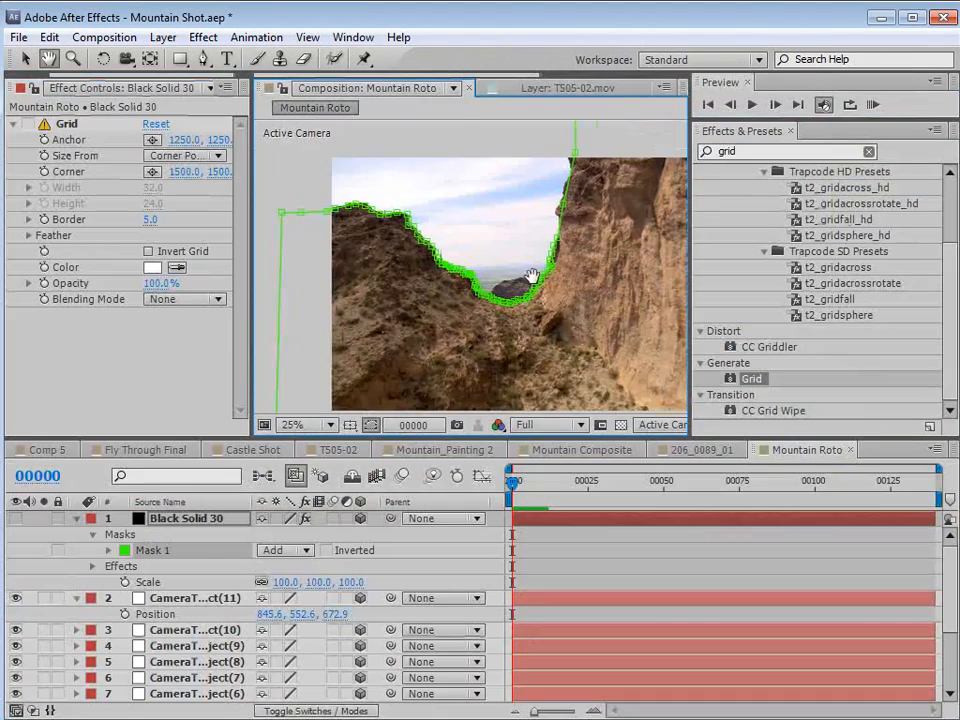
key(v)
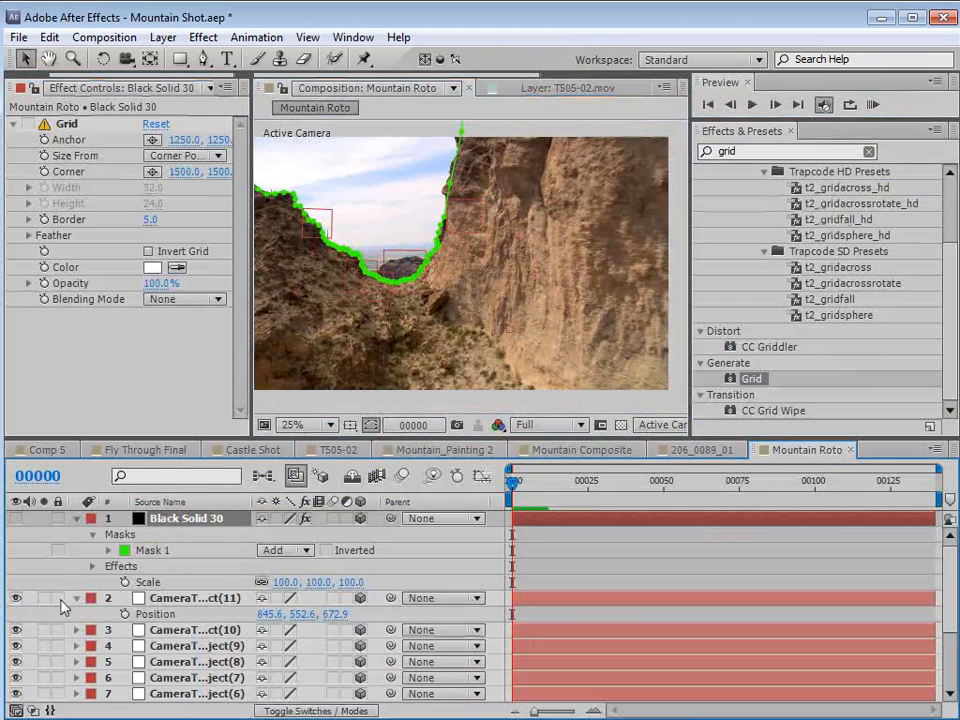
Delete the CameraTracker effect from the Mountain Shot.mov layer.
scroll(129, 581, down, 3)
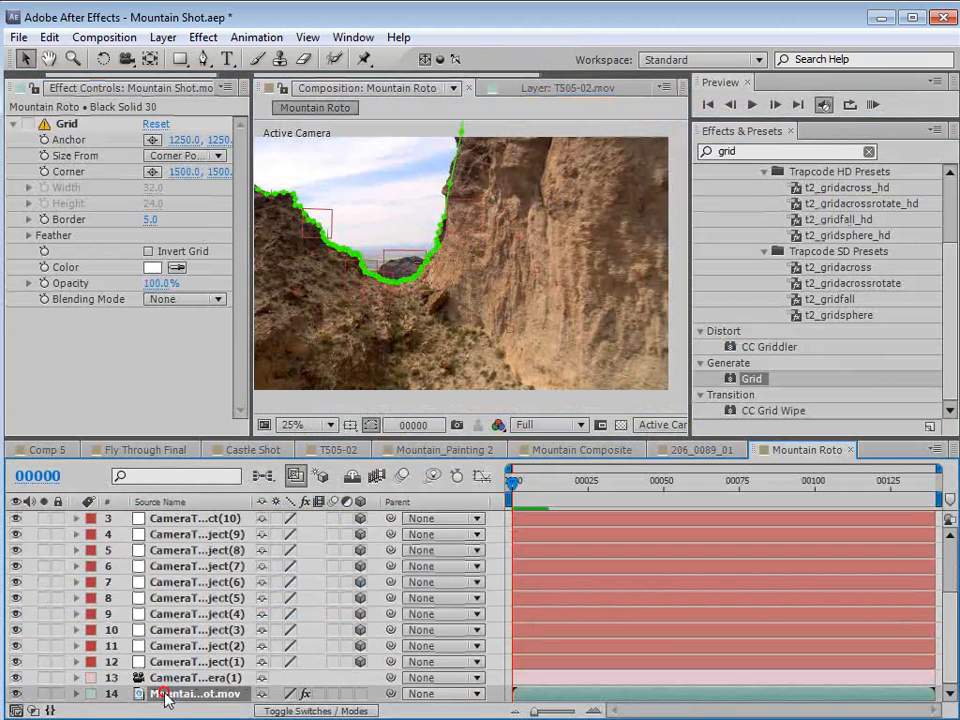
click(156, 690)
click(85, 125)
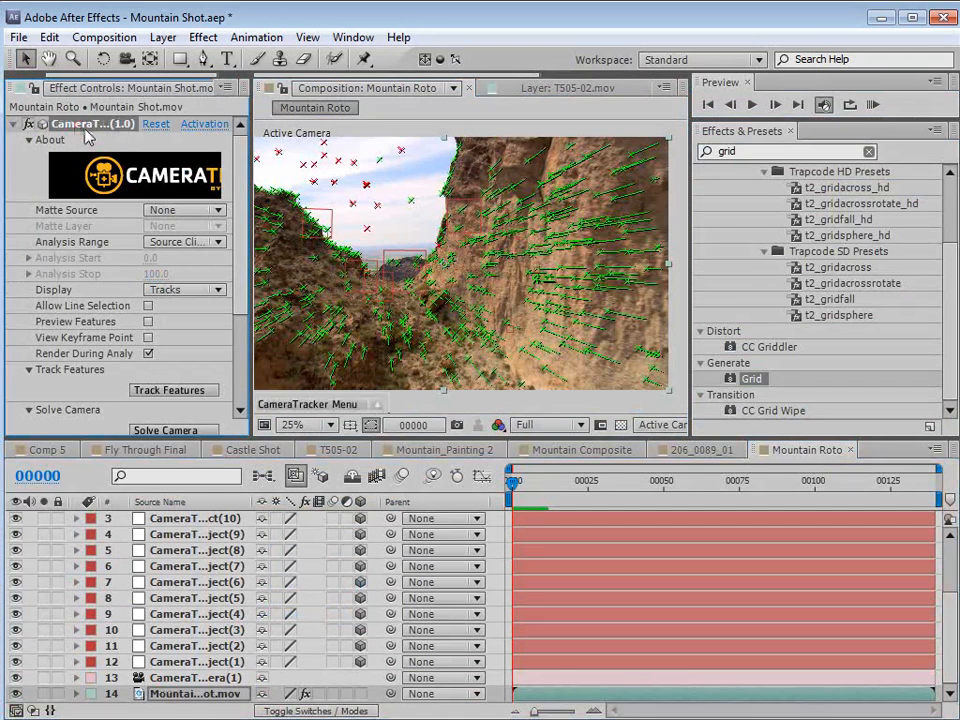
key(Delete)
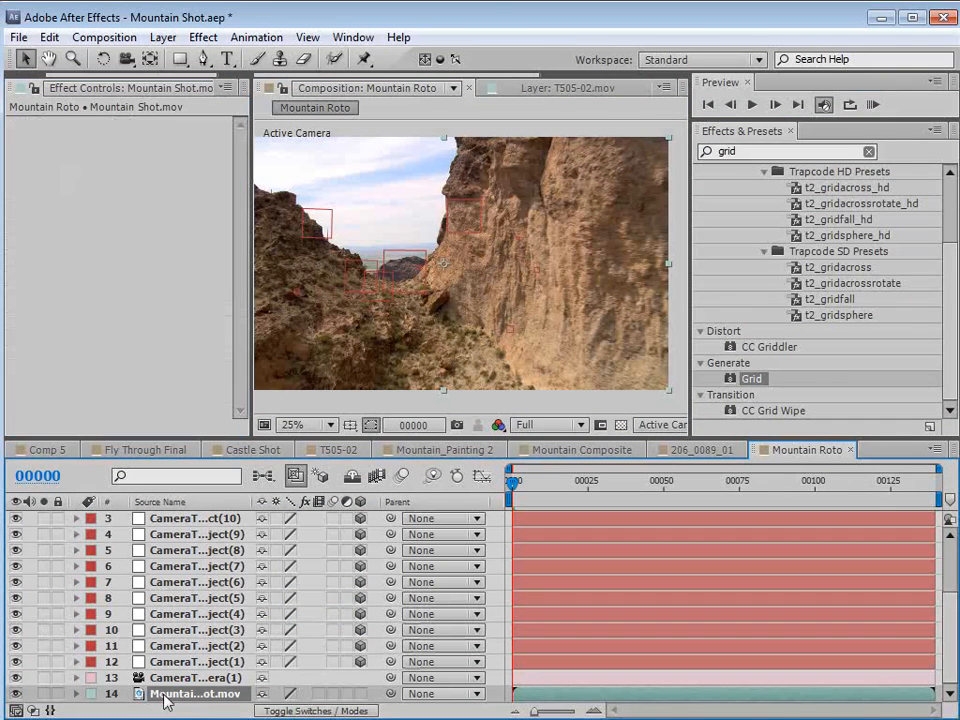
Move Mountain Shot.mov directly beneath the black solid and set its track matte to Alpha Matte "Black Solid 30".
scroll(170, 520, up, 2)
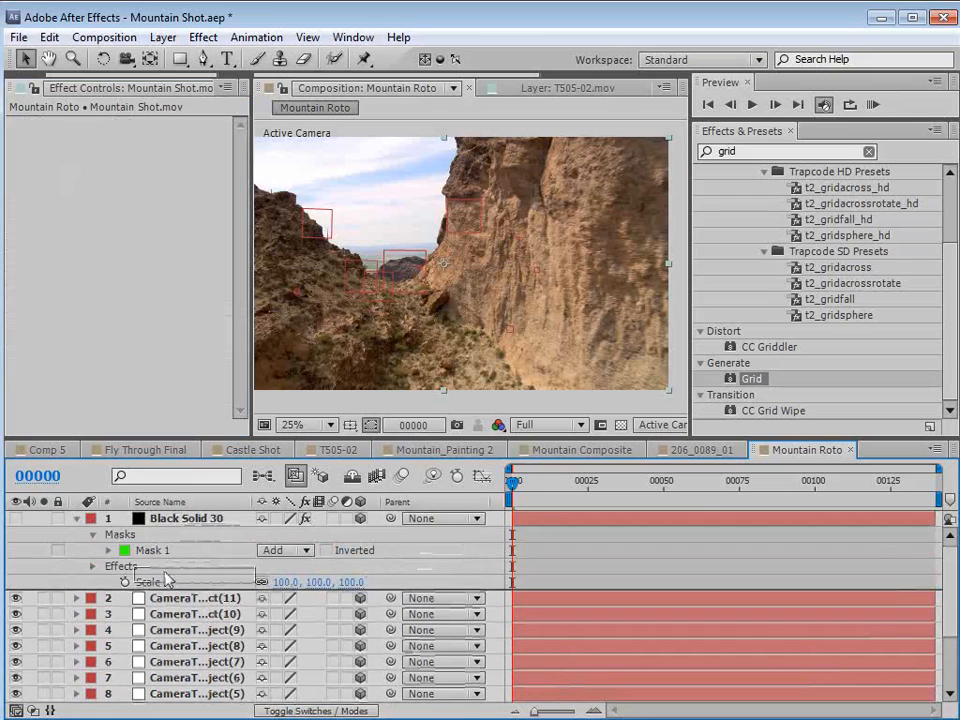
drag(167, 580, 167, 580)
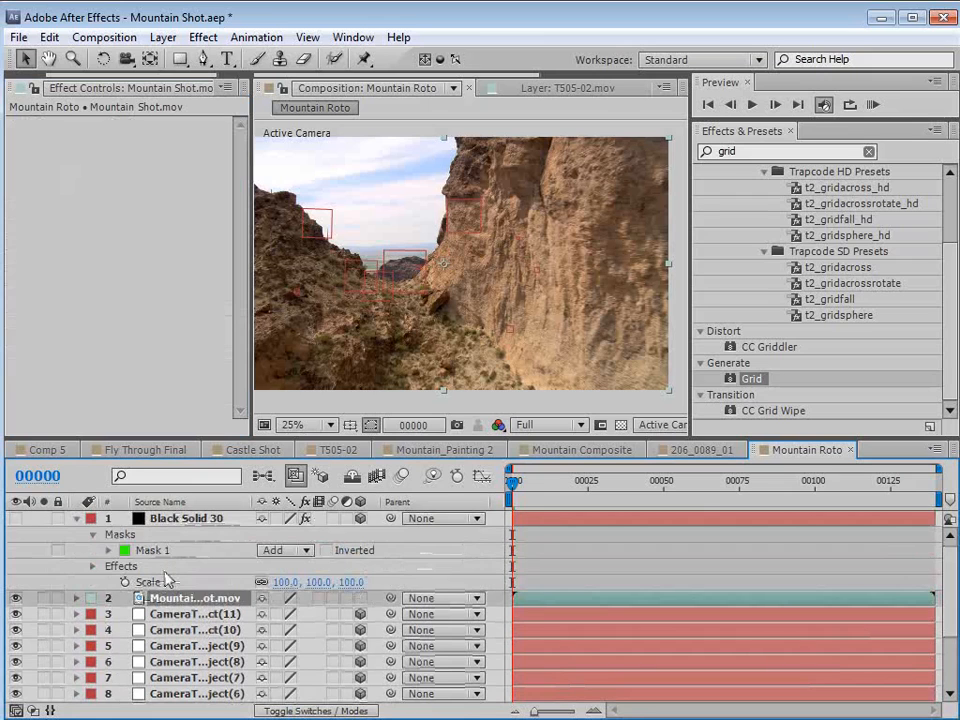
key(F4)
click(357, 599)
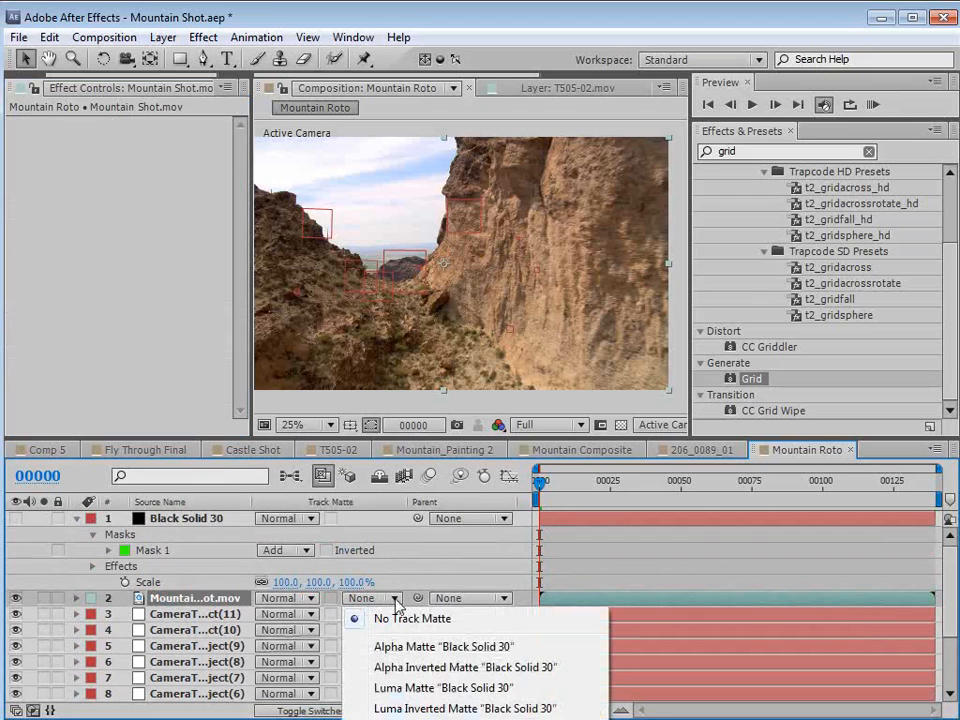
click(378, 647)
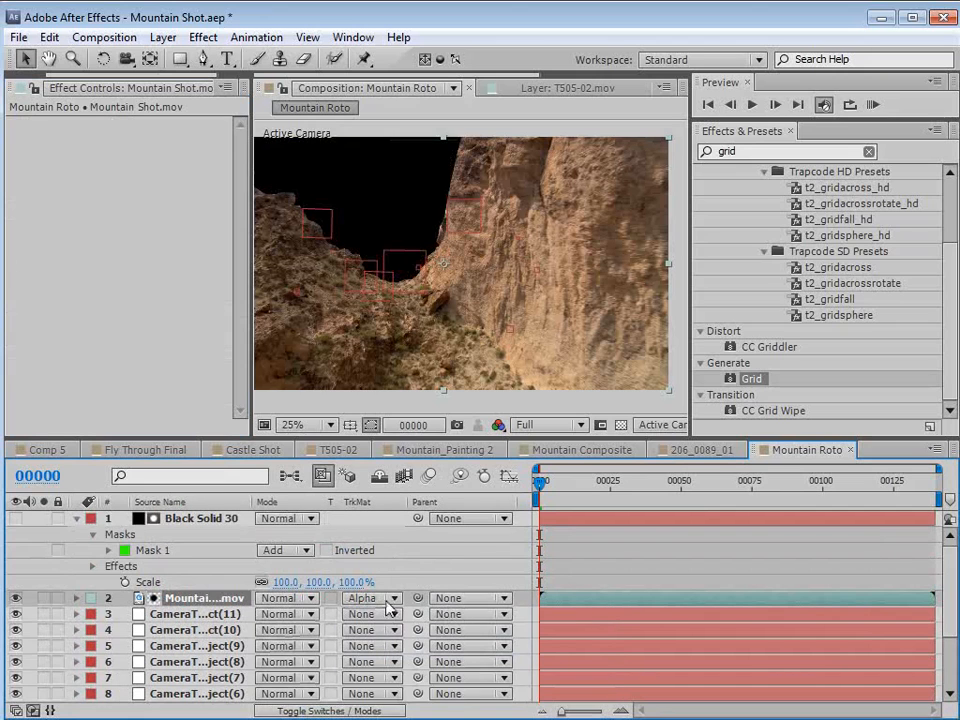
Inspect the cut-out rock edges up close and scrub to frame 77 to check how the matte follows the rocks.
key(grave)
scroll(427, 343, up, 1)
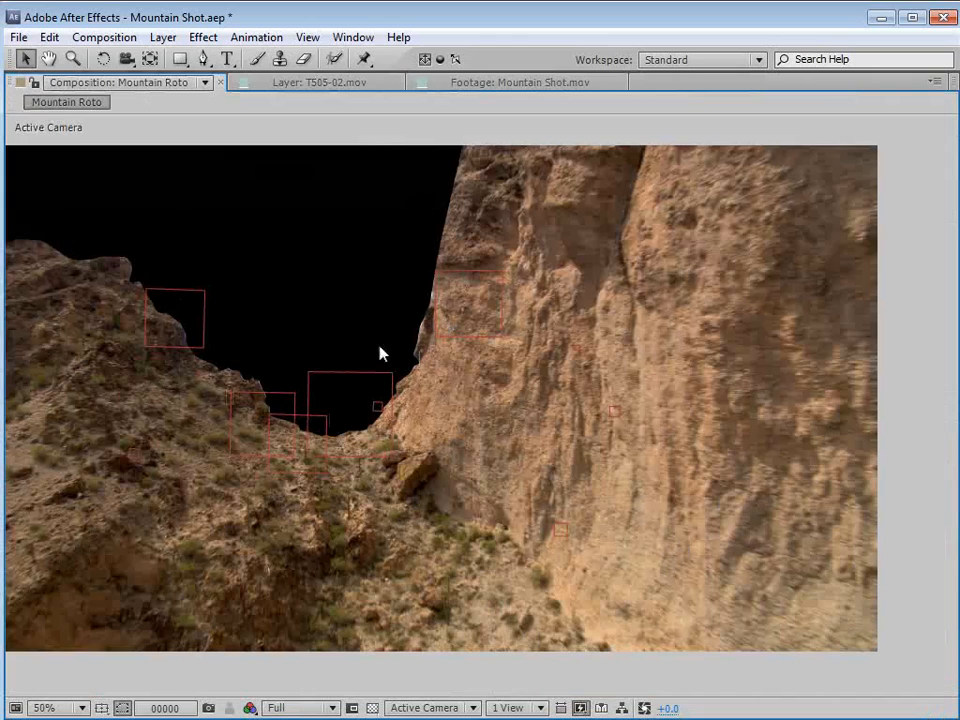
click(371, 708)
click(371, 708)
key(grave)
scroll(471, 296, down, 2)
key(v)
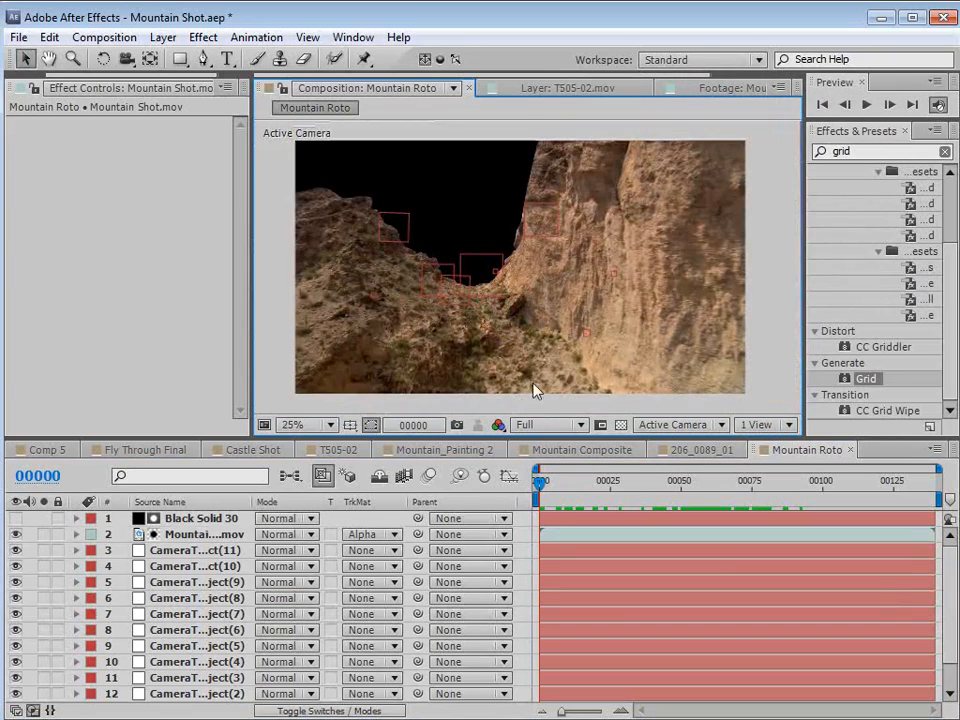
drag(540, 482, 760, 488)
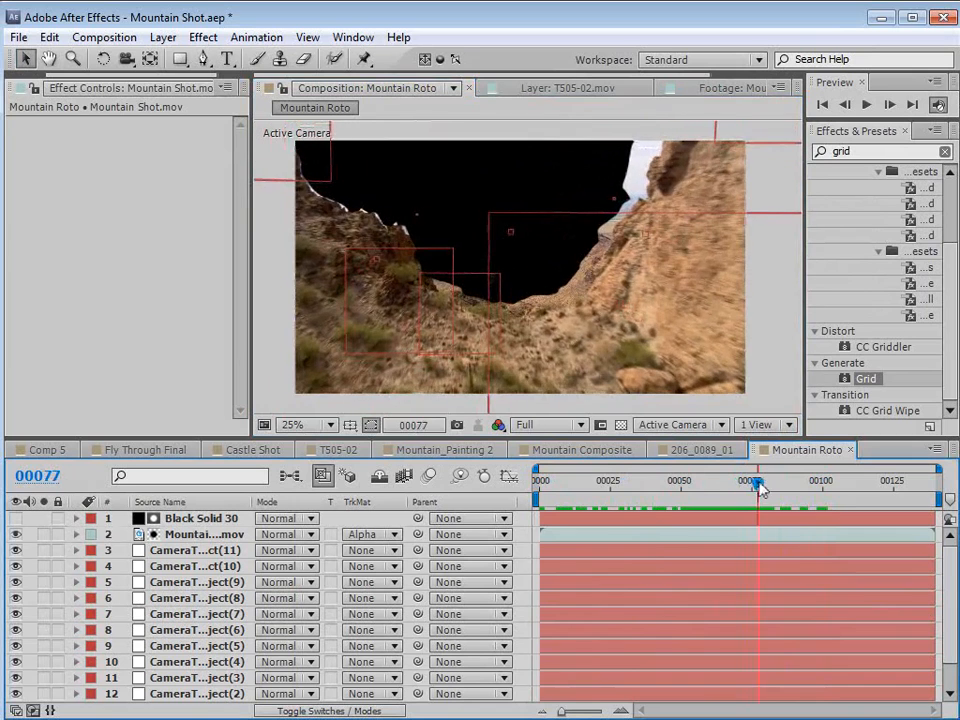
Enable Mask Path keyframing on the black solid's Mask 1 and move the keyframe back to about frame 25.
click(172, 519)
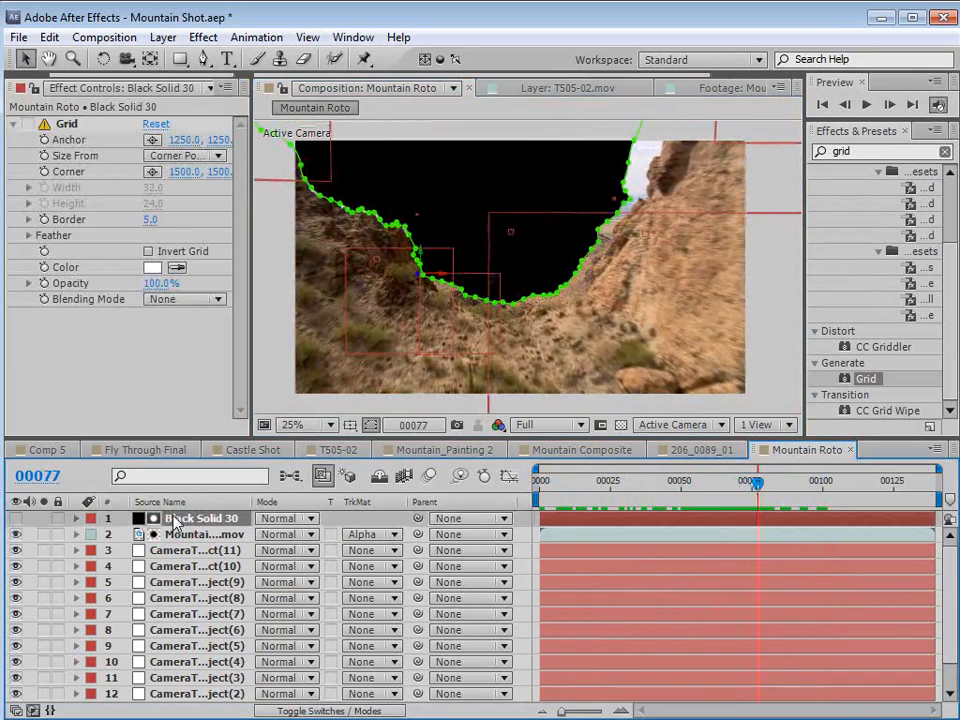
key(m)
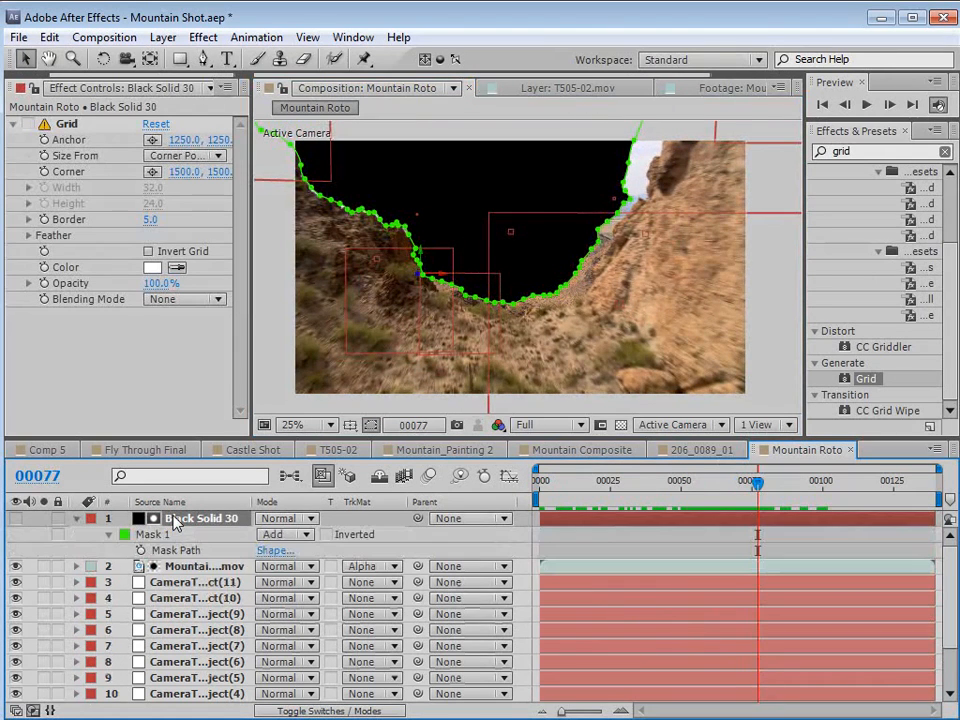
click(141, 551)
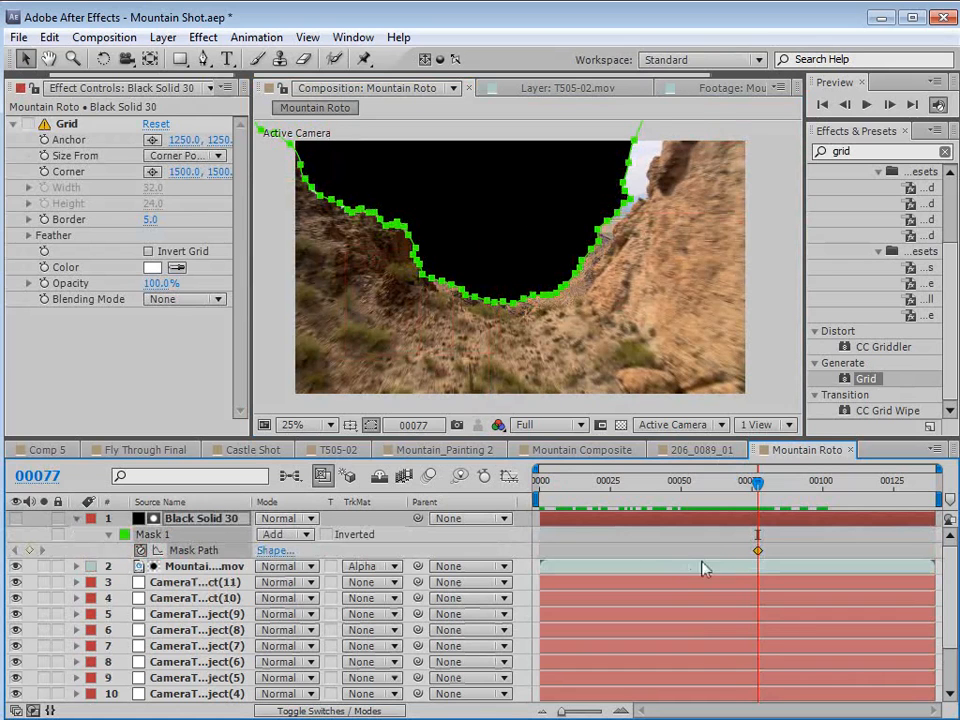
drag(757, 552, 724, 551)
drag(661, 554, 656, 547)
drag(656, 491, 616, 497)
drag(650, 549, 612, 550)
At frame 75, shift the mask points along the upper right cliff outward to meet the rock edge.
drag(617, 495, 751, 494)
click(680, 533)
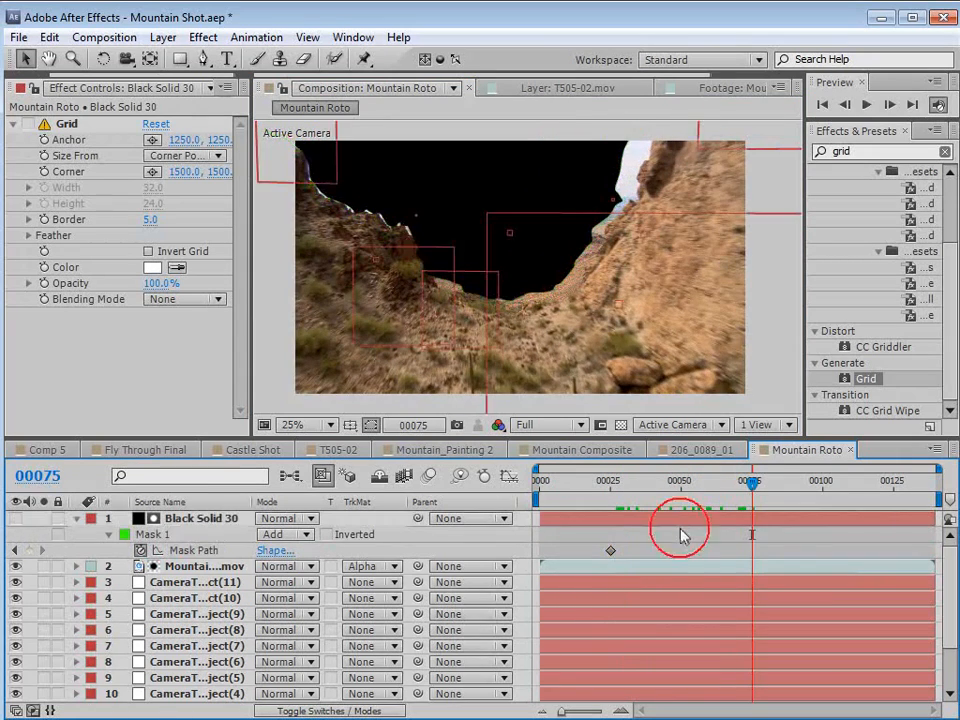
click(676, 515)
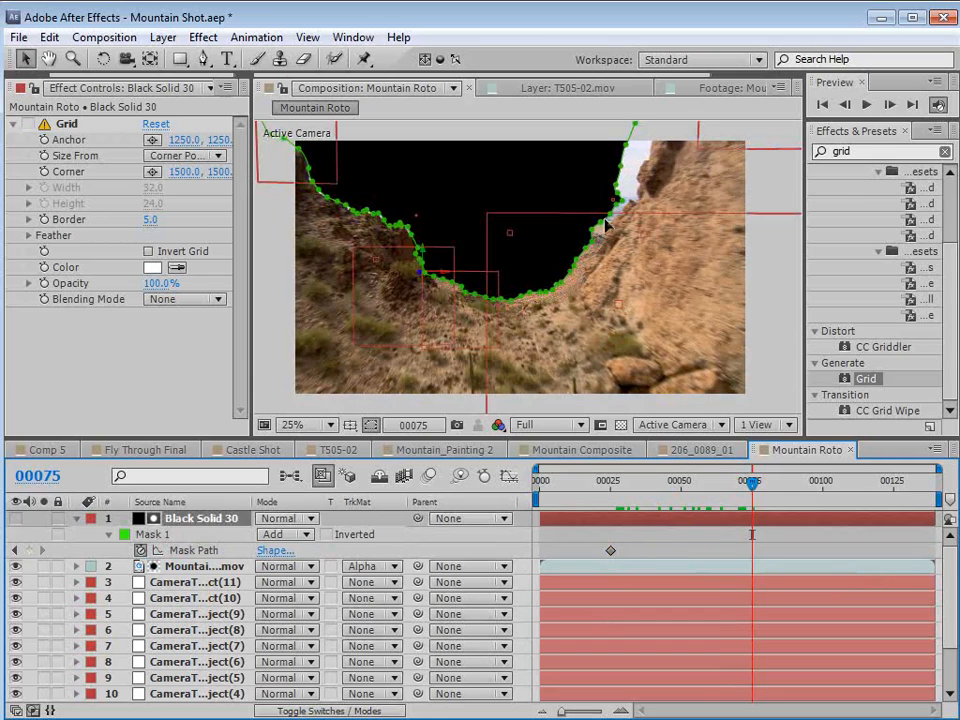
key(grave)
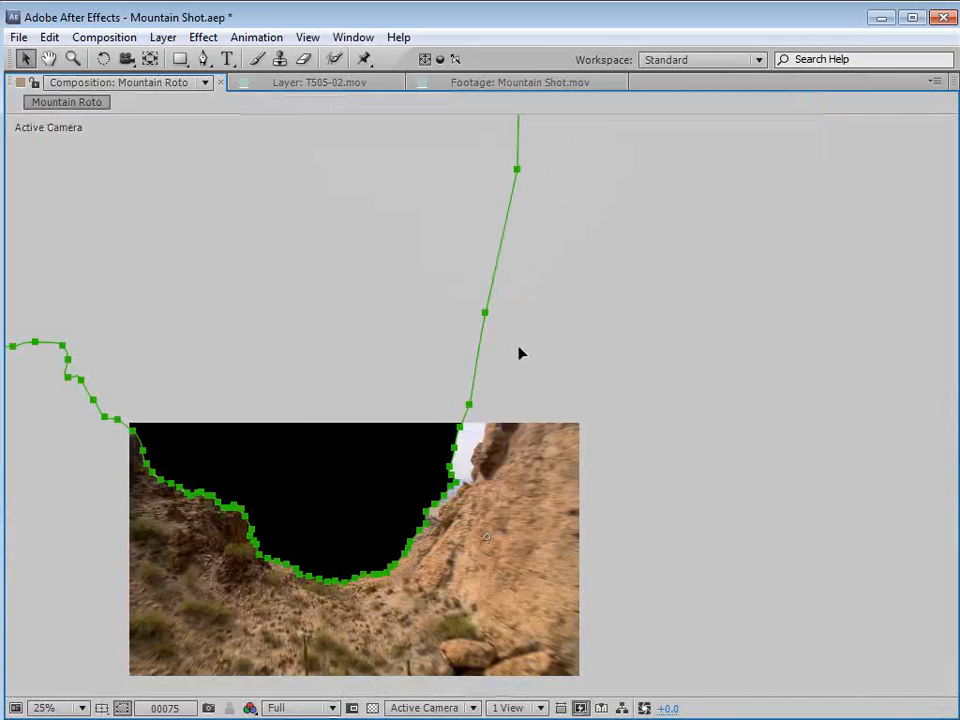
key(comma)
drag(861, 470, 873, 476)
scroll(491, 400, up, 2)
drag(454, 538, 486, 379)
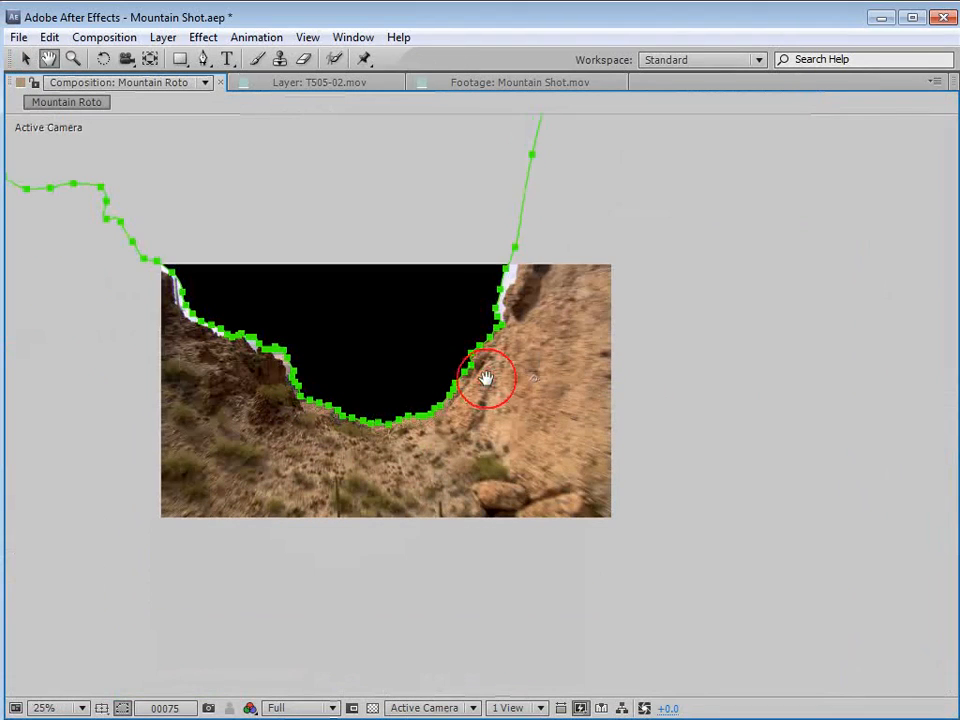
key(period)
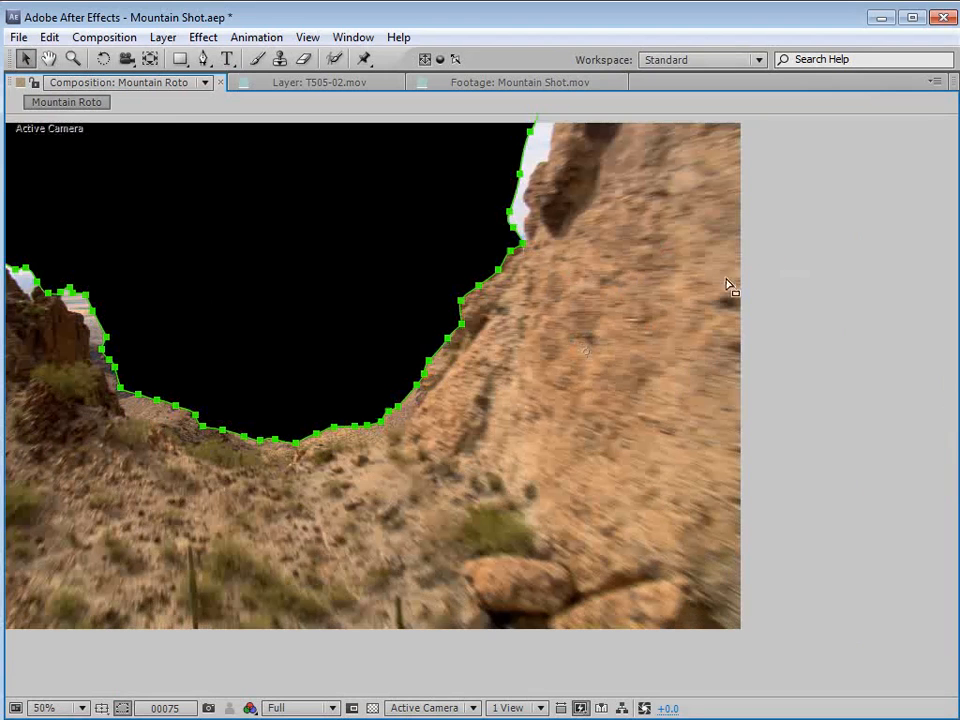
click(650, 252)
drag(538, 161, 508, 270)
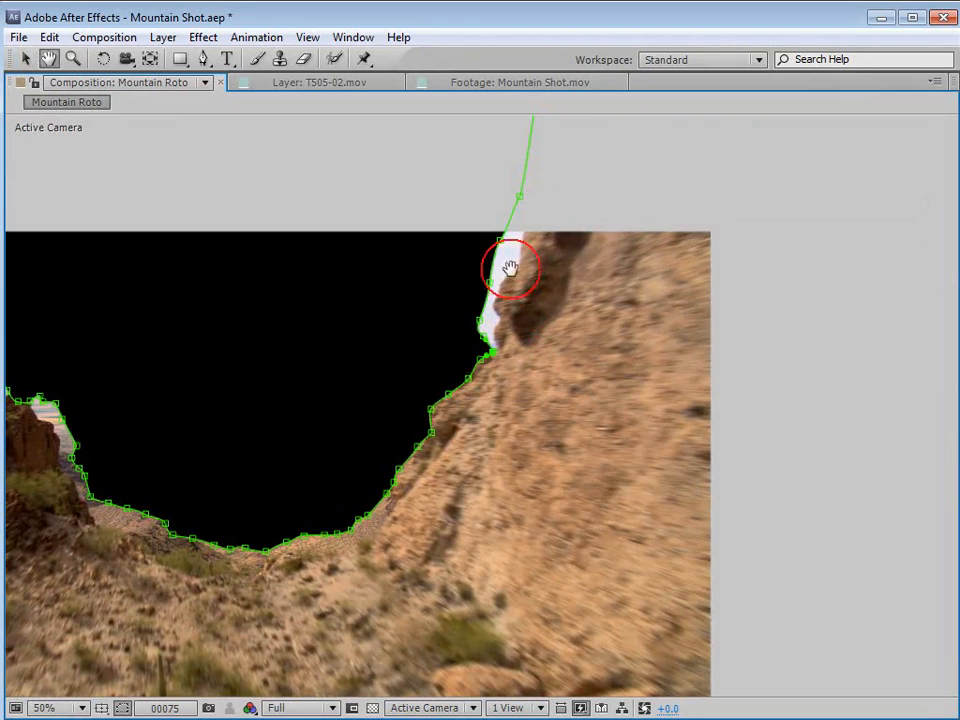
drag(427, 165, 535, 330)
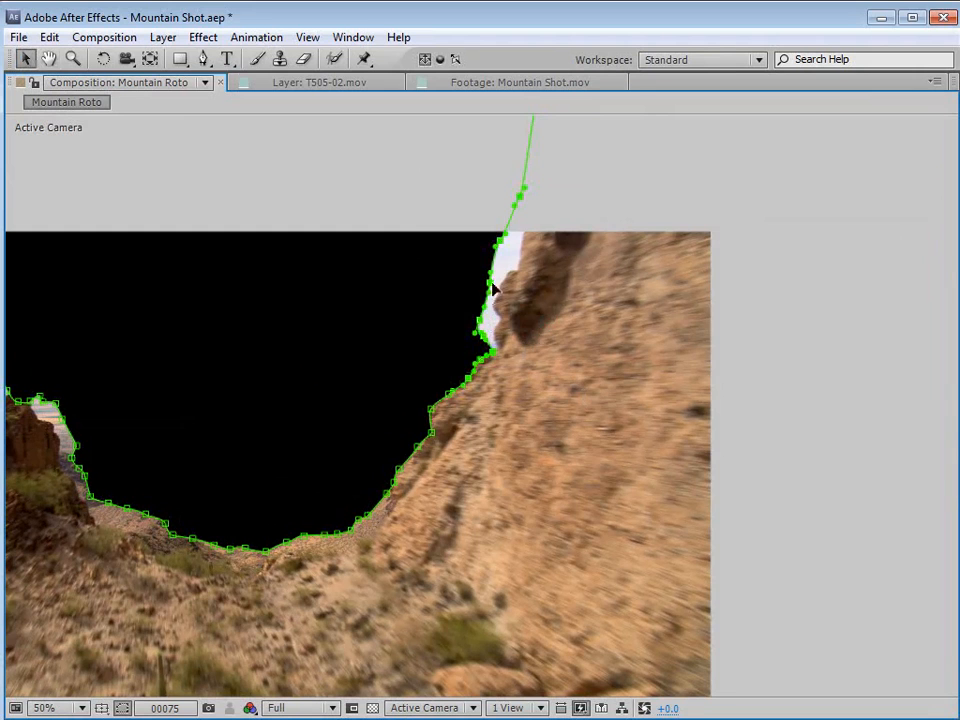
drag(493, 289, 518, 282)
At frame 75, shift the mask points along the left ridge inward to cover the leftover sky and meet the rock edge.
key(h)
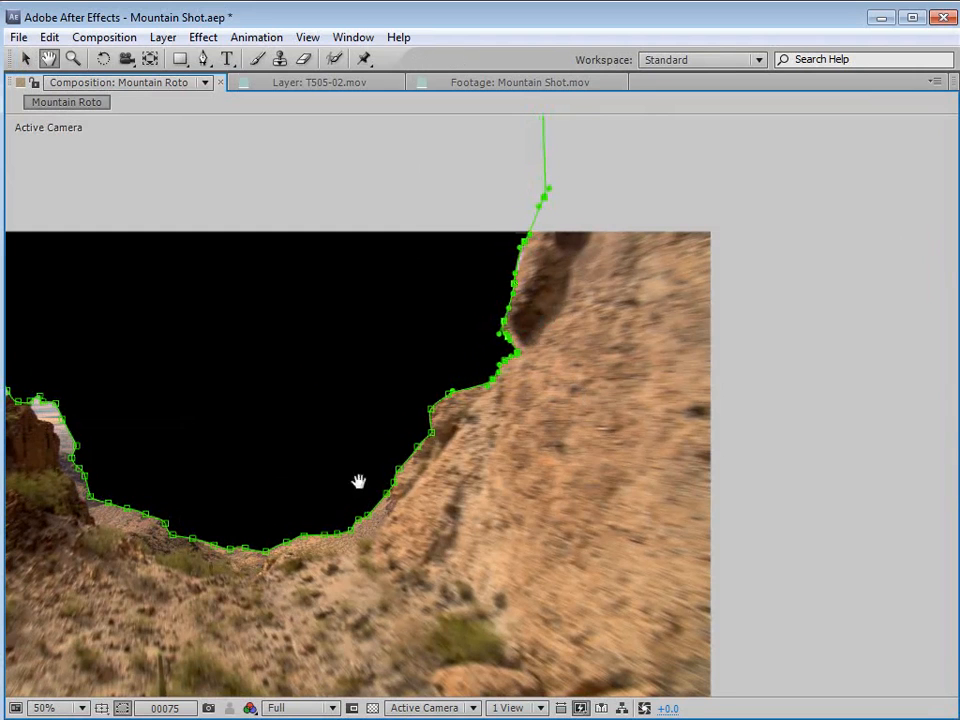
drag(358, 482, 407, 399)
key(v)
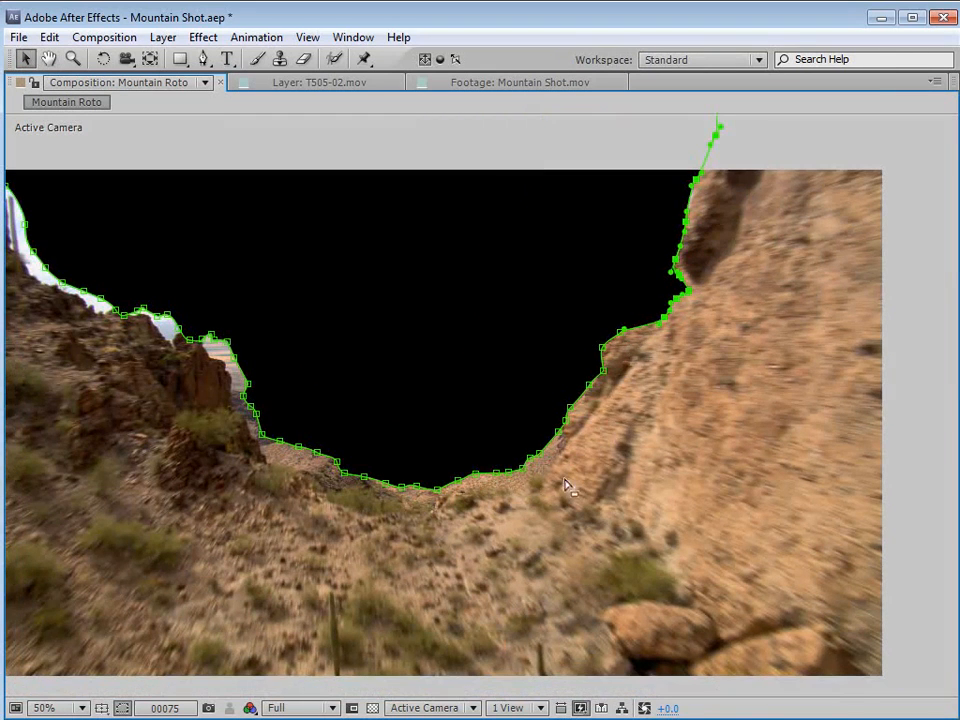
key(h)
drag(239, 386, 422, 413)
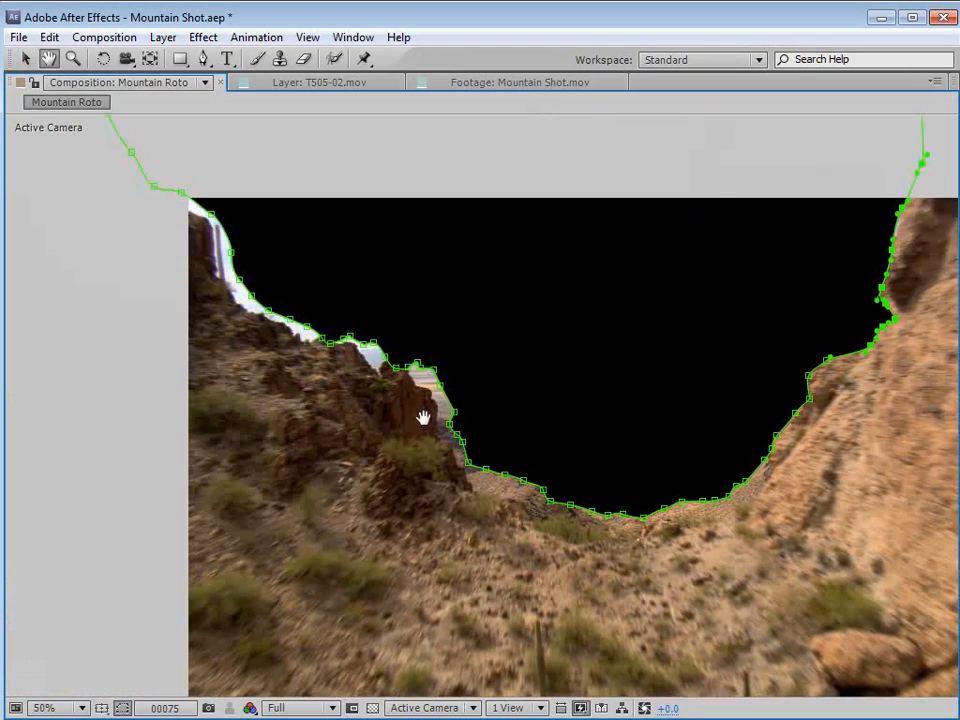
key(v)
drag(611, 150, 79, 560)
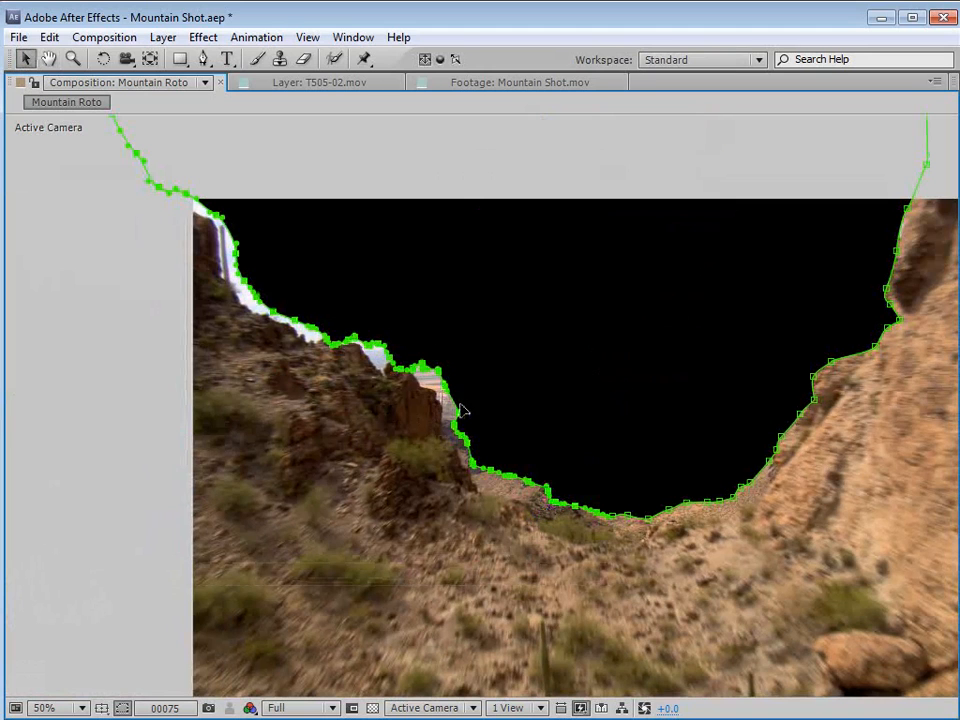
drag(462, 421, 439, 425)
Select the mask points along the valley floor and nudge them slightly down.
click(782, 545)
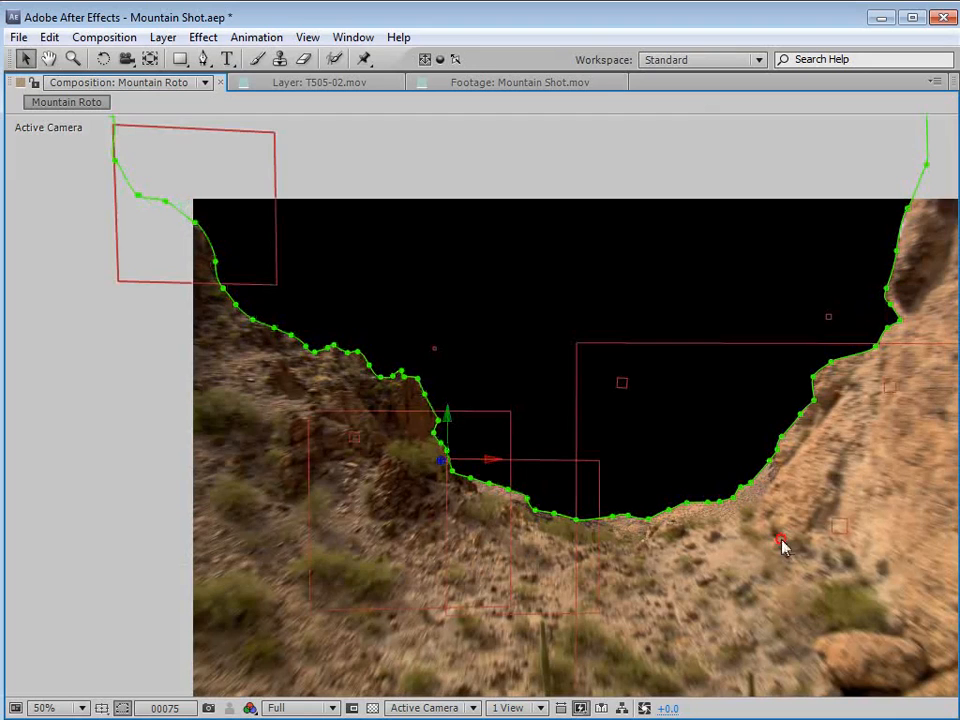
click(778, 458)
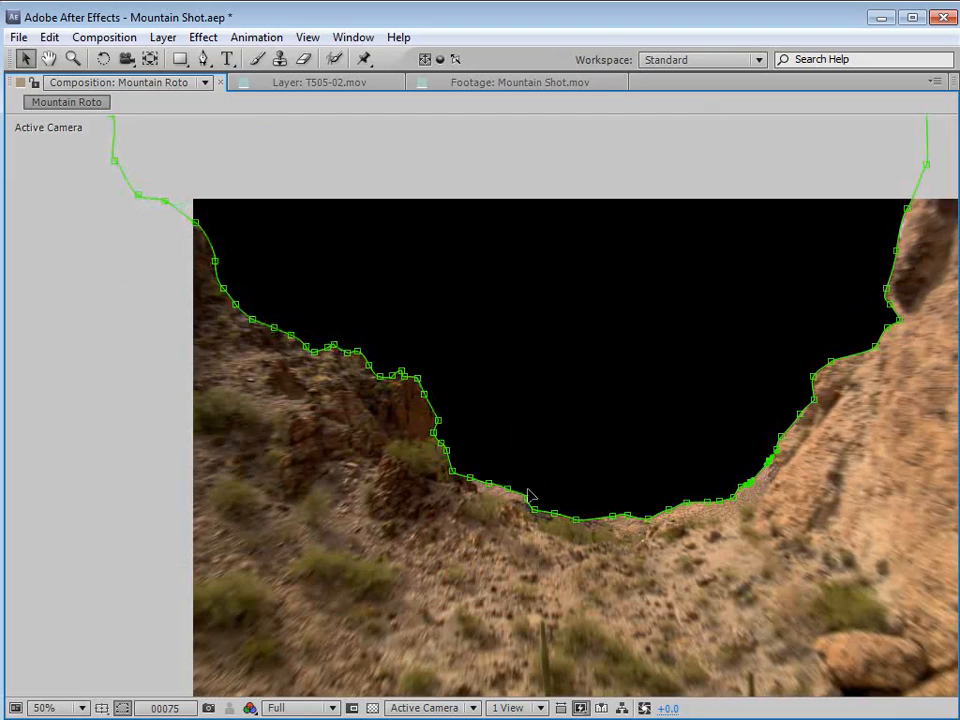
drag(449, 596, 765, 431)
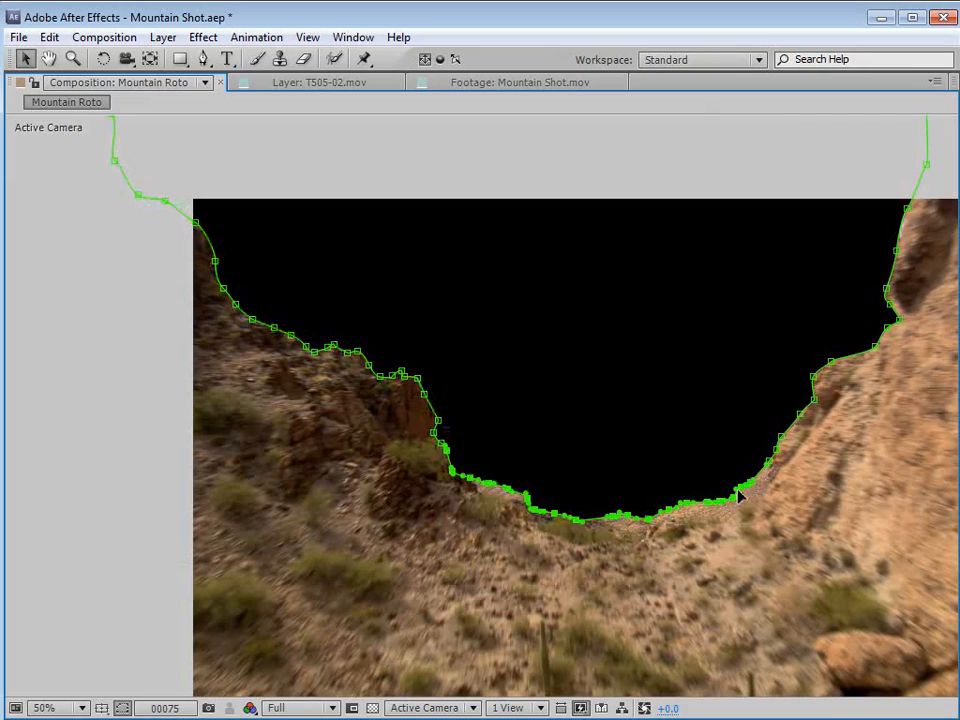
drag(740, 498, 740, 503)
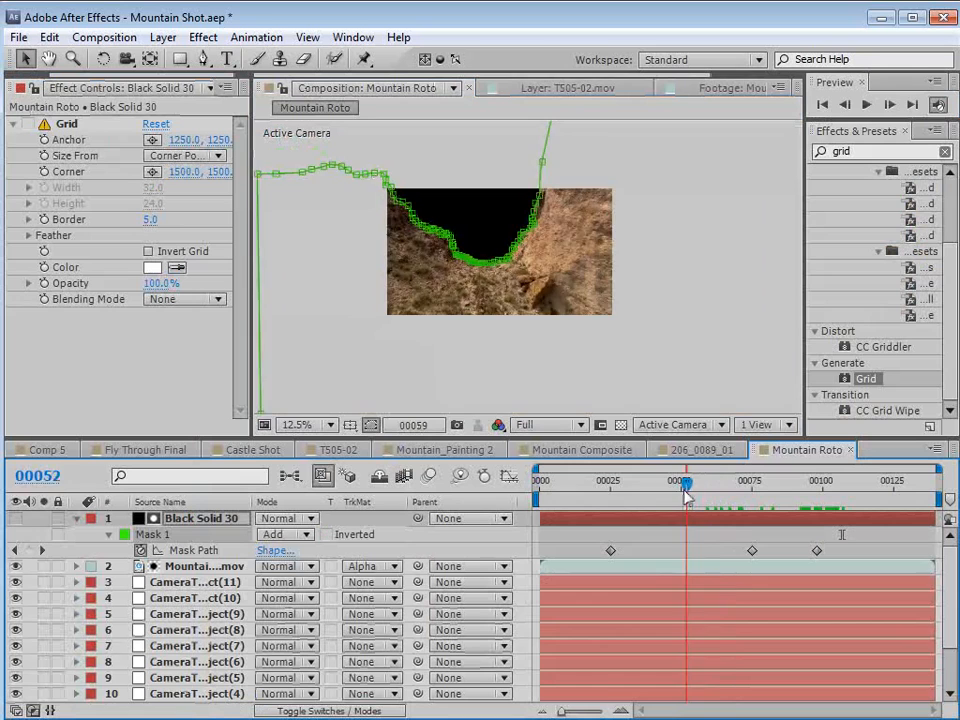
At frame 0, duplicate the Mountain Shot.mov layer and bring the copy to the top of the layer stack.
drag(686, 482, 545, 482)
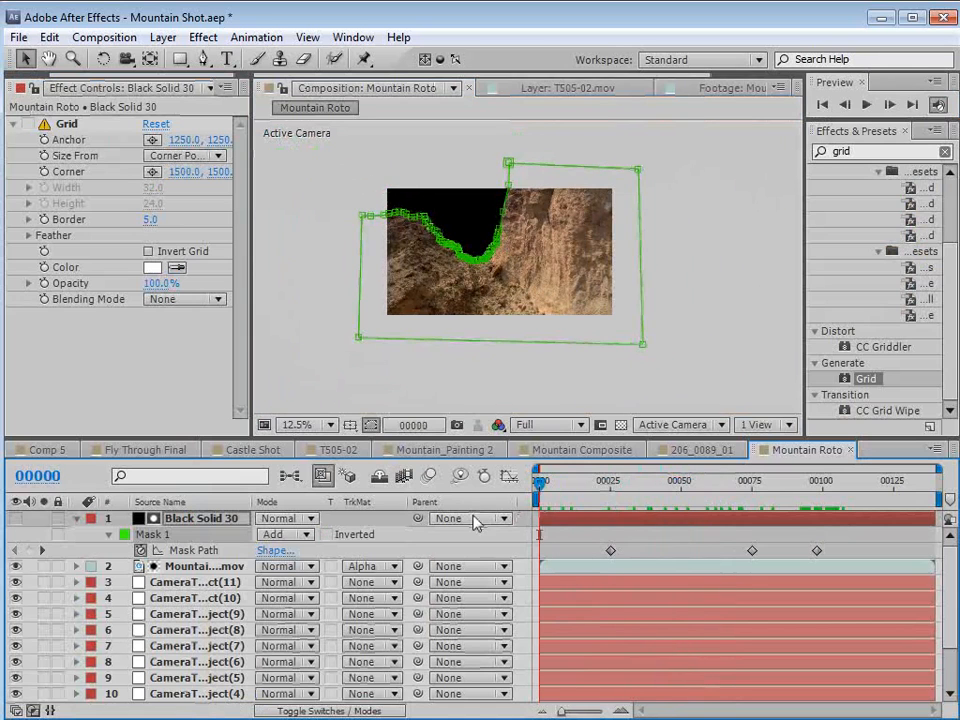
click(541, 533)
scroll(499, 309, up, 1)
key(space)
drag(450, 226, 506, 275)
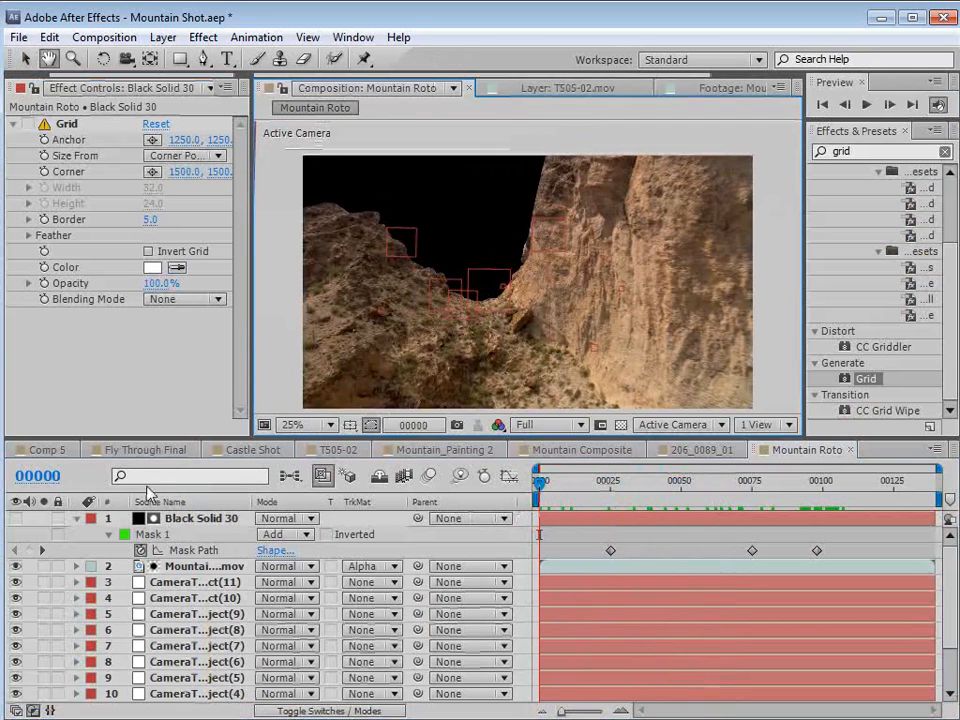
click(76, 518)
click(175, 534)
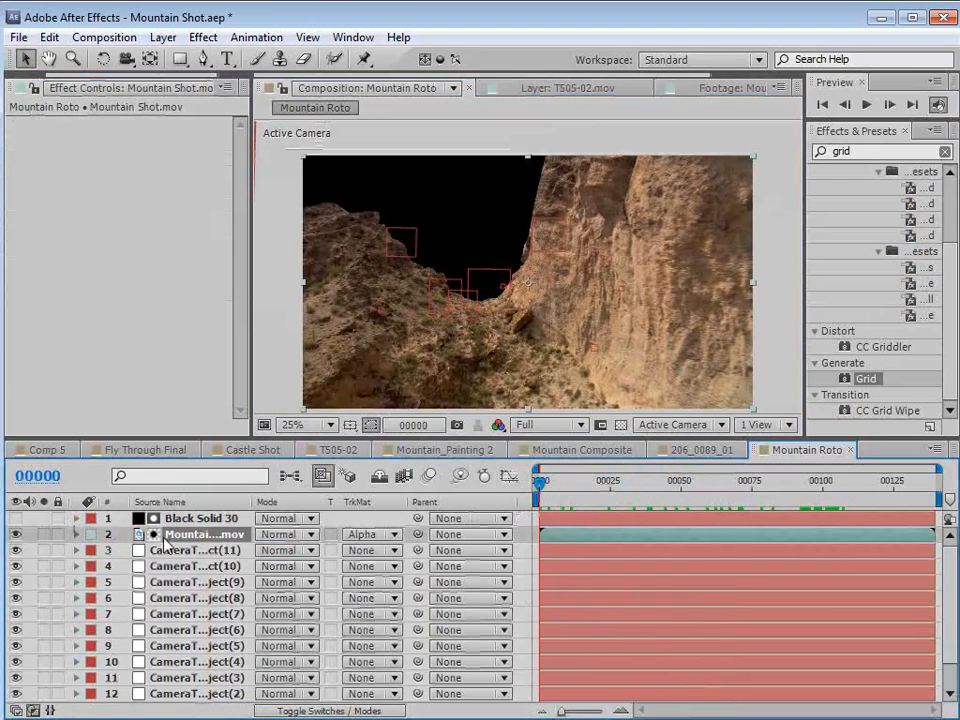
key(ctrl+d)
key(ctrl+shift+bracketright)
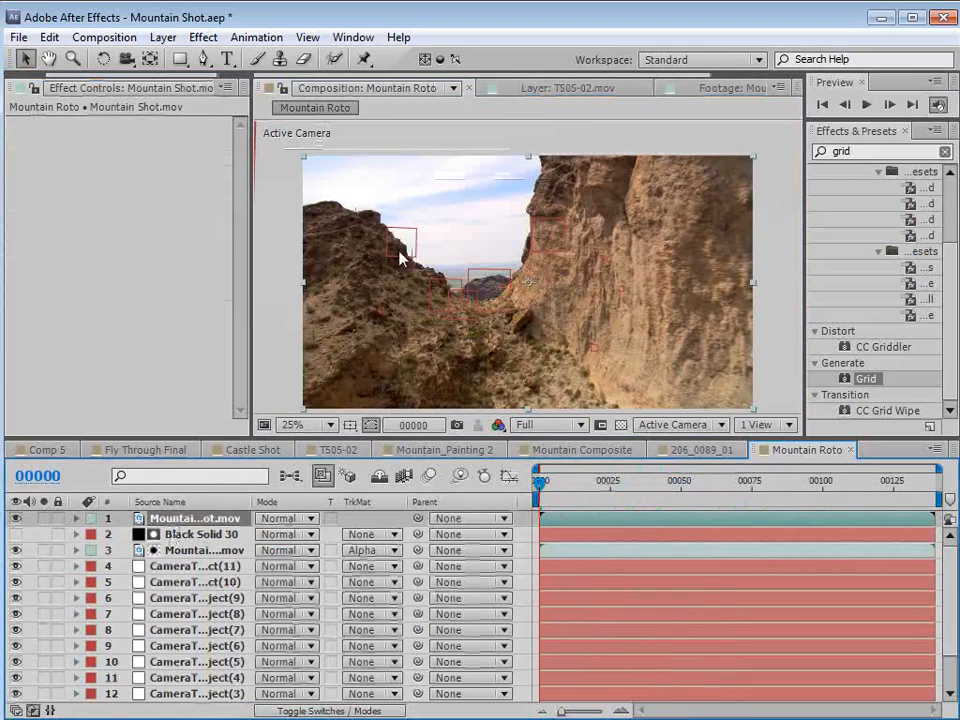
Examine the left ridge's edge against the sky up close in the duplicated footage.
key(grave)
scroll(418, 274, up, 1)
key(space)
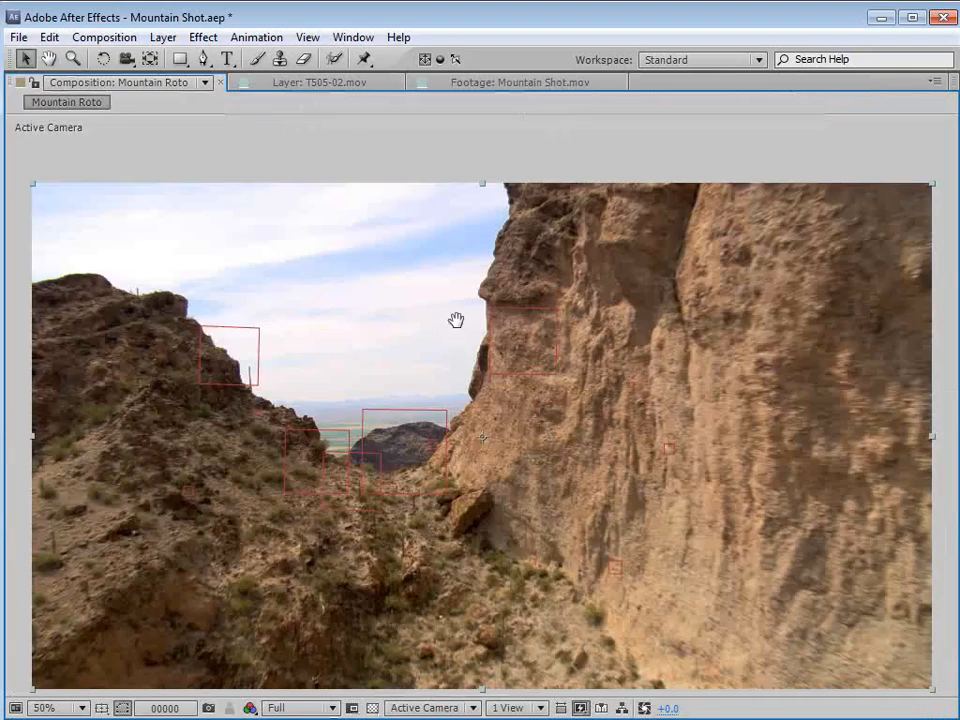
drag(174, 238, 285, 281)
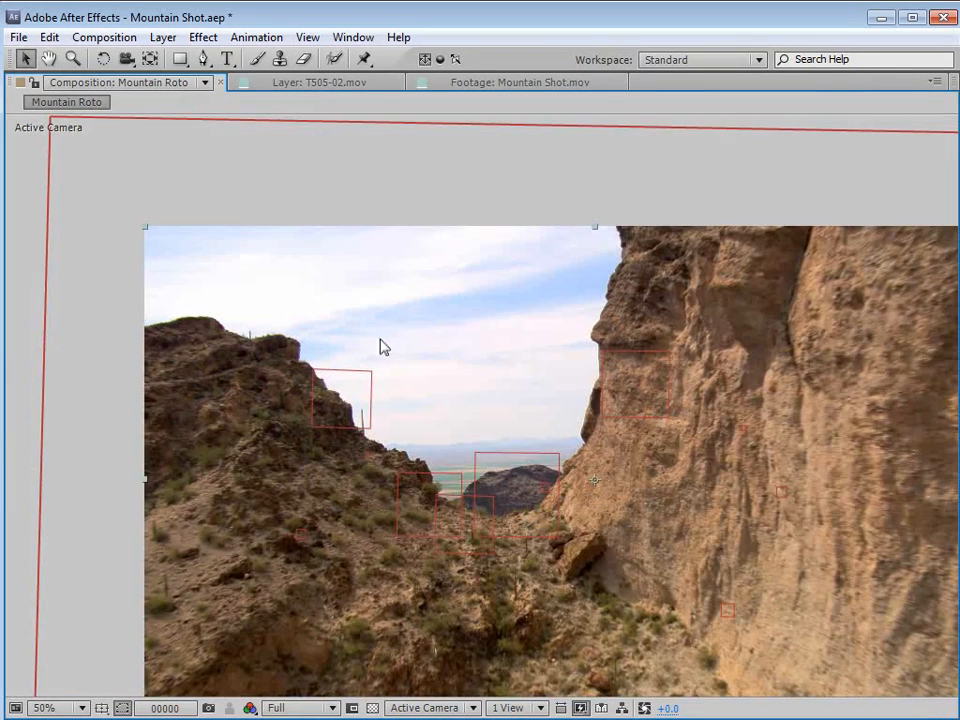
scroll(380, 347, up, 4)
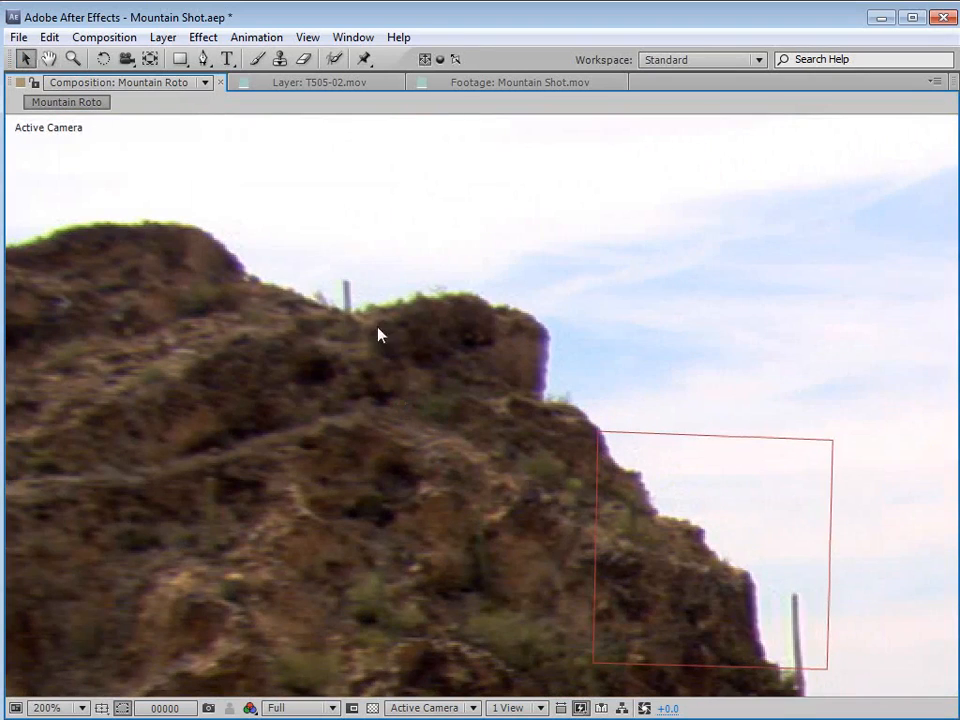
scroll(639, 506, down, 4)
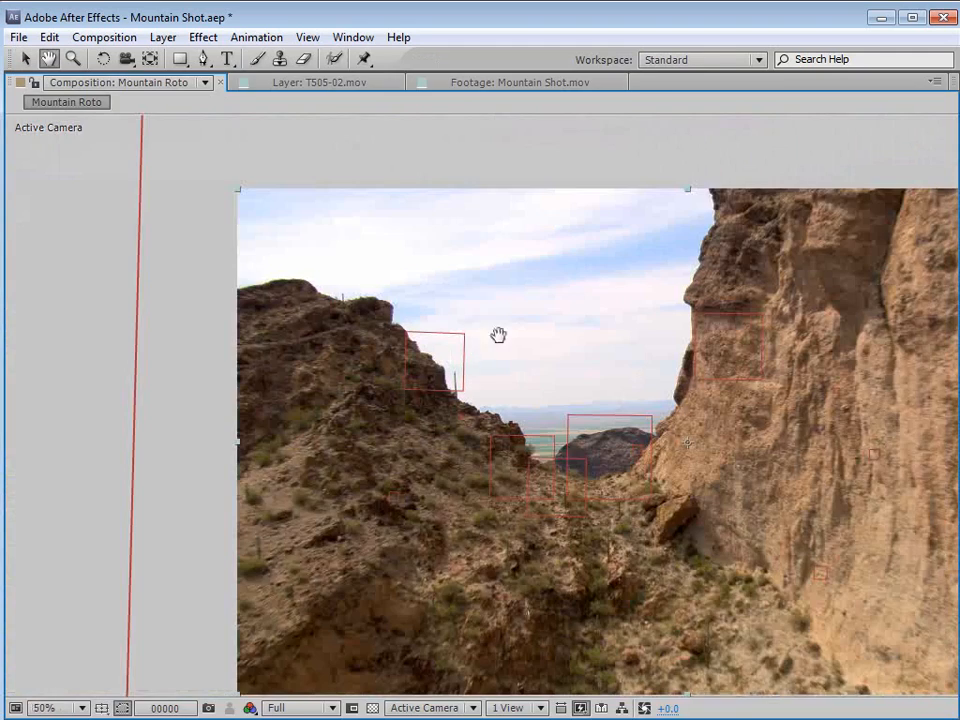
key(grave)
Apply the Luma Key effect to the duplicated Mountain Shot.mov with Key Type set to Key Out Brighter.
click(203, 37)
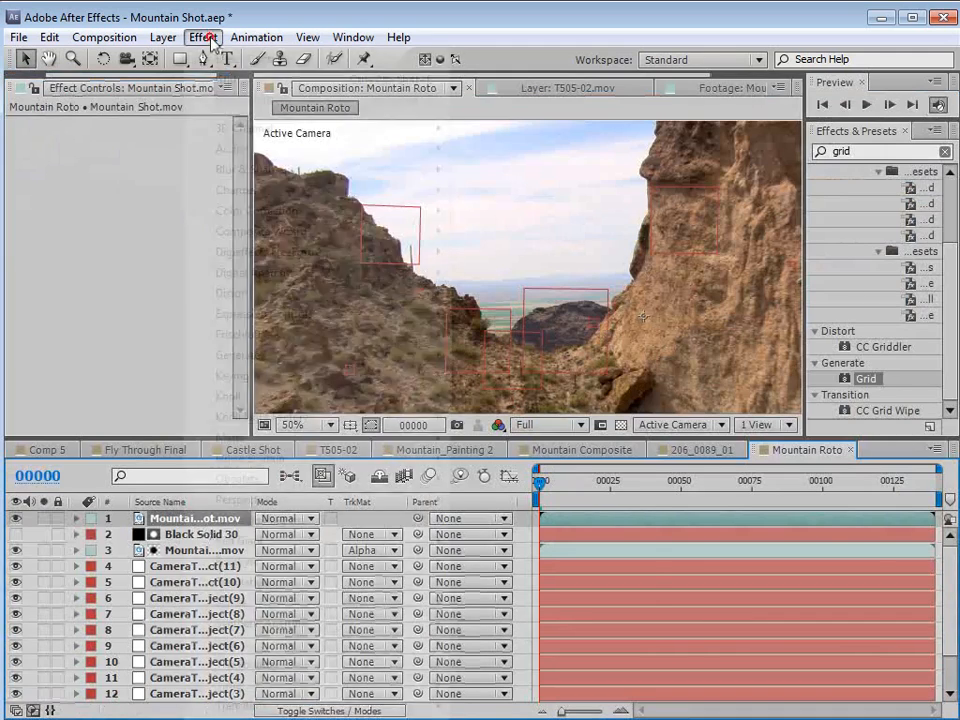
mouse_move(257, 375)
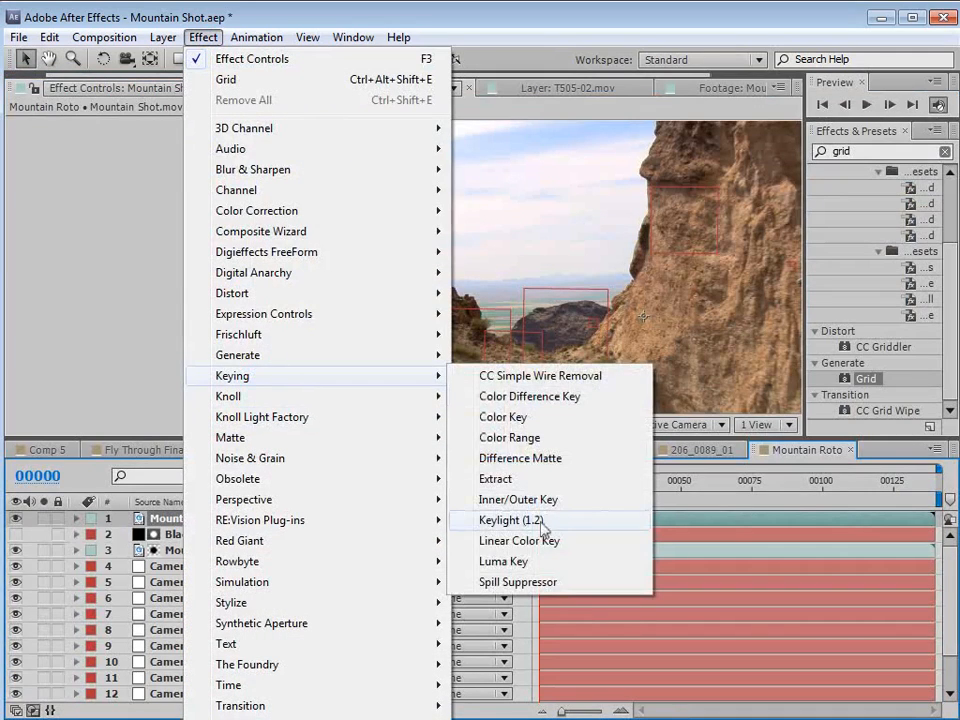
click(514, 562)
click(189, 141)
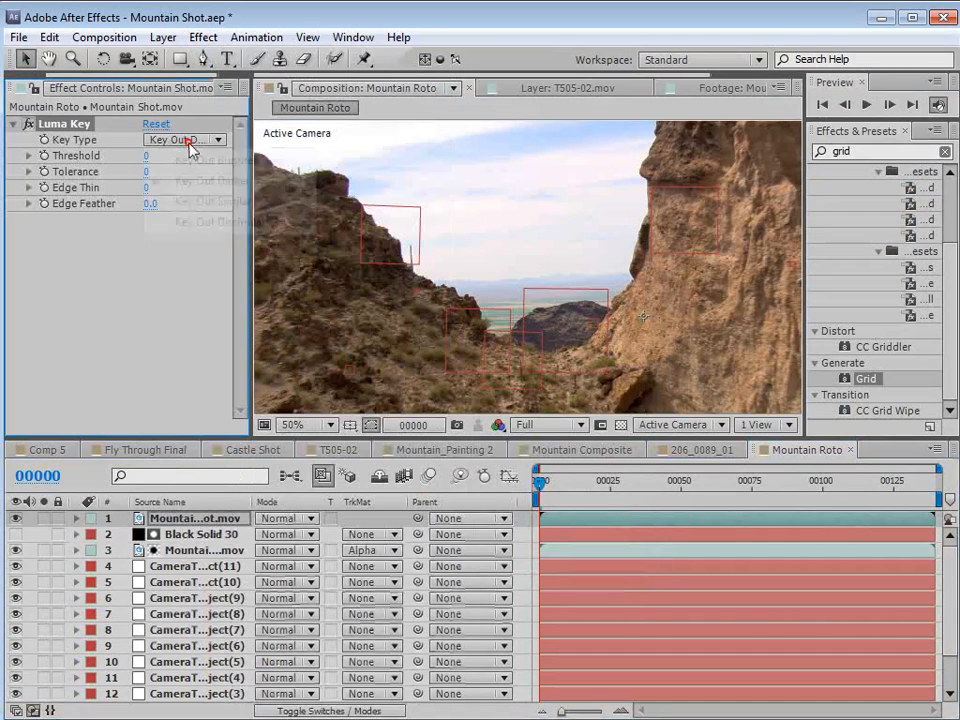
click(220, 162)
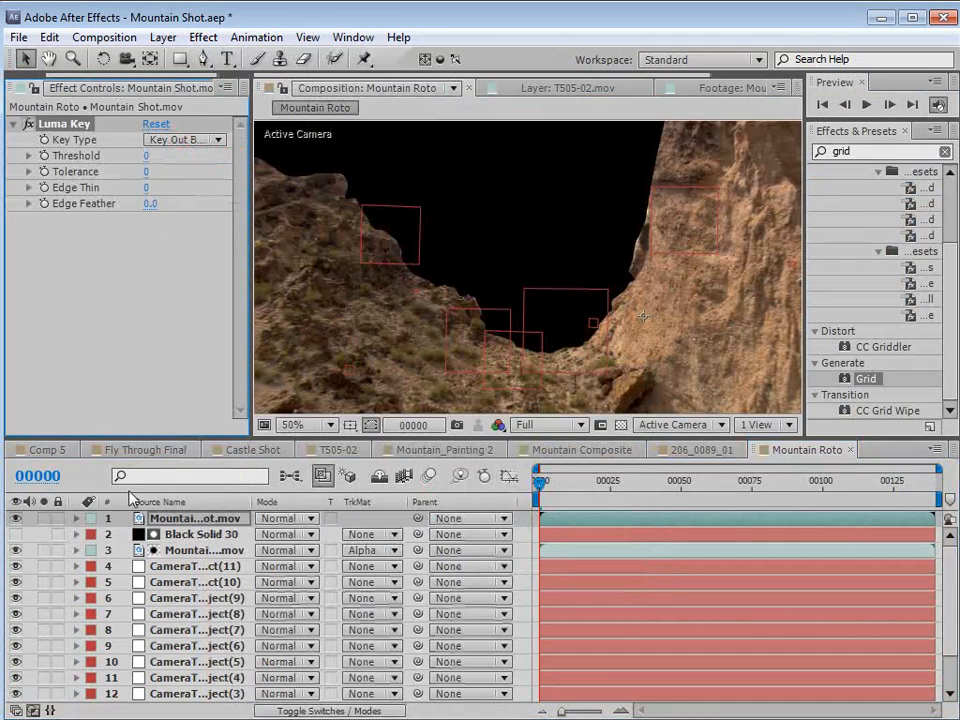
Solo the duplicated footage layer and show the transparency grid.
click(42, 518)
click(620, 425)
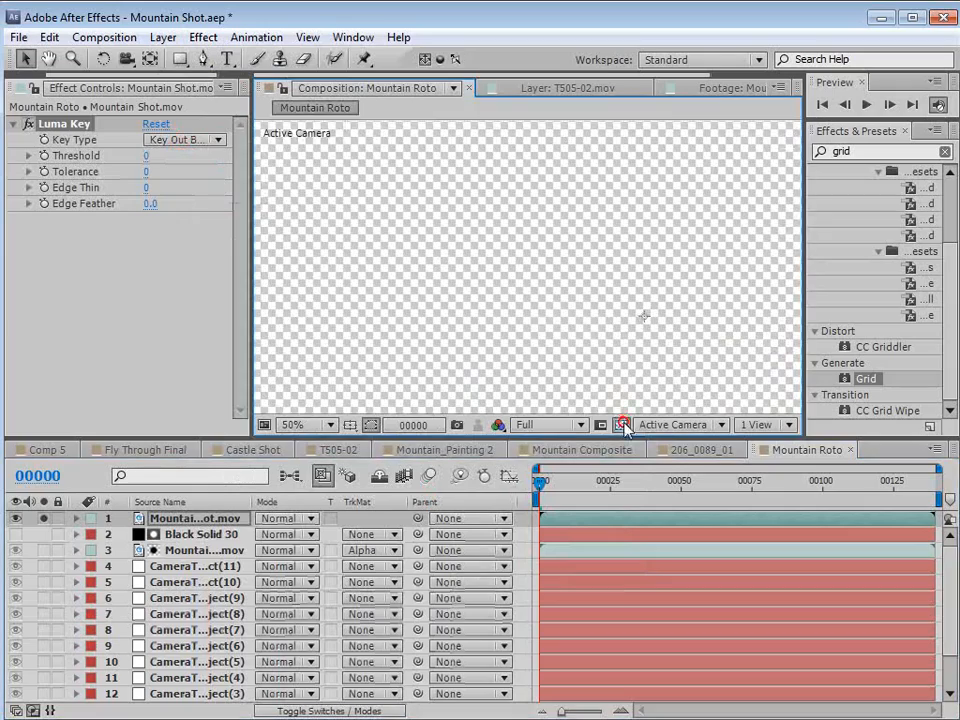
scroll(508, 294, down, 2)
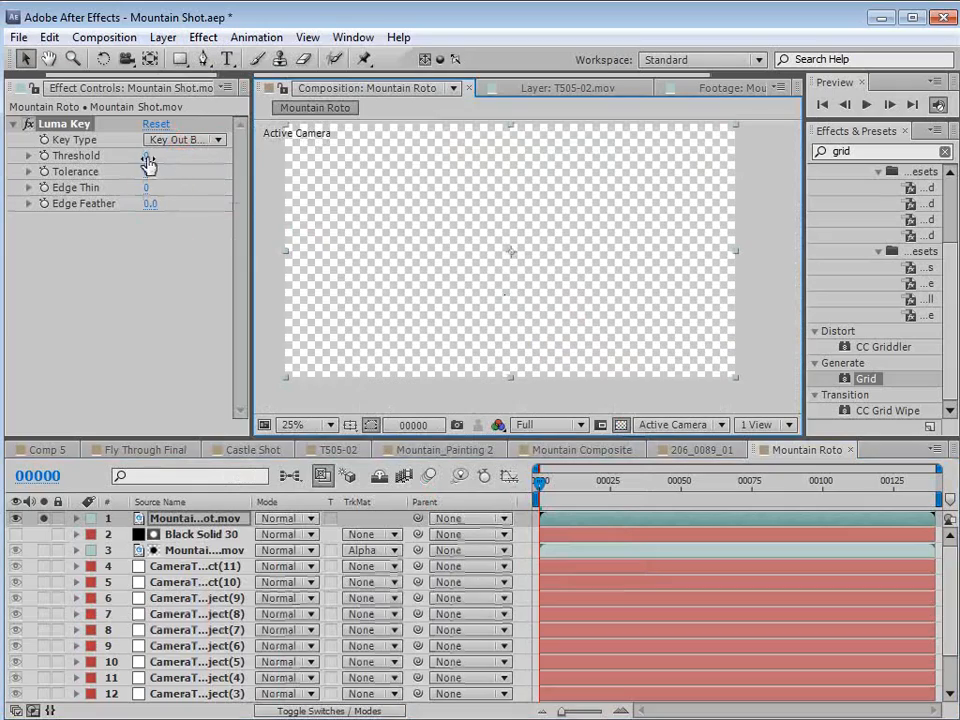
Set the Luma Key Threshold to 214, judging the key along the ridge and horizon.
drag(148, 164, 364, 159)
key(space)
drag(417, 204, 546, 281)
scroll(546, 281, up, 1)
drag(481, 319, 486, 315)
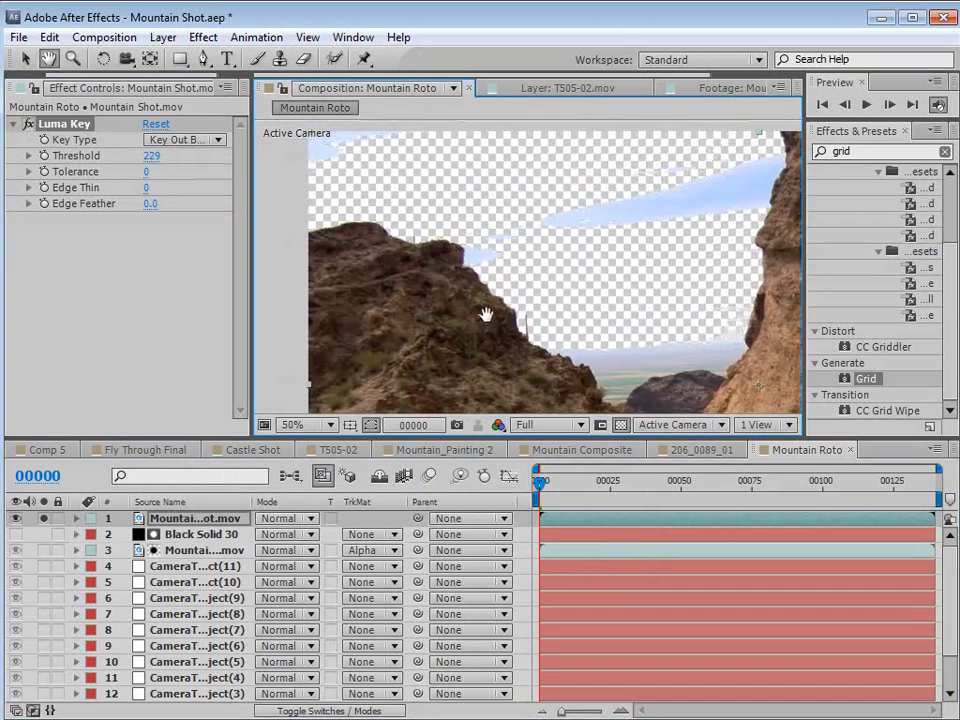
scroll(510, 251, up, 2)
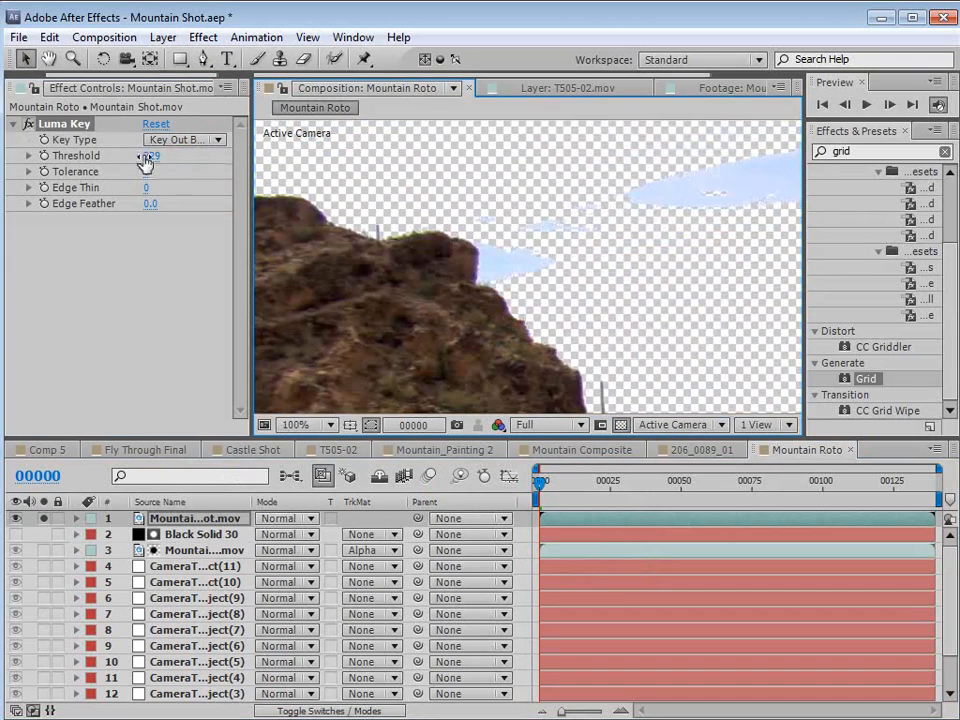
drag(146, 164, 142, 157)
key(space)
drag(636, 306, 401, 259)
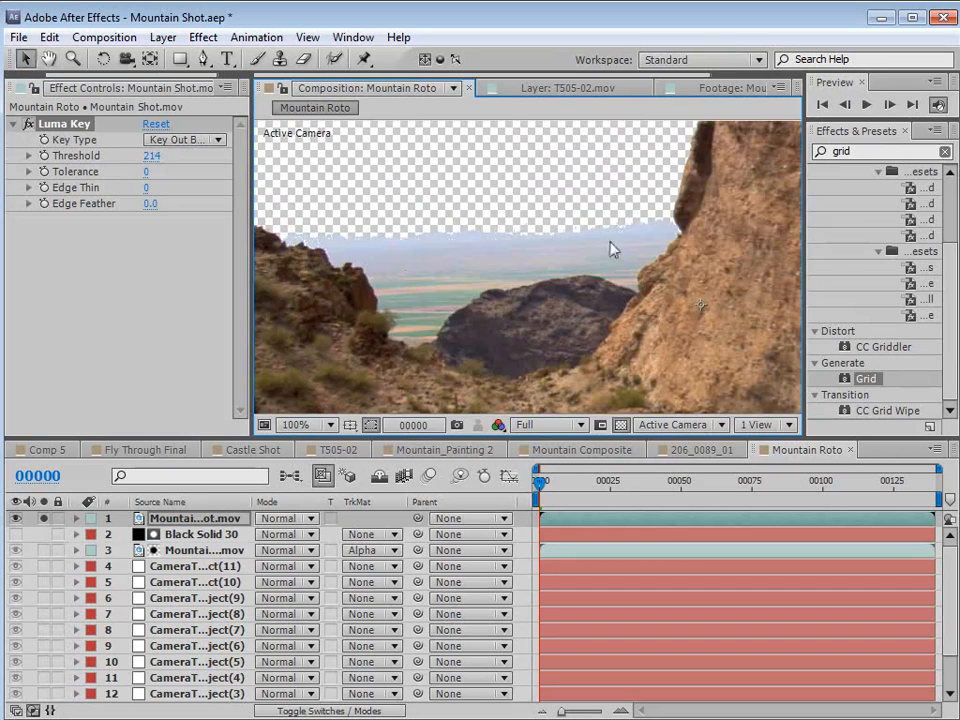
Add a Color Key effect keyed to the remaining blue sky beside the right cliff, with Color Tolerance 64.
key(space)
drag(371, 276, 484, 372)
scroll(486, 289, down, 1)
drag(580, 235, 500, 248)
key(space)
click(205, 37)
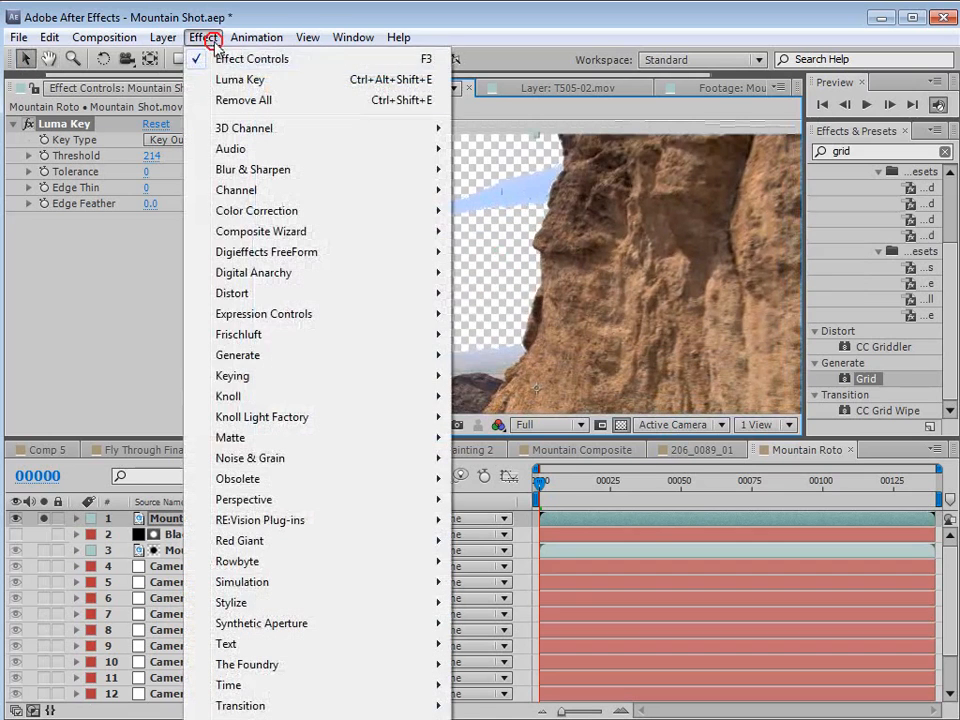
mouse_move(249, 377)
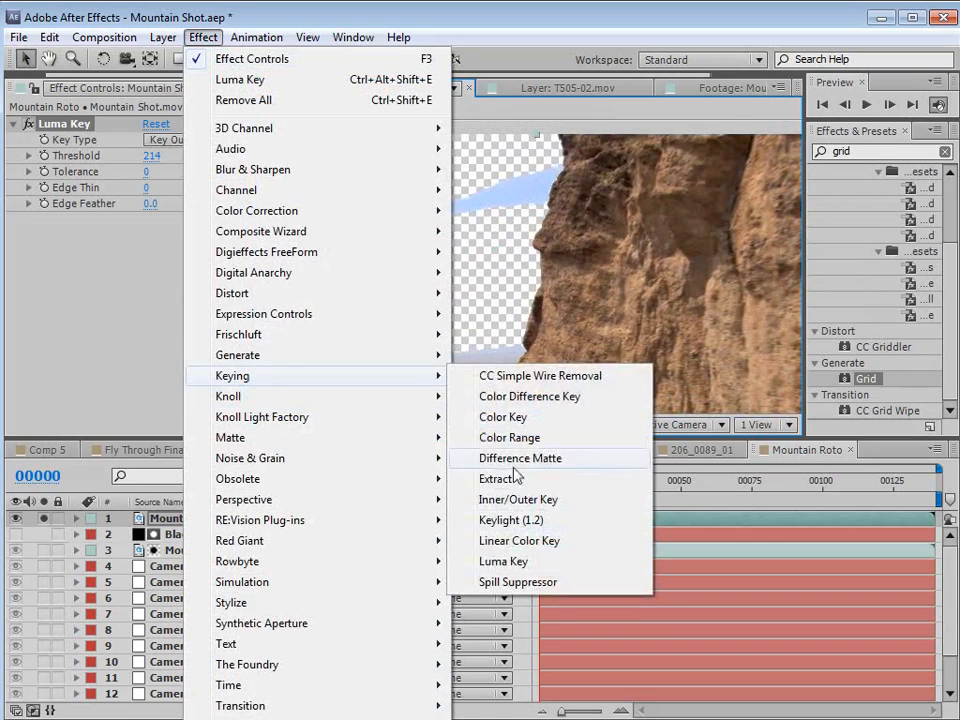
click(508, 418)
click(177, 235)
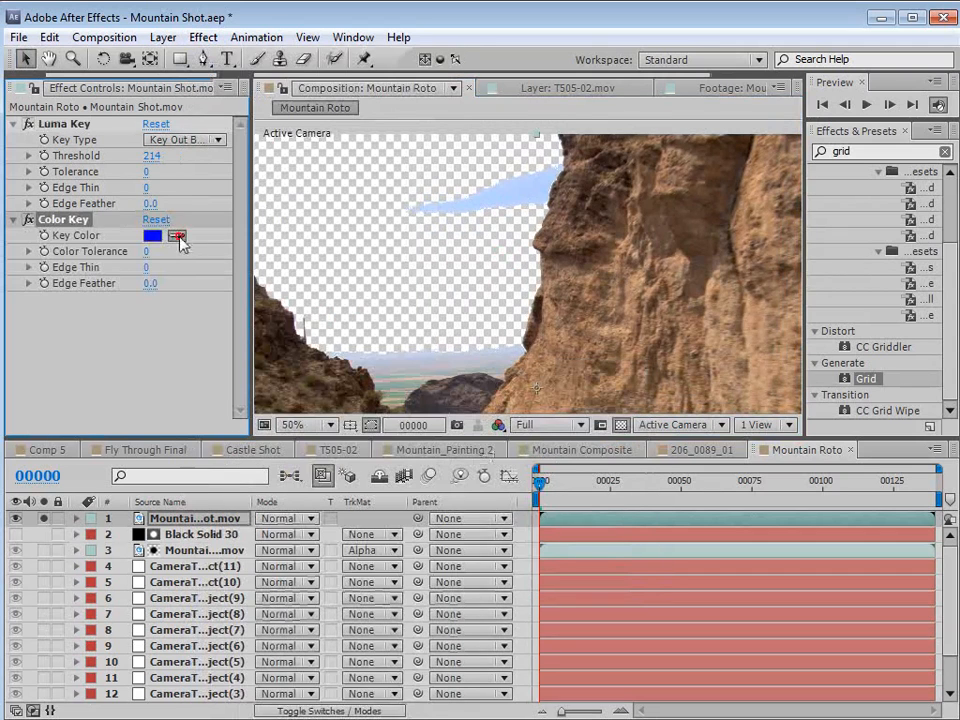
click(514, 186)
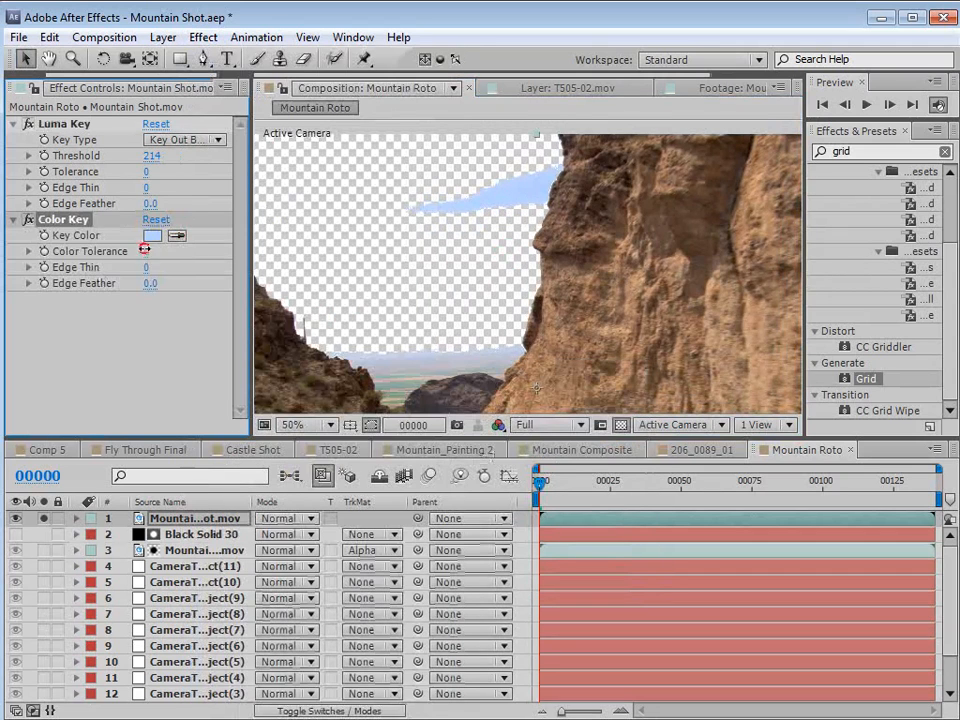
drag(145, 249, 198, 246)
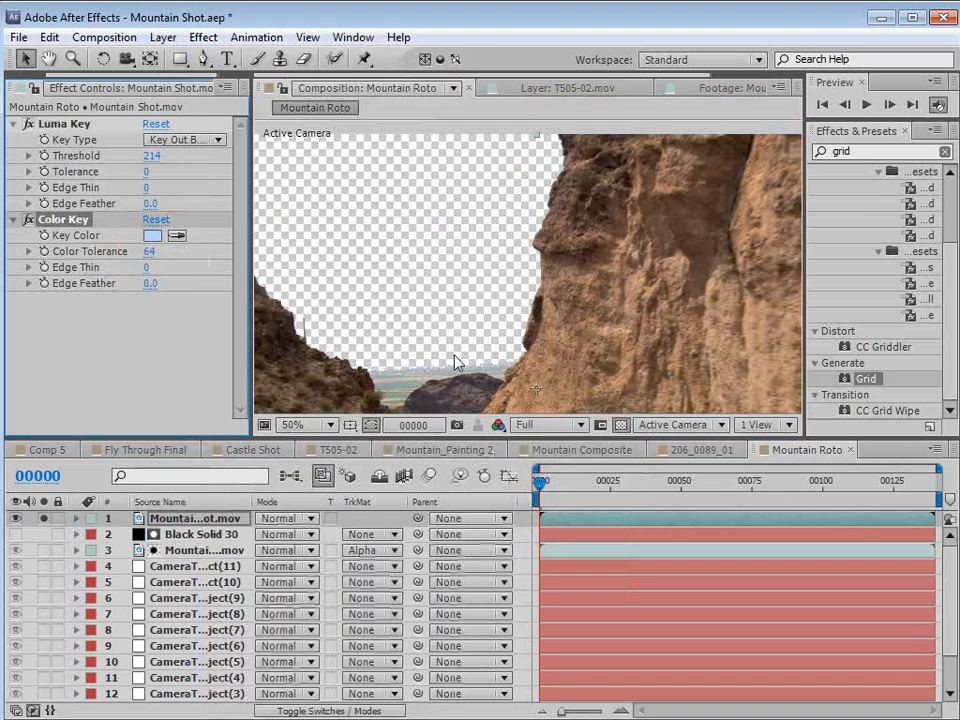
Set Edge Feather to 1.0 on both the Color Key and Luma Key effects.
scroll(455, 362, up, 1)
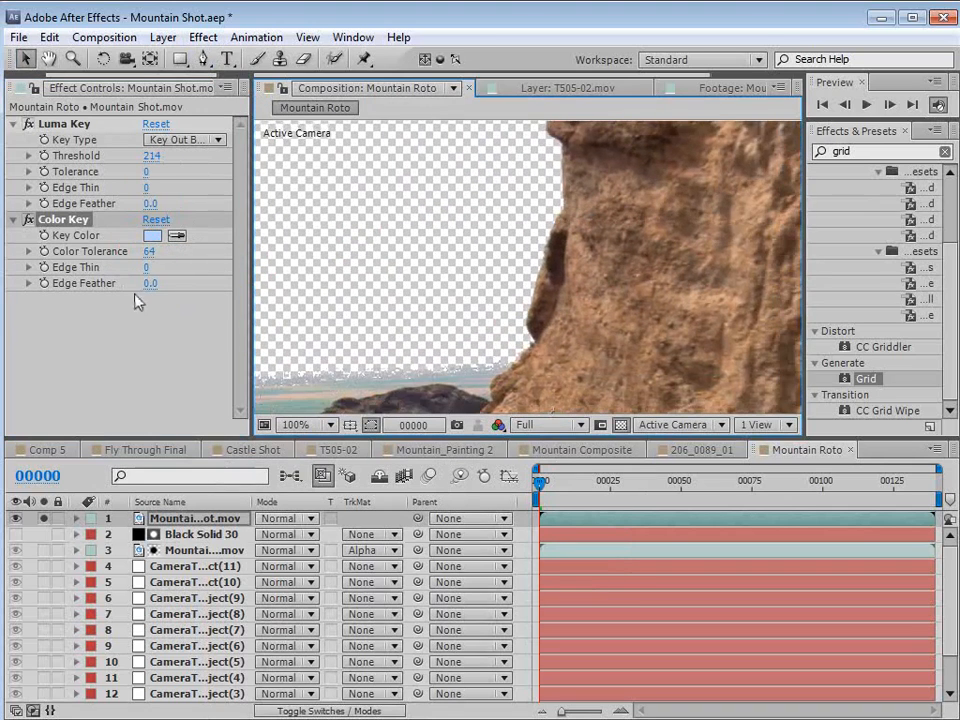
click(145, 284)
text(1)
click(150, 205)
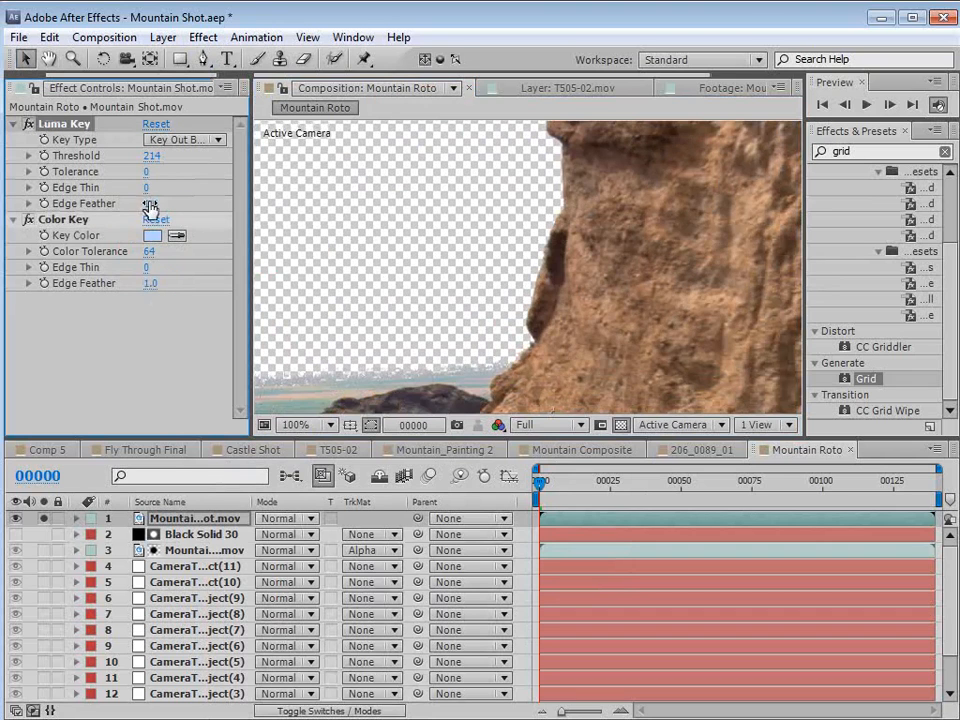
Scrub to frame 60 and check how the combined keys hold along the rocks and horizon.
key(h)
scroll(591, 298, down, 1)
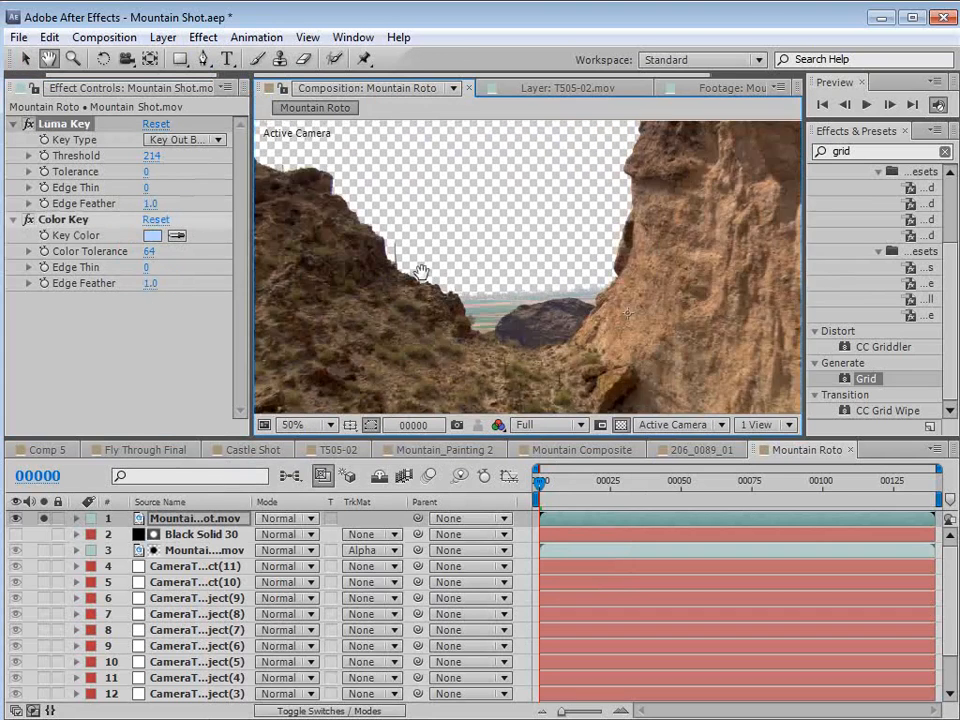
drag(557, 489, 708, 498)
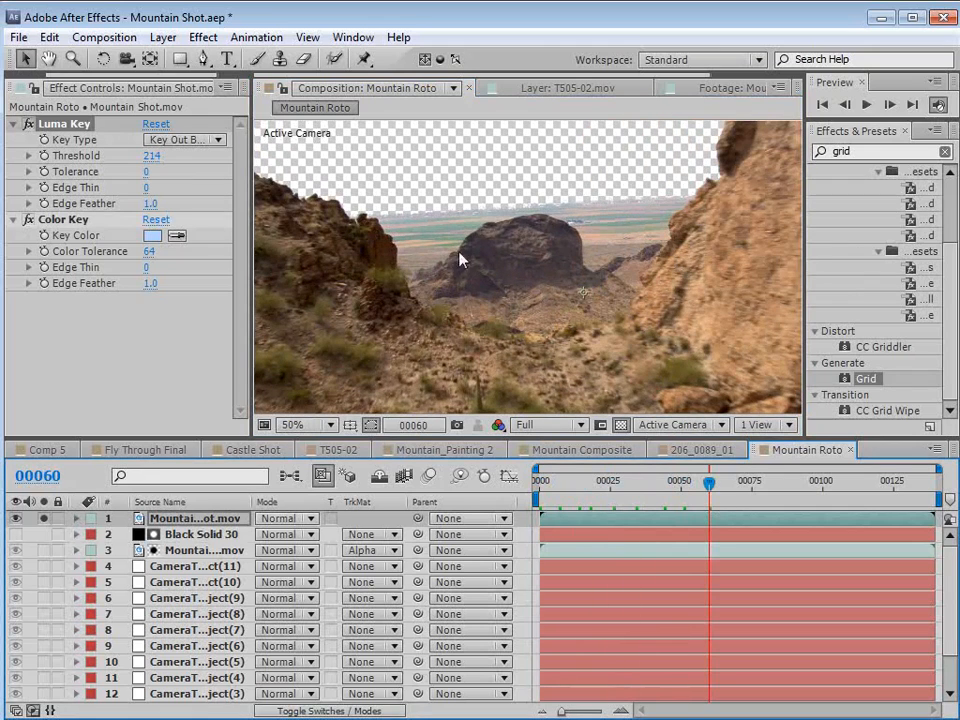
scroll(460, 260, down, 1)
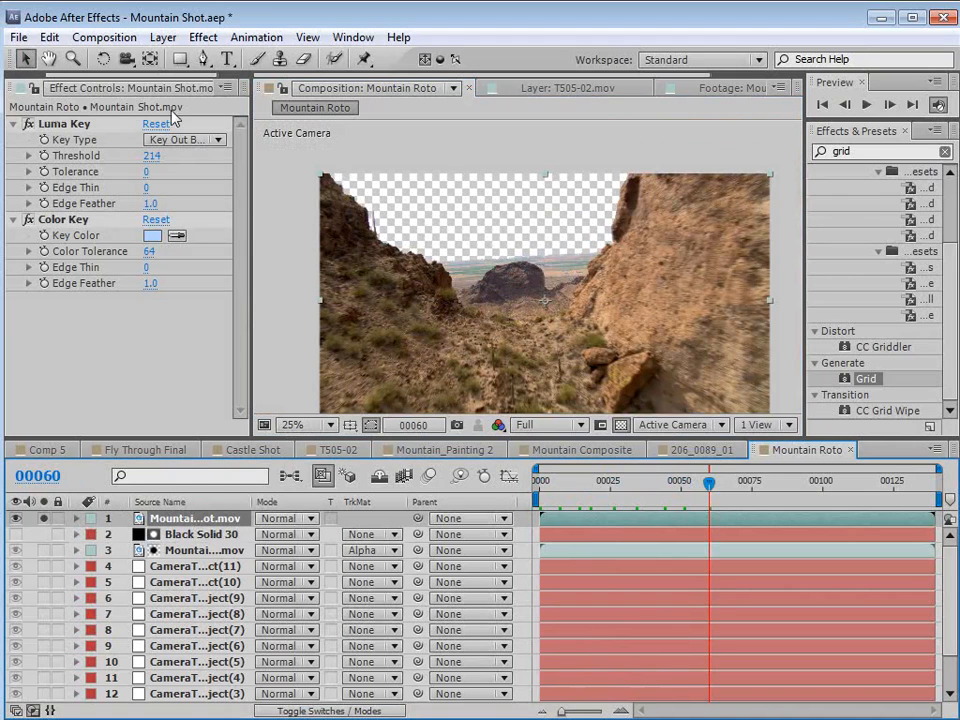
At frame 0, begin a Pen tool mask on the keyed duplicate, running from beyond the left frame edge along the horizon gap into the right cliff.
click(203, 58)
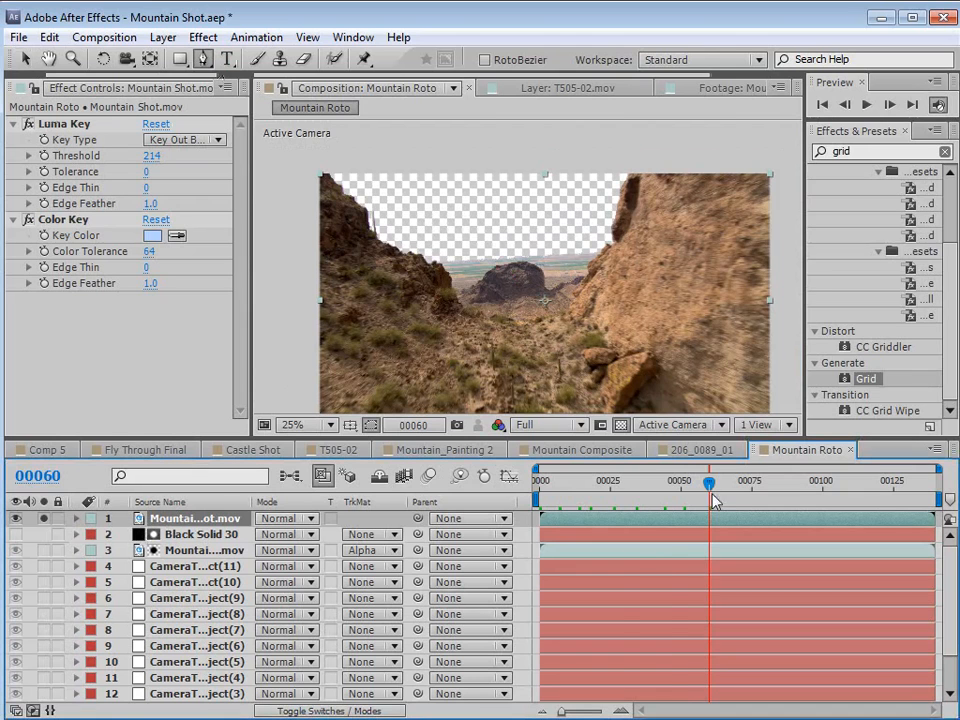
drag(709, 484, 519, 513)
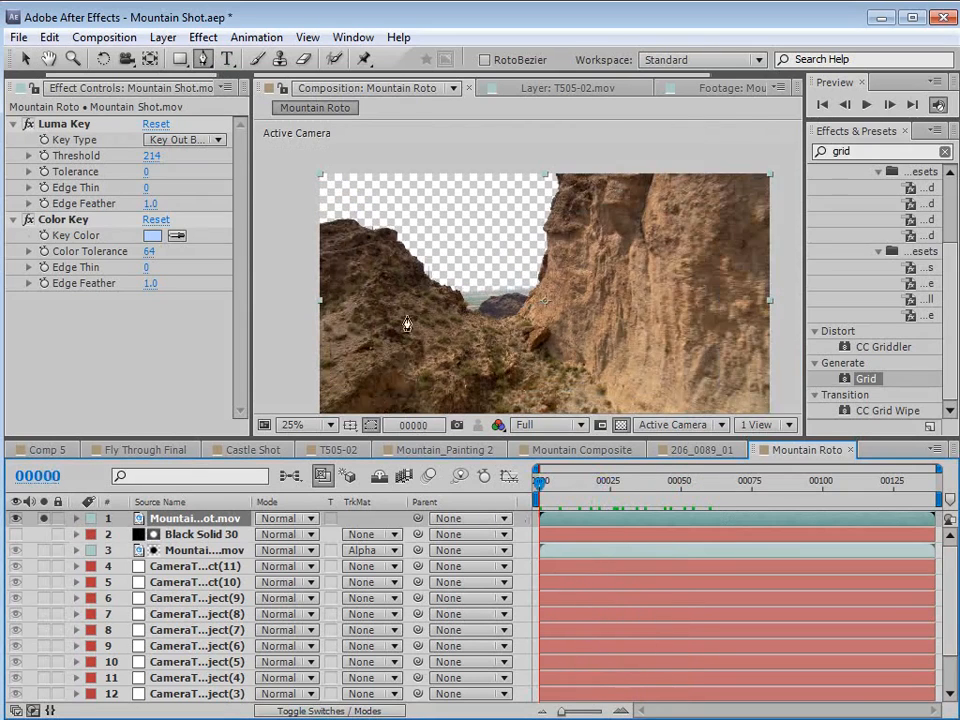
scroll(407, 323, up, 2)
scroll(586, 251, down, 2)
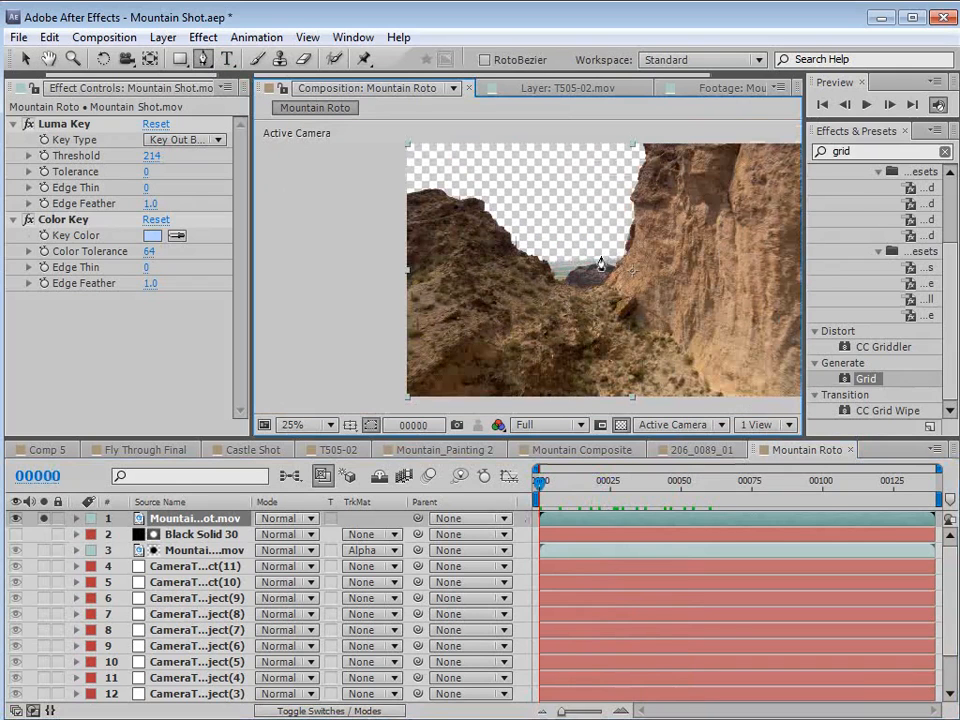
drag(365, 274, 660, 252)
click(679, 242)
drag(726, 272, 596, 281)
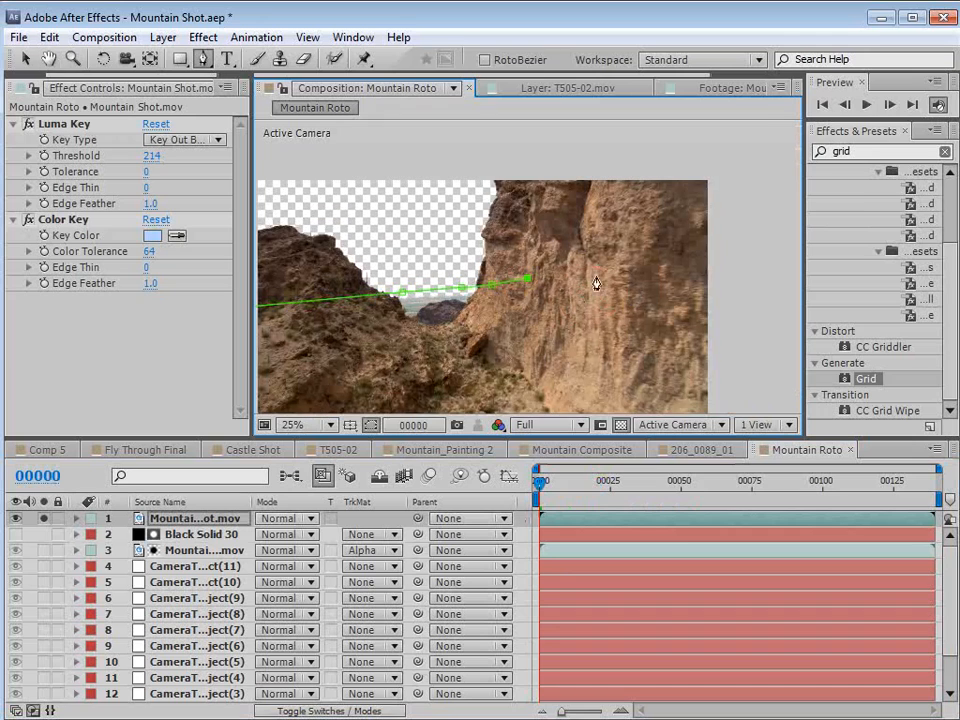
Carry the mask past the right frame edge, loop it well above the frame, and close it at its starting point.
click(726, 250)
scroll(640, 265, down, 1)
click(661, 176)
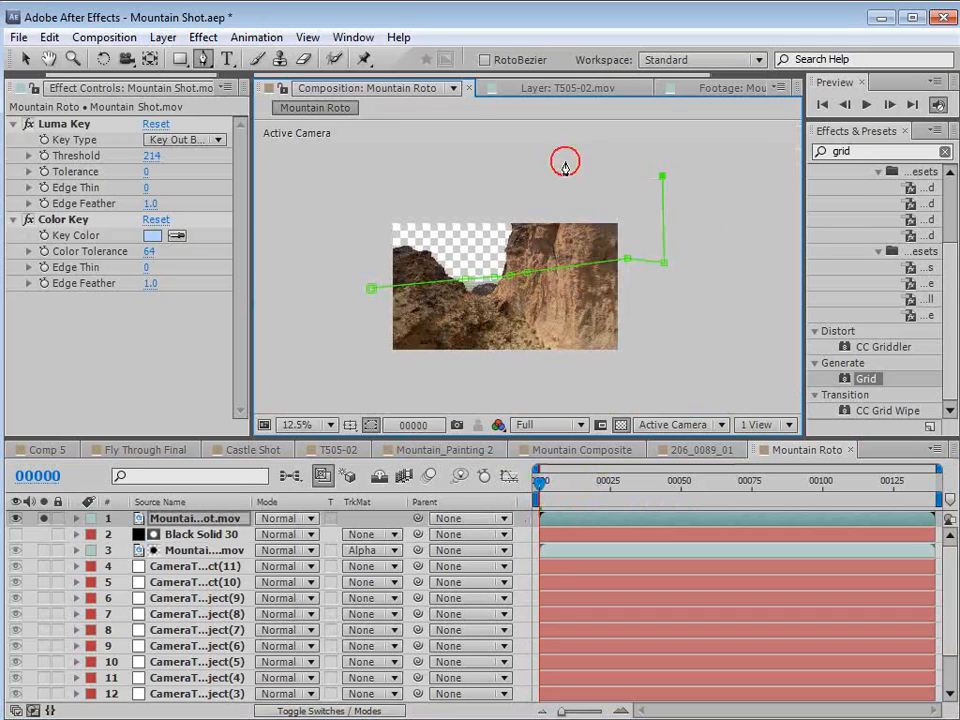
click(527, 157)
click(350, 154)
click(303, 207)
click(322, 261)
click(372, 289)
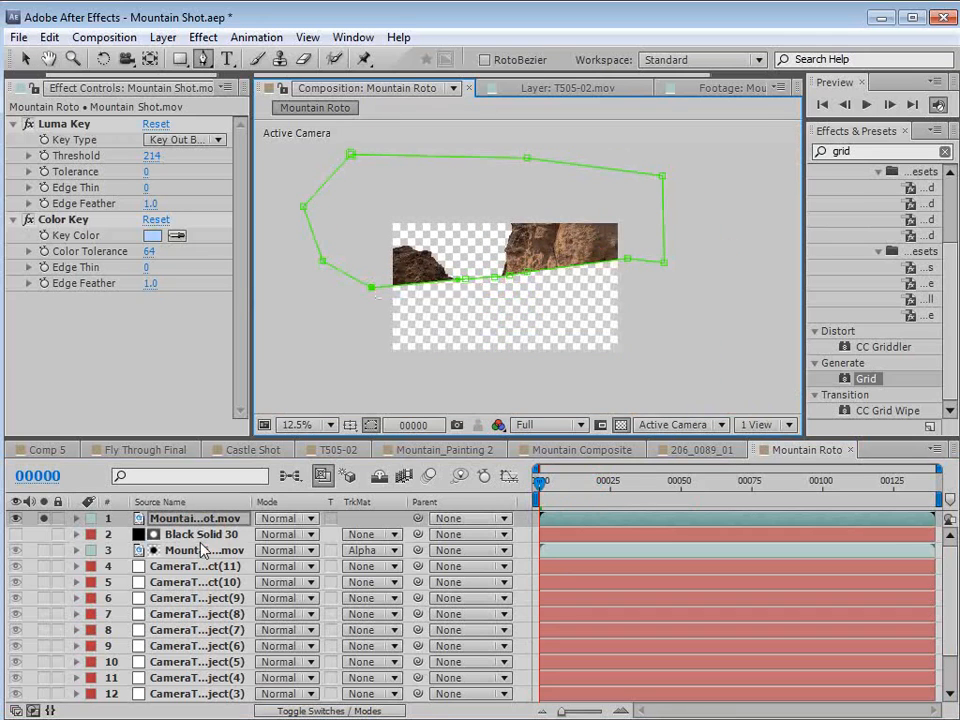
Change the new mask's outline color to red (FF0000).
key(m)
click(311, 596)
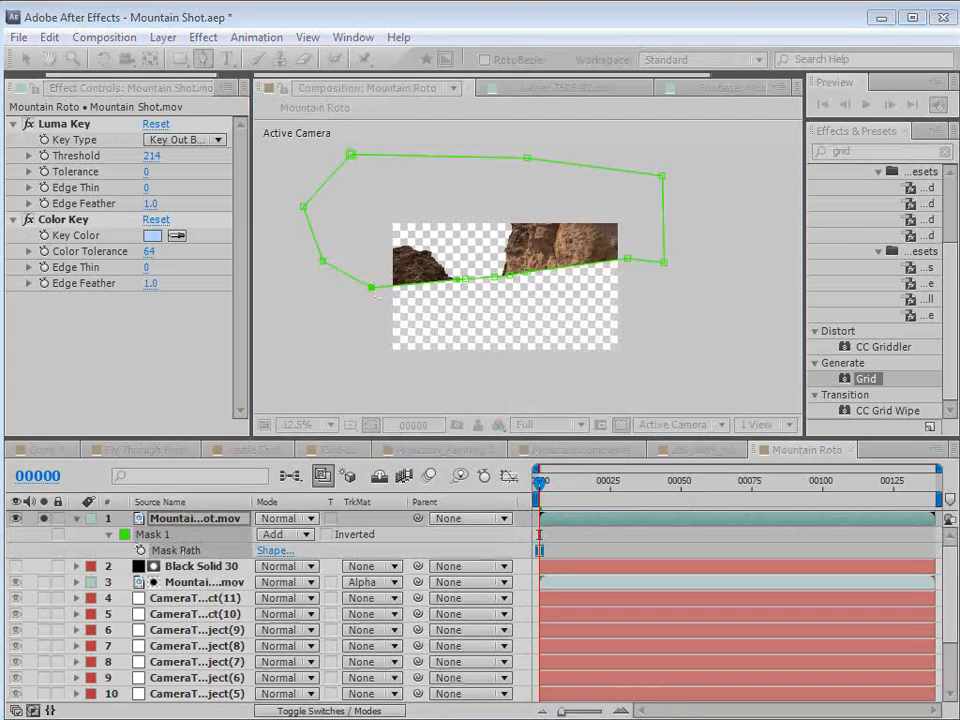
drag(514, 514, 514, 343)
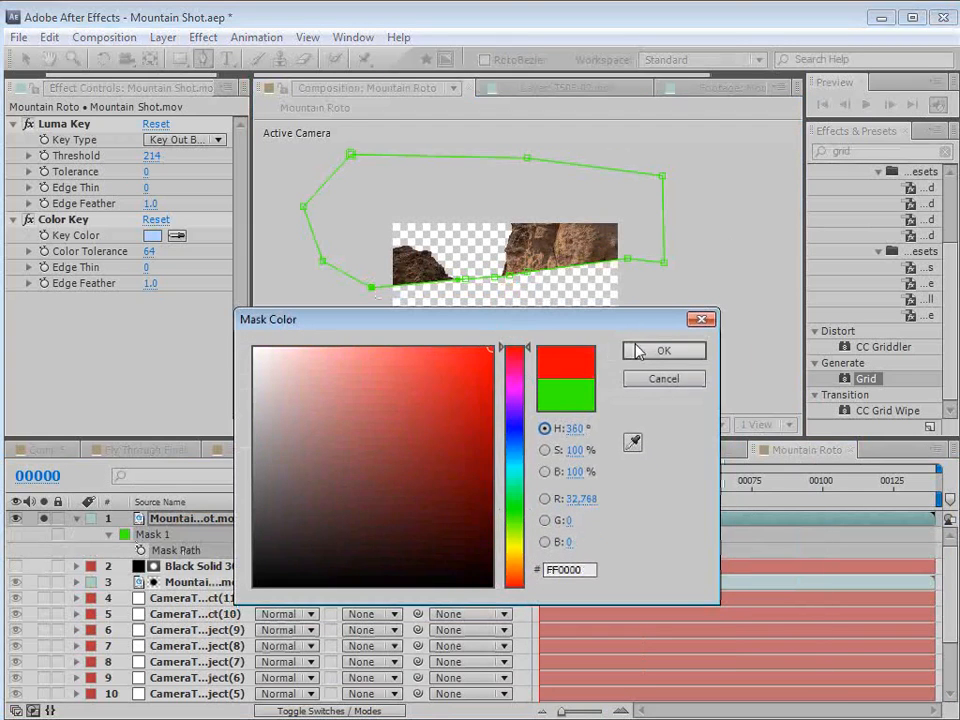
click(638, 349)
Set the red mask's mode to None so the whole keyed footage shows while the path is edited.
key(v)
scroll(476, 326, up, 1)
key(space)
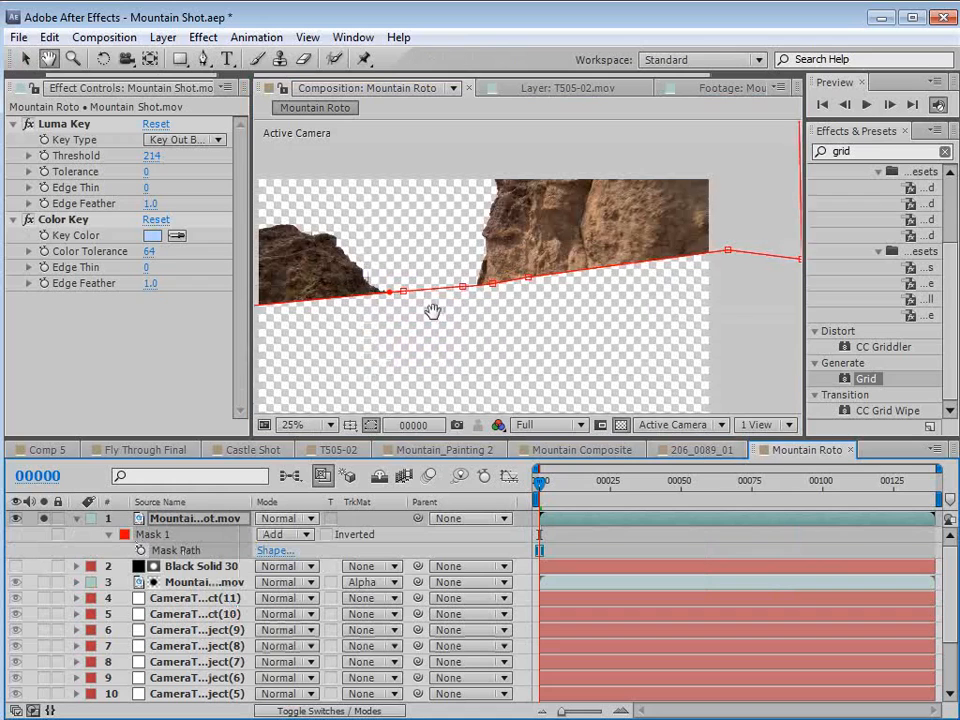
drag(433, 313, 500, 328)
click(281, 535)
click(290, 554)
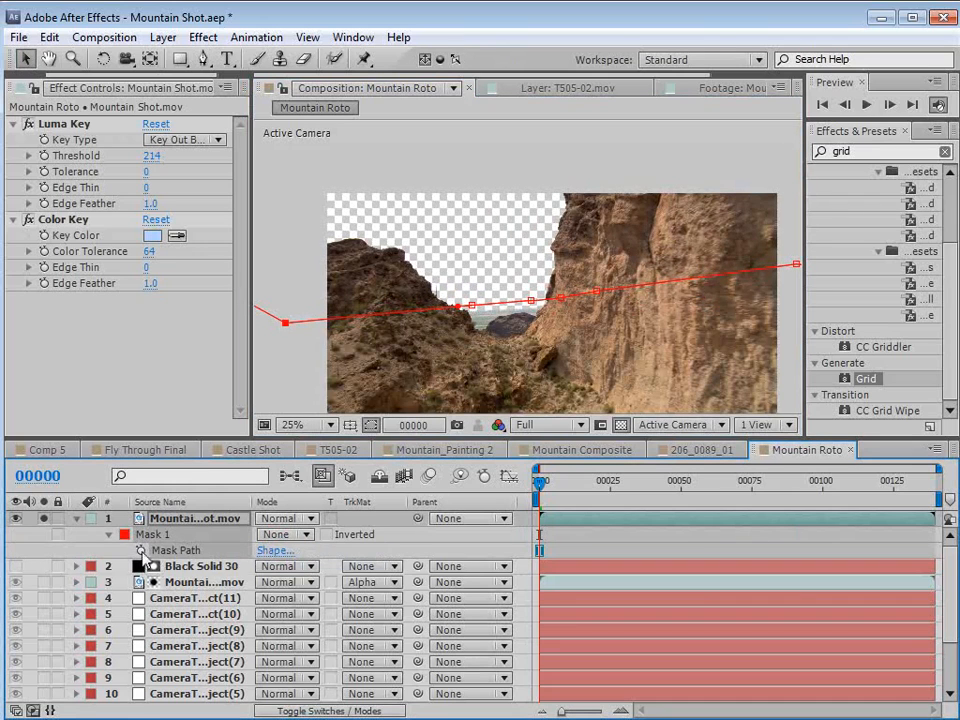
Start Mask Path keyframes at frame 0 and move the mask up to the horizon at about frame 28.
click(108, 534)
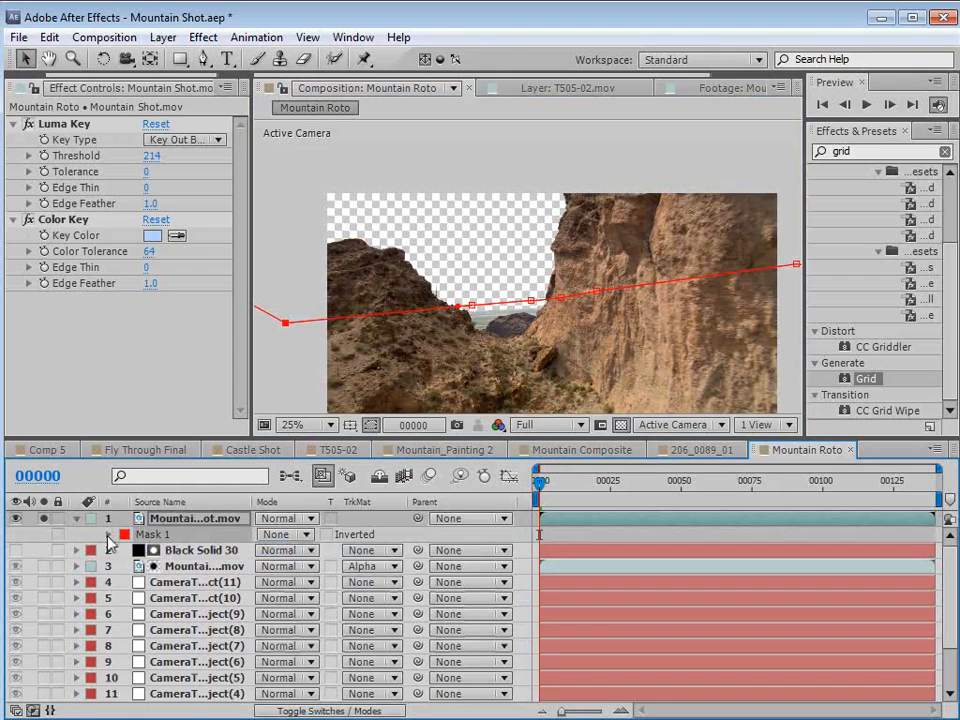
click(108, 534)
click(141, 550)
drag(540, 481, 619, 482)
drag(533, 303, 526, 290)
Keyframe the mask to follow the horizon at frame 49, at about frames 72 and 90, and through the rest of the shot.
drag(619, 482, 652, 482)
click(678, 484)
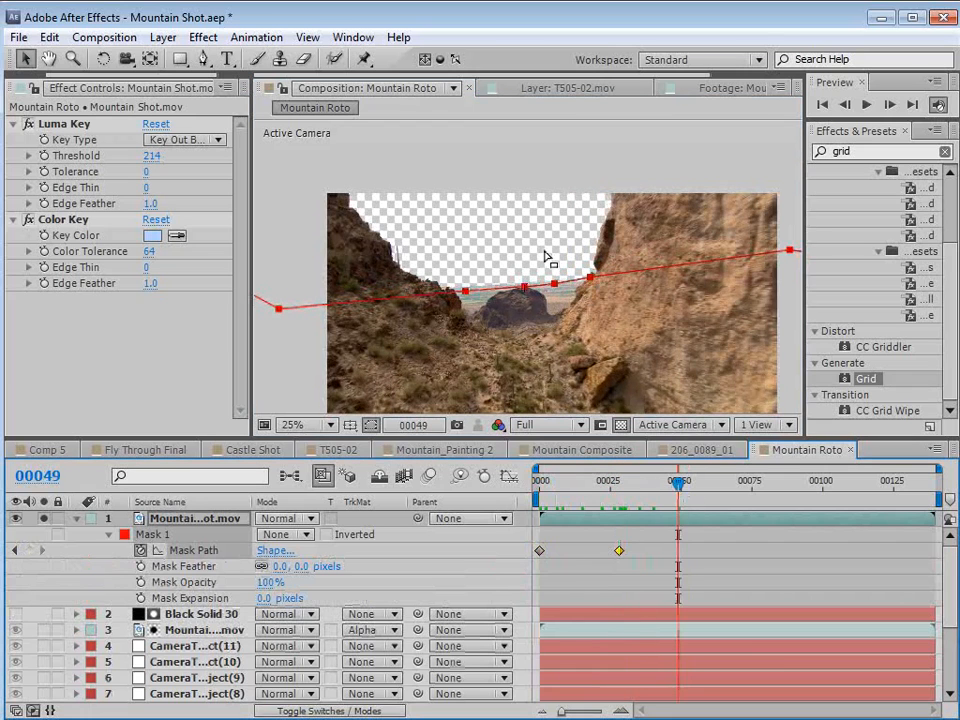
drag(524, 287, 519, 275)
drag(690, 484, 748, 493)
drag(518, 276, 513, 267)
drag(750, 495, 794, 486)
drag(513, 266, 507, 264)
At frame 85, adjust the mask path point beside the left ridge to fit the horizon, and deselect the mask.
drag(722, 483, 781, 513)
drag(452, 266, 444, 266)
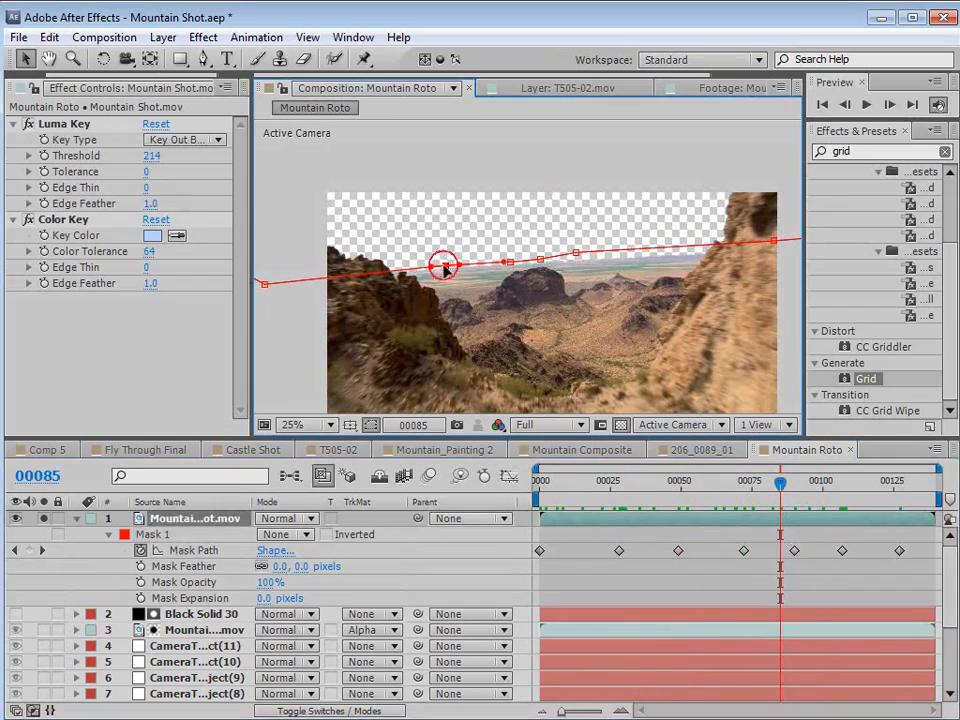
click(680, 574)
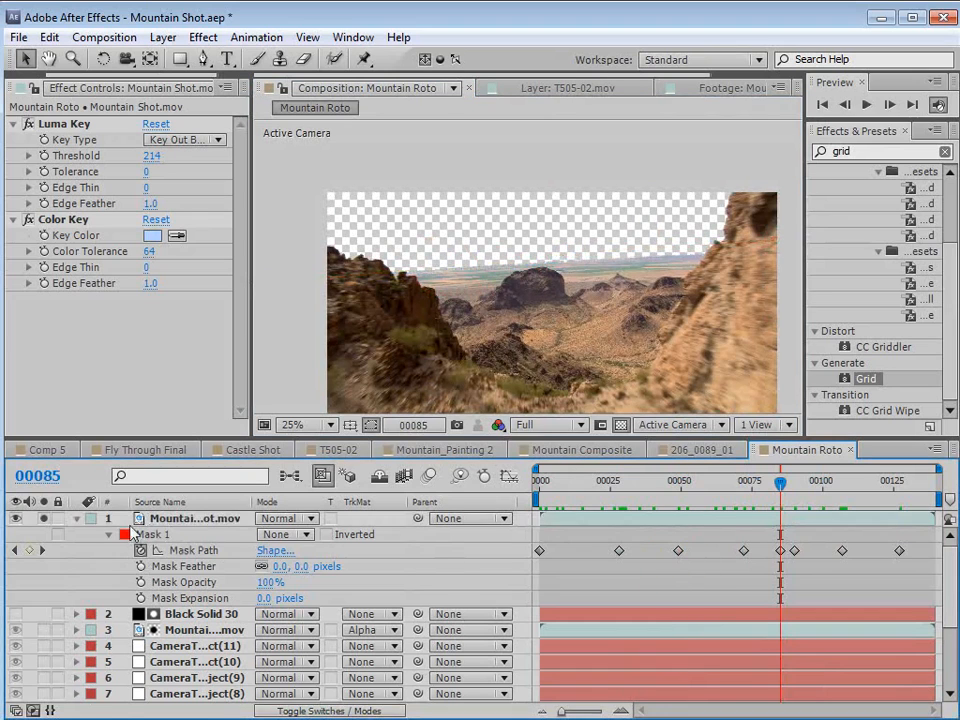
Set the keyed layer's mask mode to Add and preview the masked rocks from frame 0.
click(276, 534)
click(300, 574)
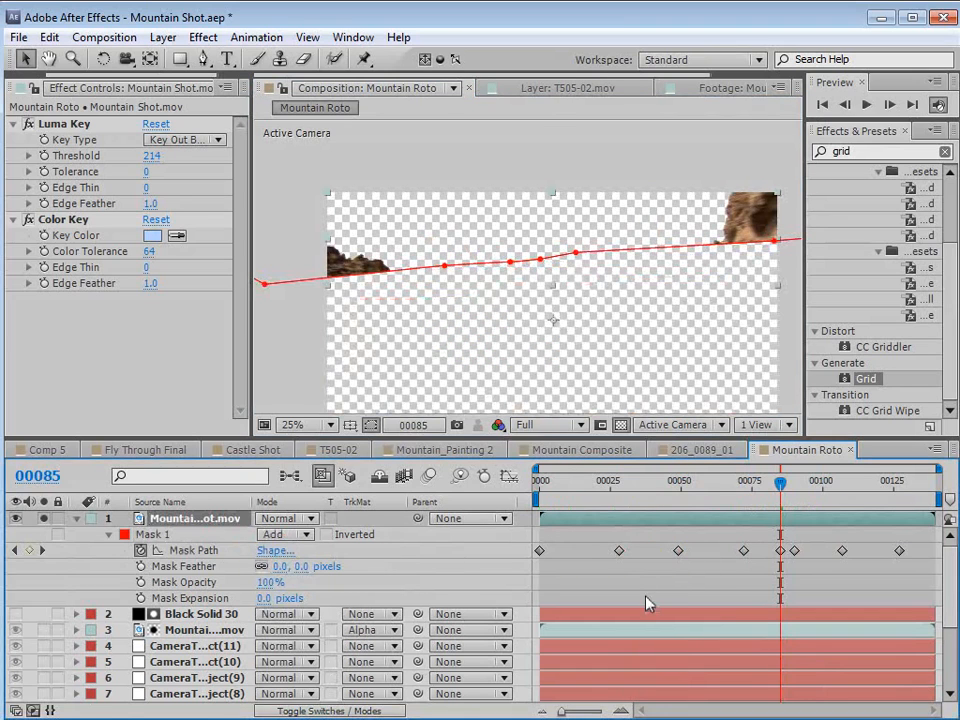
click(646, 603)
drag(780, 483, 521, 503)
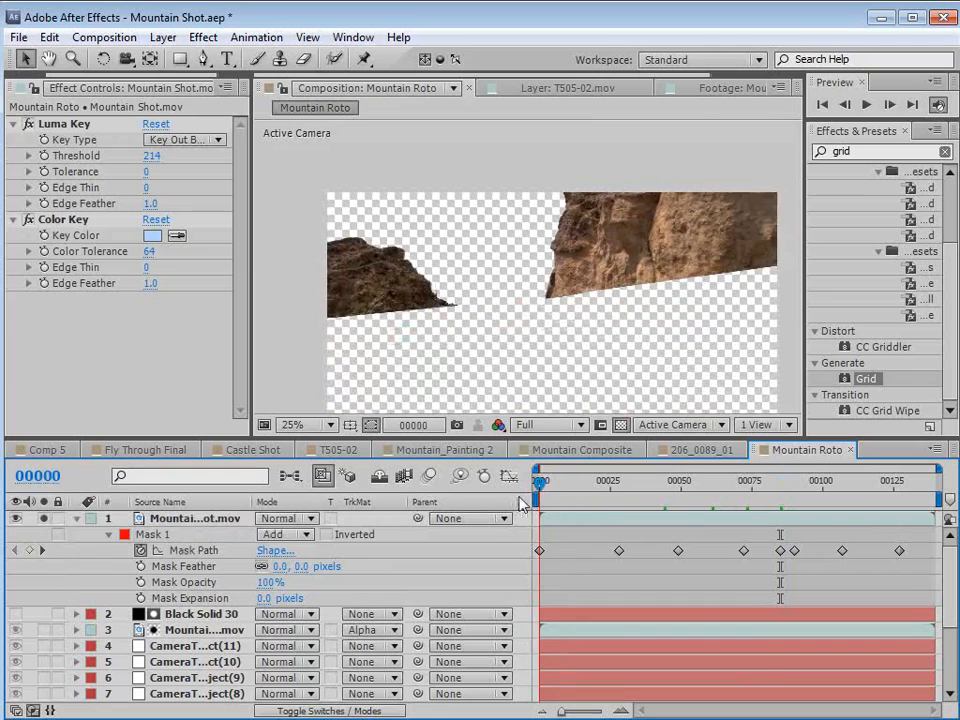
key(space)
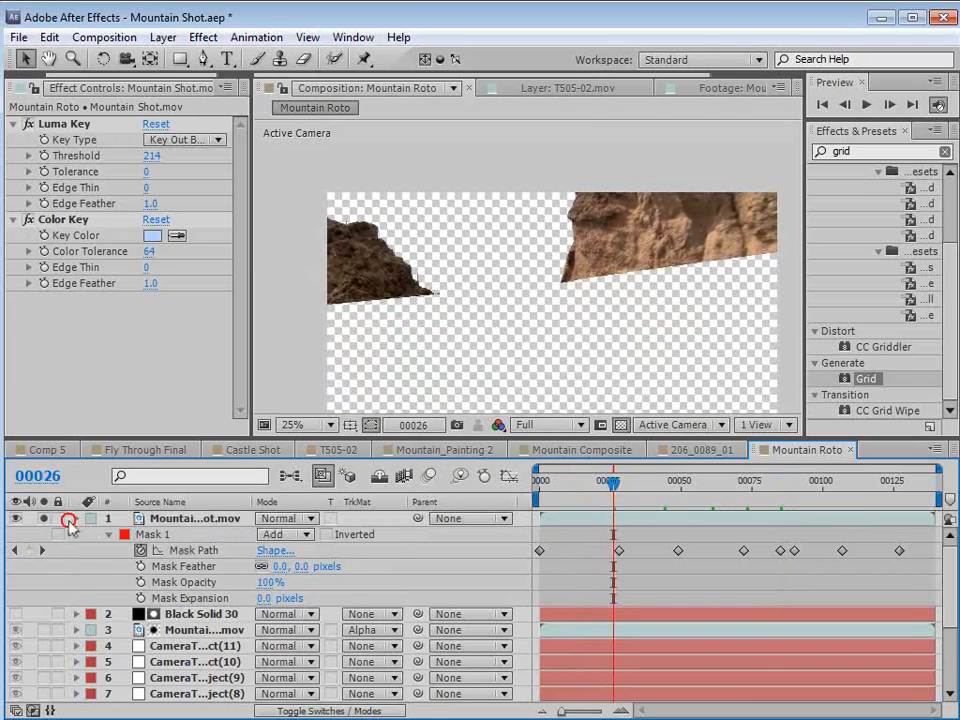
Unsolo and collapse the keyed layer, and check the Black Solid 30 mask path against the cliffs from frame 97 back to 88.
click(70, 522)
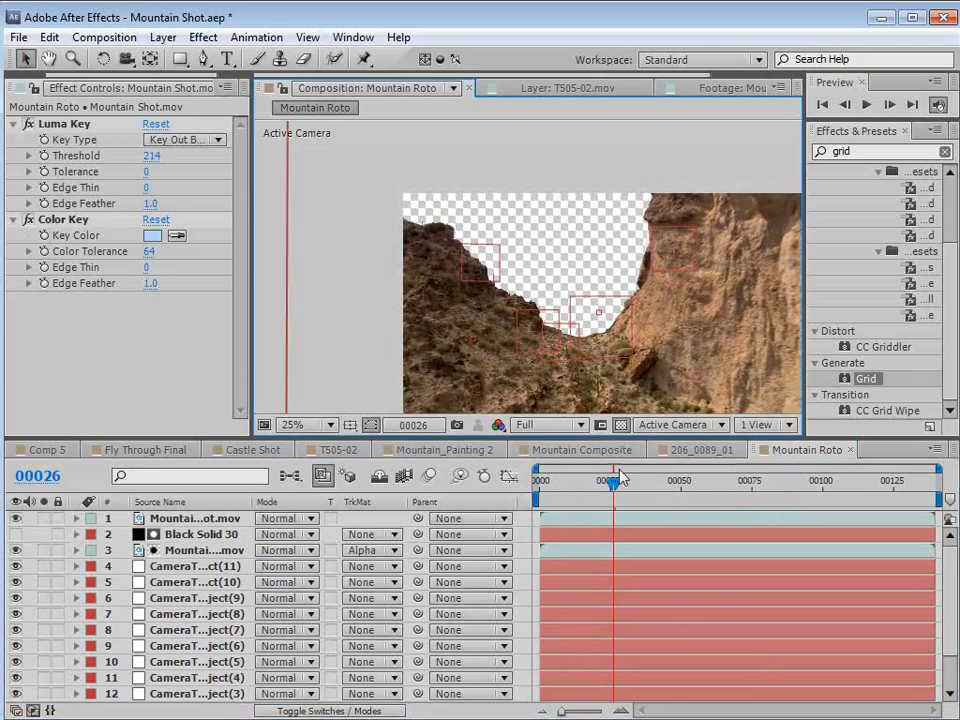
drag(620, 478, 741, 508)
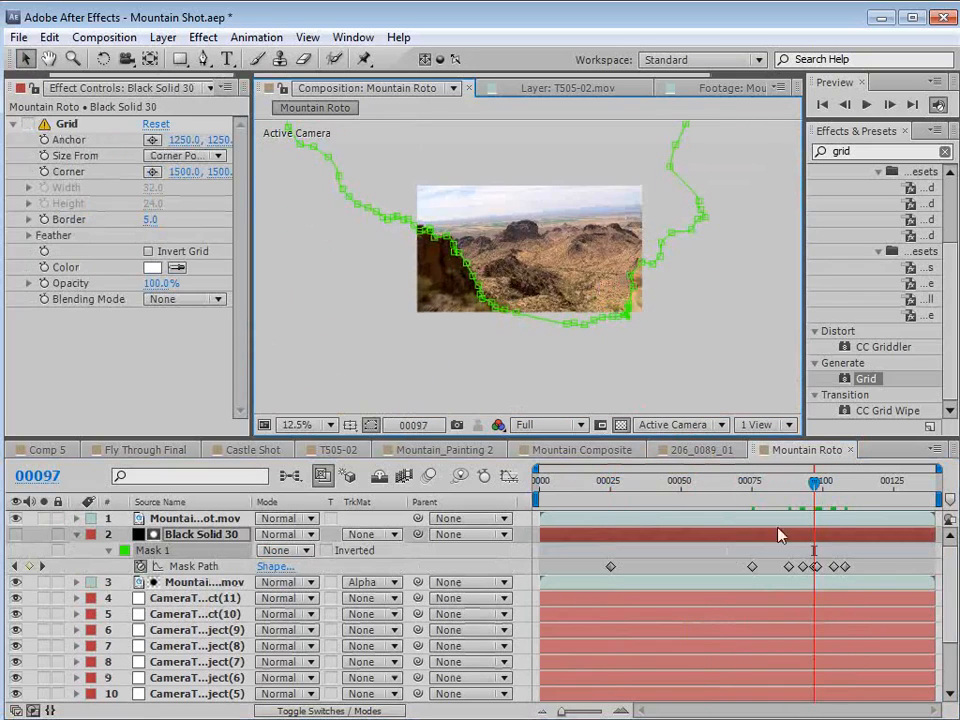
click(807, 486)
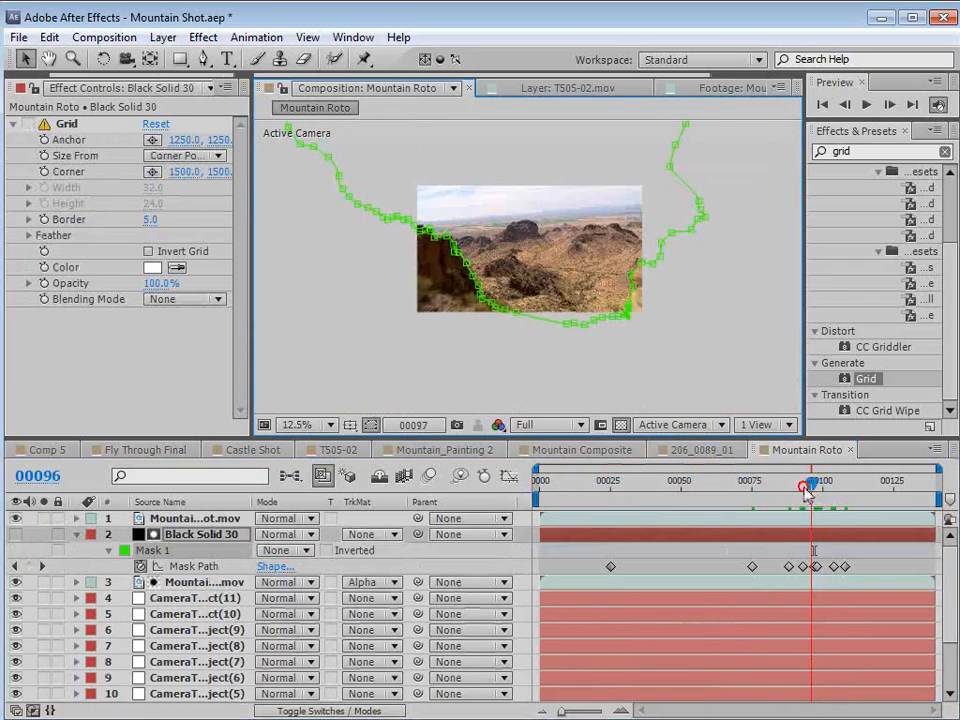
mouse_move(807, 490)
mouse_down()
mouse_move(690, 500)
mouse_move(745, 518)
mouse_move(793, 505)
mouse_move(834, 520)
mouse_move(789, 490)
mouse_up()
click(845, 549)
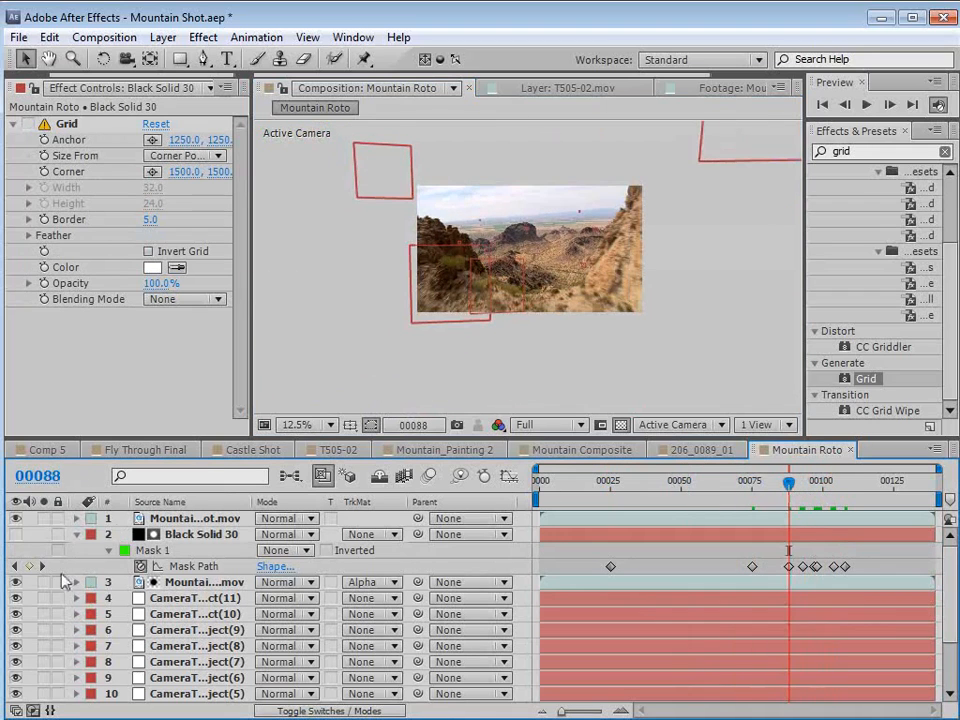
Set the Black Solid 30 mask mode to Add and check the matte up to frame 91.
click(160, 583)
click(285, 550)
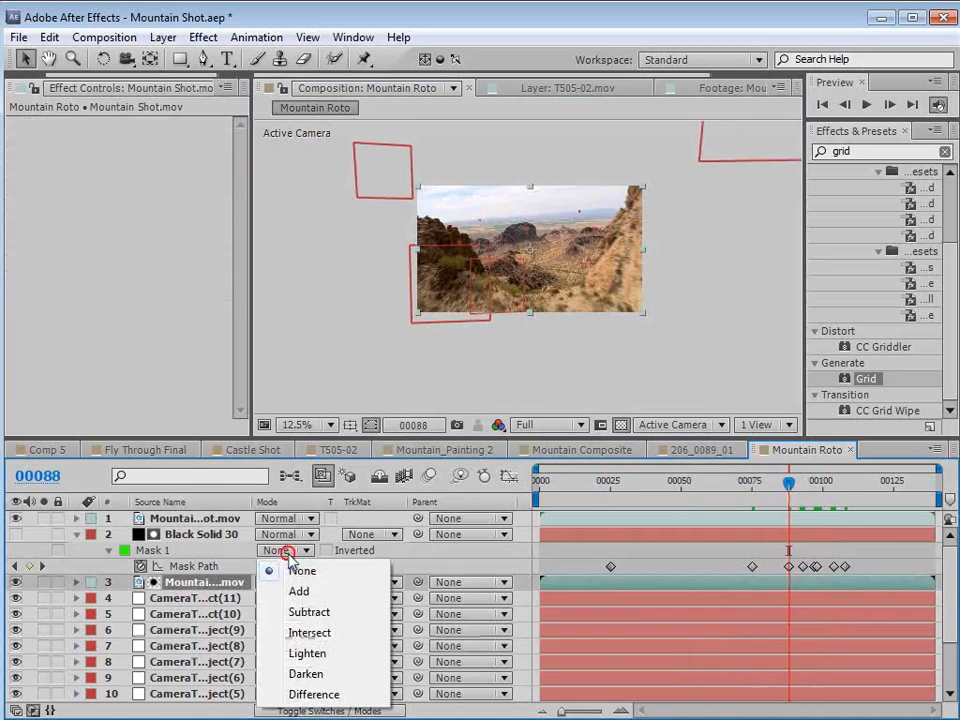
click(295, 590)
scroll(527, 362, up, 2)
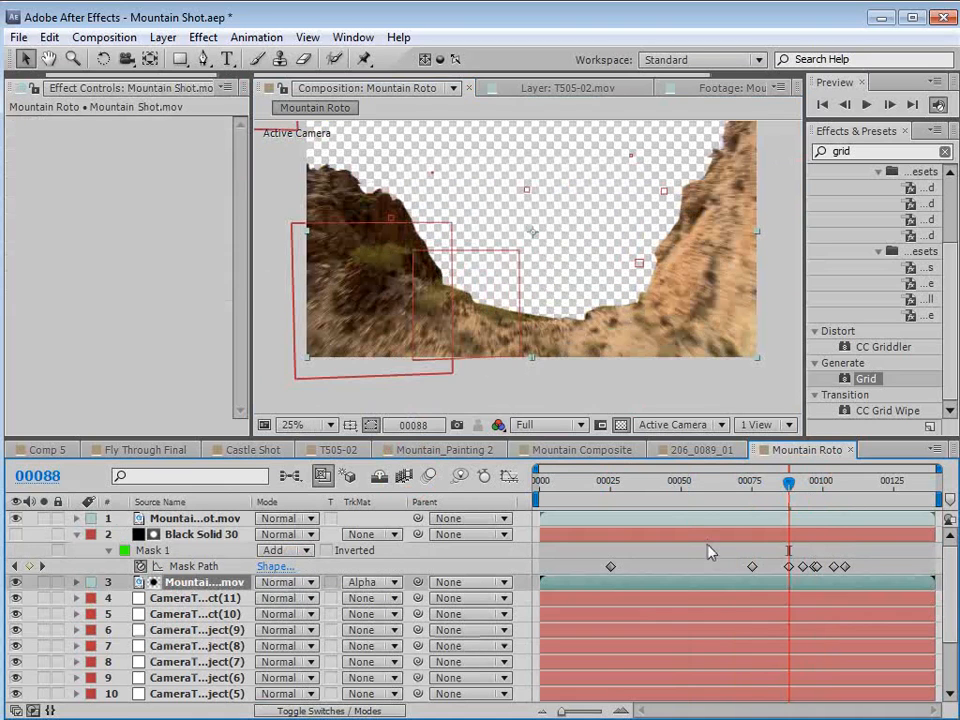
mouse_move(789, 483)
mouse_down()
mouse_move(808, 490)
mouse_move(795, 490)
mouse_up()
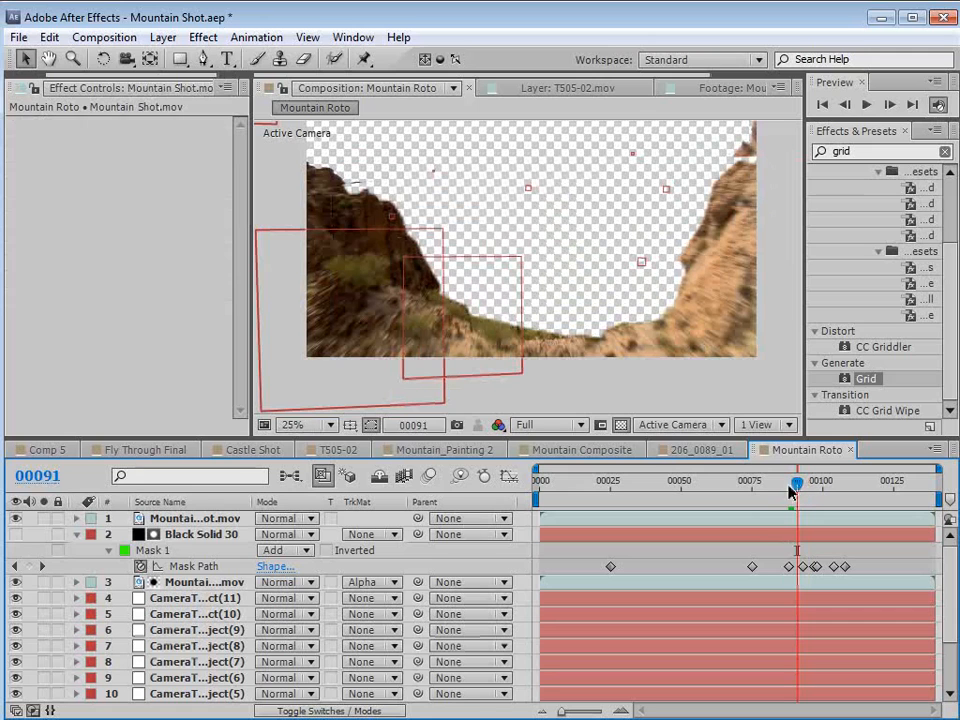
Turn on motion blur for the Black Solid 30 layer and enable it for the composition.
click(193, 535)
key(F4)
click(333, 534)
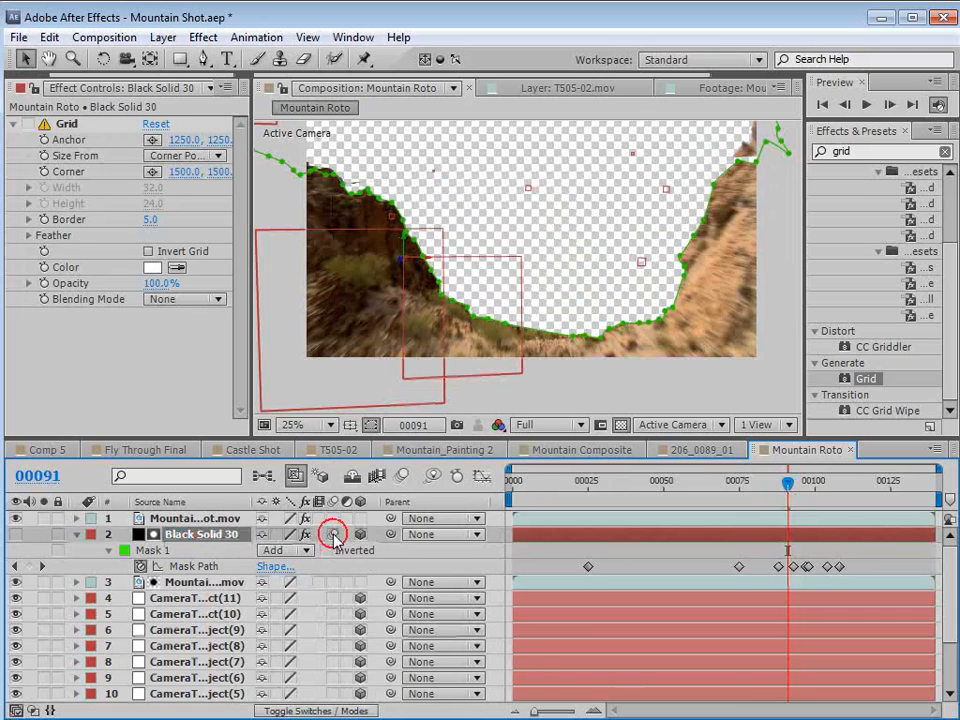
click(403, 472)
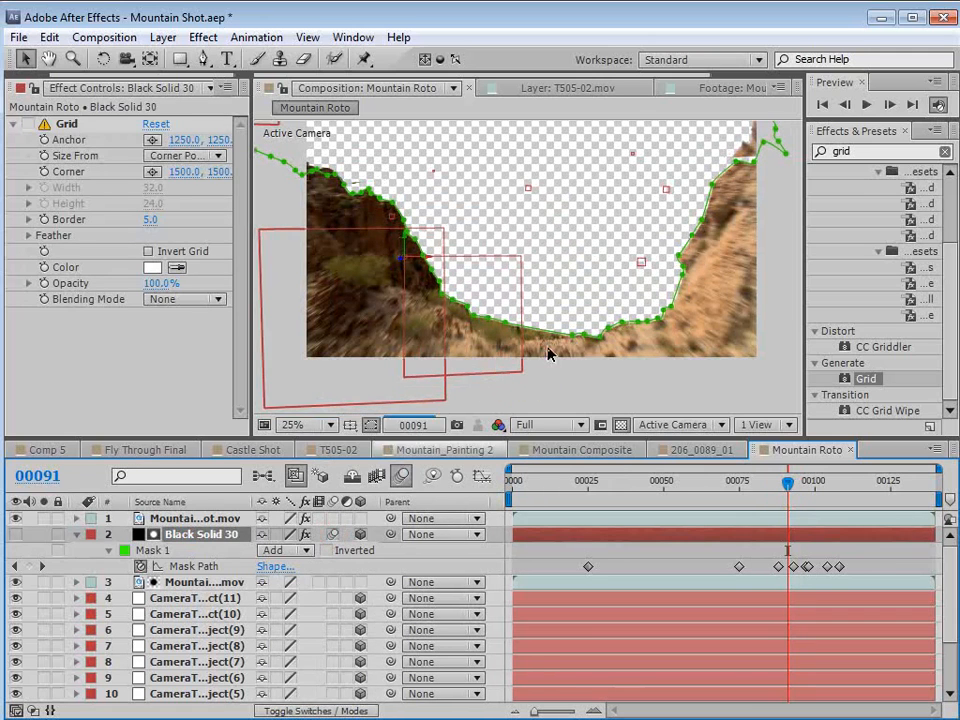
Examine the motion-blurred matte edges close up along the valley floor and left ridge around frame 90.
key(space)
scroll(450, 337, up, 2)
drag(407, 349, 477, 280)
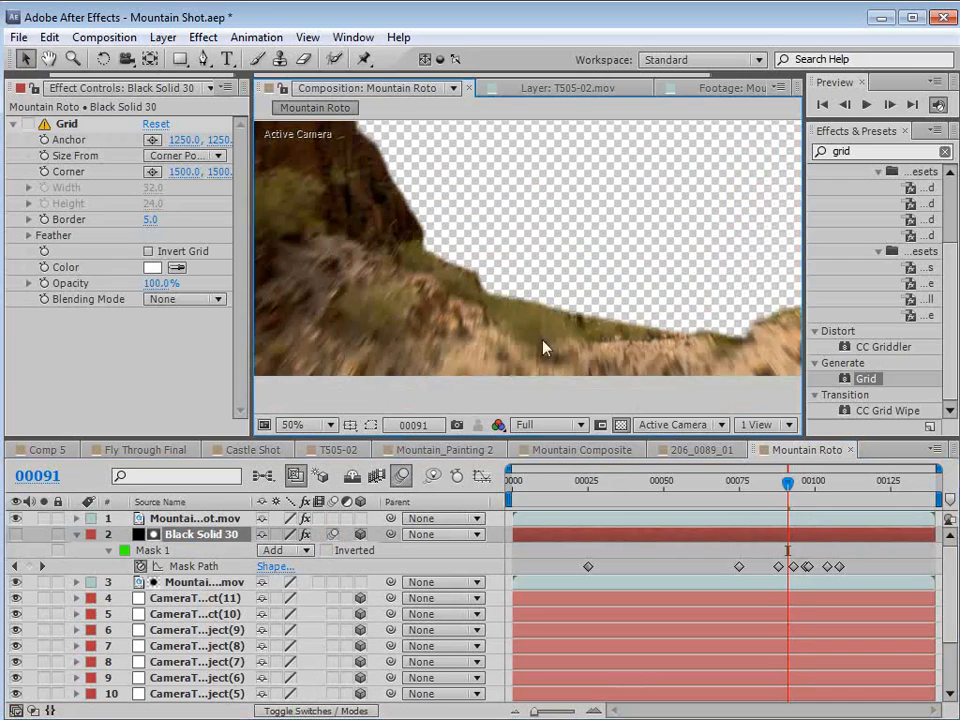
key(space)
drag(420, 236, 480, 366)
drag(383, 241, 425, 286)
drag(763, 485, 783, 486)
Solo the keyed Mountain Shot layer and set its Mask Feather to 24 pixels.
click(193, 518)
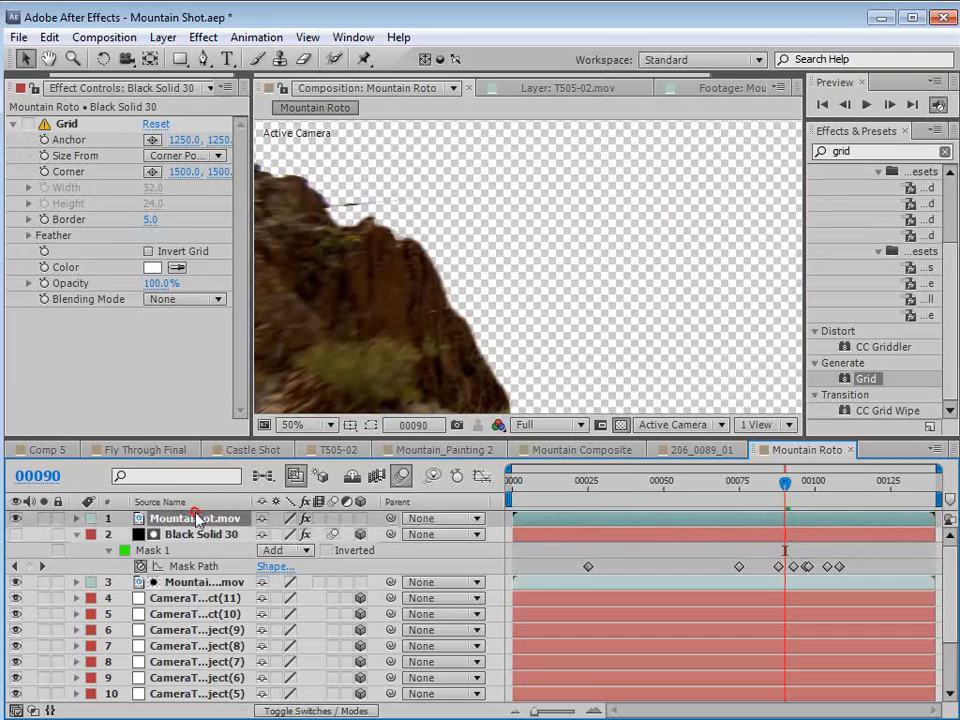
click(43, 519)
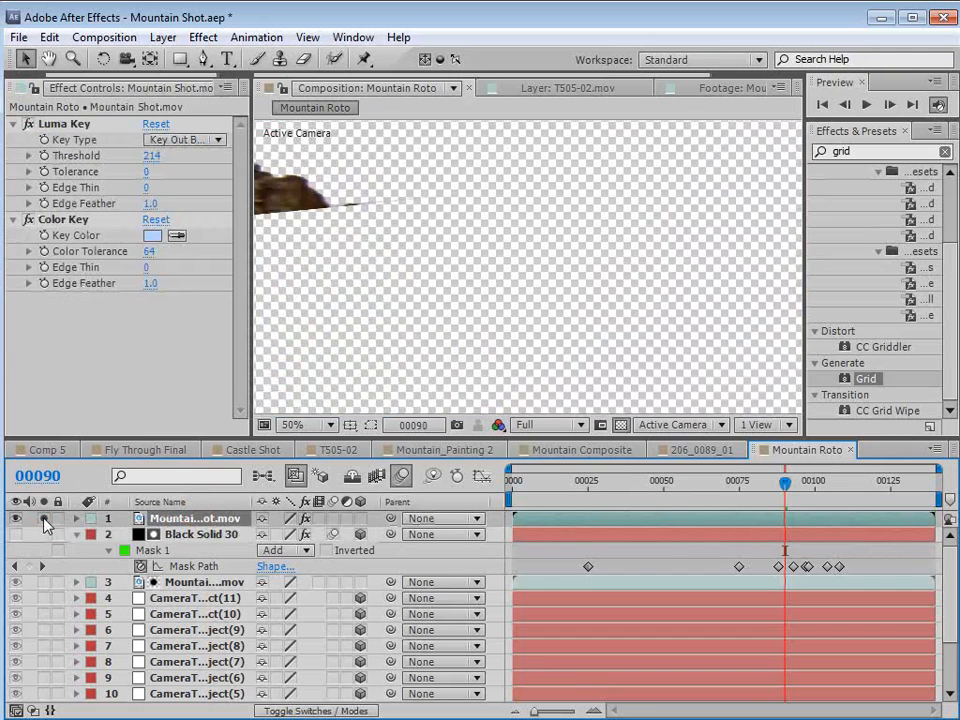
key(f)
drag(303, 550, 330, 245)
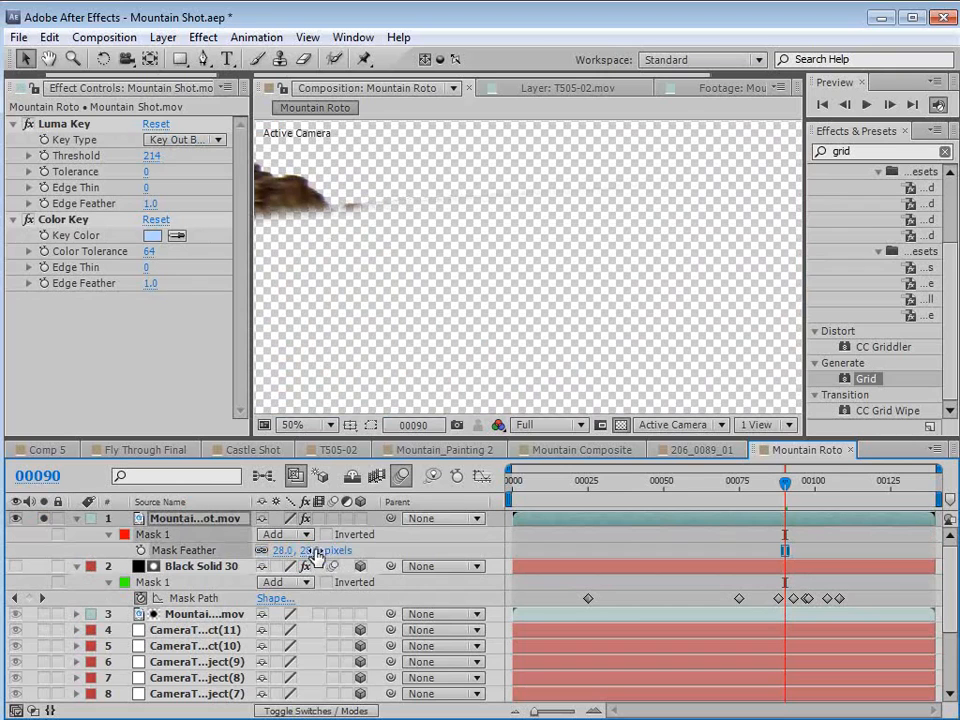
drag(316, 557, 284, 551)
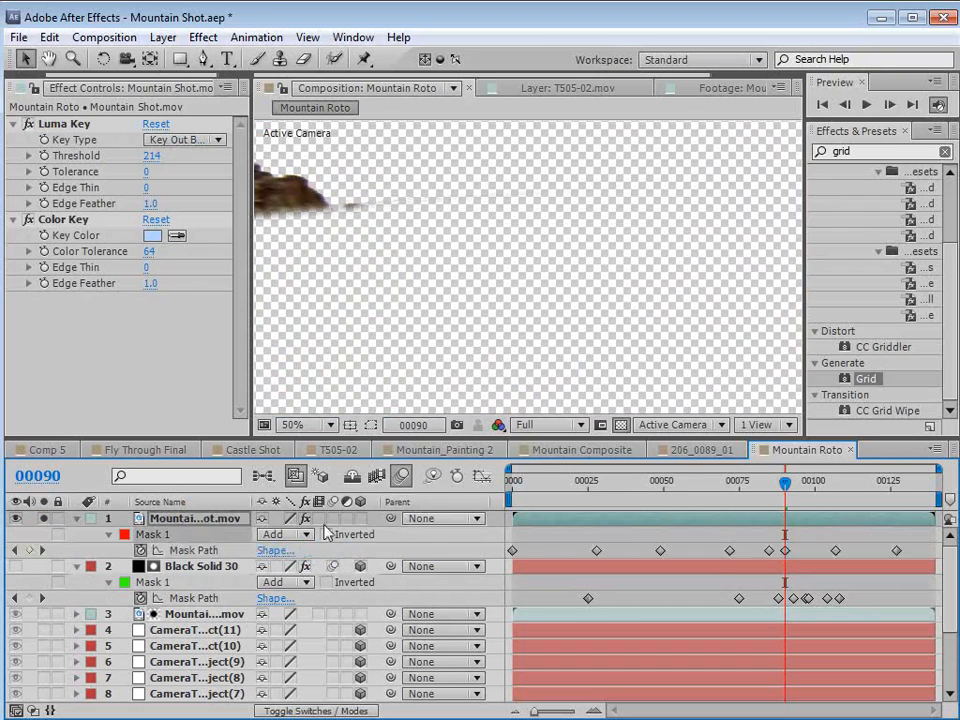
Set the keyed layer's Mask Expansion to -10 pixels.
key(m)
key(m)
drag(258, 599, 255, 598)
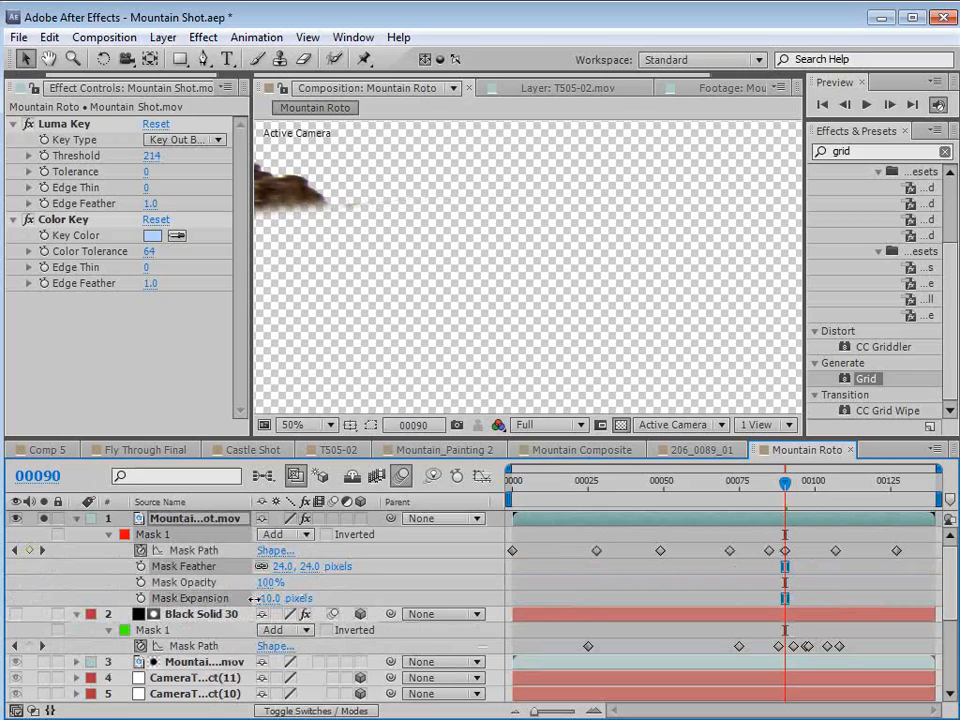
Collapse and unsolo the keyed layer, and check the combined matte along the left ridge at frames 90 and 68.
click(76, 519)
click(44, 518)
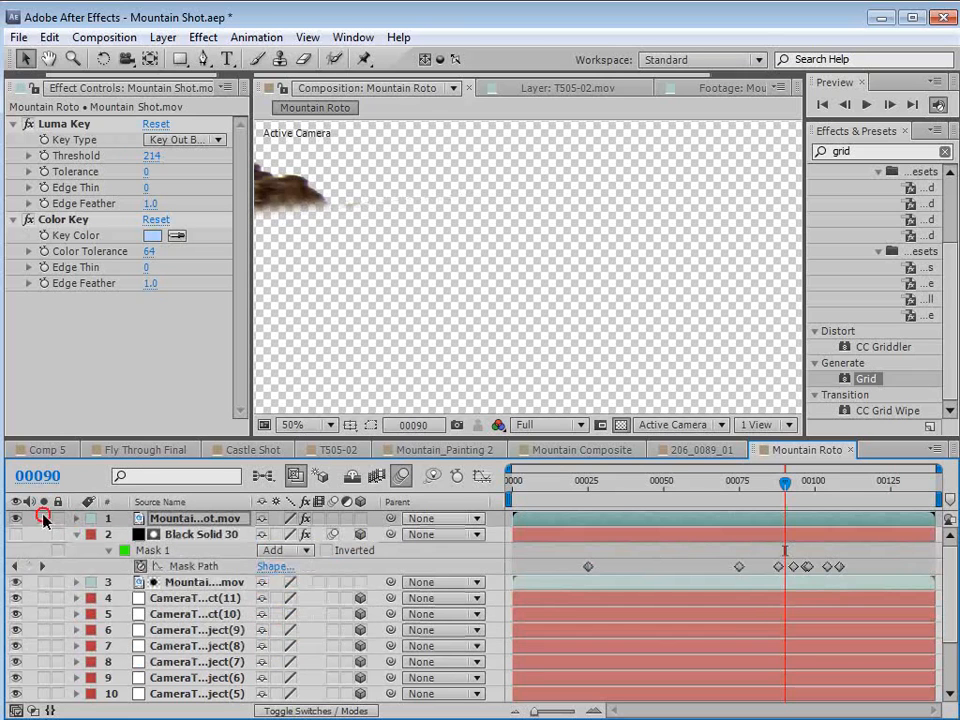
drag(334, 232, 429, 272)
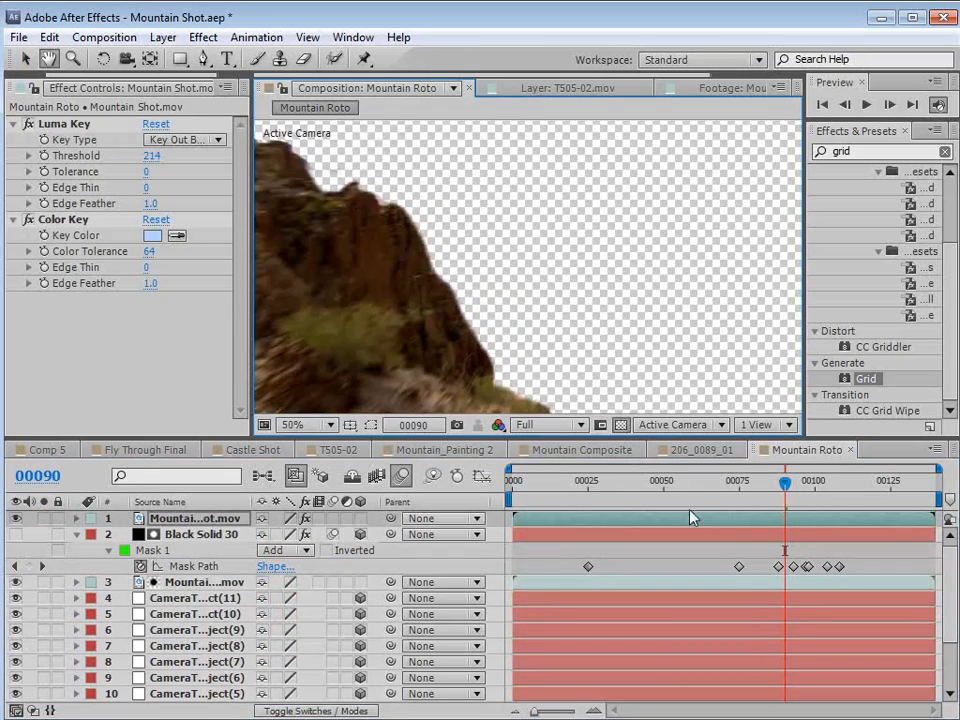
drag(747, 482, 718, 487)
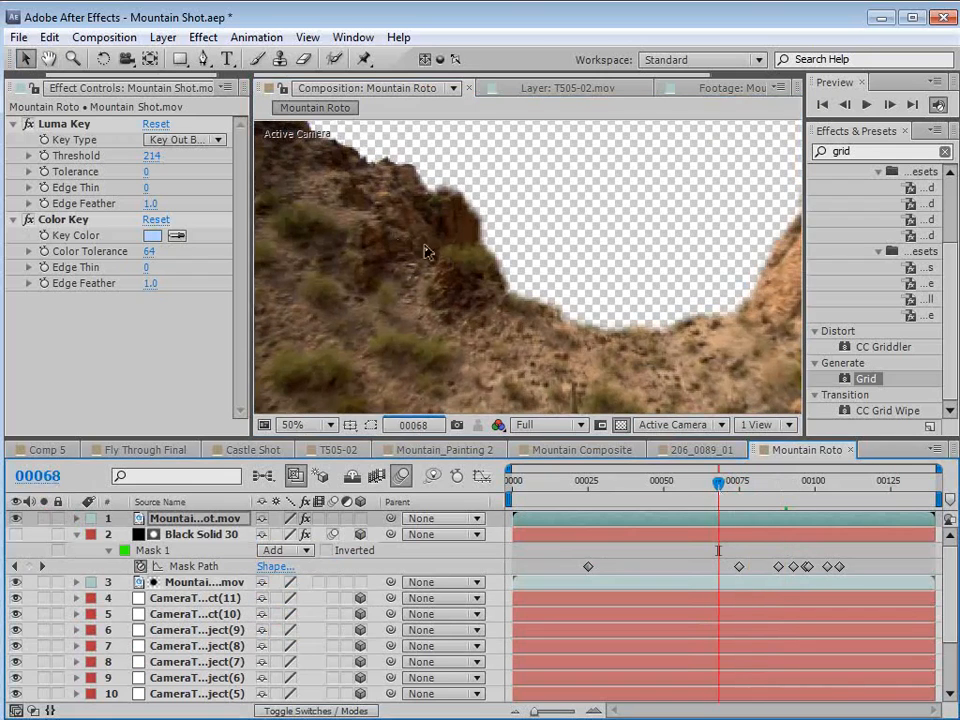
Compare the left ridge's edge detail at frame 68 with the top keyed Mountain Shot layer hidden and shown.
scroll(407, 210, up, 2)
drag(439, 253, 425, 250)
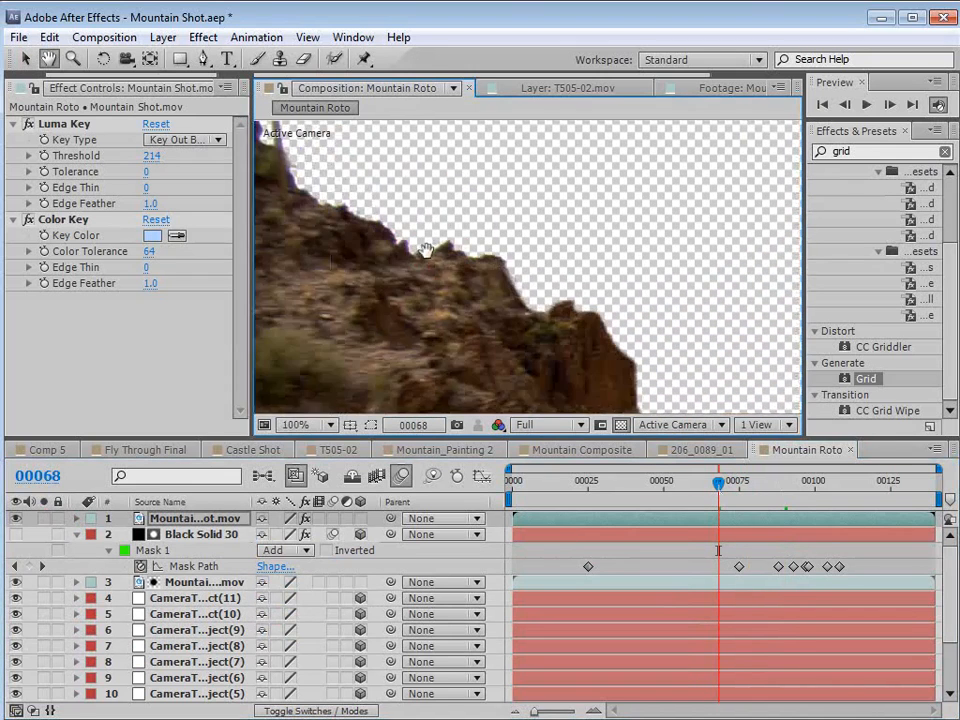
scroll(425, 250, down, 2)
click(16, 519)
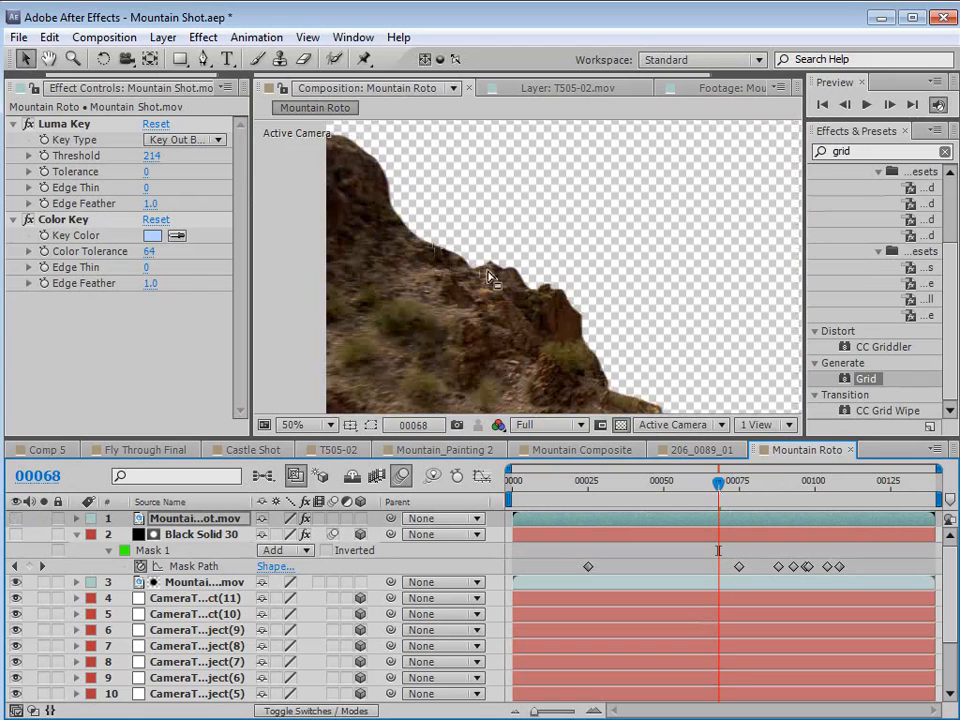
click(16, 519)
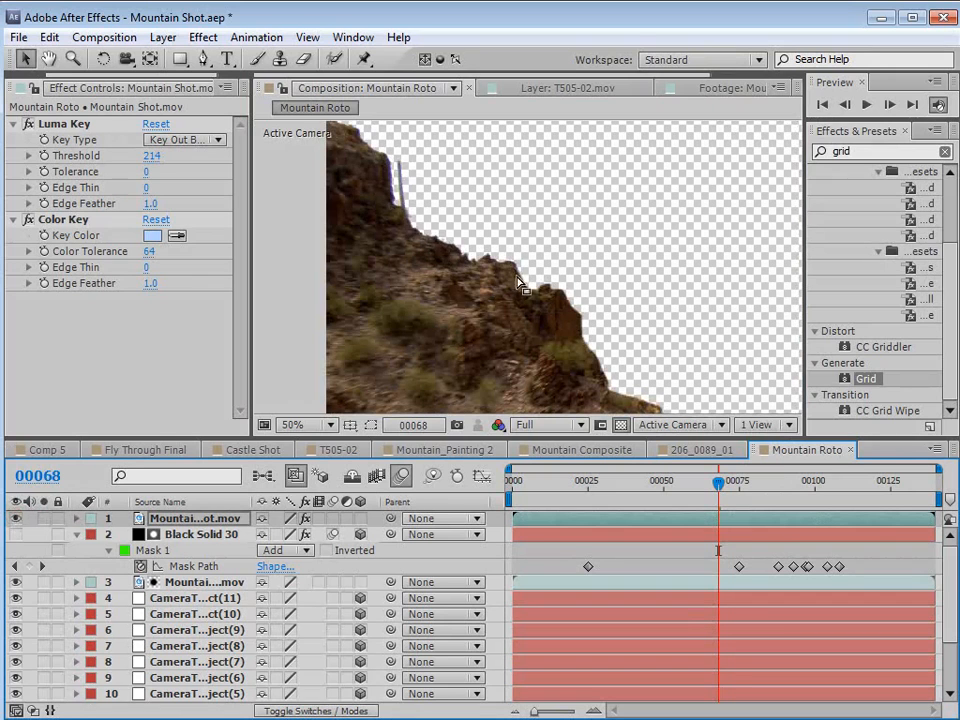
Check the full-frame combined matte from frame 68 back to frame 30, and open the Mountain_Painting 2 composition.
scroll(562, 250, down, 2)
key(space)
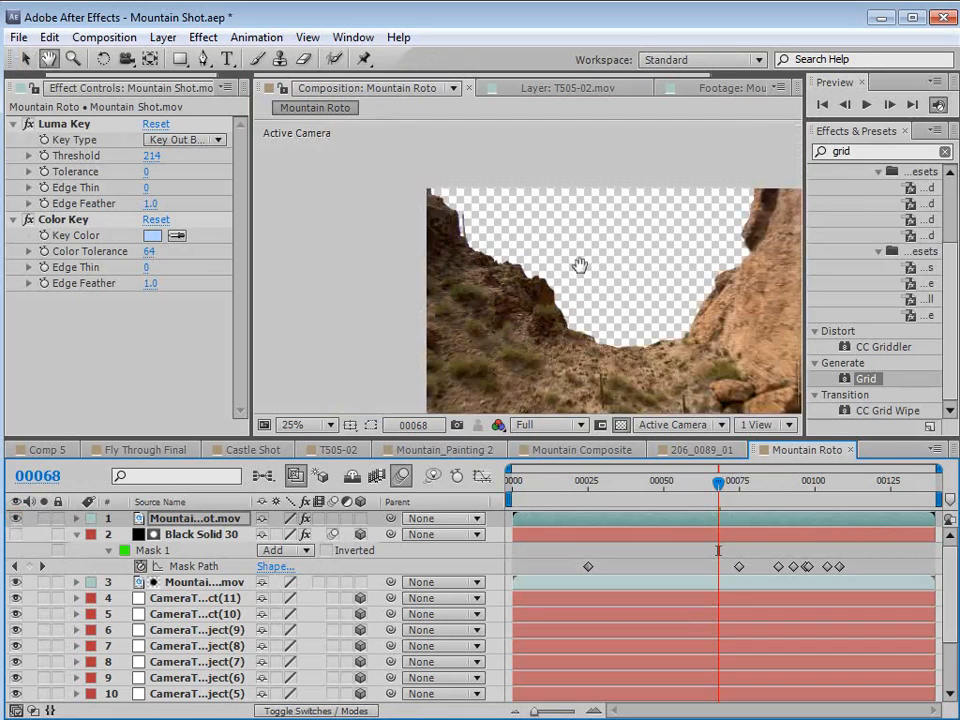
drag(710, 390, 538, 306)
drag(720, 488, 699, 468)
scroll(414, 272, down, 1)
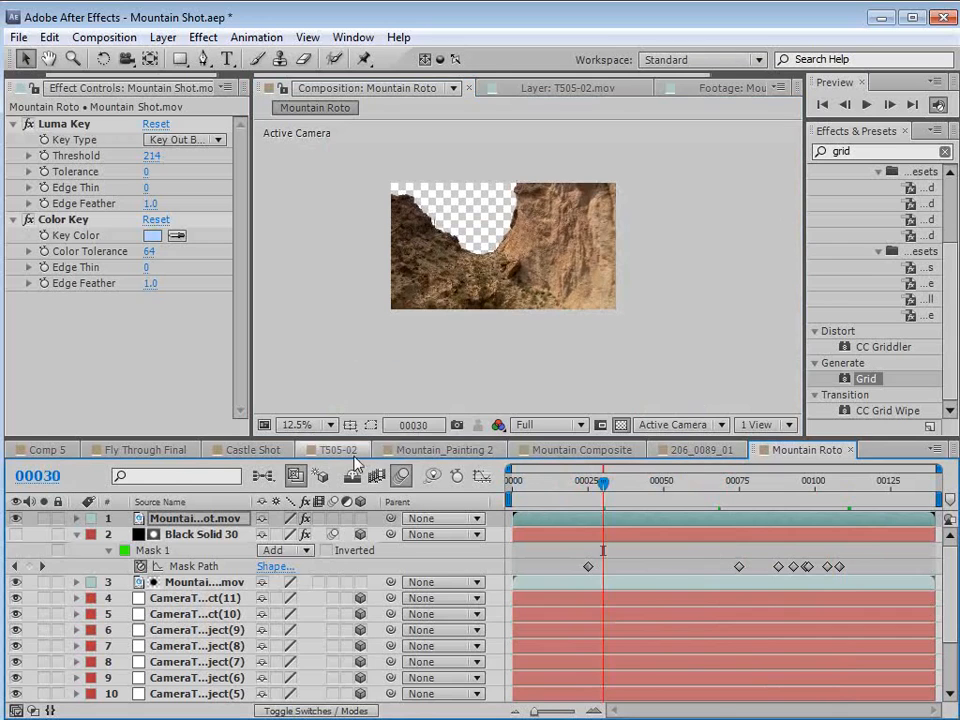
click(440, 450)
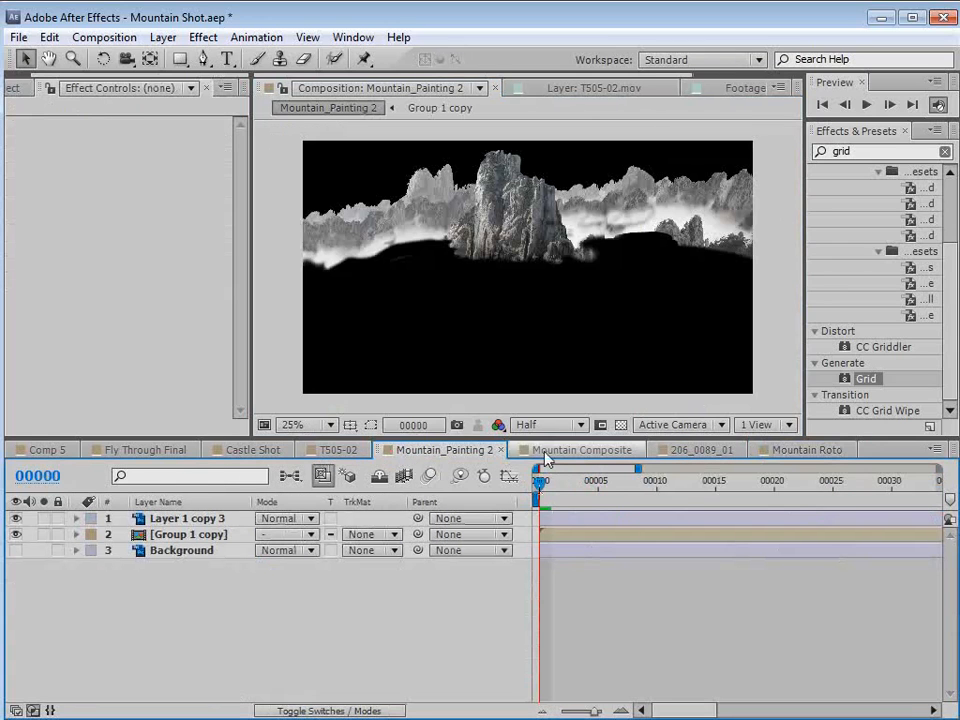
Review the Mountain Composite shot around frame 47 with the project's footage list shown.
click(548, 456)
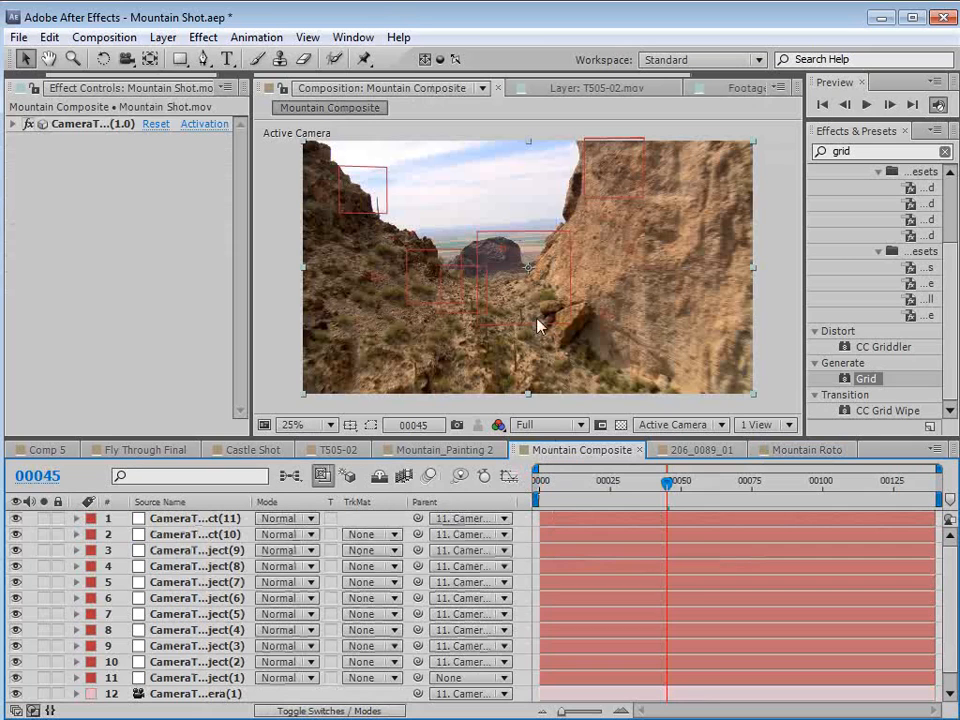
click(22, 88)
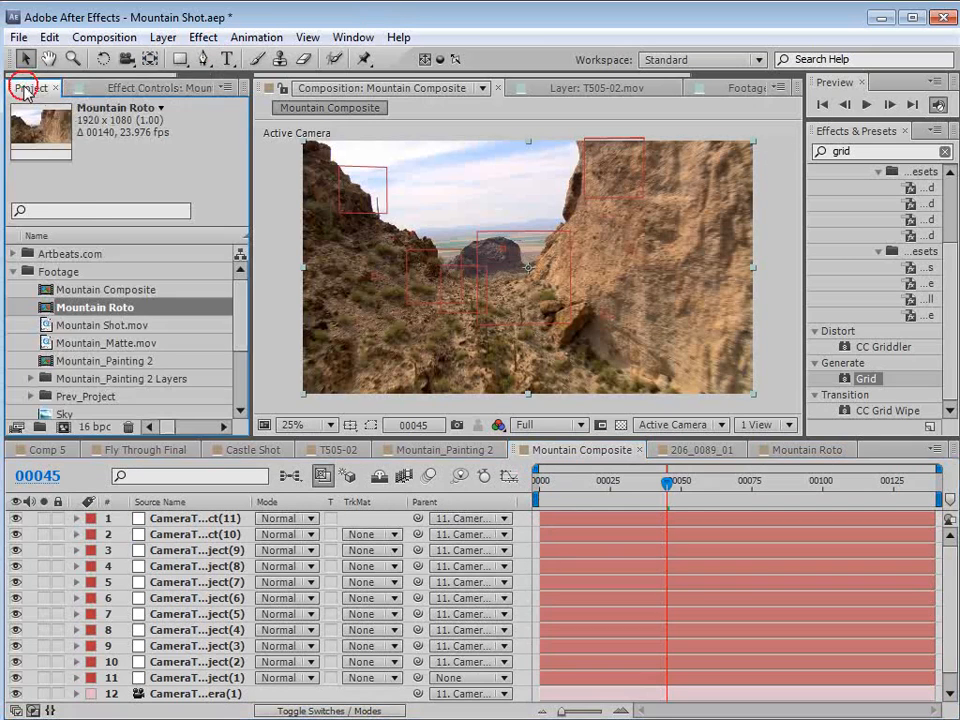
mouse_move(658, 486)
mouse_down()
mouse_move(725, 488)
mouse_move(672, 488)
mouse_up()
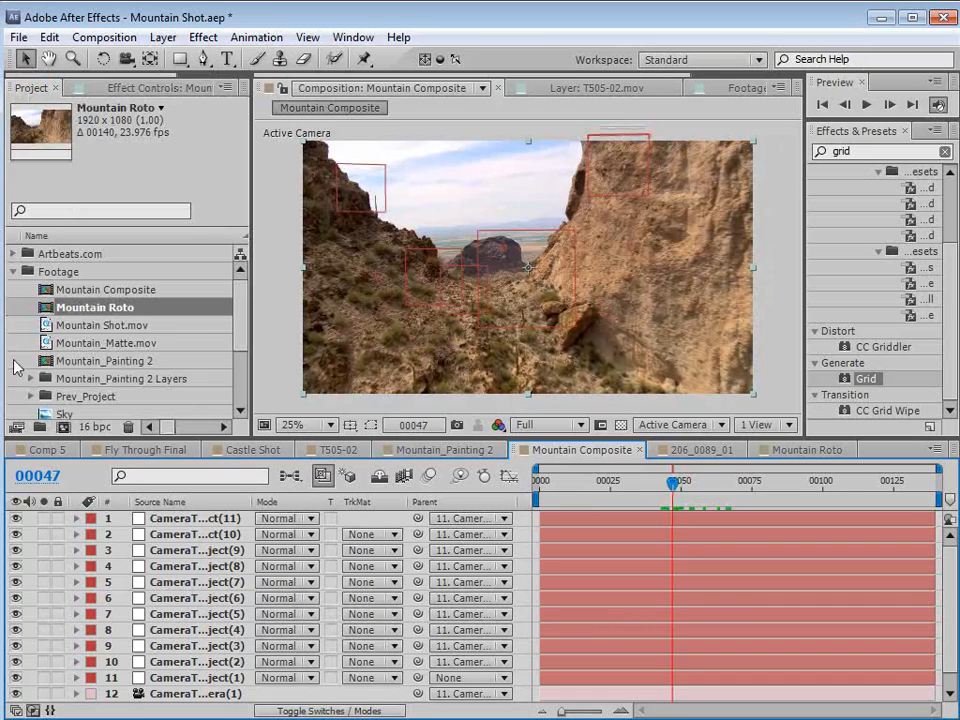
Open the Mountain_Painting 2 composition, check its two visible layers by toggling their visibility, and save the project.
double_click(45, 364)
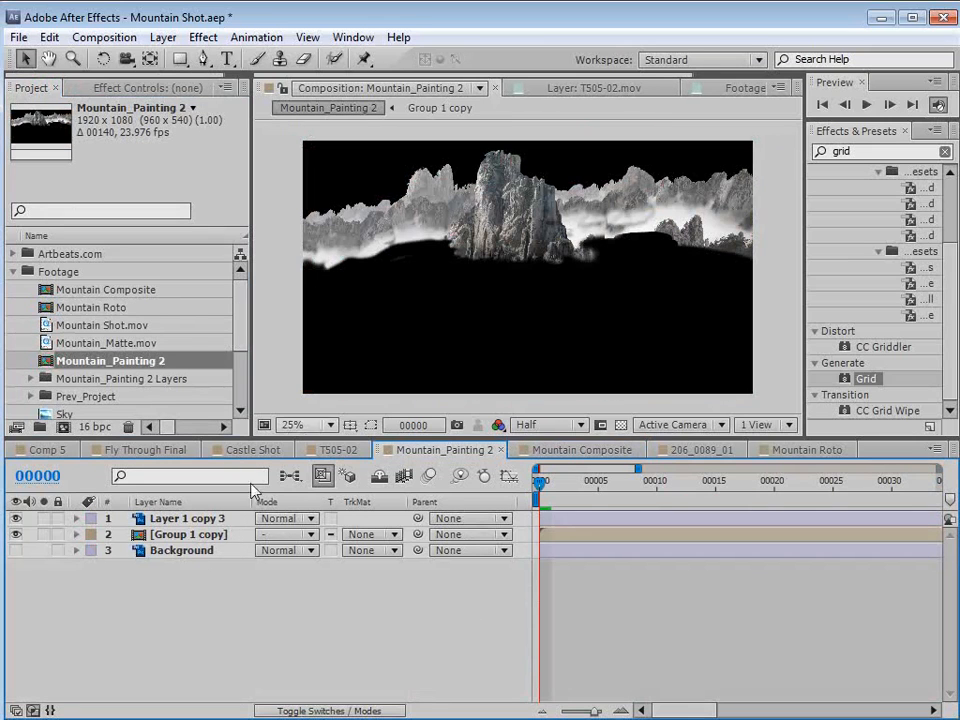
click(15, 519)
click(15, 519)
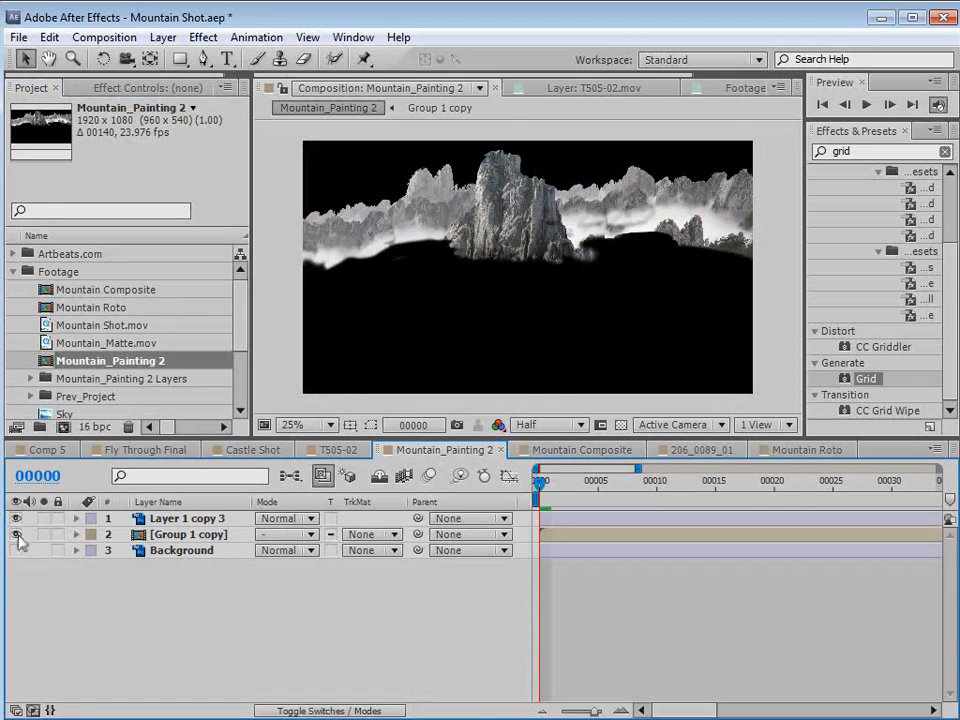
click(15, 535)
click(15, 535)
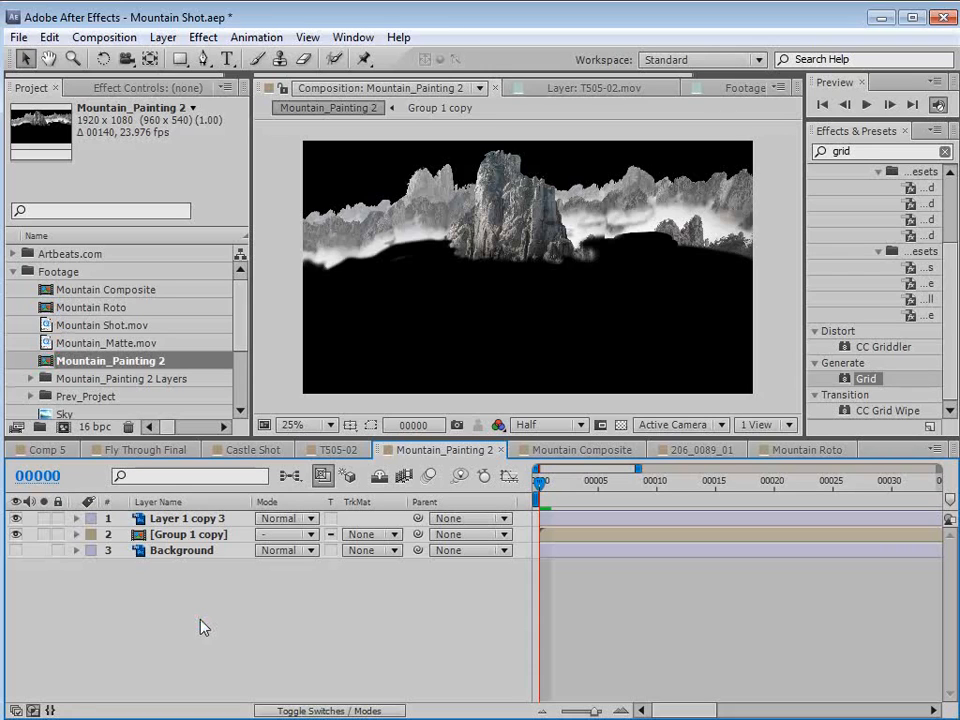
key(ctrl+s)
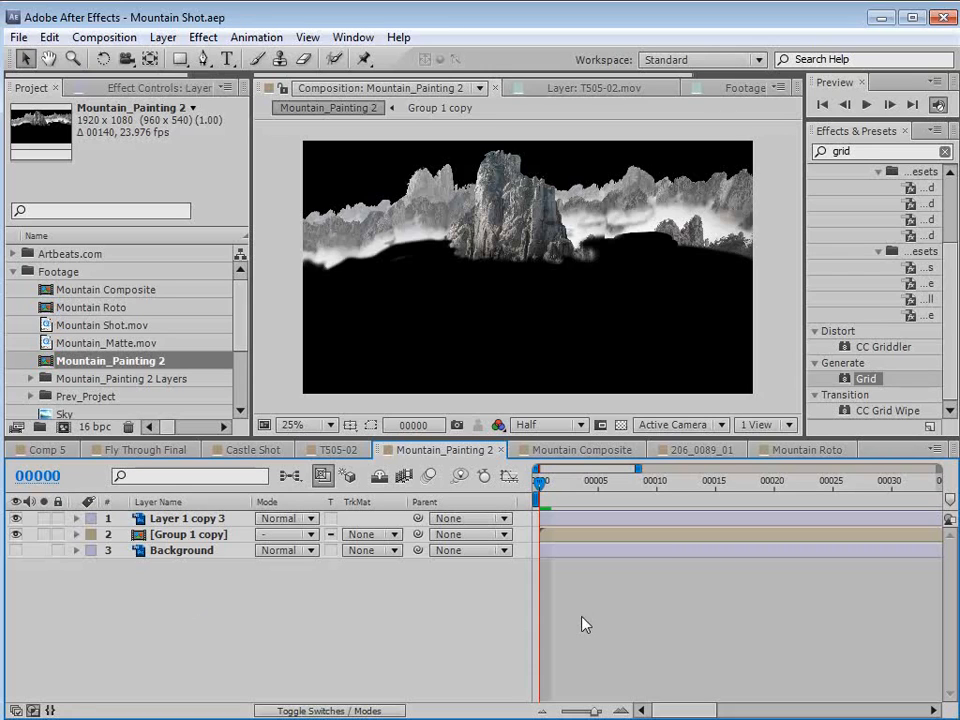
Rename the Layer 1 copy 3 layer as "Mountain" and the Group 1 copy layer as "Back mountains".
click(209, 520)
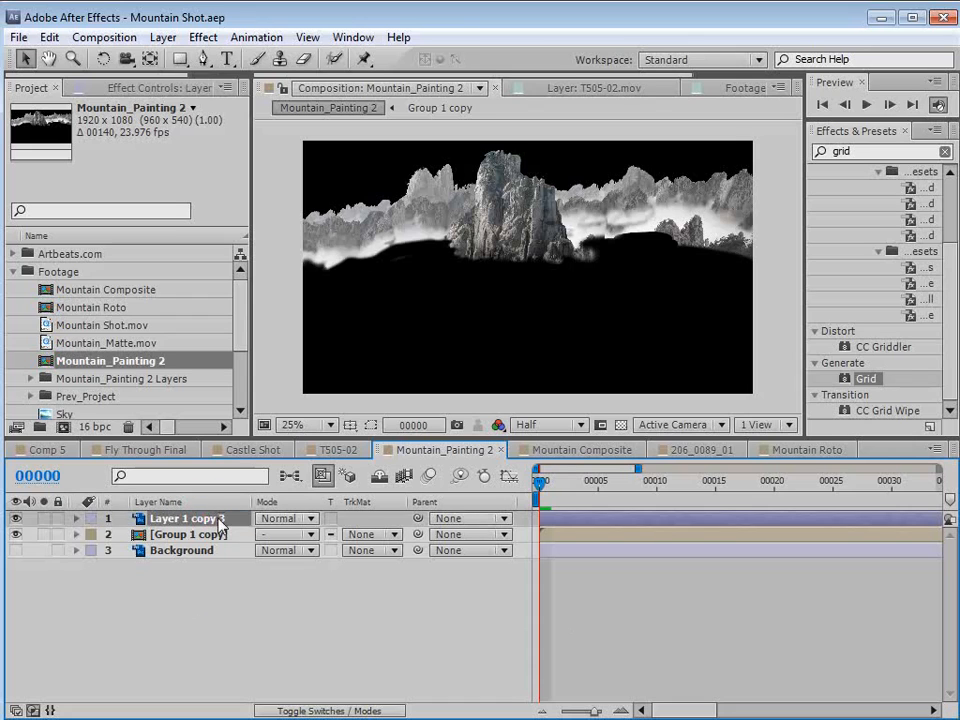
key(Return)
text(Mountain)
key(Return)
click(205, 532)
key(Return)
text(Back mou)
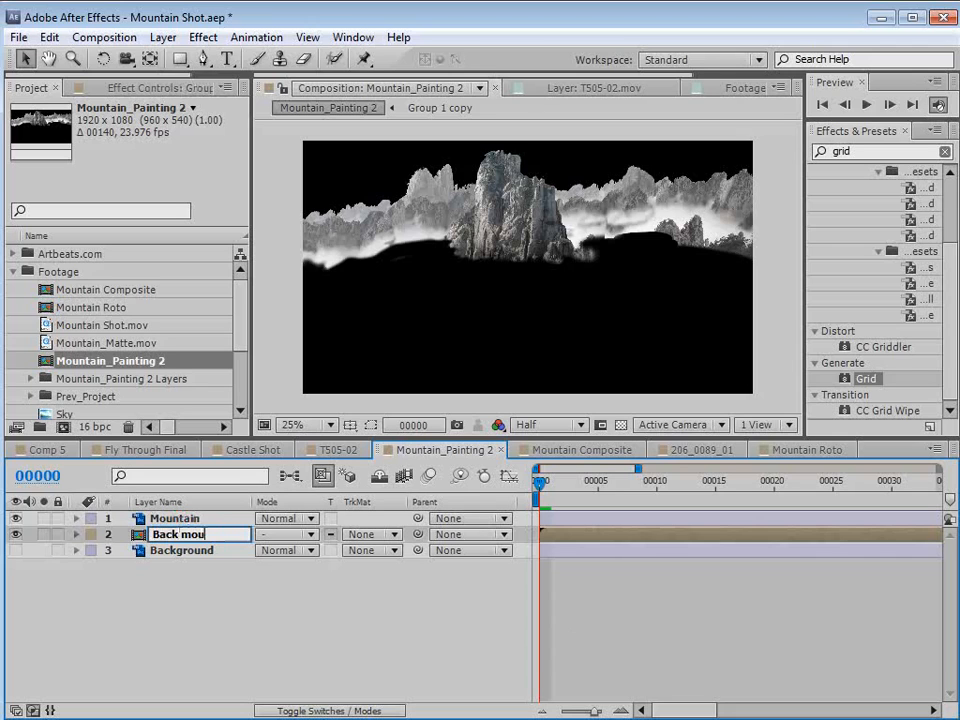
text(ntains)
click(196, 597)
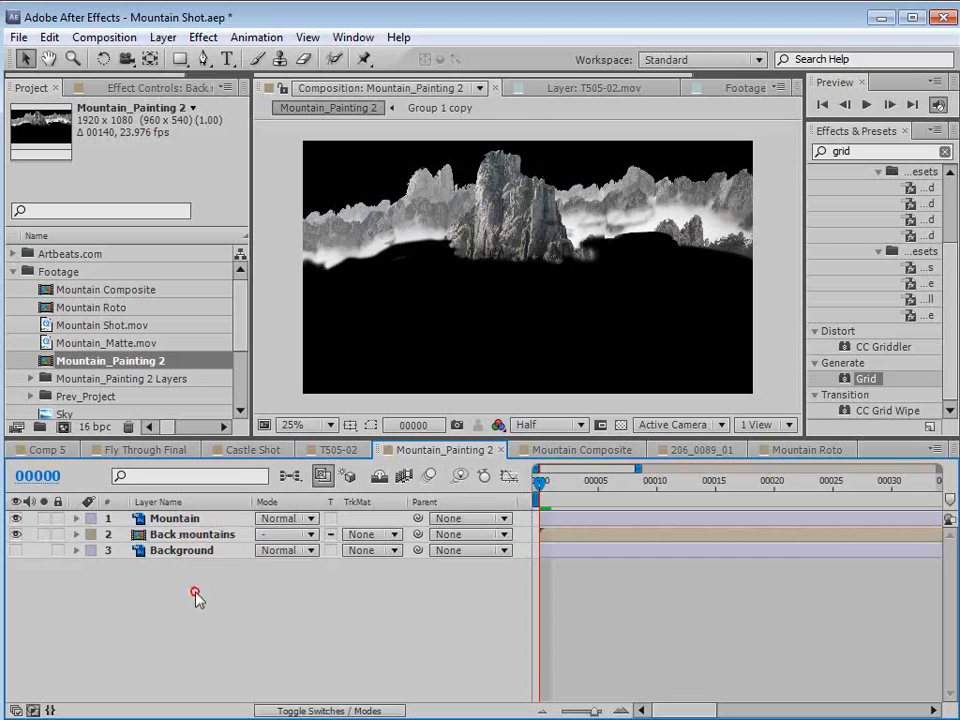
Copy the Mountain and Back mountains layers and paste them into the Mountain Composite composition at frame 0.
click(175, 519)
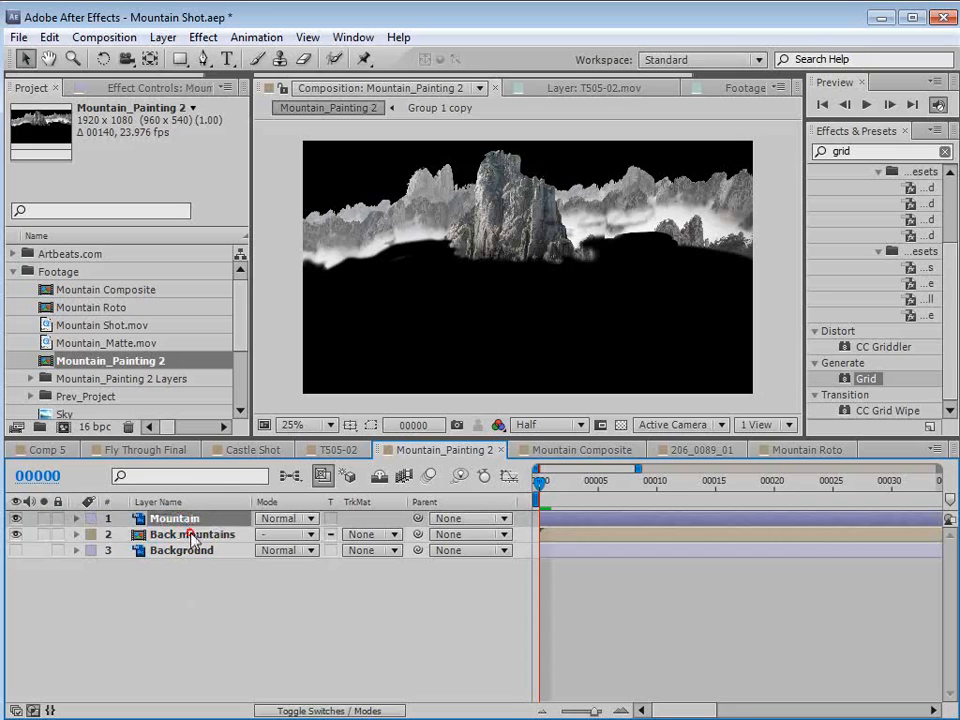
click(49, 37)
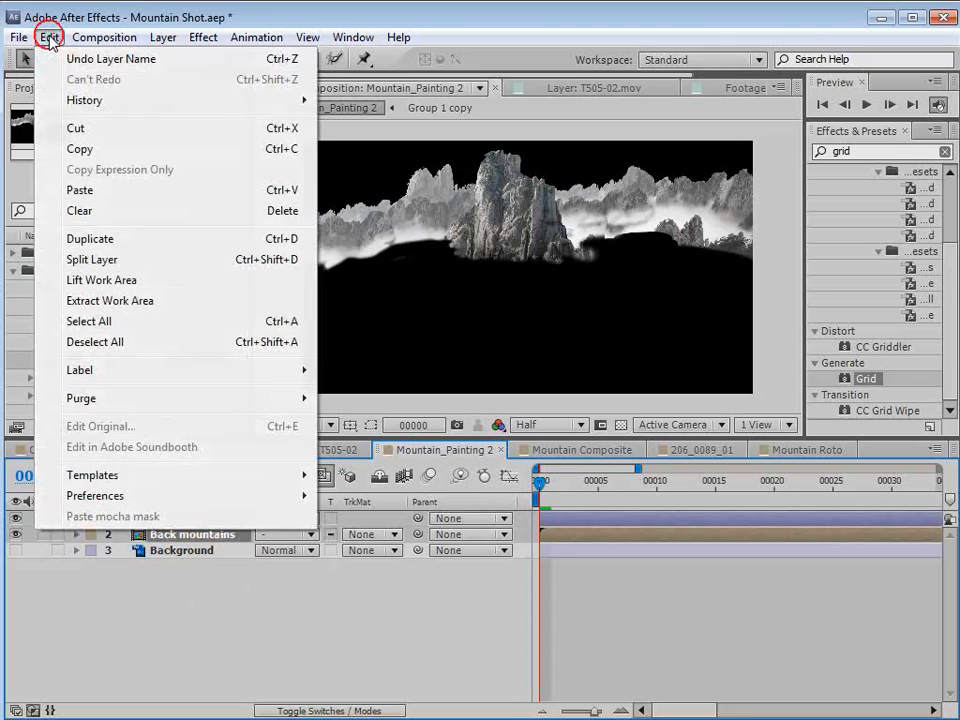
click(96, 150)
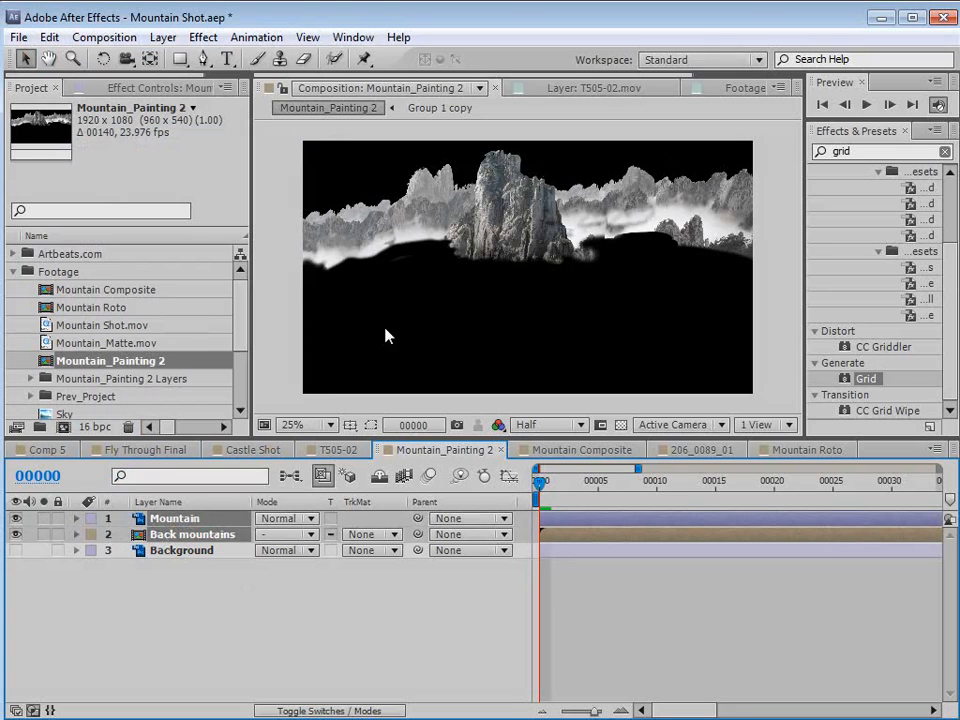
click(556, 452)
drag(556, 480, 521, 490)
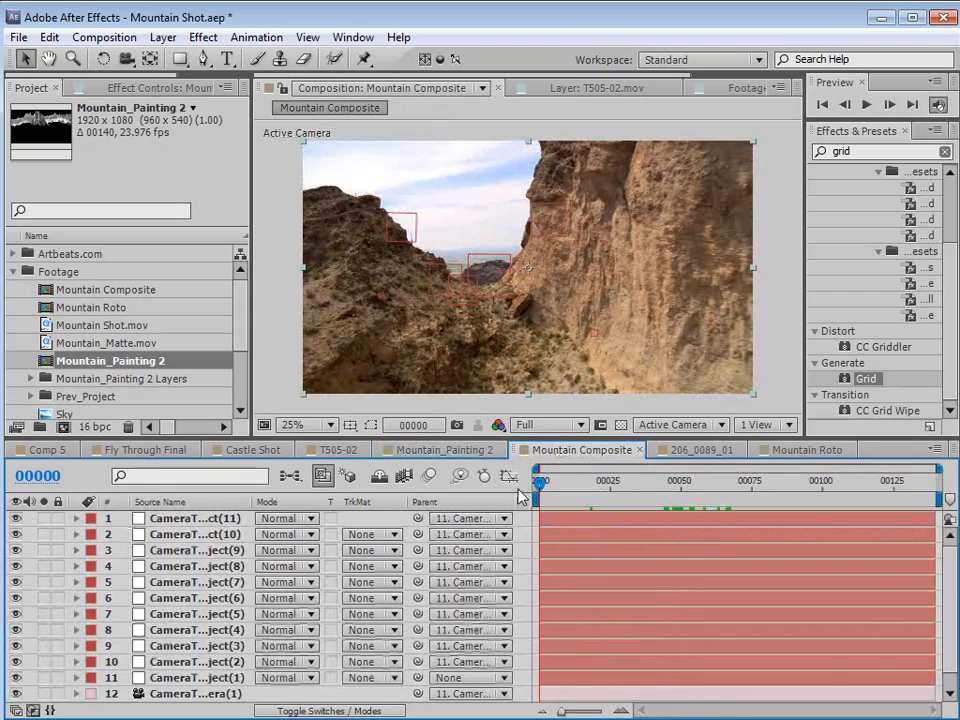
click(47, 40)
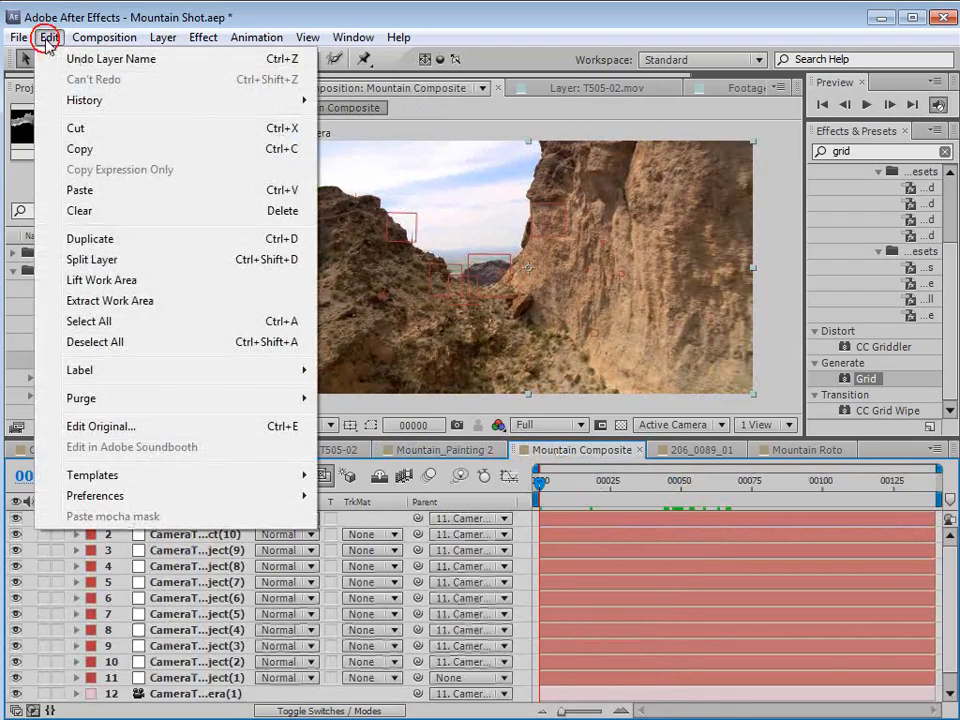
click(80, 190)
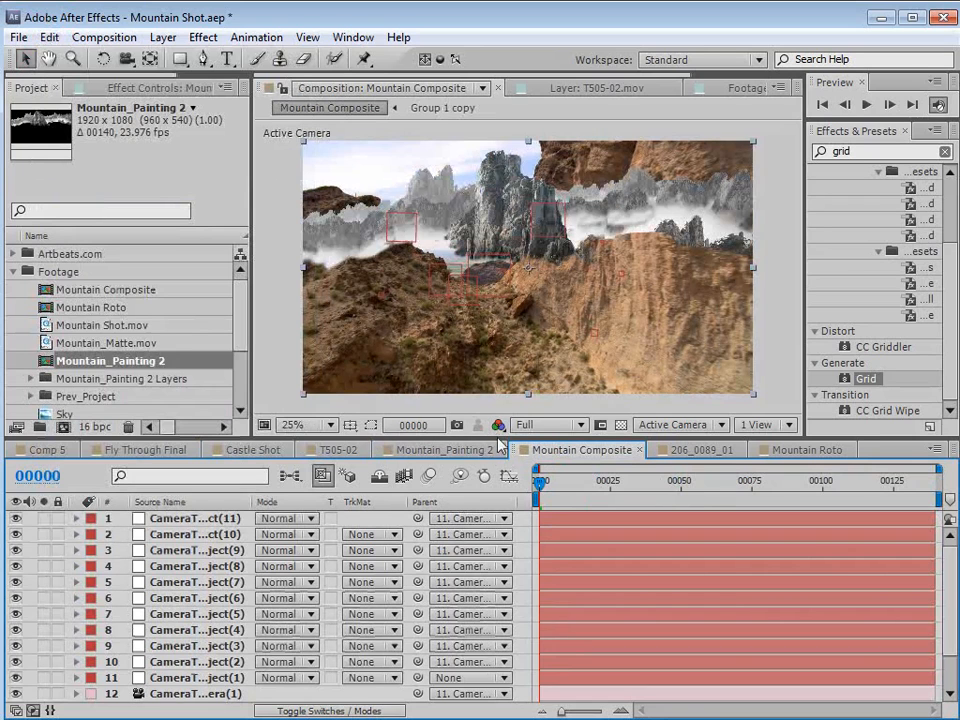
Enlarge the timeline and set the parent of all eleven CameraTracker null objects and the tracked camera to None.
drag(497, 437, 497, 366)
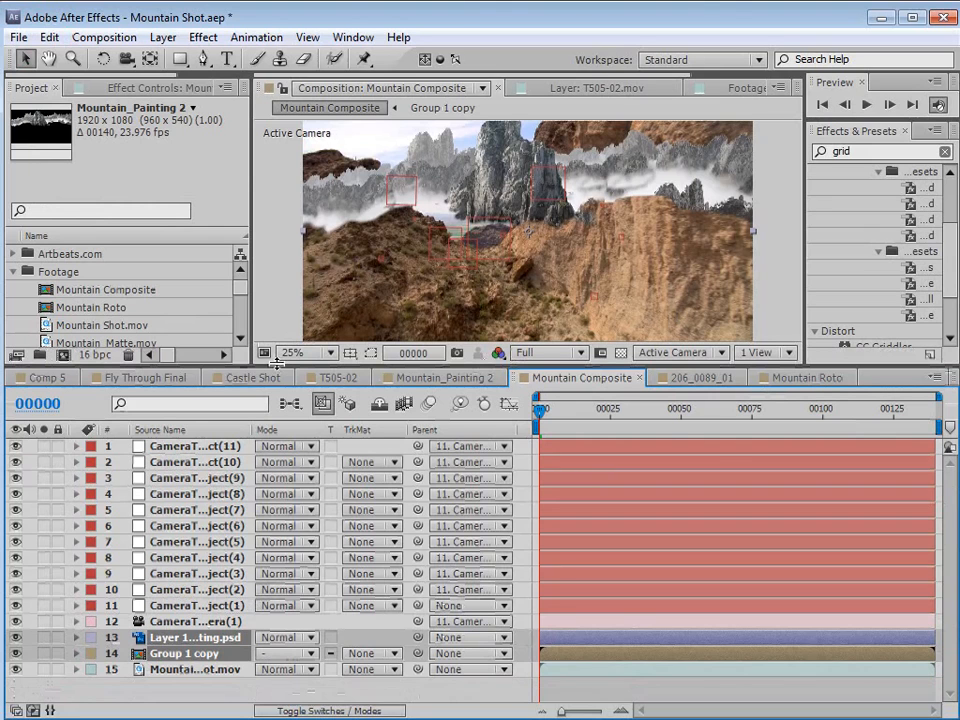
drag(276, 363, 276, 286)
click(197, 543)
ctrl+click(195, 384)
ctrl+click(193, 368)
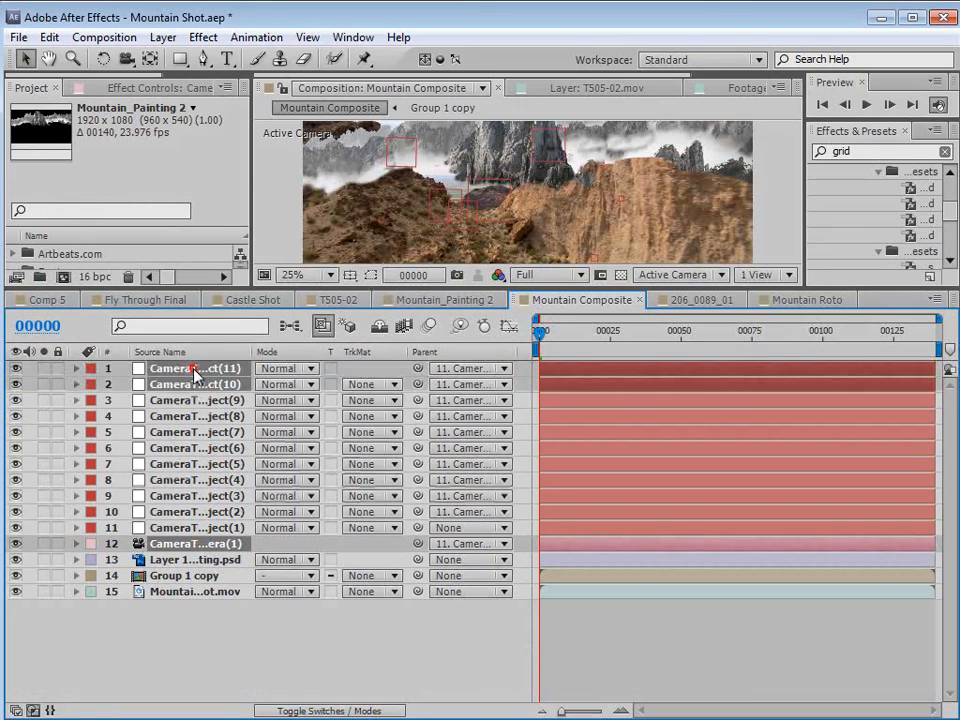
shift+click(195, 527)
click(467, 368)
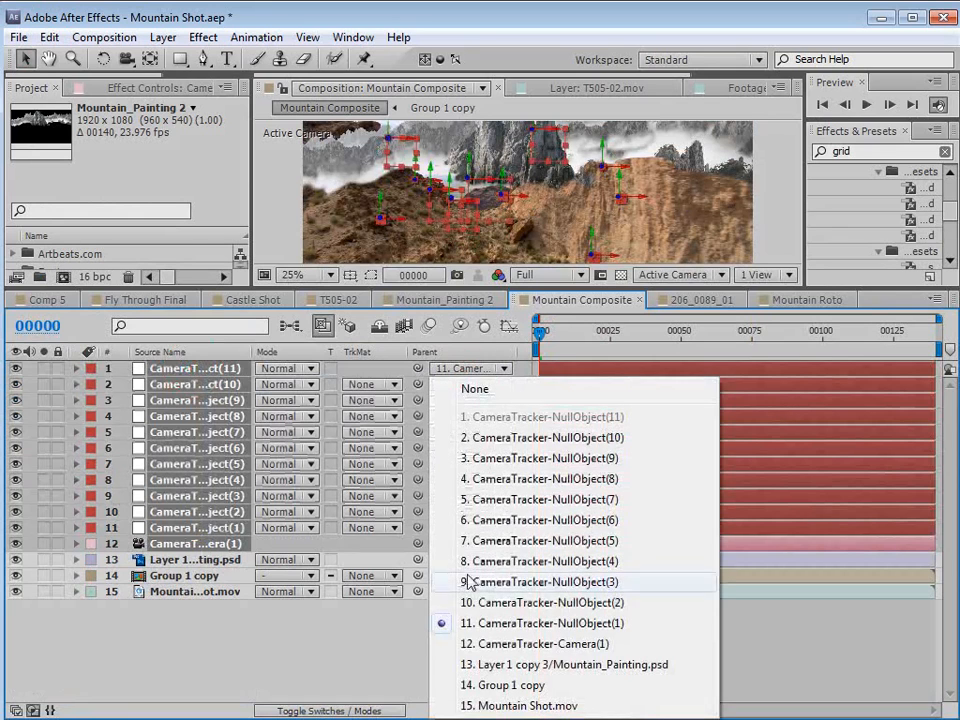
click(473, 392)
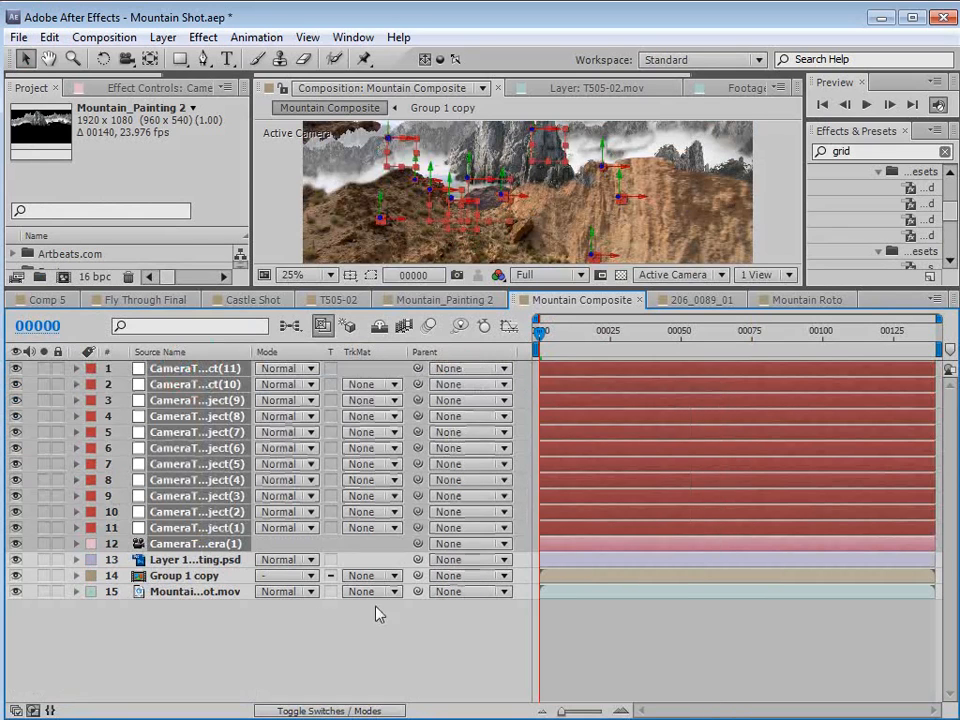
Mark all eleven CameraTracker null objects as shy and hide the shy layers in the Mountain Composite timeline.
click(145, 528)
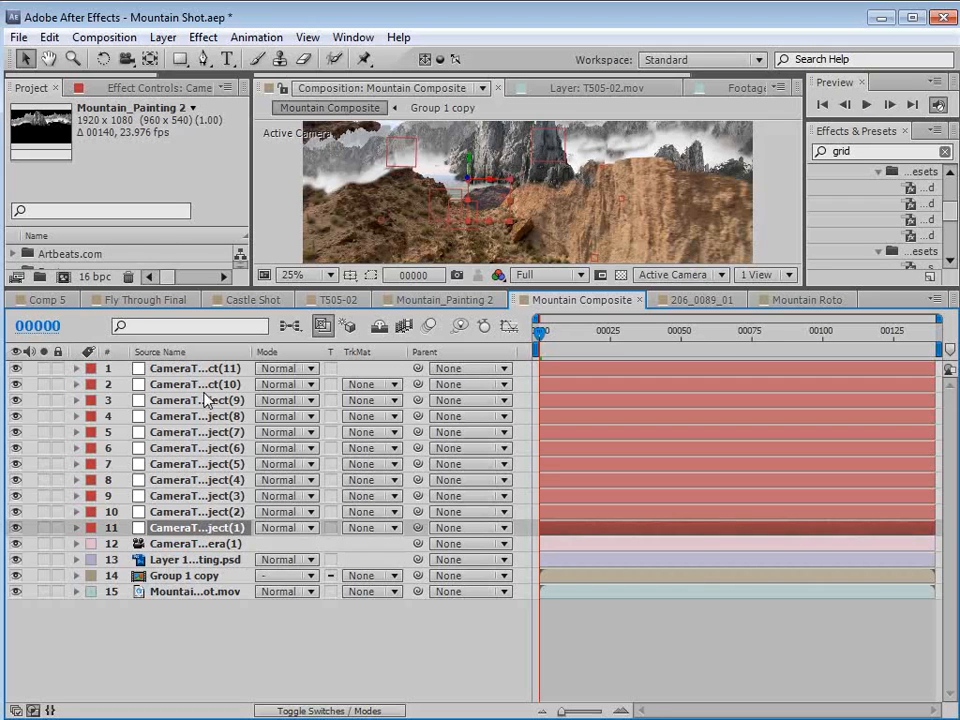
click(206, 617)
click(155, 368)
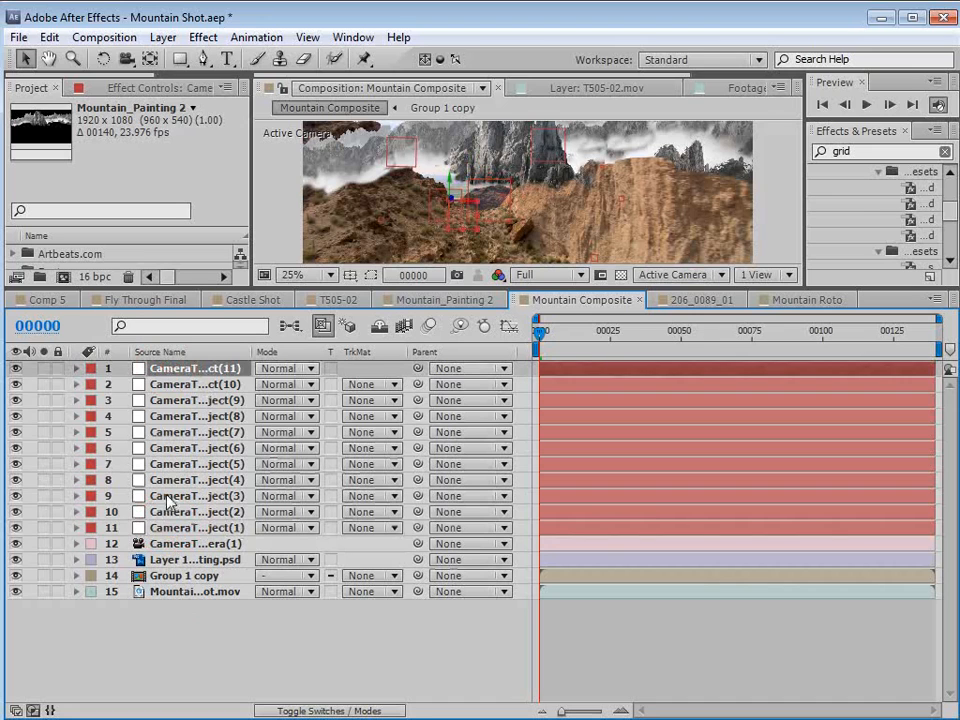
shift+click(168, 528)
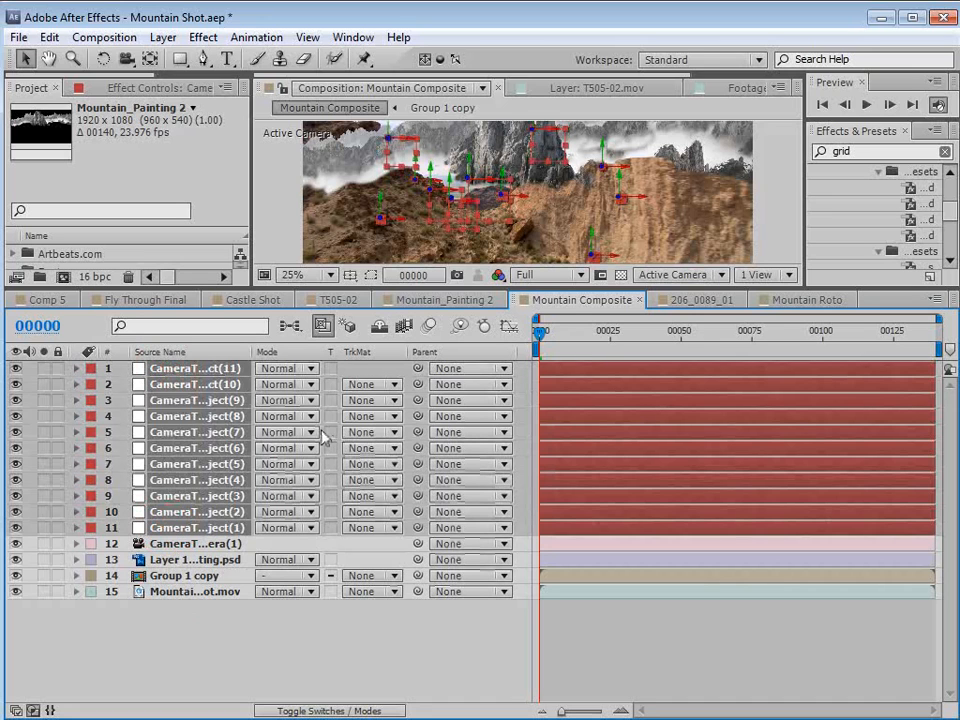
key(F4)
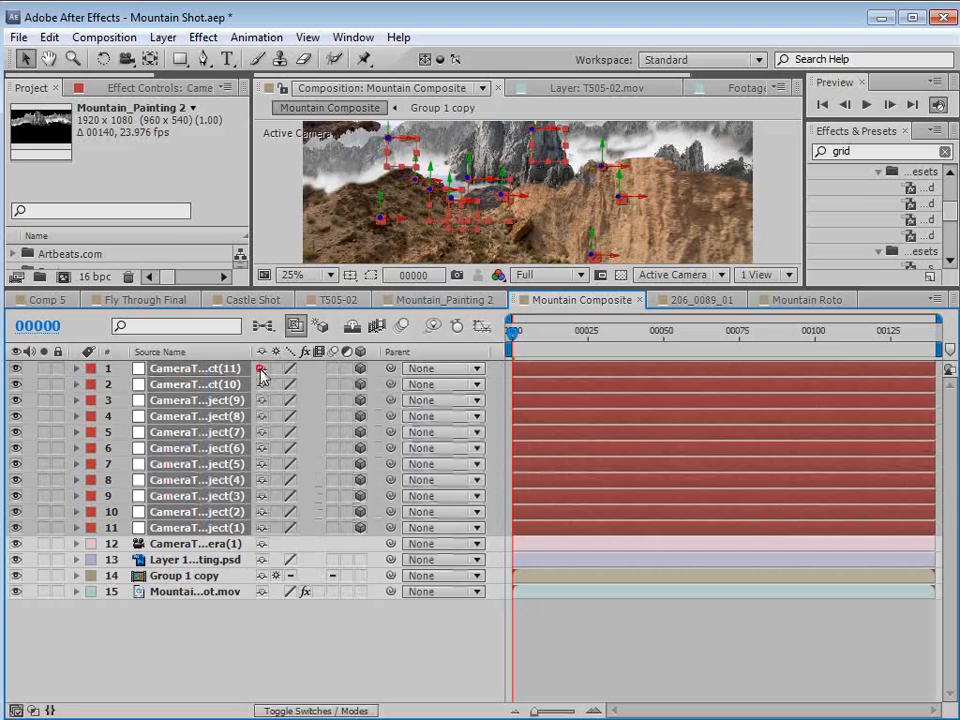
click(260, 368)
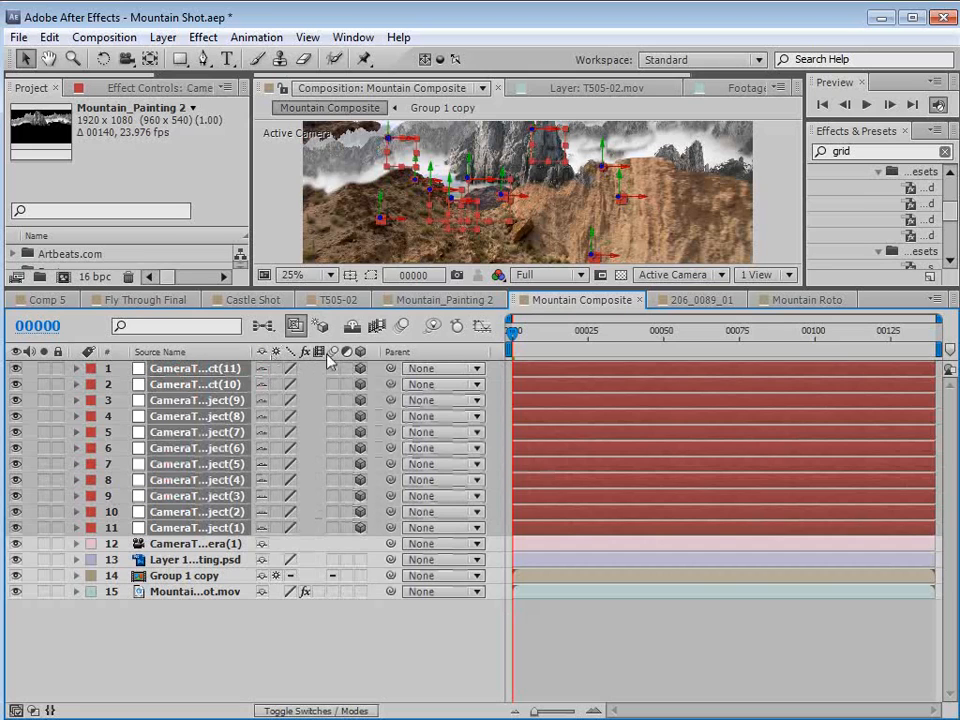
click(352, 327)
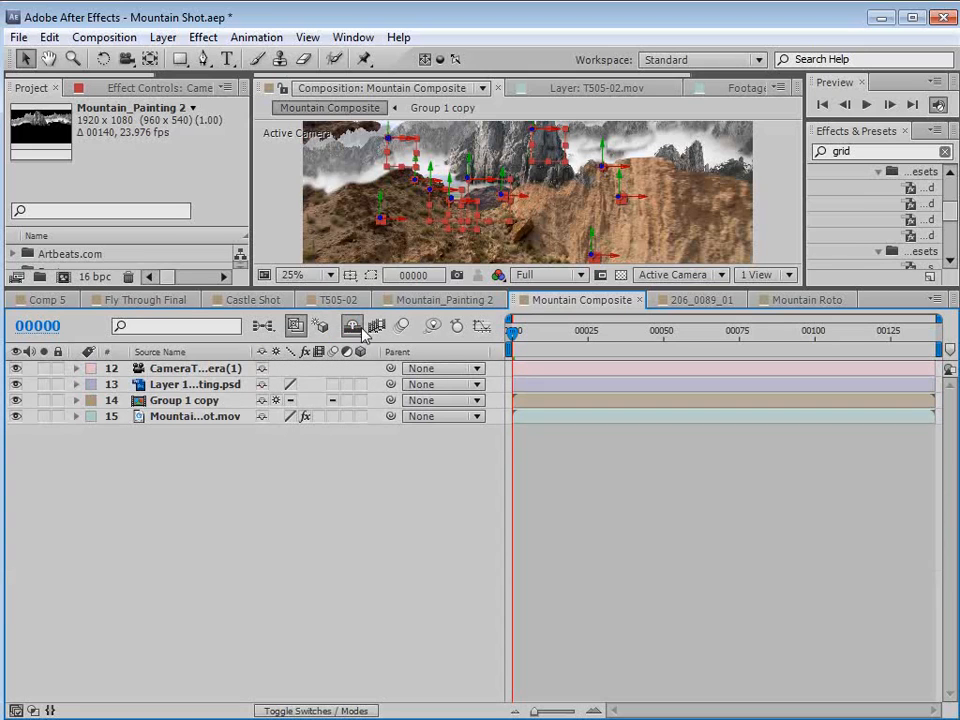
click(356, 329)
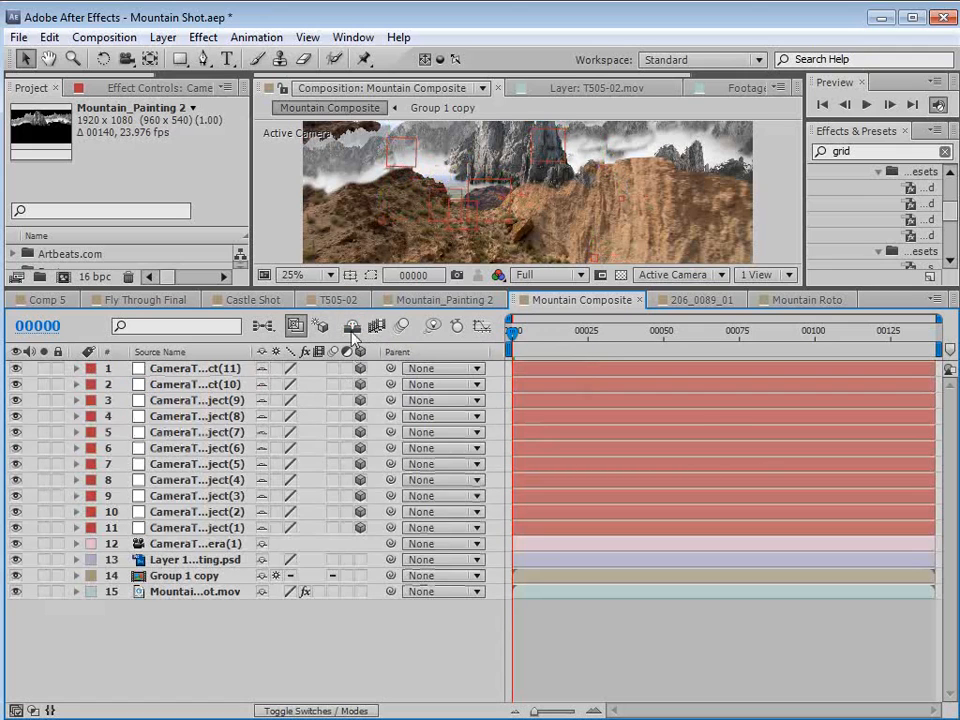
click(355, 327)
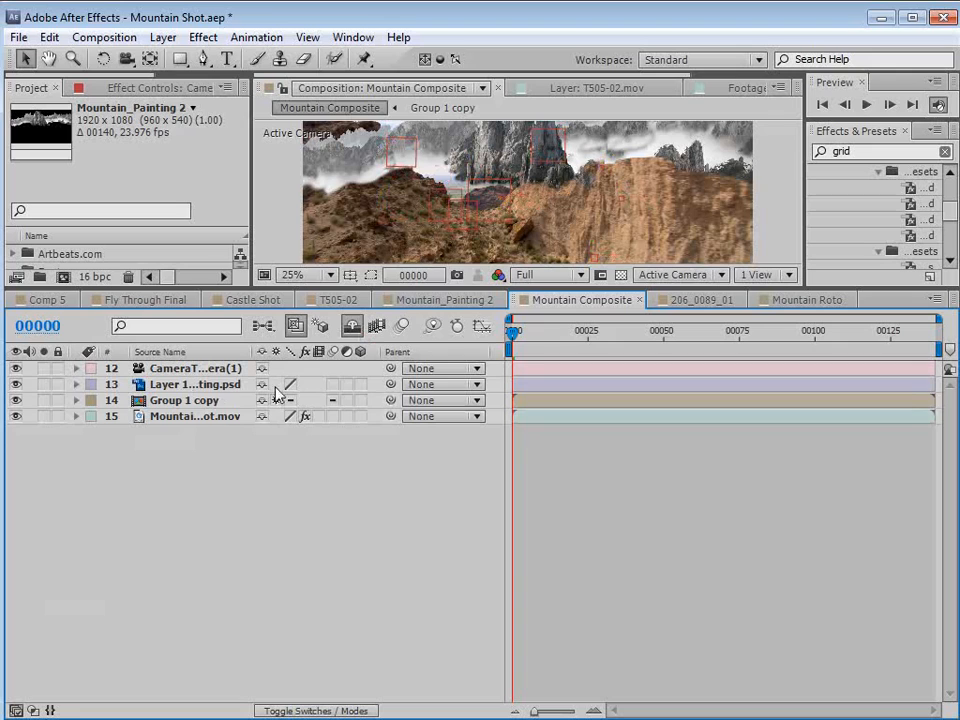
Display layer names instead of source names in the timeline, and enlarge the composition view again.
click(174, 401)
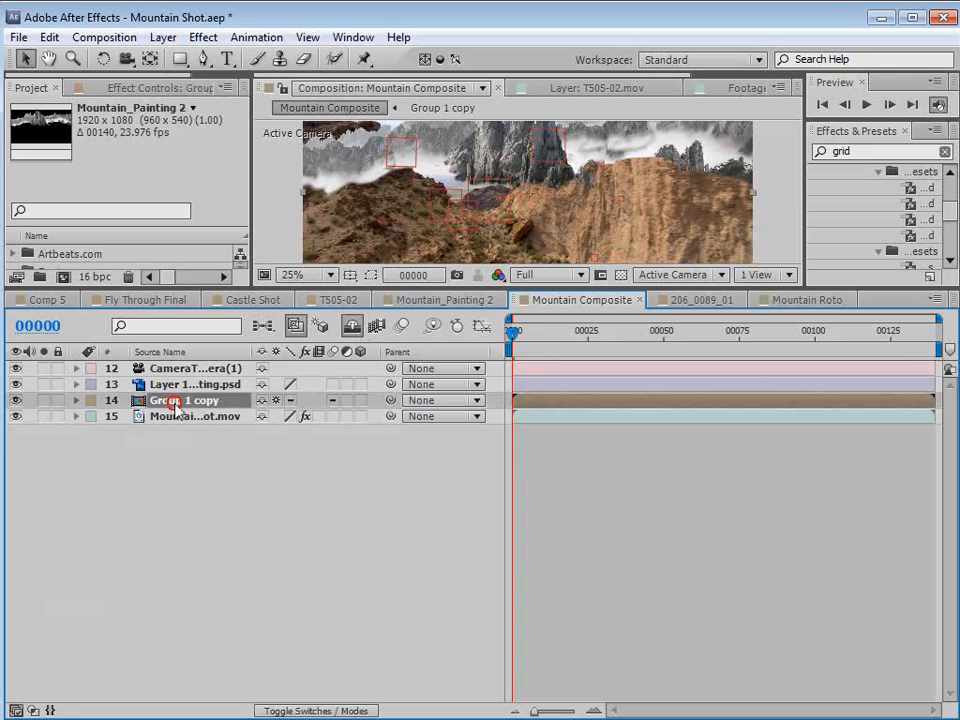
click(205, 354)
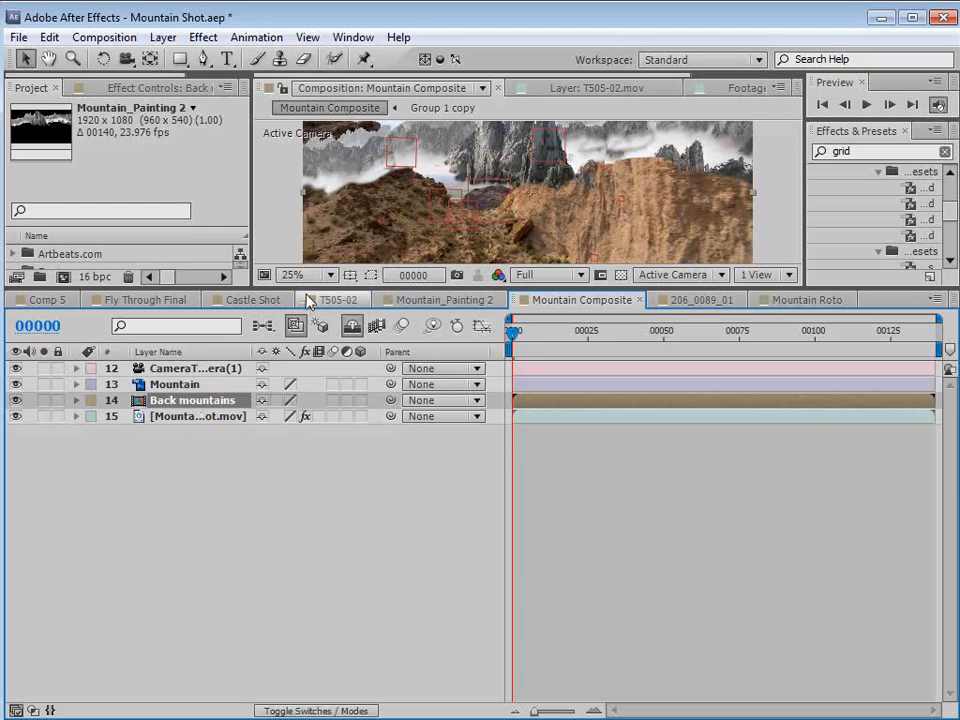
drag(302, 292, 289, 421)
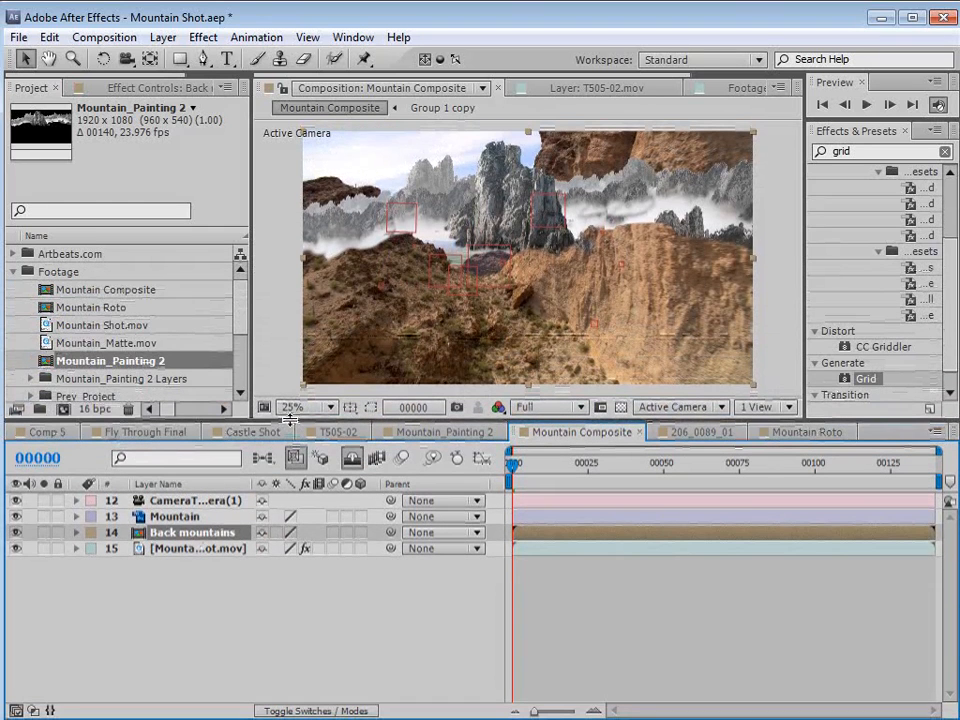
click(199, 565)
click(190, 534)
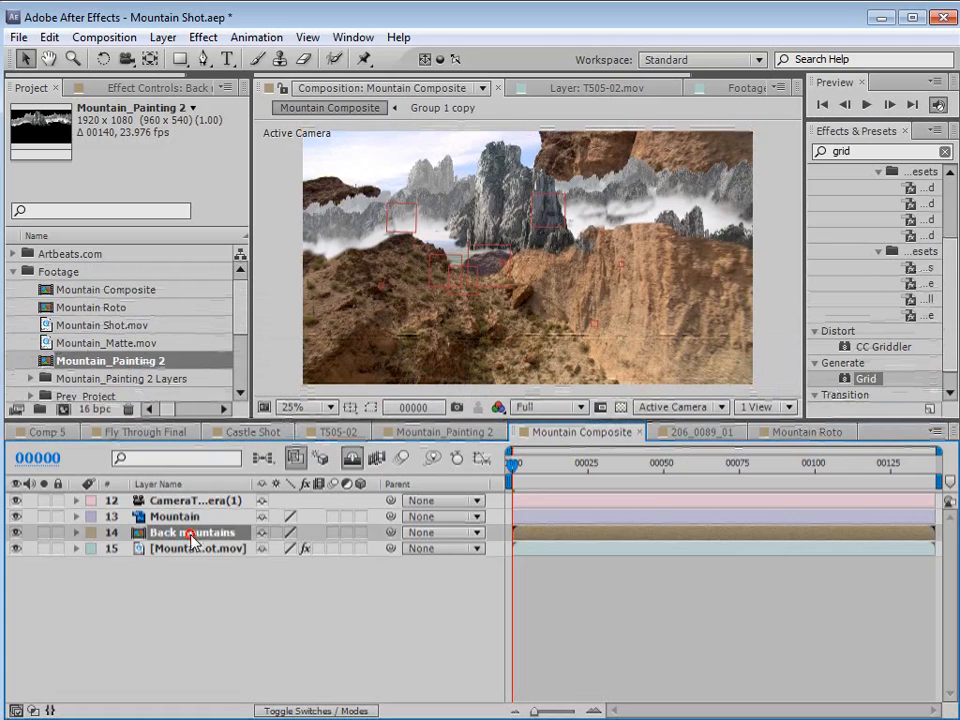
key(F2)
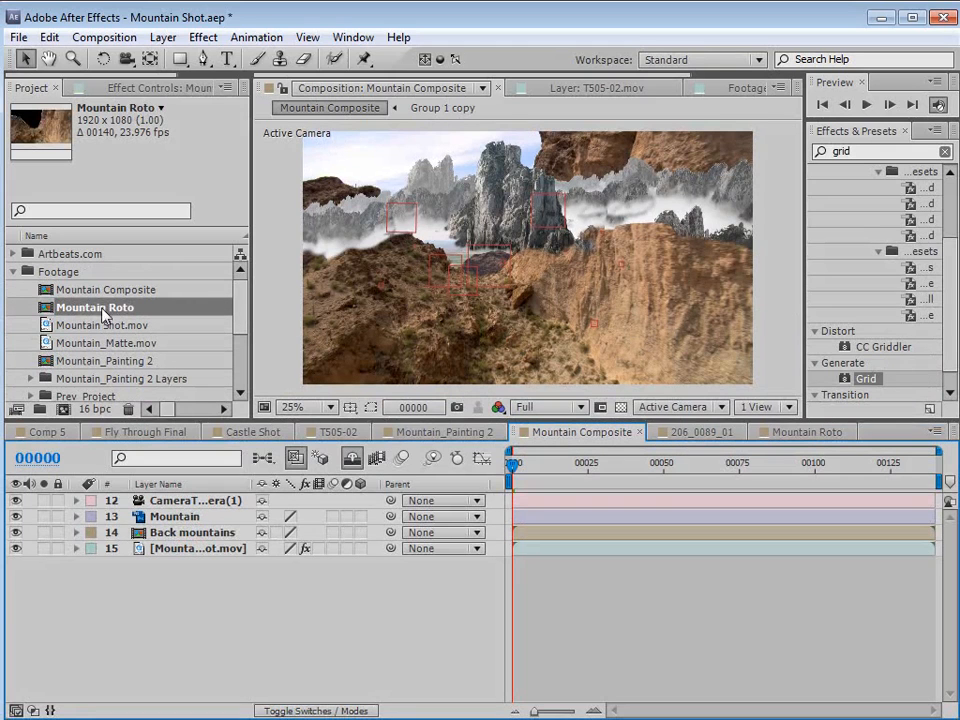
Add the Mountain Roto composition above the tracked camera layer in Mountain Composite and scrub through the shot to check it.
drag(110, 312, 160, 505)
key(space)
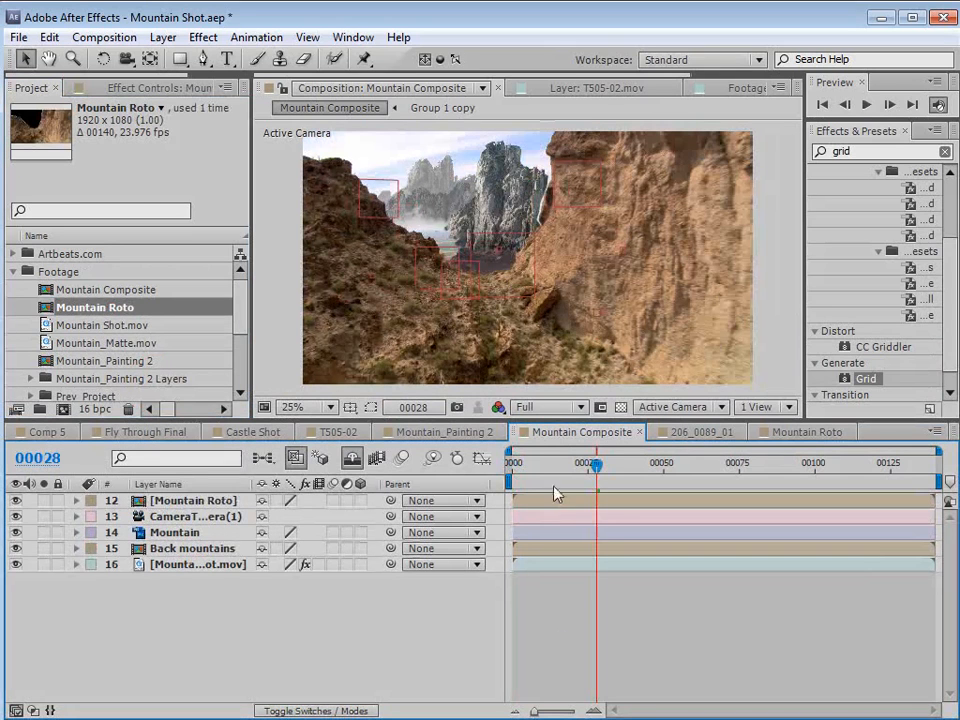
drag(588, 476, 757, 474)
drag(643, 485, 600, 485)
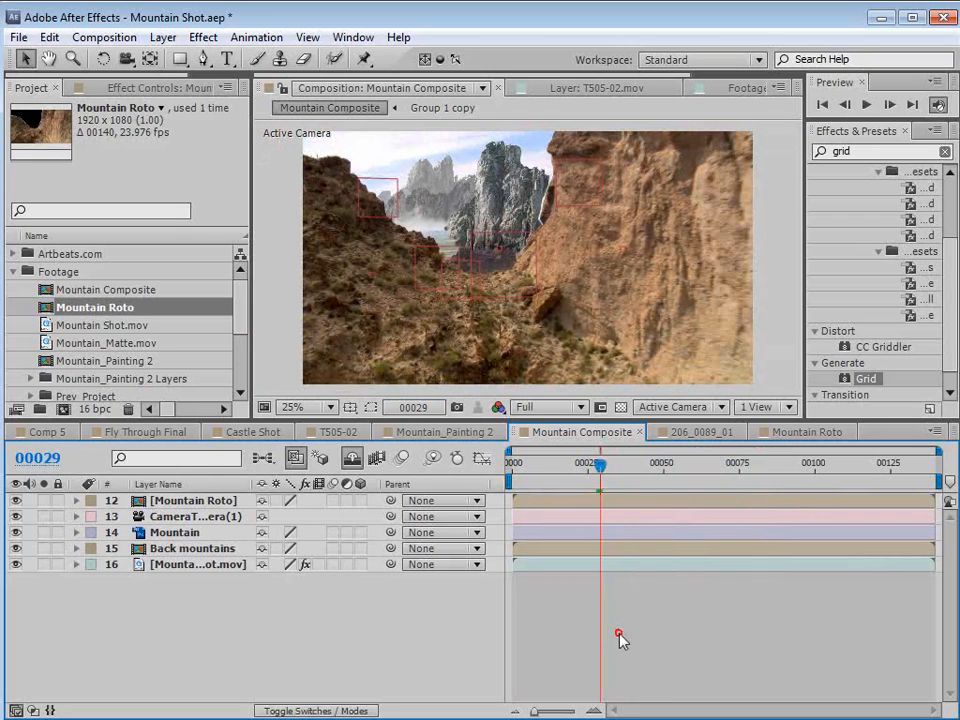
Hide the Mountain Roto layer, go to frame 112, and make the Mountain and Back mountains layers 3D.
click(15, 501)
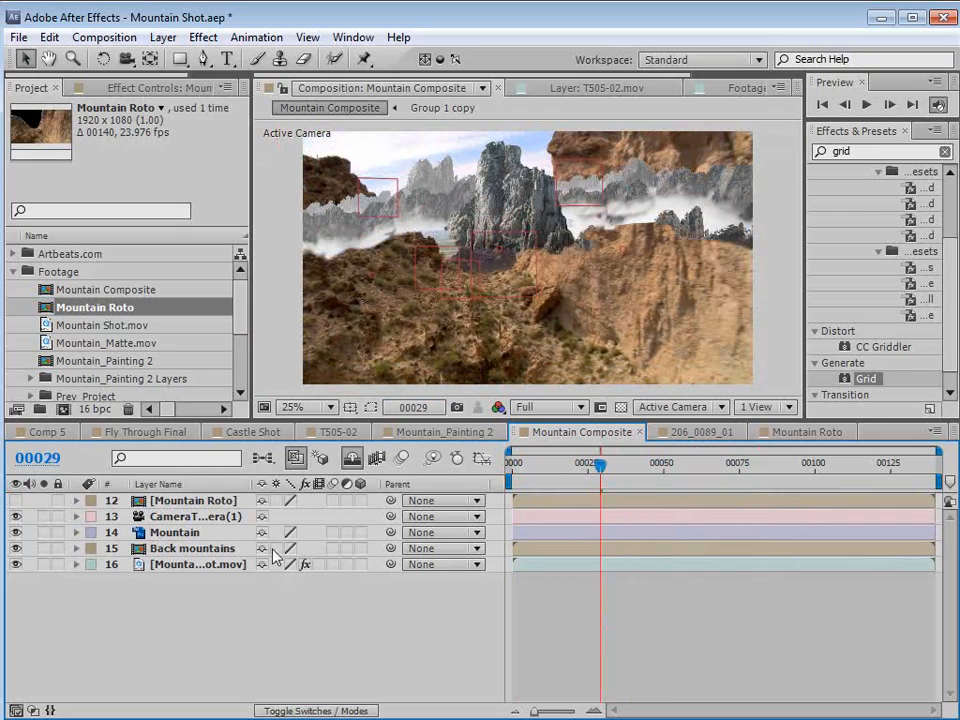
drag(601, 487, 855, 507)
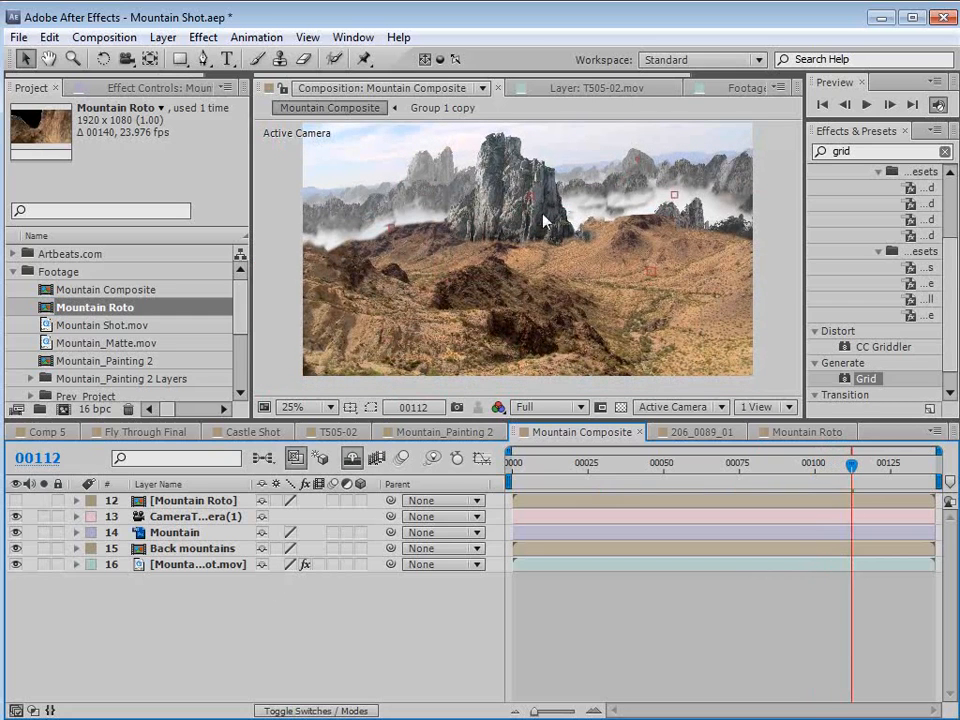
click(190, 533)
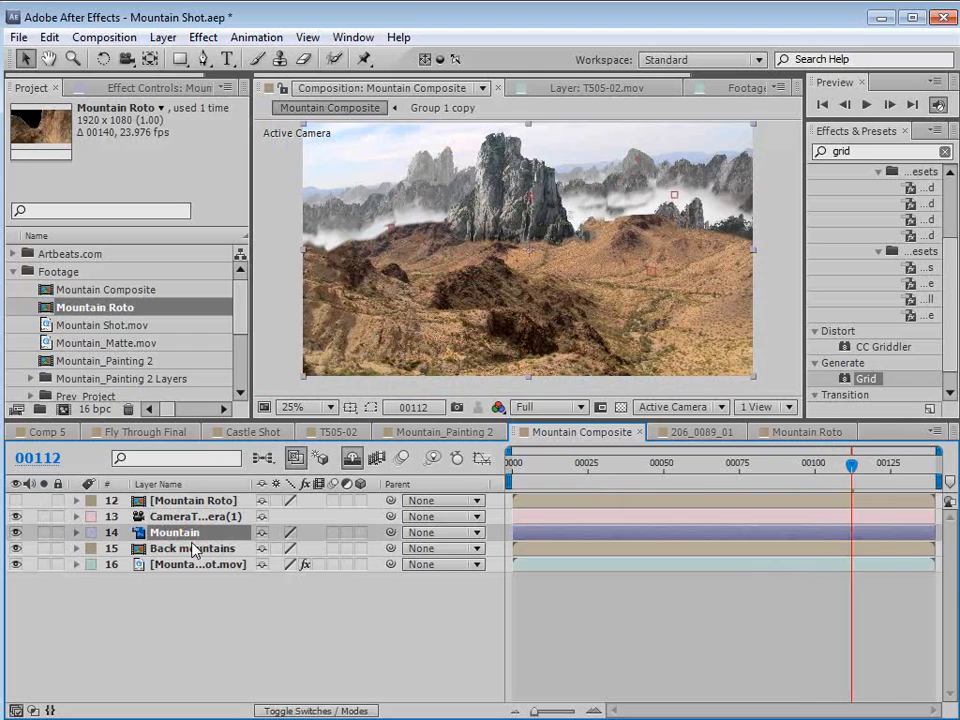
click(361, 532)
click(361, 548)
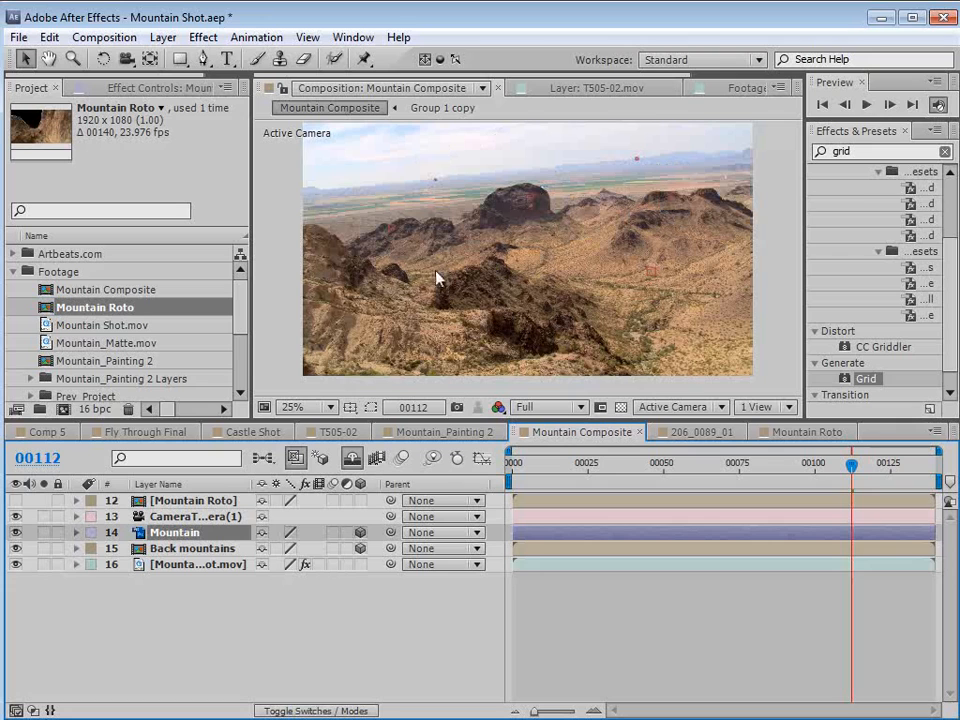
Show the shy layers again and rename the CameraTracker null (2) on the central butte to Main Mountain.
click(352, 459)
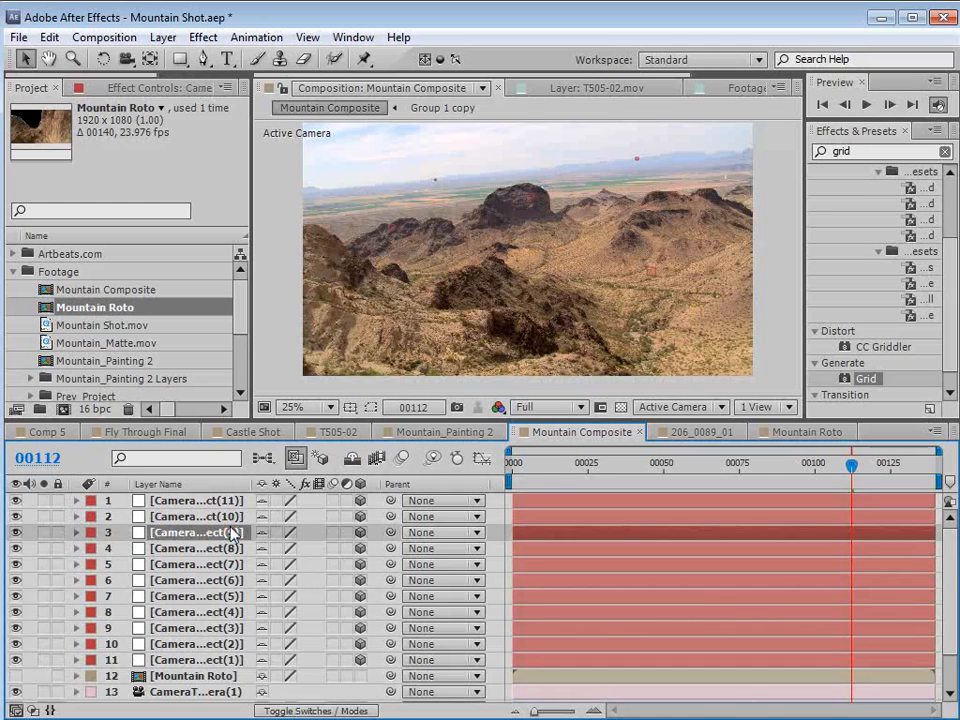
click(200, 548)
key(period)
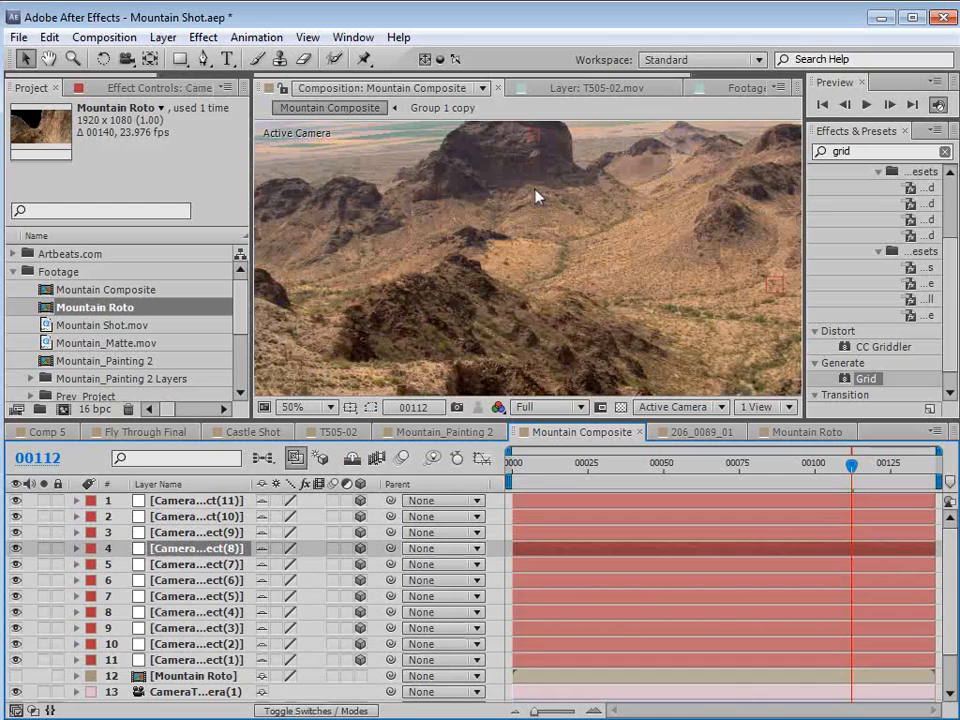
drag(544, 163, 516, 236)
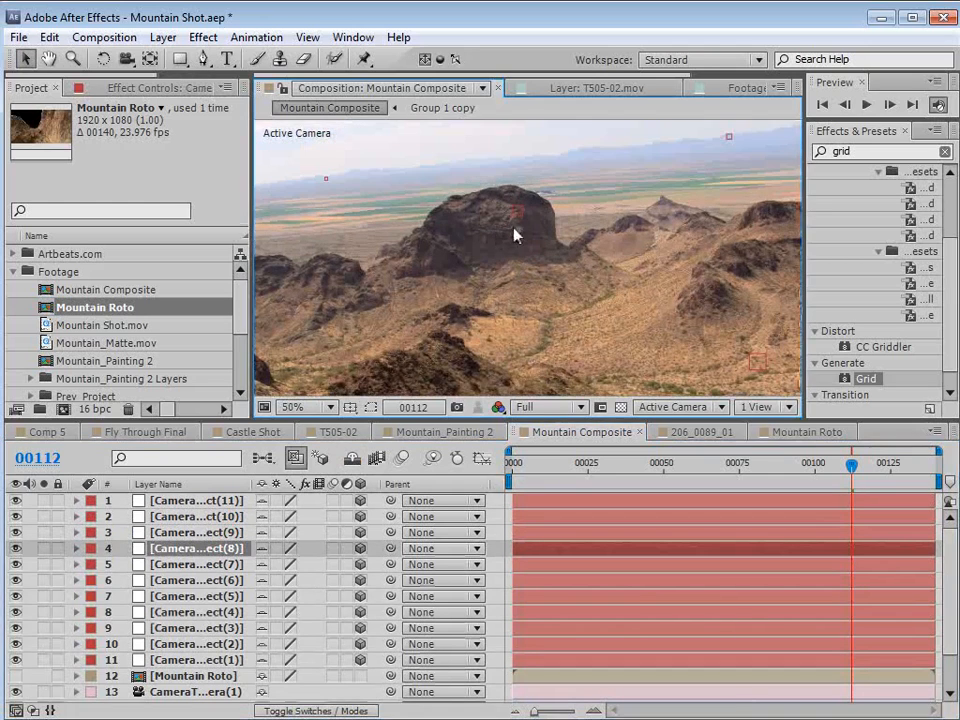
click(176, 644)
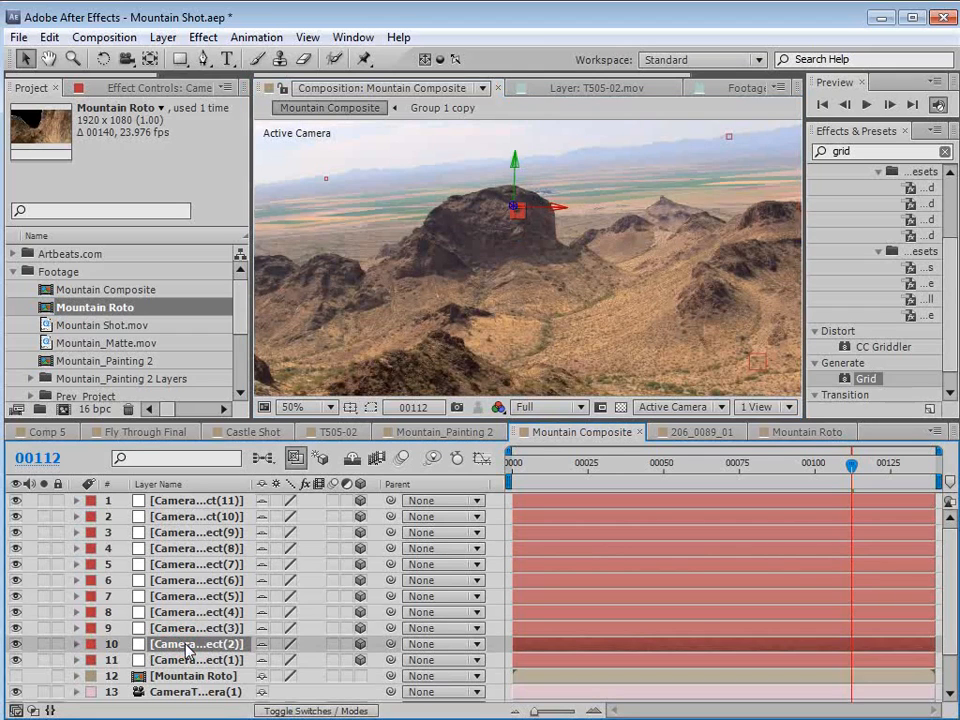
key(Return)
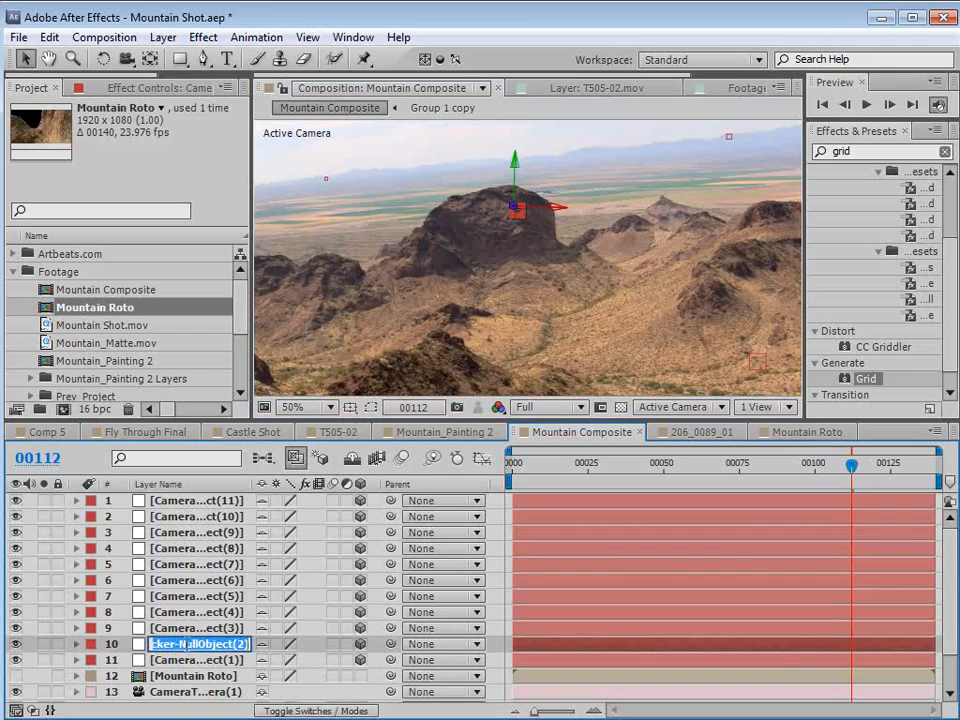
text(Main Mountain)
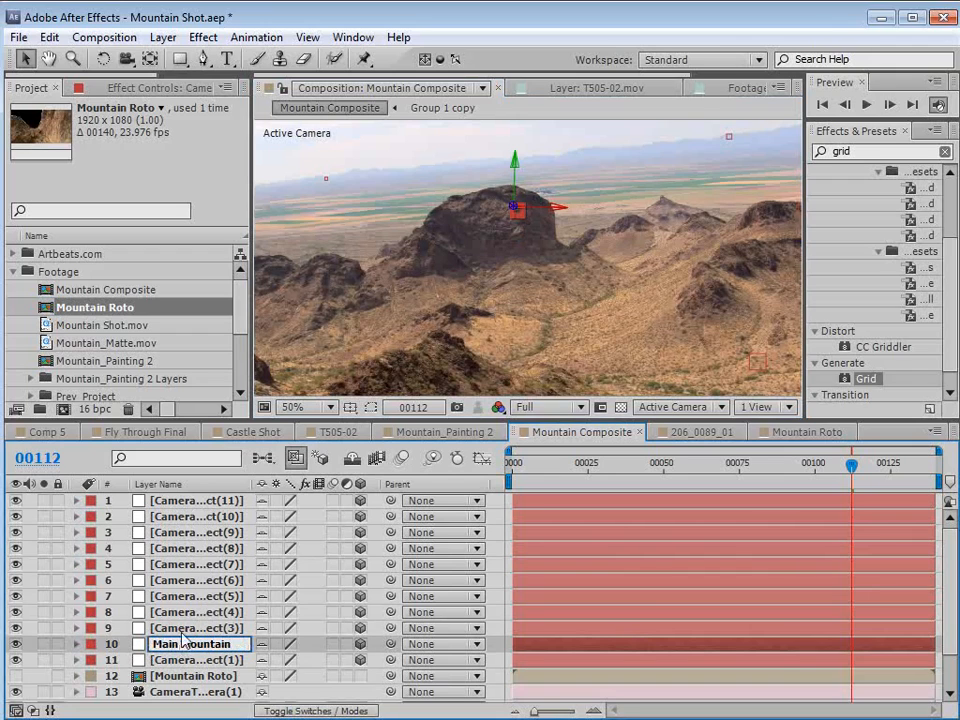
key(Return)
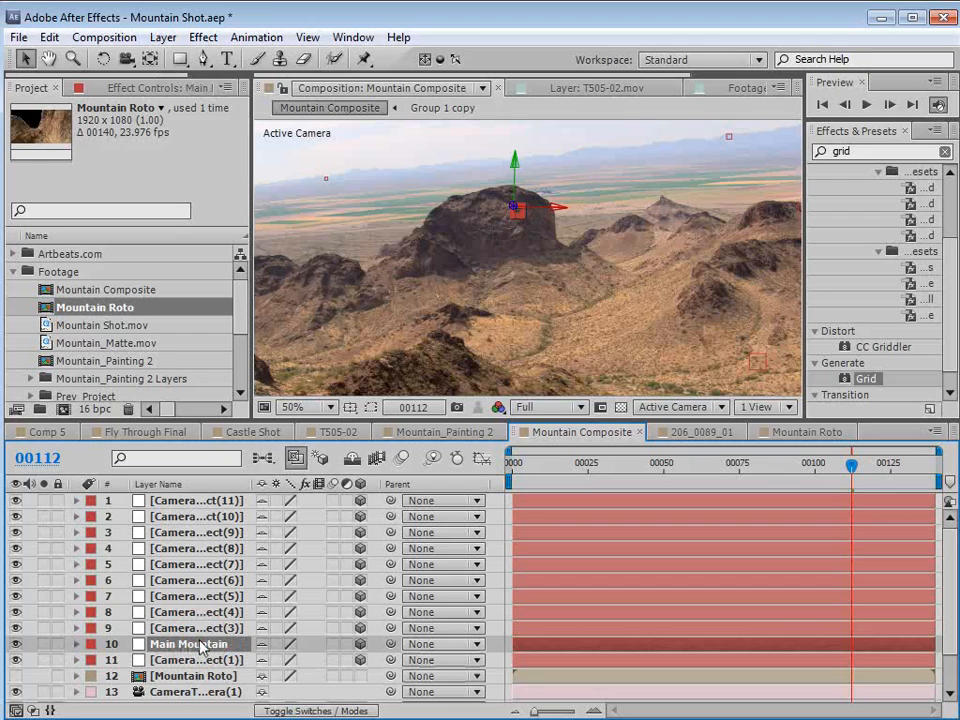
Copy the Position property of the Main Mountain null and hide the shy layers again.
key(p)
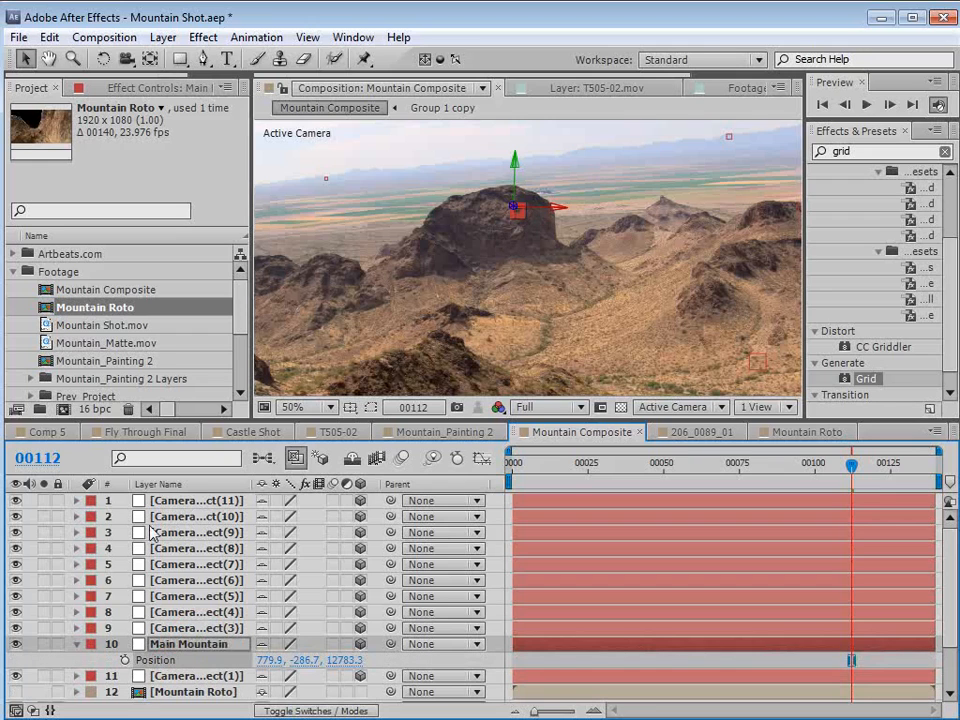
click(49, 37)
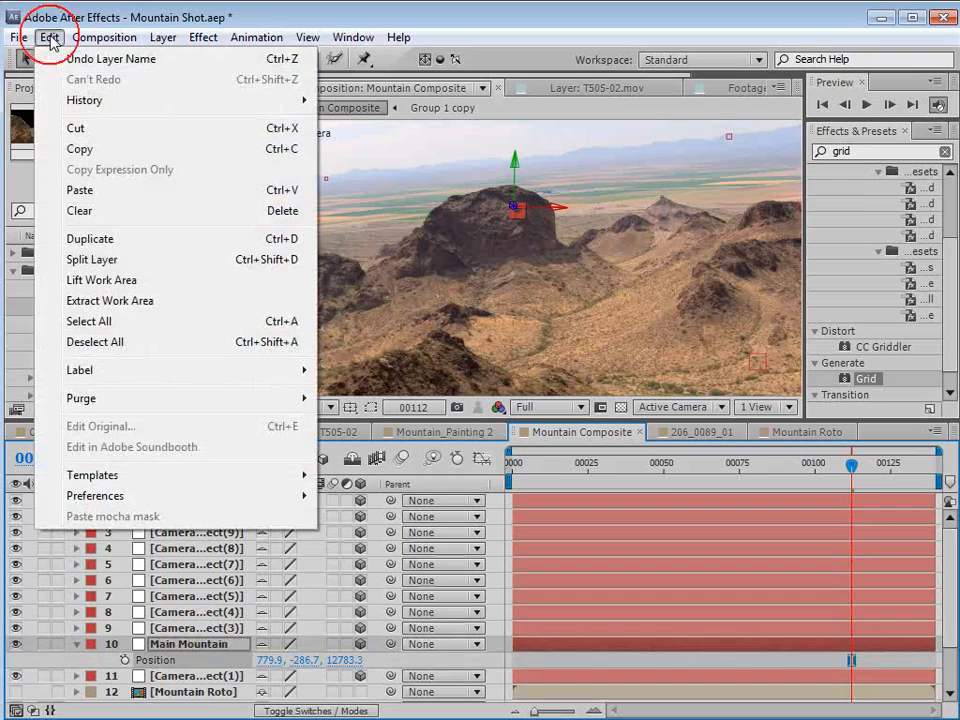
click(75, 147)
scroll(260, 553, down, 5)
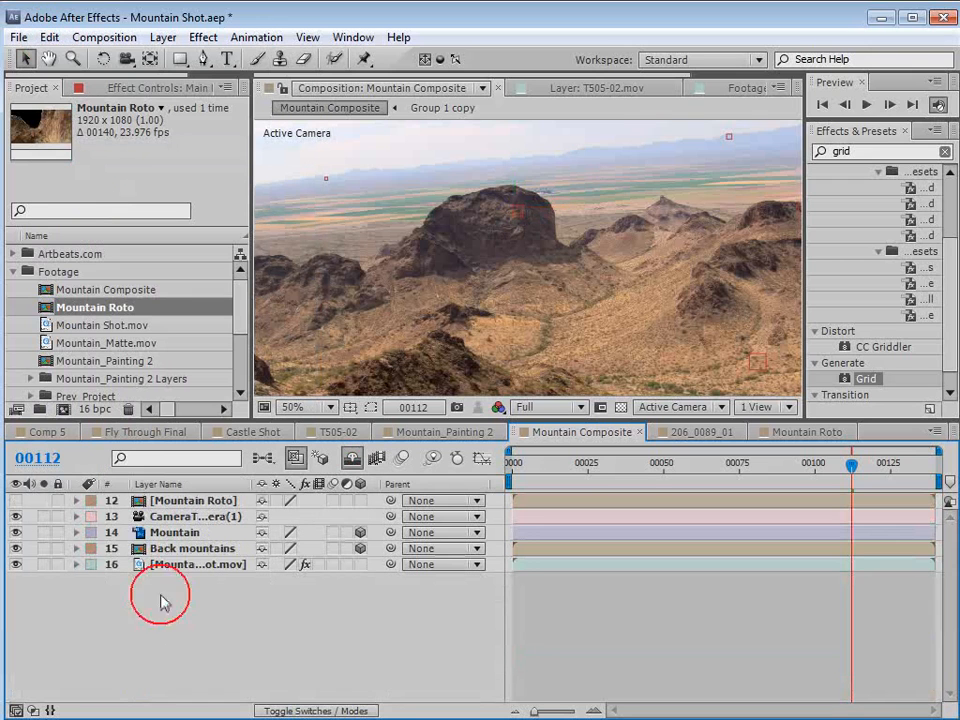
Paste the copied null position into the Mountain layer's Position property.
click(140, 532)
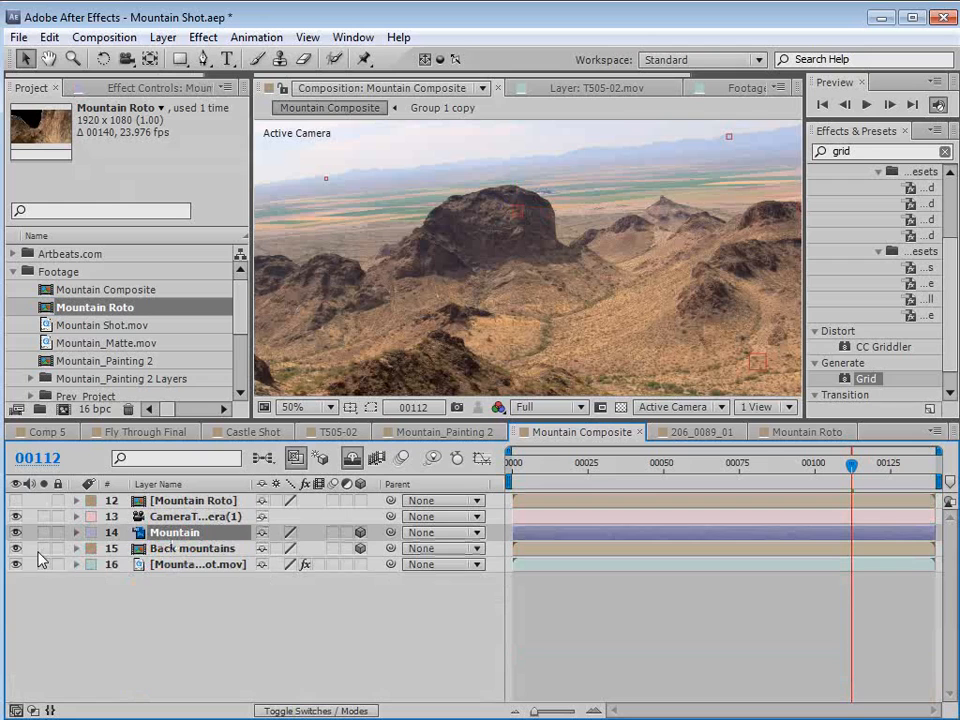
key(p)
click(160, 549)
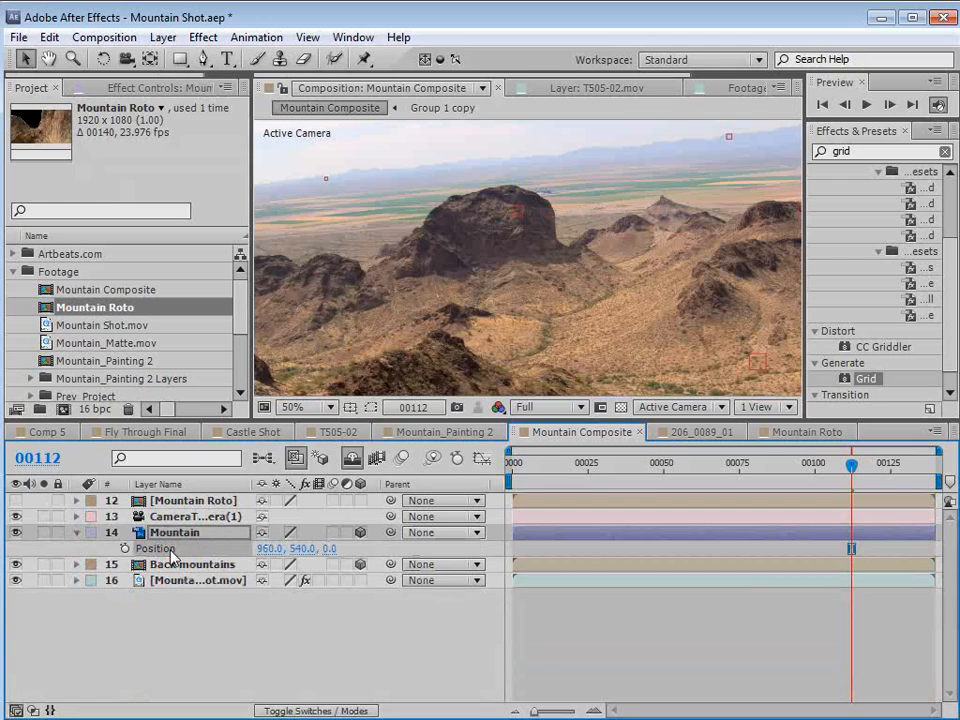
click(49, 37)
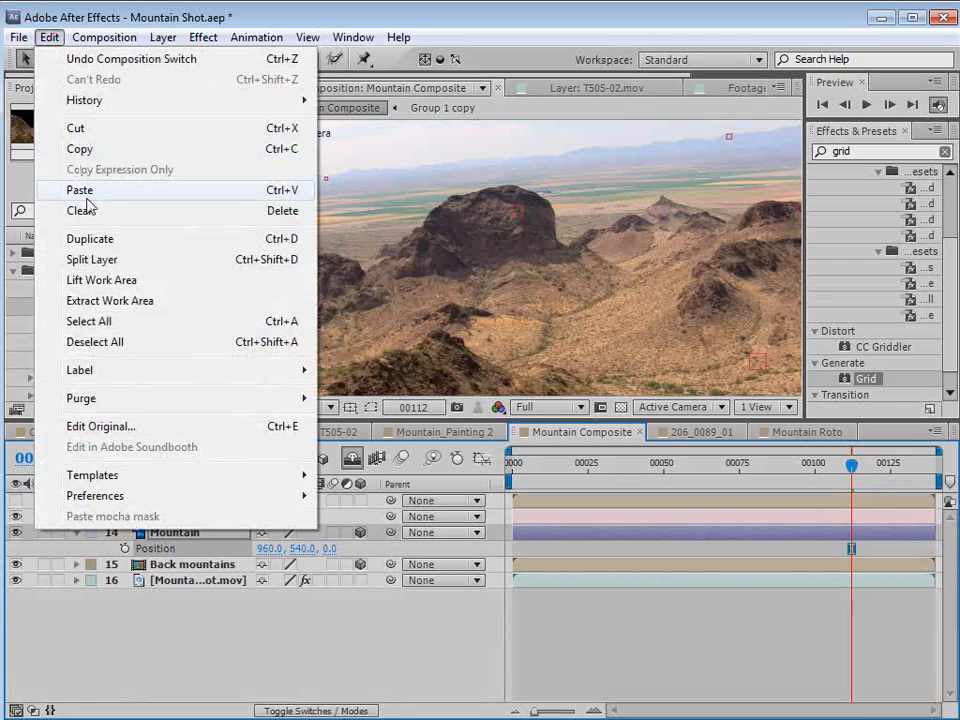
click(90, 190)
click(553, 538)
click(521, 306)
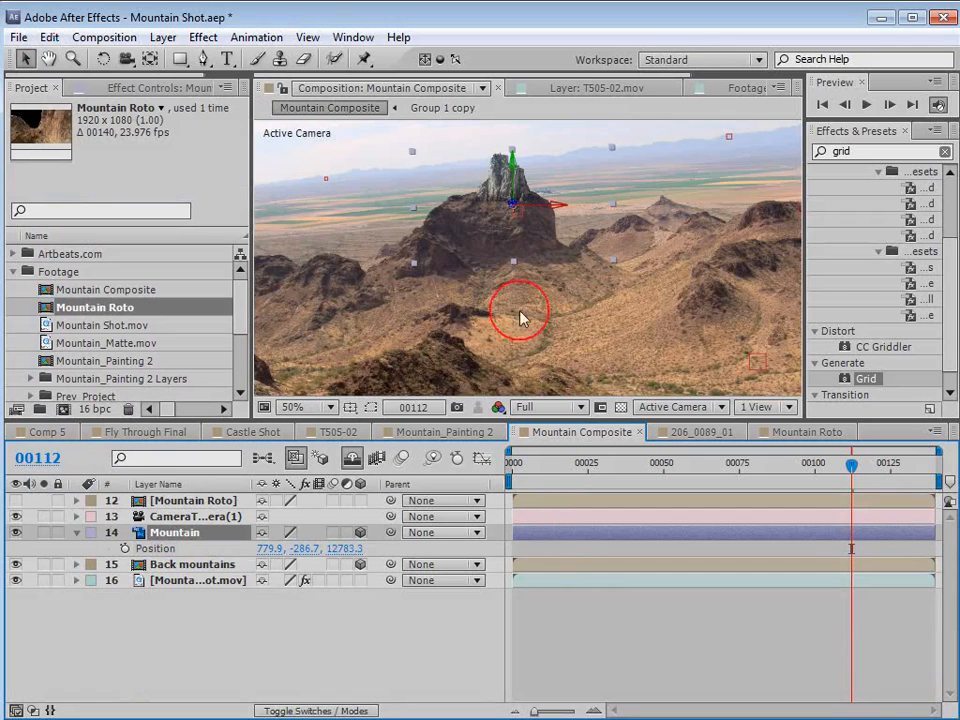
At frame 122, scale the Mountain layer up to 351.7% and move it down to cover the central butte.
drag(851, 527, 882, 521)
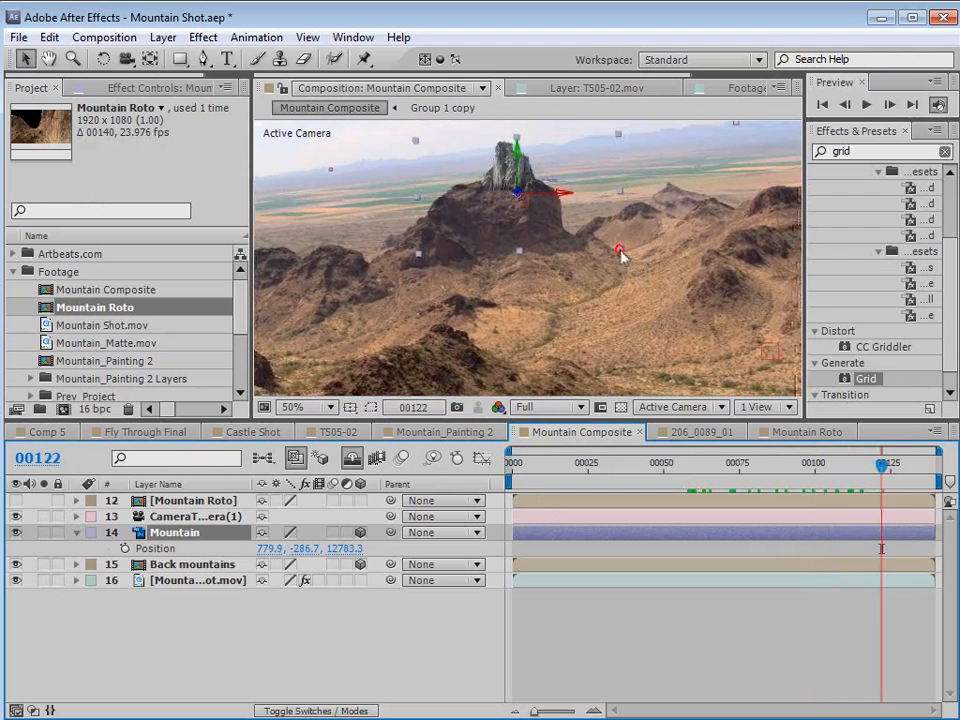
drag(620, 250, 798, 360)
key(space)
drag(571, 188, 560, 330)
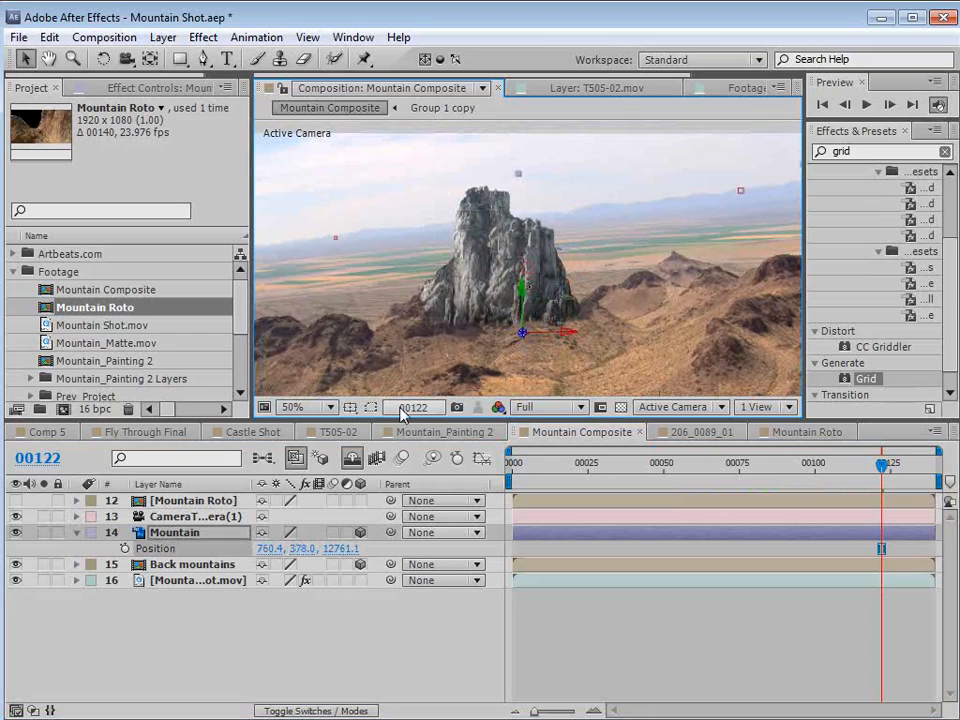
key(s)
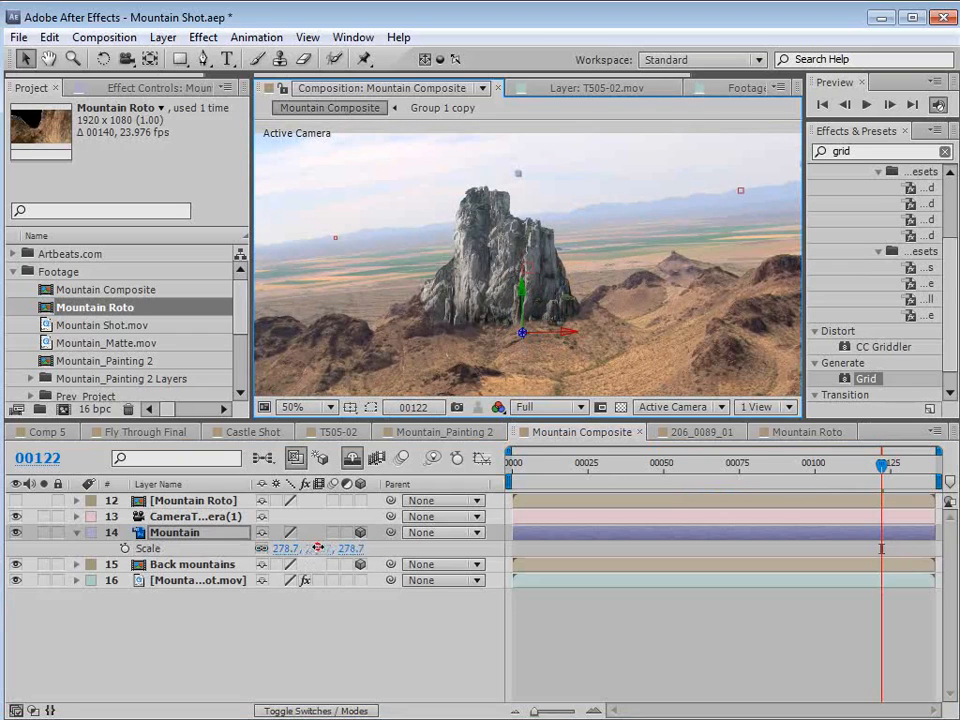
drag(317, 548, 388, 541)
scroll(520, 310, down, 2)
drag(512, 286, 528, 313)
Go to frame 30, hide the Back mountains layer, and turn the Mountain Roto layer's visibility on.
drag(876, 474, 604, 494)
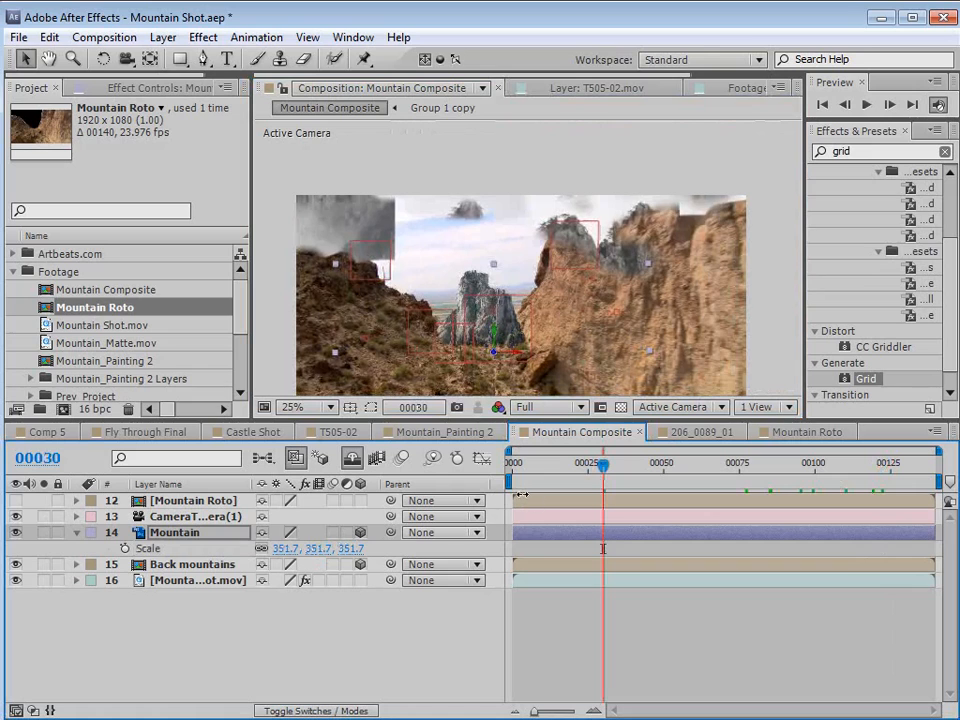
click(192, 620)
click(15, 564)
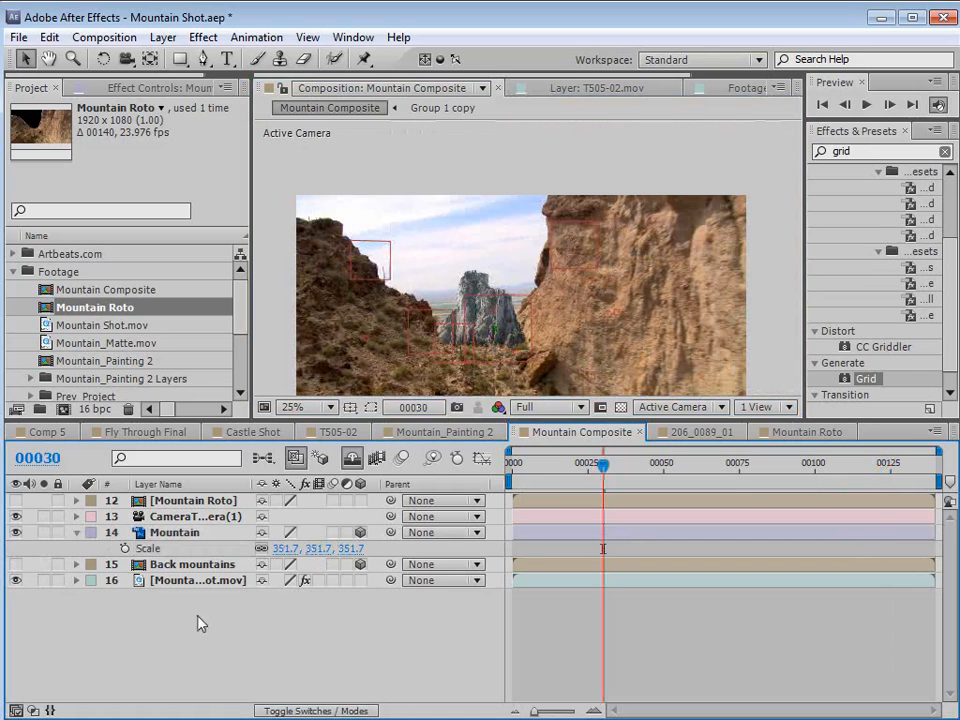
click(161, 505)
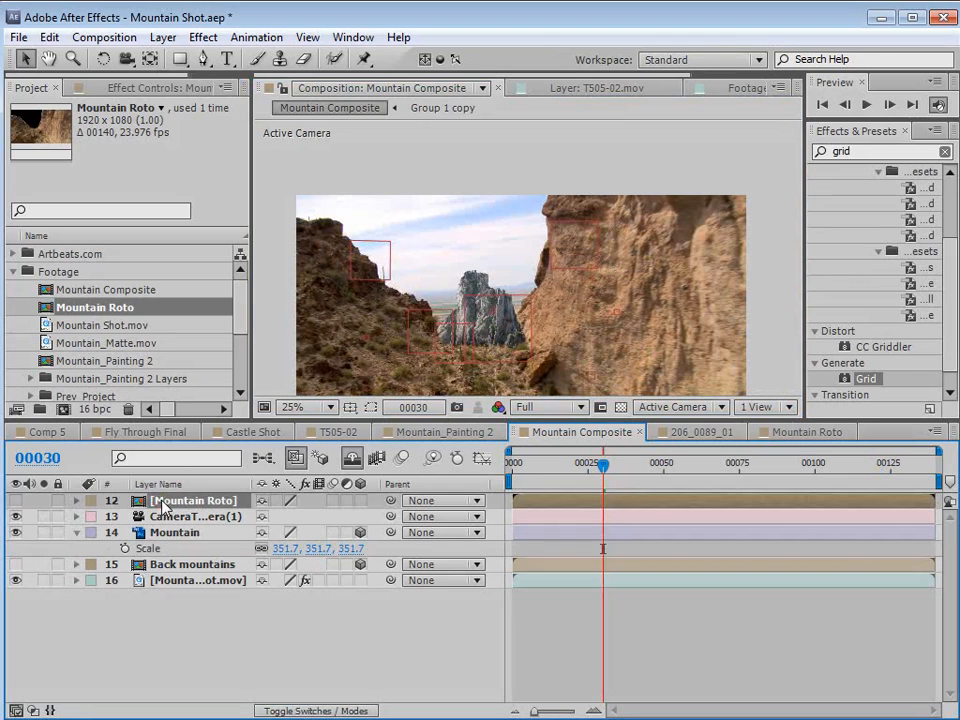
click(15, 500)
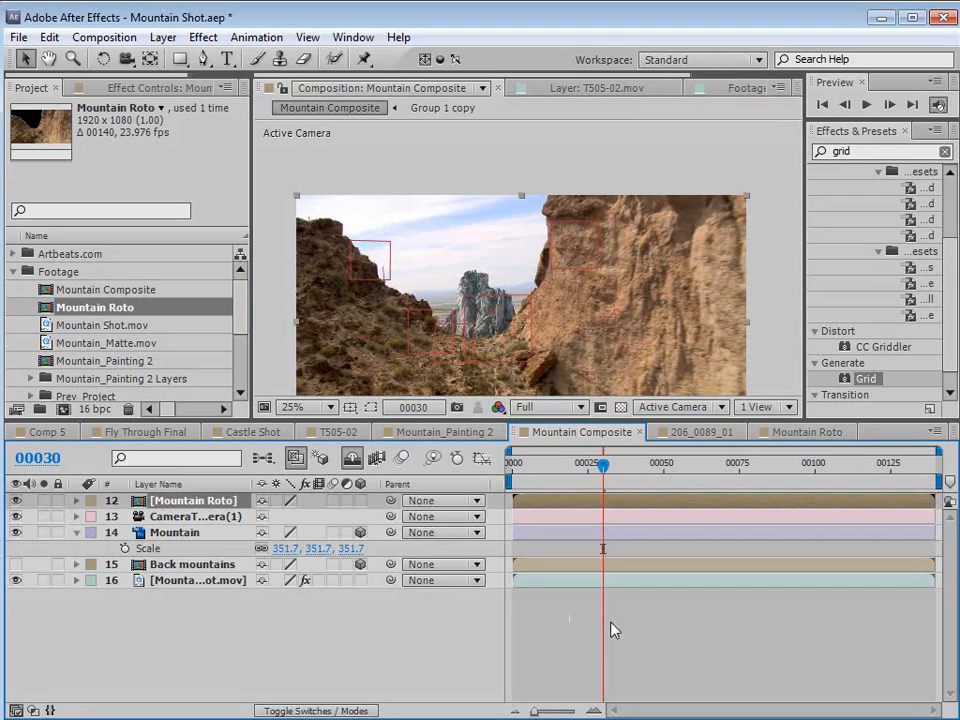
Hide the layer controls, scrub to frame 123 to check the placed mountain, and set the preview resolution to Half.
key(ctrl+shift+h)
key(space)
drag(576, 280, 573, 228)
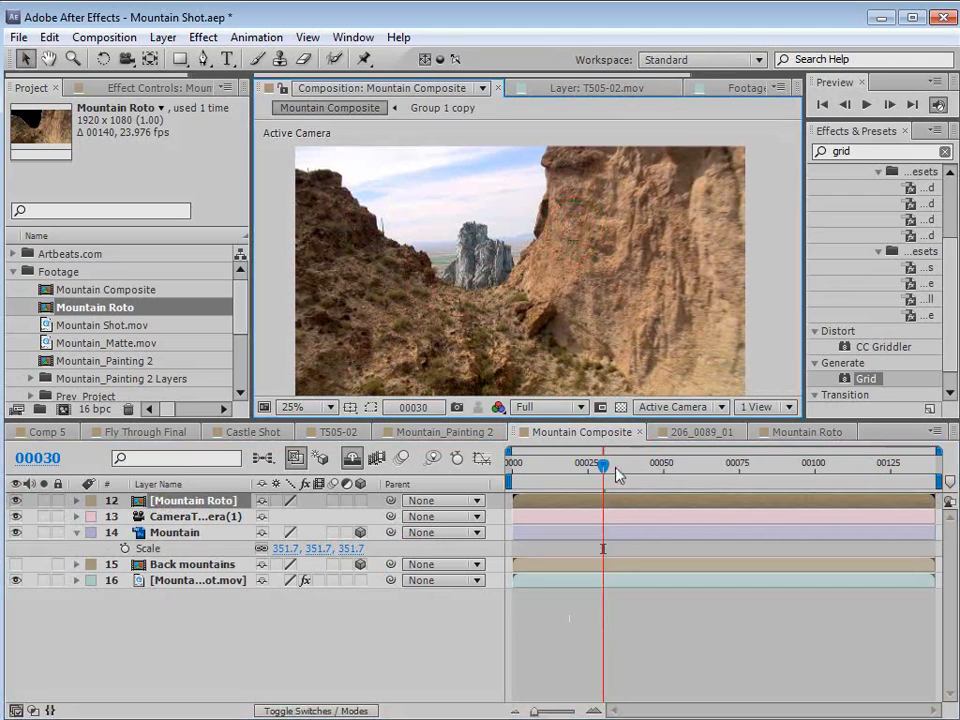
drag(617, 475, 885, 478)
click(548, 407)
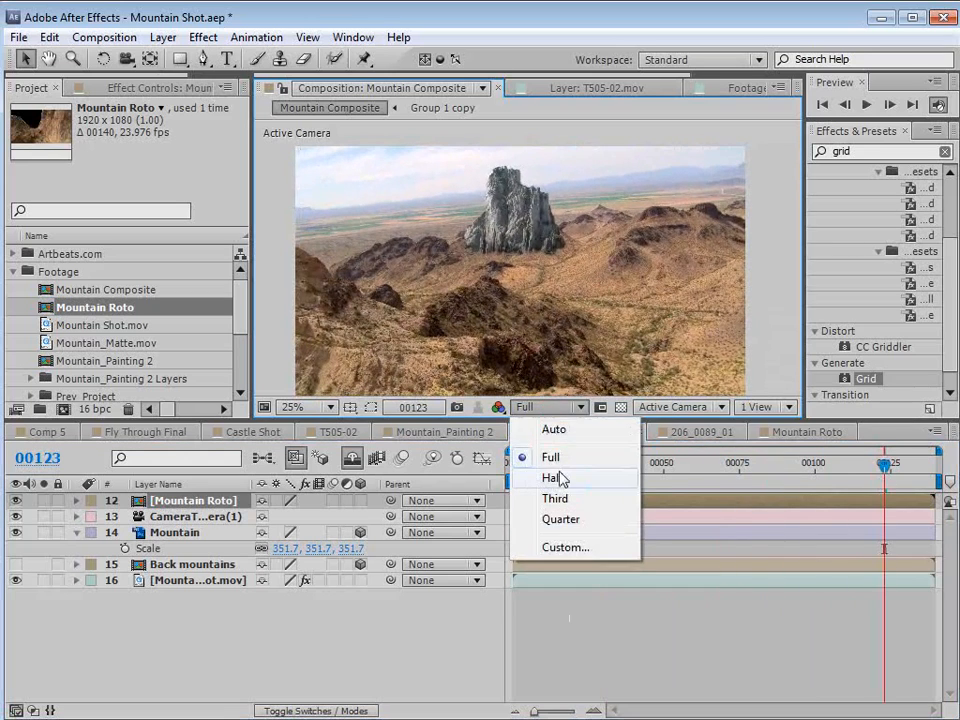
click(553, 478)
Apply the Tint and Curves effects to the Mountain Shot.mov layer.
click(190, 582)
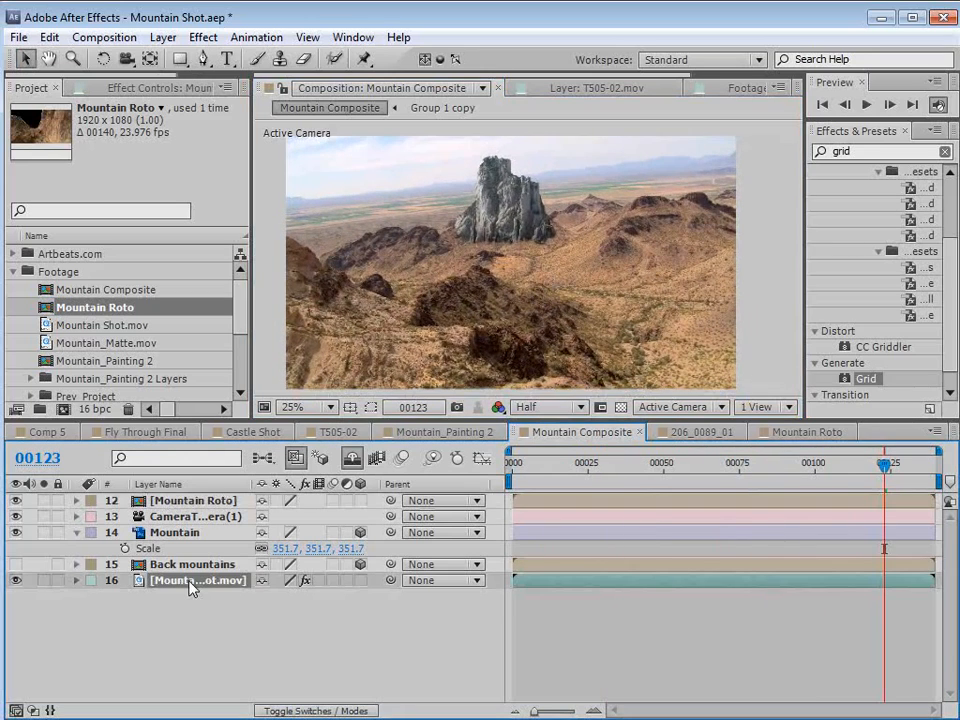
click(185, 581)
click(203, 38)
mouse_move(420, 211)
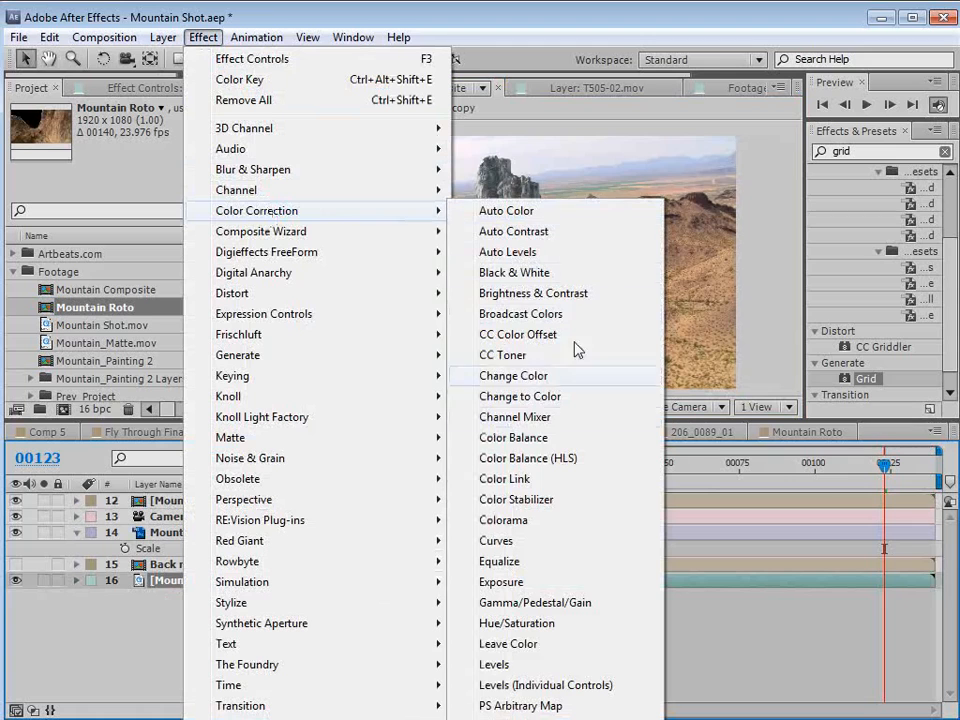
click(515, 715)
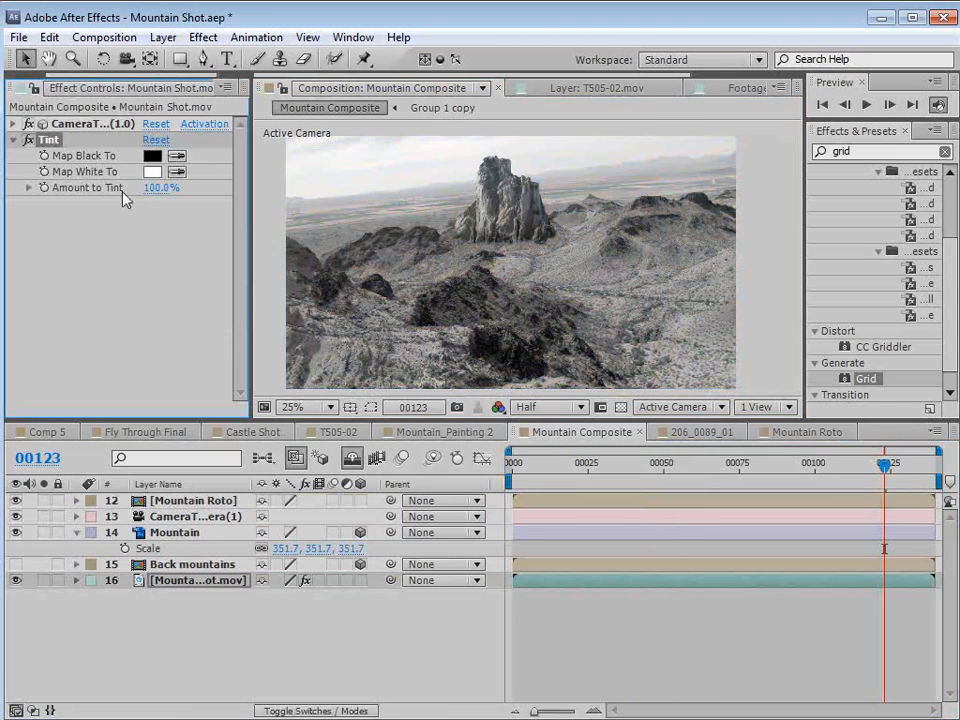
click(203, 38)
mouse_move(266, 212)
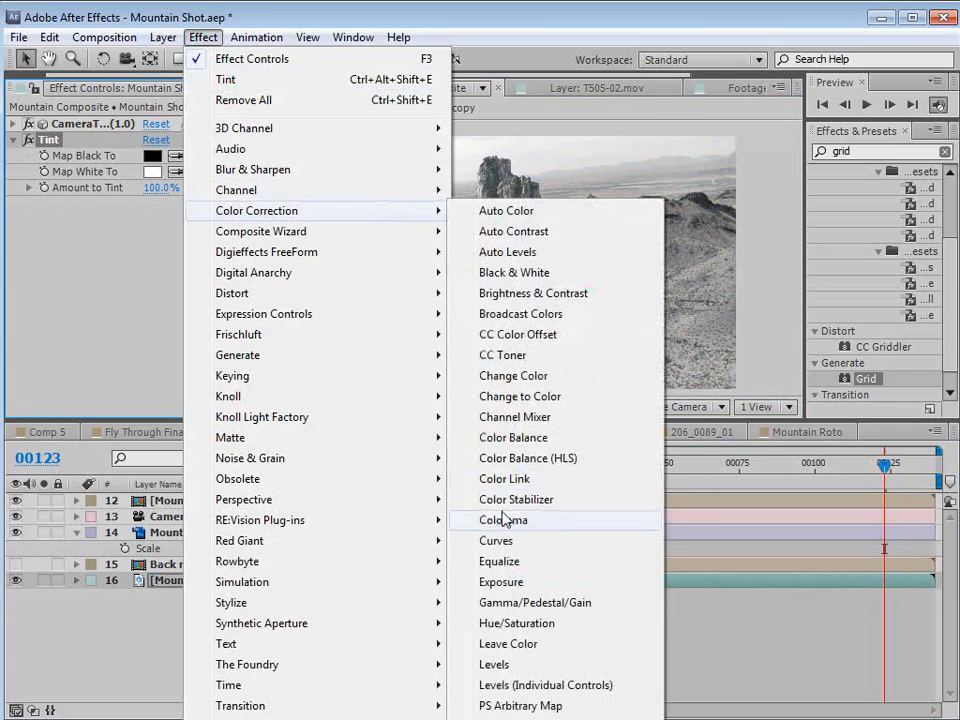
click(497, 541)
Set the Tint effect's Amount to Tint to 67% while comparing the footage with the painted mountain.
drag(139, 175, 100, 178)
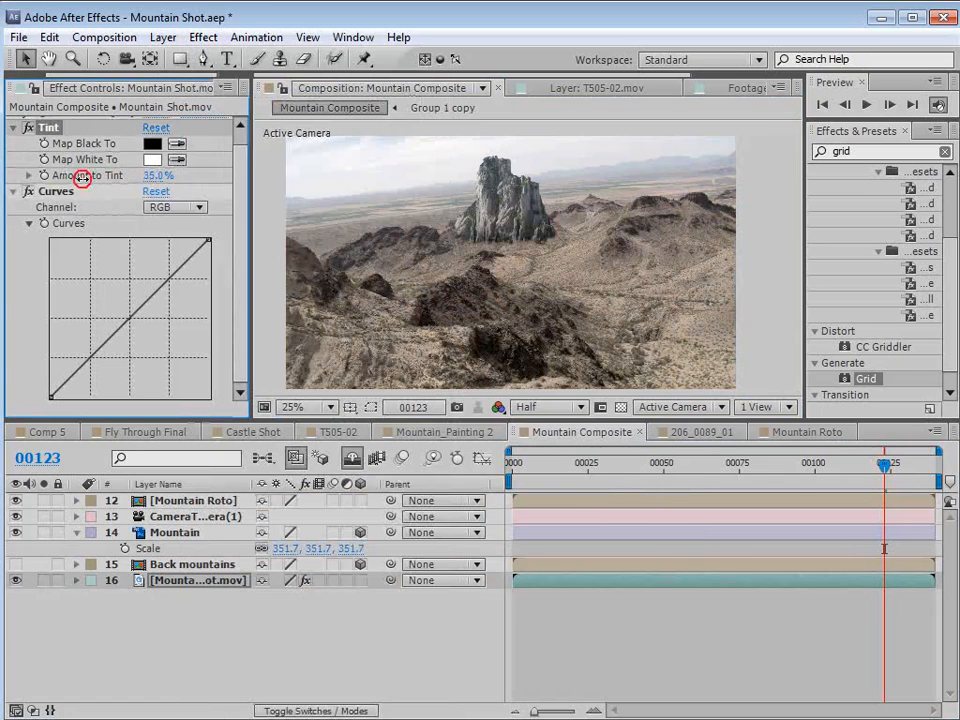
scroll(520, 250, up, 2)
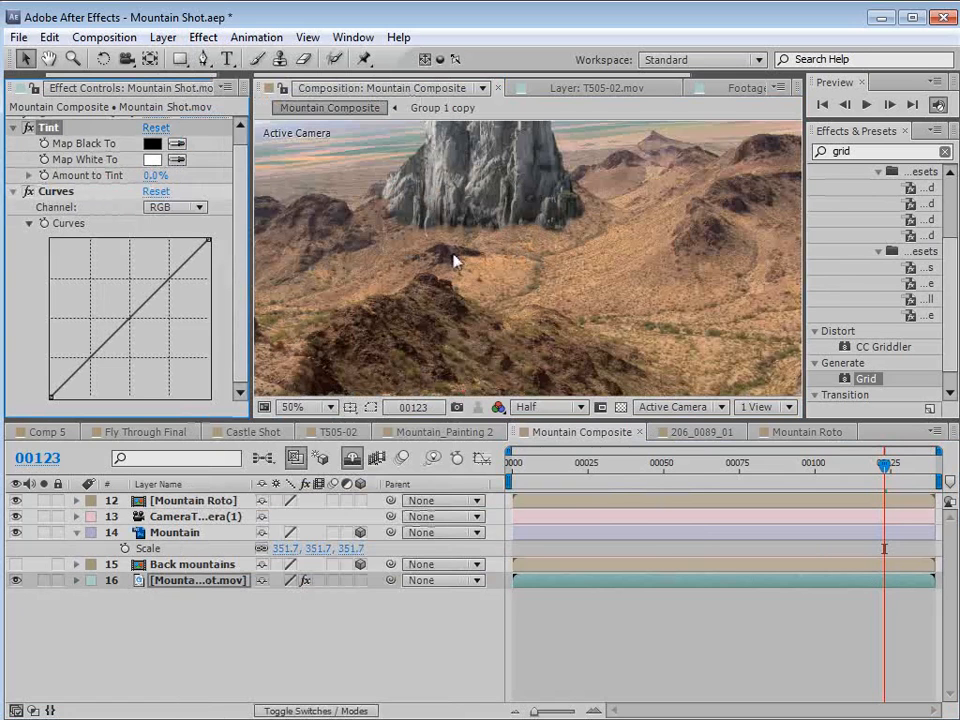
drag(456, 194, 506, 274)
drag(155, 178, 170, 175)
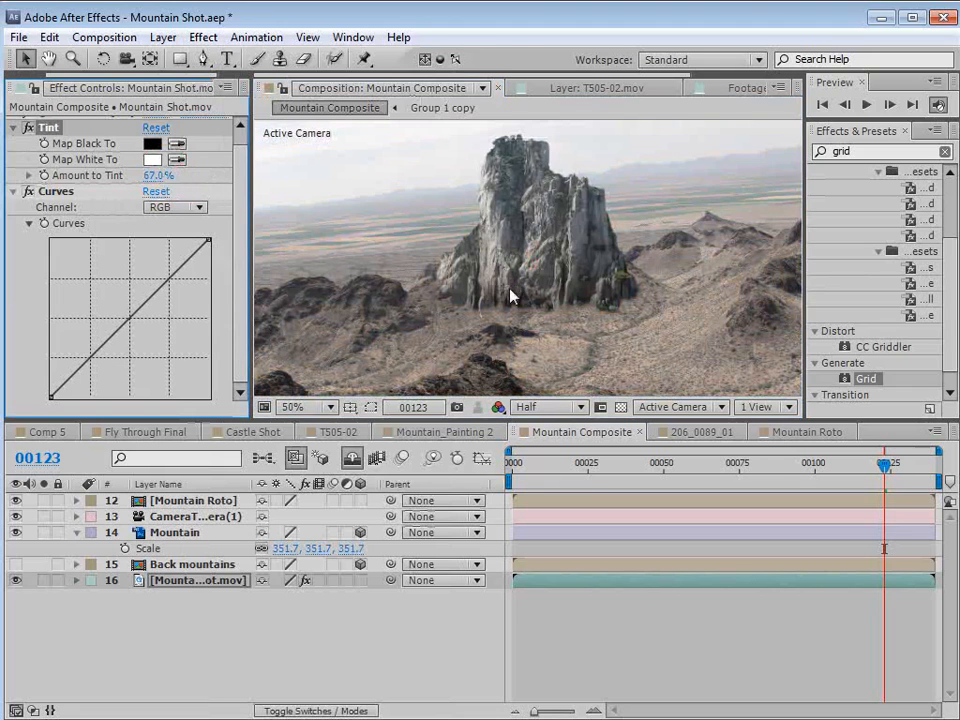
key(comma)
key(period)
Switch the Mountain Shot.mov layer's Curves effect to the Red channel and pull the curve's midpoint slightly down.
click(184, 208)
click(155, 247)
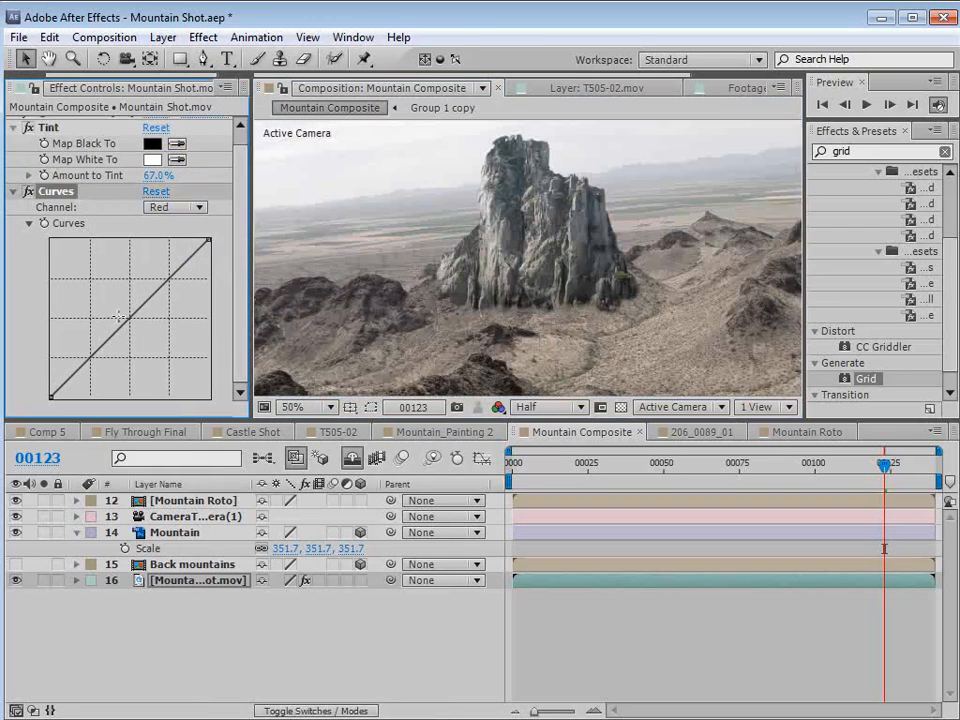
click(170, 210)
click(160, 247)
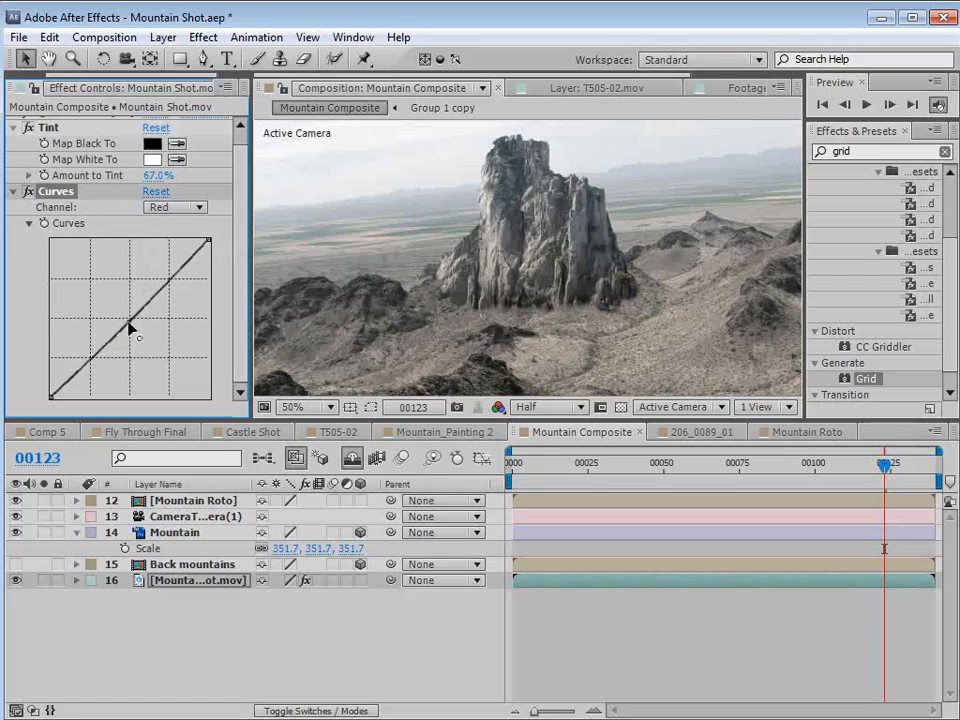
scroll(658, 283, down, 1)
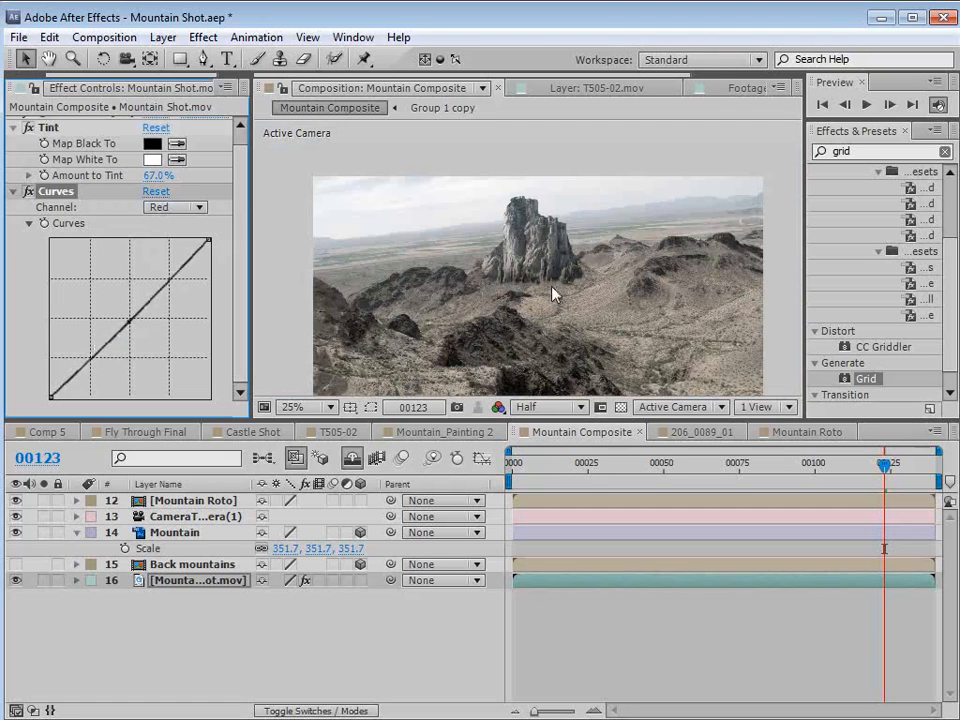
Copy the Tint and Curves effects from Mountain Shot.mov onto the Mountain Roto layer and scrub to frame 110 to check the match.
scroll(47, 154, up, 1)
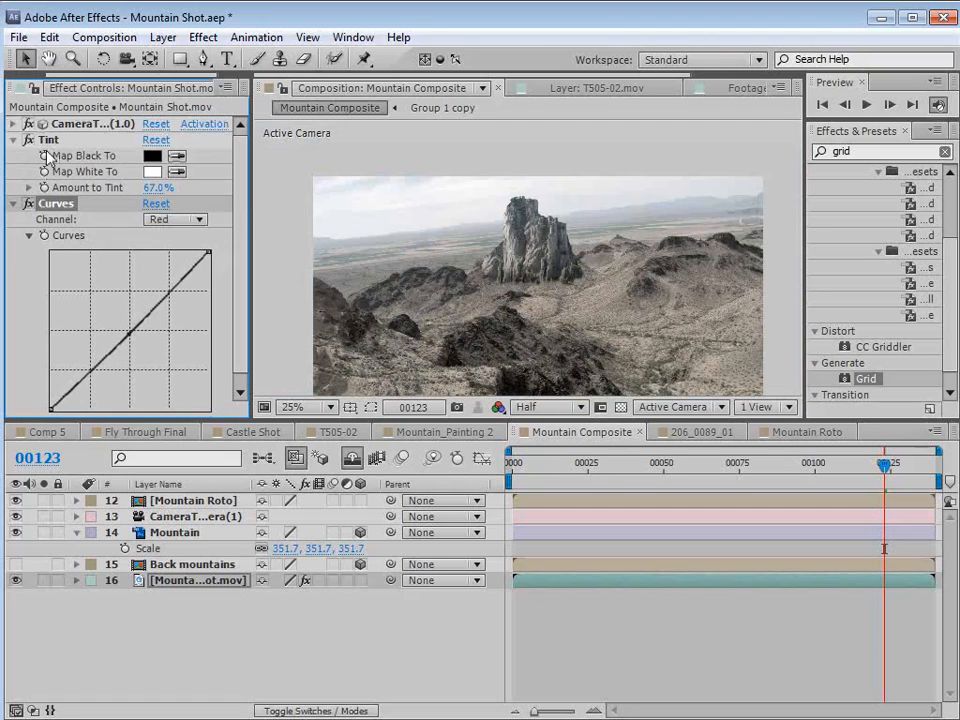
click(47, 141)
shift+click(59, 206)
click(49, 37)
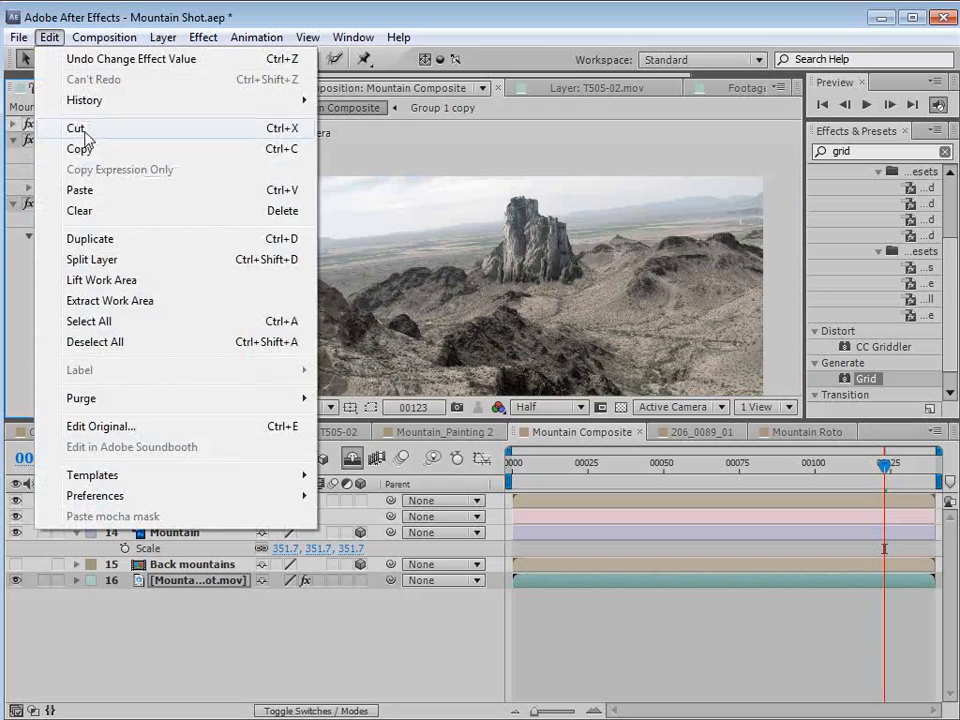
click(86, 148)
click(236, 501)
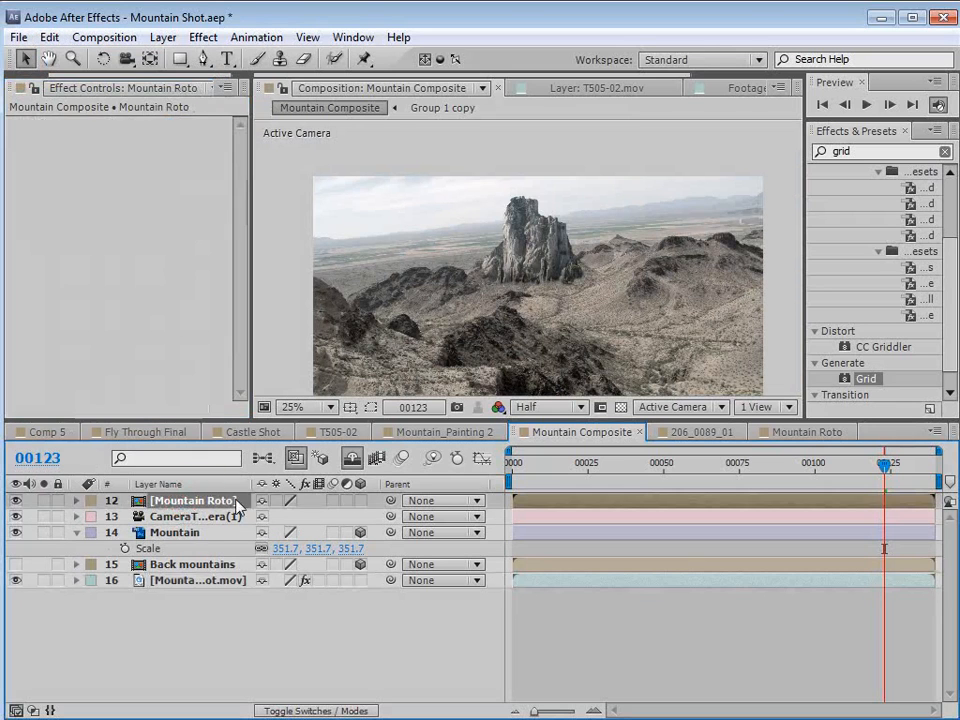
click(49, 37)
click(57, 190)
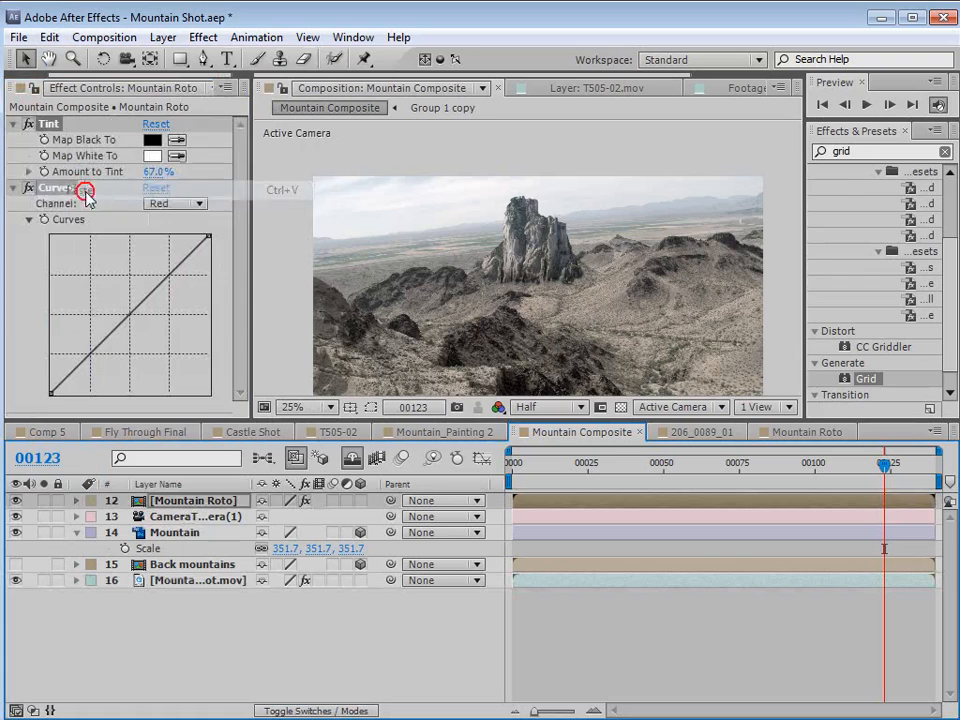
drag(652, 482, 843, 507)
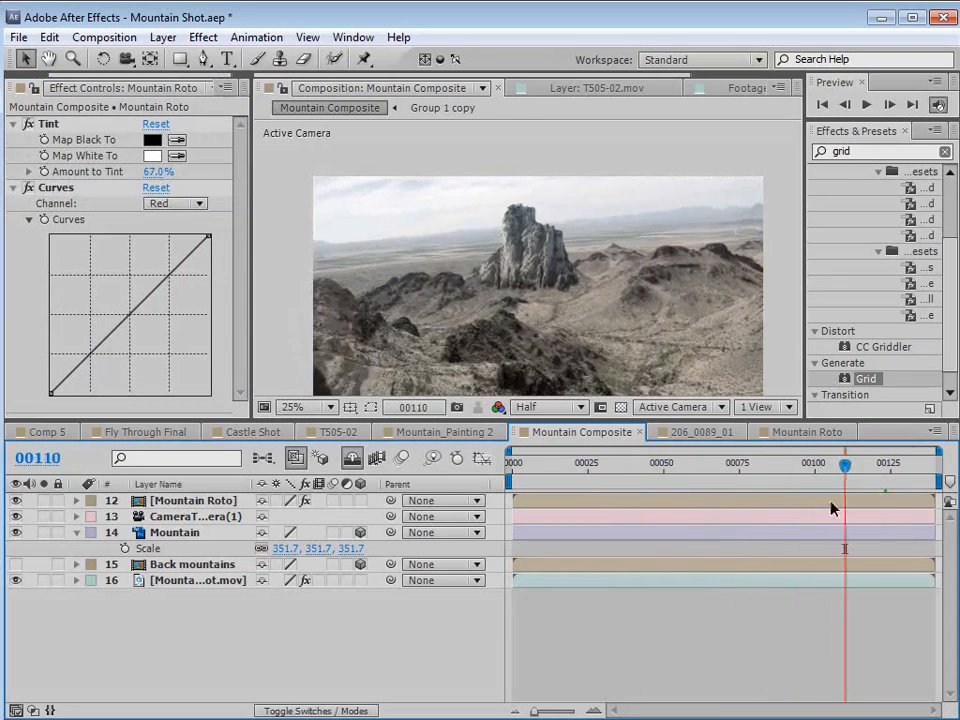
Show the hidden layers and go through the camera tracker nulls until null object (3), on the dark ridge beside the main mountain, is selected.
click(158, 564)
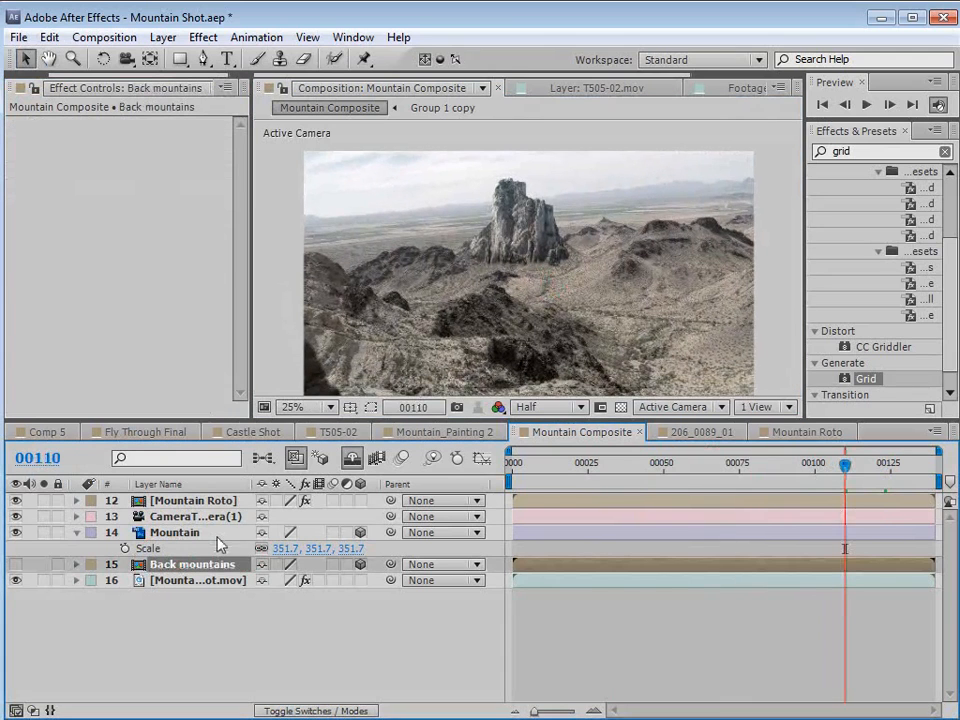
scroll(459, 261, up, 2)
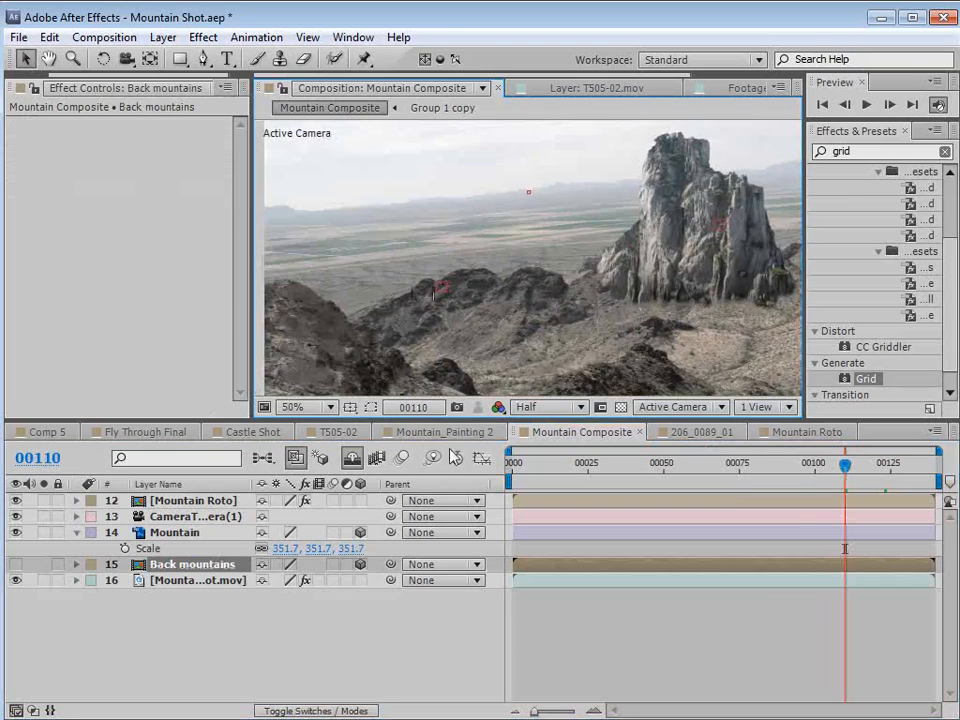
click(352, 459)
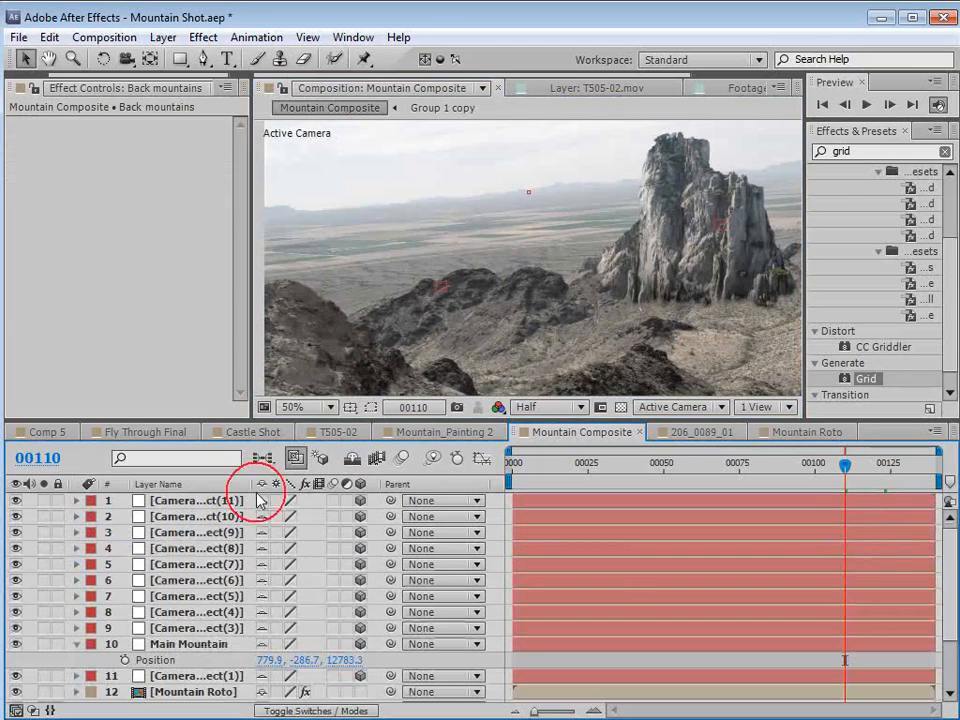
click(195, 565)
key(ctrl+Up)
key(ctrl+Up)
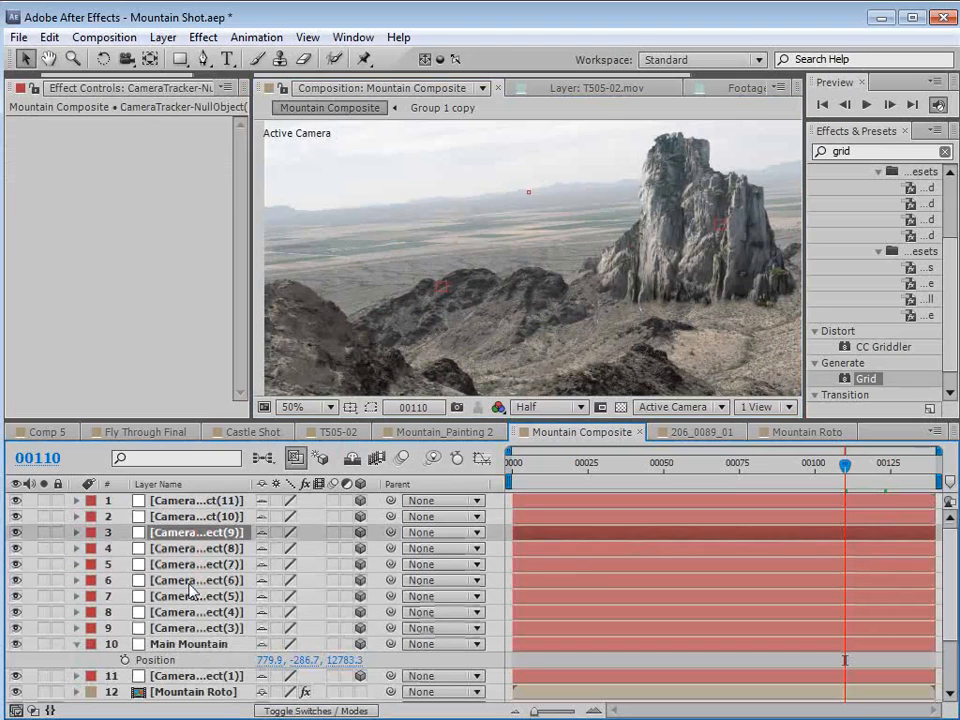
key(ctrl+Up)
key(ctrl+Up)
key(ctrl+Down)
key(ctrl+Down)
key(ctrl+Down)
key(ctrl+Down)
key(ctrl+Down)
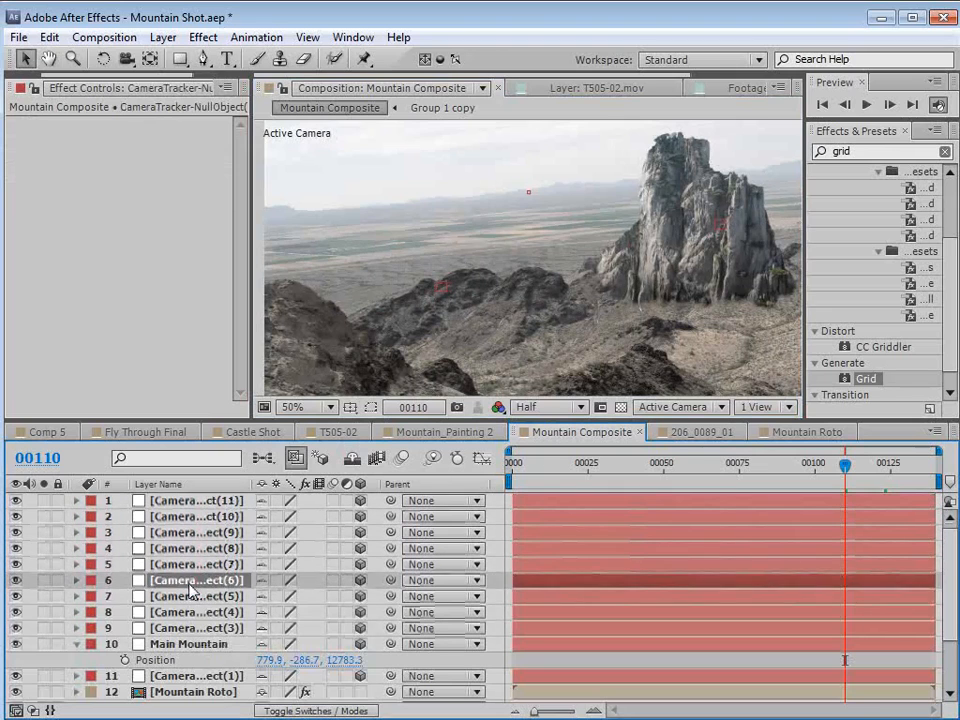
key(ctrl+Down)
key(ctrl+Down)
key(ctrl+Down)
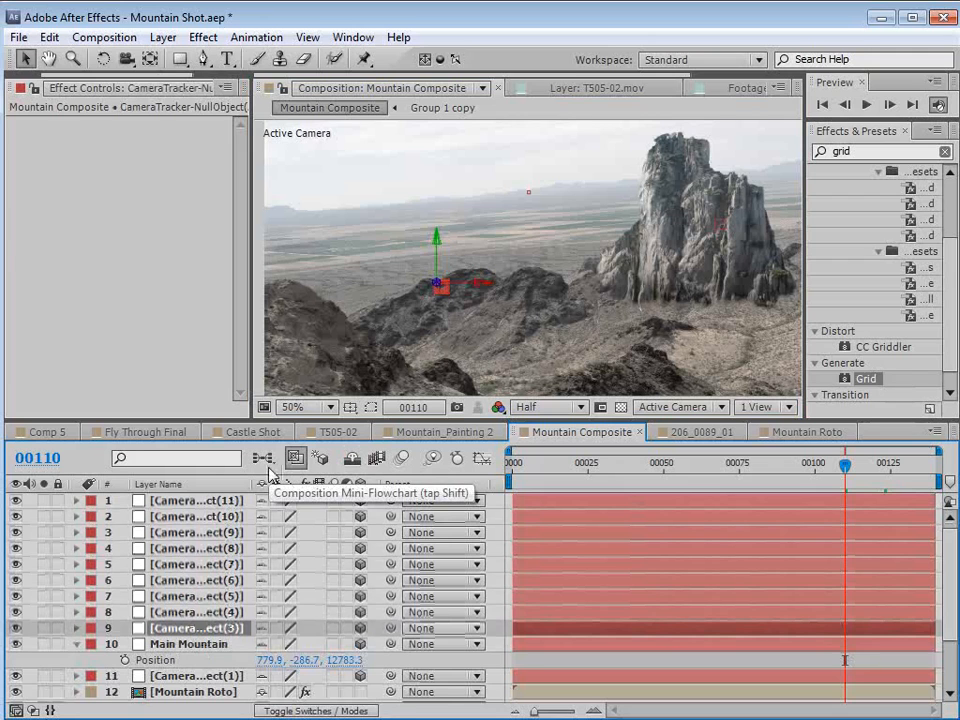
Reveal the Position of camera tracker null object (3) and copy it.
key(p)
click(125, 644)
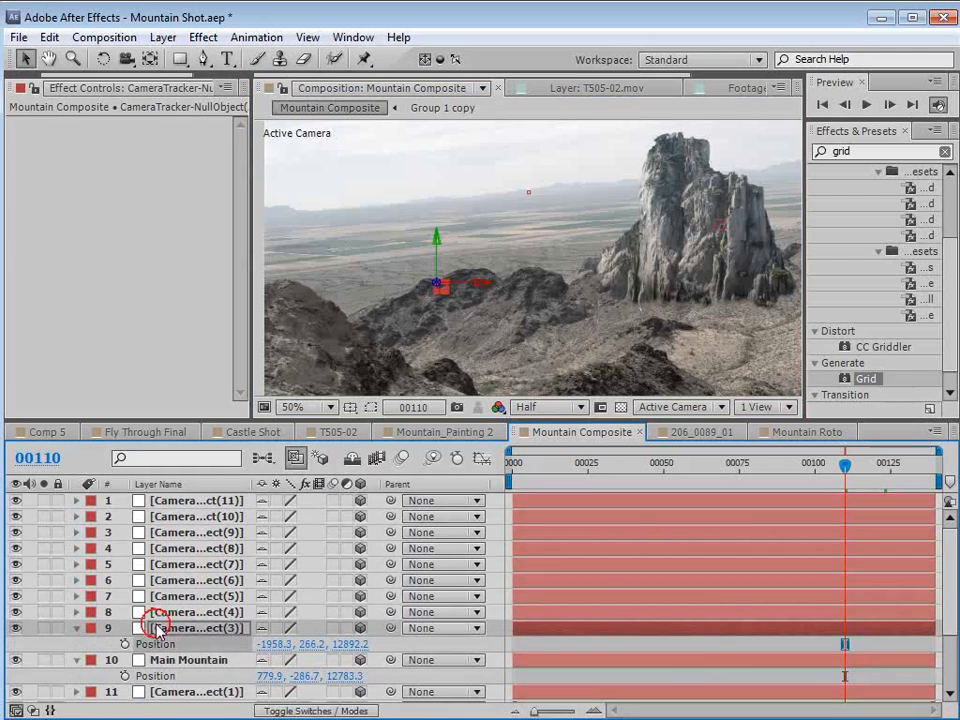
click(50, 38)
click(80, 149)
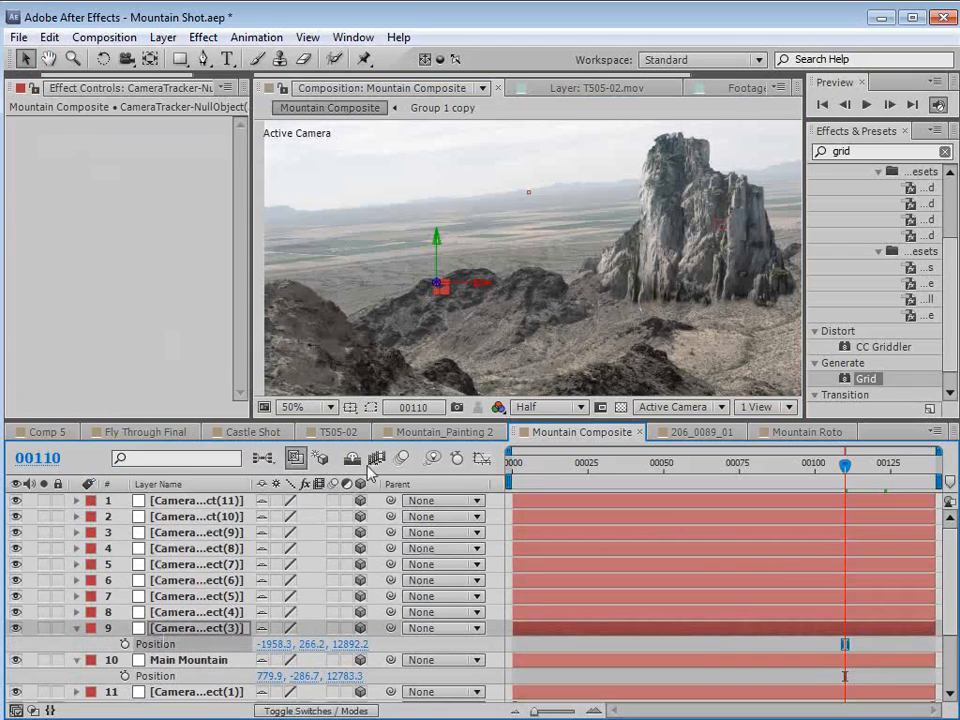
Hide the tracker nulls again, turn on the Back mountains layer's visibility, and paste the copied position onto it.
scroll(327, 490, down, 5)
click(165, 564)
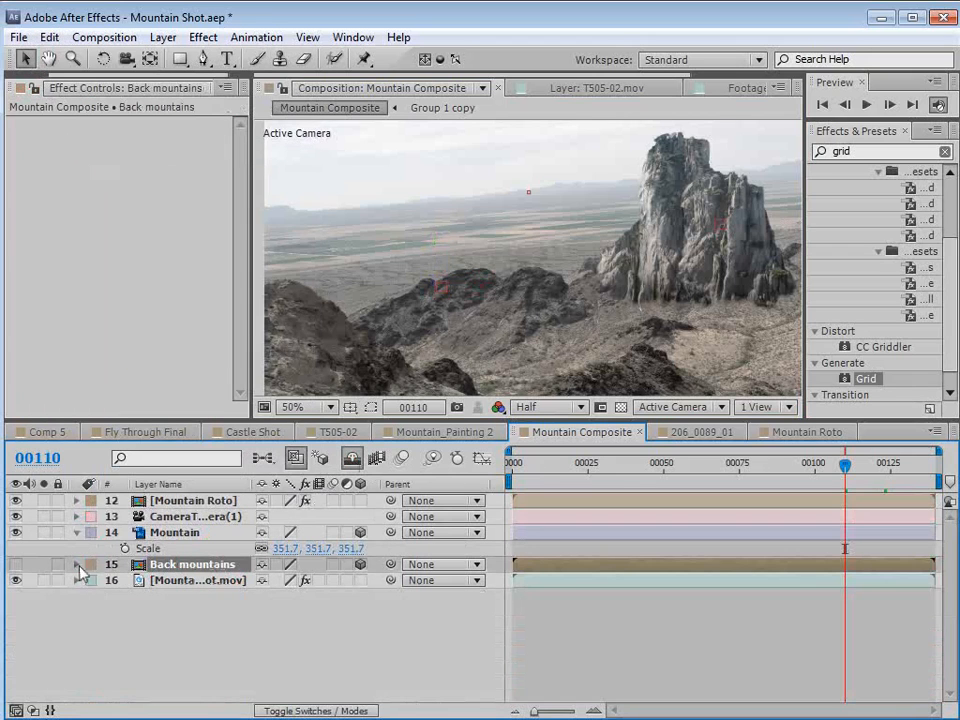
click(16, 564)
click(50, 38)
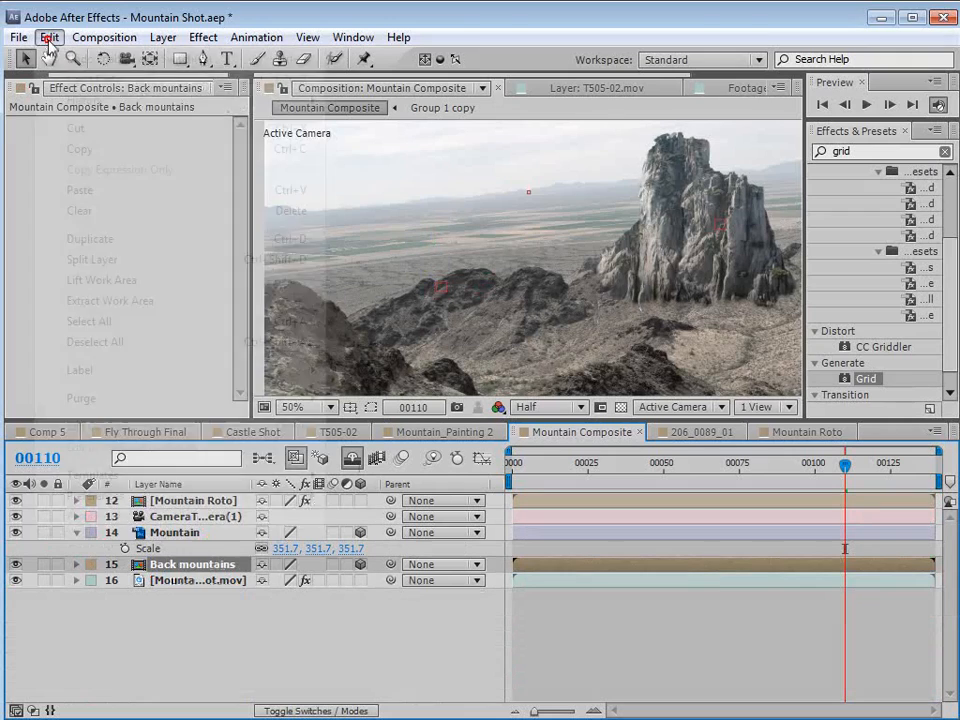
click(80, 190)
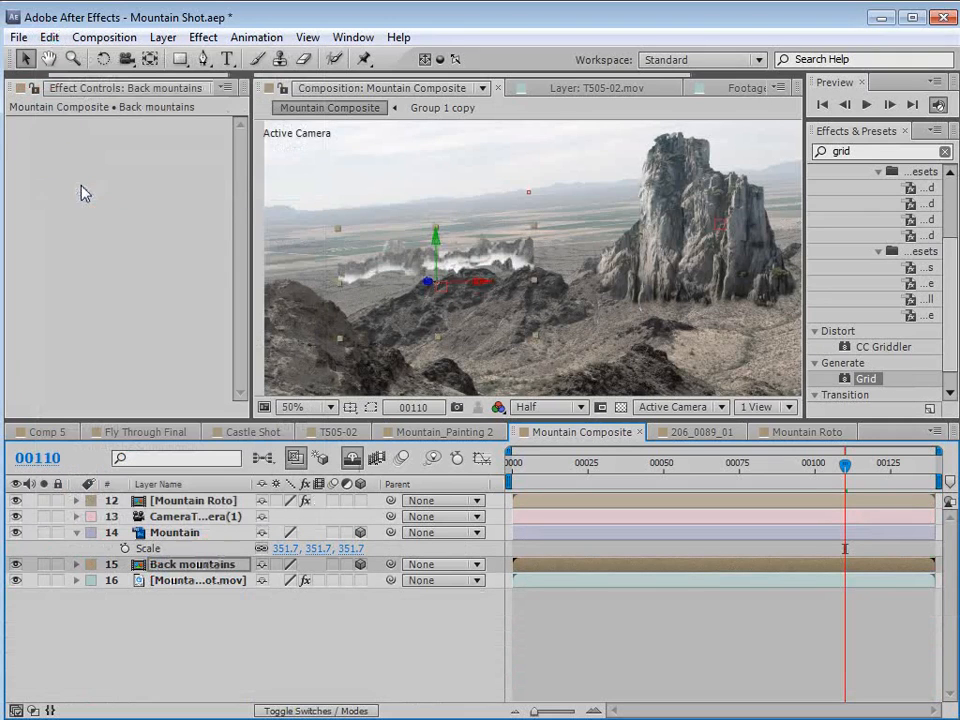
Scale the Back mountains layer up to slightly wider than the frame and position it centered behind the main mountain, along the ridge line.
scroll(446, 242, down, 2)
click(508, 283)
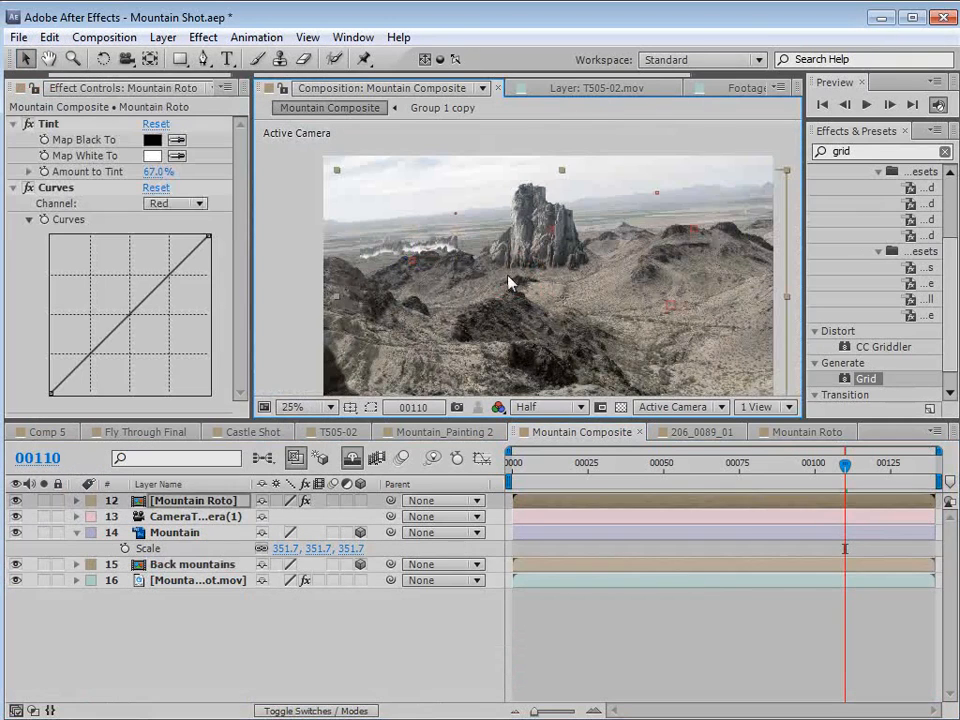
click(178, 566)
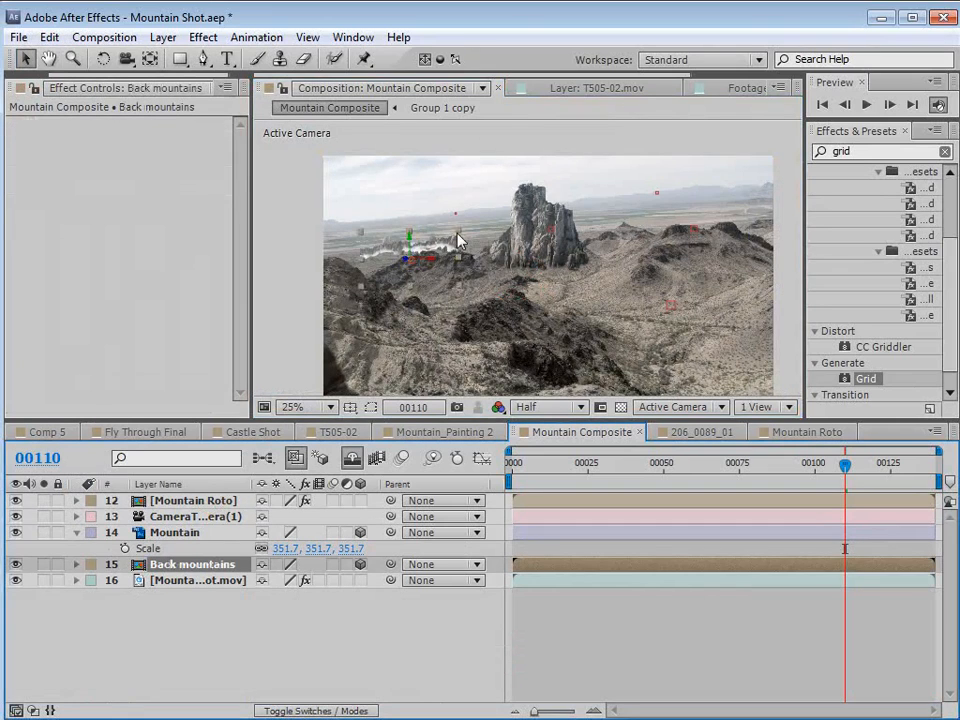
drag(458, 240, 615, 235)
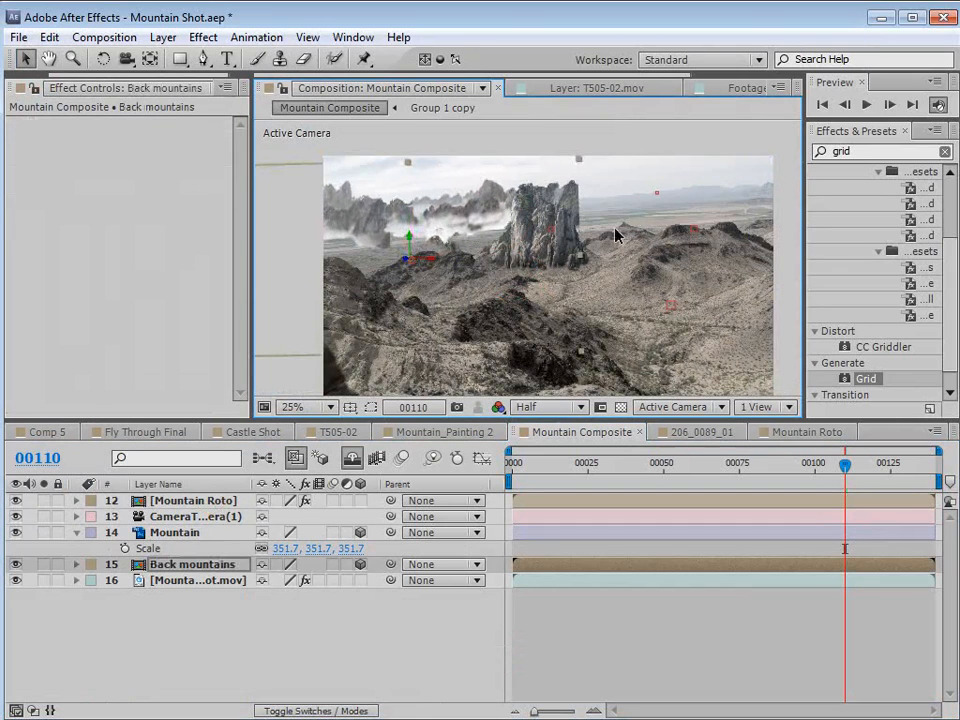
drag(425, 283, 548, 285)
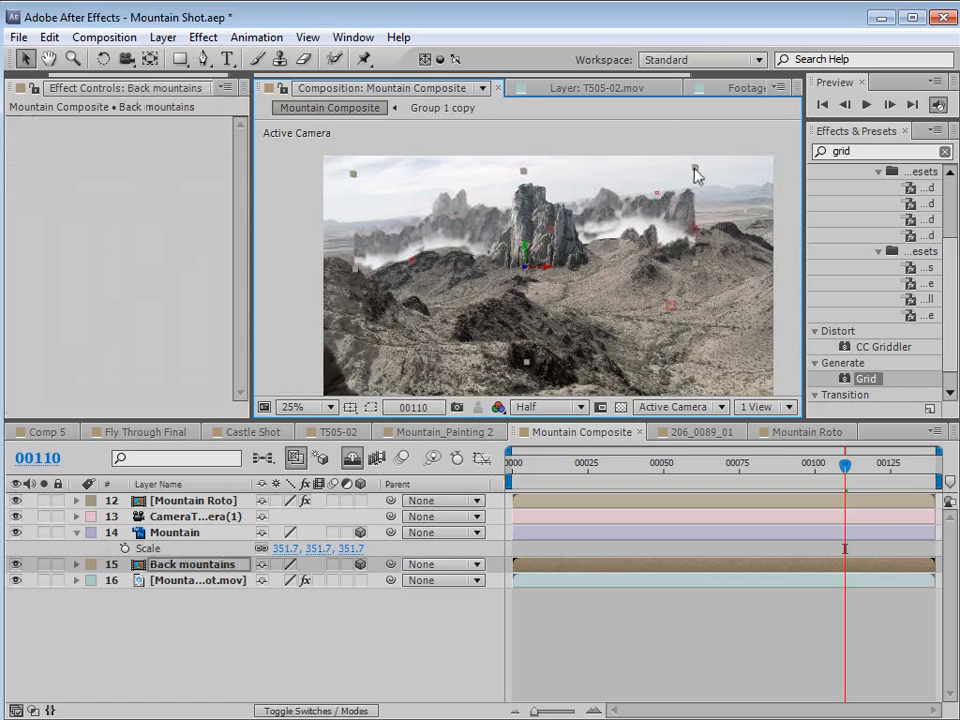
drag(694, 169, 657, 233)
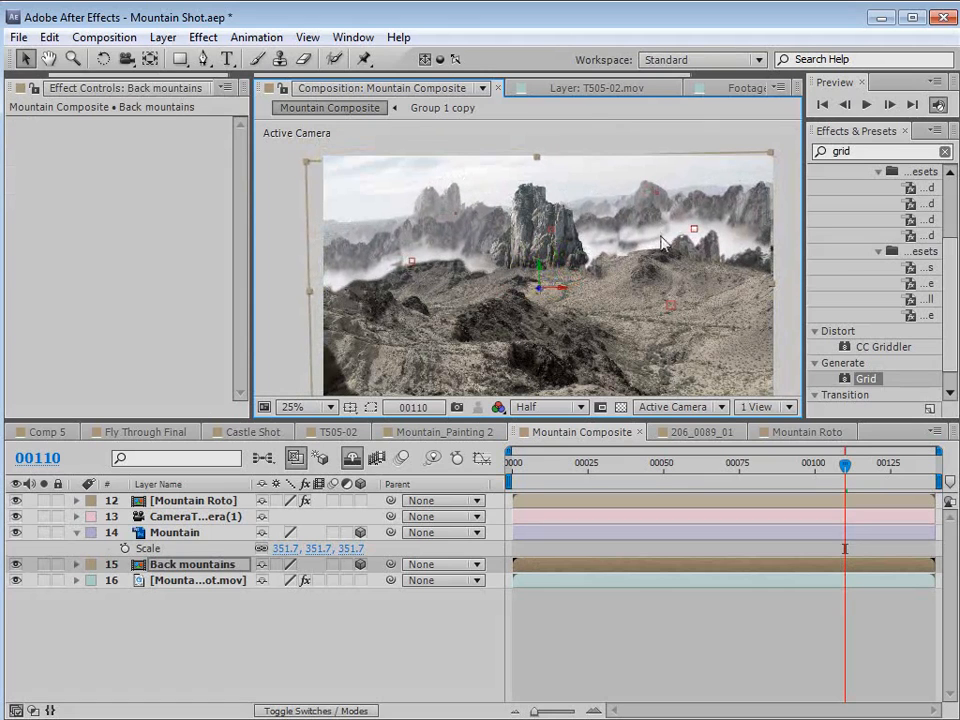
drag(778, 160, 784, 151)
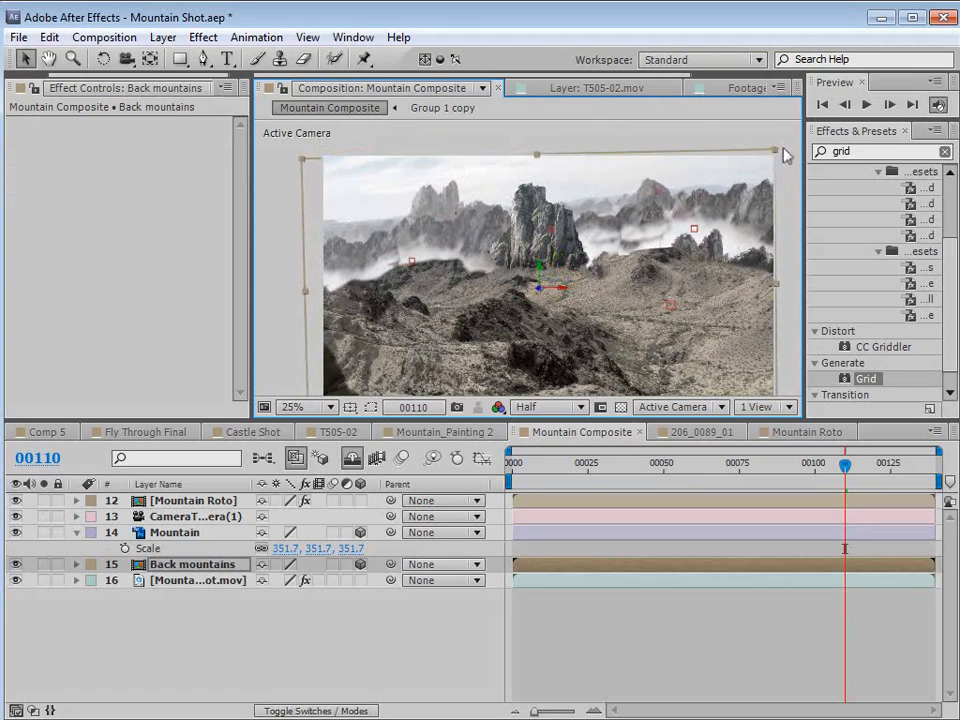
drag(655, 213, 602, 291)
Inspect the blend between the back mountains and the footage up close, and at frame 115 in an enlarged composition view.
scroll(630, 207, up, 2)
key(space)
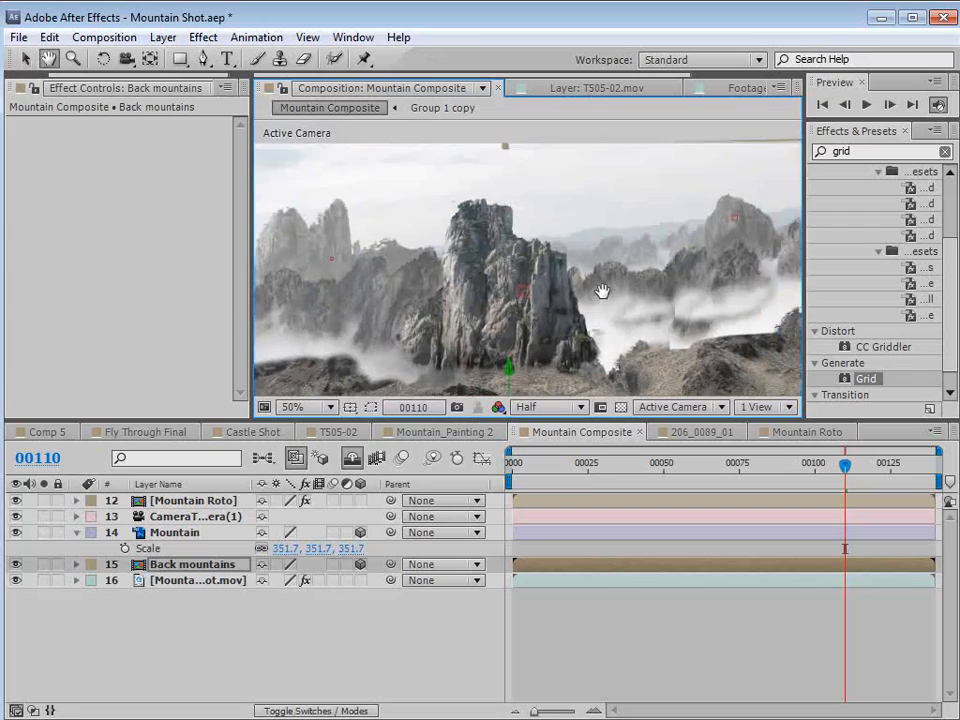
scroll(612, 244, up, 1)
scroll(612, 240, down, 4)
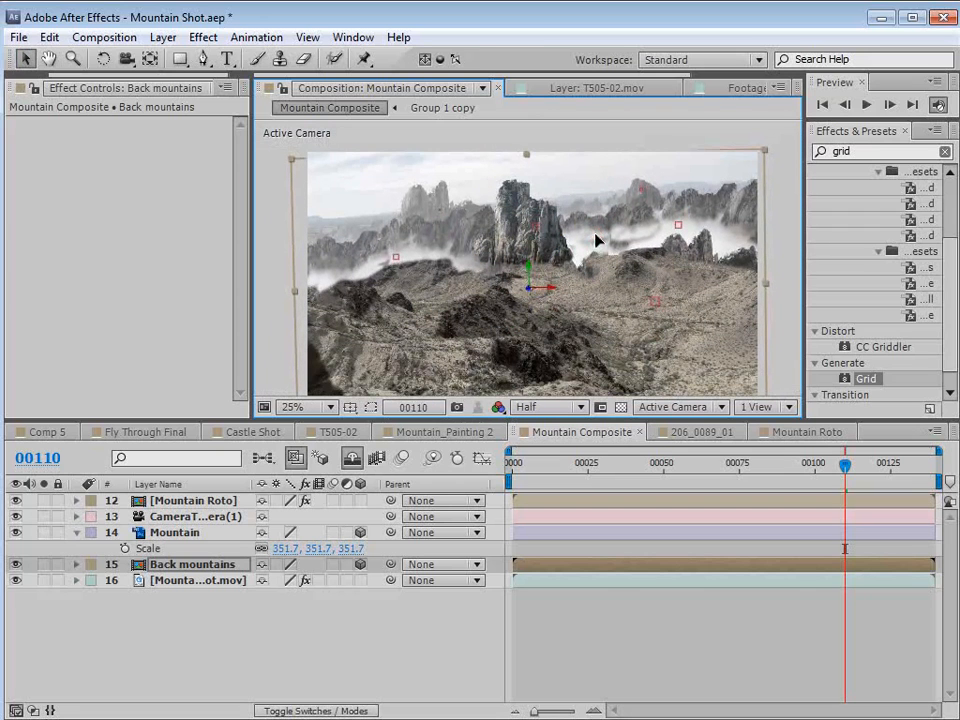
click(860, 468)
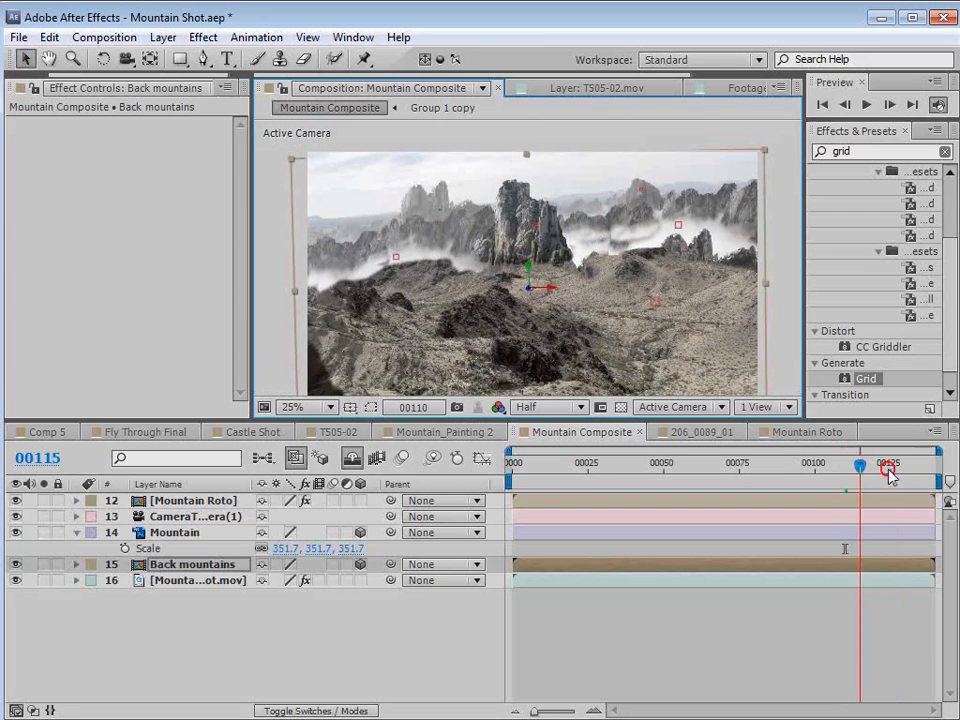
key(grave)
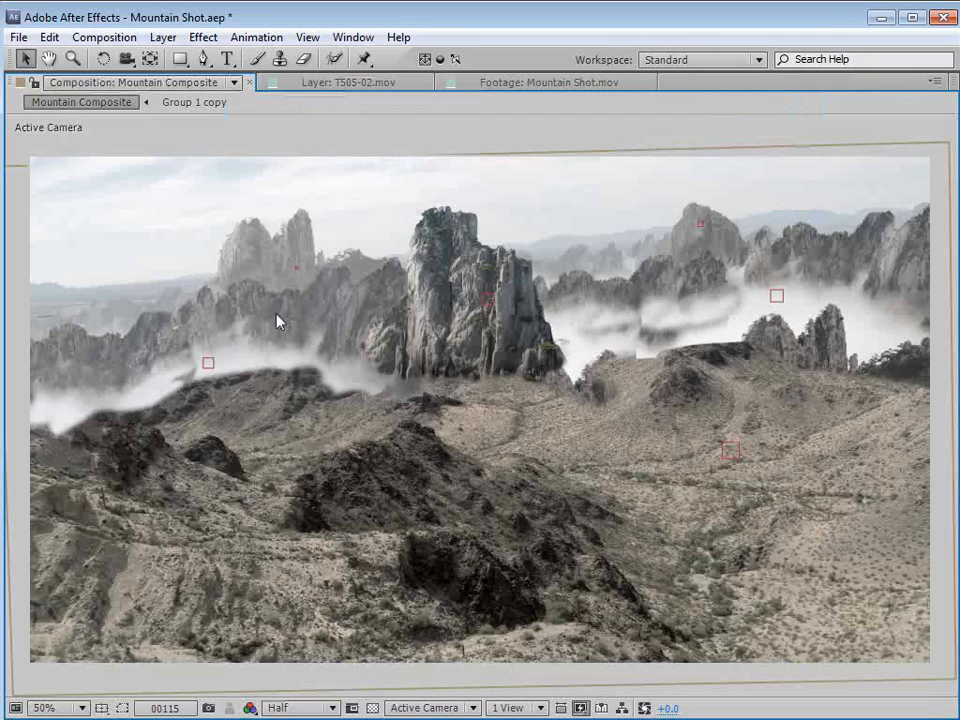
key(grave)
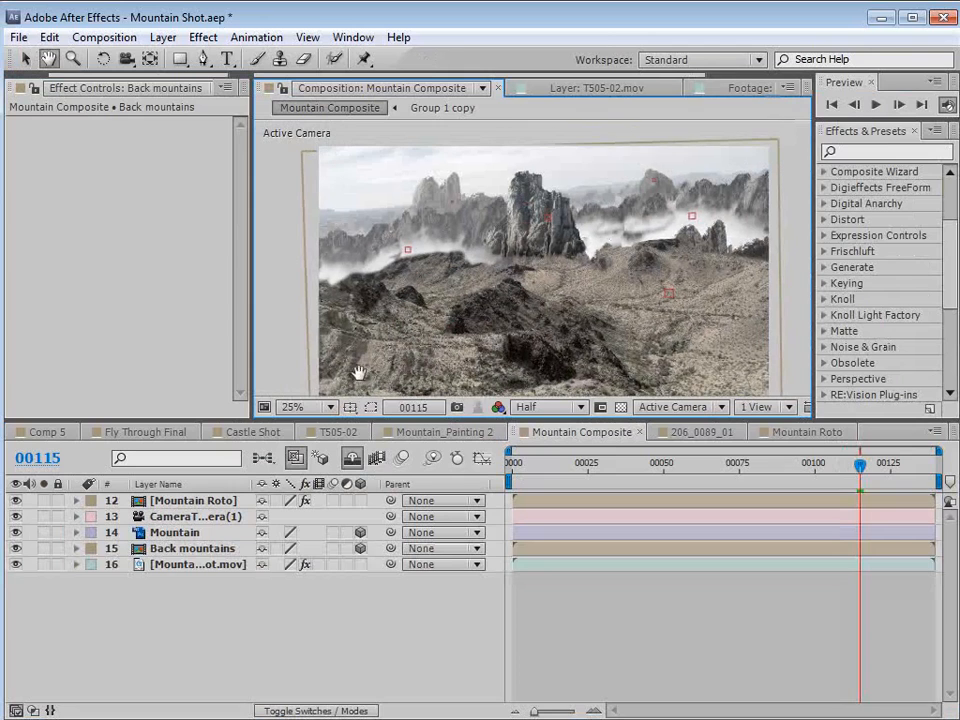
Create a new black solid at composition size, keeping the name Black Solid 31.
click(188, 500)
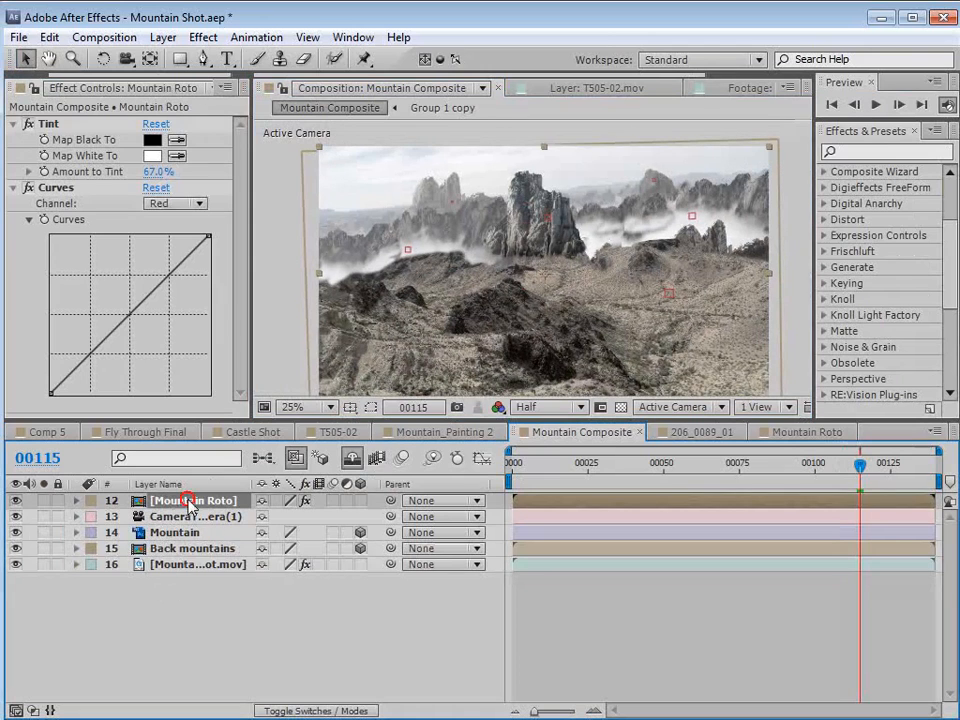
click(163, 37)
mouse_move(250, 58)
click(522, 82)
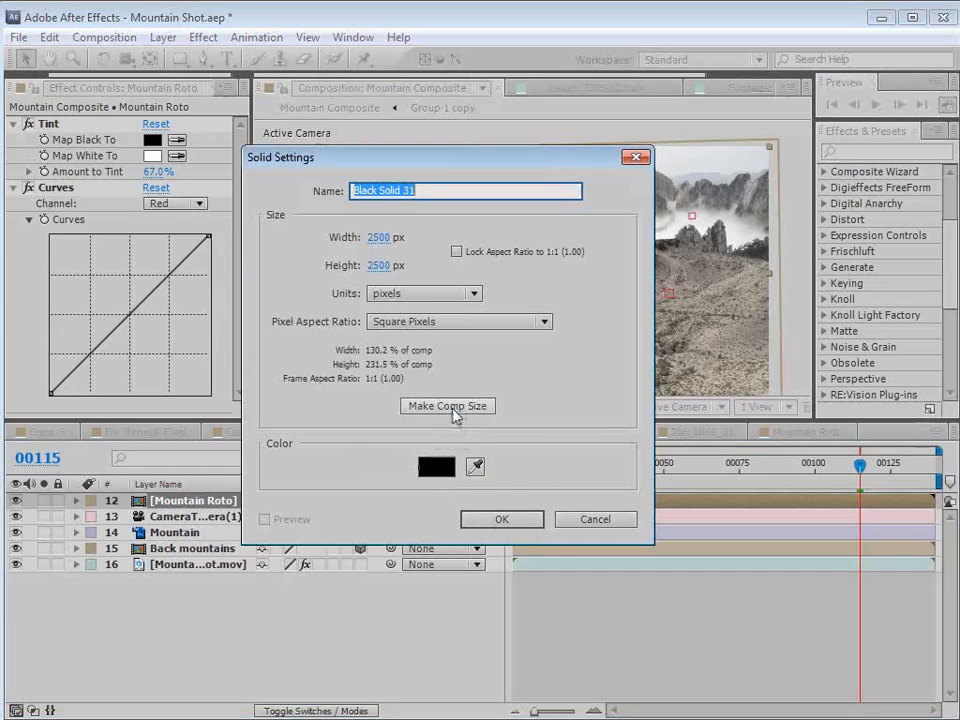
click(452, 408)
click(500, 519)
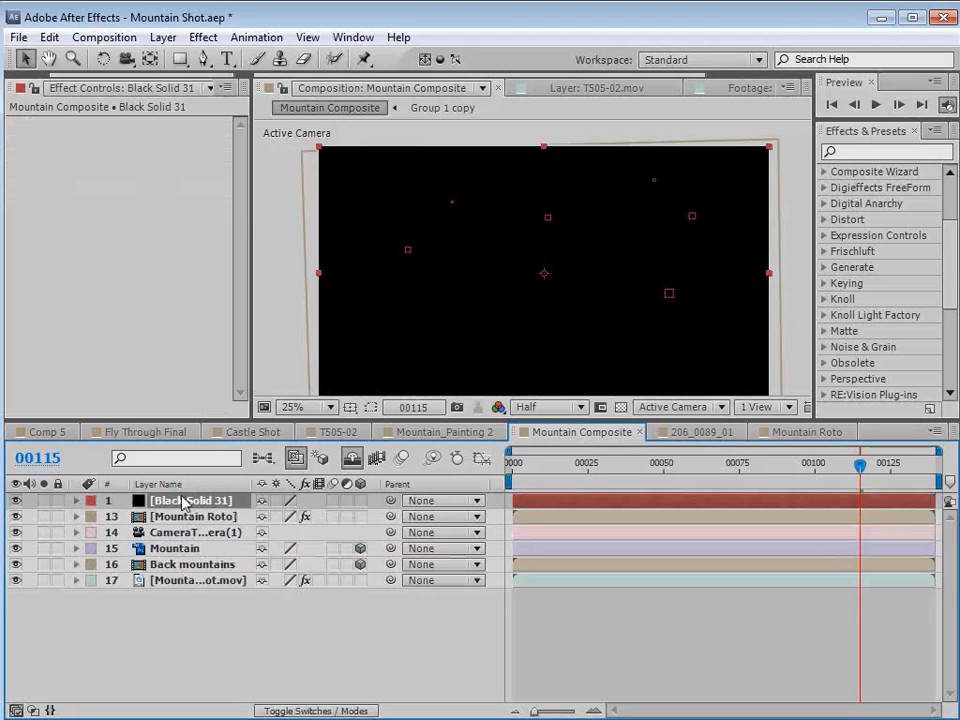
Move the black solid between the Mountain and Back mountains layers, and deselect it.
drag(183, 497, 185, 510)
drag(182, 562, 178, 560)
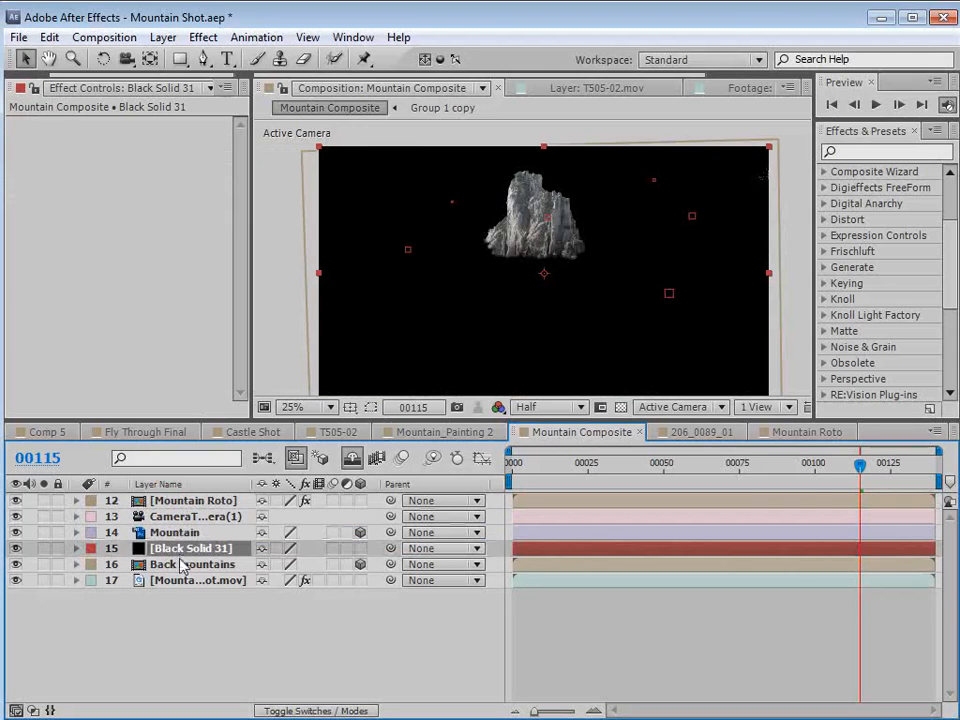
click(192, 565)
click(278, 606)
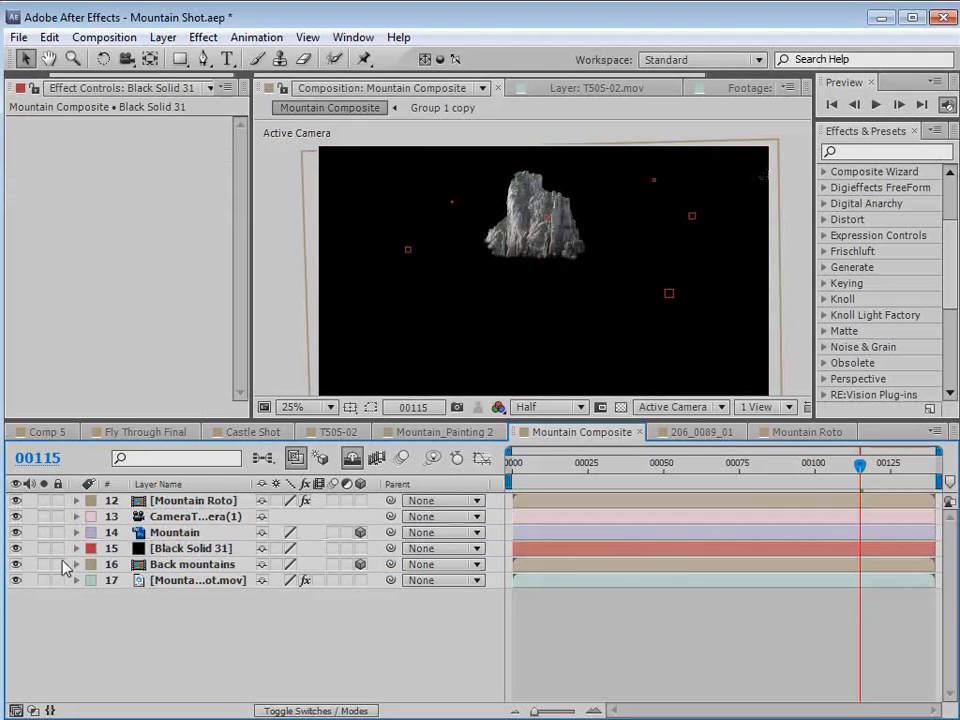
Hide the Black Solid 31 and Back mountains layers, and make Black Solid 31 a 3D layer.
click(16, 548)
click(16, 564)
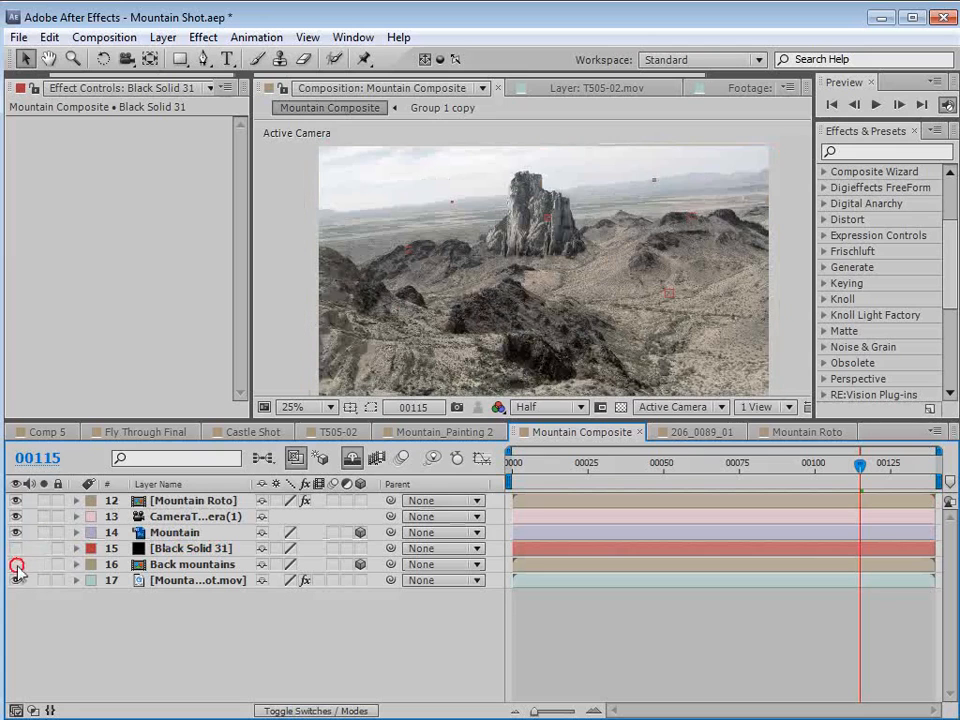
click(172, 550)
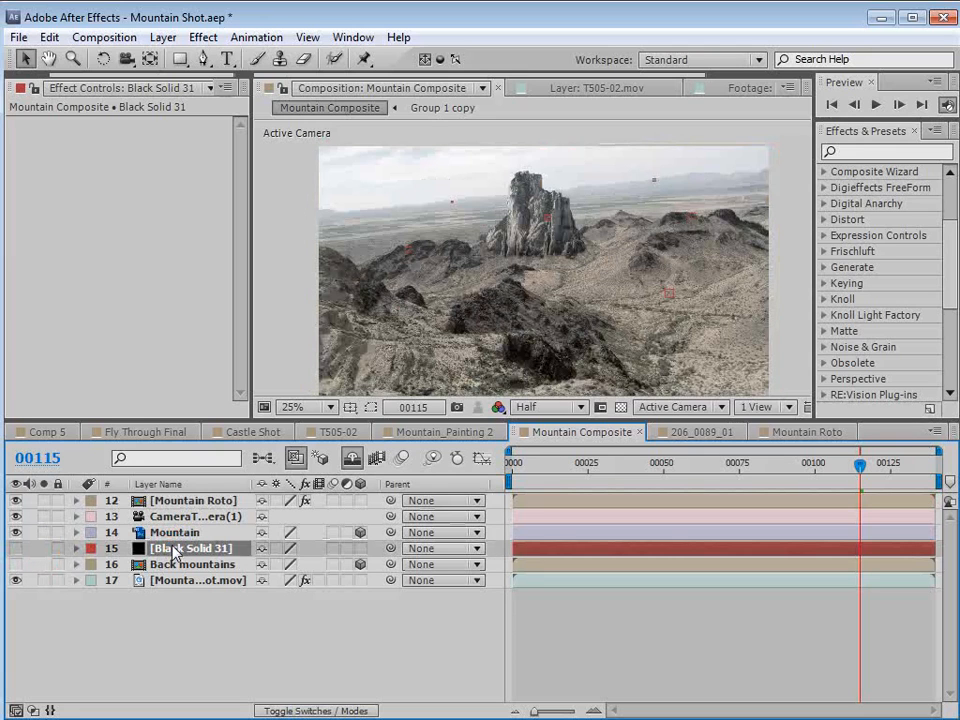
click(360, 548)
Copy the Position property of the Back mountains layer and paste it onto Black Solid 31.
click(177, 566)
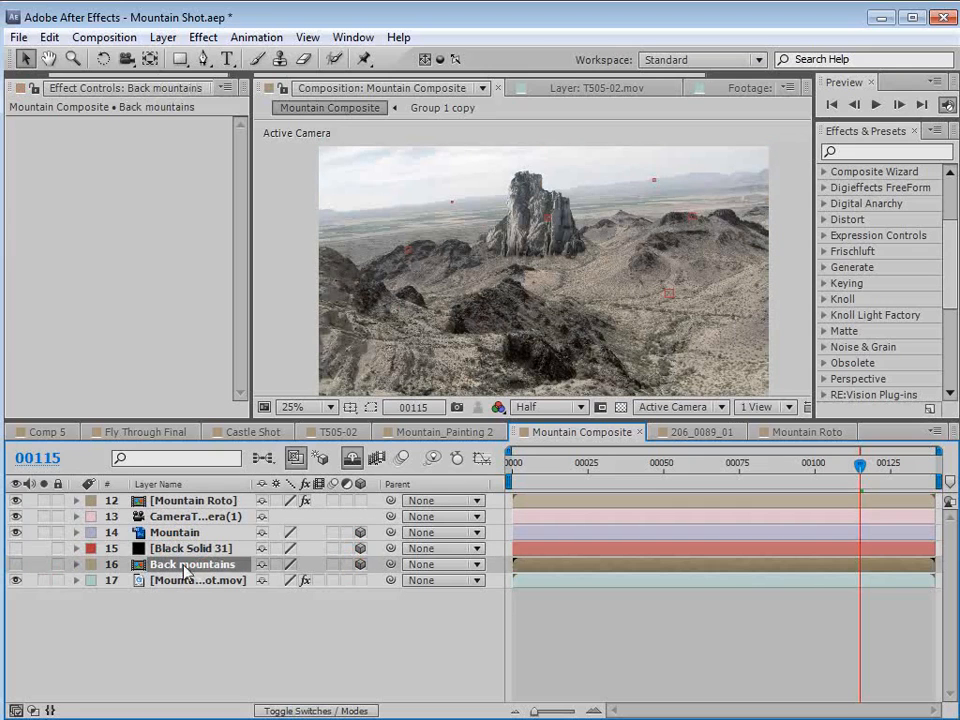
key(p)
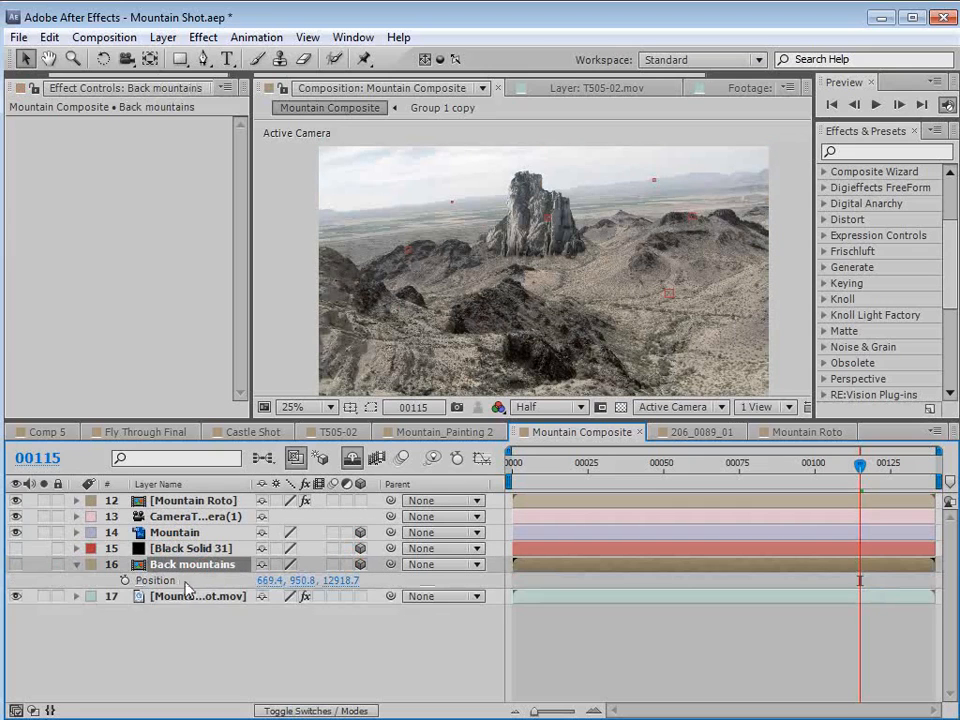
click(124, 580)
click(49, 37)
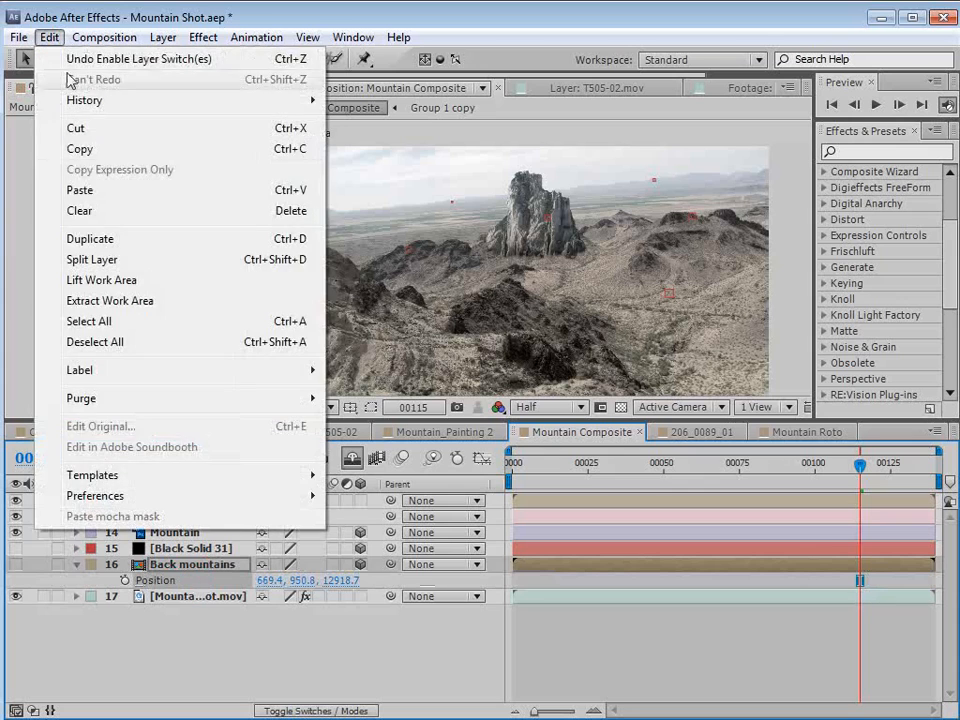
click(73, 150)
click(166, 550)
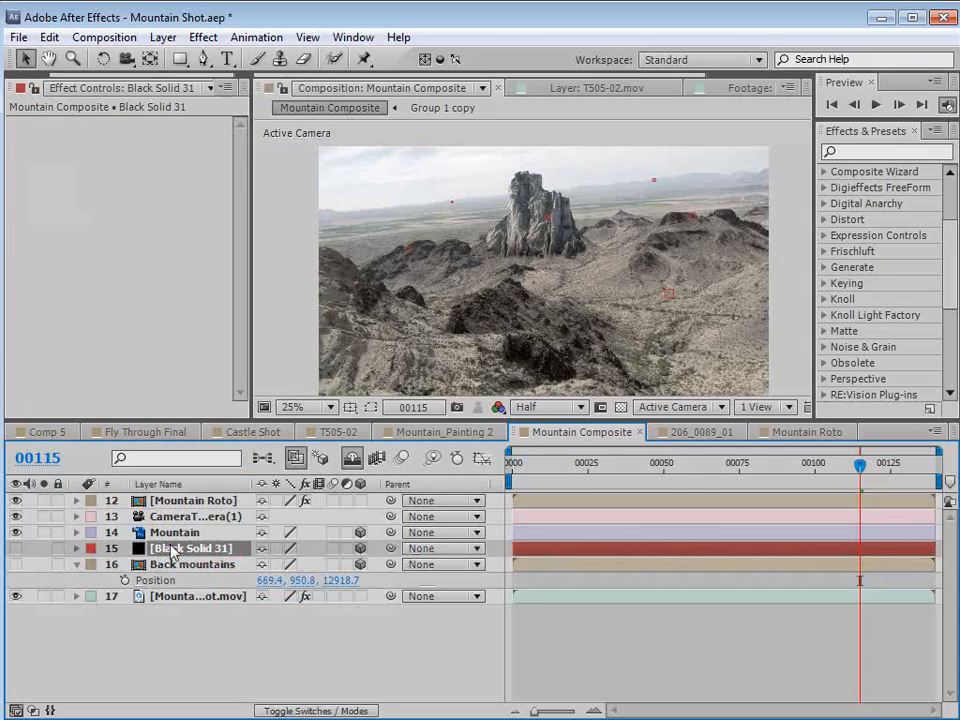
click(49, 37)
click(74, 190)
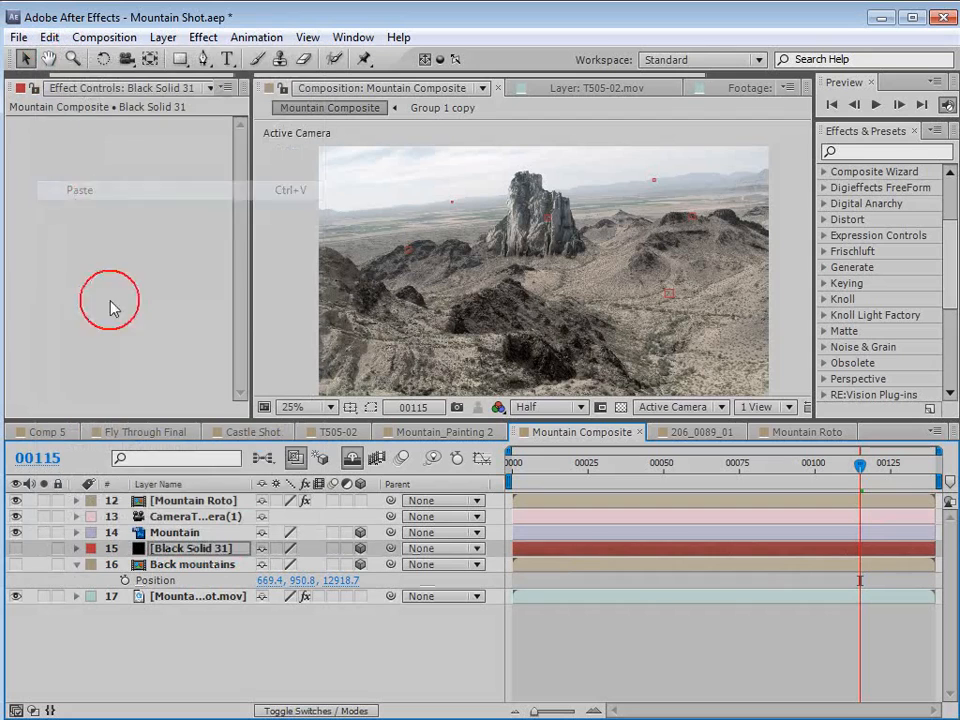
Show Black Solid 31, scale it up until it extends beyond both sides of the frame, and hide it again.
click(16, 549)
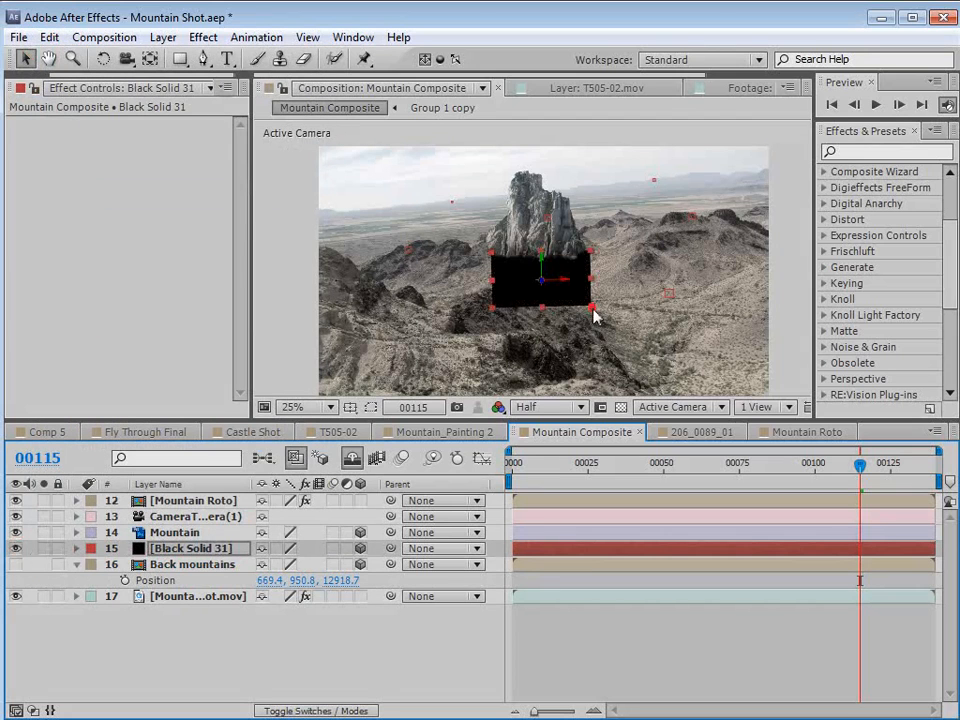
drag(593, 311, 803, 428)
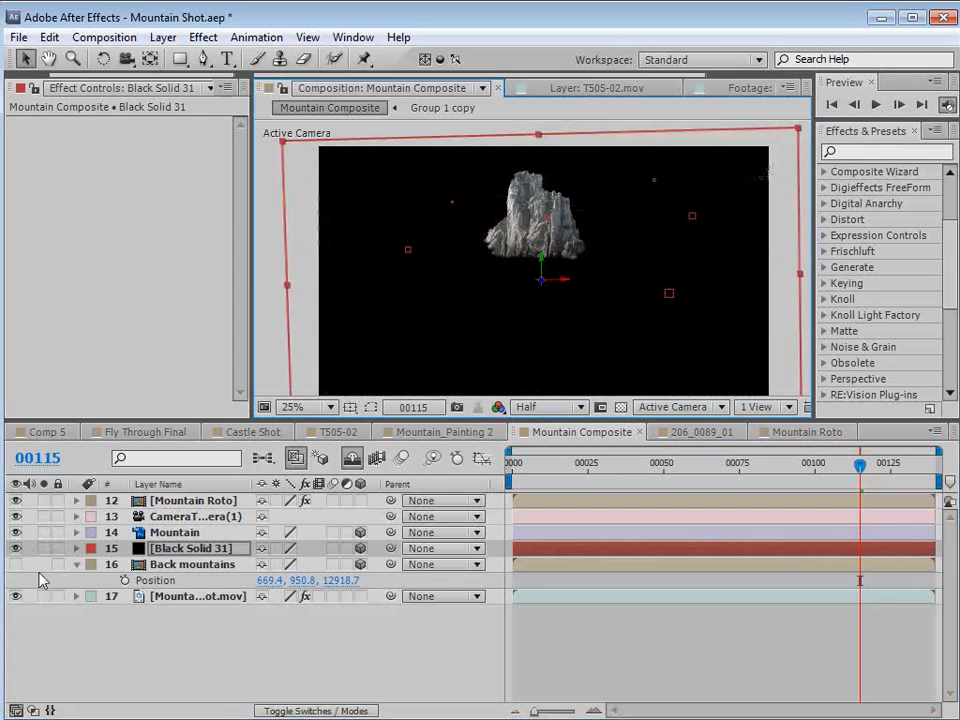
click(16, 549)
Start a Pen tool mask on Black Solid 31 from outside the frame's right edge, following the dark ridge in an enlarged composition view.
click(203, 59)
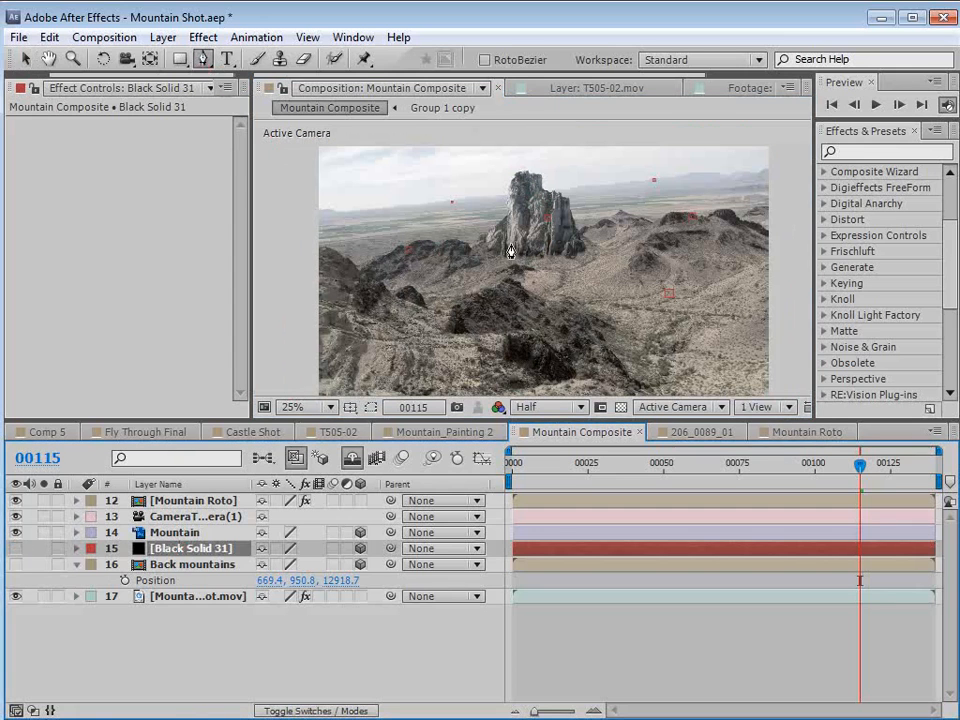
key(grave)
key(space)
scroll(617, 347, up, 1)
drag(733, 358, 444, 345)
scroll(490, 332, up, 1)
drag(502, 328, 352, 402)
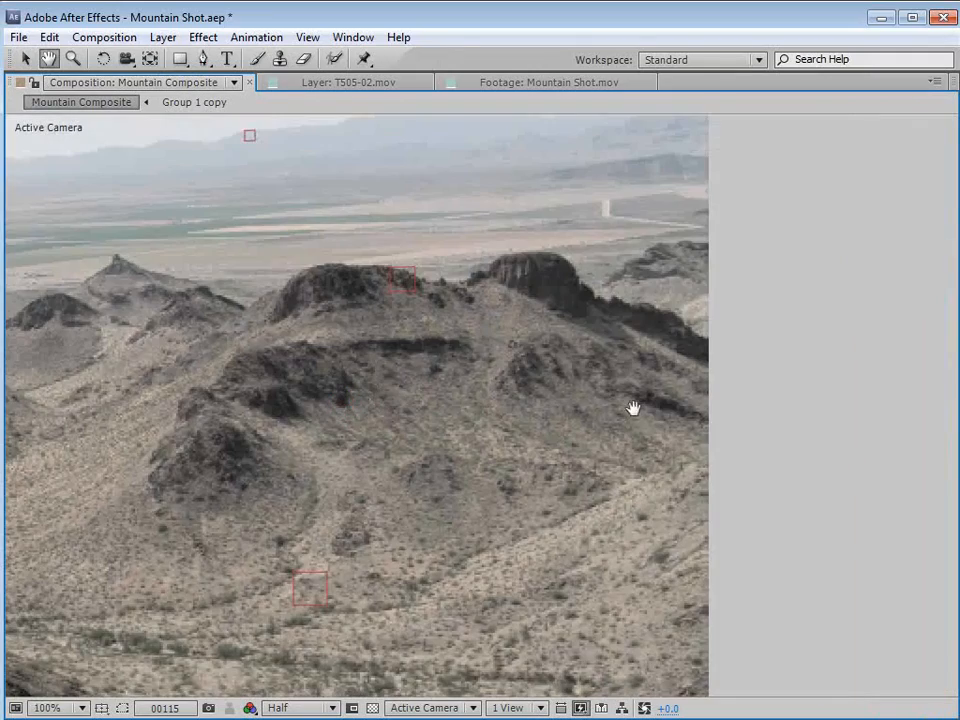
click(825, 348)
click(714, 341)
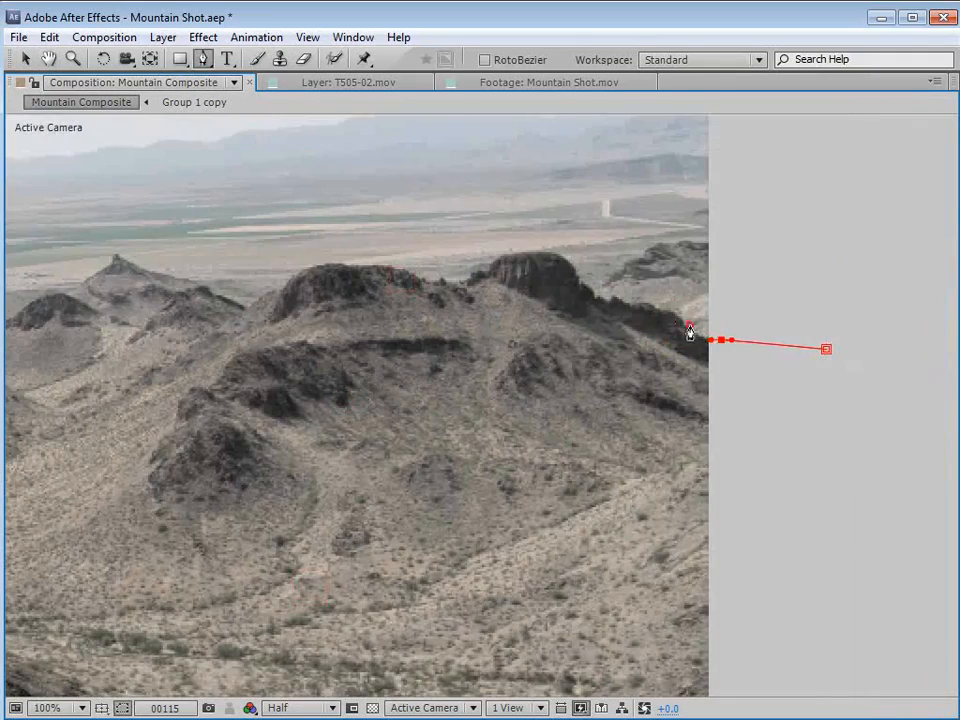
drag(690, 326, 683, 322)
Undo the last mask point and redraw the path more closely along the dark ridge up to the foot of the rock dome.
key(space)
drag(588, 313, 653, 381)
scroll(624, 392, up, 1)
drag(746, 399, 609, 416)
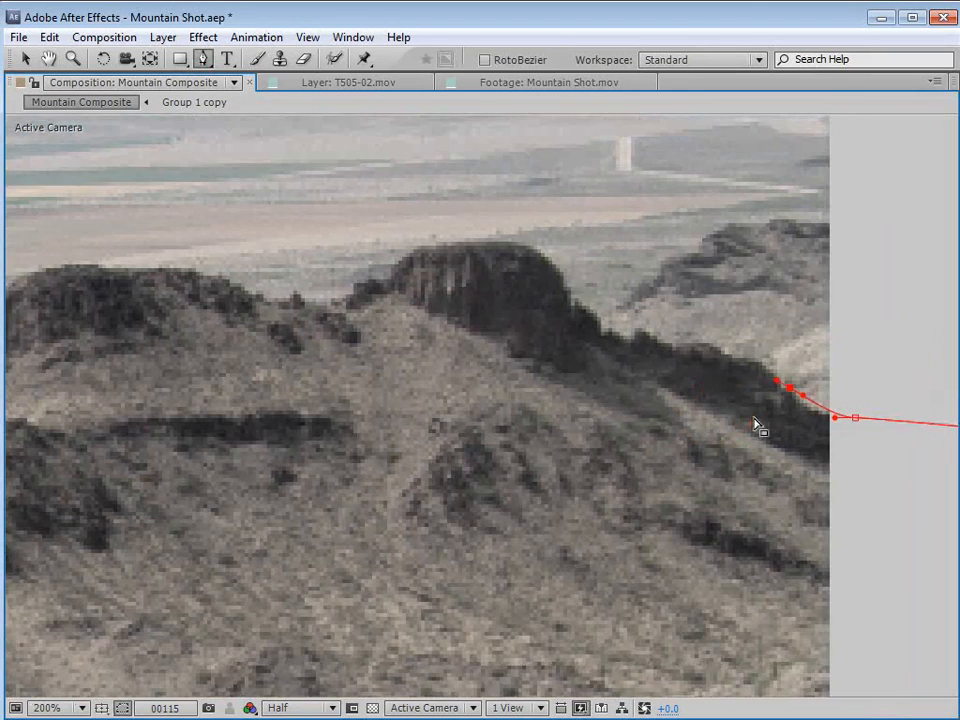
key(ctrl+z)
drag(800, 406, 793, 403)
click(740, 357)
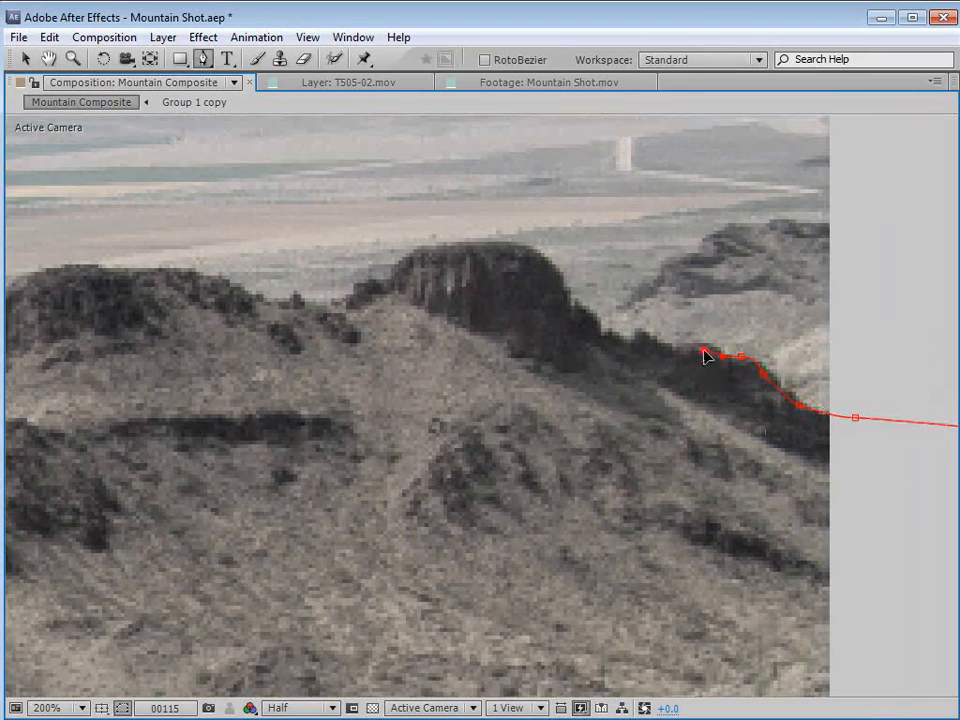
click(667, 350)
drag(616, 340, 642, 532)
scroll(523, 298, up, 1)
key(space)
Trace the mask over the top of the dark rock dome and on along the ridge line past the frame's left edge.
click(734, 354)
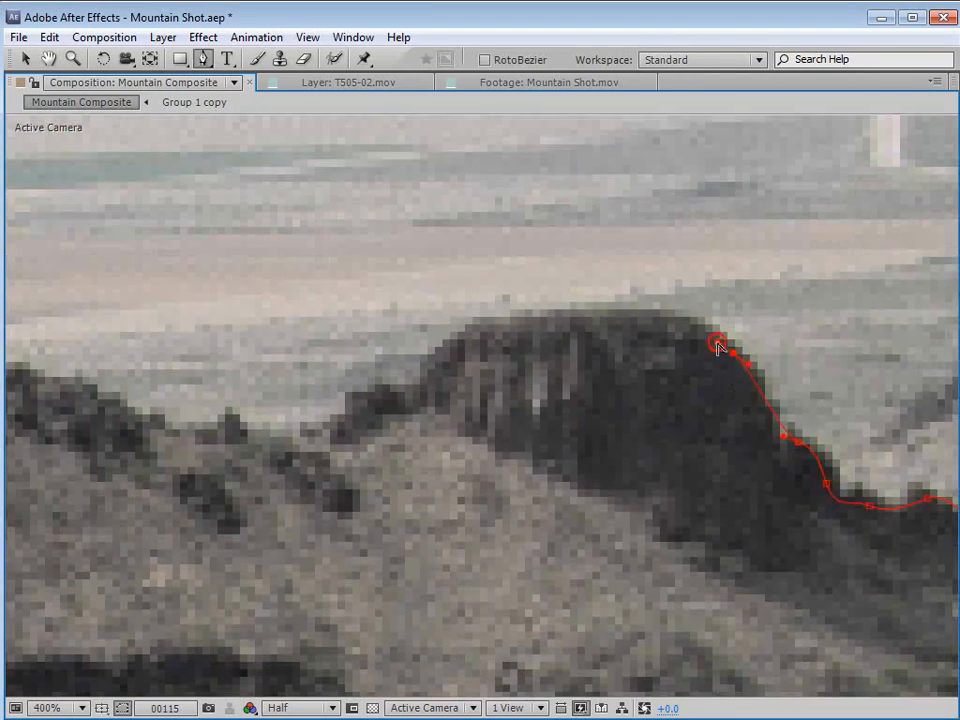
click(666, 322)
click(565, 319)
click(540, 322)
click(475, 333)
click(426, 371)
click(381, 391)
click(361, 400)
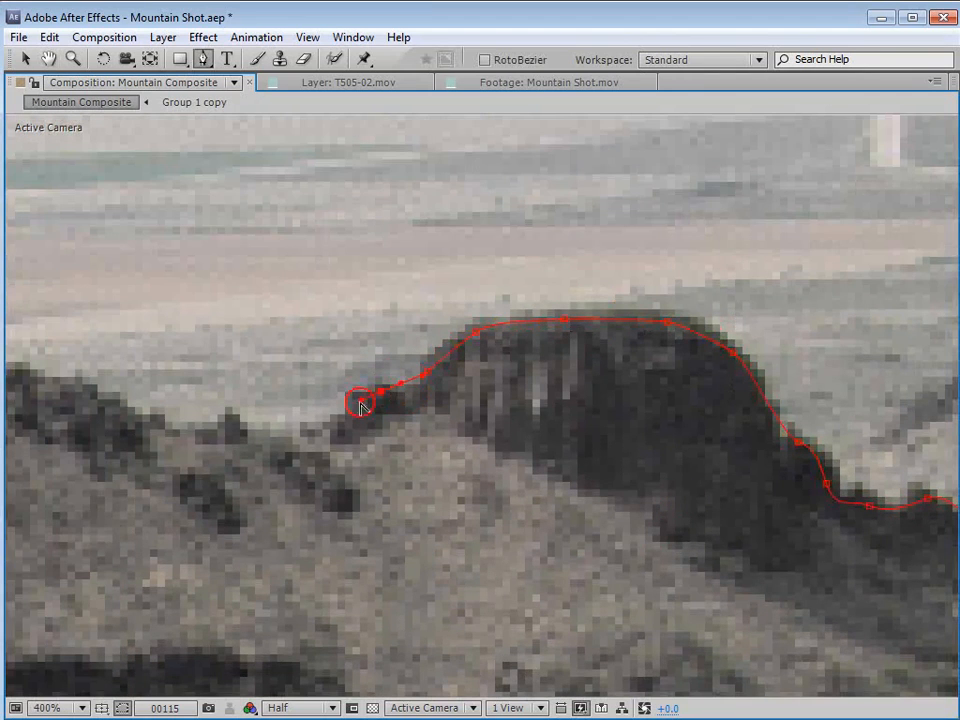
click(346, 408)
click(341, 414)
click(335, 424)
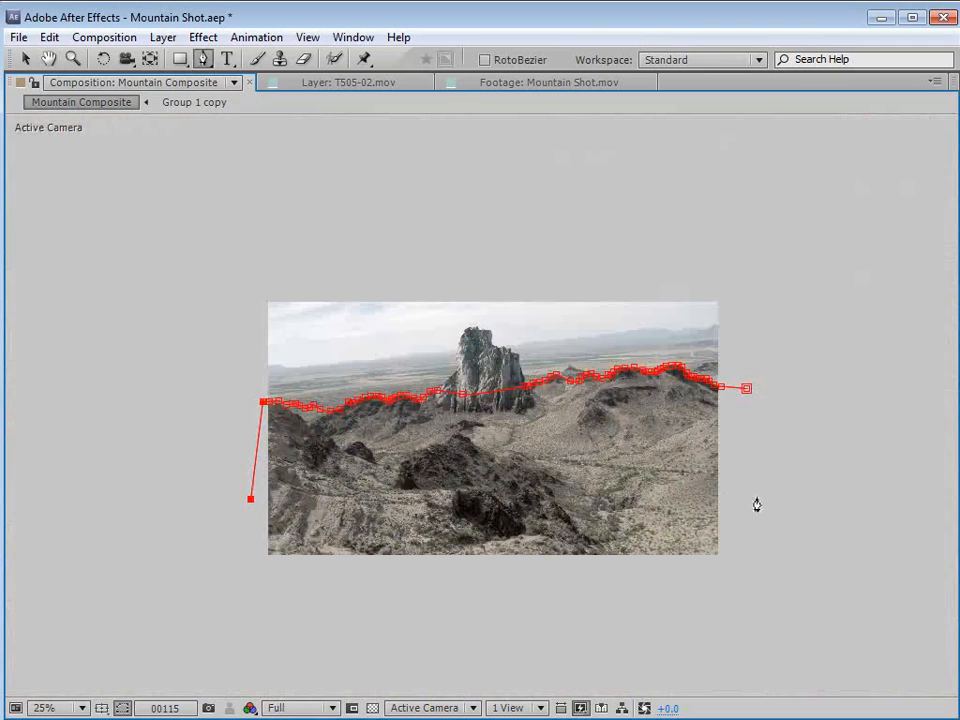
Close the mask through the foreground below the ridge line and restore the normal panel layout.
click(757, 505)
click(746, 388)
key(v)
key(grave)
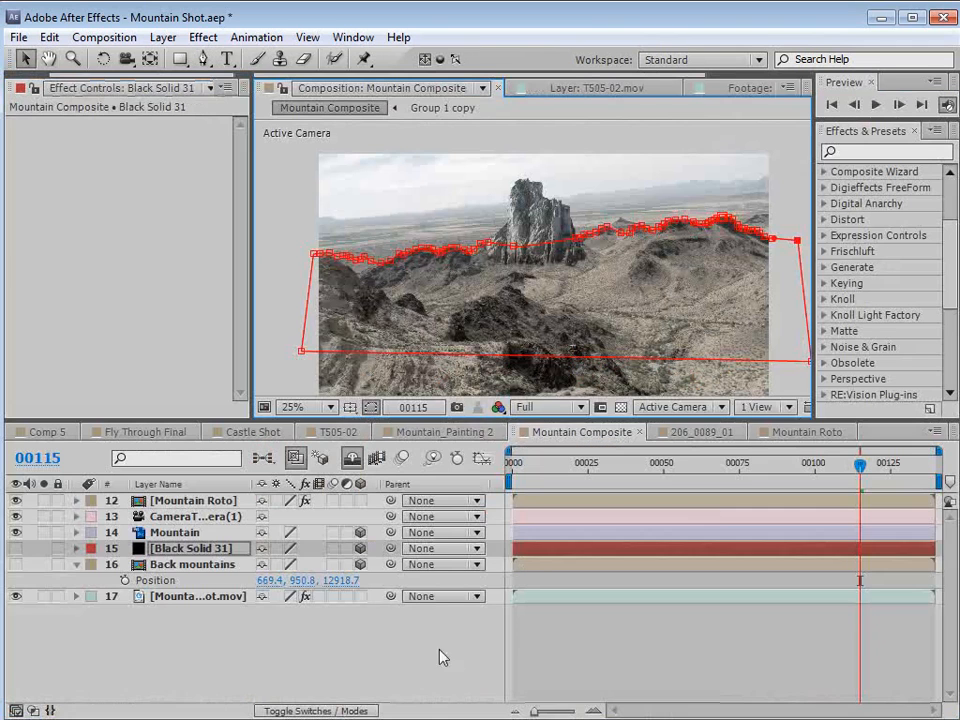
Show Black Solid 31 and check its masked shape against the ridge line.
click(443, 657)
click(15, 548)
click(570, 279)
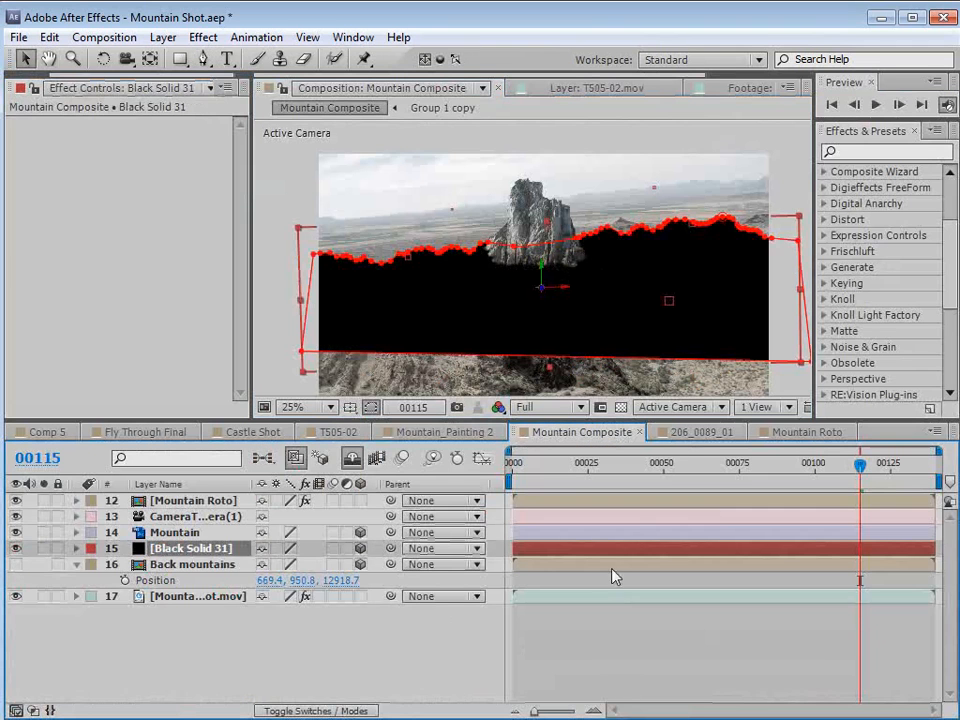
click(547, 295)
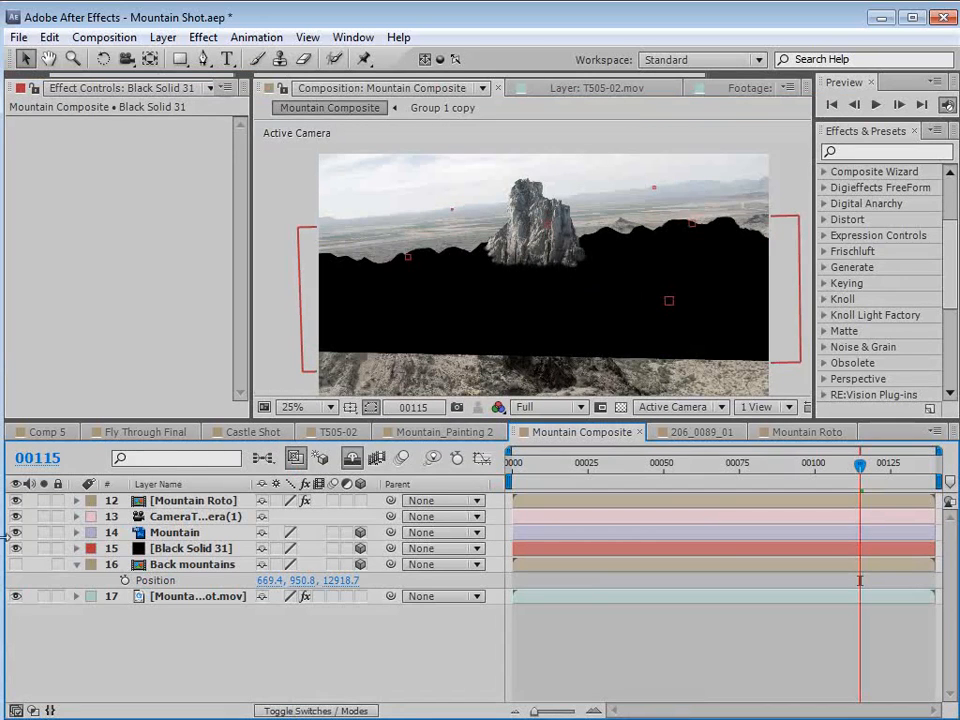
Hide Black Solid 31 and show the Back mountains layer, enlarged at the main mountain.
click(15, 548)
click(205, 564)
click(15, 564)
click(476, 301)
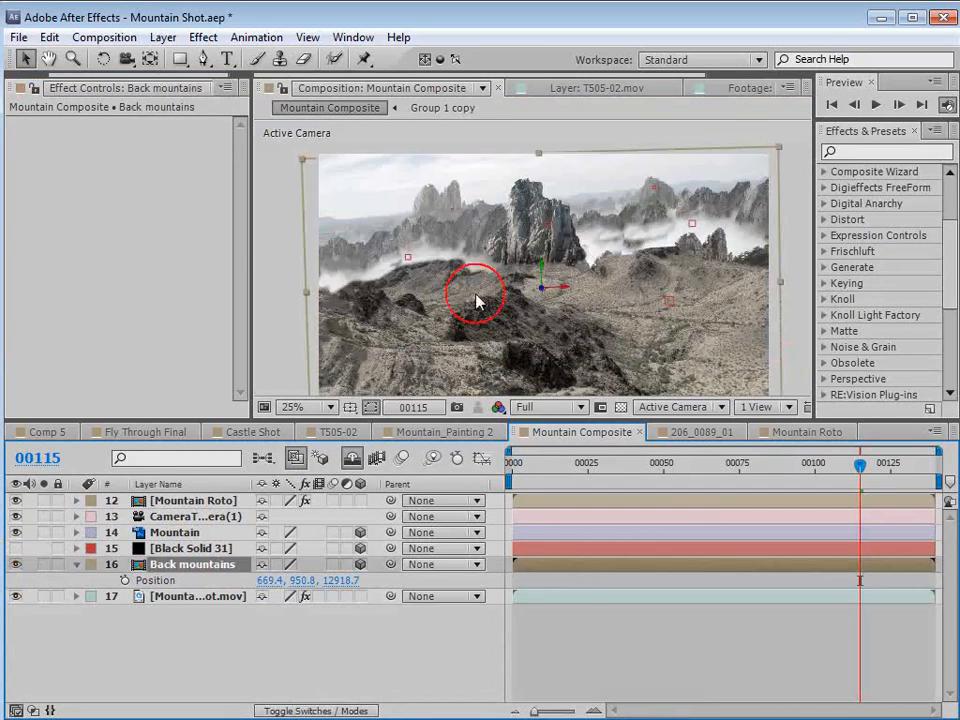
scroll(476, 301, up, 2)
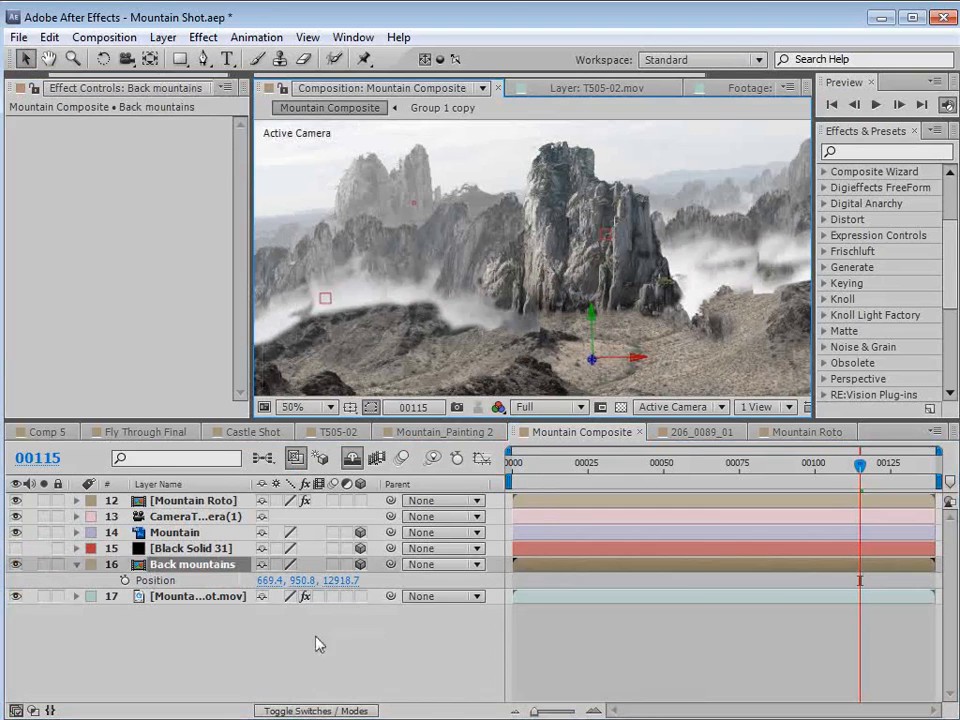
Set the track matte of the Back mountains layer to Alpha Inverted Matte using Black Solid 31.
key(F4)
click(388, 565)
click(392, 610)
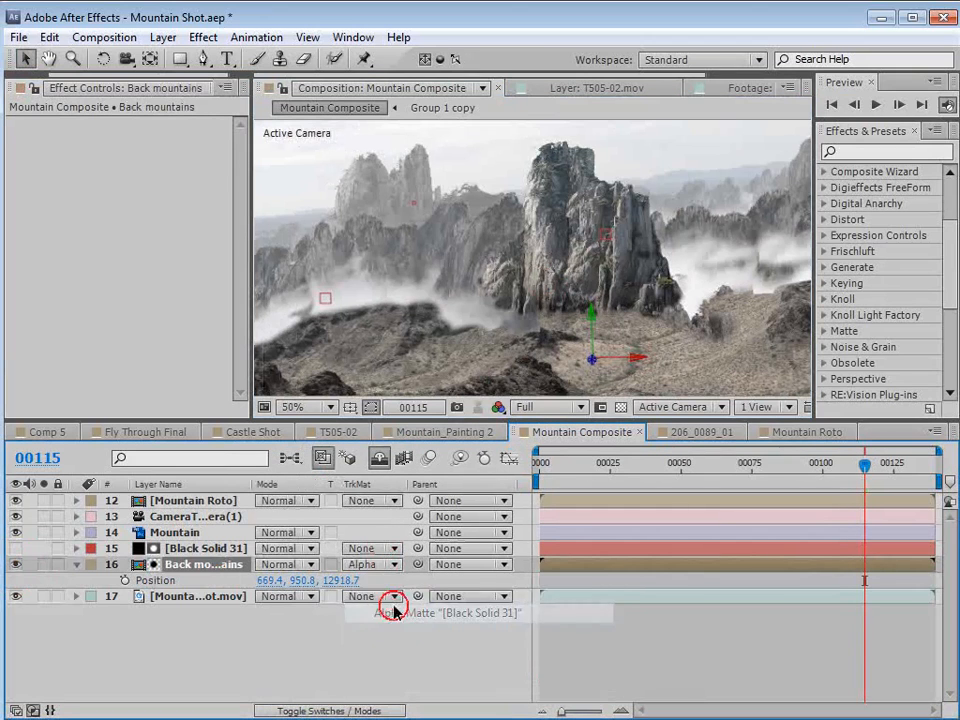
click(372, 565)
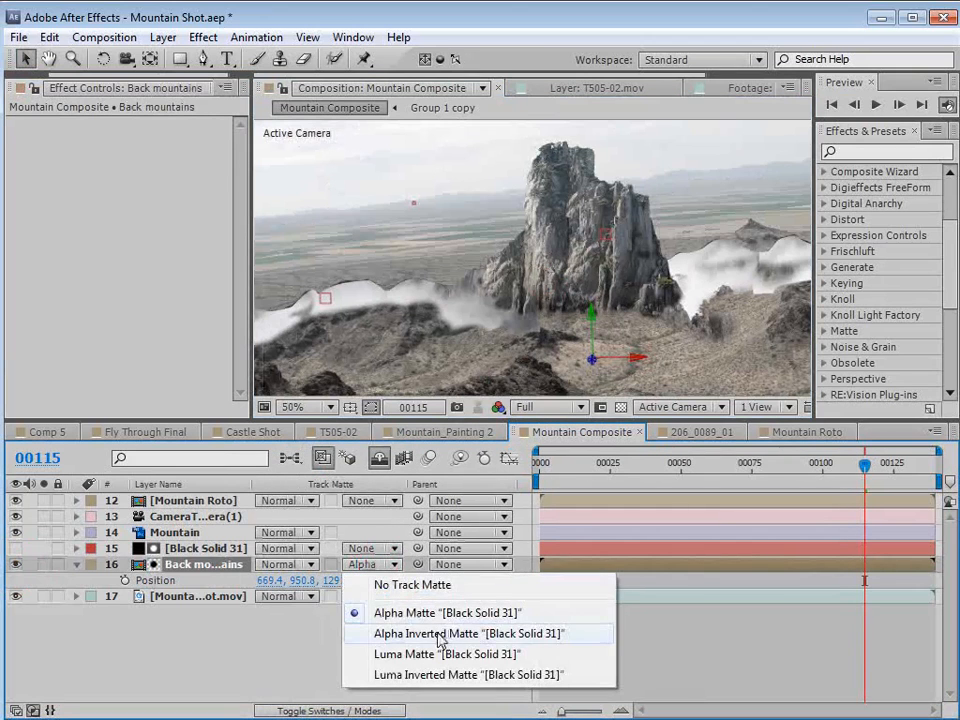
click(441, 634)
Inspect the matte edge where the back mountains meet the foreground ridge left of the main mountain.
drag(561, 256, 741, 252)
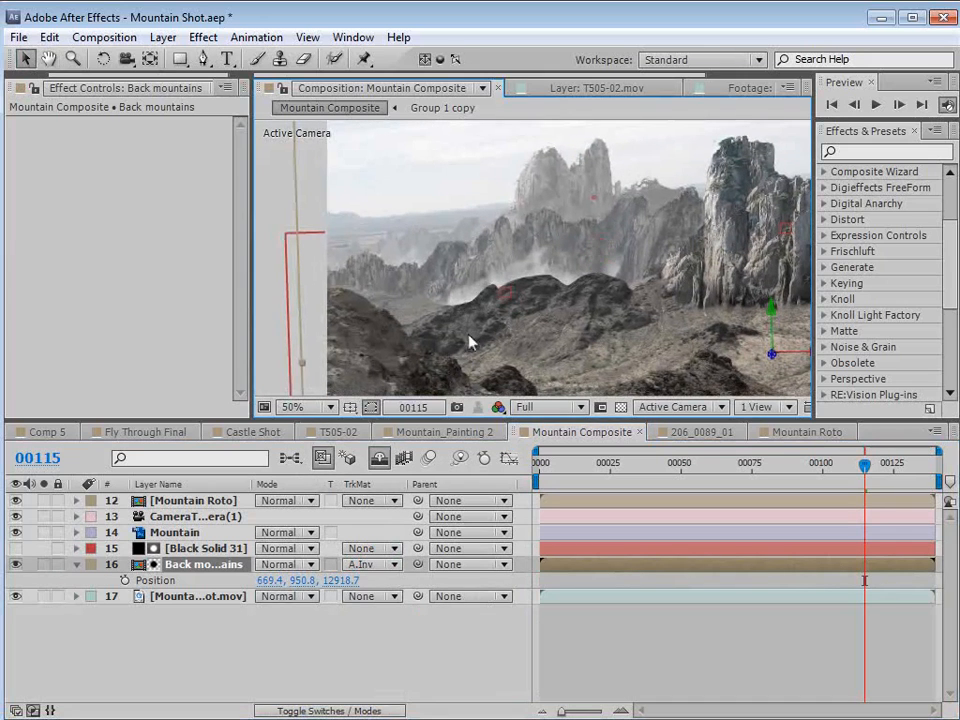
key(h)
scroll(718, 257, up, 2)
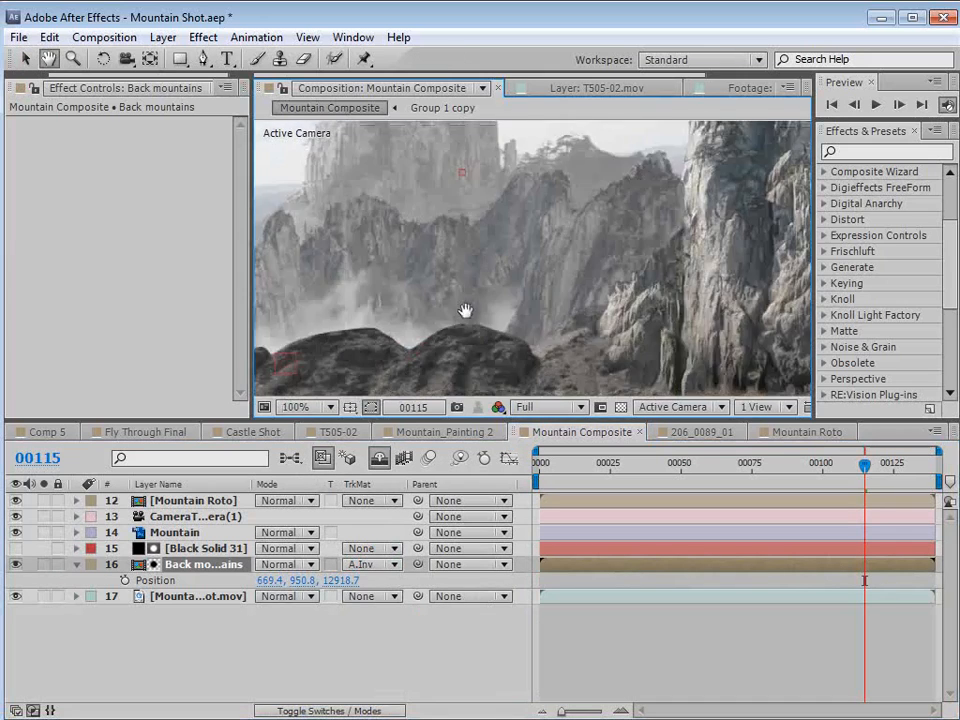
drag(465, 311, 514, 266)
drag(453, 253, 570, 293)
key(v)
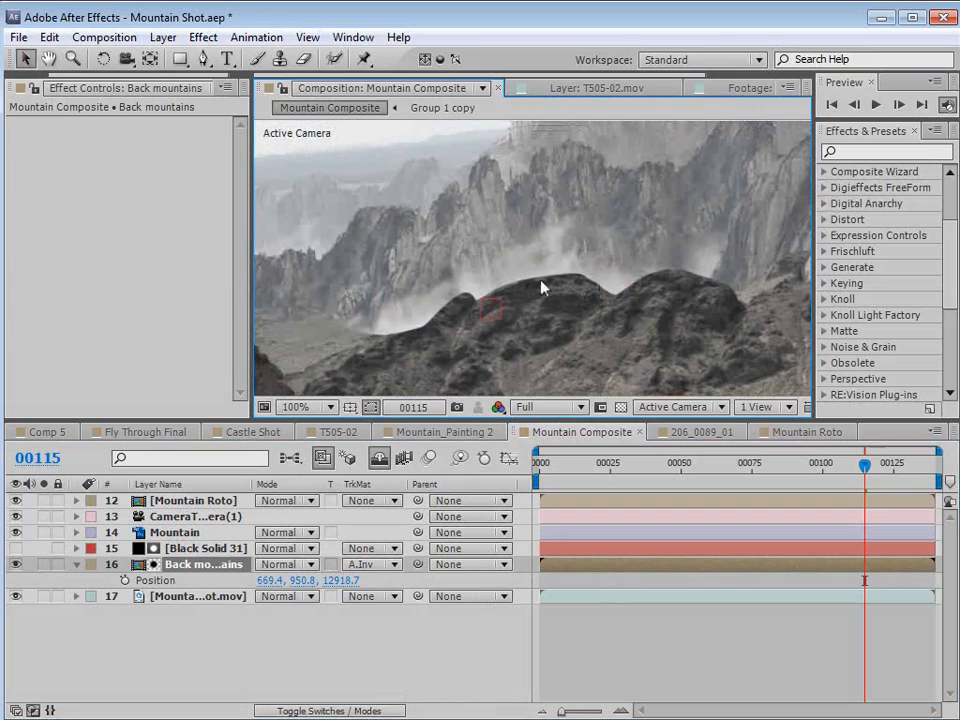
Select Black Solid 31, hide the mask outlines in the view, and apply the Roughen Edges effect to the solid.
click(195, 532)
click(190, 548)
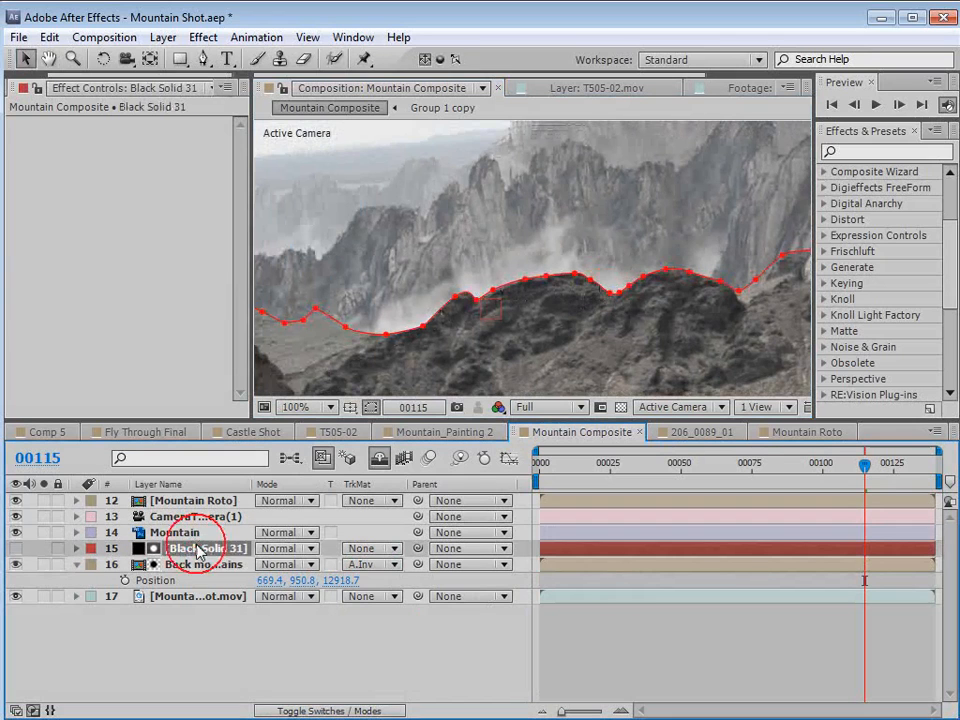
click(369, 408)
click(863, 152)
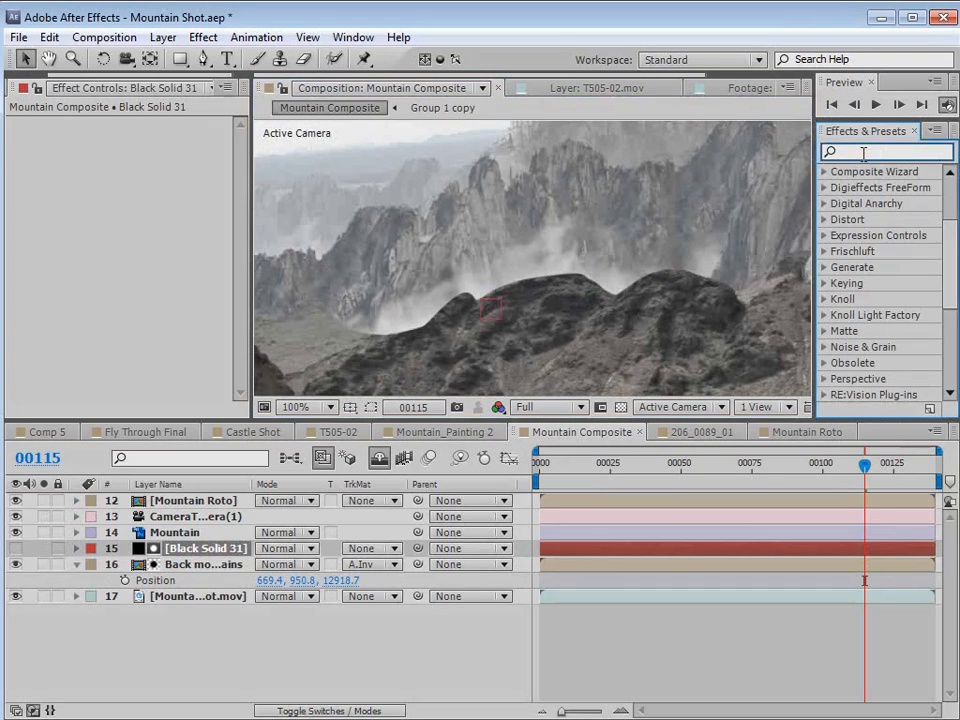
text(rough)
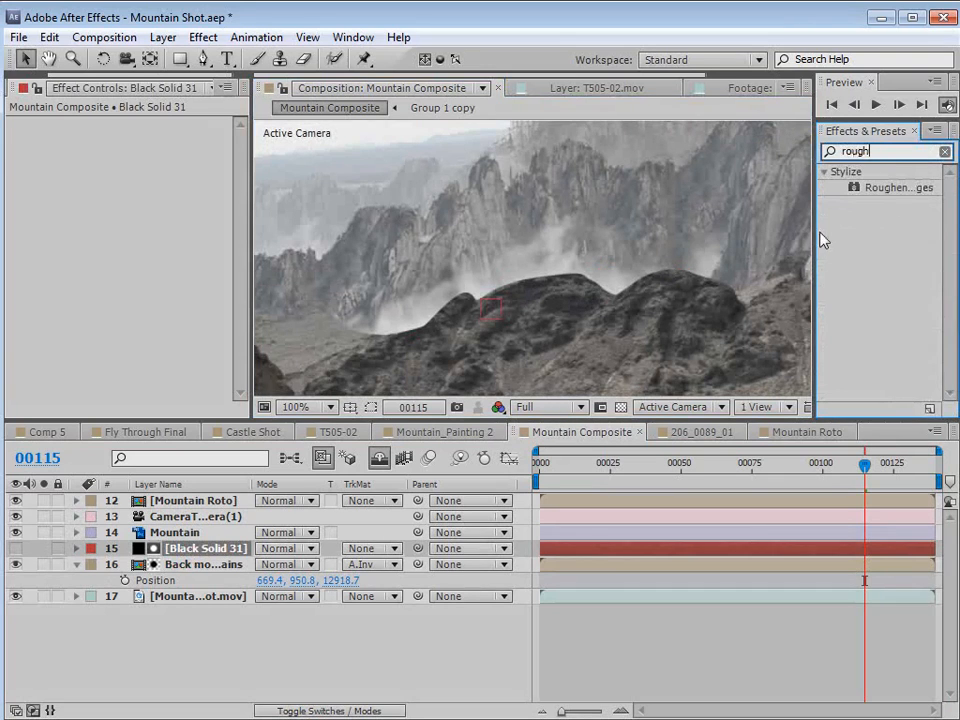
drag(819, 238, 740, 236)
drag(756, 190, 190, 548)
Set the Roughen Edges Scale to 17, Edge Sharpness to 2.06 and Border to 0.90, judging the ridge edge up close.
key(h)
scroll(540, 317, up, 1)
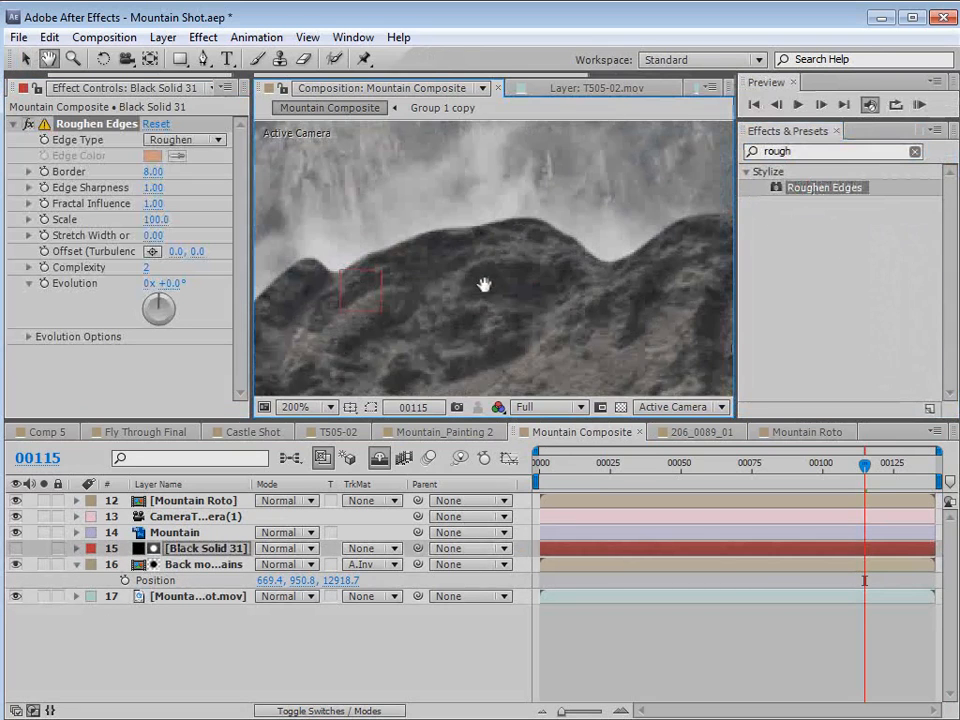
drag(483, 285, 521, 317)
key(v)
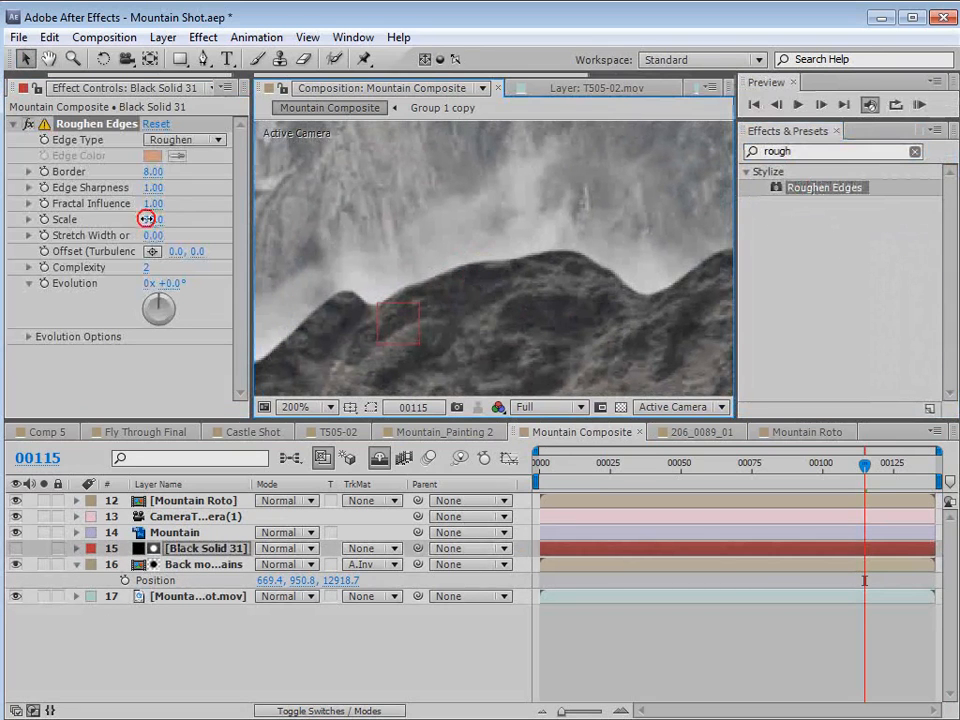
drag(147, 219, 157, 219)
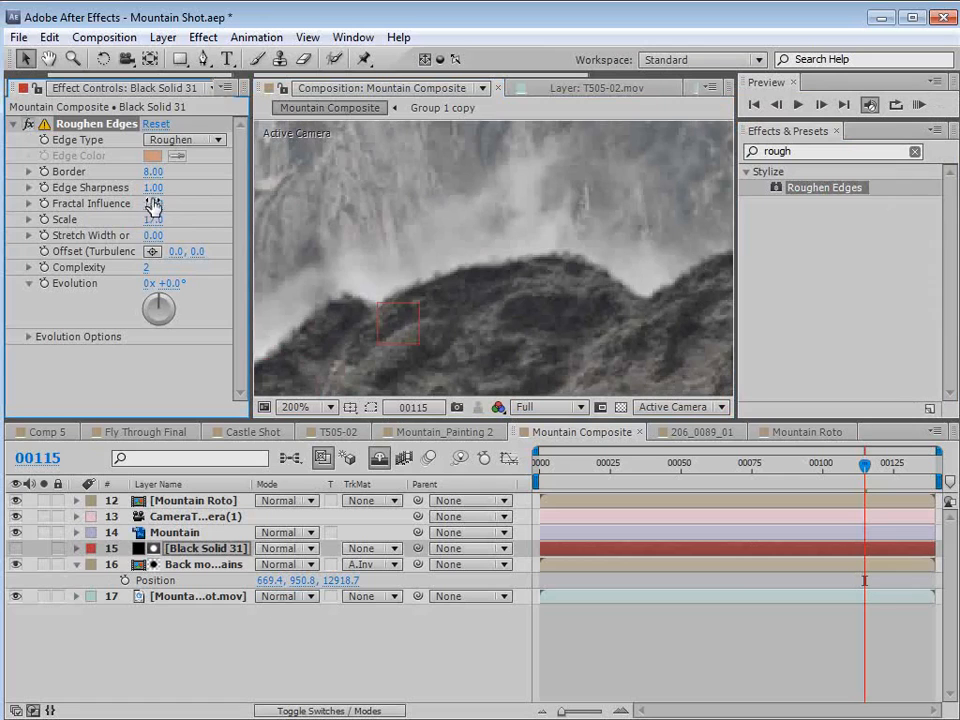
drag(153, 190, 225, 181)
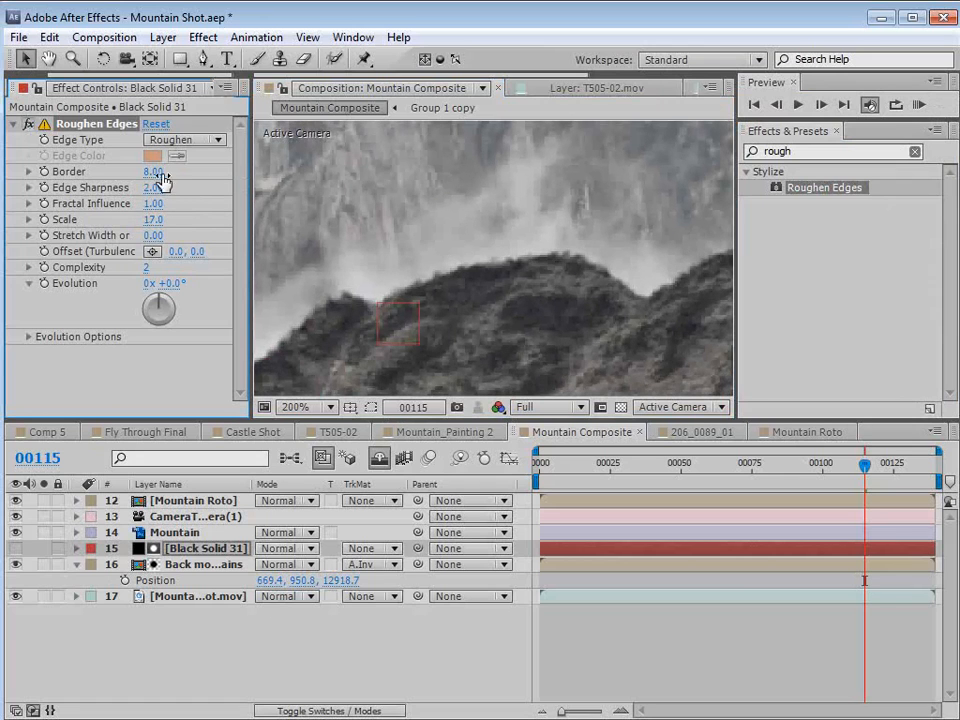
drag(155, 172, 66, 170)
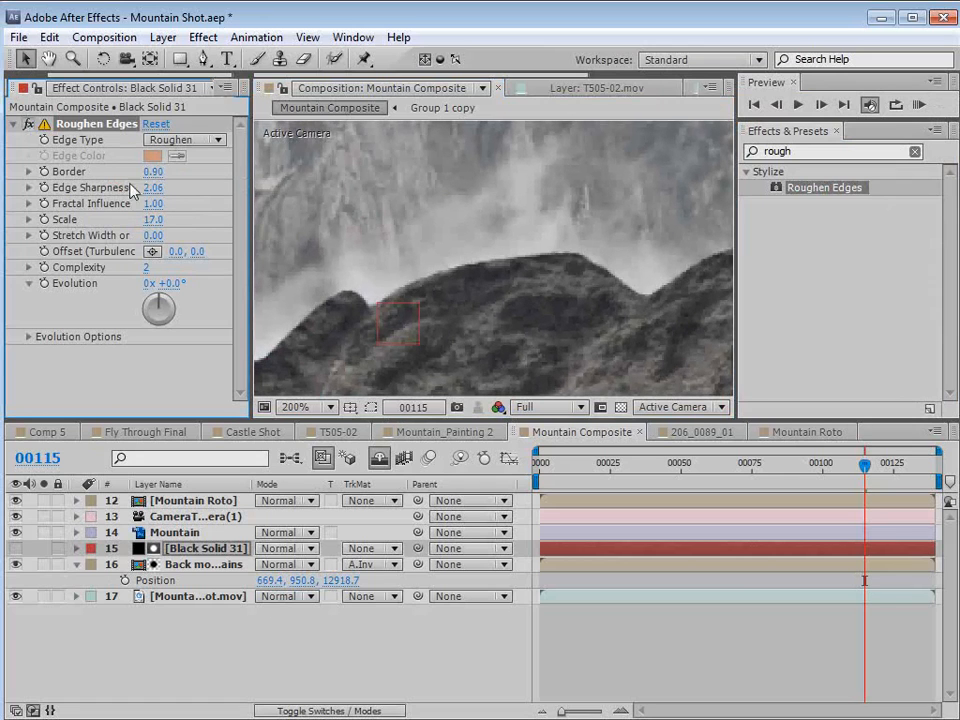
Set the solid's Roughen Edges Border to 6.60, Edge Sharpness to 2.16 and Scale to 15, judging the ridge edge up close.
drag(153, 172, 181, 173)
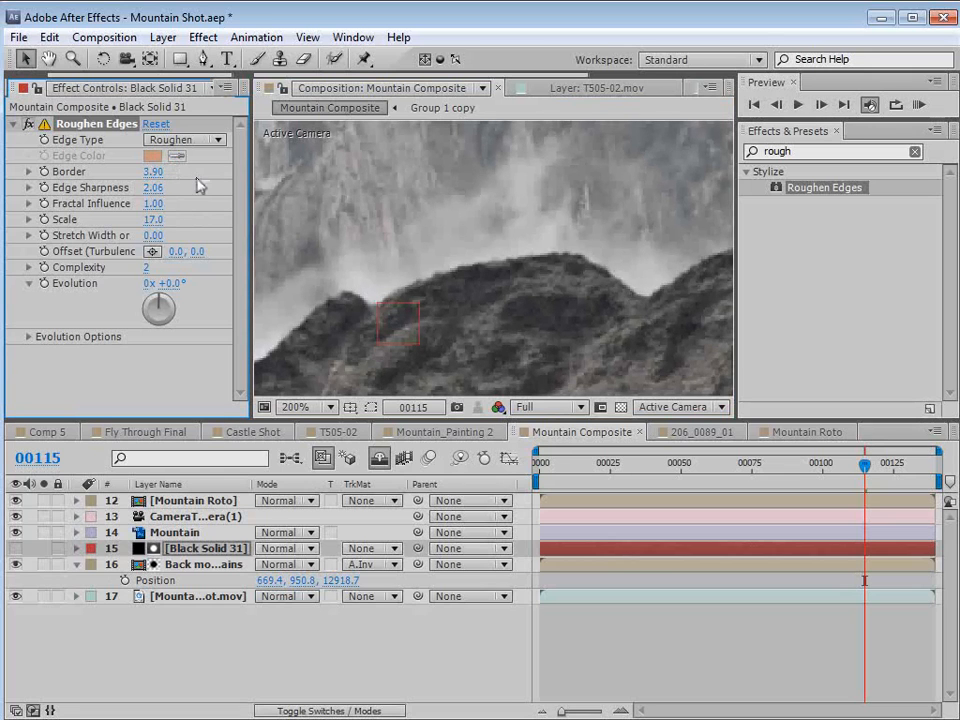
scroll(477, 258, down, 1)
key(space)
drag(479, 168, 471, 235)
scroll(471, 231, up, 1)
drag(361, 259, 571, 253)
drag(451, 216, 505, 220)
drag(152, 225, 172, 170)
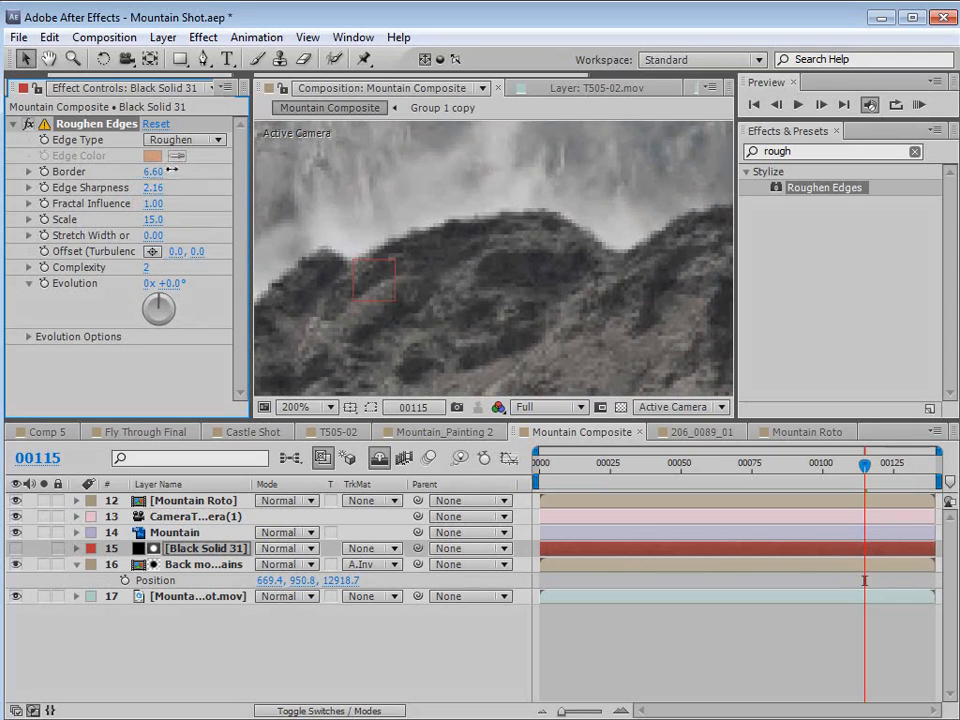
Examine the roughened matte edge along the ridges on both sides of the main mountain, with no layer selected.
scroll(484, 281, down, 1)
mouse_move(484, 281)
mouse_down()
mouse_move(454, 289)
mouse_move(555, 298)
mouse_move(401, 317)
mouse_up()
drag(664, 309, 560, 279)
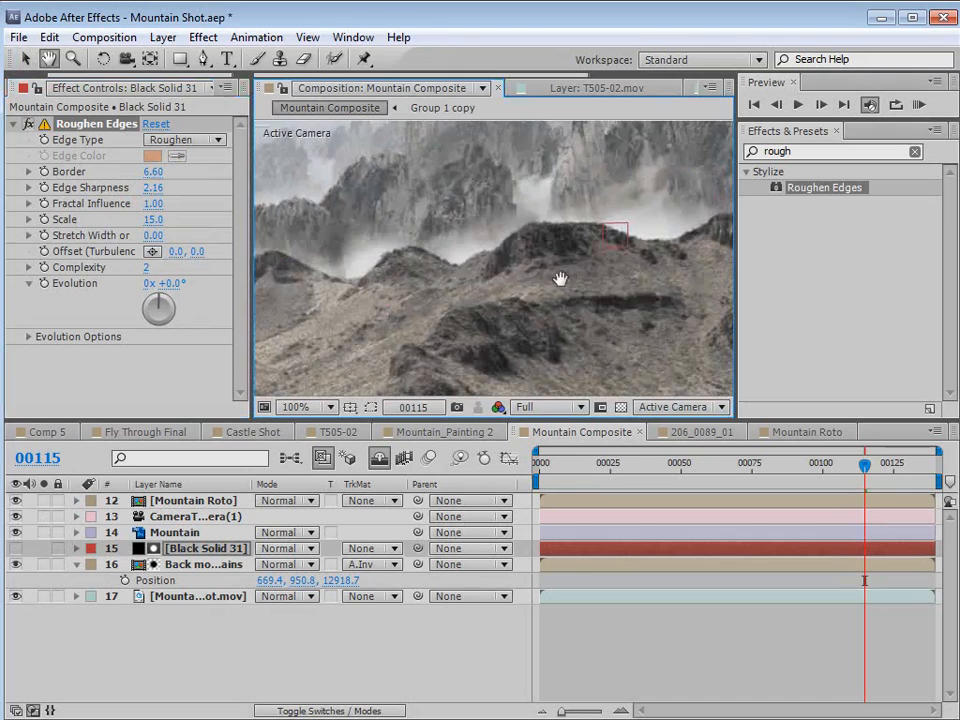
drag(520, 190, 555, 268)
scroll(493, 282, down, 1)
drag(488, 283, 609, 266)
drag(404, 294, 507, 246)
scroll(475, 272, down, 1)
key(v)
click(628, 614)
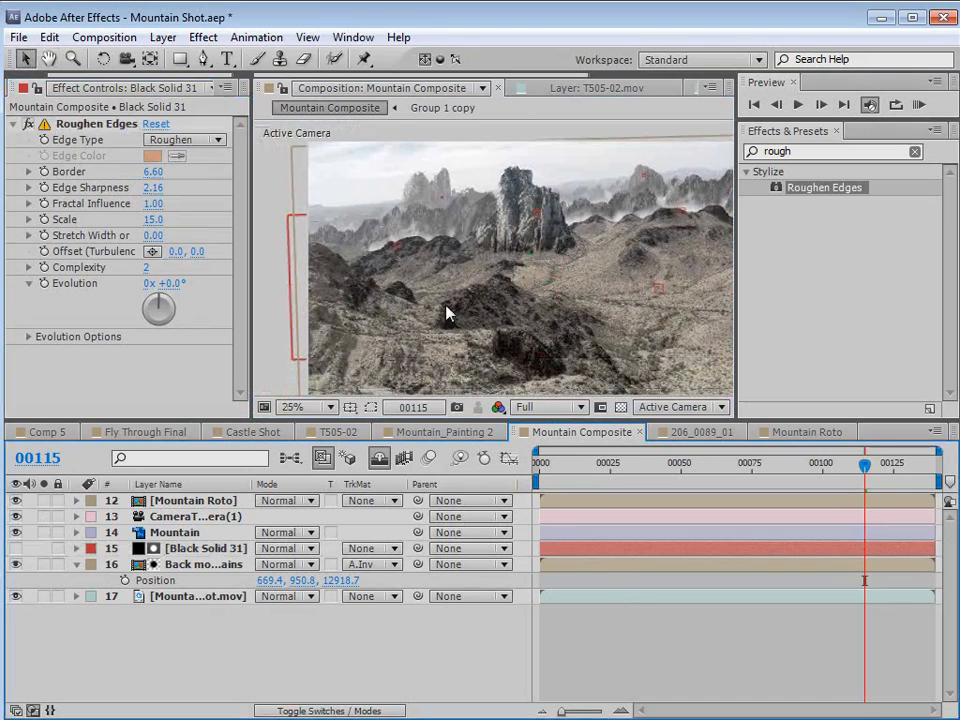
Apply a Curves effect to the Back mountains layer and pull the RGB midtones down to darken it.
click(180, 566)
click(203, 37)
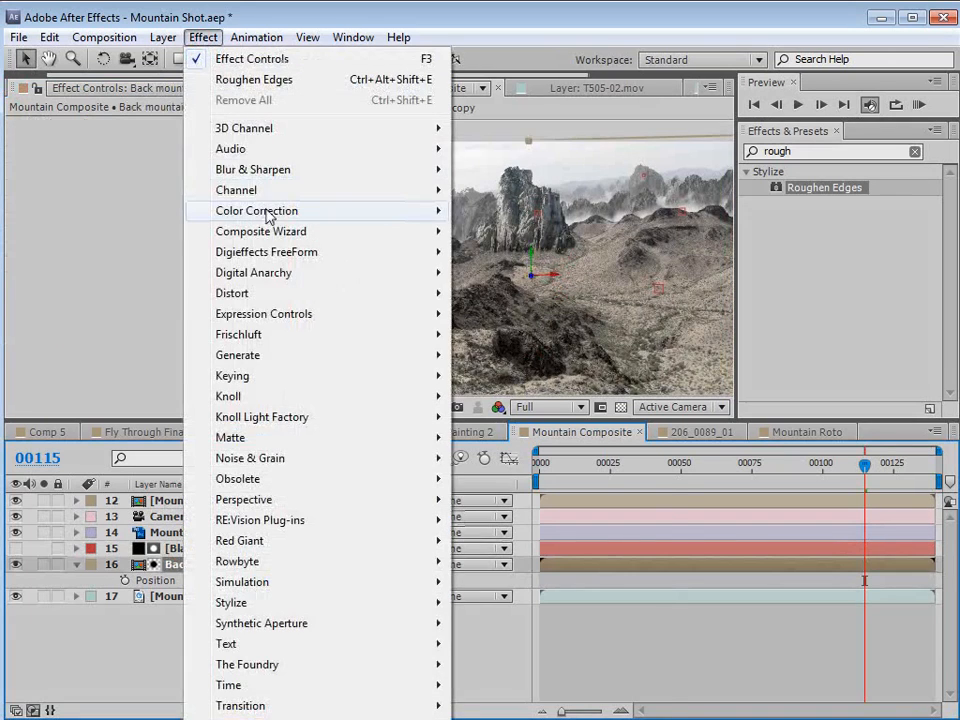
mouse_move(268, 216)
click(490, 541)
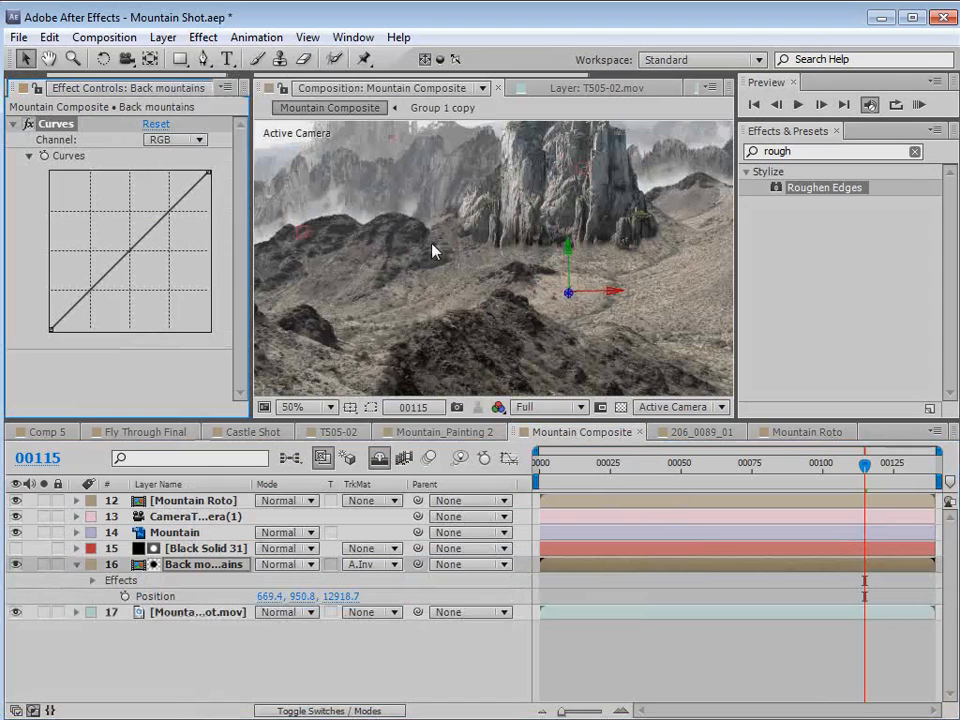
key(space)
drag(405, 193, 453, 264)
drag(117, 267, 147, 258)
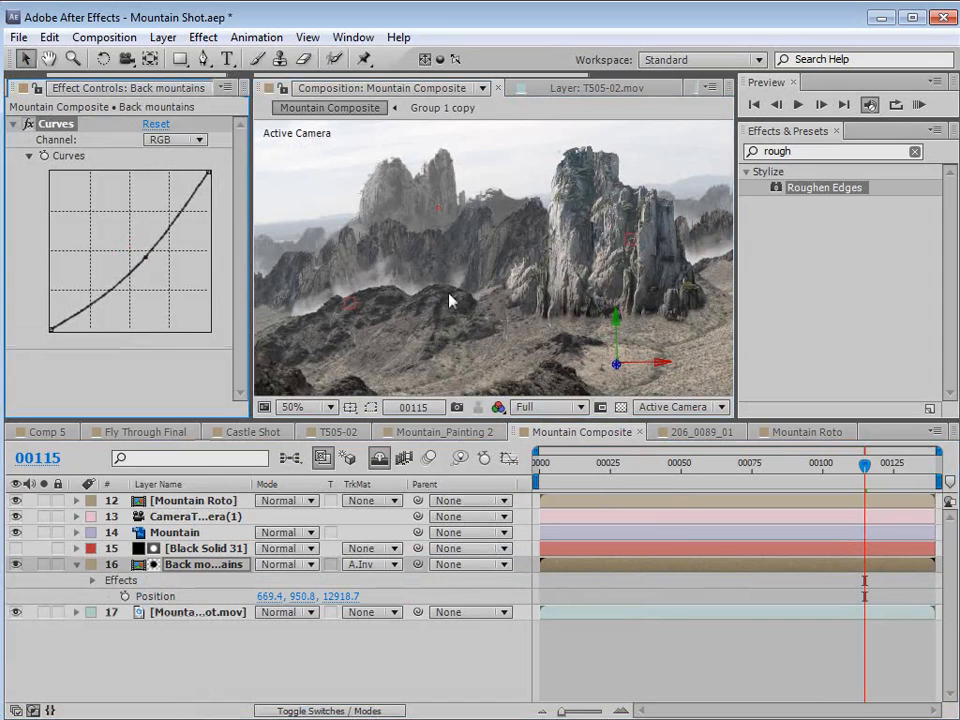
Ease the Back mountains curve's midtone darkening slightly and add a lowered shadow point, judging the match with the foreground ridges.
key(h)
drag(478, 326, 523, 275)
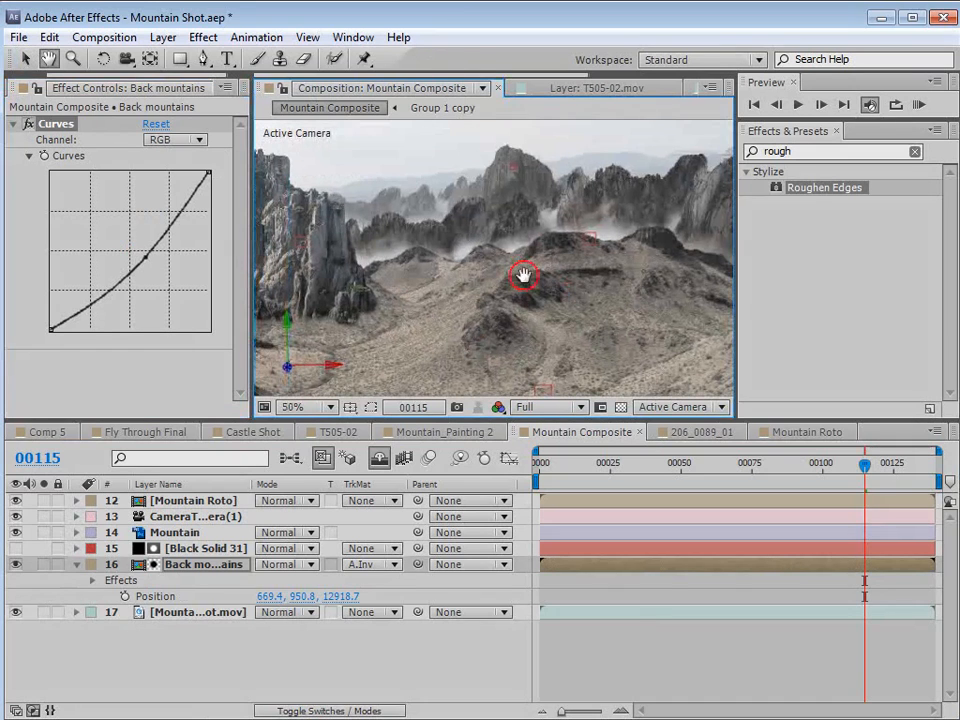
key(v)
drag(146, 261, 143, 256)
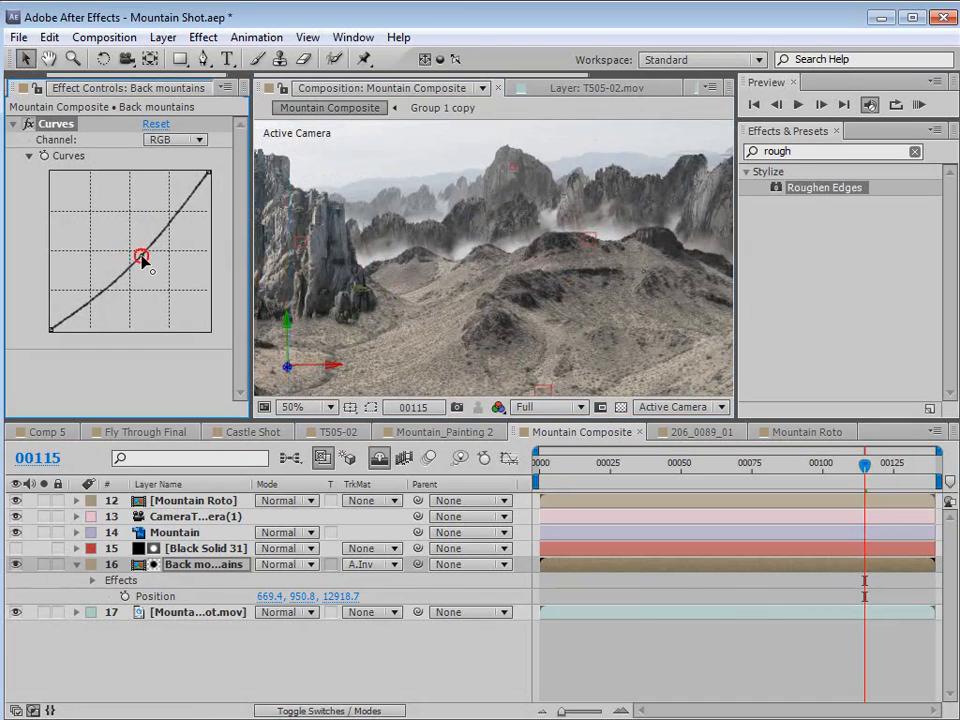
drag(96, 298, 98, 296)
key(h)
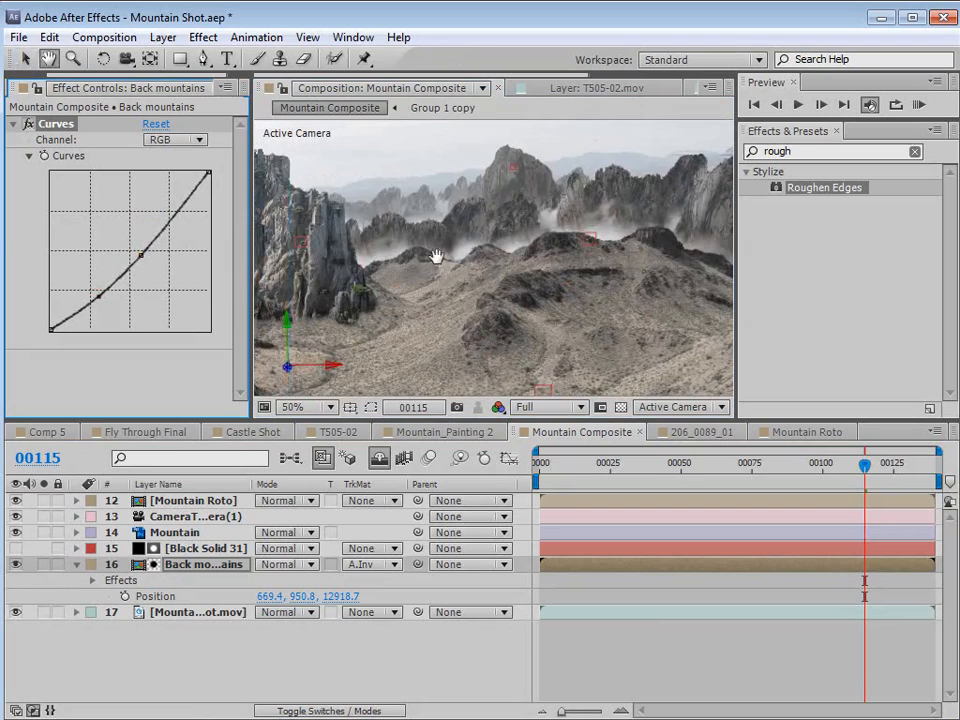
scroll(436, 257, down, 2)
key(v)
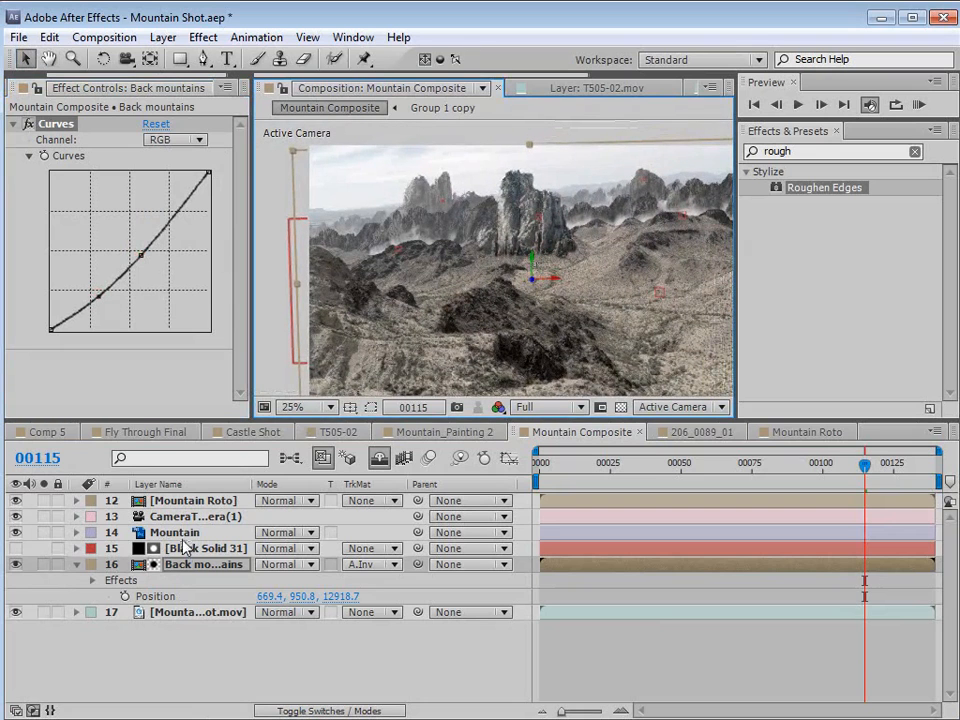
Apply a Curves effect to the Mountain layer and add a slightly lowered midtone point to the RGB curve.
click(180, 532)
click(203, 37)
mouse_move(265, 215)
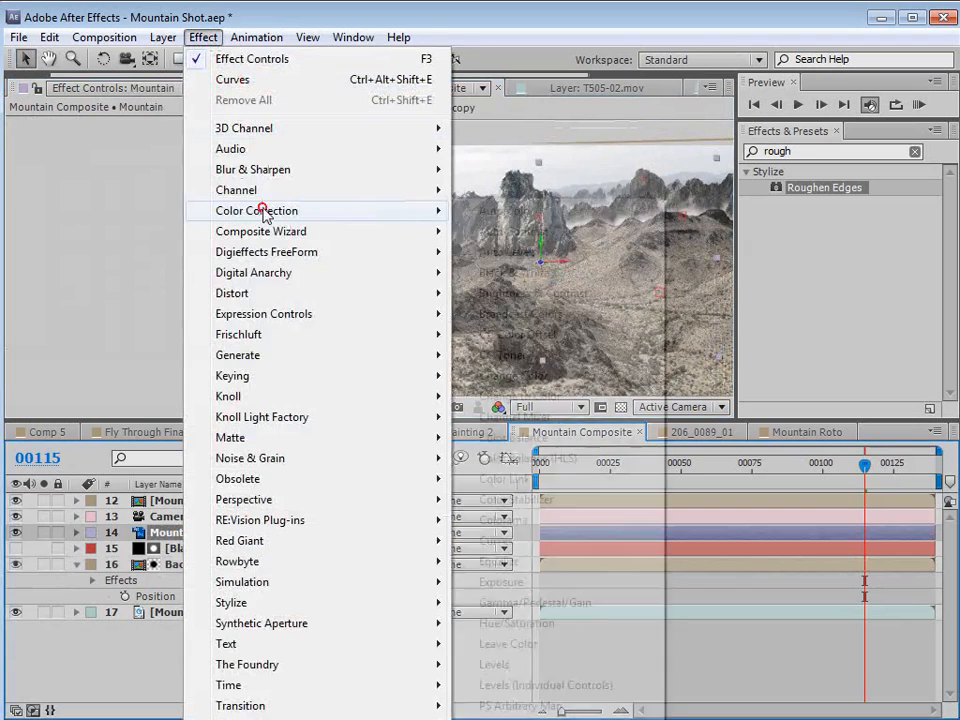
click(496, 540)
key(h)
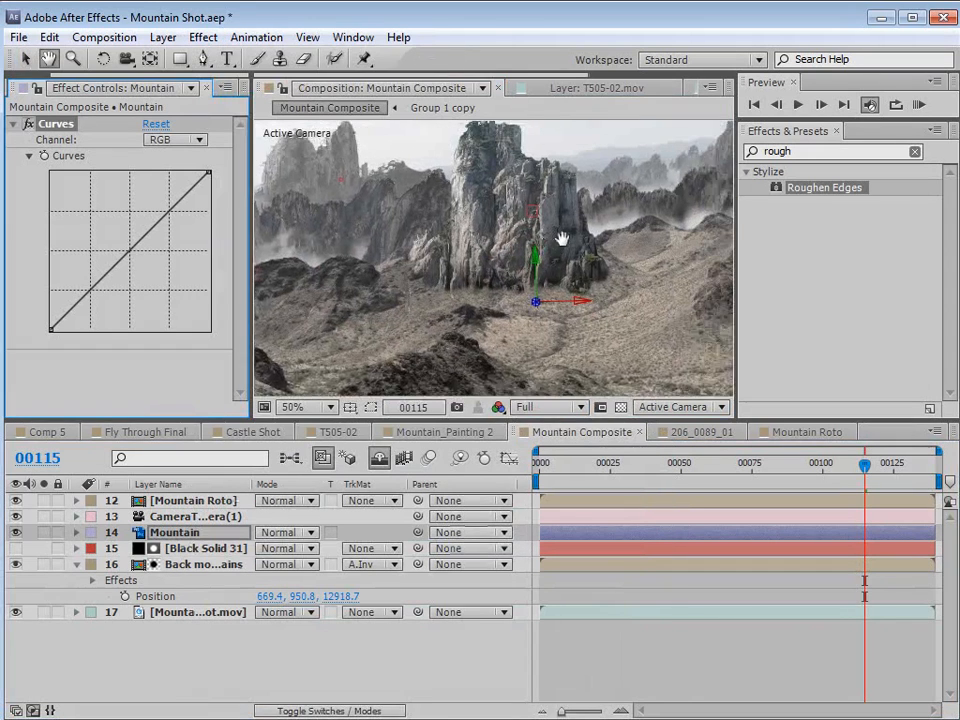
drag(562, 238, 541, 255)
key(v)
click(131, 257)
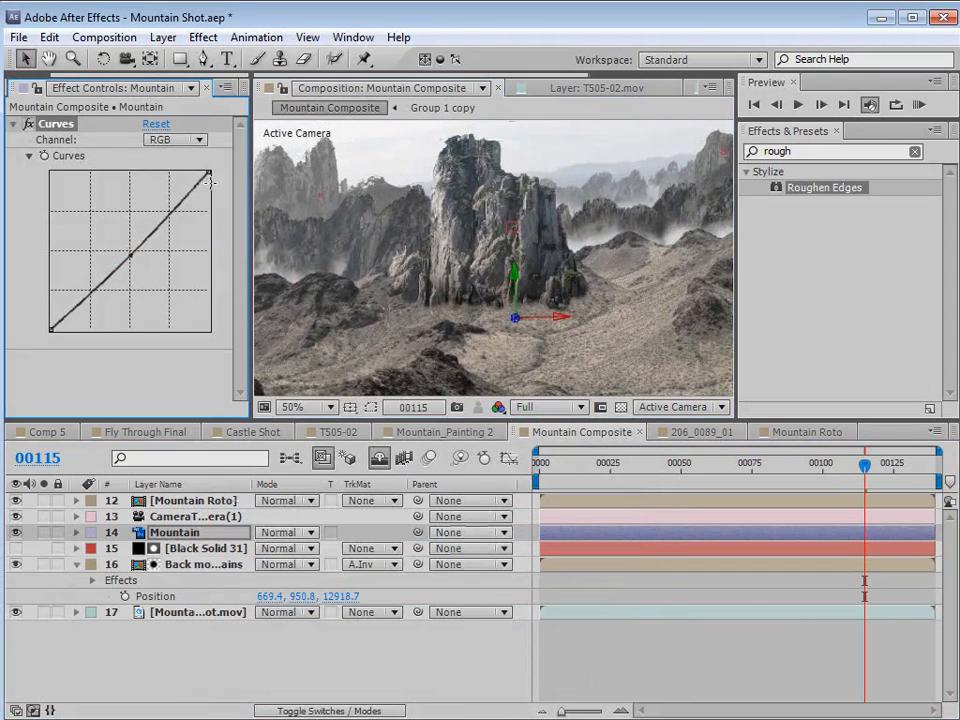
Lower the white end of the Mountain layer's RGB curve, add an upper-midtone point, and pull the midtone point slightly darker.
drag(208, 172, 209, 181)
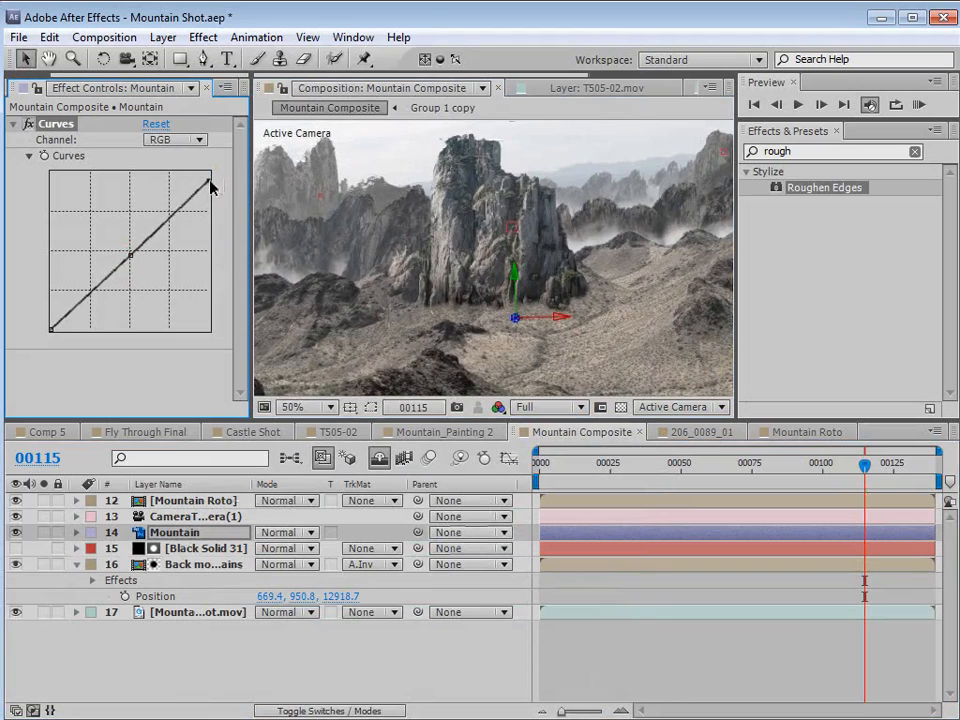
click(165, 225)
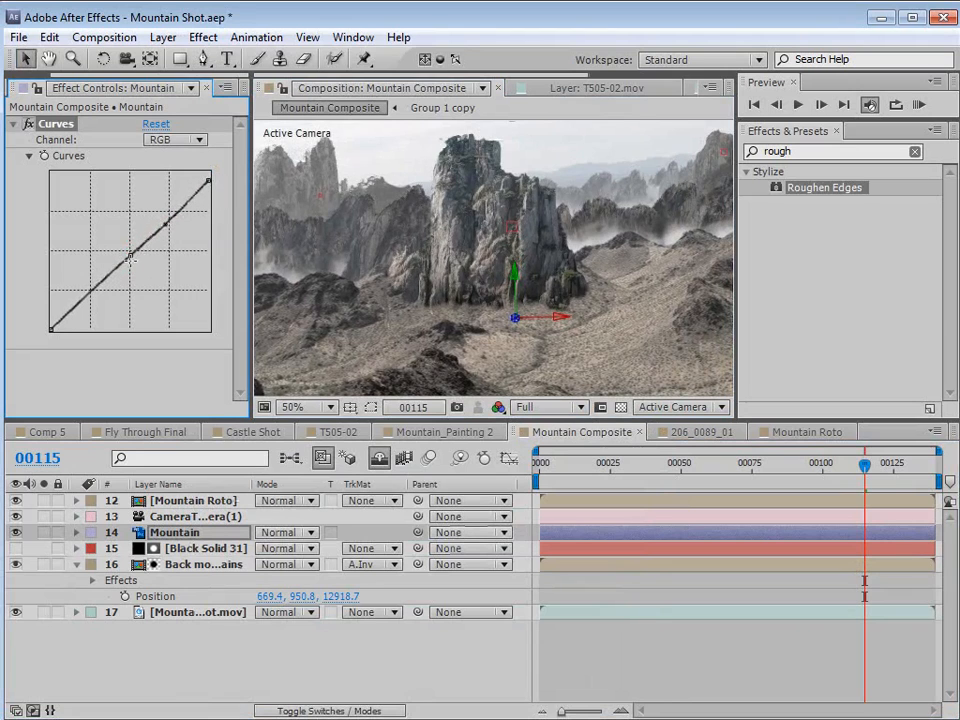
click(131, 256)
mouse_move(131, 256)
mouse_down()
mouse_move(135, 266)
mouse_move(126, 260)
mouse_up()
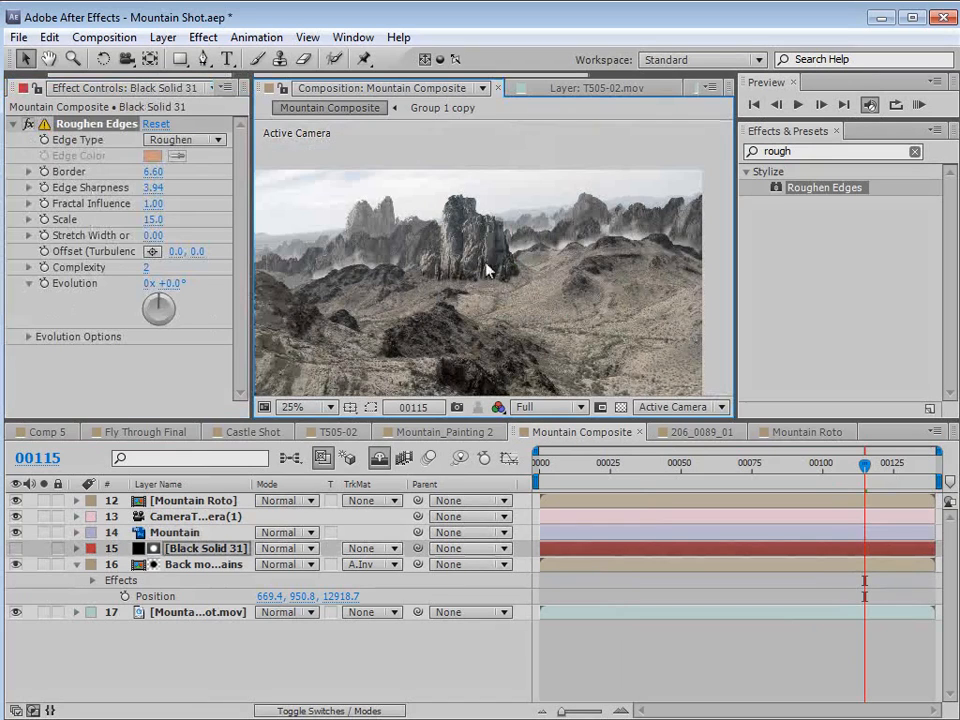
Inspect how the main mountain blends into the terrain, comparing the shot with the Mountain layer hidden and shown.
scroll(500, 268, up, 1)
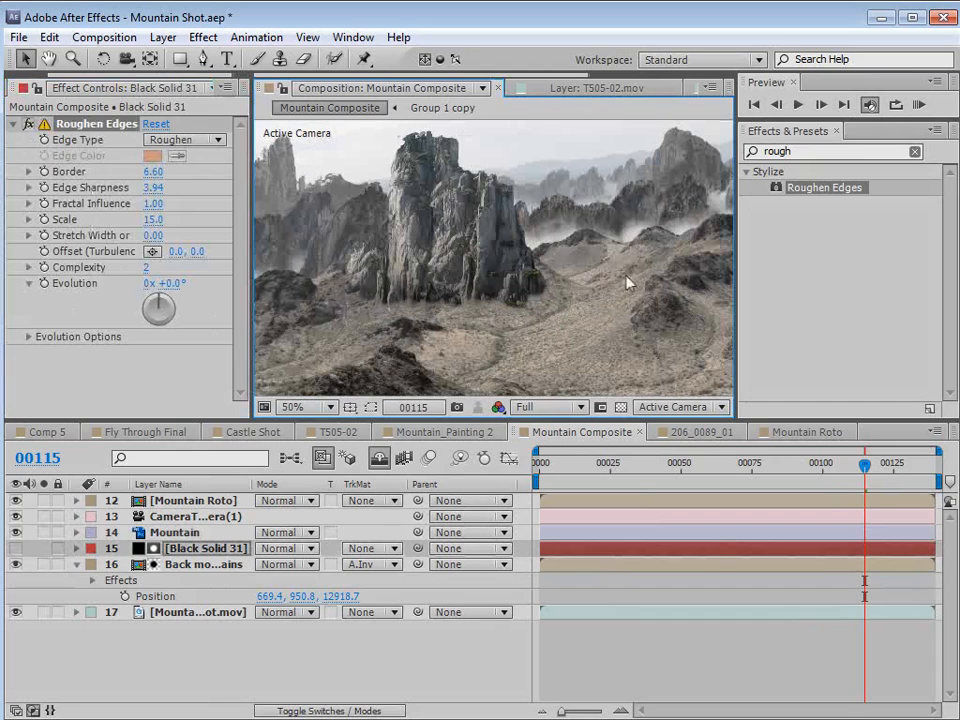
key(h)
scroll(482, 272, down, 1)
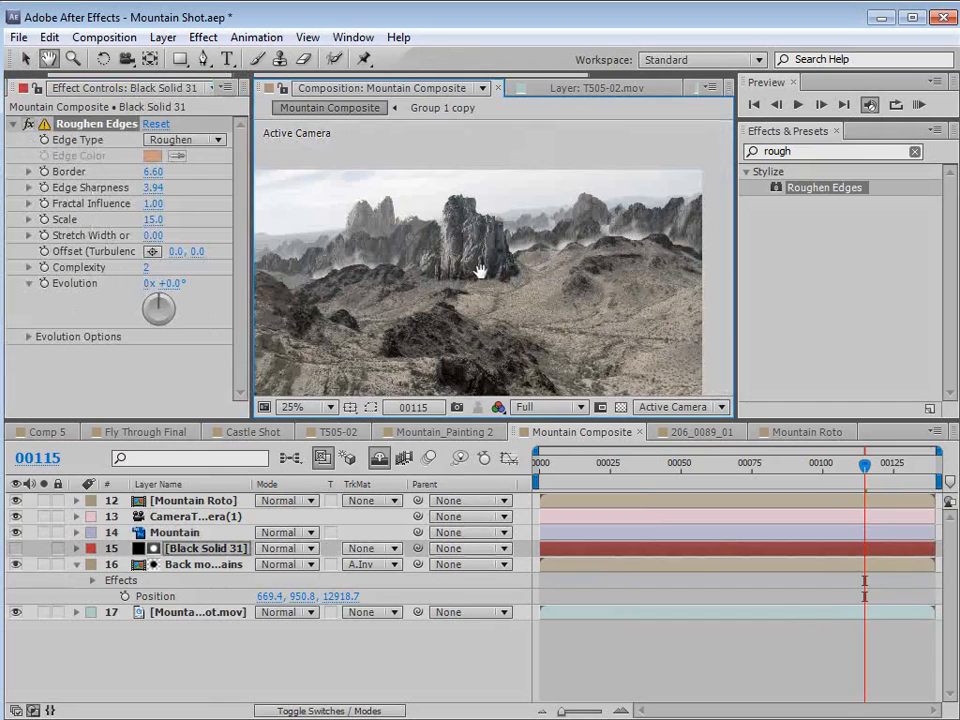
scroll(465, 260, up, 1)
drag(480, 259, 565, 308)
key(v)
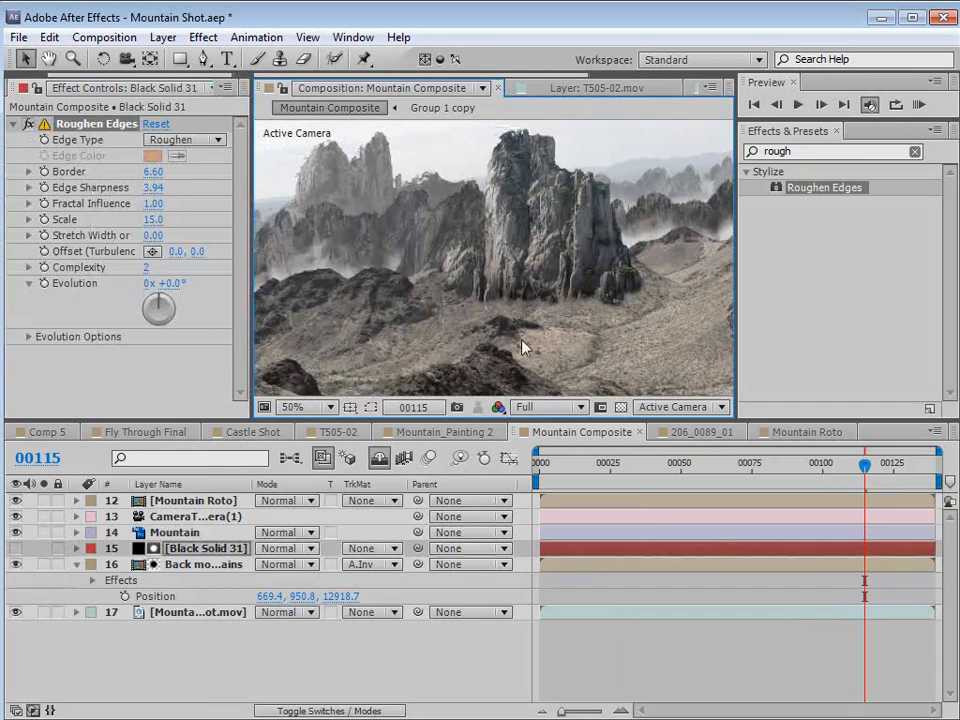
click(203, 503)
click(169, 546)
click(180, 535)
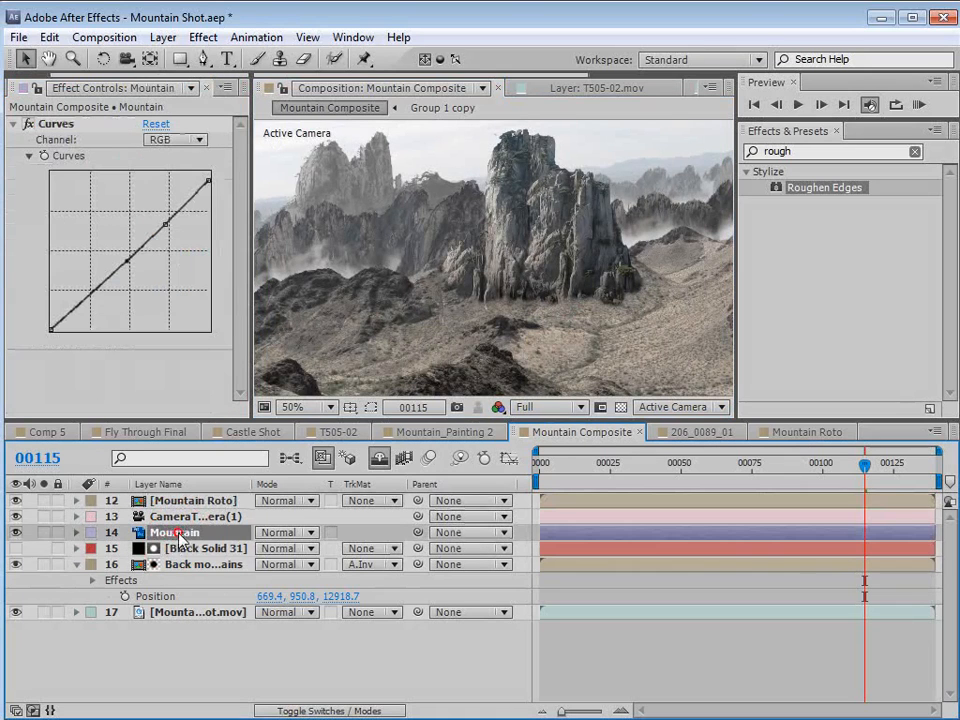
click(15, 532)
click(15, 532)
scroll(459, 254, down, 2)
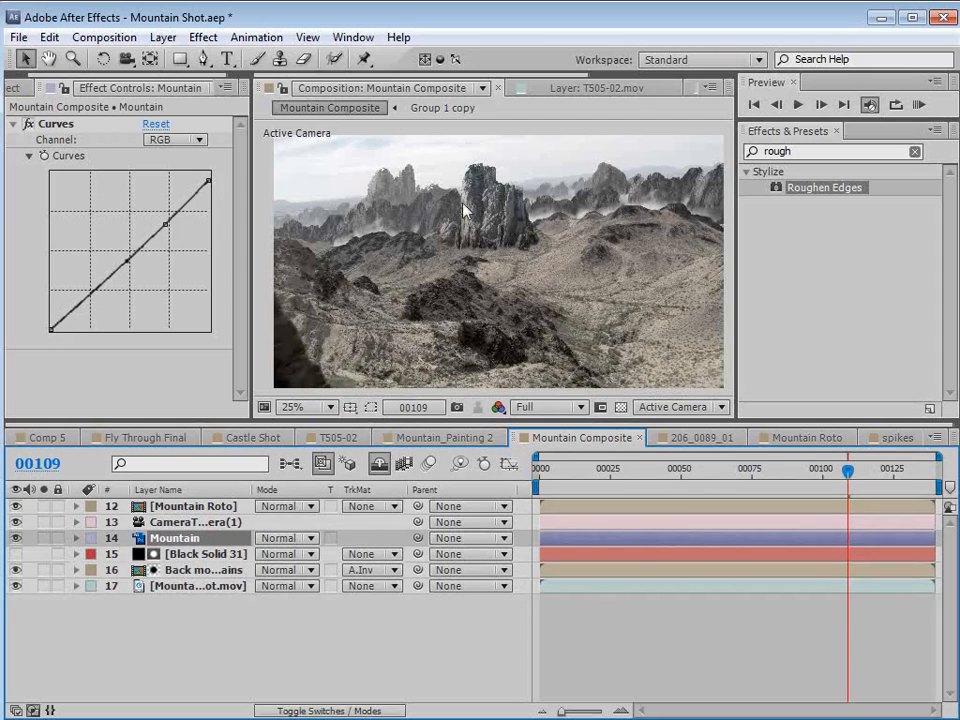
Scale the Mountain layer up to 449.7% and check its size in the shot at frame 75.
key(s)
drag(311, 553, 412, 556)
drag(826, 470, 755, 478)
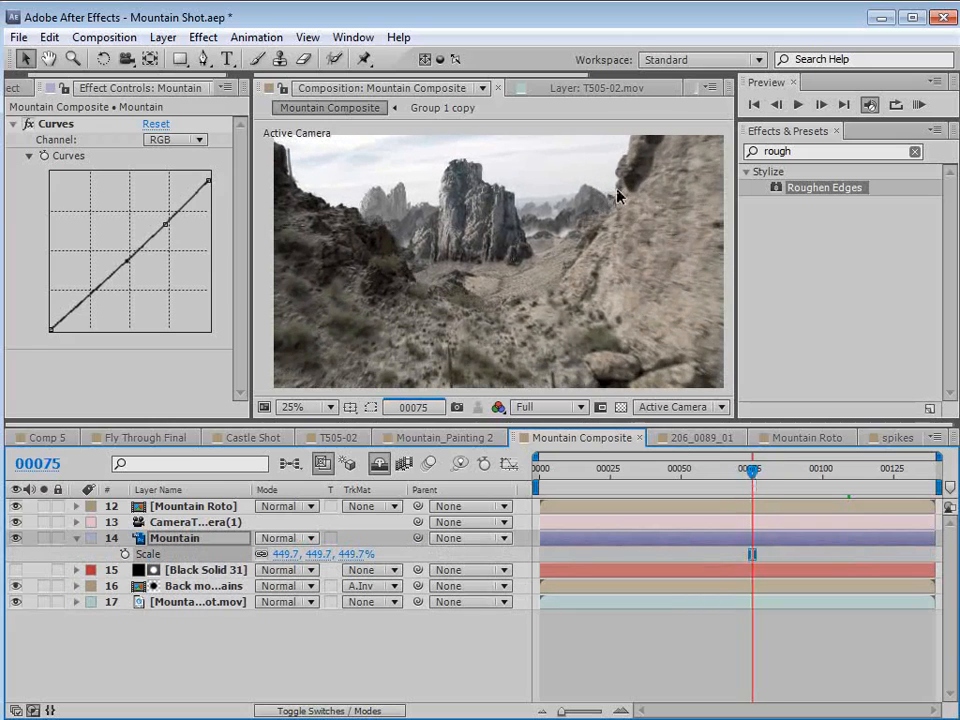
Examine the Mountain Roto precomp and its solid's mask keyframes, then return to Mountain Composite and review frames 101 to 111.
click(707, 508)
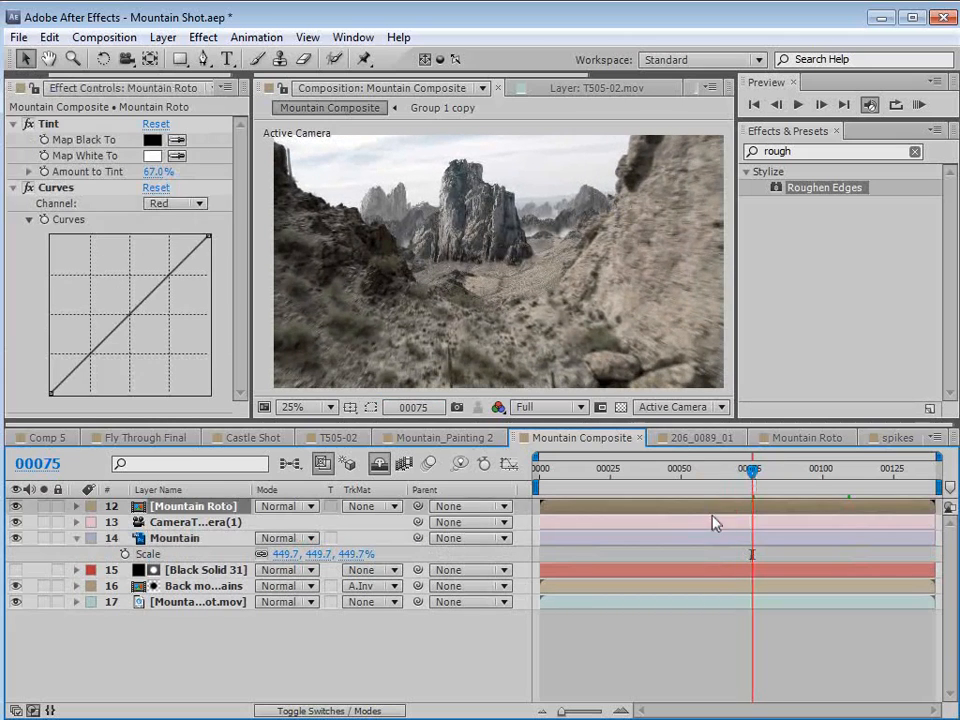
click(714, 522)
double_click(225, 507)
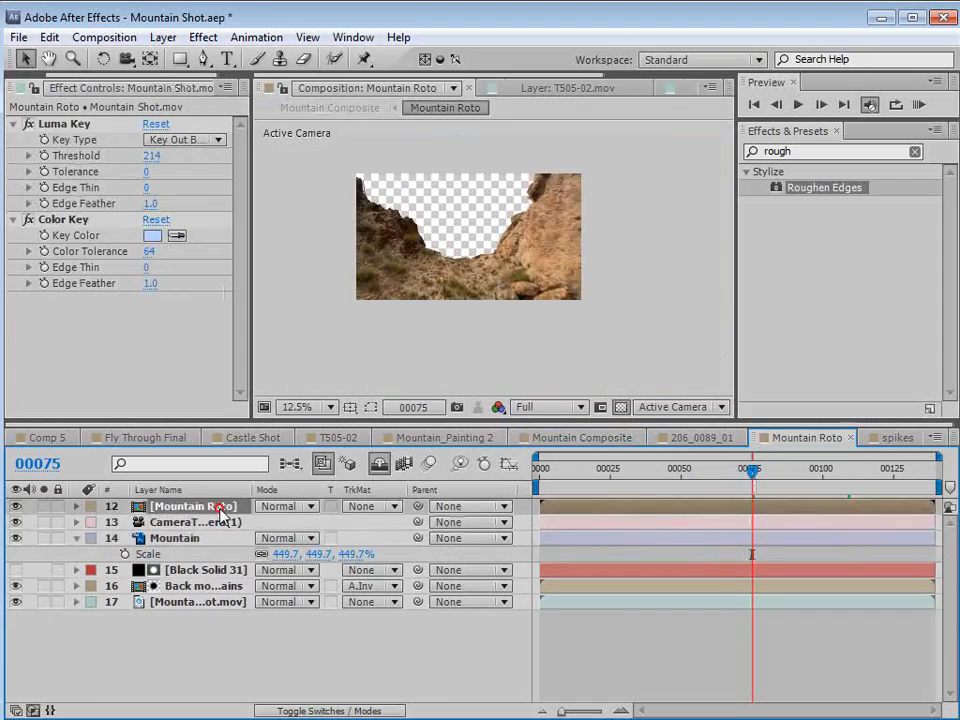
scroll(565, 197, up, 1)
click(748, 520)
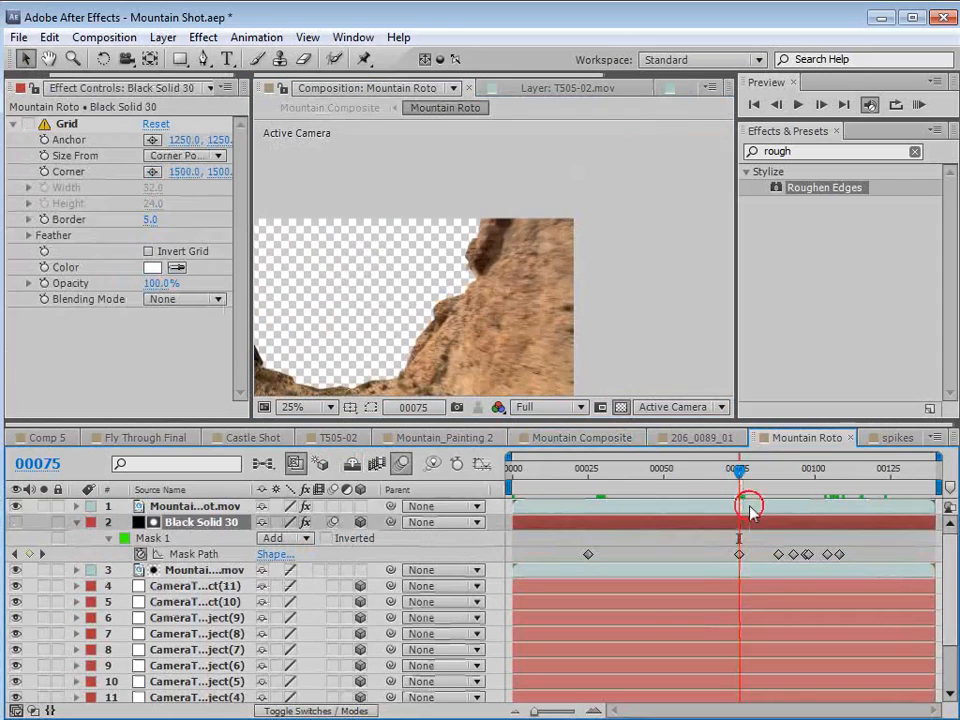
click(582, 437)
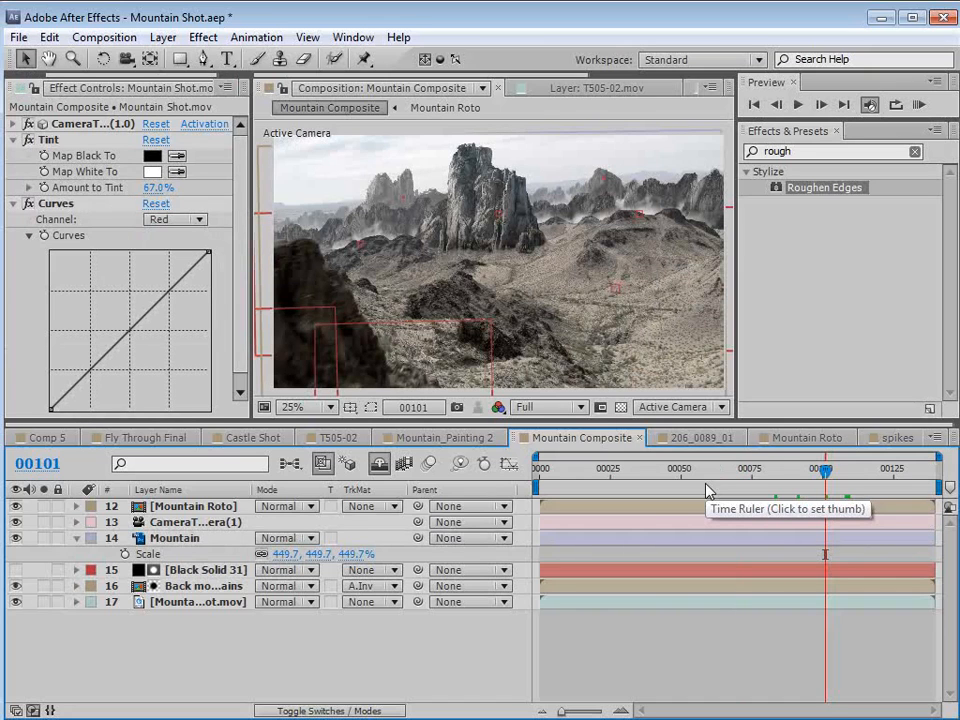
drag(750, 470, 853, 473)
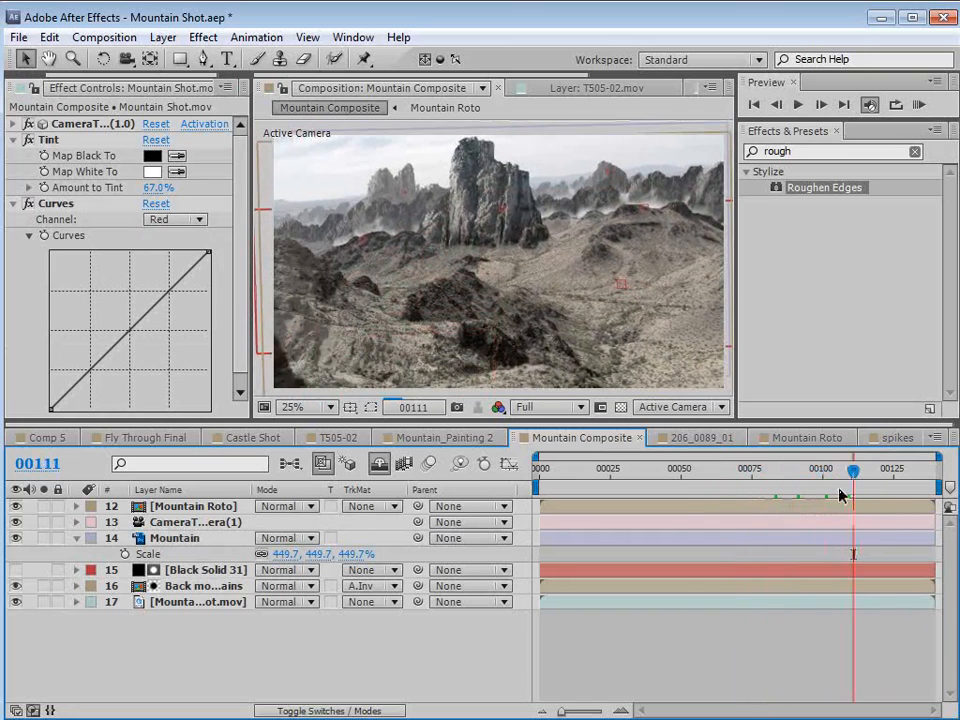
Show the CameraTracker points of the Mountain Shot.mov layer and create a null from a track on the dark foreground hill at frame 107.
click(204, 605)
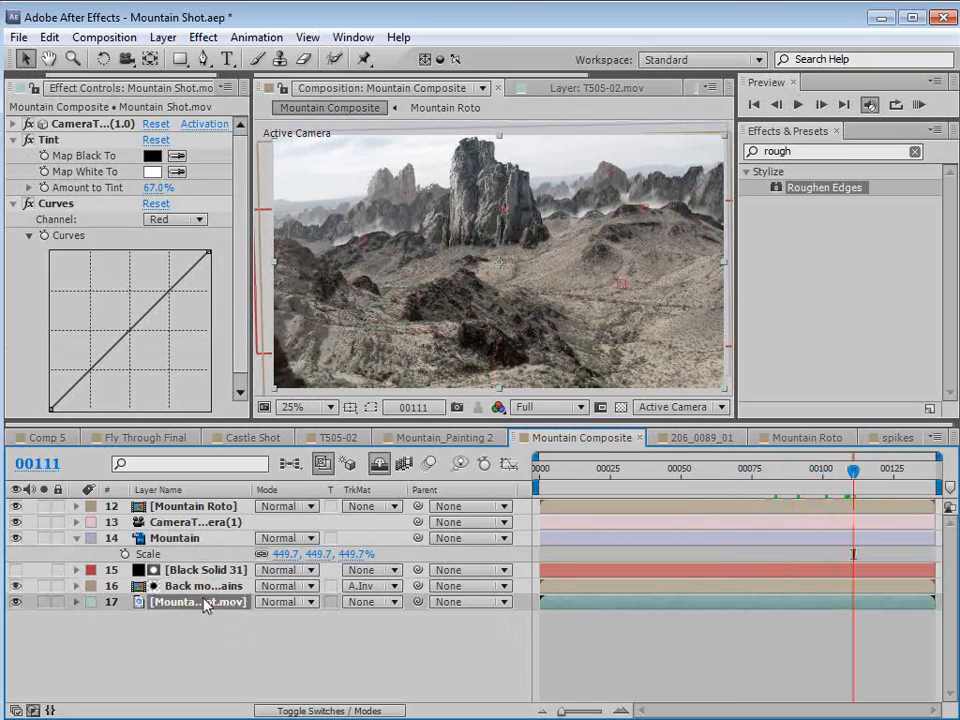
click(89, 125)
mouse_move(853, 474)
mouse_down()
mouse_move(869, 478)
mouse_move(846, 482)
mouse_up()
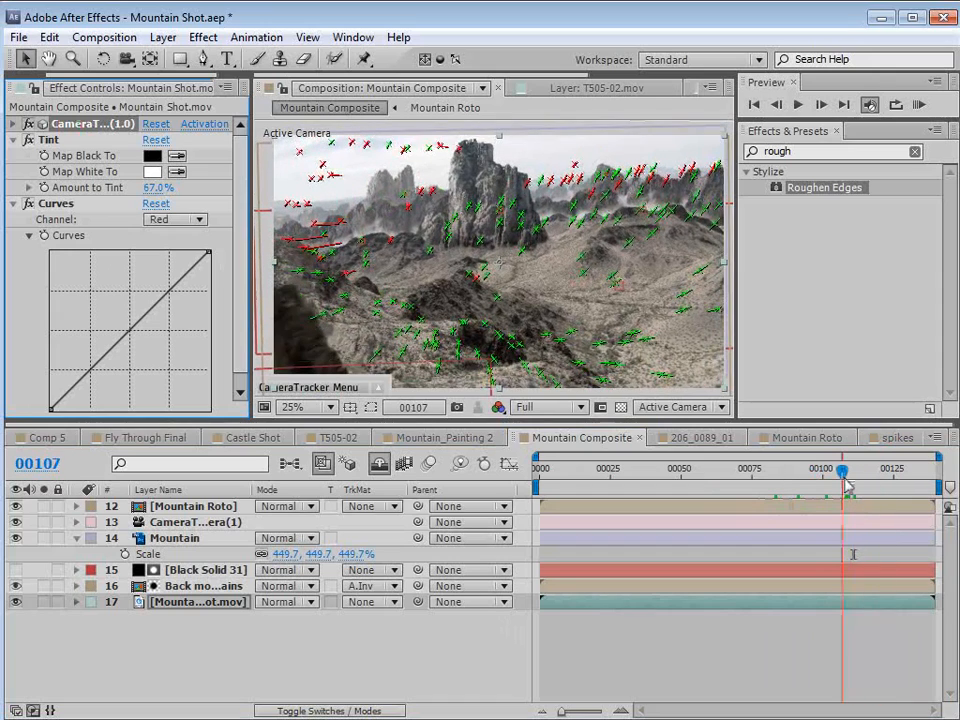
right_click(487, 330)
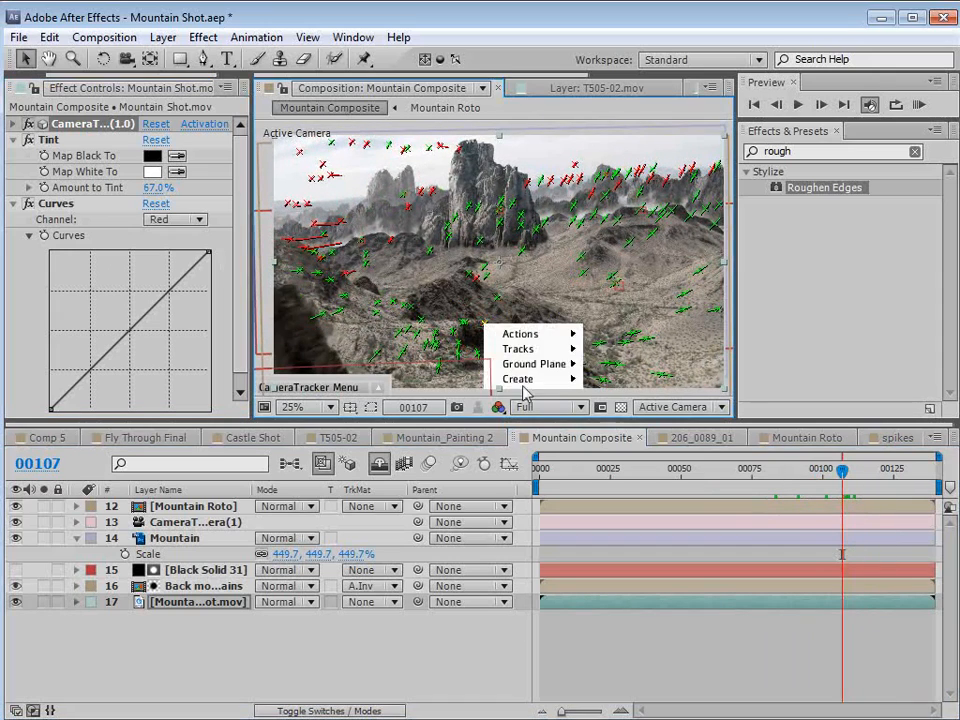
mouse_move(521, 378)
click(617, 380)
At frame 126, create a second null from the track at the dark hill's crest, and check both nulls at frame 111.
drag(842, 482, 896, 478)
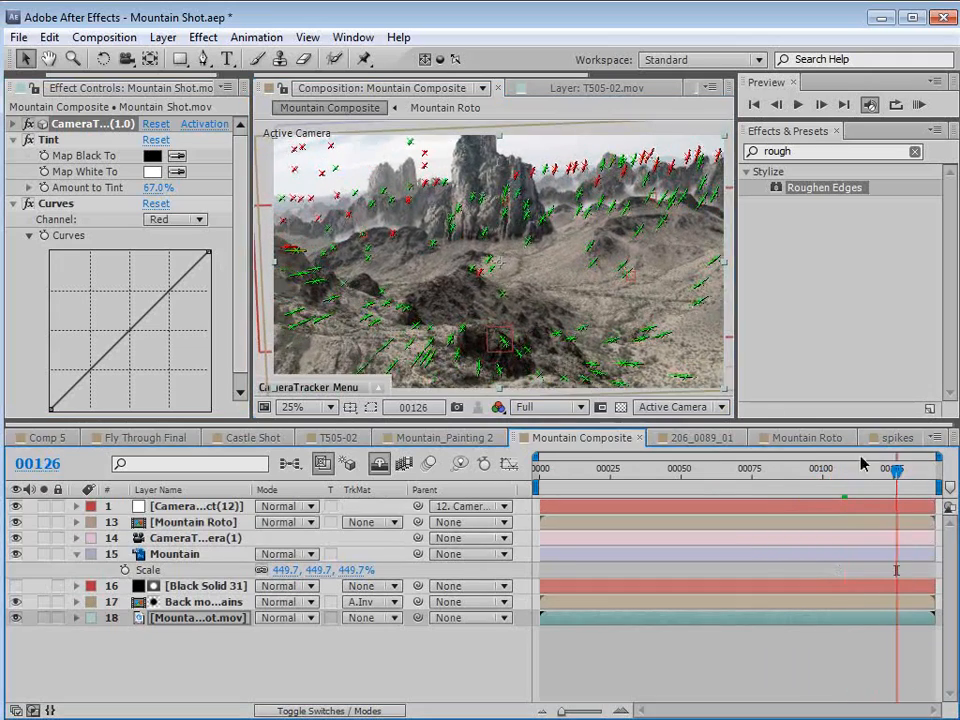
mouse_move(485, 278)
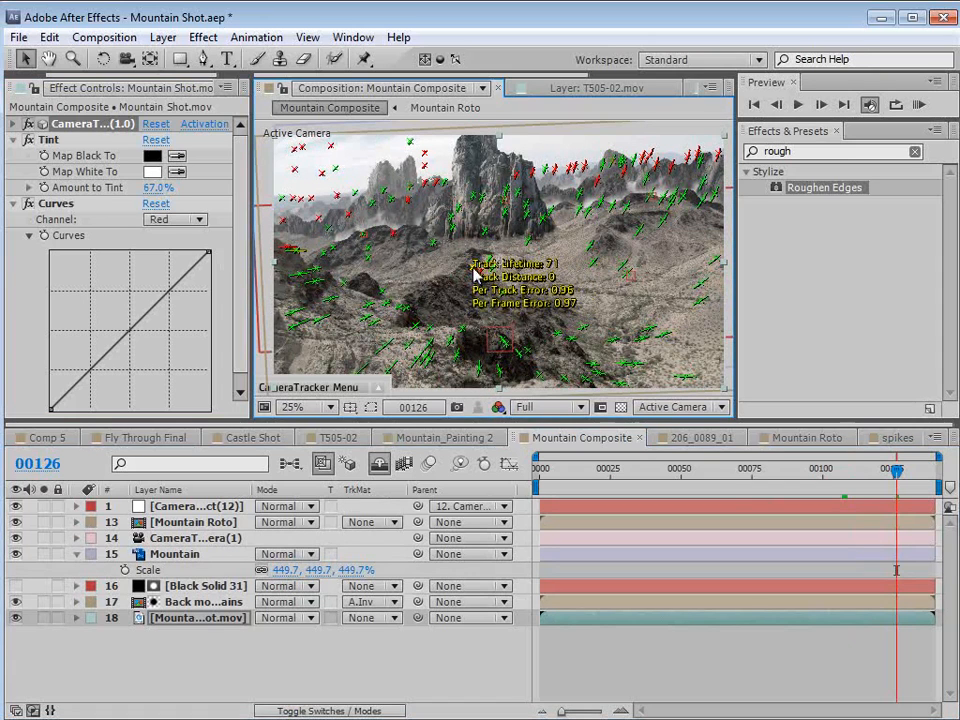
right_click(474, 270)
mouse_move(500, 321)
click(615, 321)
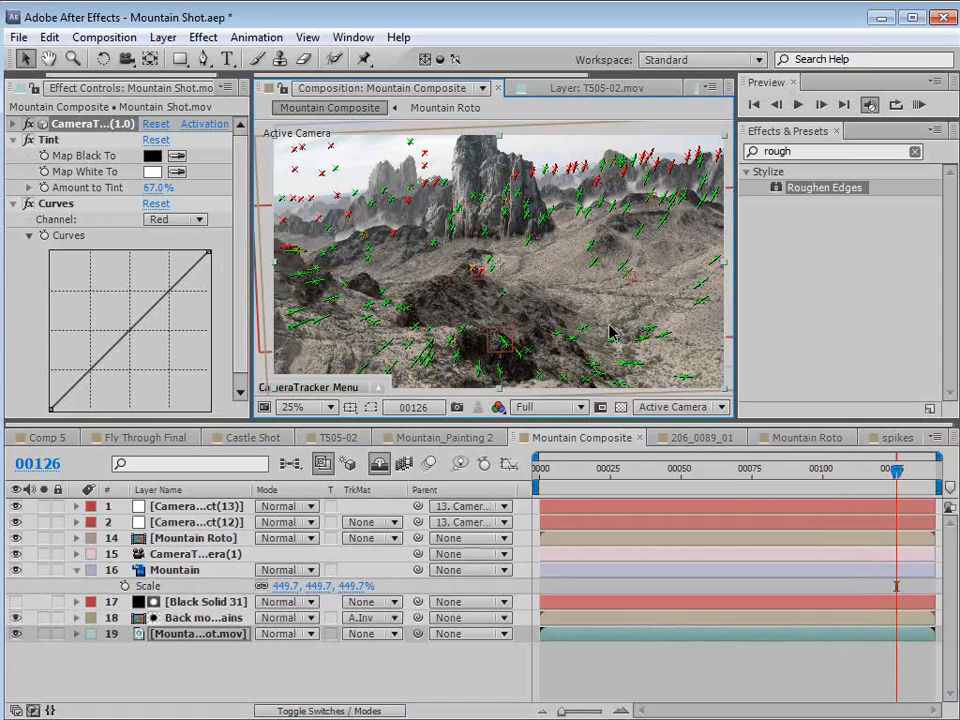
drag(903, 479, 852, 485)
mouse_move(585, 379)
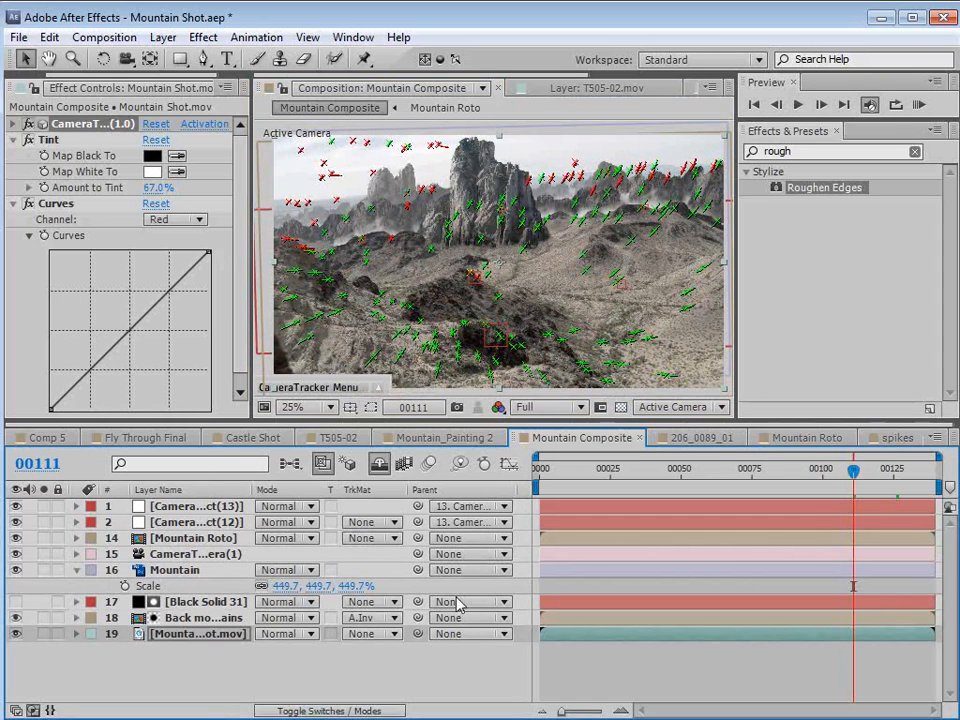
Copy the tall grey rock, Layer 1, from the spikes composition and paste it into Mountain Composite.
click(897, 437)
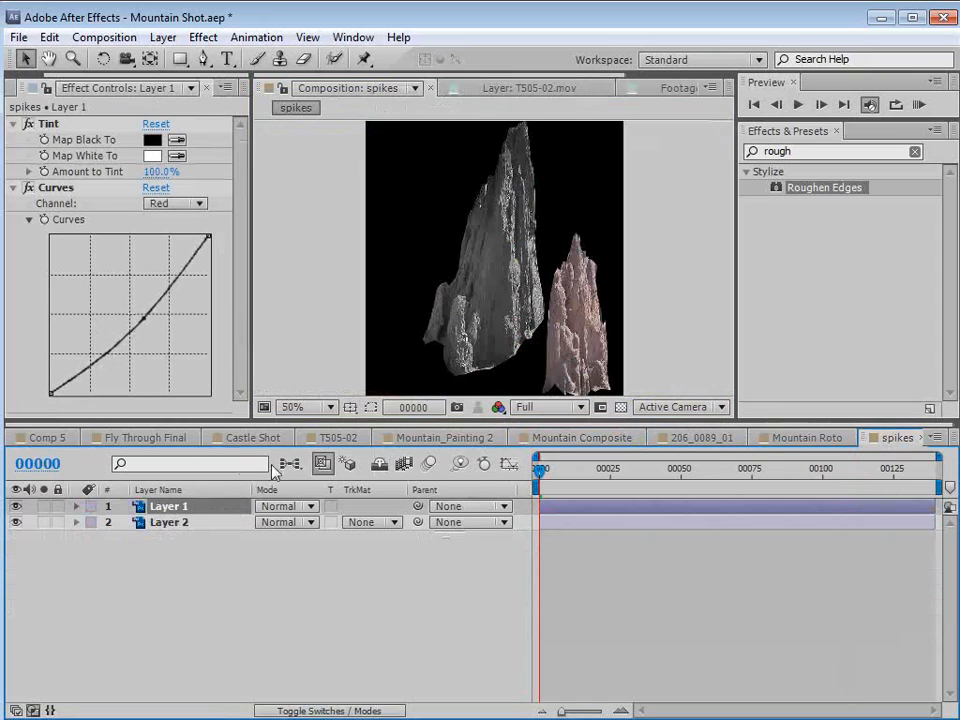
click(16, 506)
click(16, 506)
click(590, 437)
click(49, 37)
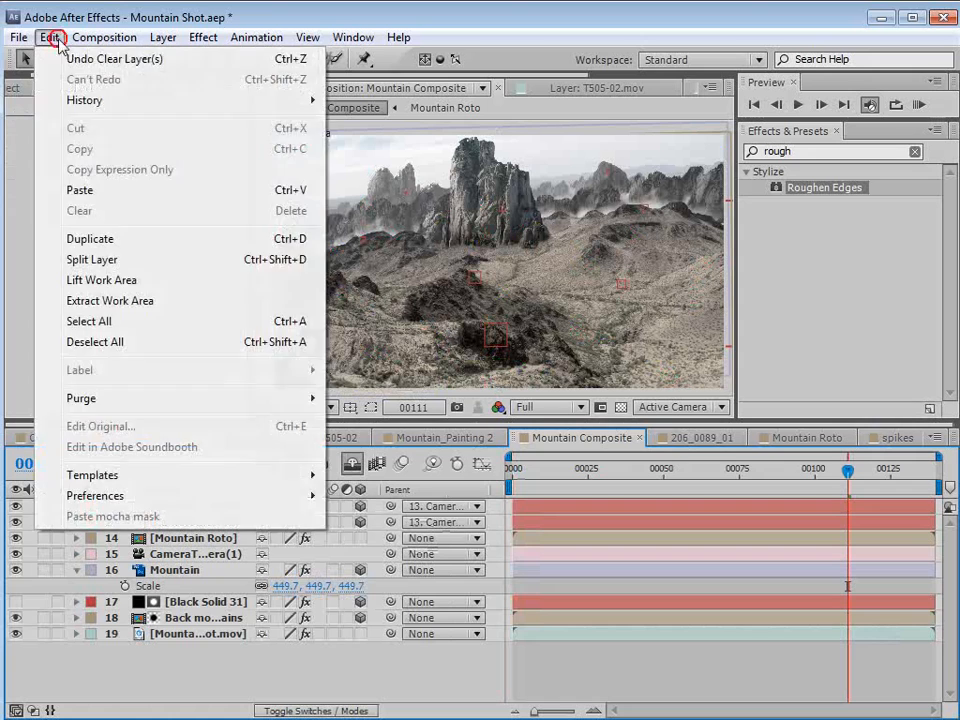
click(70, 192)
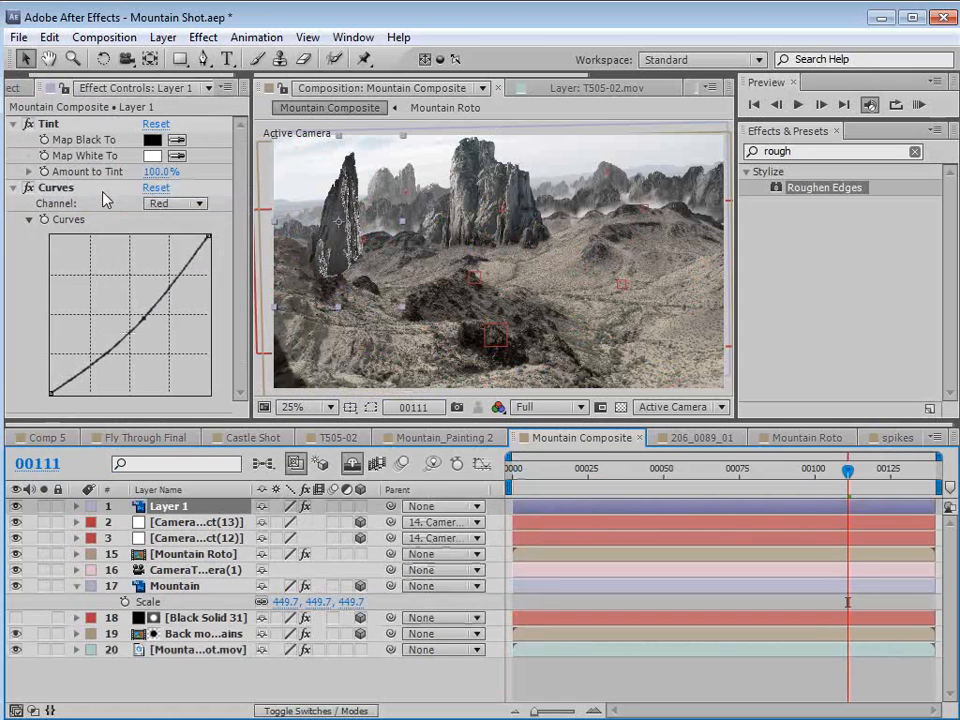
Unparent the CameraTracker null objects 12 and 13 by setting their parent to None.
click(180, 522)
click(198, 539)
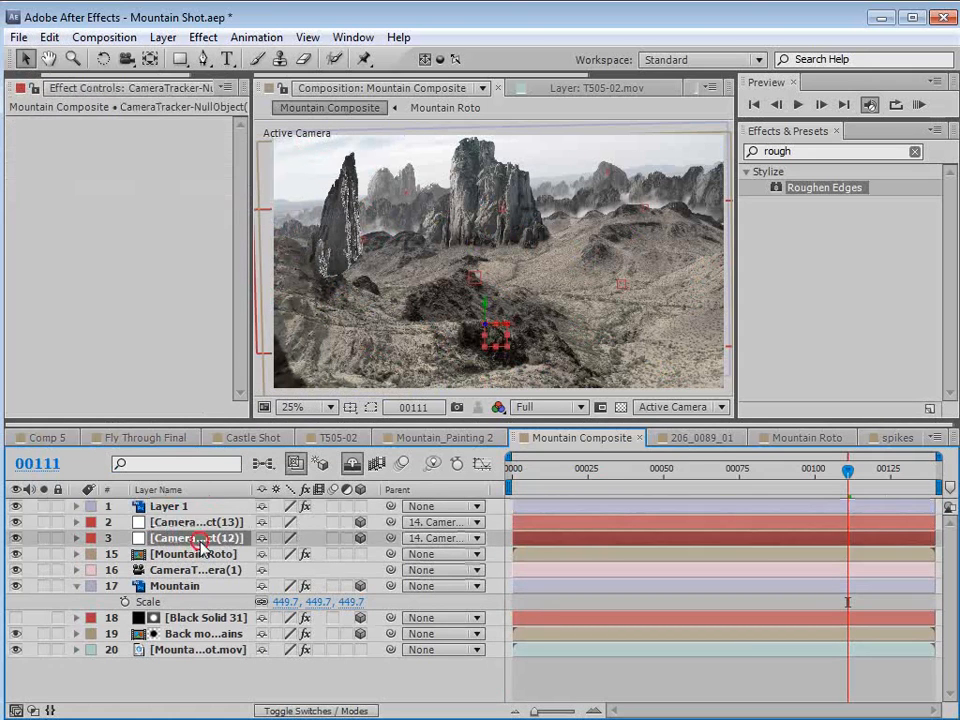
shift+click(195, 522)
click(440, 522)
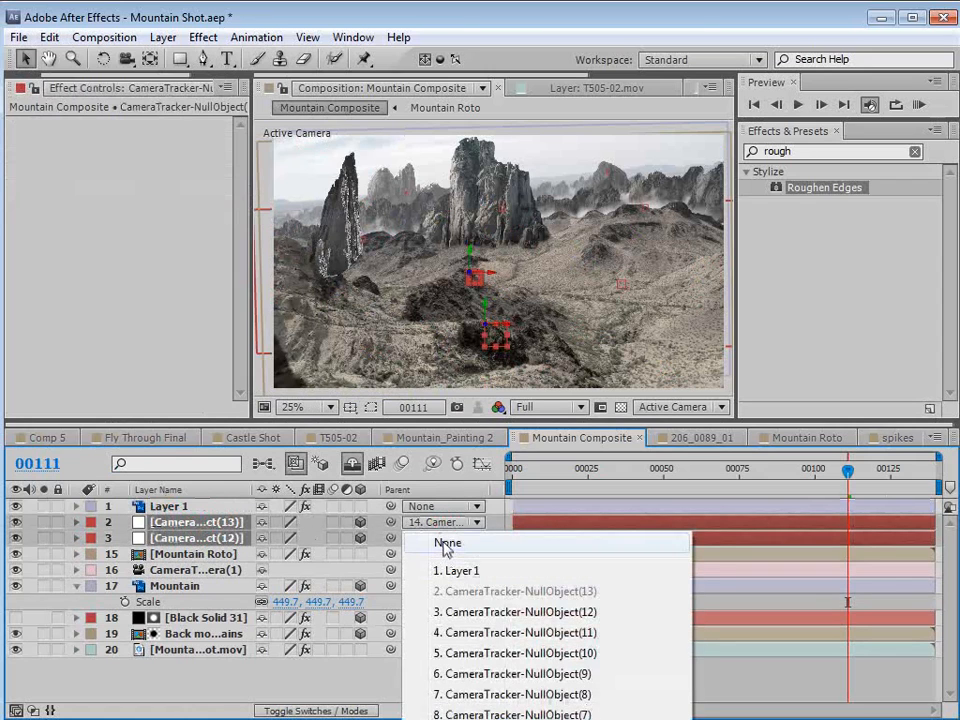
click(446, 543)
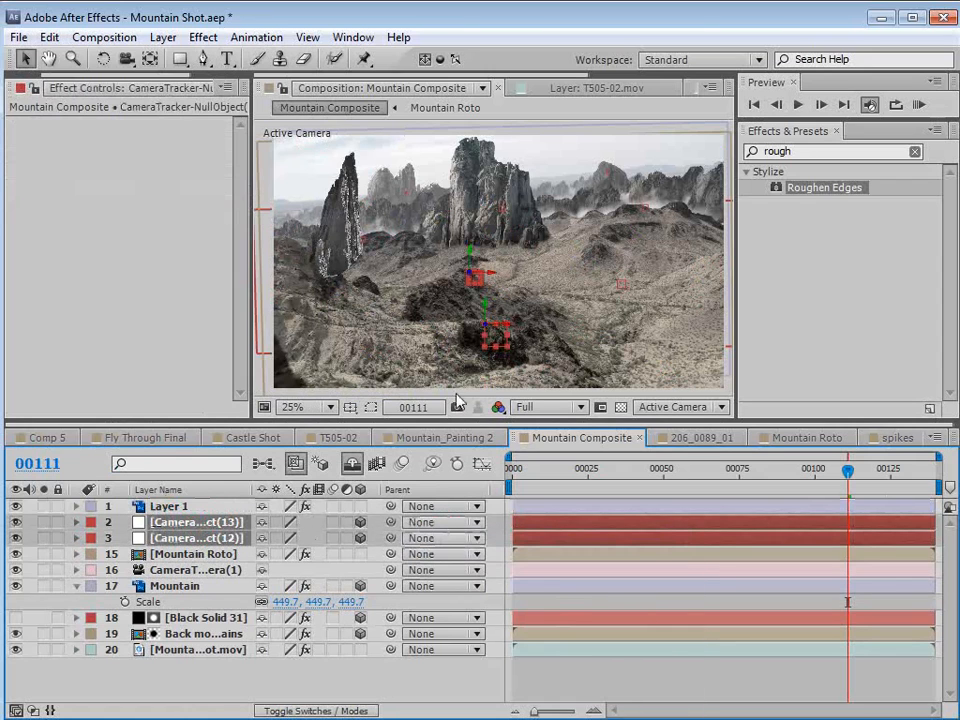
Reveal the Position of CameraTracker null object 12 and copy it.
click(230, 540)
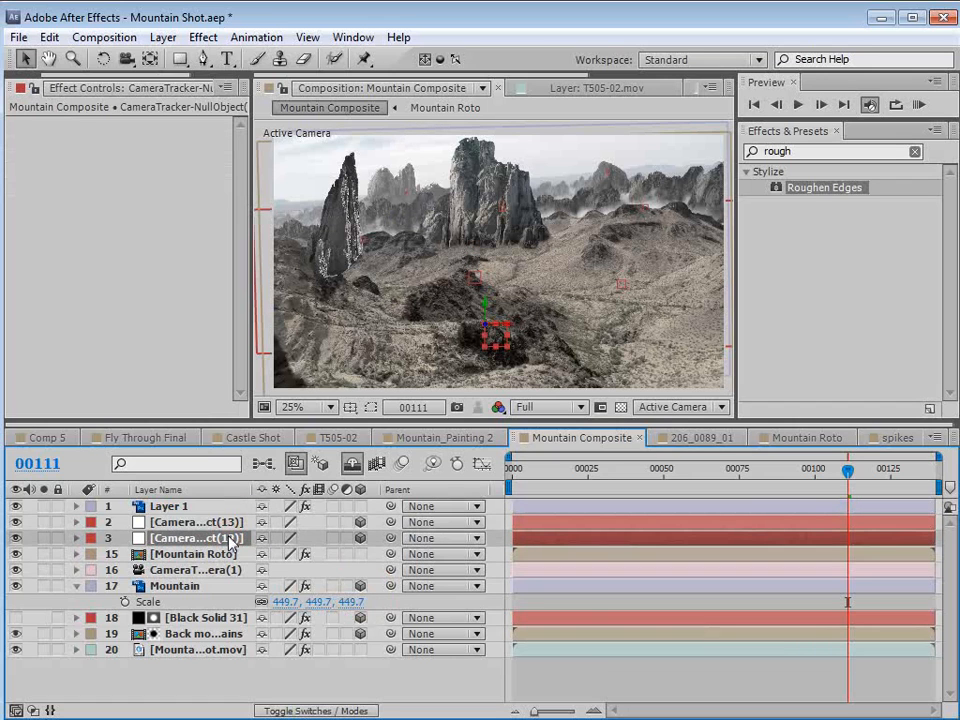
key(p)
click(200, 554)
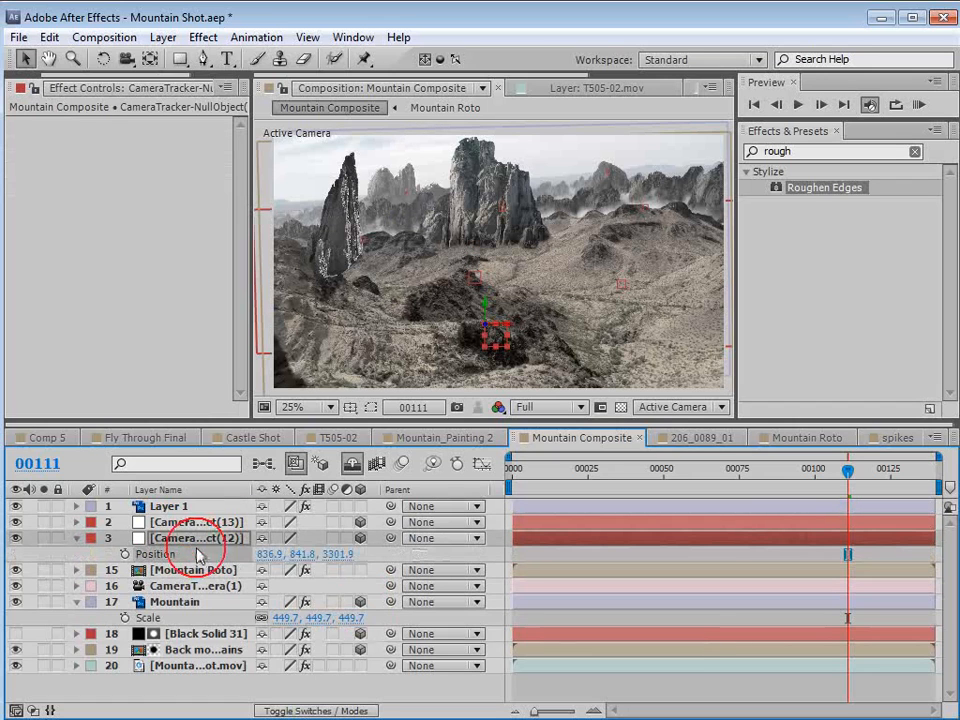
click(49, 37)
click(82, 149)
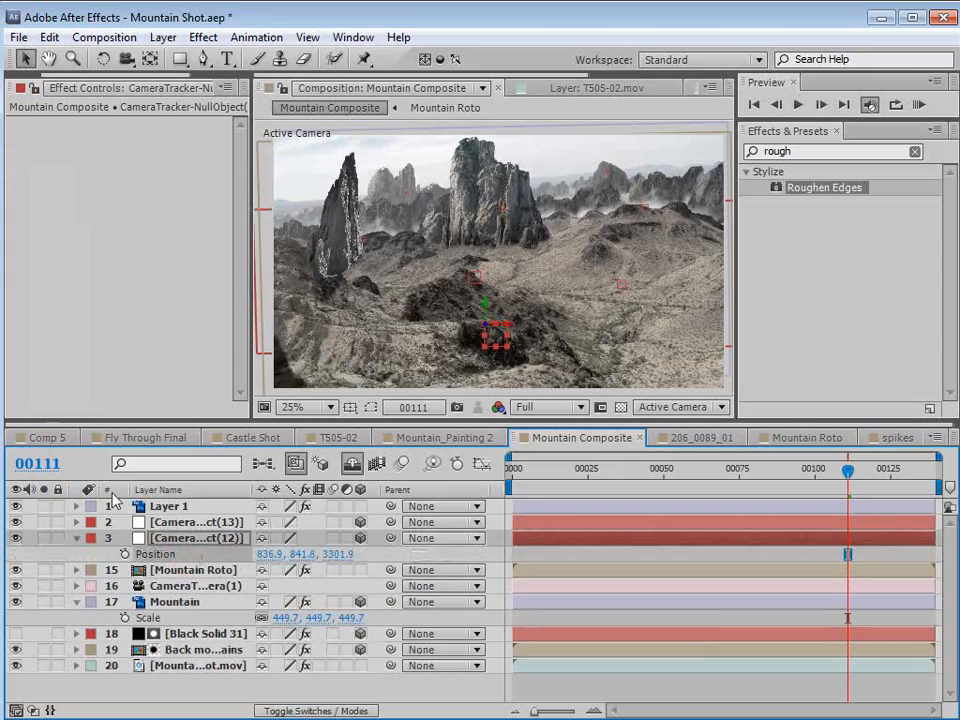
Rename the pasted Layer 1 to Spike.
click(170, 507)
key(Return)
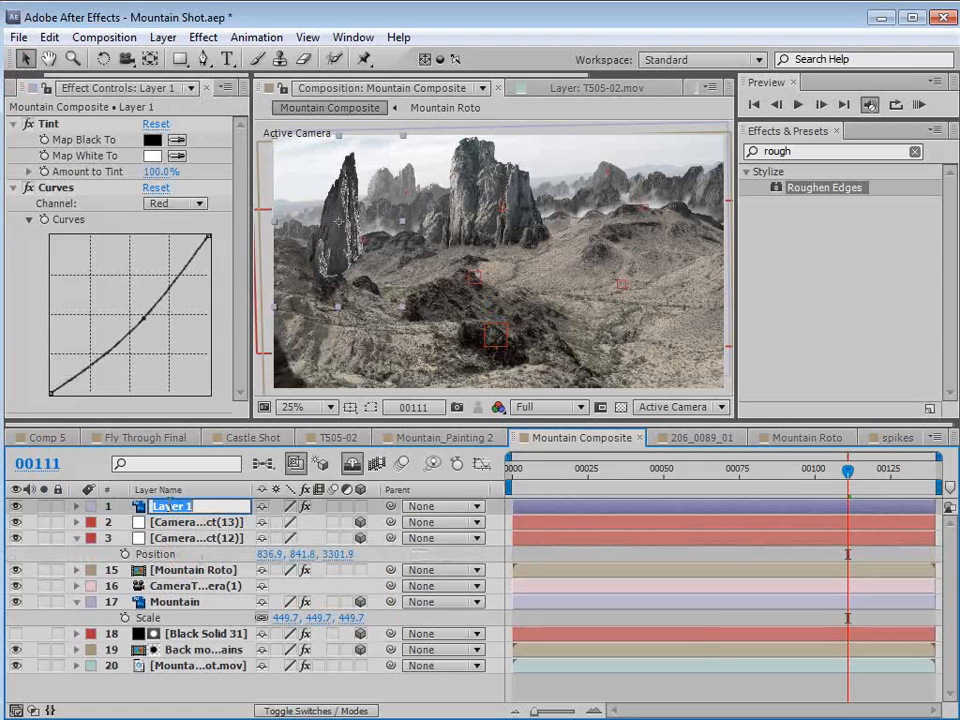
text(Spike)
key(Return)
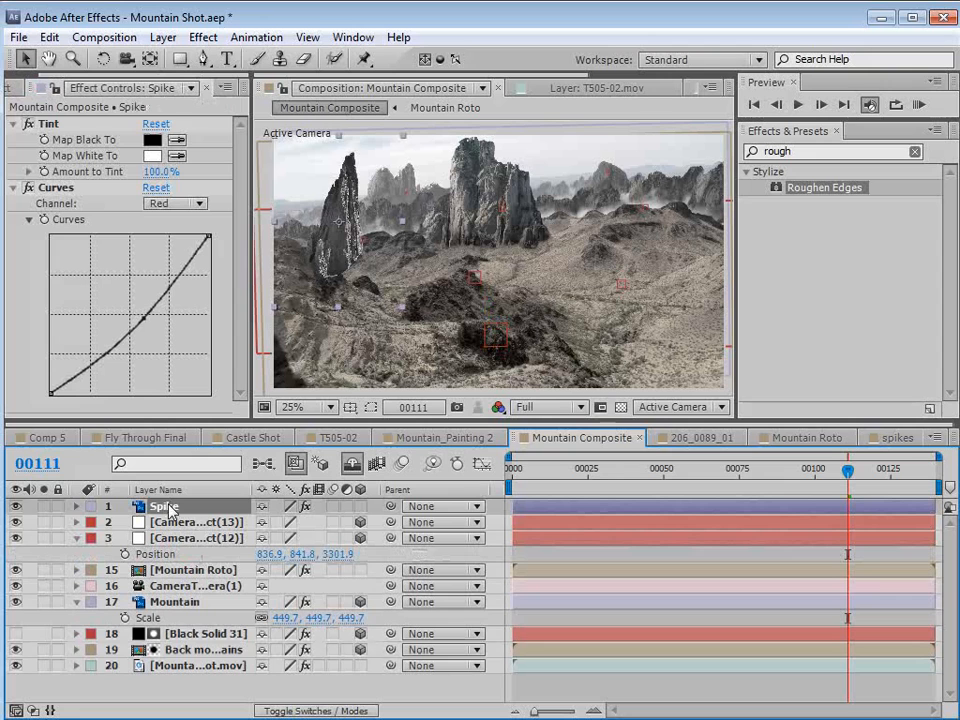
Make the Spike layer 3D and paste the null's copied position onto it.
click(359, 507)
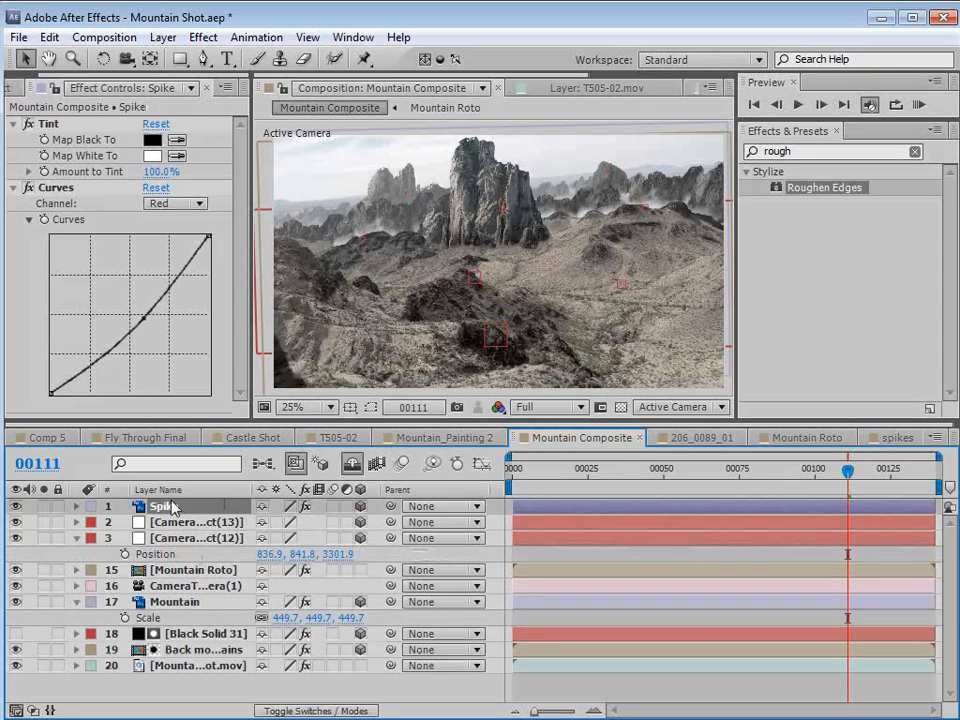
click(49, 37)
click(70, 190)
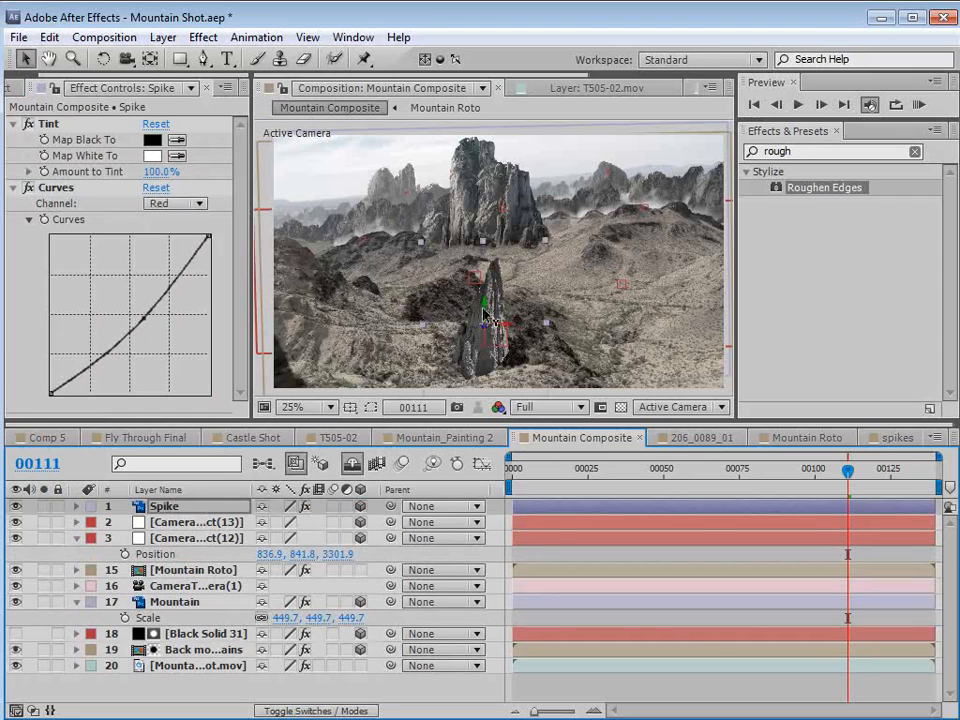
Raise the Spike so its base sits on the dark foreground hill, and mirror it with an X scale of -100%.
drag(487, 313, 496, 255)
scroll(485, 300, up, 2)
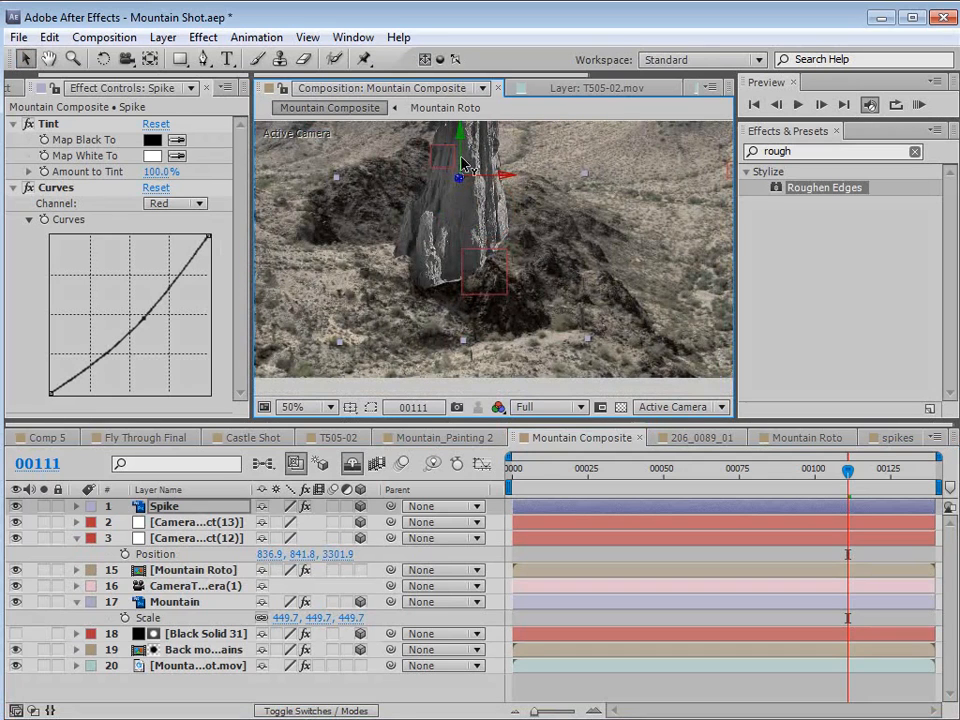
key(s)
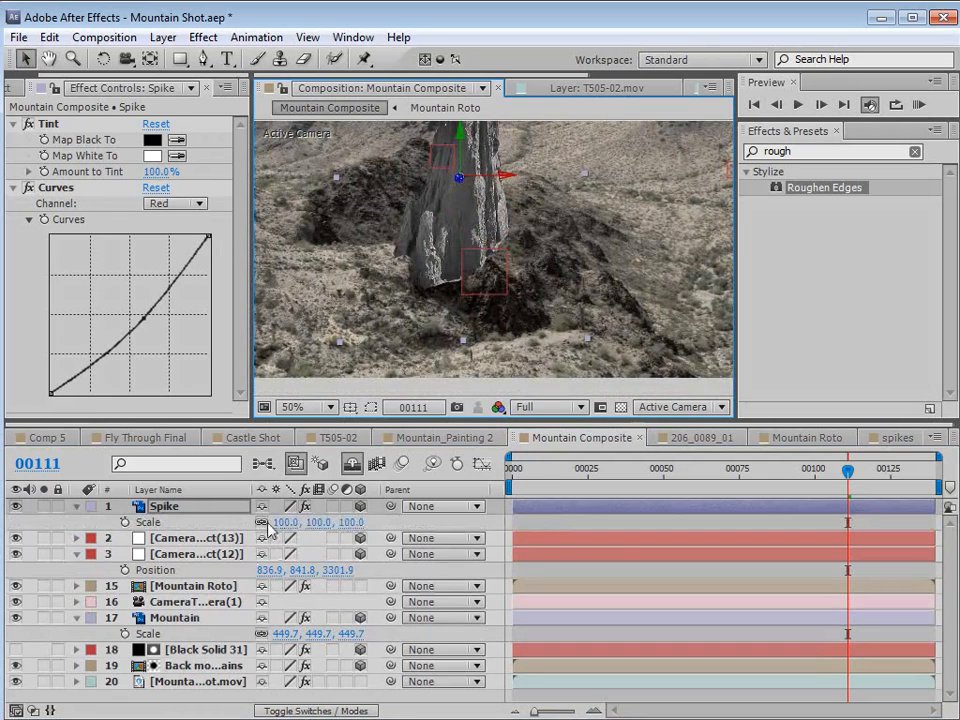
click(285, 522)
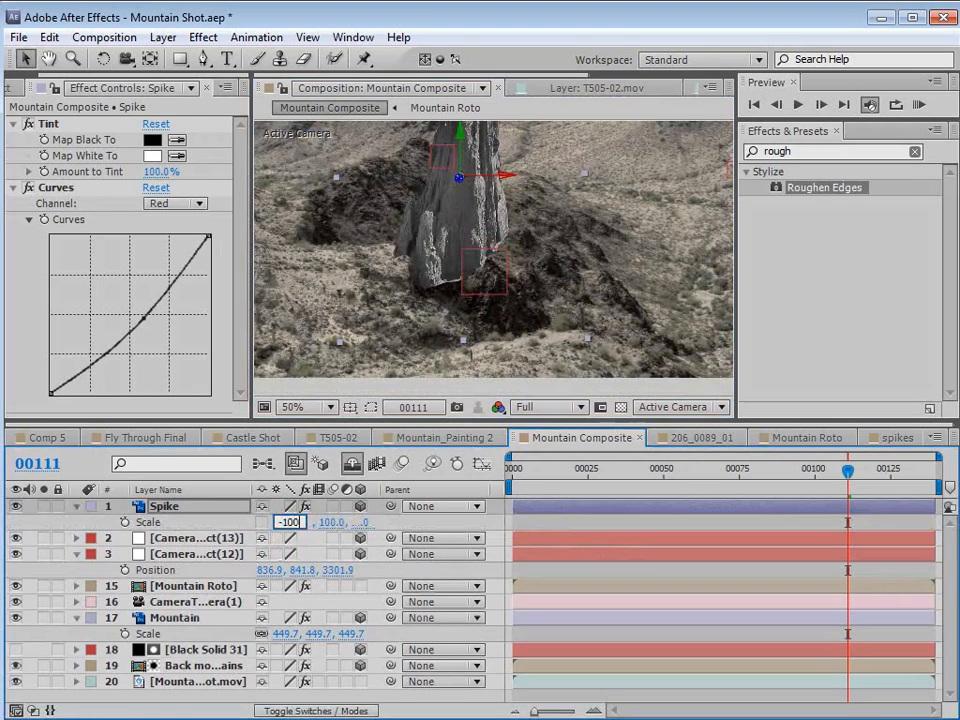
text(-100)
key(Return)
scroll(485, 290, down, 2)
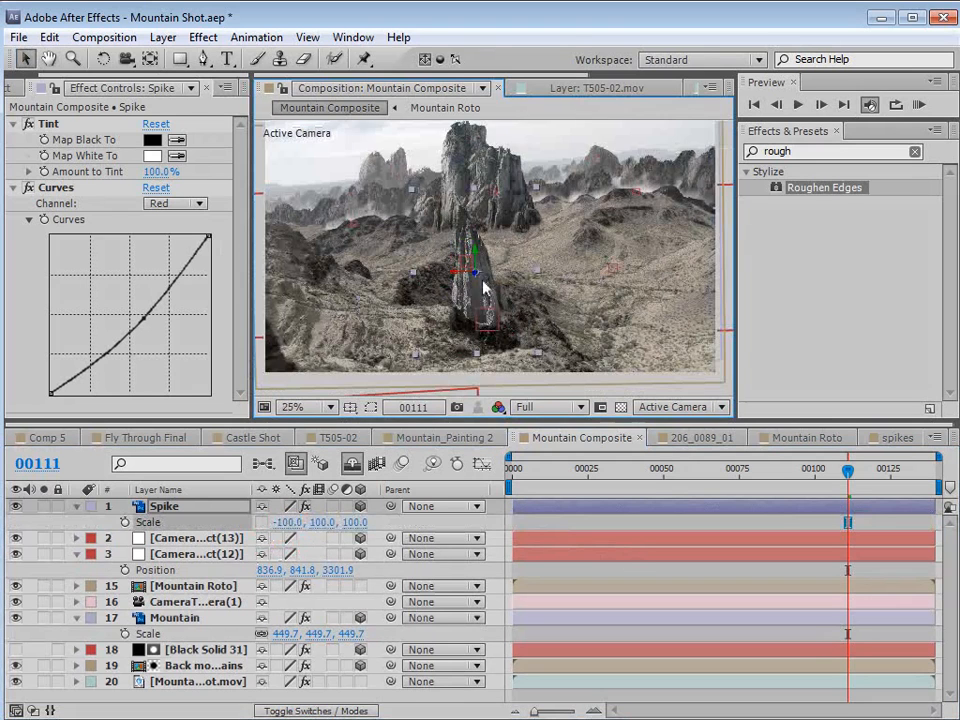
Rotate the Spike slightly around its Z axis so the rock stands more upright on the hill.
key(w)
scroll(490, 290, up, 2)
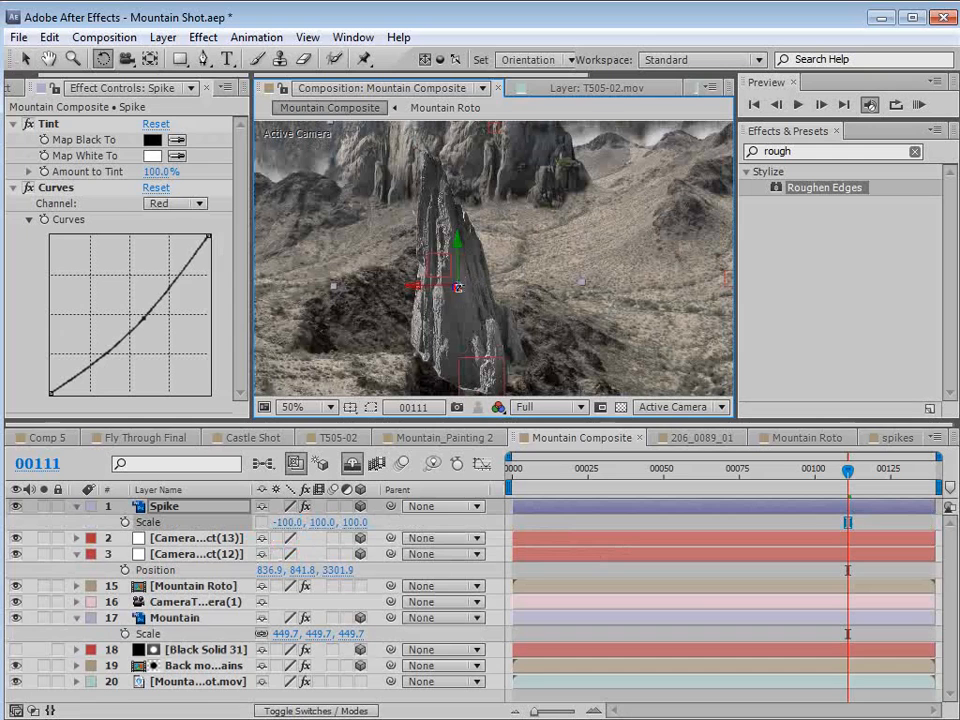
mouse_move(457, 288)
mouse_down()
mouse_move(448, 290)
mouse_move(460, 288)
mouse_up()
key(v)
scroll(522, 282, down, 2)
scroll(522, 282, up, 2)
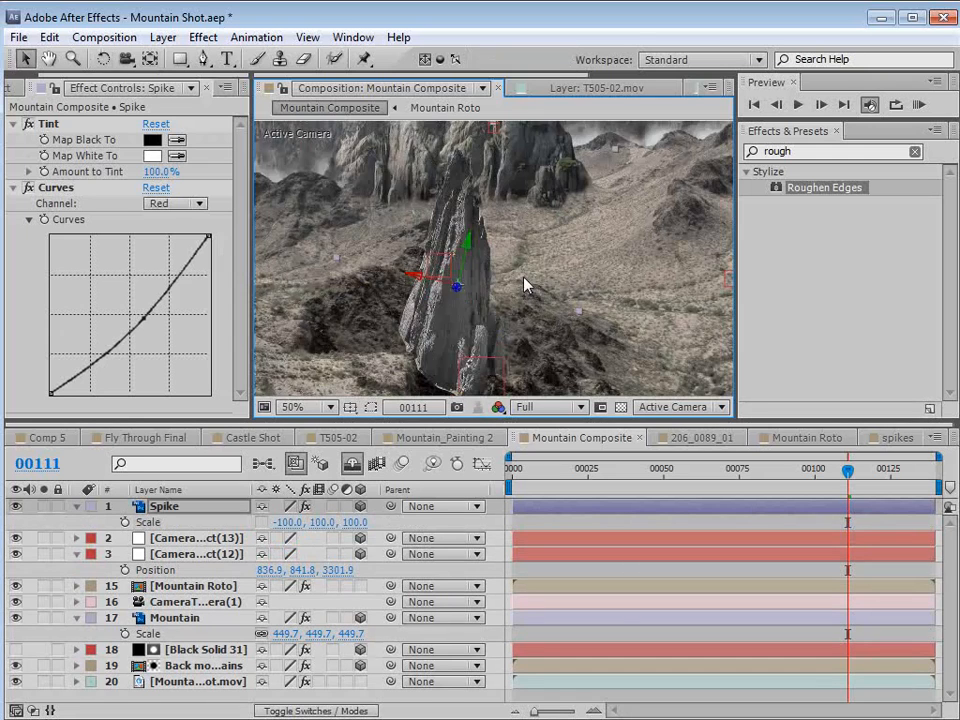
Darken the Spike's shadows by pulling down the lower part of the RGB curve in its Curves effect.
drag(478, 346, 465, 256)
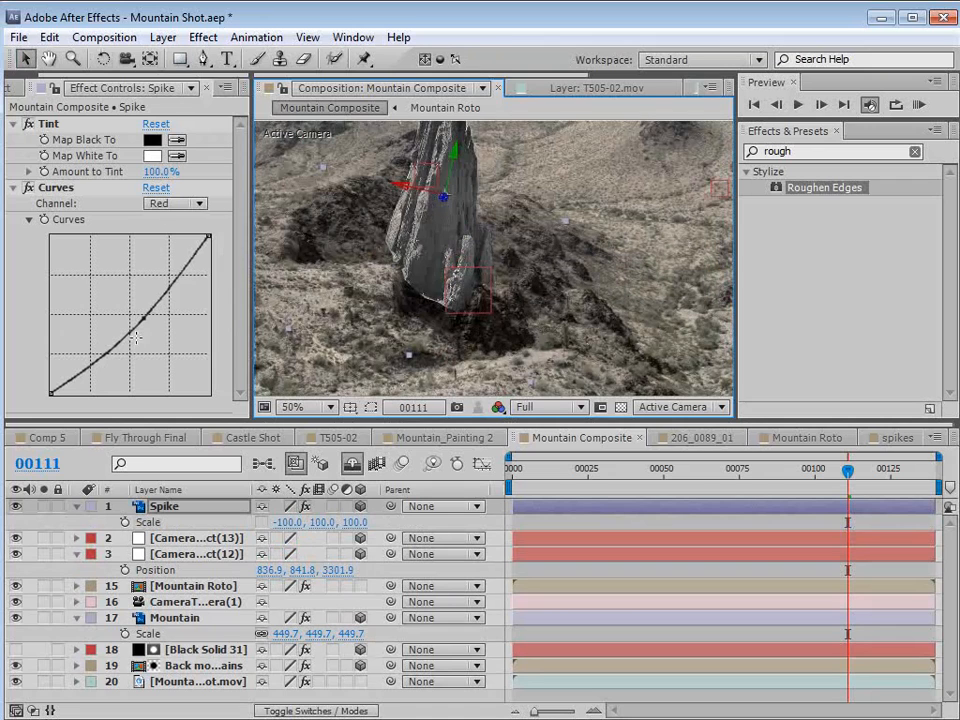
click(174, 203)
click(182, 221)
drag(92, 351, 98, 377)
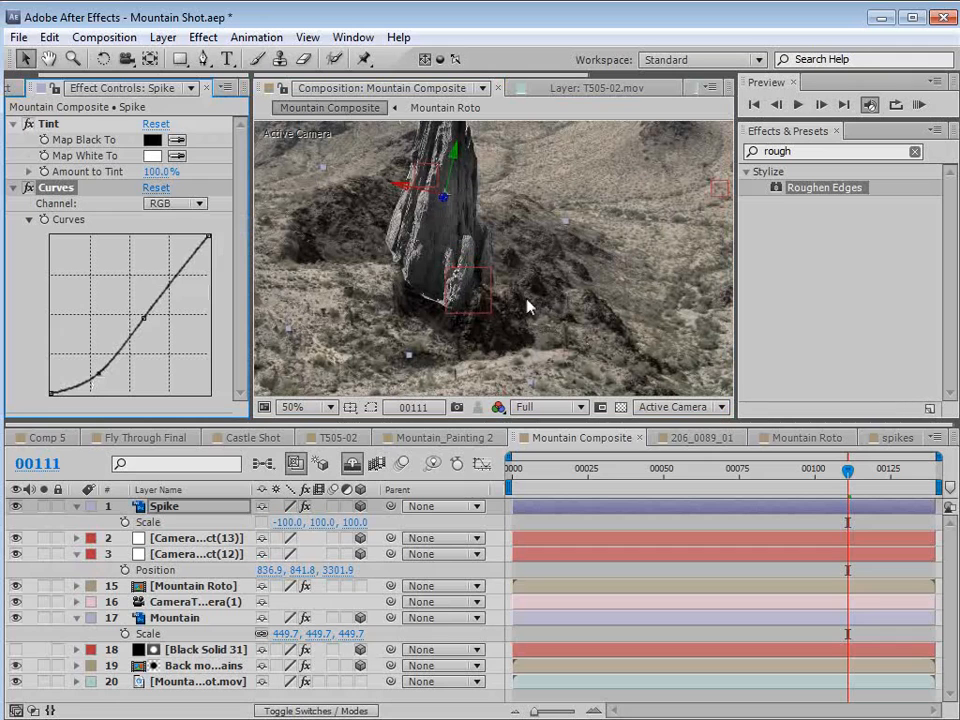
Draw a jagged mask around the Spike's bottom edge and set it to Subtract so the base blends into the hill.
key(g)
scroll(414, 294, up, 1)
drag(414, 296, 525, 246)
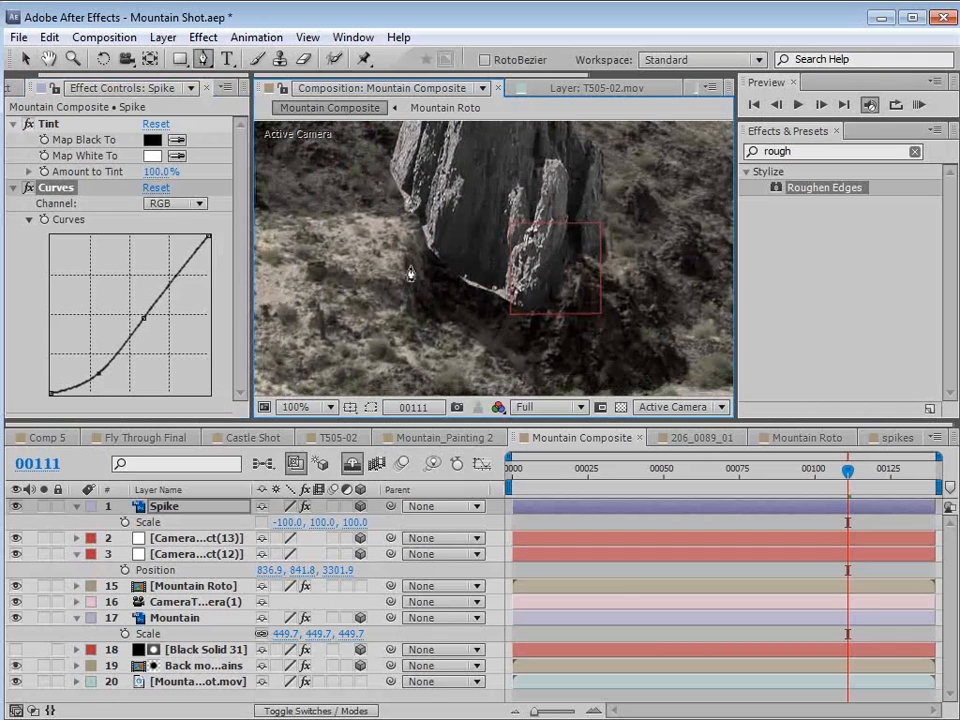
click(410, 260)
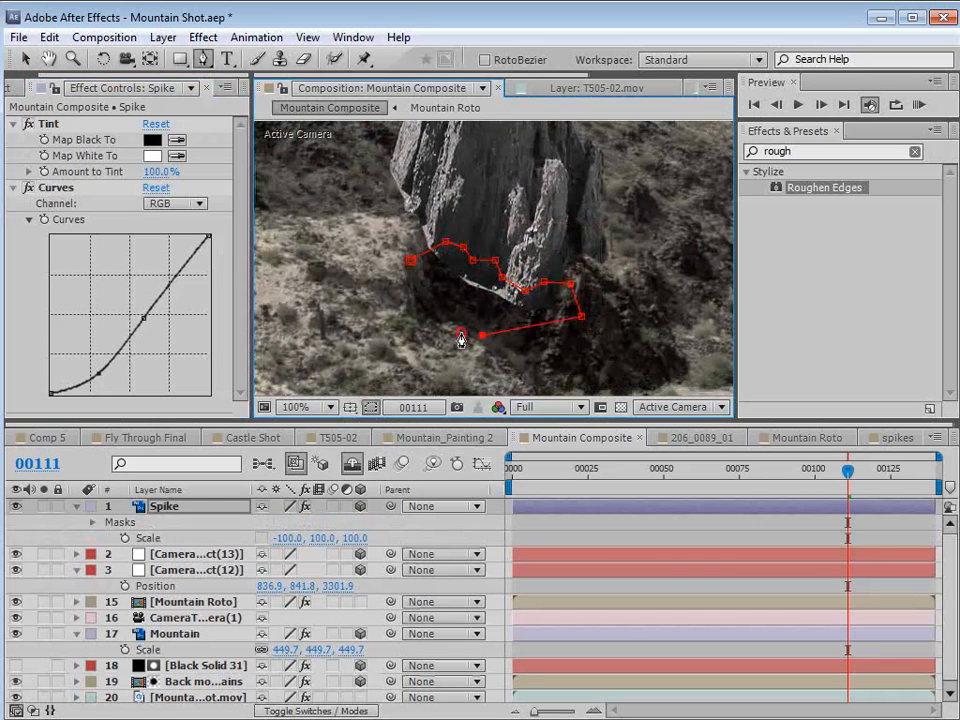
key(m)
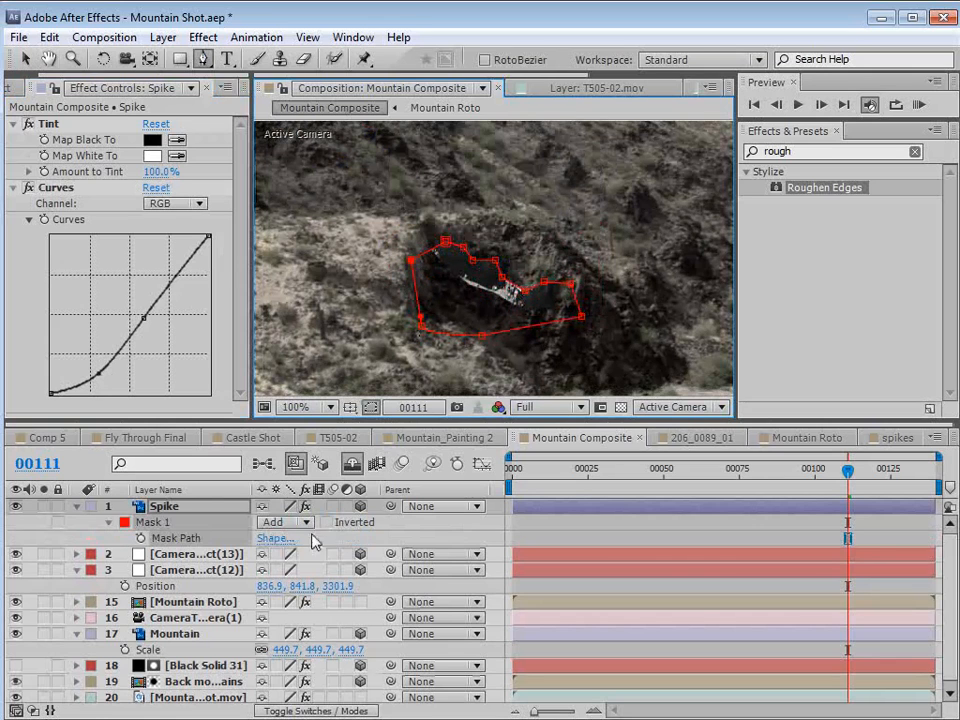
click(285, 522)
click(312, 586)
click(561, 514)
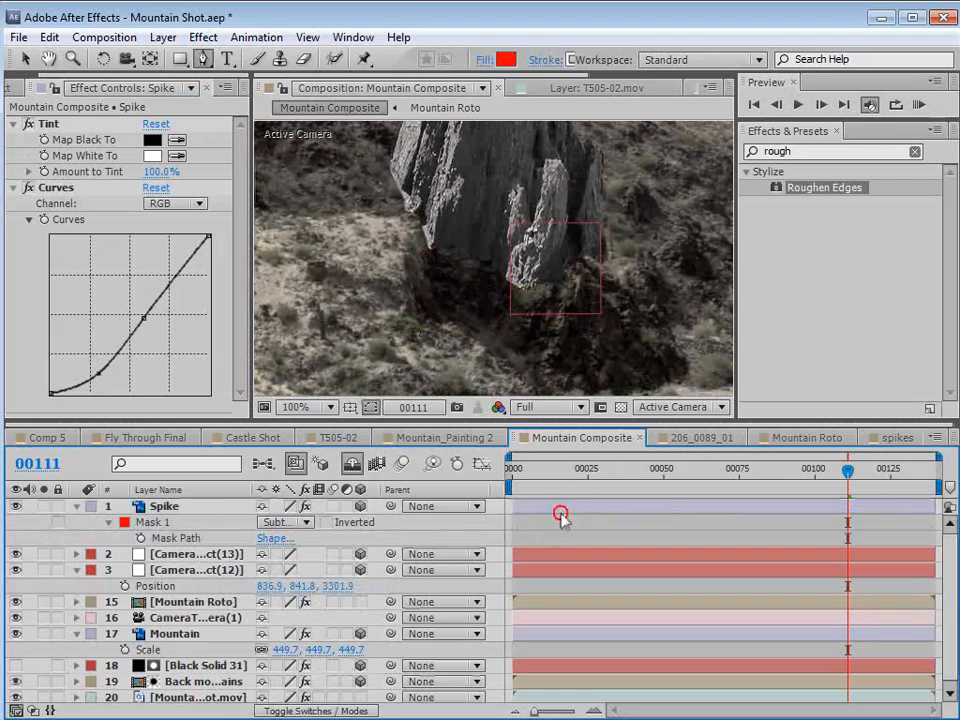
Move the Spike layer directly beneath Mountain Roto at frame 75, and check the shot up to frame 109.
scroll(528, 220, down, 1)
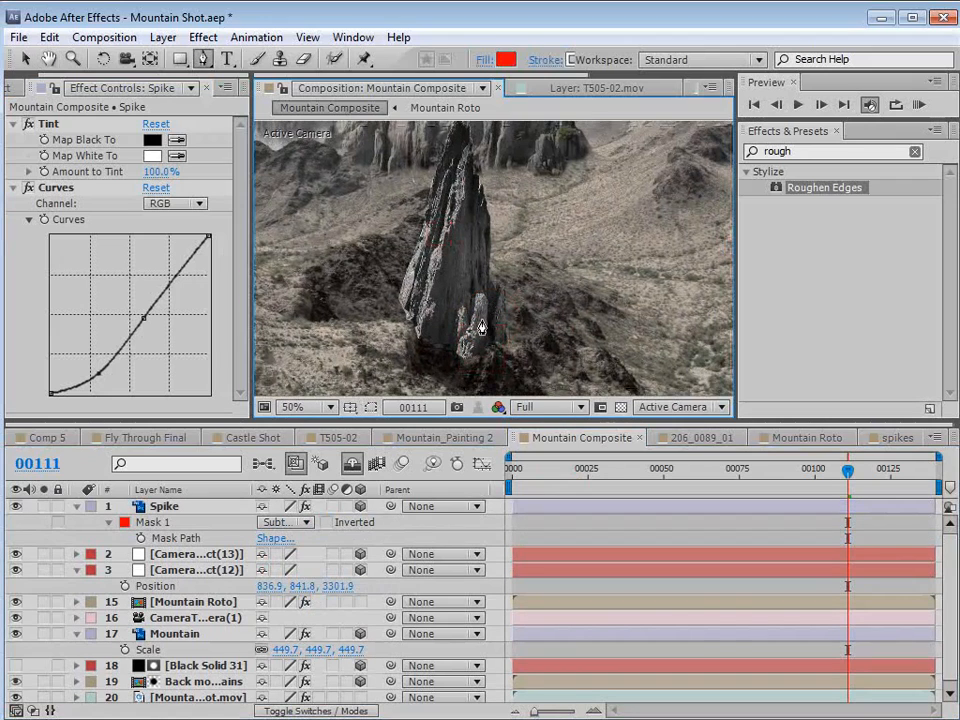
scroll(481, 328, down, 1)
drag(590, 291, 568, 294)
drag(845, 488, 737, 478)
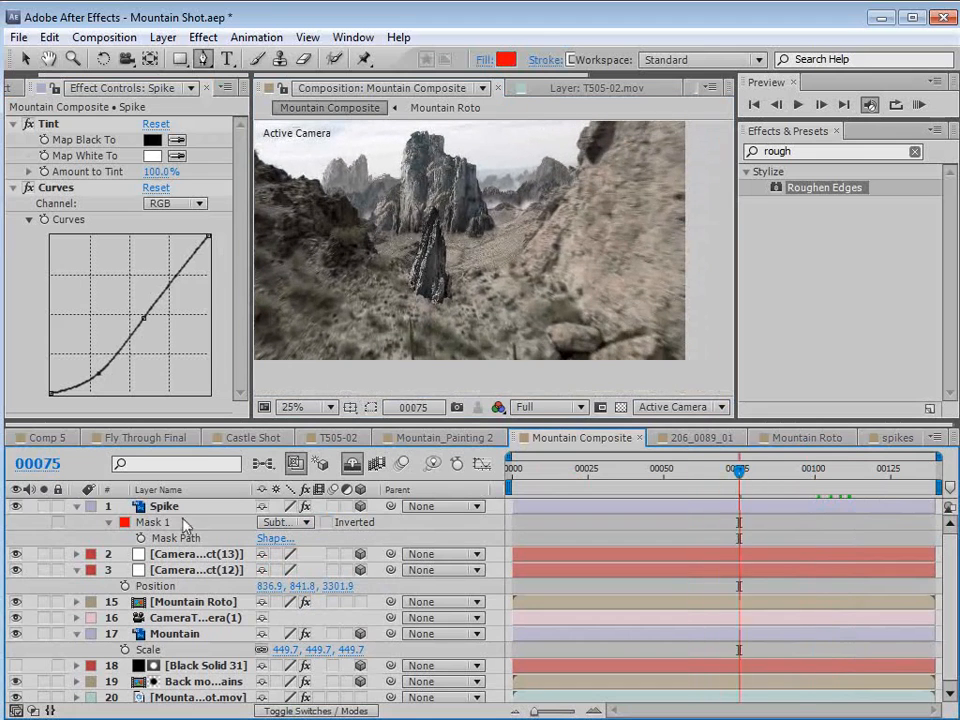
drag(162, 507, 174, 611)
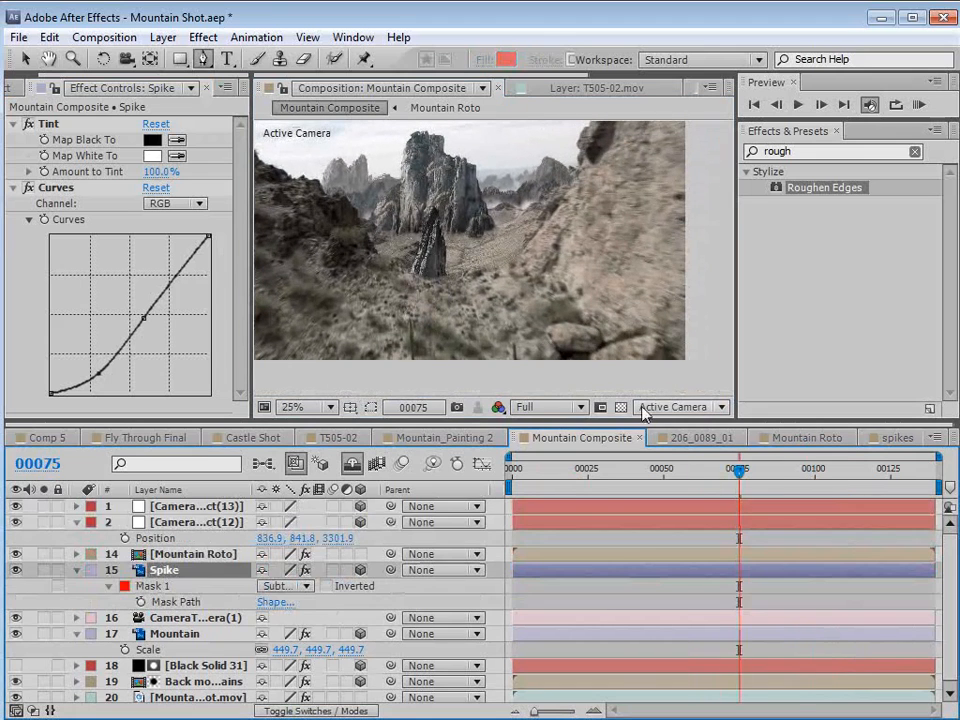
drag(740, 475, 841, 490)
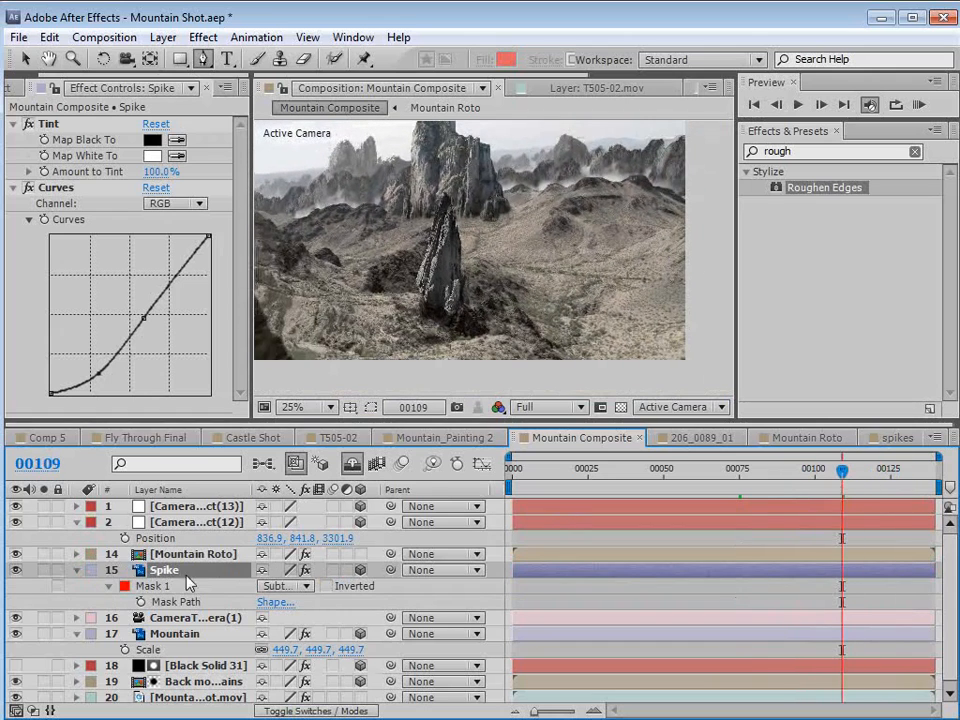
Reposition the Spike lower and closer to the camera on the hill, and check it from frame 99 to 102 without layer controls.
key(v)
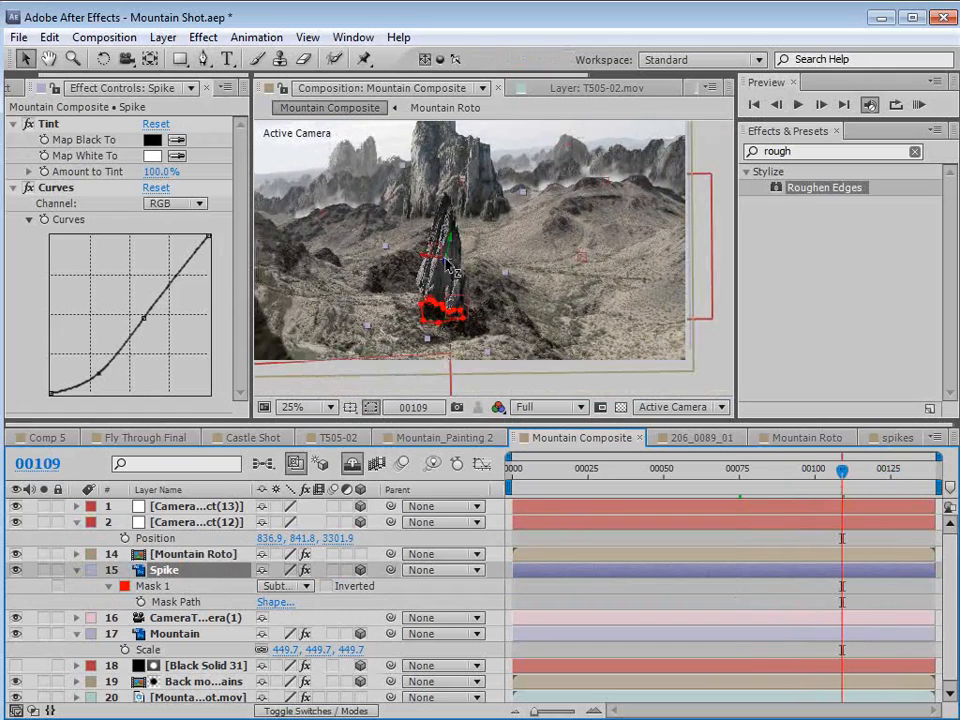
drag(450, 268, 463, 331)
drag(841, 470, 812, 507)
key(ctrl+shift+h)
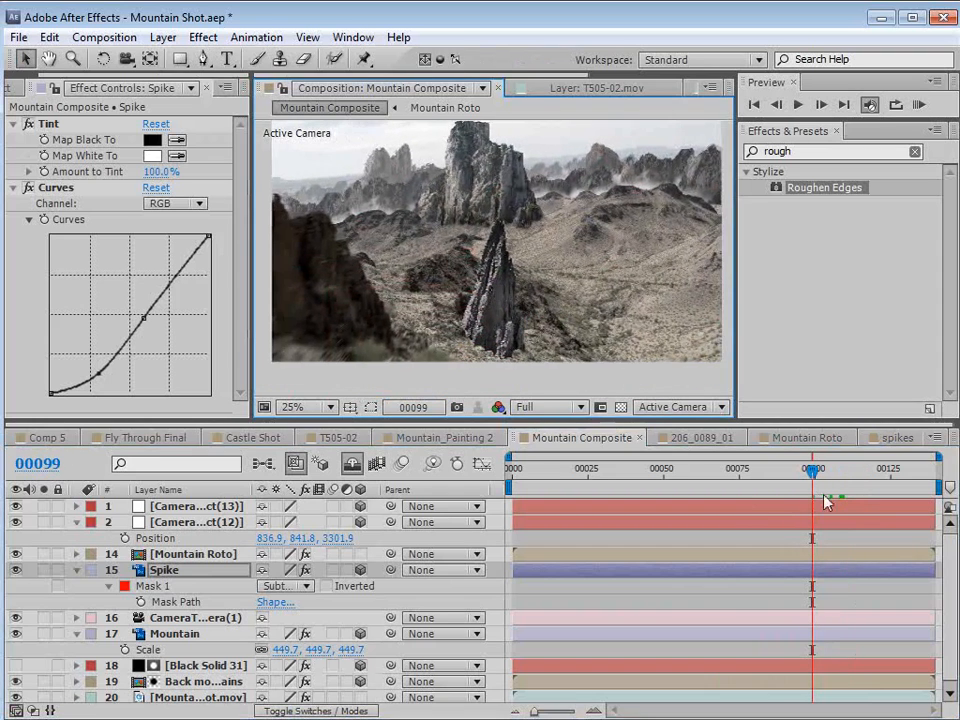
mouse_move(812, 490)
mouse_down()
mouse_move(848, 492)
mouse_move(820, 495)
mouse_up()
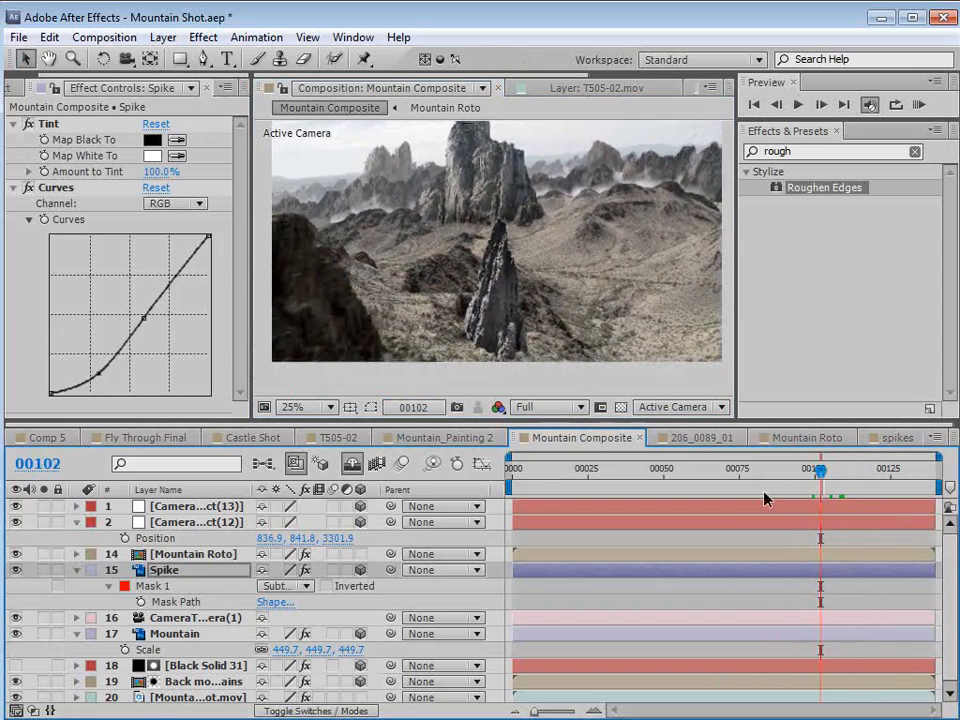
Show the layer controls again and shift the Spike sideways to the right of the dark hill at frame 102.
click(183, 577)
key(ctrl+shift+h)
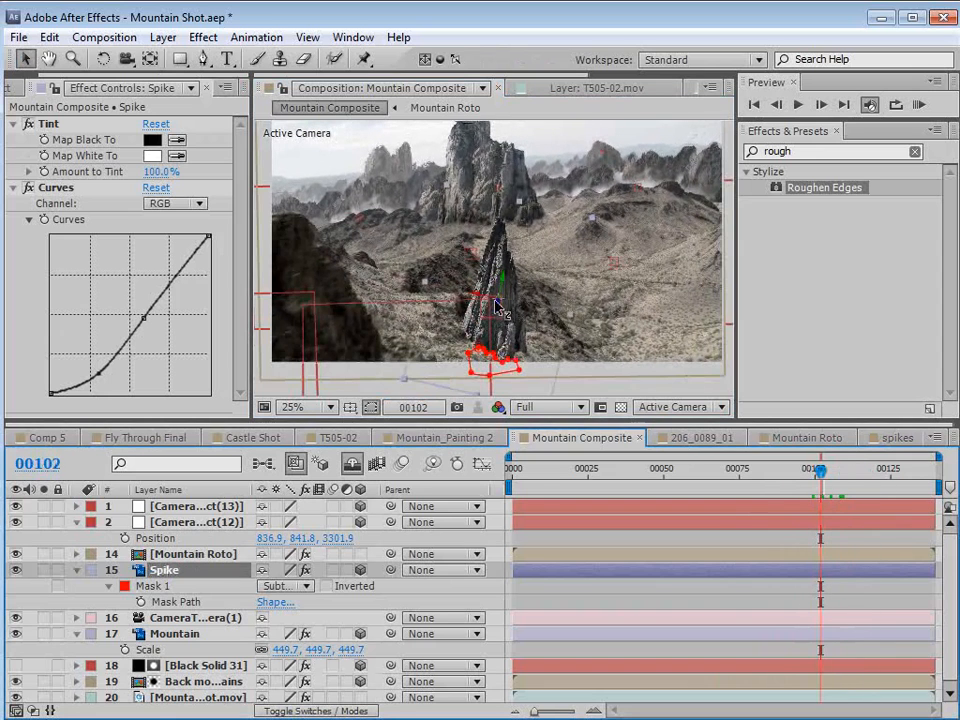
drag(497, 296, 529, 300)
Duplicate the Spike, scale the copy proportionally to 54% keeping it mirrored, and place it just left of the original.
key(ctrl+d)
key(s)
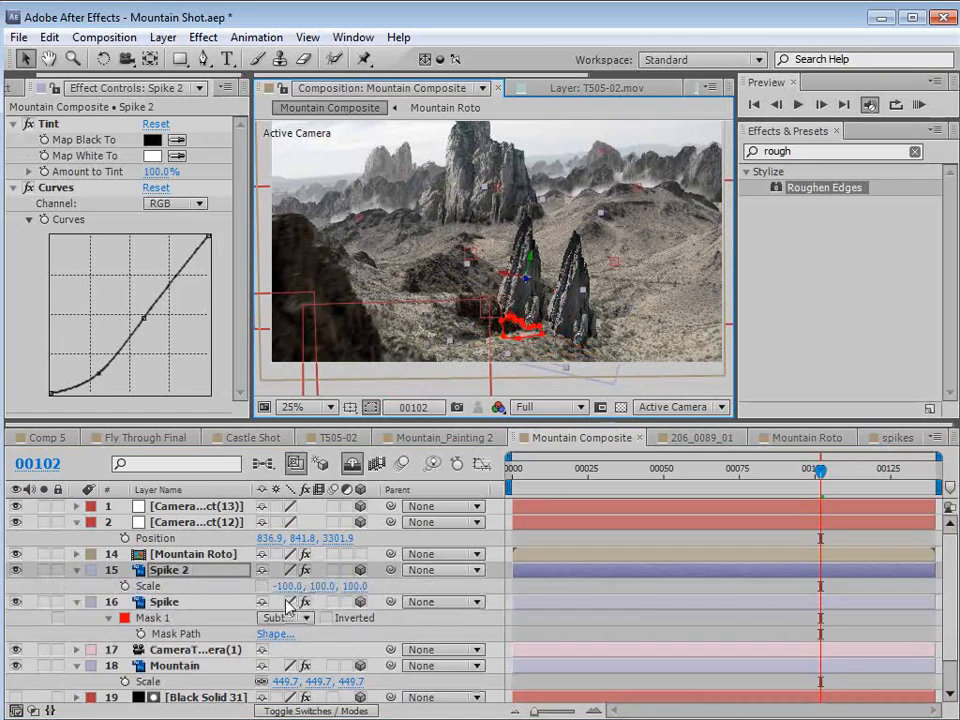
click(322, 586)
click(263, 586)
drag(318, 586, 278, 586)
mouse_move(528, 290)
mouse_down()
mouse_move(547, 303)
mouse_move(541, 290)
mouse_up()
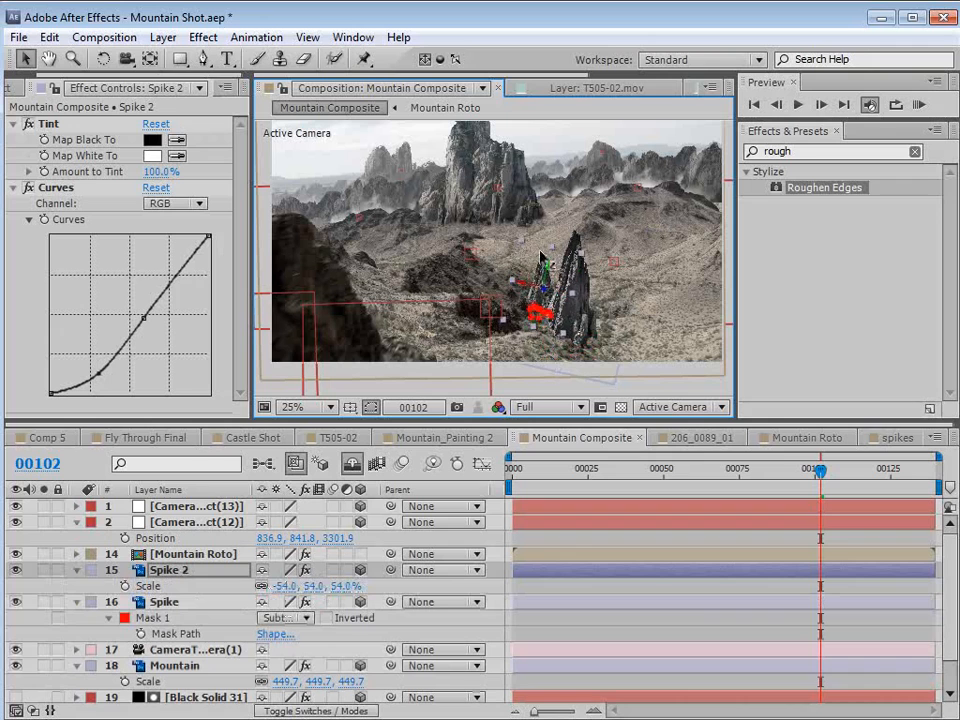
Check how the Spike and its smaller copy sit on the ground from frame 102 to 117, with and without layer controls.
key(ctrl+shift+h)
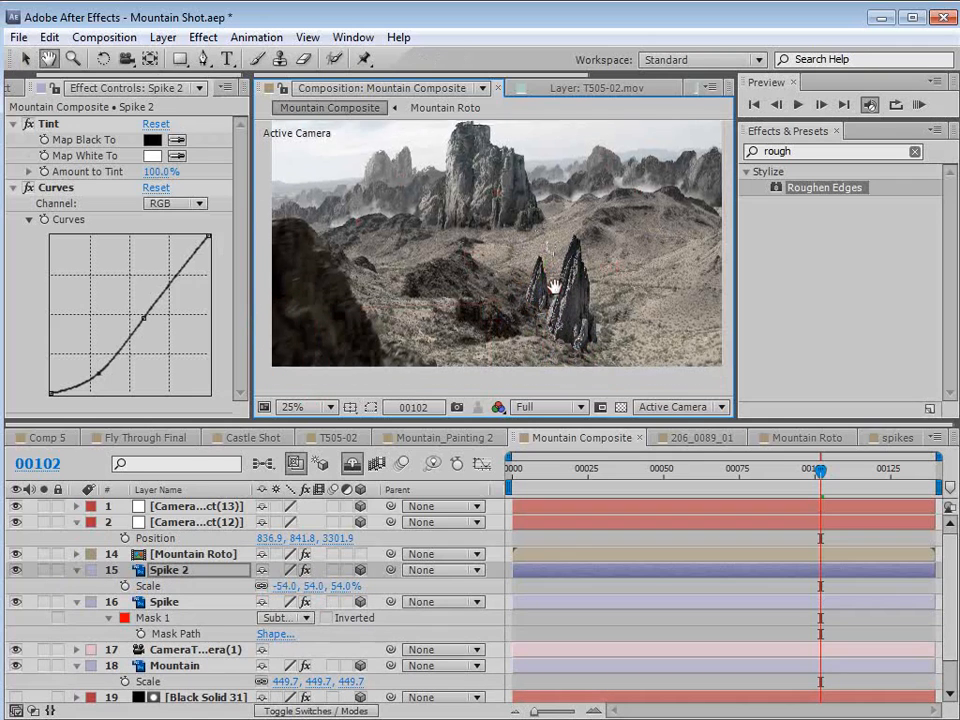
mouse_move(820, 470)
mouse_down()
mouse_move(800, 485)
mouse_move(773, 485)
mouse_move(842, 485)
mouse_up()
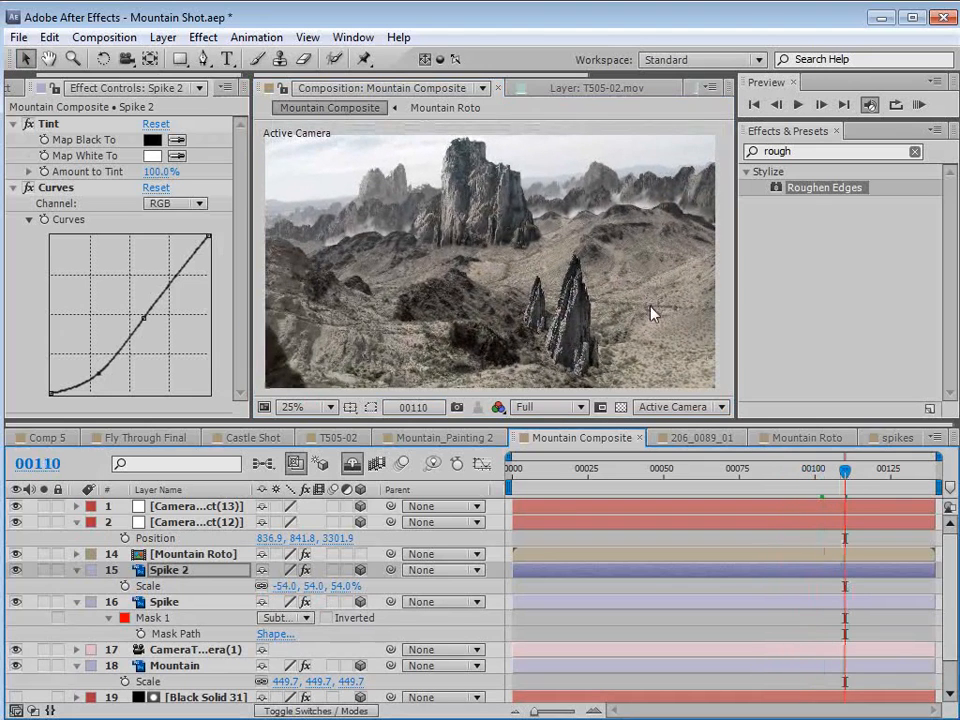
key(ctrl+shift+h)
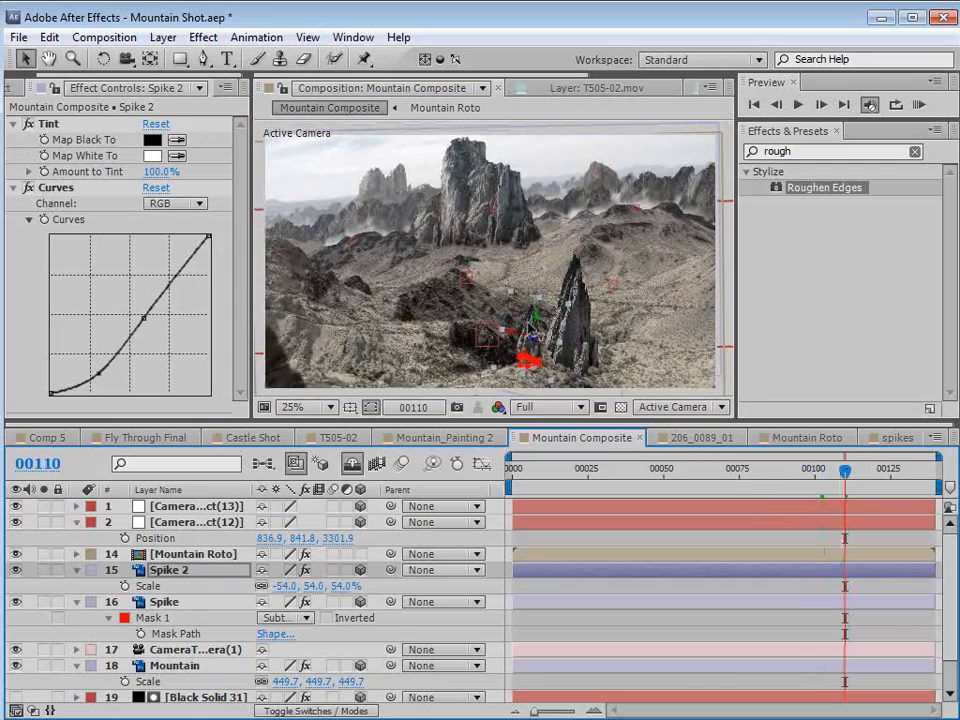
drag(838, 485, 866, 485)
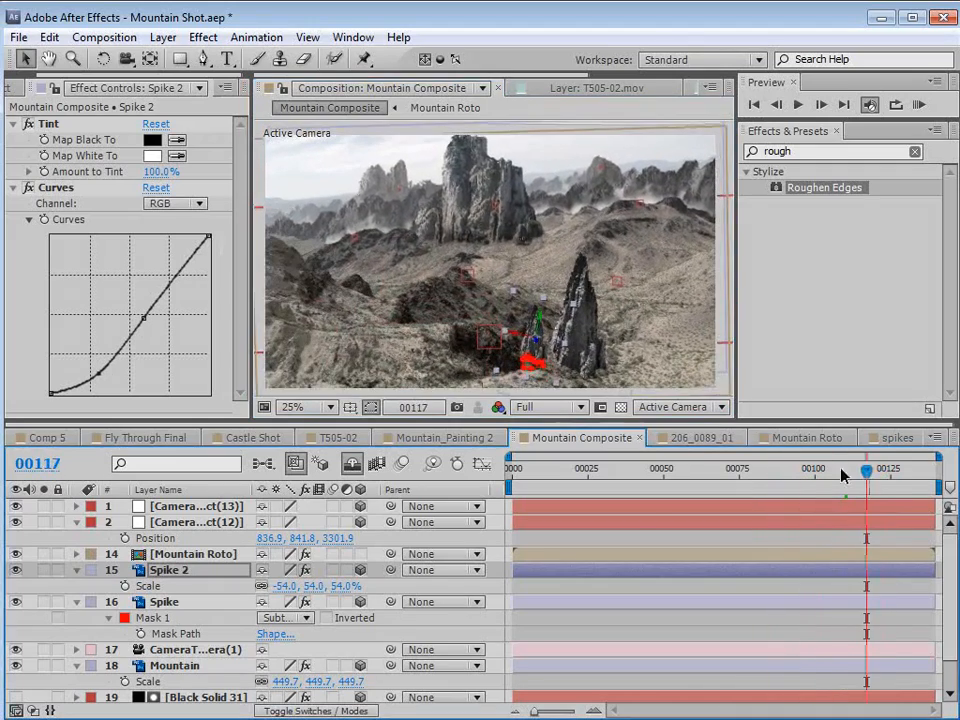
click(164, 601)
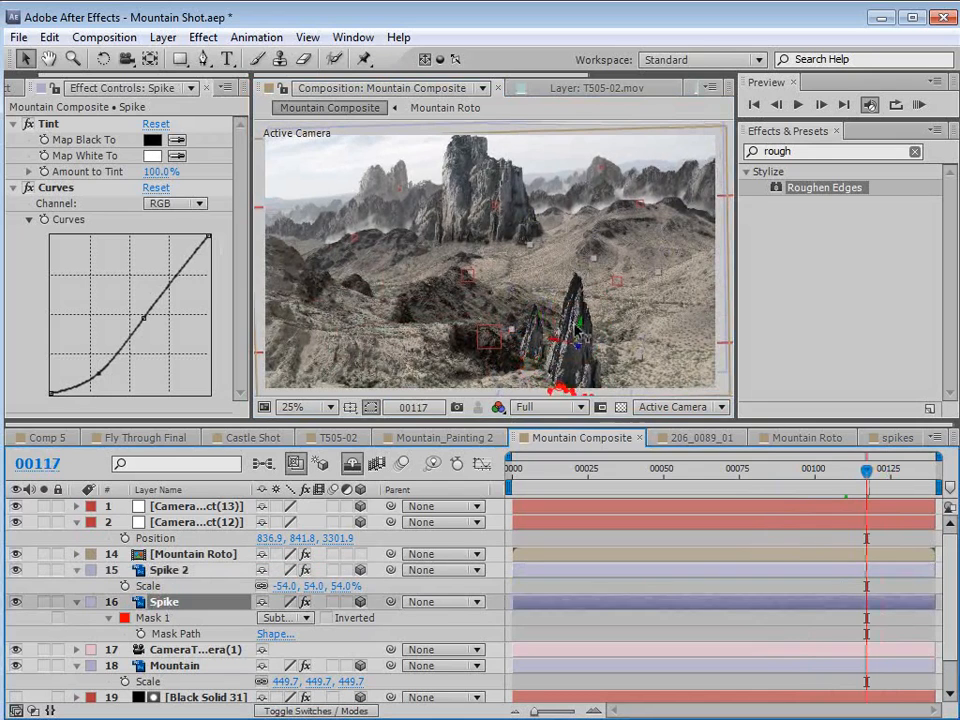
drag(849, 474, 797, 478)
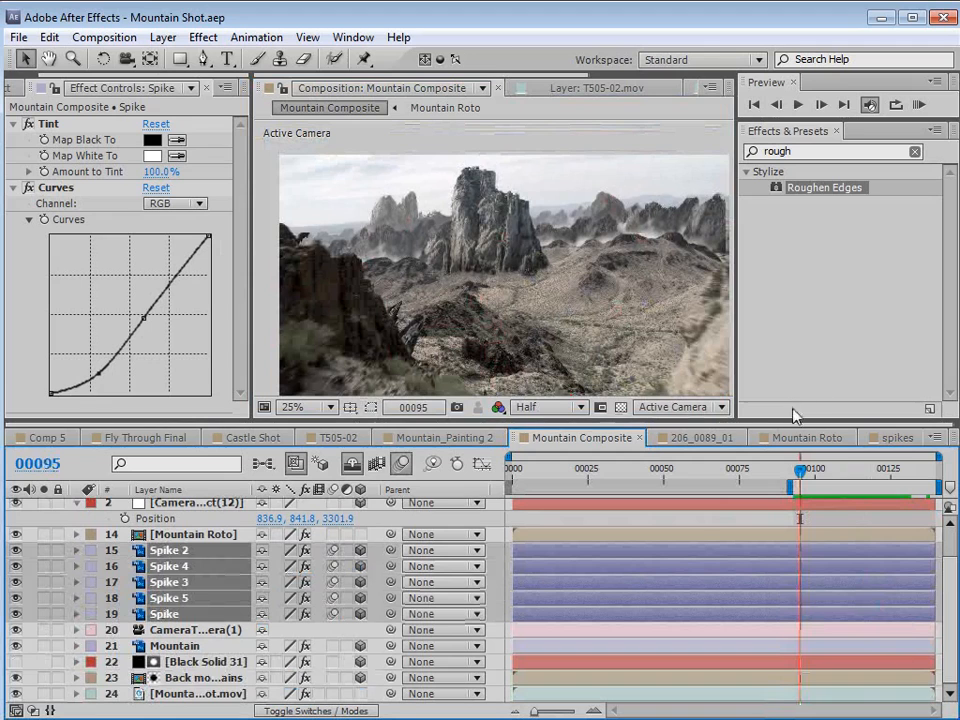
Scrub the shot from frame 95 to about 113 to examine the five Spike layers in motion behind the foreground ridge.
drag(802, 472, 848, 470)
key(h)
drag(432, 231, 434, 219)
key(v)
mouse_move(848, 468)
mouse_down()
mouse_move(814, 467)
mouse_move(858, 475)
mouse_up()
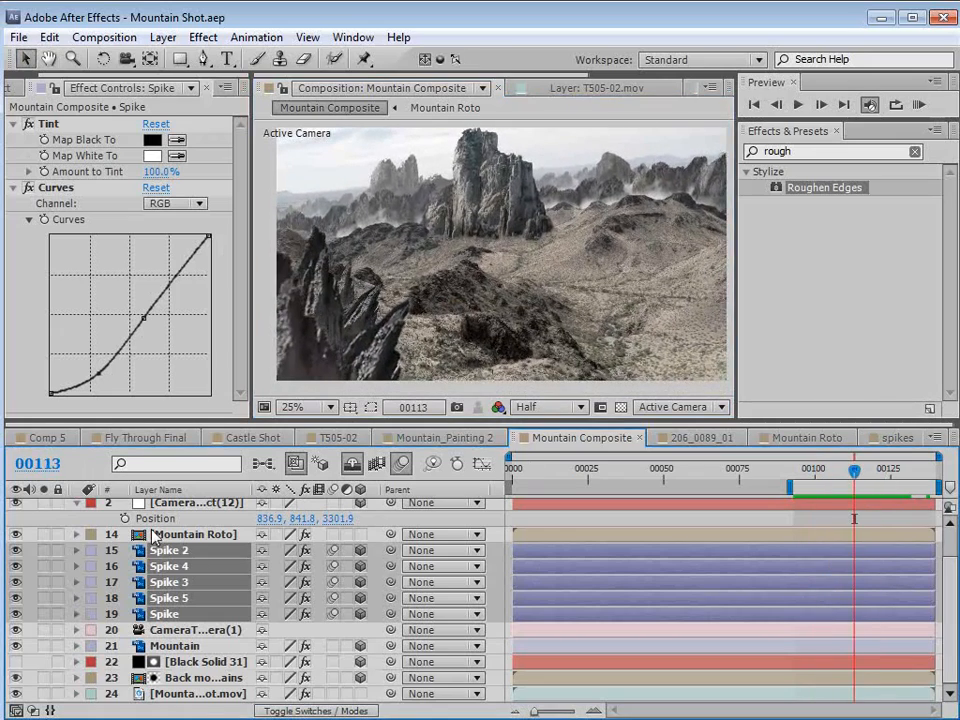
mouse_move(856, 473)
mouse_down()
mouse_move(884, 470)
mouse_move(843, 470)
mouse_move(860, 494)
mouse_move(820, 470)
mouse_move(858, 472)
mouse_move(850, 476)
mouse_up()
click(882, 470)
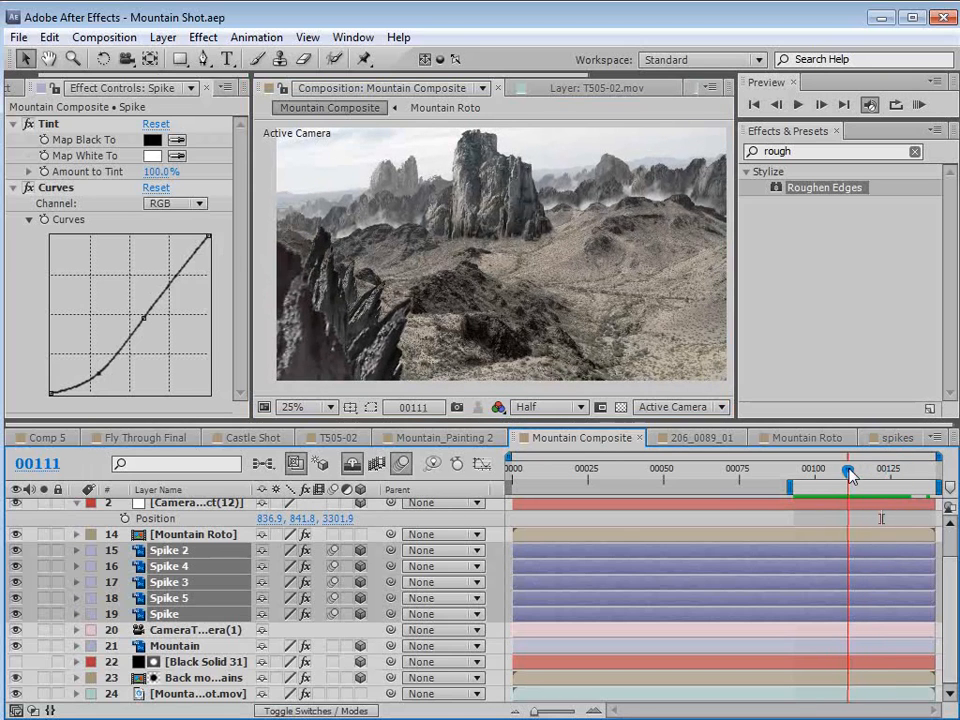
Solo and unsolo the Mountain Shot.mov layer at frame 111 to compare the original footage with the composite.
click(44, 694)
click(44, 694)
click(44, 694)
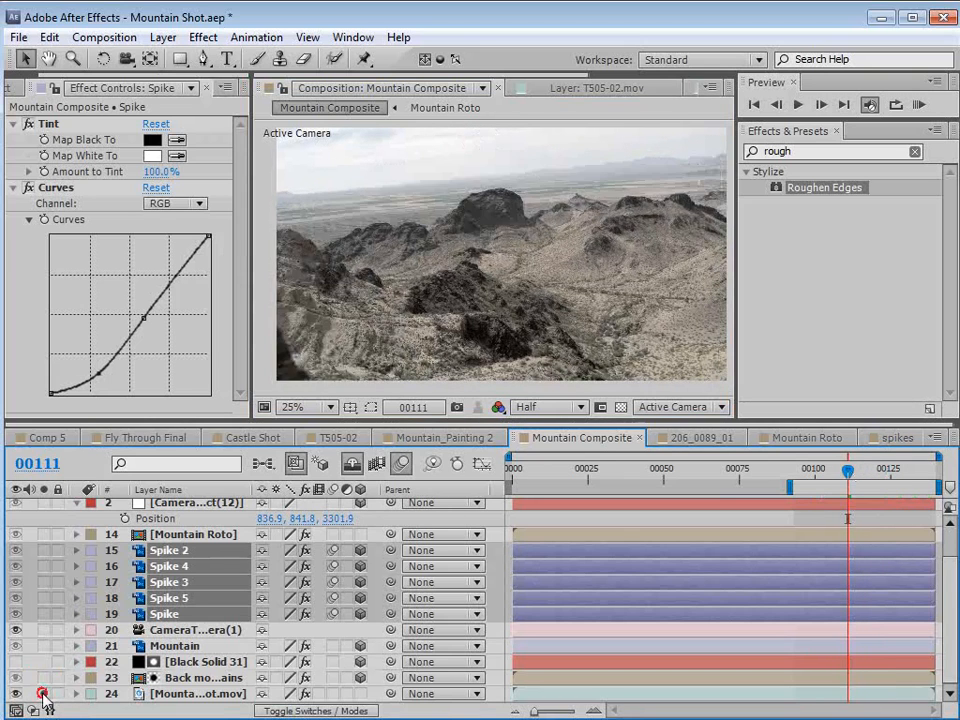
click(44, 694)
click(44, 694)
click(44, 694)
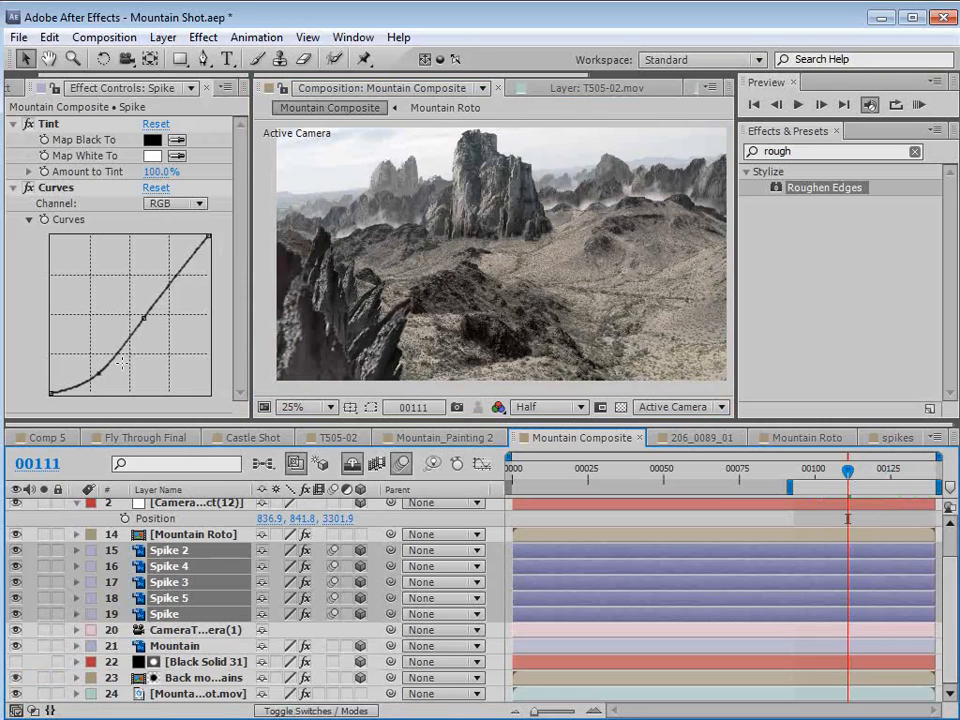
Show the project's footage list, extend the work area back to the first frame, and review the shot before frame 93.
click(14, 88)
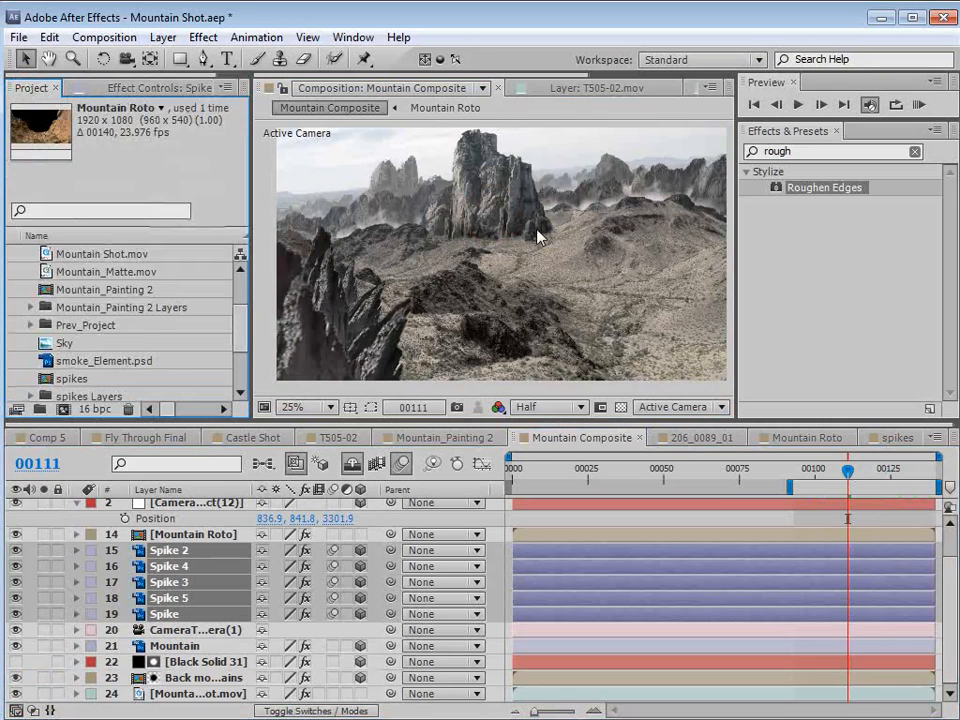
scroll(537, 237, up, 2)
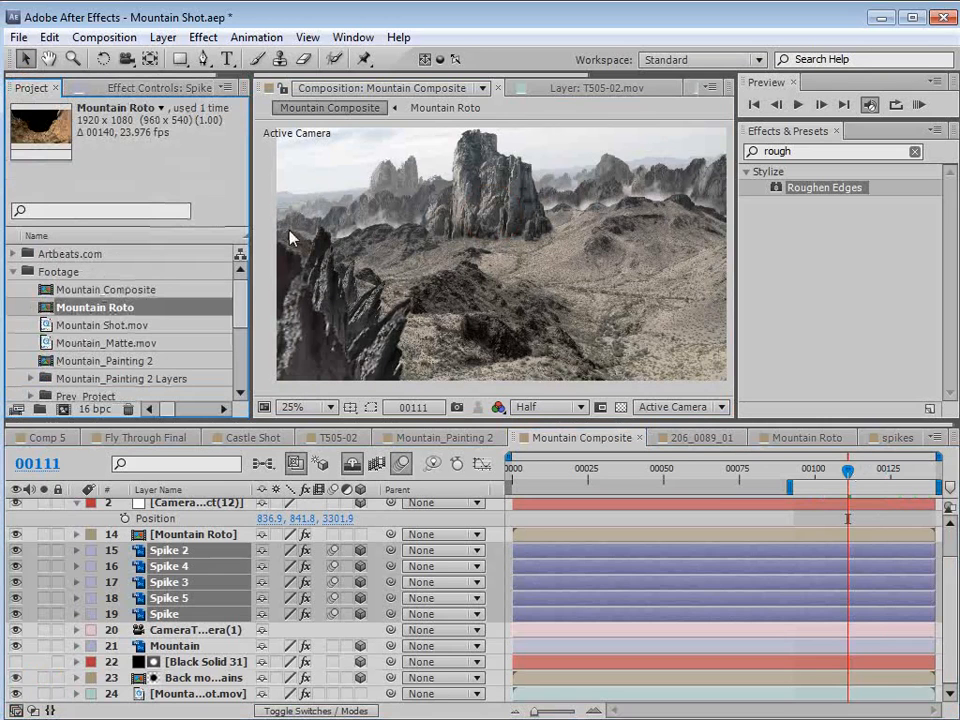
click(789, 486)
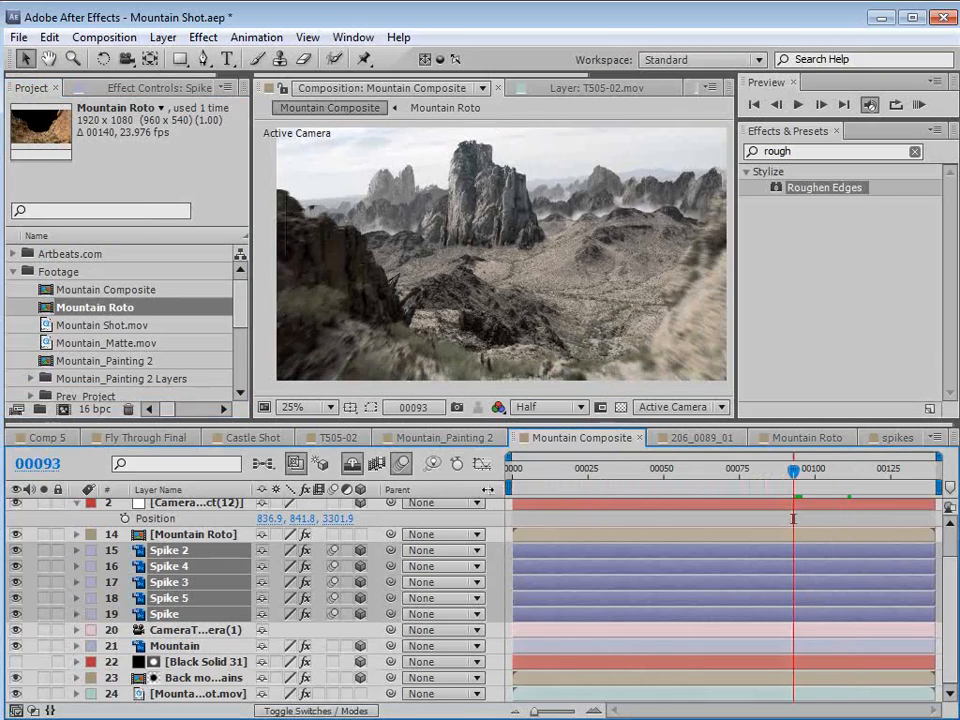
drag(740, 475, 620, 478)
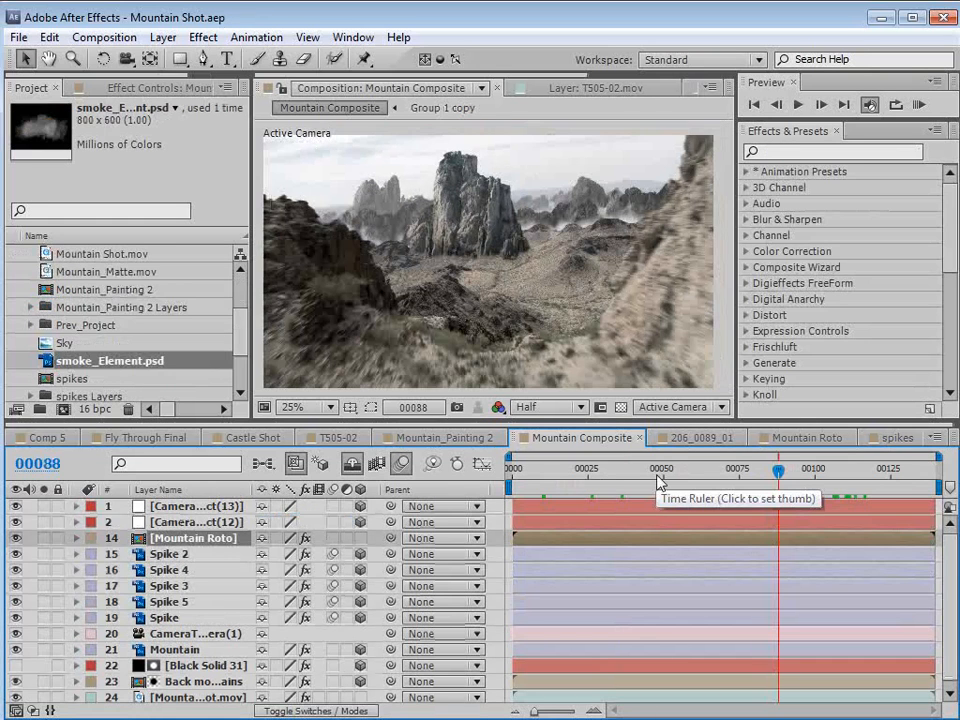
Open Comp 5, examine the clouds in the finished shot up to frame 113, and return to Mountain Composite.
click(45, 437)
click(688, 470)
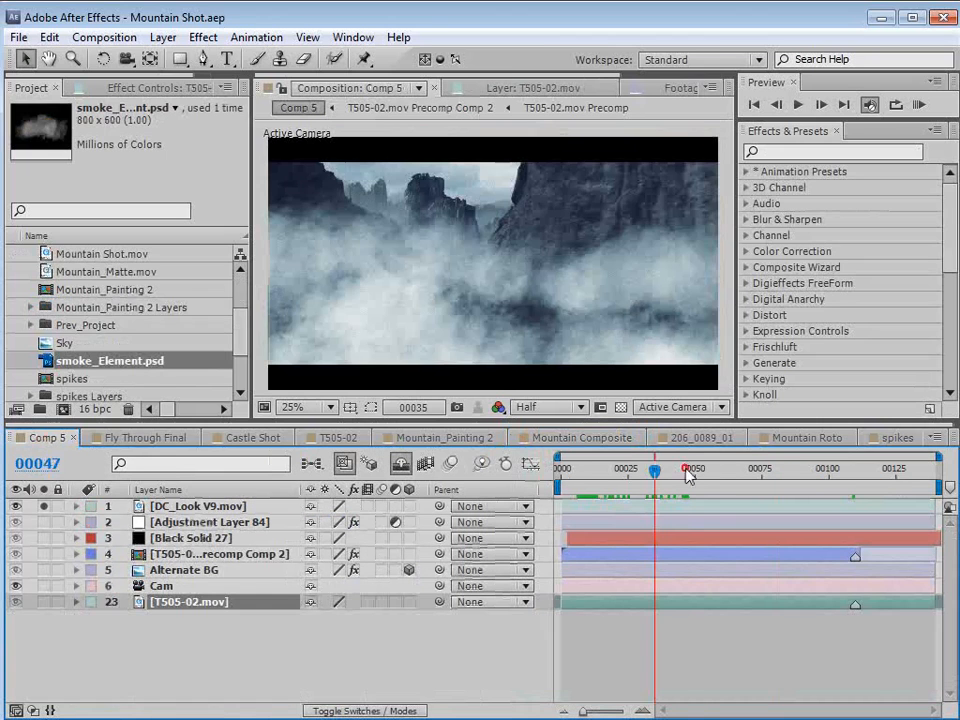
drag(688, 472, 864, 474)
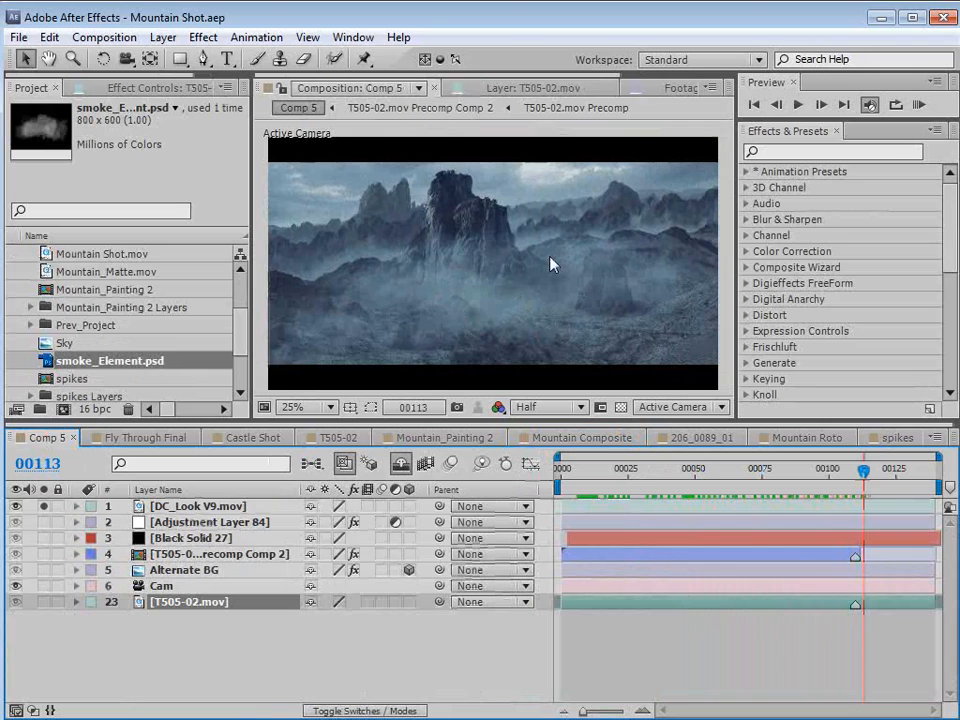
click(575, 440)
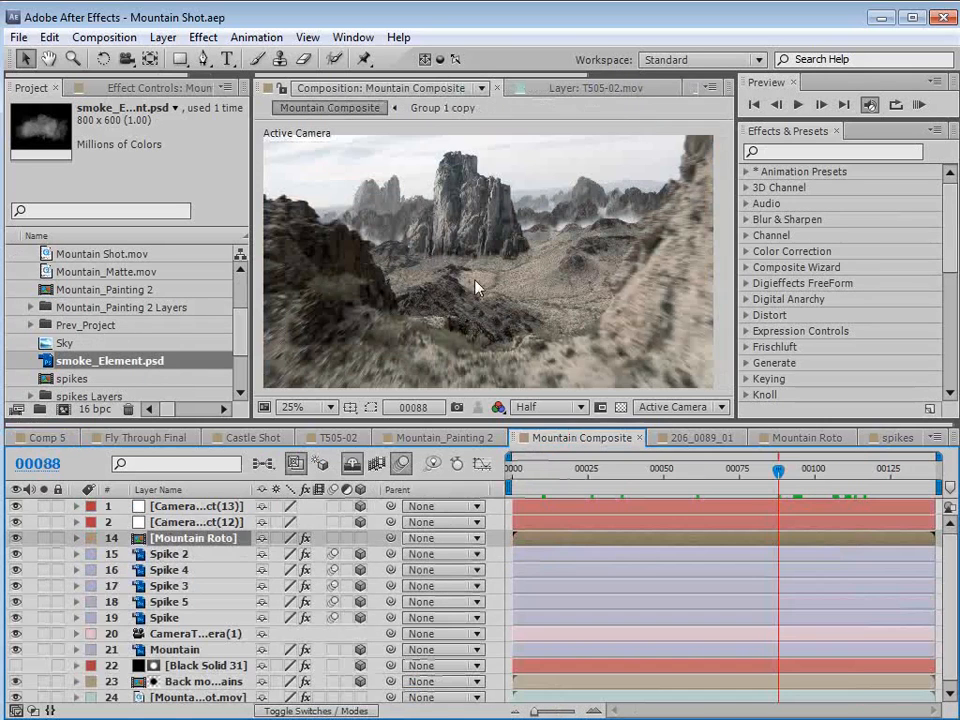
Create a black 1920 x 1080 px solid named Particle Clouds in Mountain Composite.
click(163, 37)
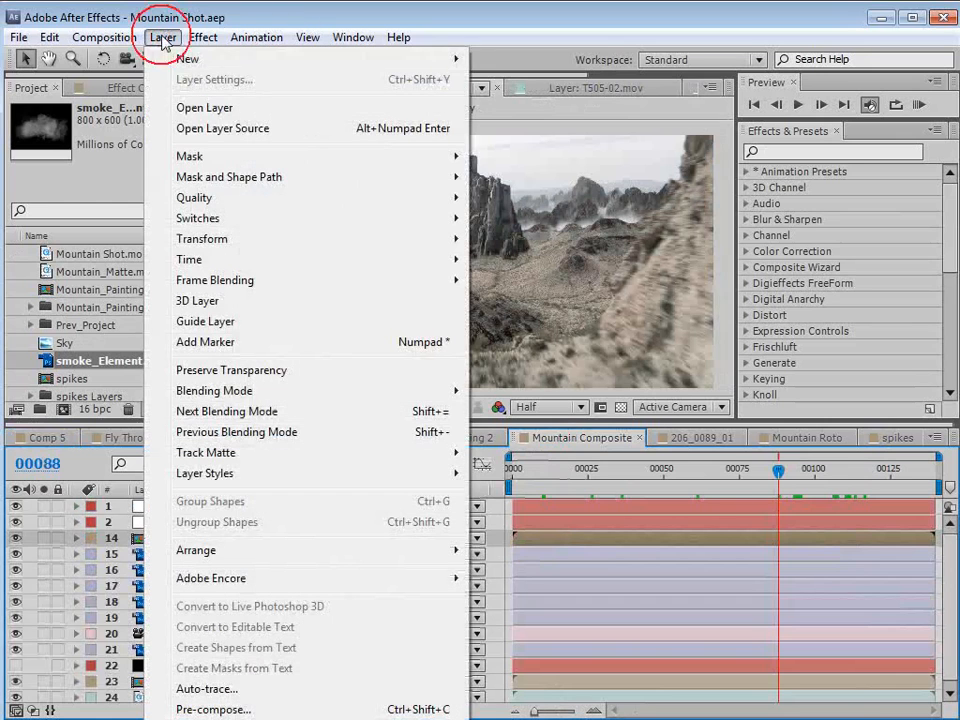
mouse_move(167, 58)
click(525, 79)
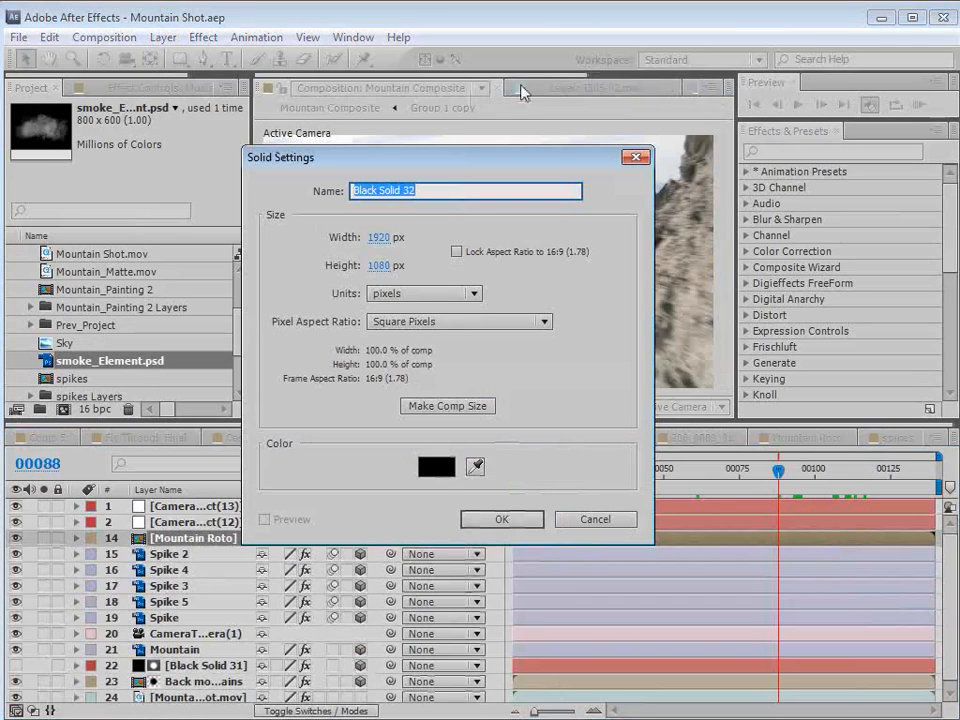
text(Part)
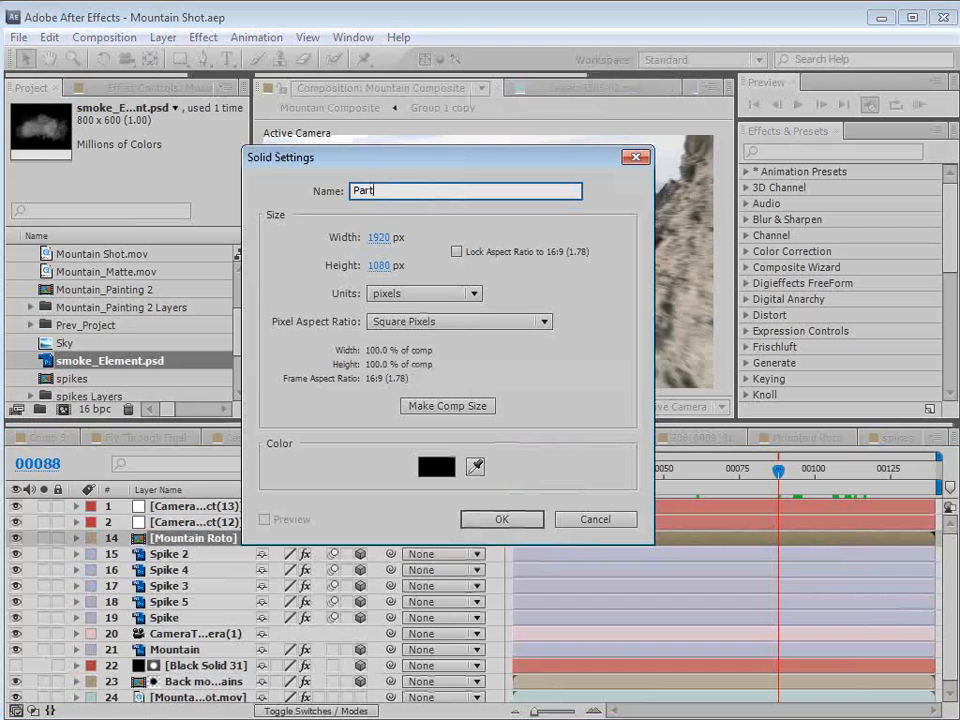
text(icle Clouds)
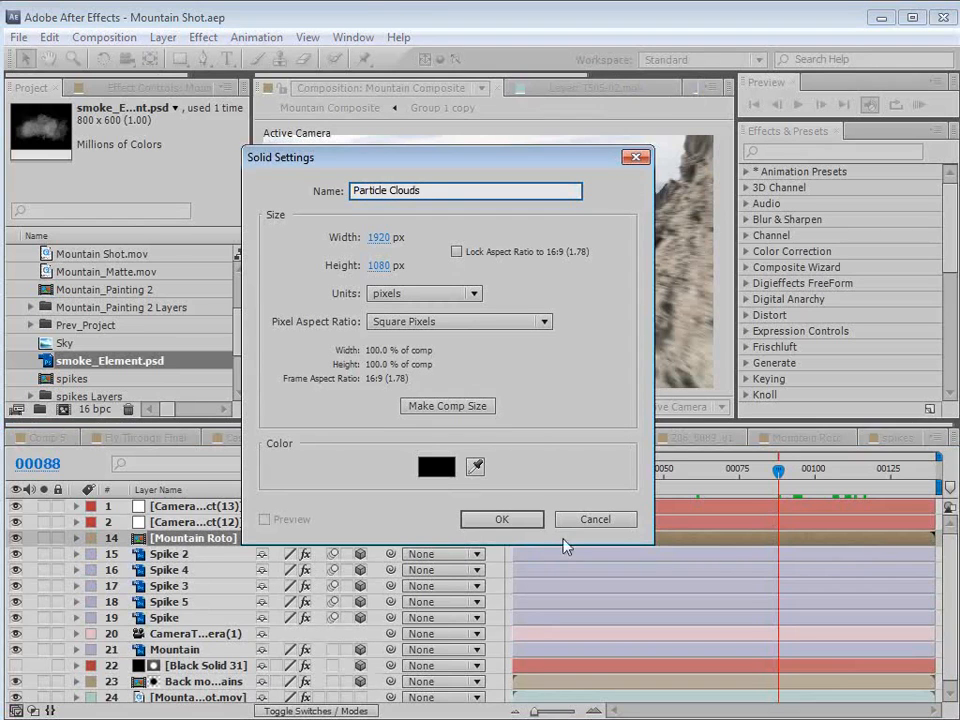
click(507, 517)
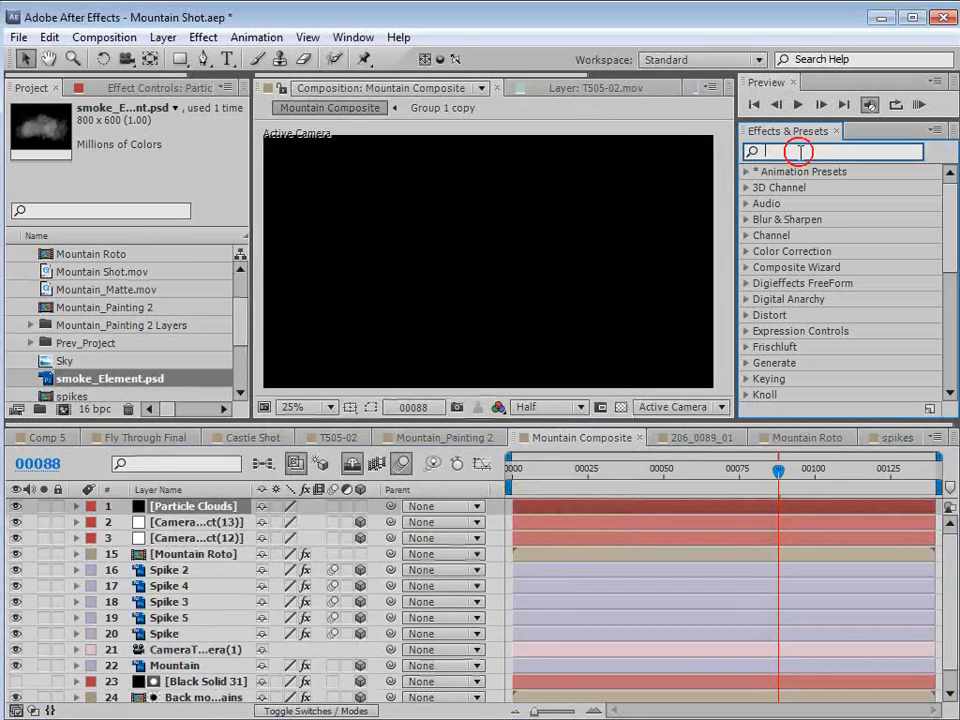
Apply the Trapcode Particular effect to the Particle Clouds layer and preview its particles at frame 49.
text(particul)
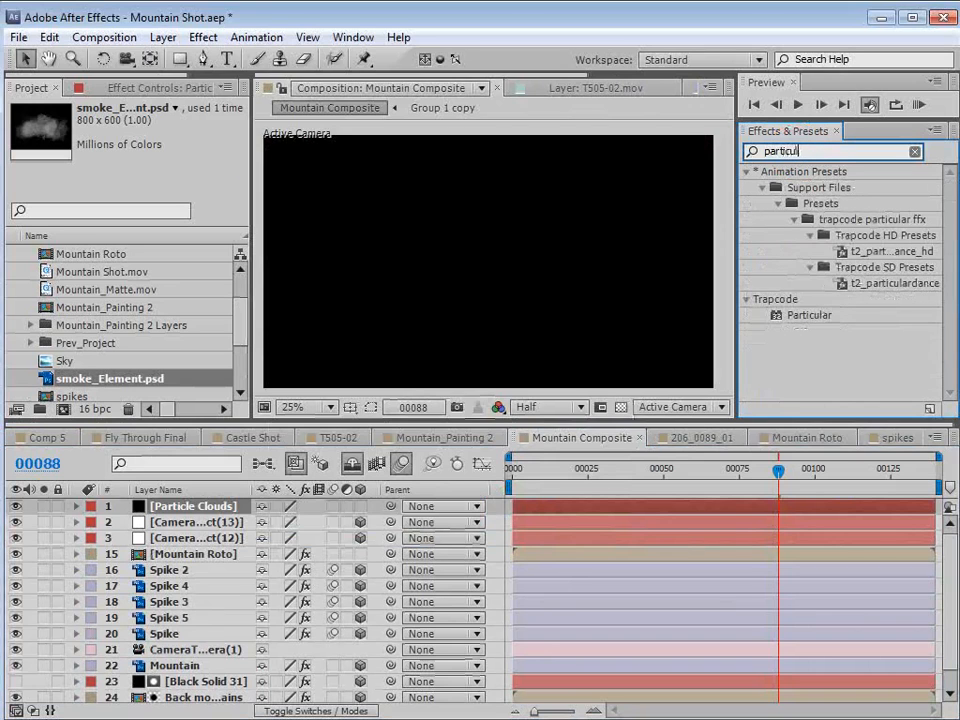
drag(808, 312, 198, 512)
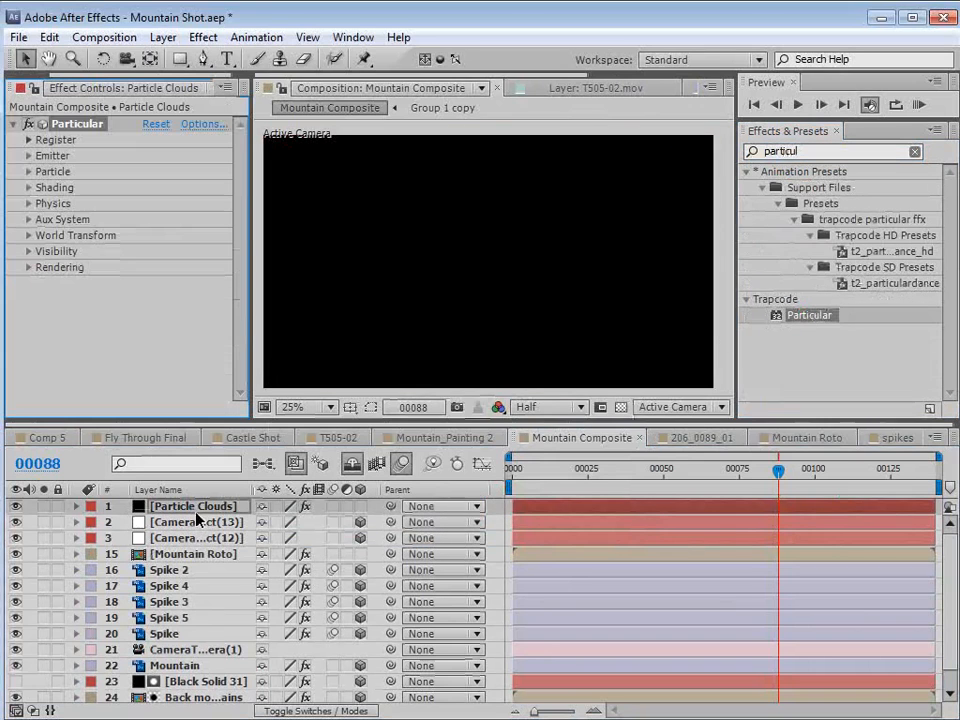
drag(778, 469, 660, 472)
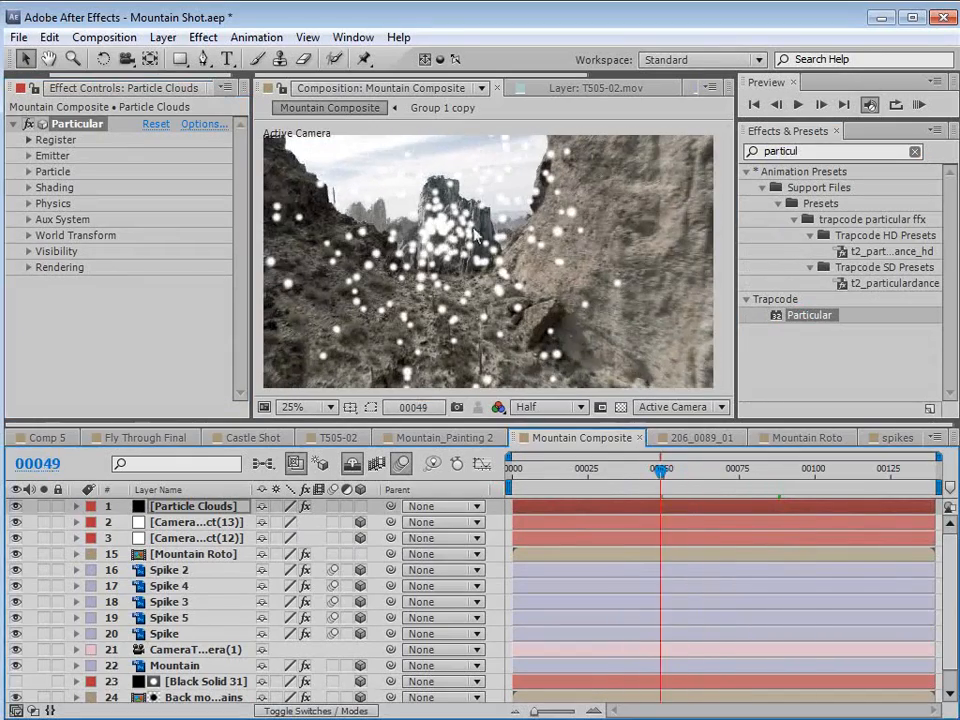
Set Particular's emitter type to Box and its velocity to 0, and check the particles back to frame 34.
click(28, 156)
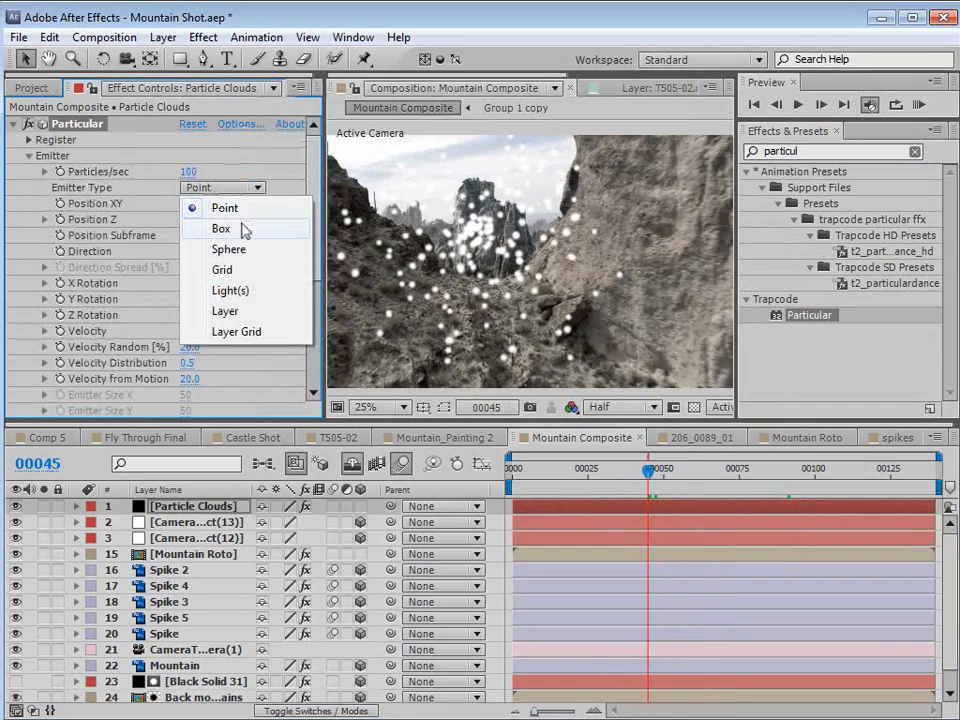
click(222, 229)
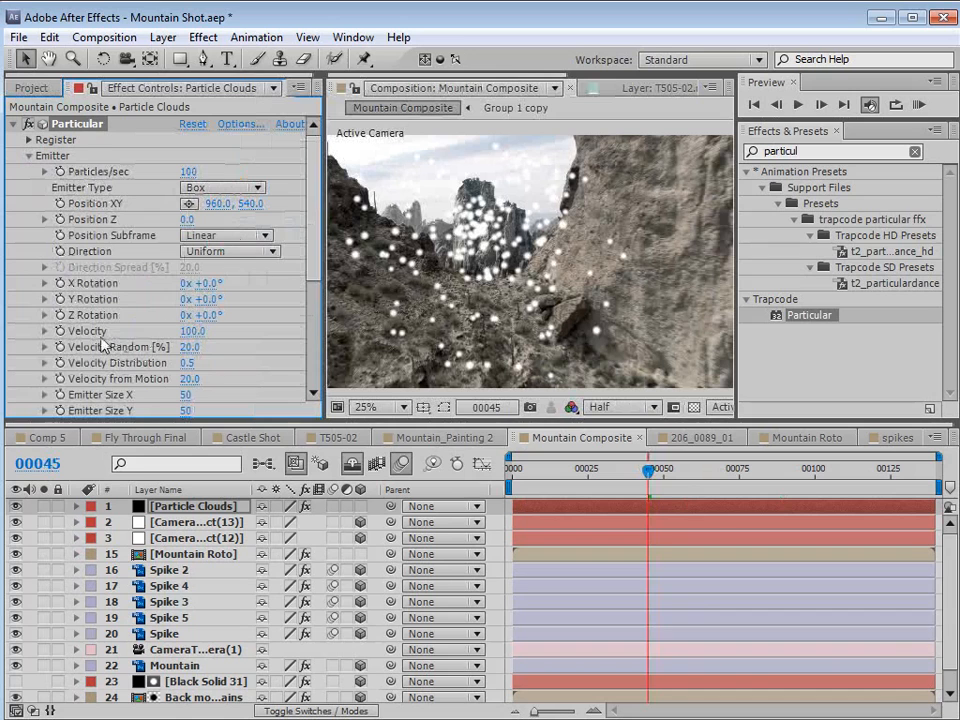
click(192, 331)
text(0)
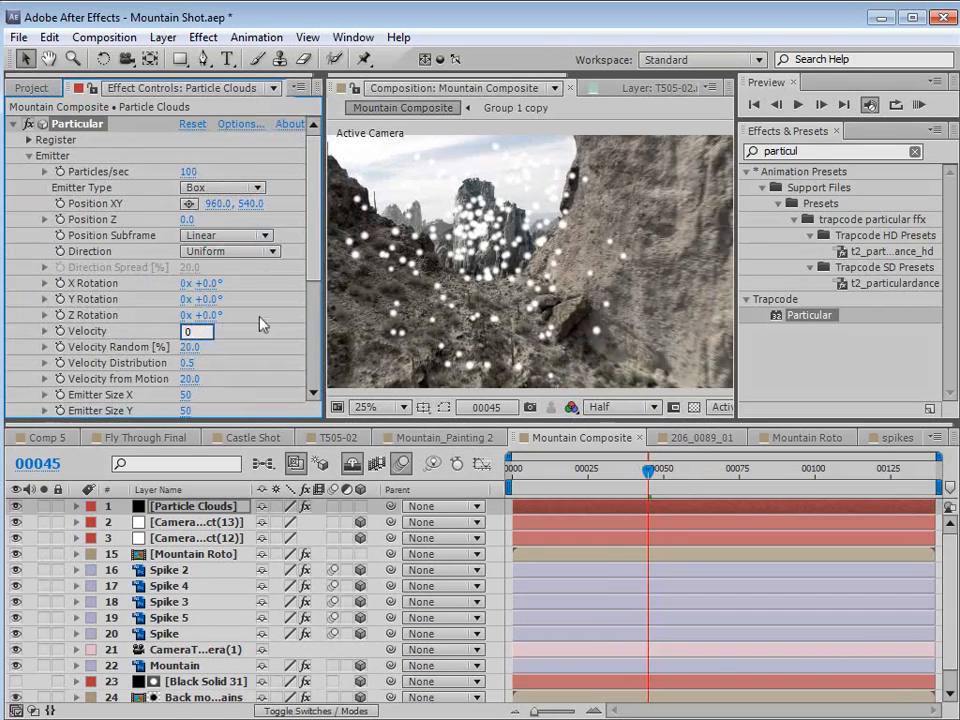
key(Return)
drag(649, 469, 615, 482)
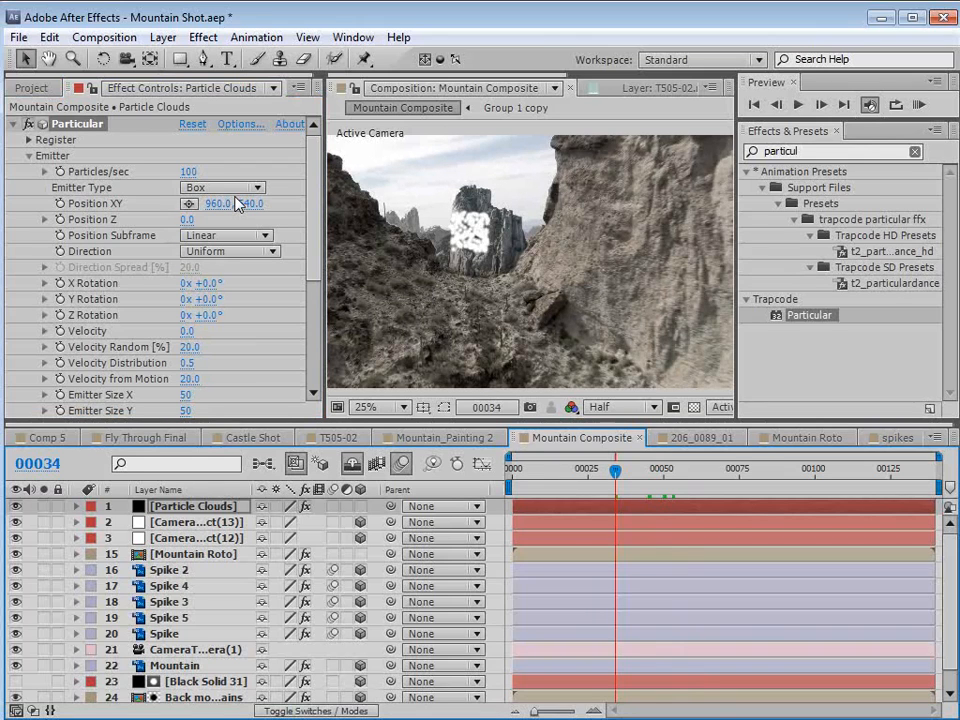
Keyframe Particles/sec at 100 on frame 34 and 0 on frame 35, and check the particles from frame 30 to 44.
click(60, 171)
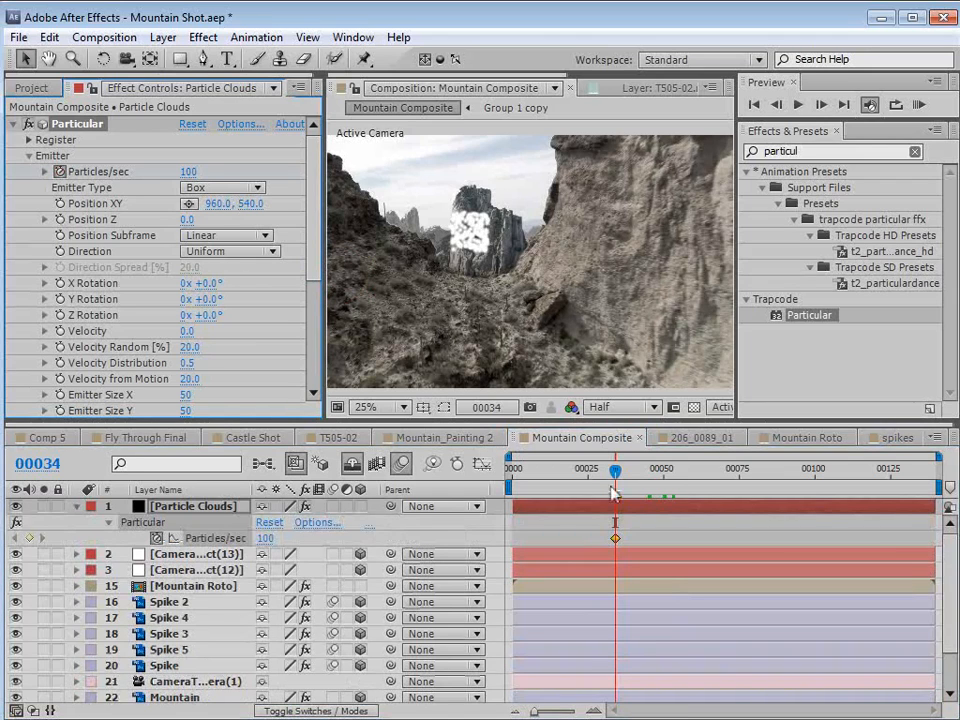
key(Page_Down)
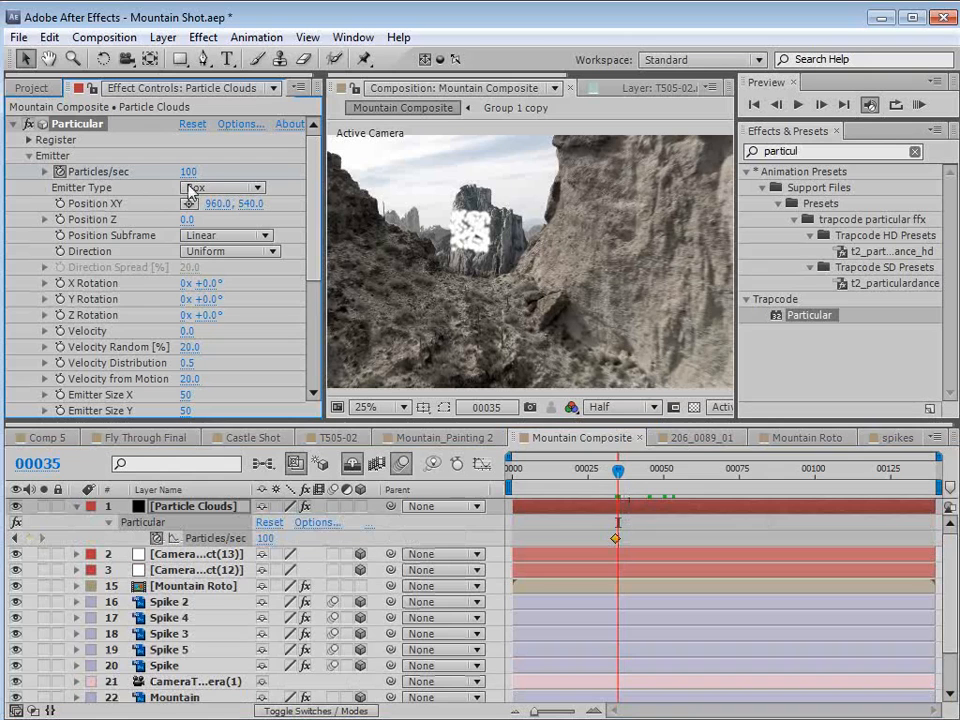
click(187, 171)
text(0)
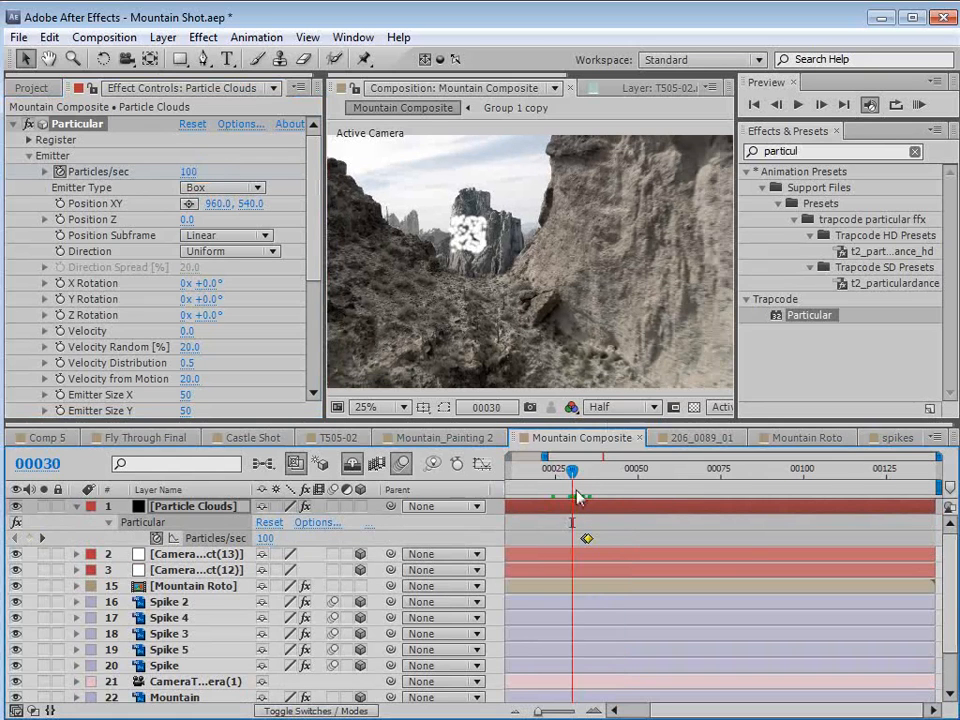
drag(577, 497, 645, 490)
Enlarge Particular's box emitter to 708 in X, 106 in Y and 717 in Z, viewing the whole frame at 12.5%.
scroll(280, 293, down, 2)
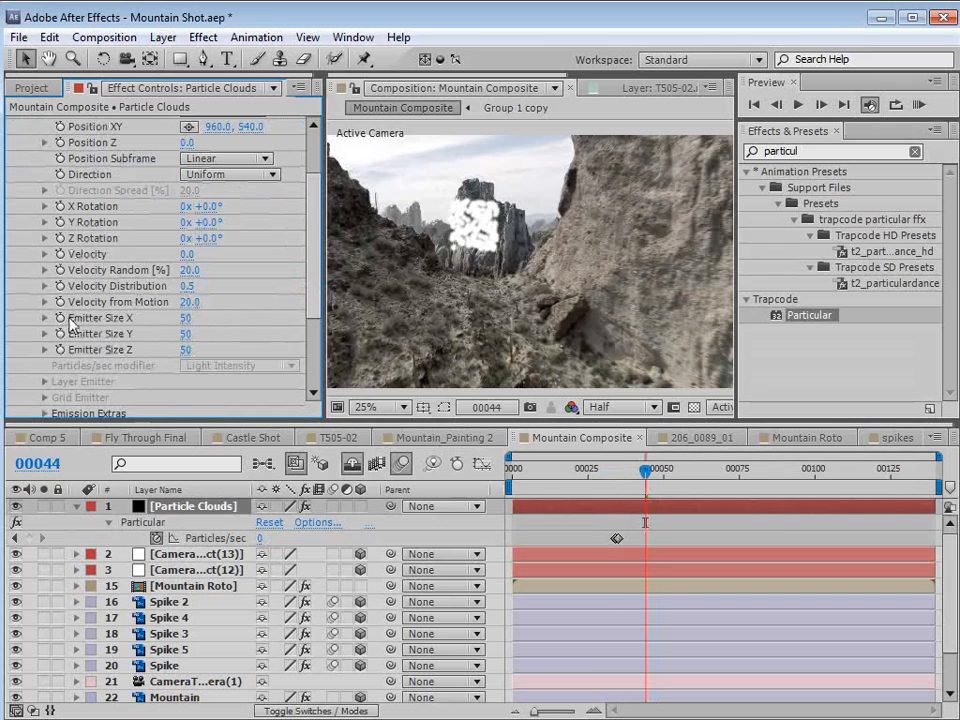
drag(185, 333, 859, 340)
key(comma)
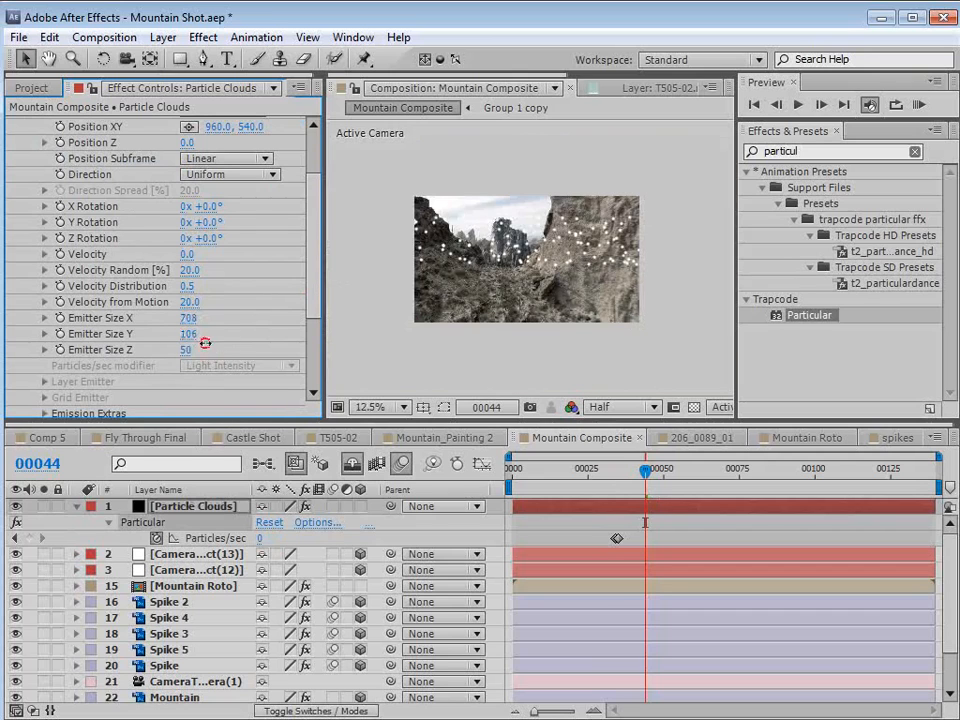
drag(205, 342, 870, 312)
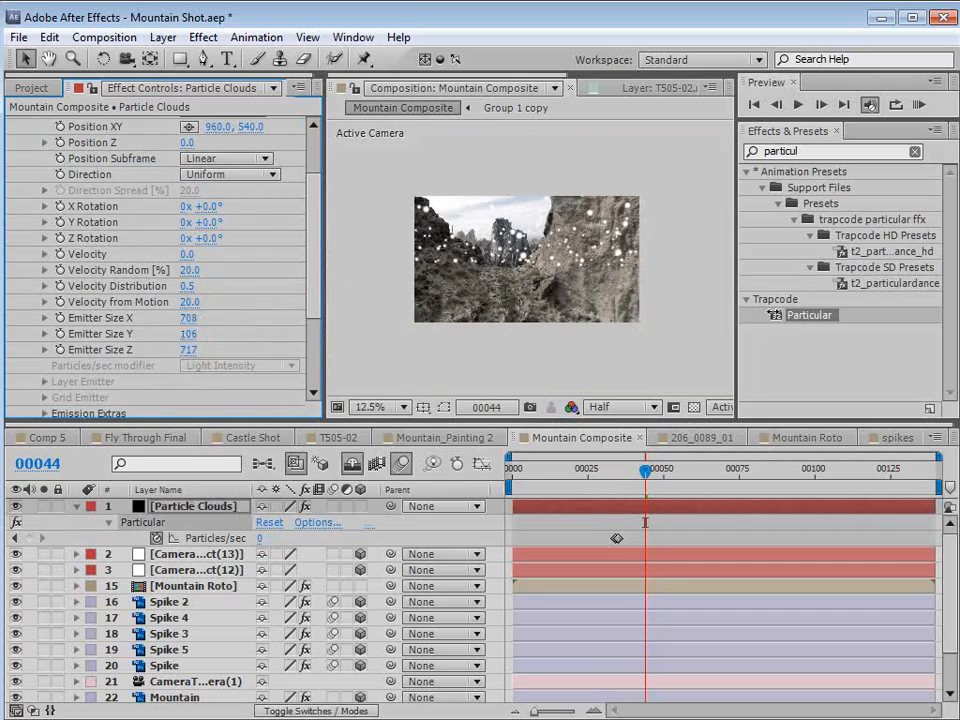
Check the particles at 25% on frame 59, and open the smoke_Element.psd footage for viewing.
key(period)
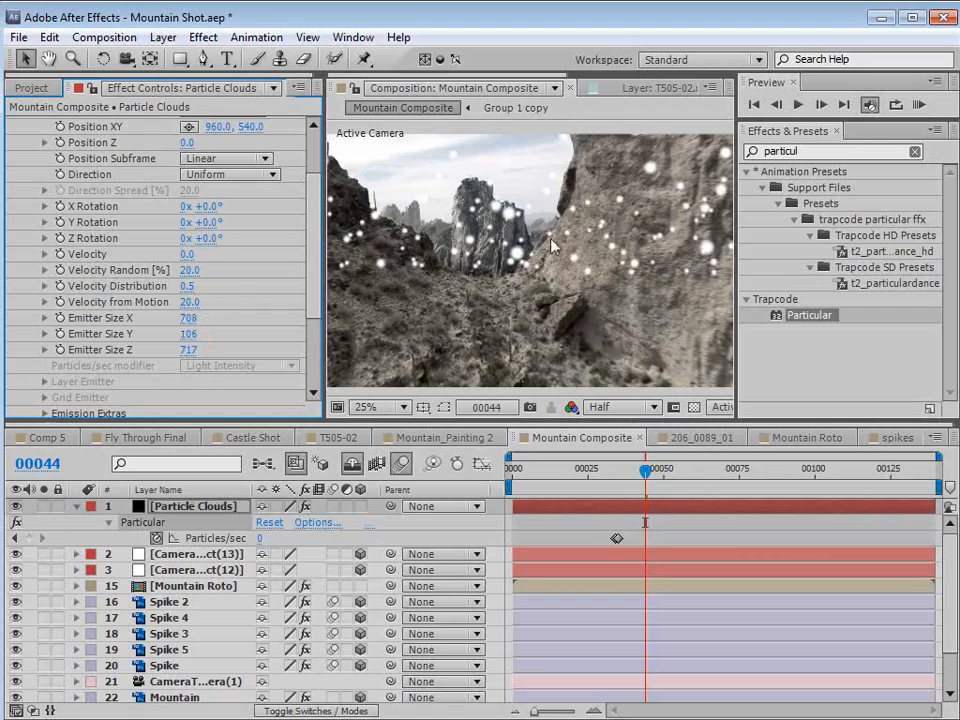
drag(645, 480, 690, 477)
click(30, 87)
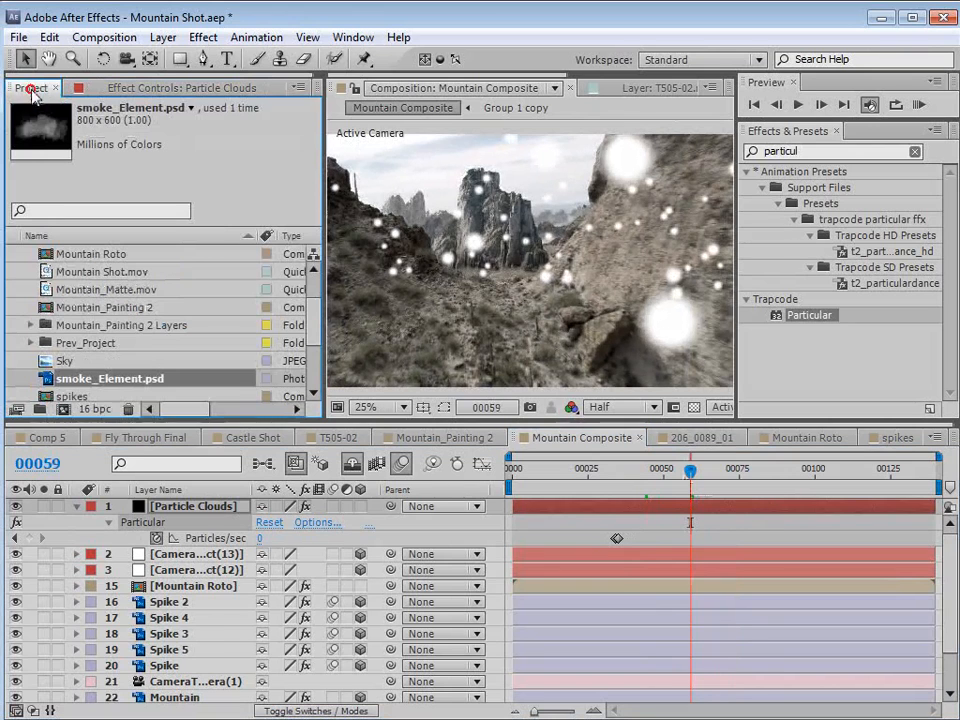
double_click(78, 380)
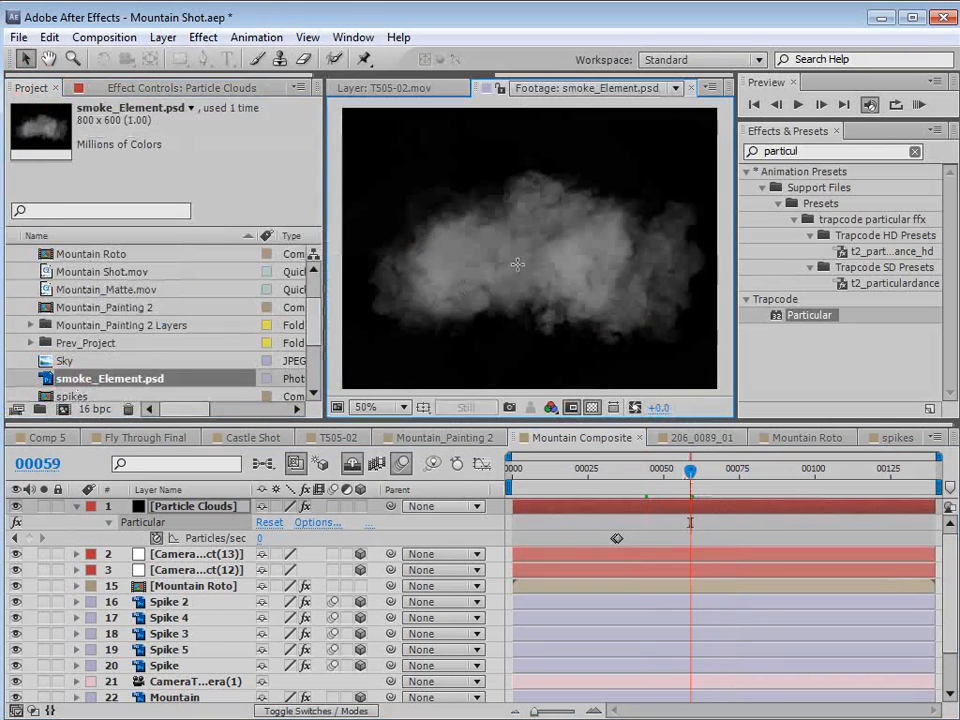
Create a new composition from smoke_Element.psd and move its time to frame 29.
drag(105, 381, 63, 409)
click(569, 478)
drag(571, 485, 603, 492)
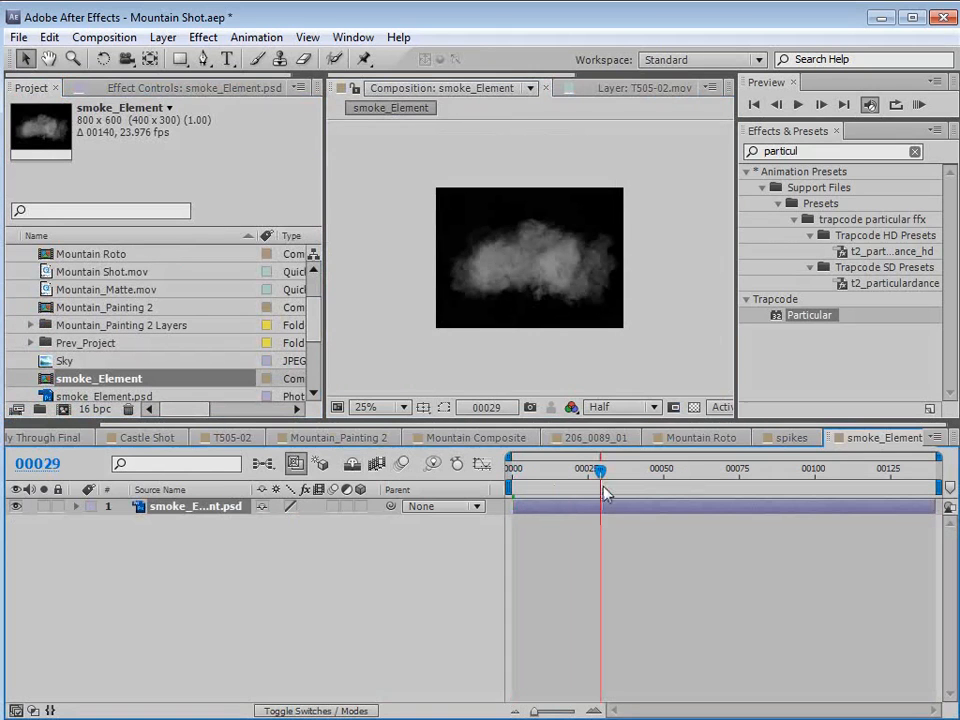
Add a white 800 x 600 px solid to the smoke_Element composition.
click(163, 37)
mouse_move(180, 58)
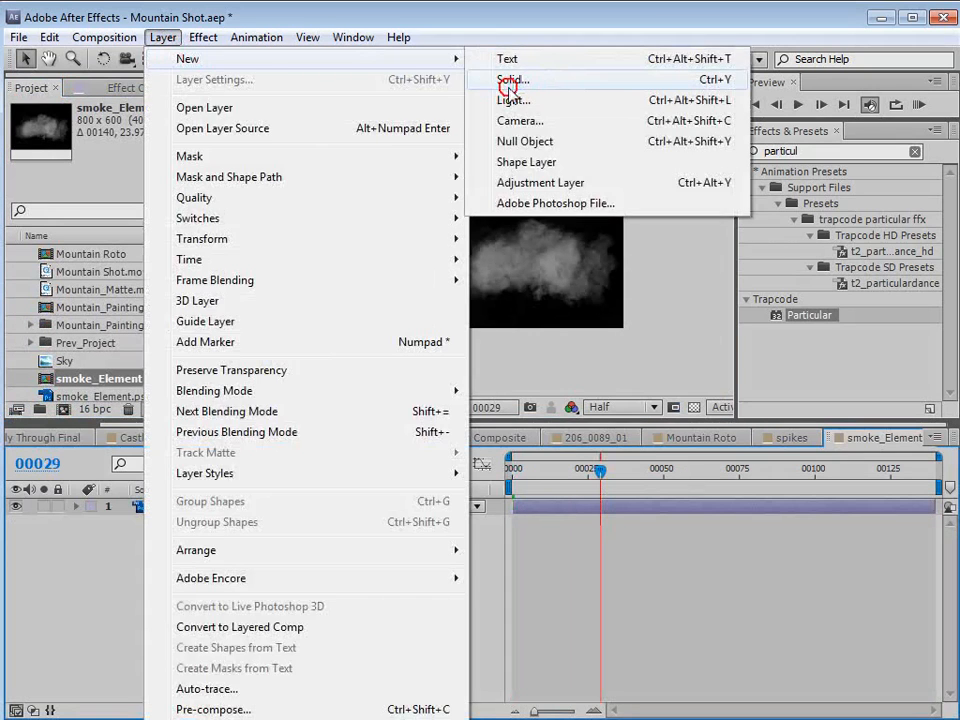
click(508, 79)
click(436, 467)
drag(392, 482, 254, 349)
click(643, 350)
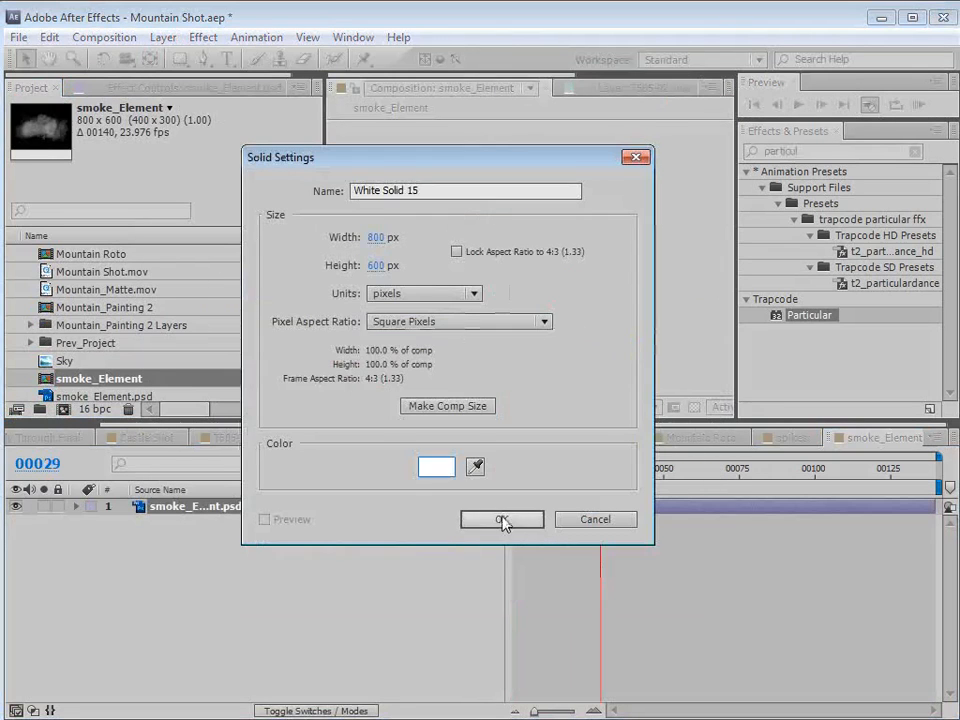
click(500, 519)
Place the white solid below the smoke image, set its track matte to Luma, and check the result against the transparency grid.
drag(171, 507, 169, 530)
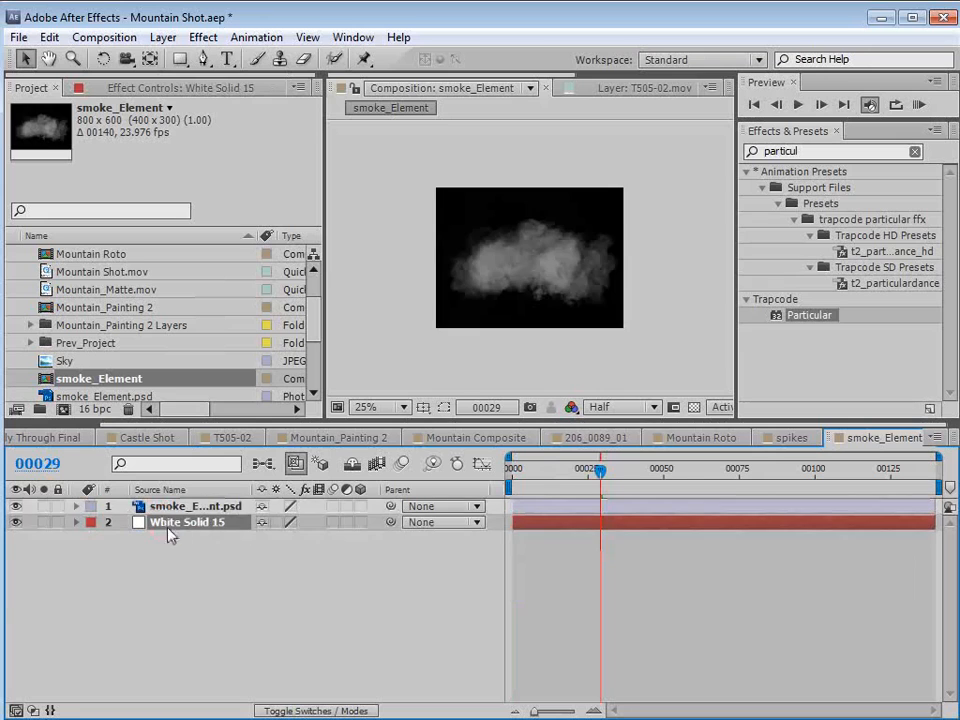
key(F4)
click(378, 522)
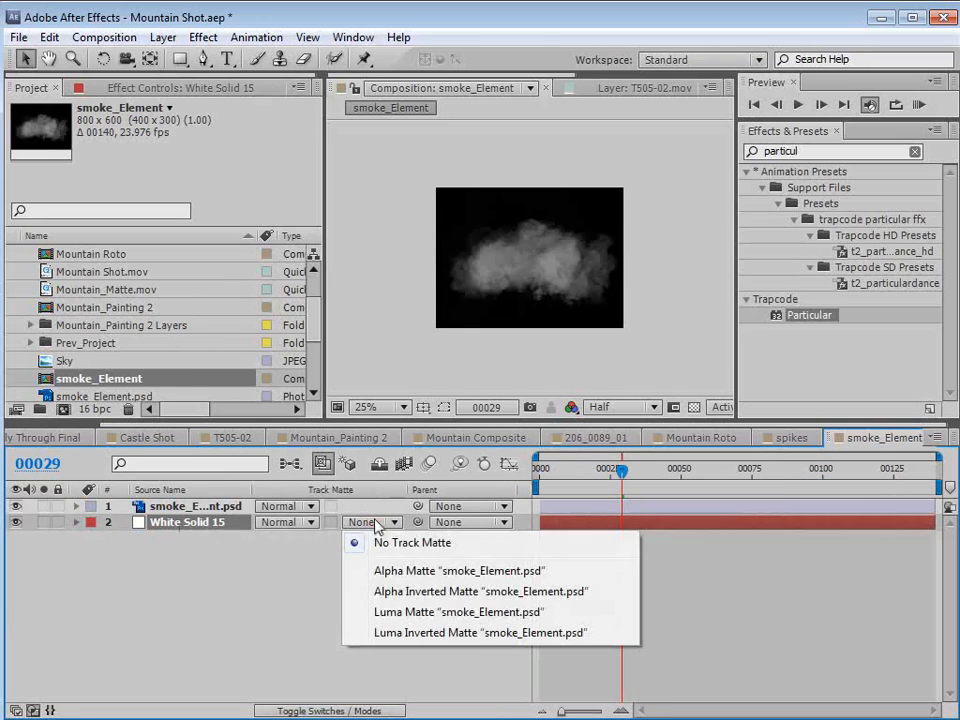
click(417, 620)
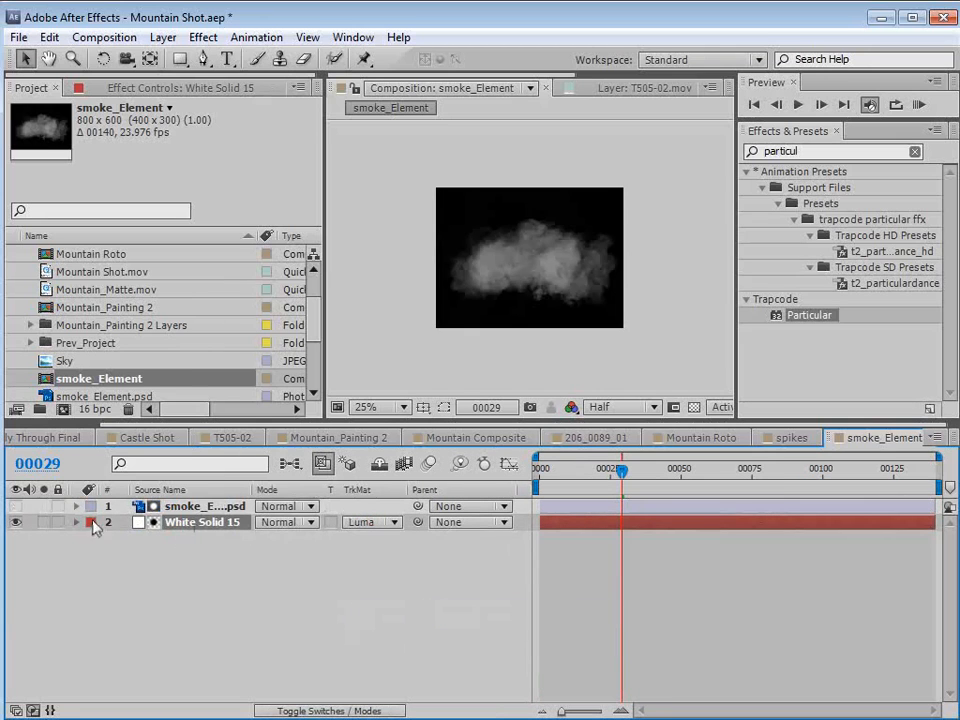
scroll(517, 330, up, 2)
click(690, 408)
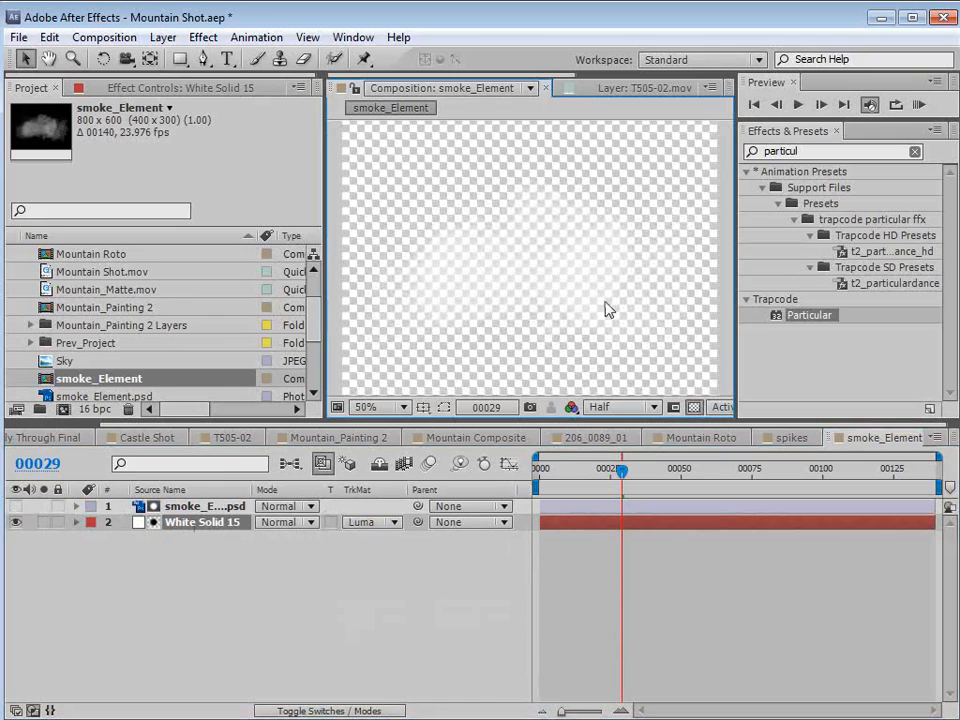
click(693, 408)
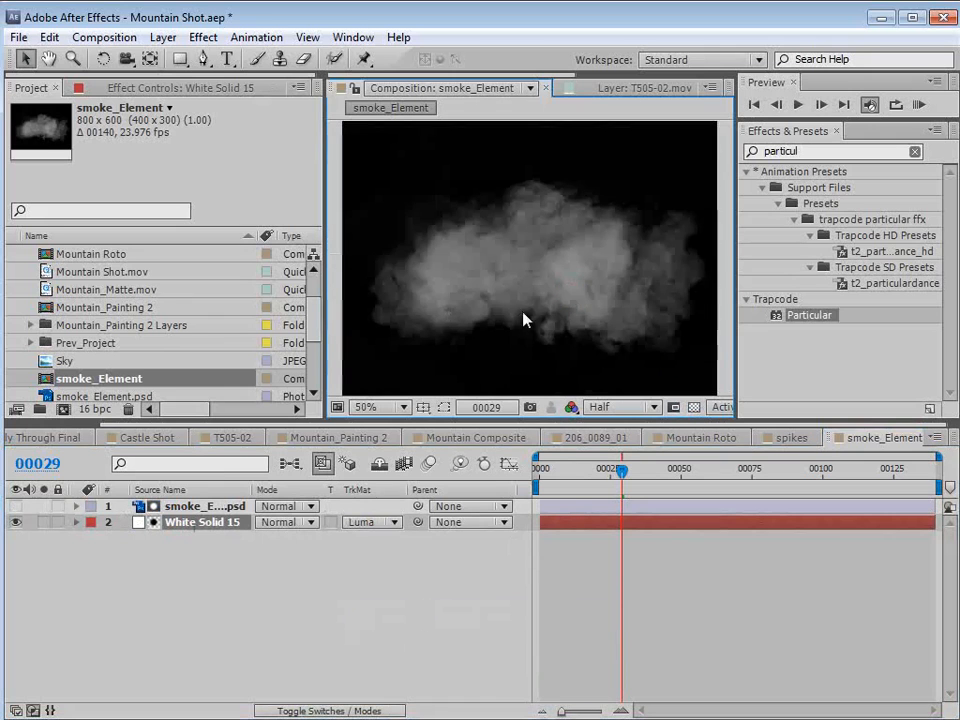
Add the smoke_Element composition as the top layer of Mountain Composite and hide it.
click(474, 438)
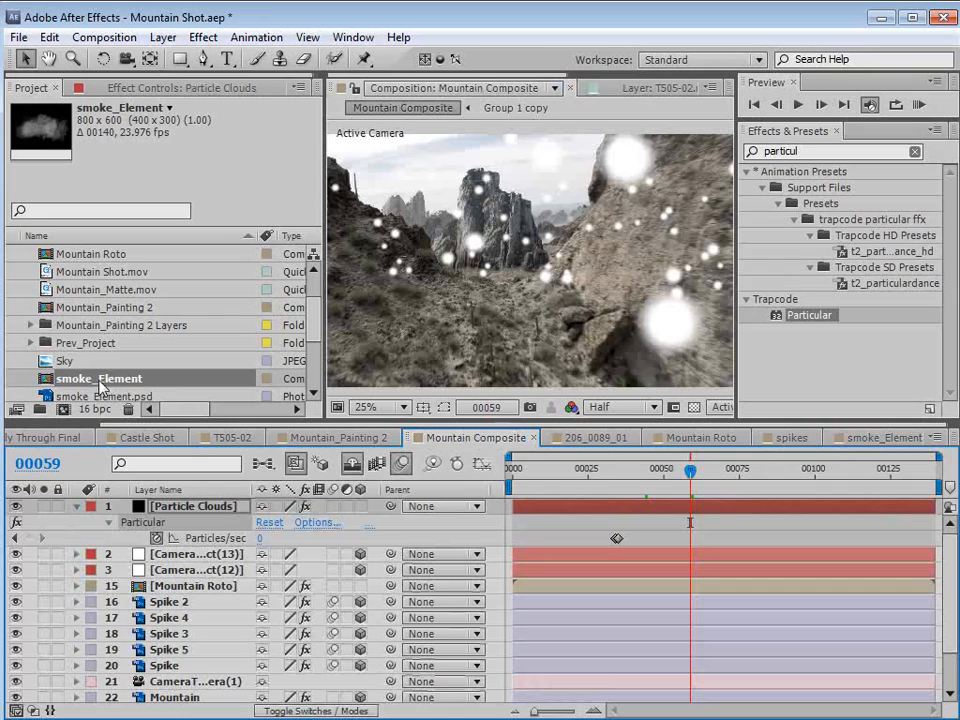
drag(100, 385, 188, 508)
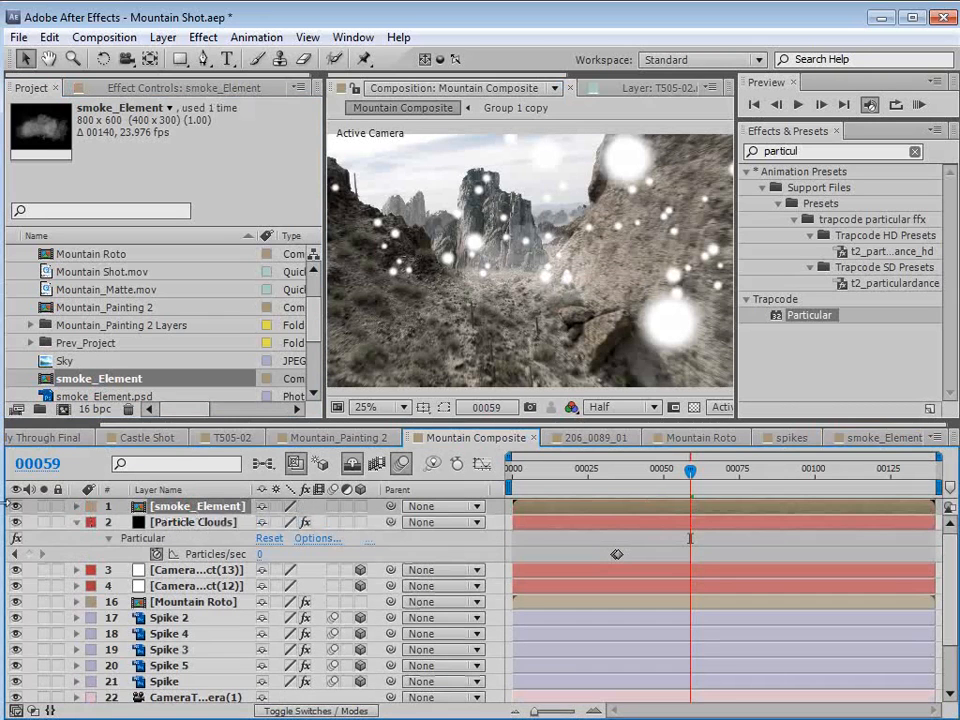
click(14, 506)
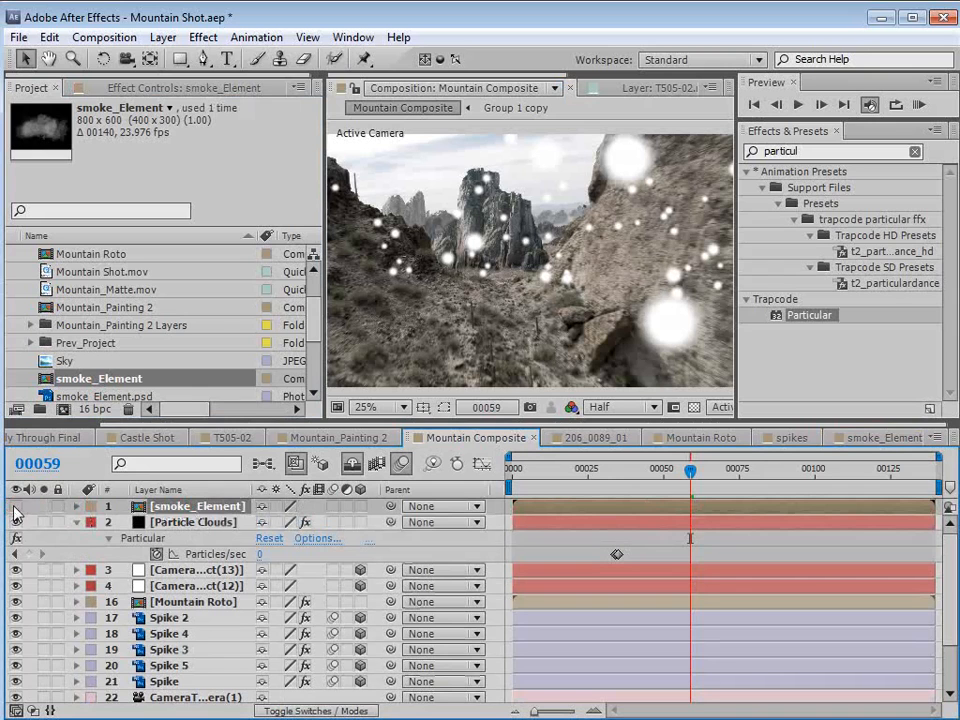
Set the particle type of Particular on the Particle Clouds layer to Sprite.
click(195, 522)
click(180, 88)
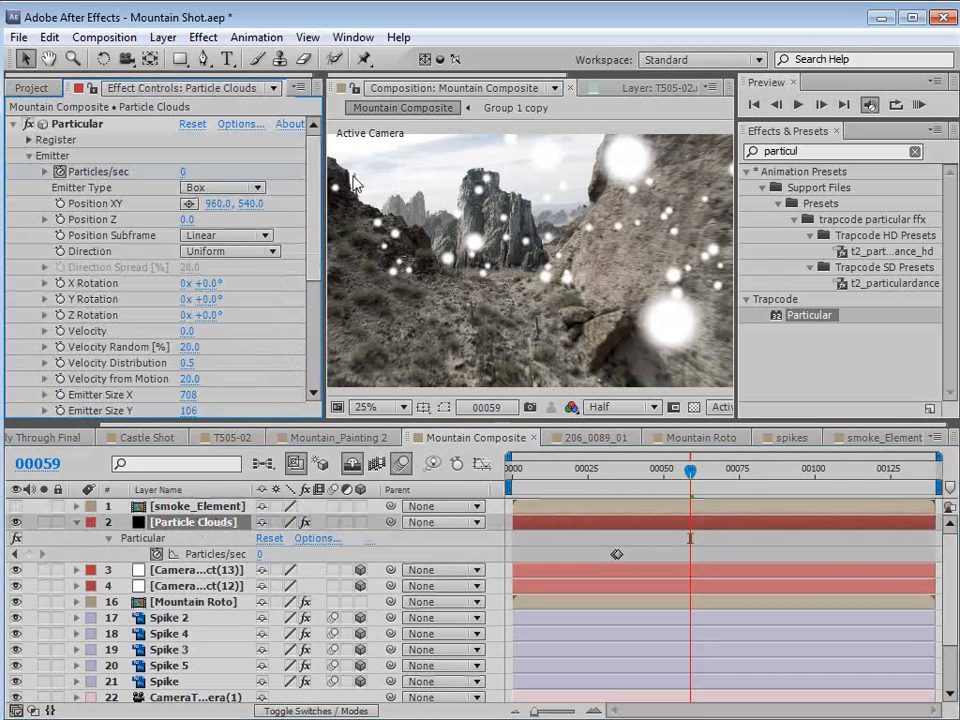
drag(311, 177, 305, 295)
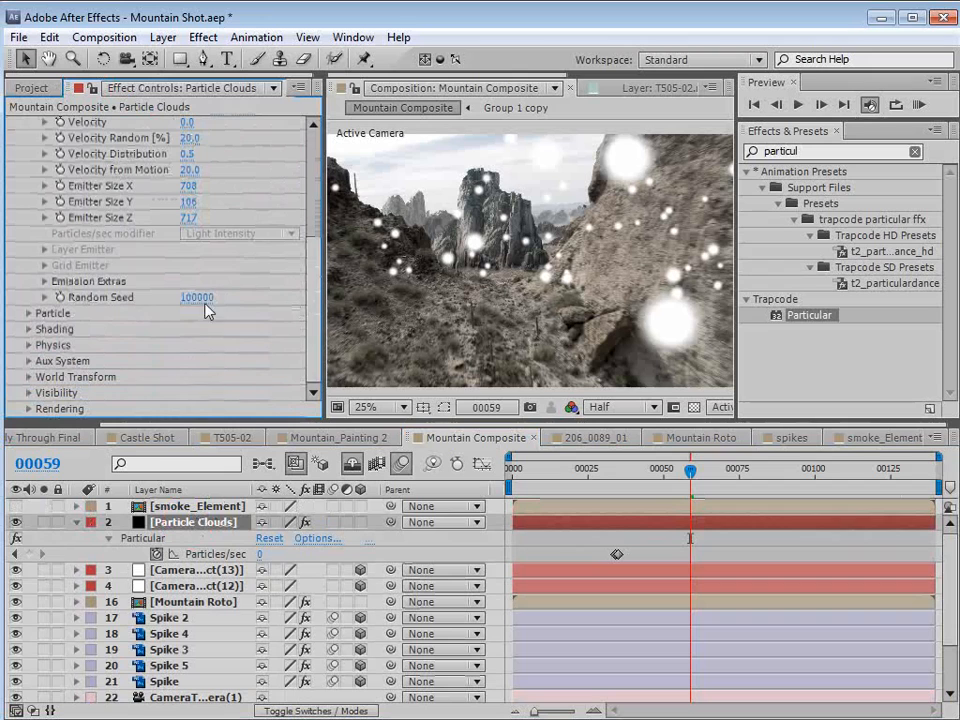
click(29, 313)
click(232, 172)
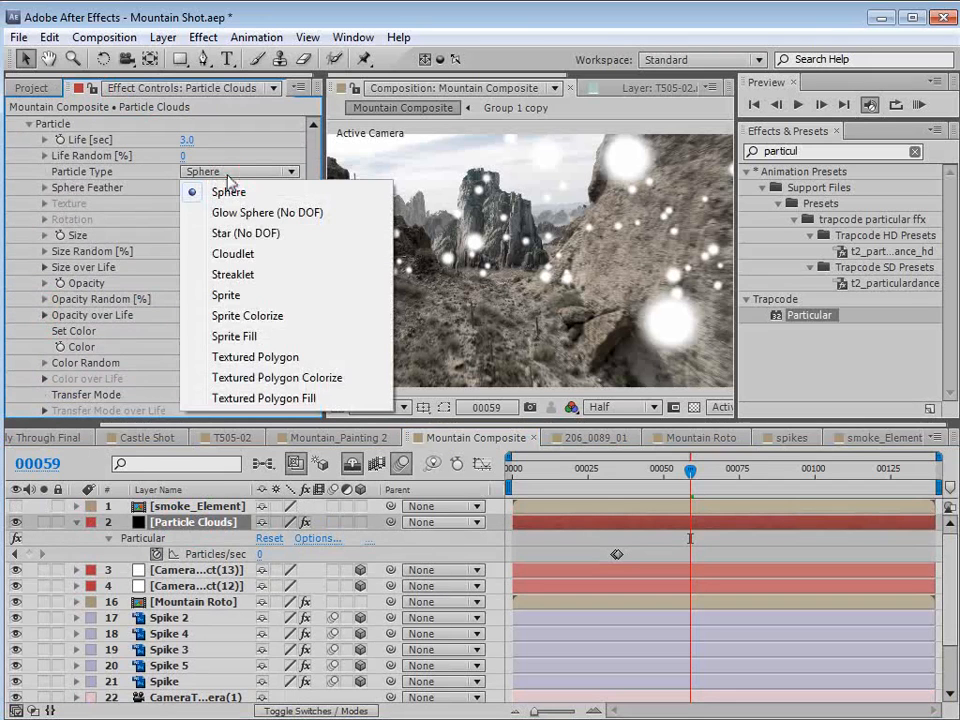
click(253, 296)
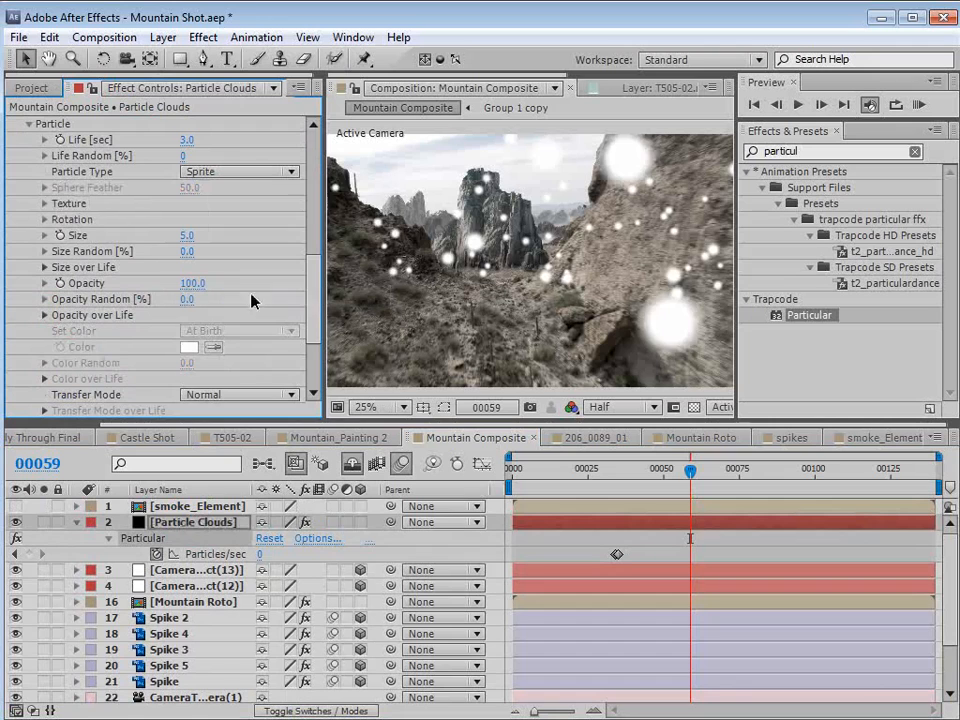
Use the smoke_Element layer as the sprite texture, accepting the large layer size.
click(44, 204)
click(236, 220)
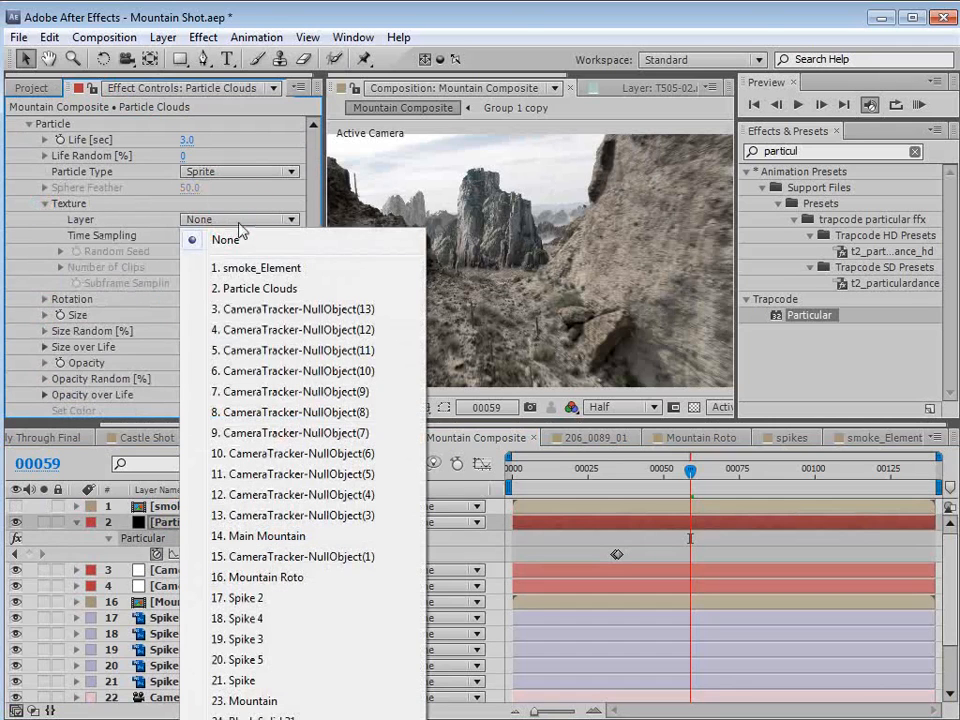
click(292, 270)
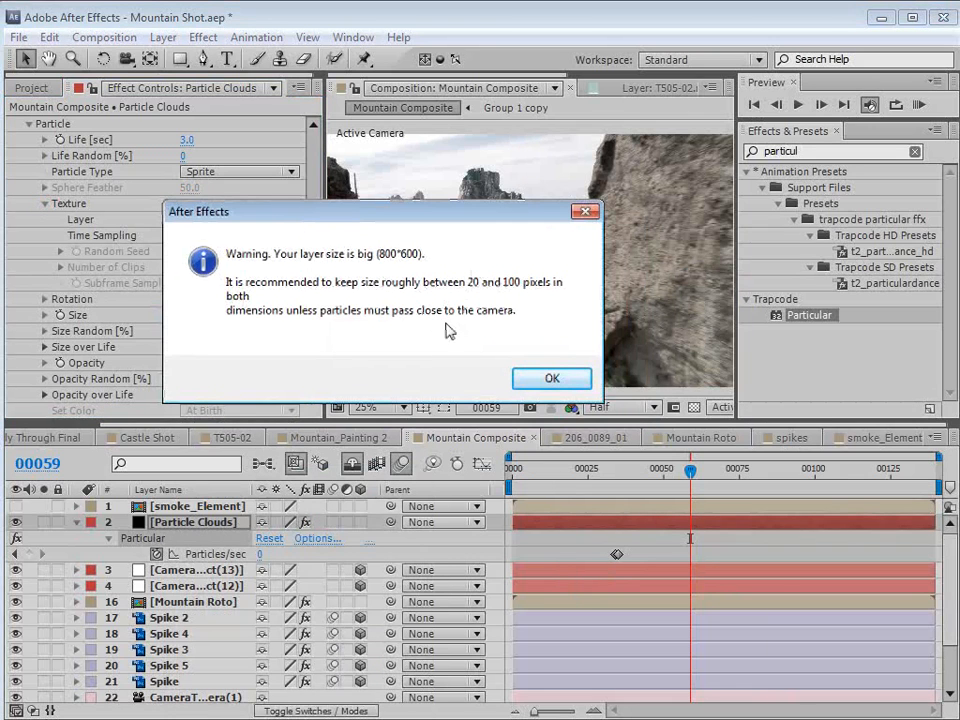
click(549, 379)
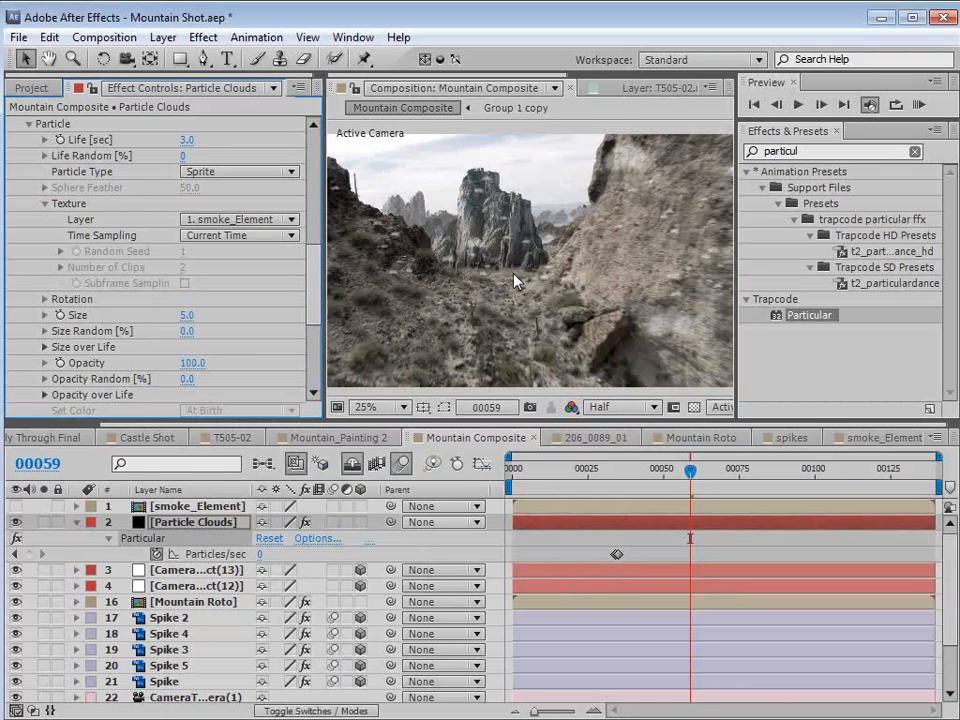
Inspect the cloud image in the smoke_Element composition in an enlarged viewer.
click(870, 440)
scroll(501, 316, up, 1)
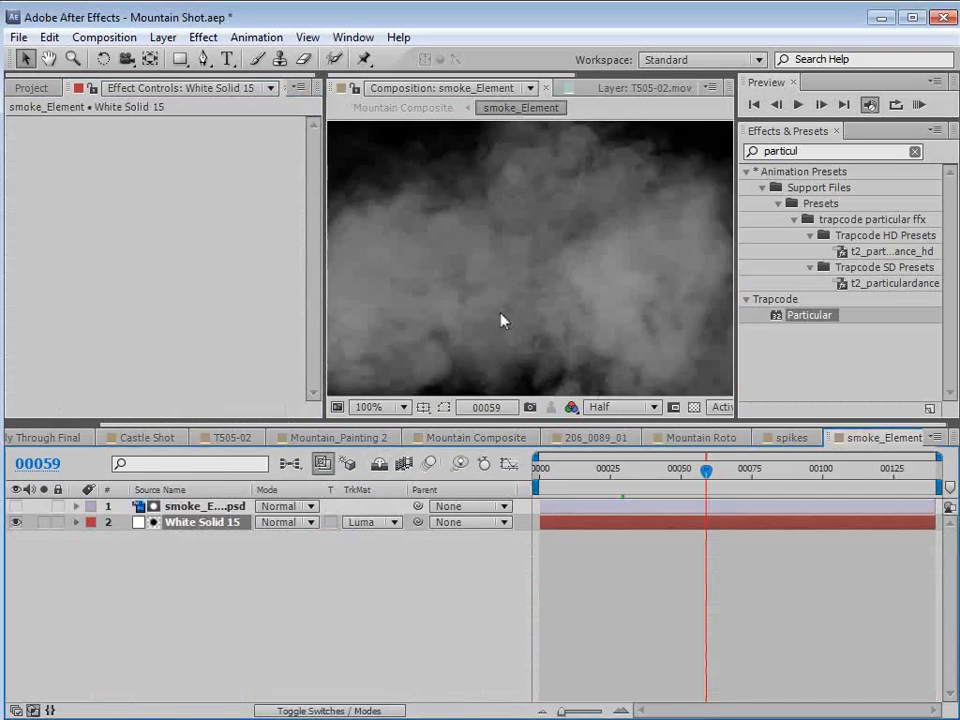
key(grave)
scroll(501, 317, down, 1)
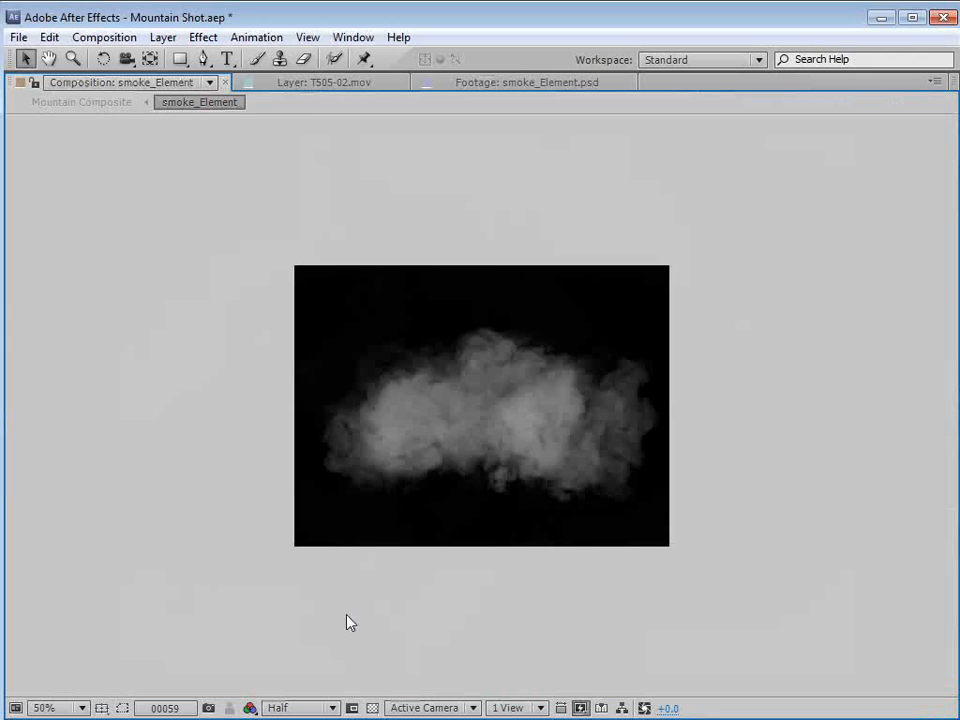
key(grave)
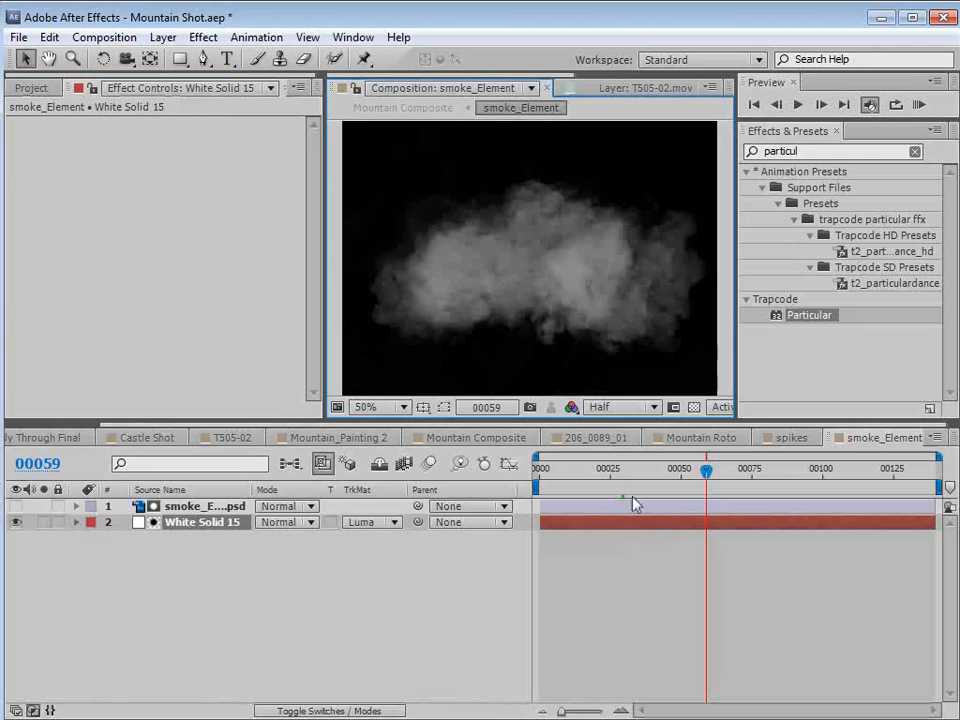
In Mountain Composite, set Particular's particle size to 55 and size random to 22%.
click(458, 436)
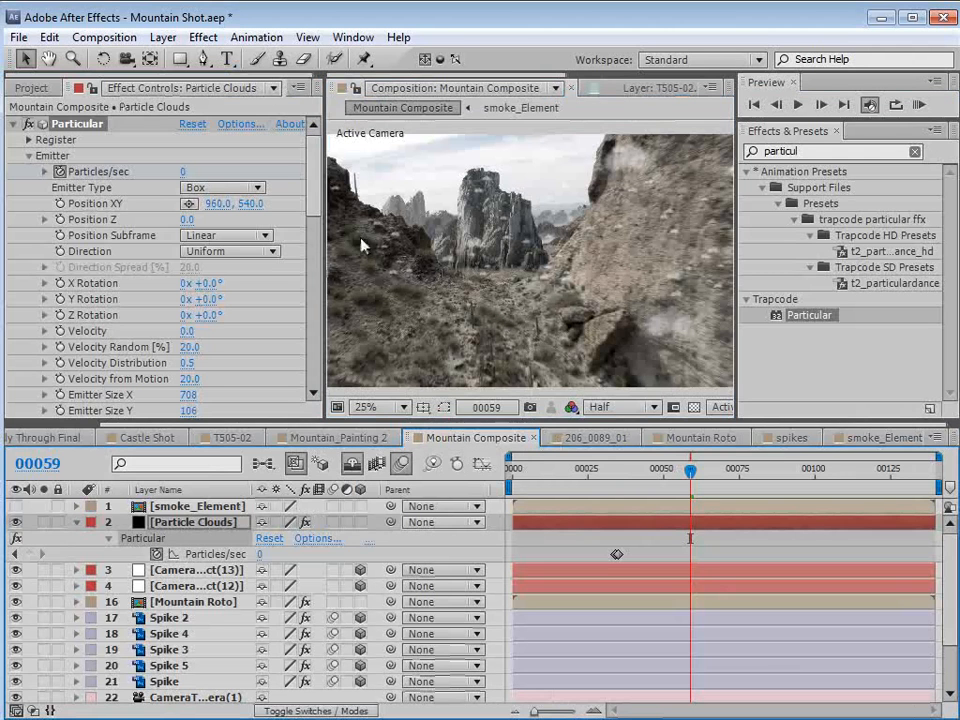
drag(314, 180, 316, 218)
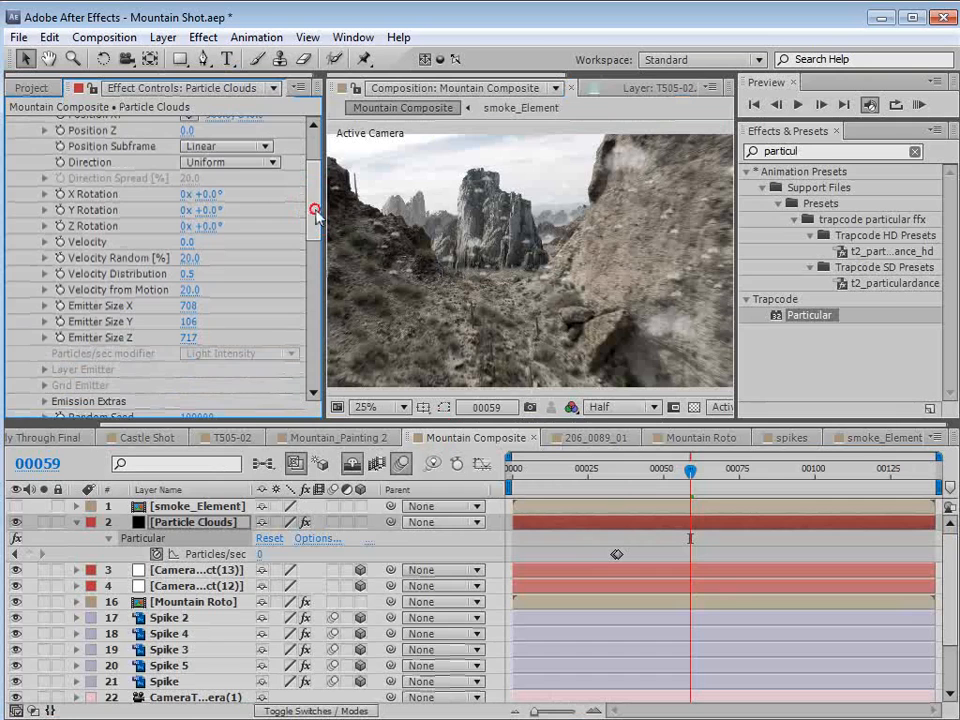
drag(316, 212, 309, 290)
drag(189, 350, 206, 368)
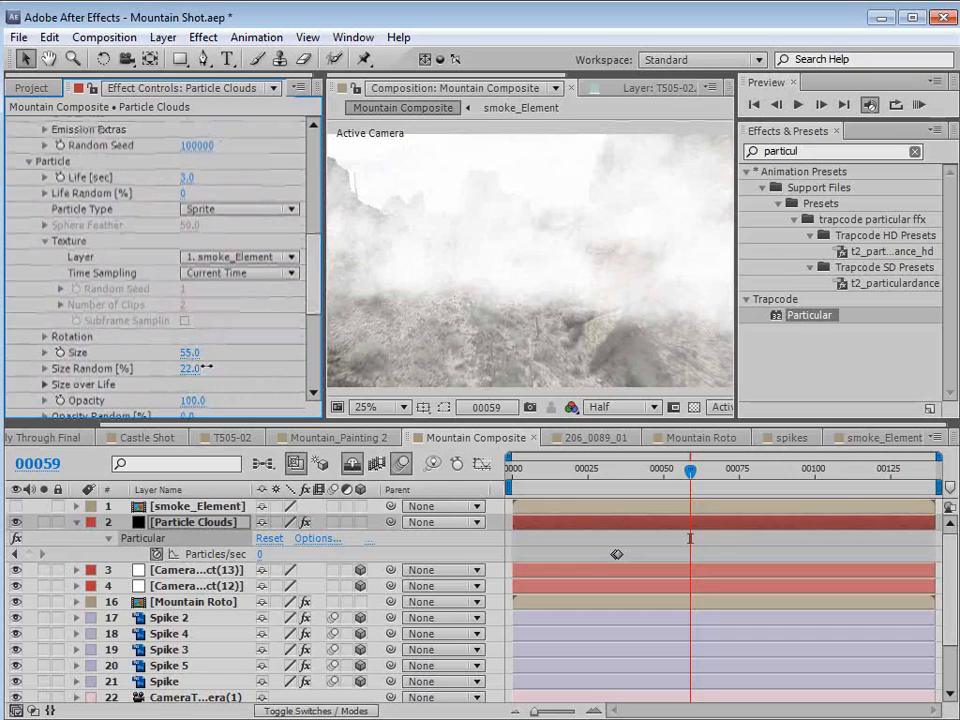
Lower the particle opacity to 67 and check the clouds on frames 83 and 52.
drag(318, 258, 315, 290)
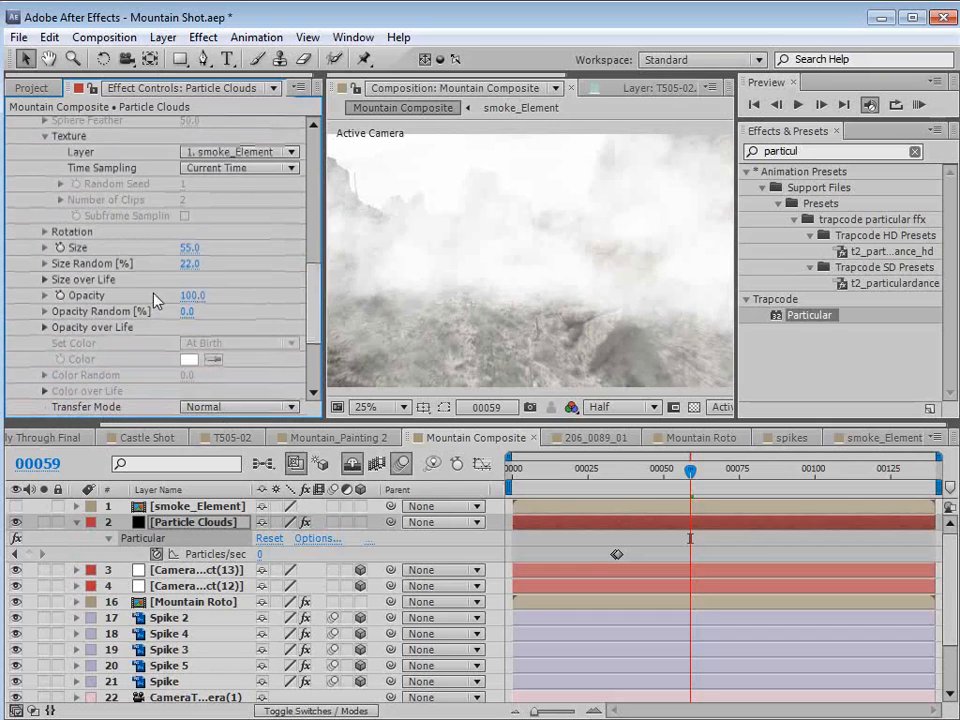
drag(186, 296, 132, 296)
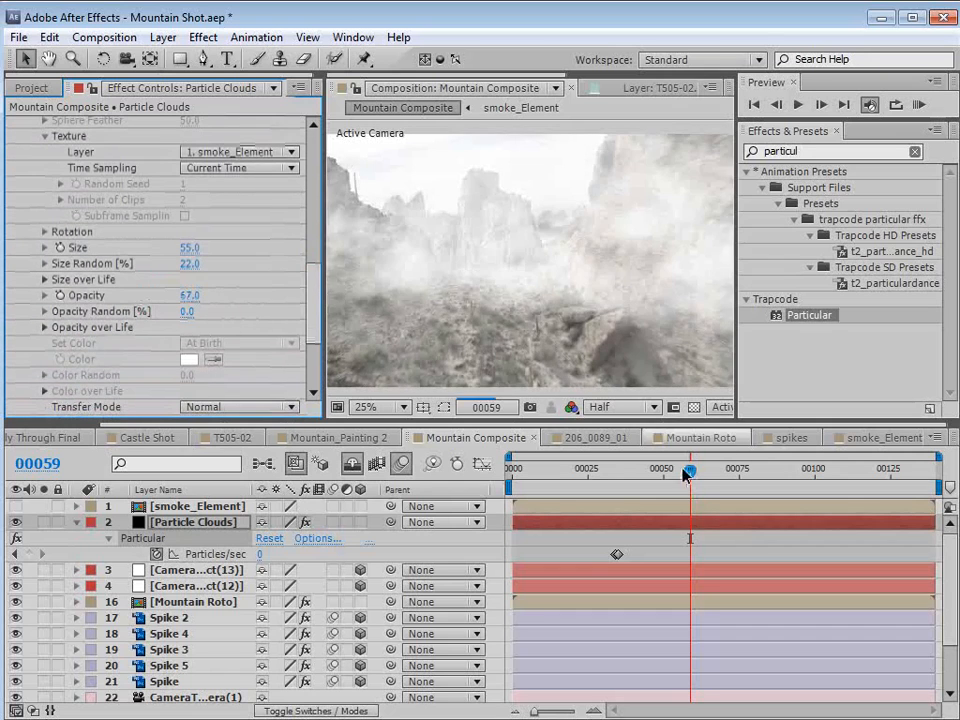
key(Page_Down)
drag(710, 480, 771, 493)
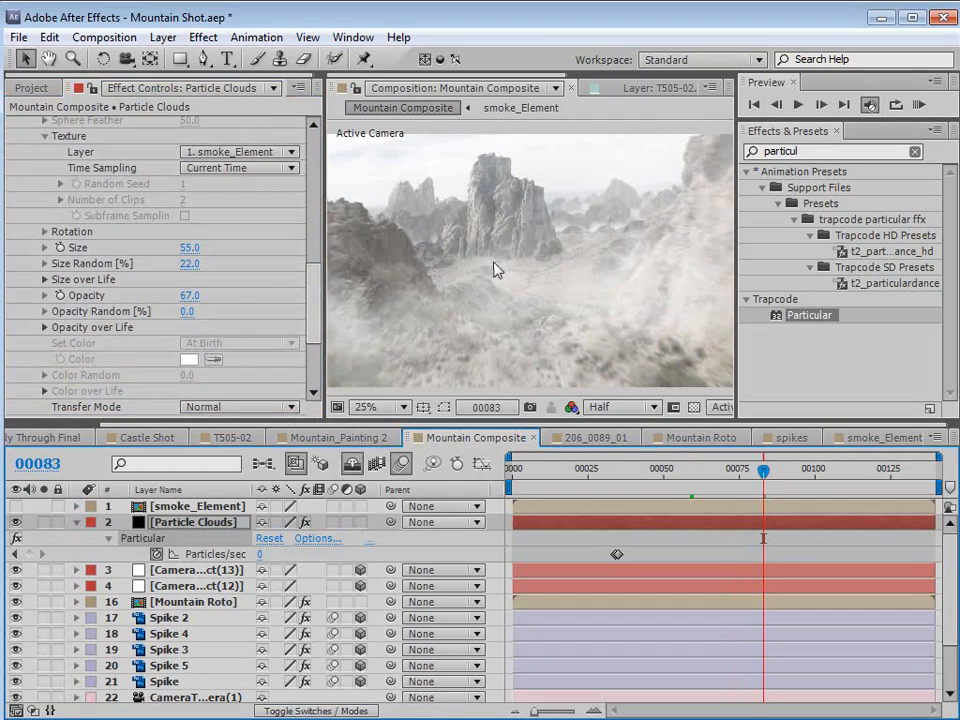
drag(764, 487, 669, 487)
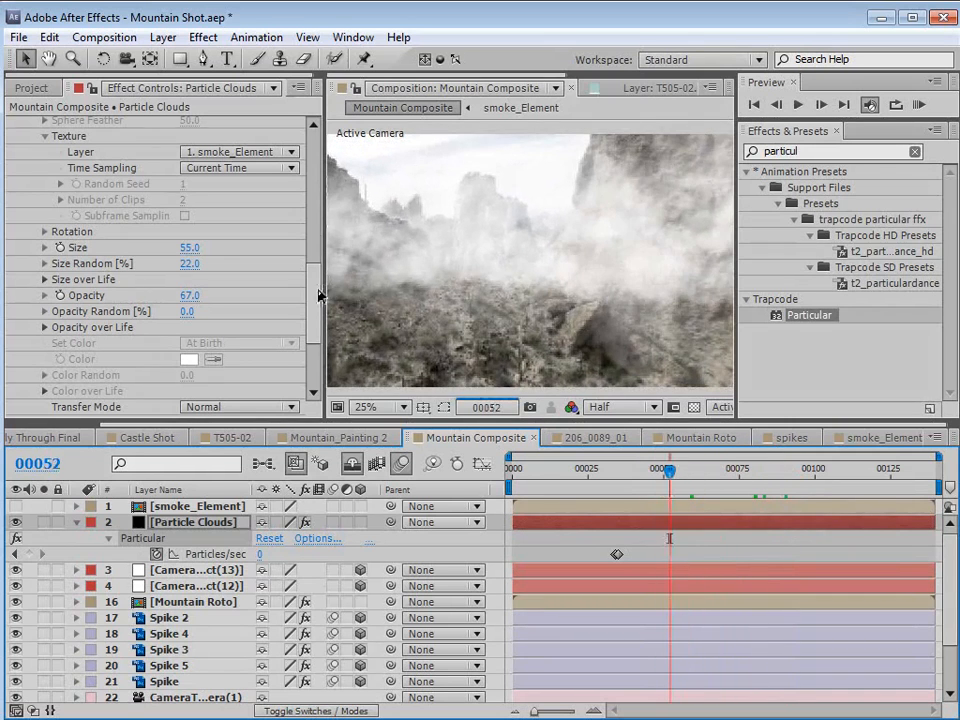
Return to the emitter position settings of Particular on the Particle Clouds layer.
drag(318, 295, 318, 186)
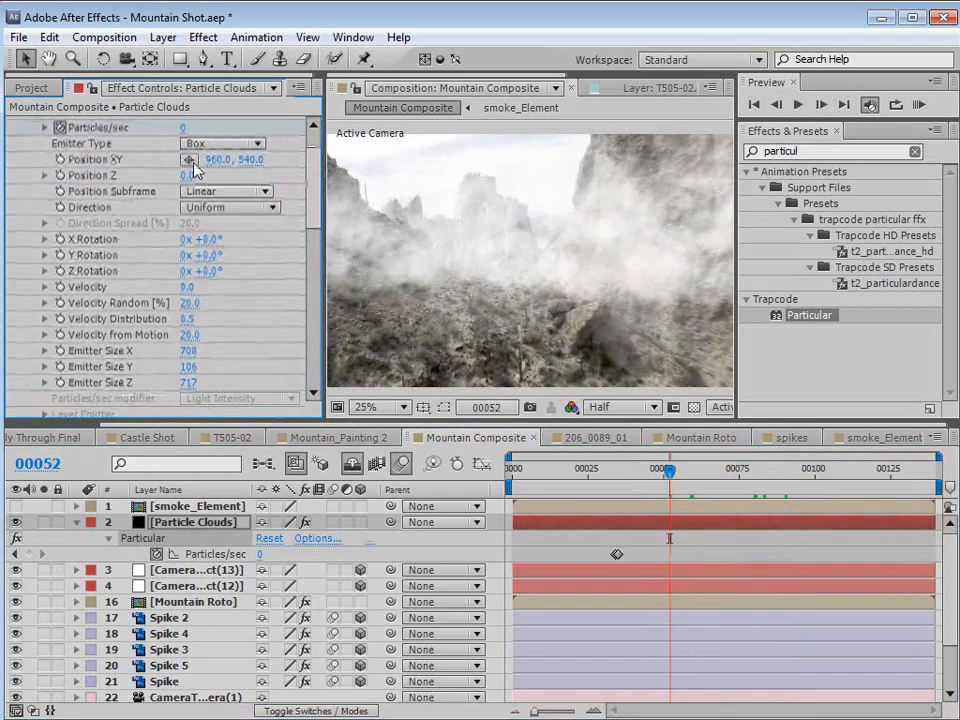
Lower the Particle Clouds emitter to a Y position of 617 and deepen its Emitter Size Z to 1003.
drag(249, 160, 313, 162)
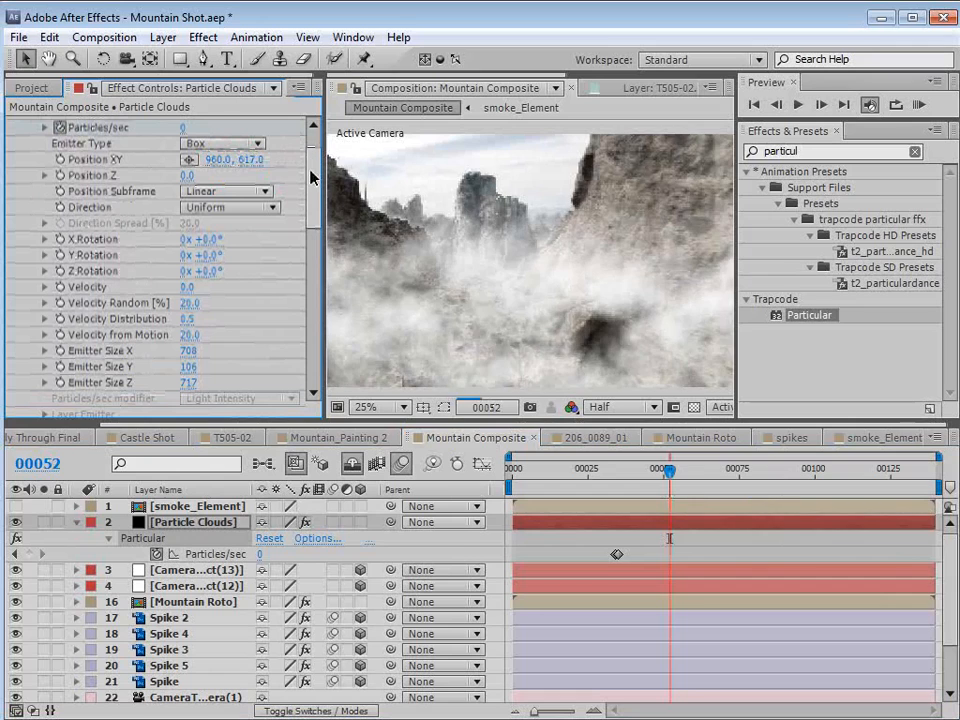
drag(670, 469, 651, 477)
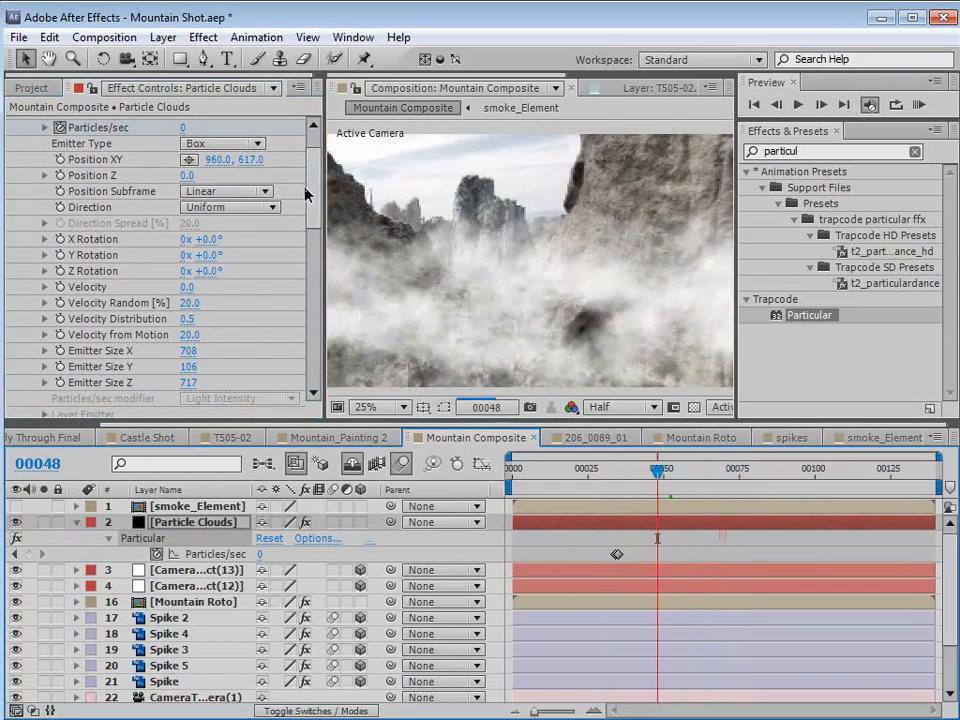
drag(311, 190, 313, 218)
drag(189, 311, 453, 286)
key(space)
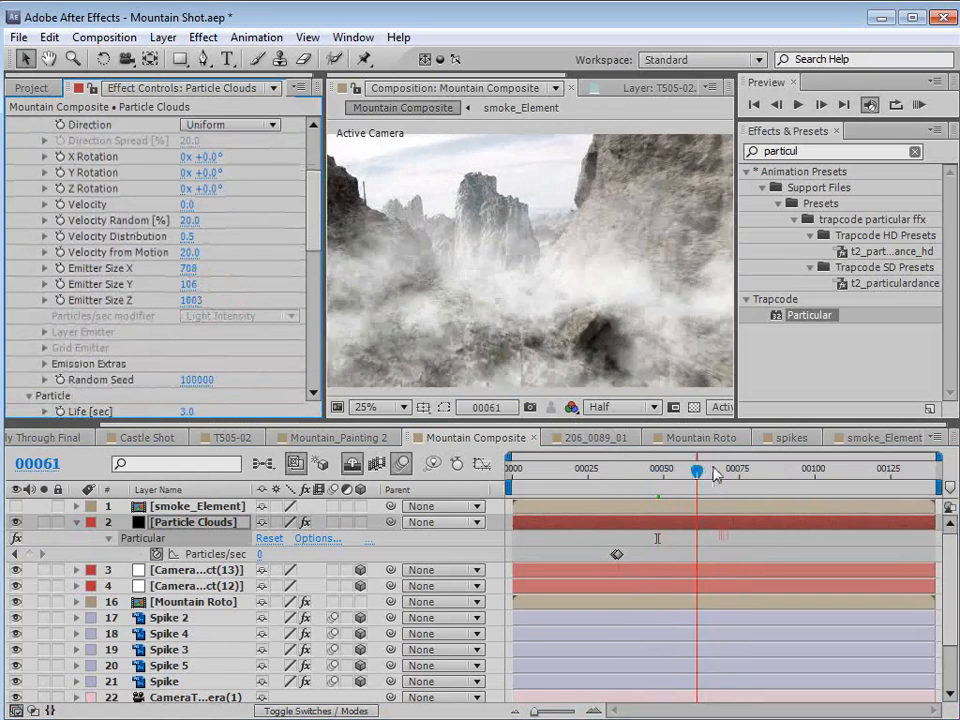
drag(777, 470, 662, 478)
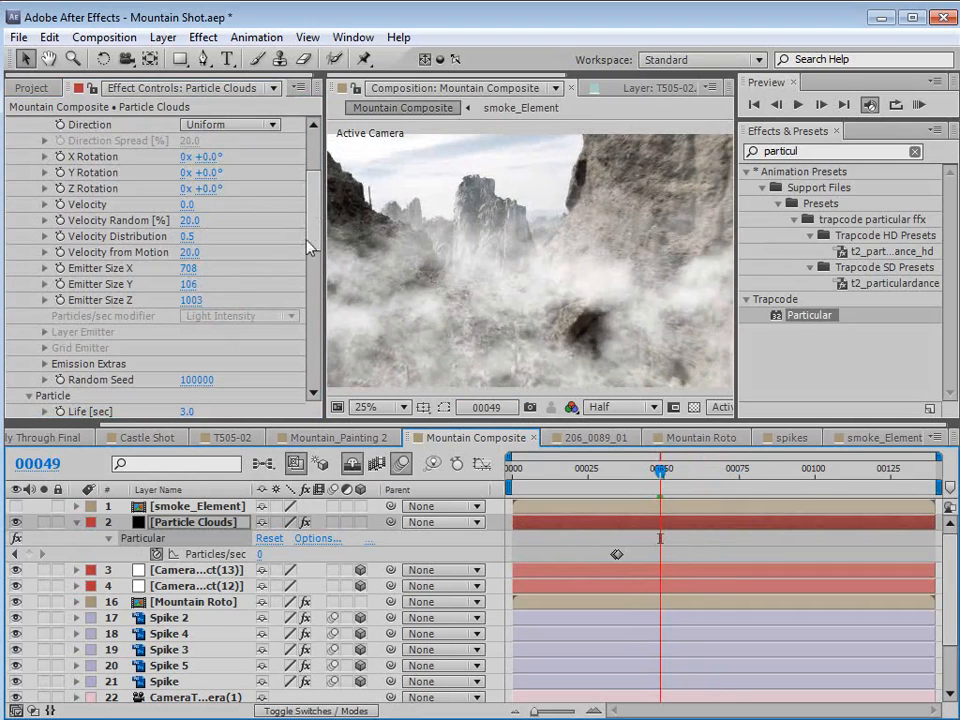
Try a flatter cloud layer by reducing the emitter's Size Y to 58.
drag(131, 284, 131, 300)
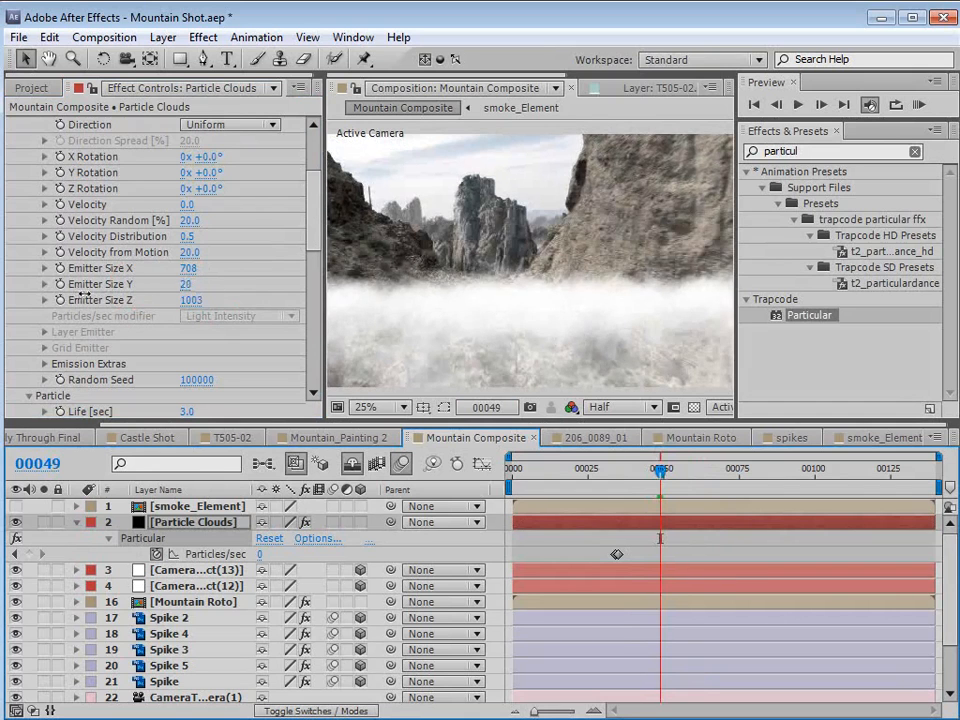
mouse_move(662, 470)
mouse_down()
mouse_move(727, 471)
mouse_move(665, 477)
mouse_move(677, 470)
mouse_up()
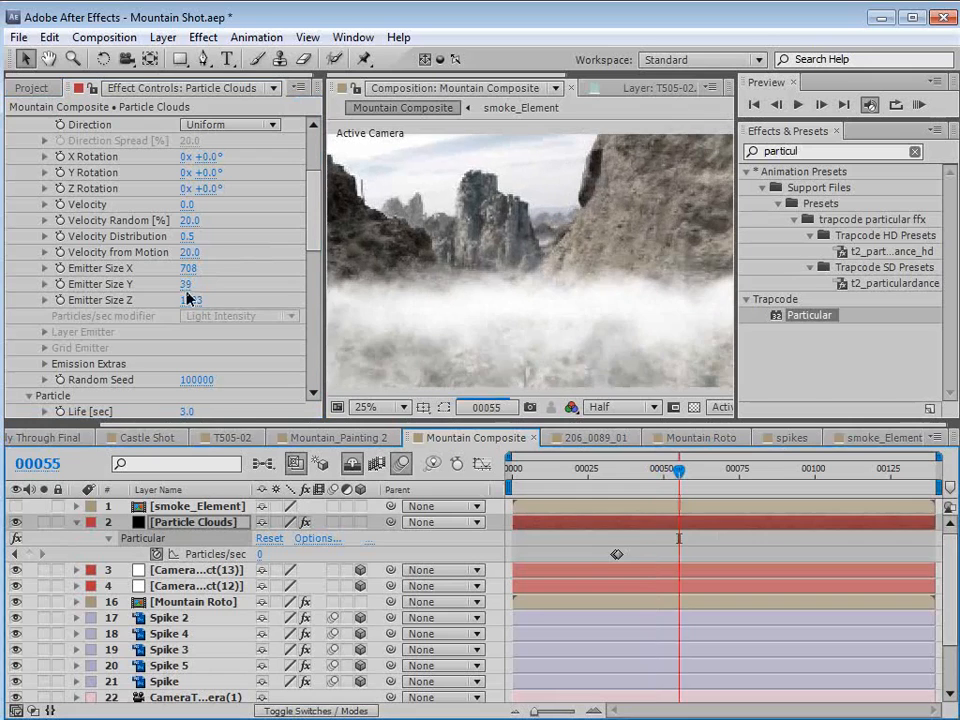
drag(187, 284, 195, 283)
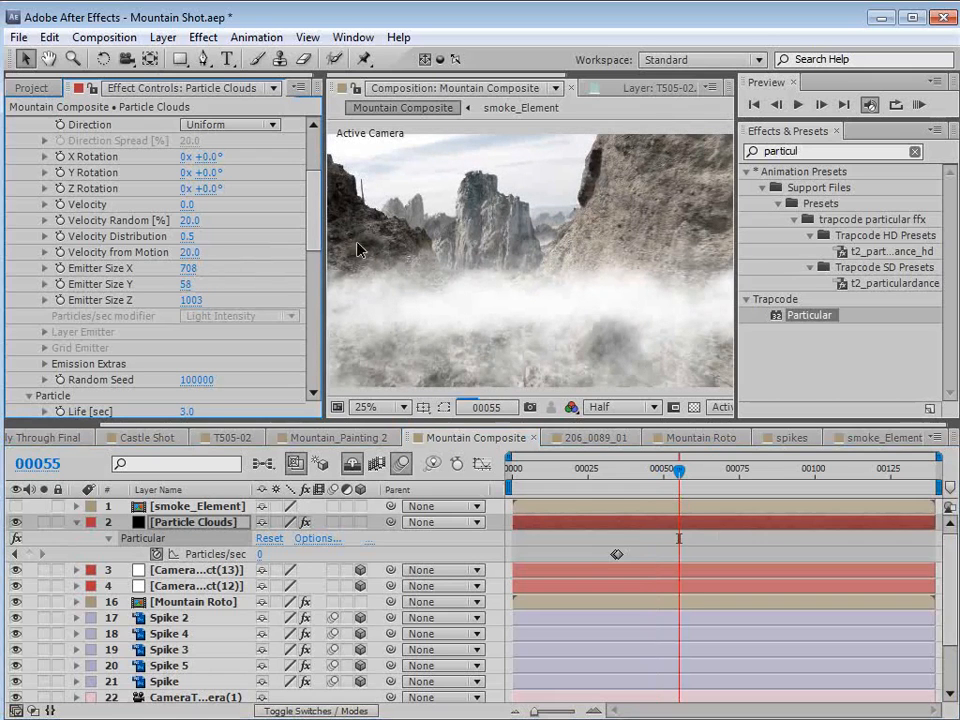
Tilt the whole particle field by setting the World Transform X Rotation of Particle Clouds to 6°.
drag(311, 205, 305, 366)
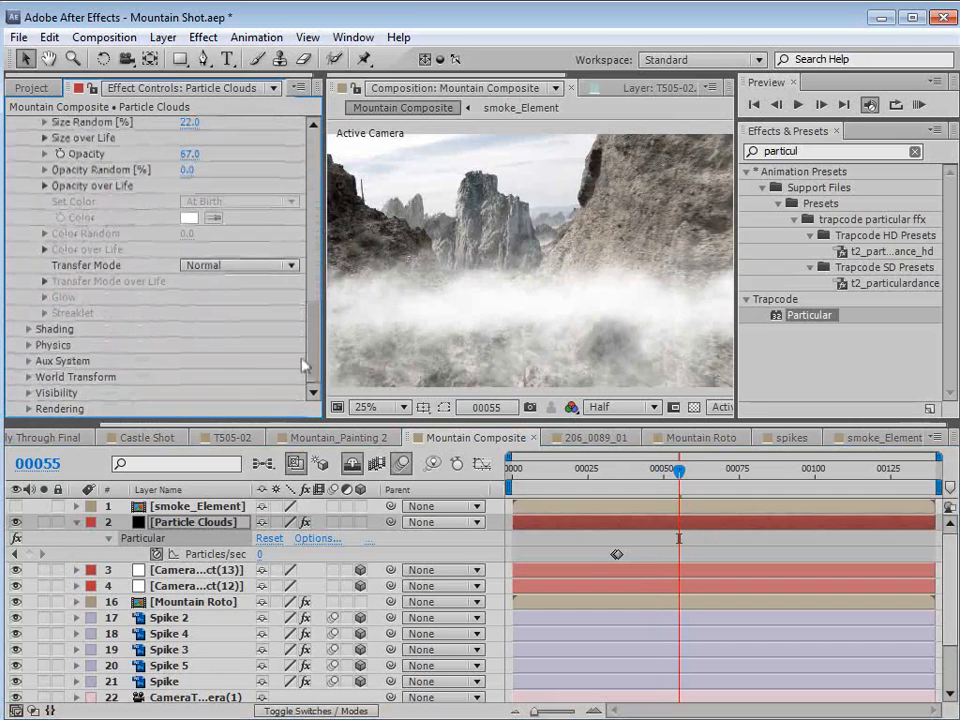
click(29, 377)
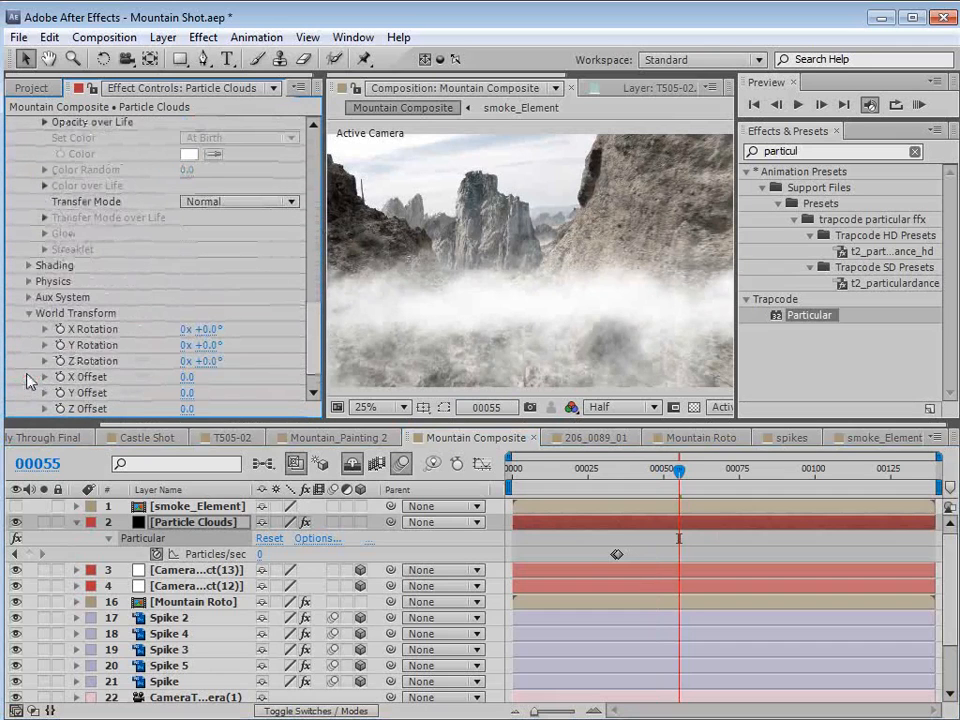
drag(215, 347, 250, 355)
mouse_move(679, 472)
mouse_down()
mouse_move(722, 476)
mouse_move(676, 490)
mouse_up()
Make the clouds taller by setting Emitter Size Y to 128, and check the result at other frames.
drag(313, 306, 313, 193)
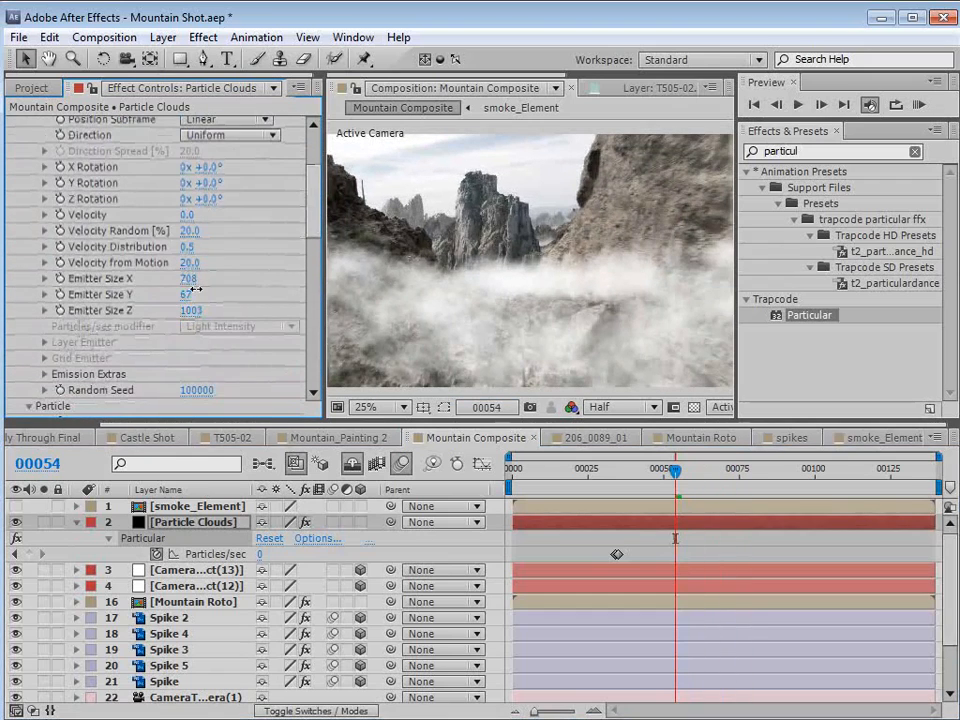
drag(195, 289, 240, 280)
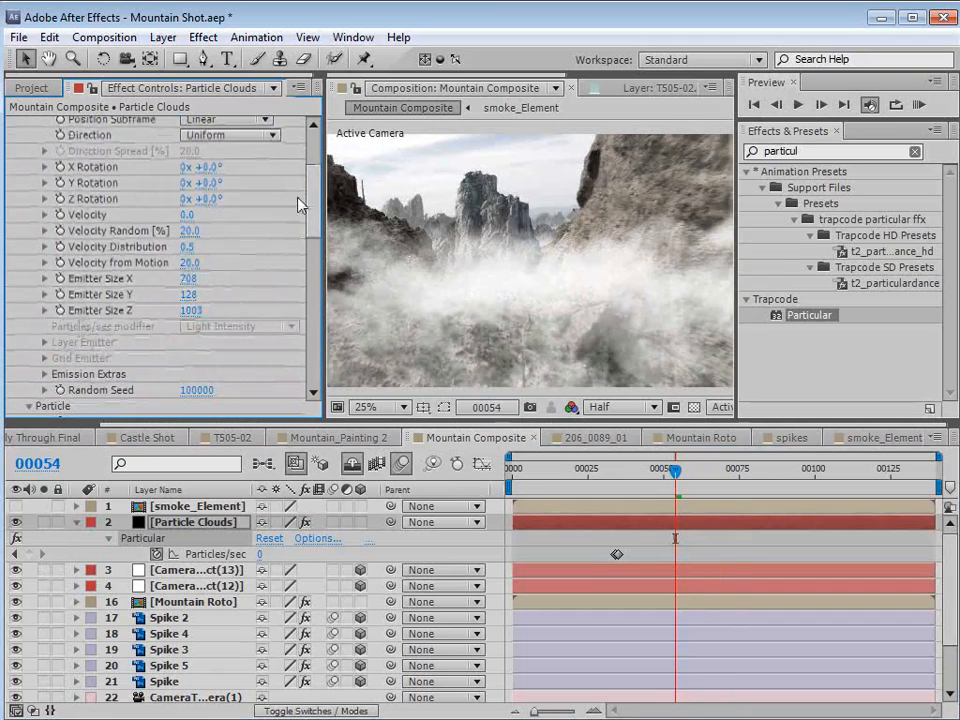
drag(695, 476, 655, 480)
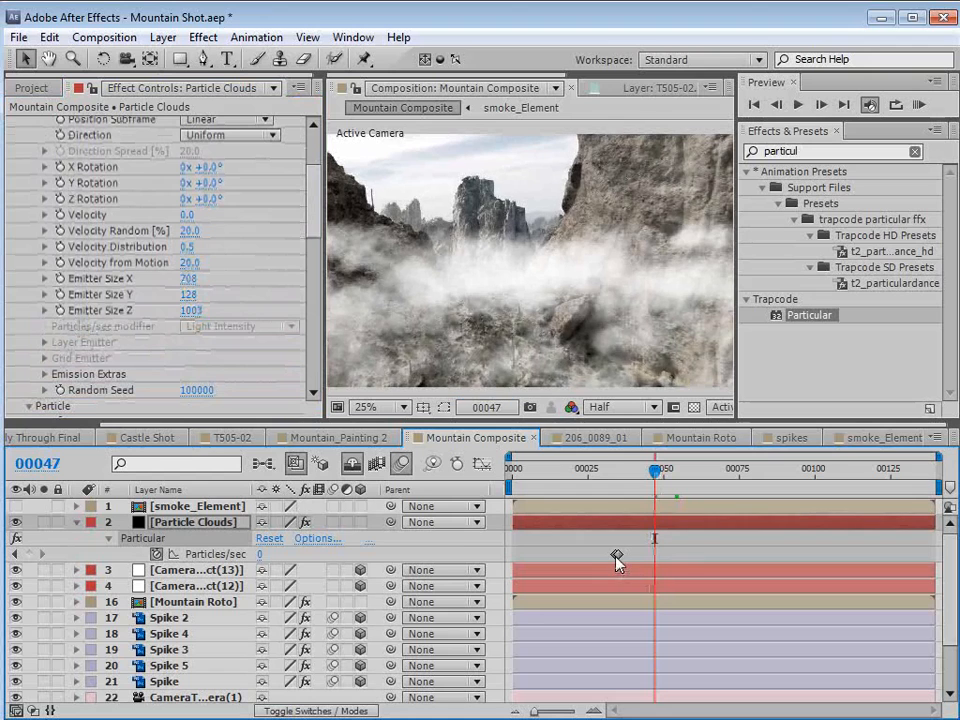
Set the nonzero Particles/sec keyframe of Particle Clouds to 150 and check the denser clouds around frame 45.
key(equal)
click(580, 555)
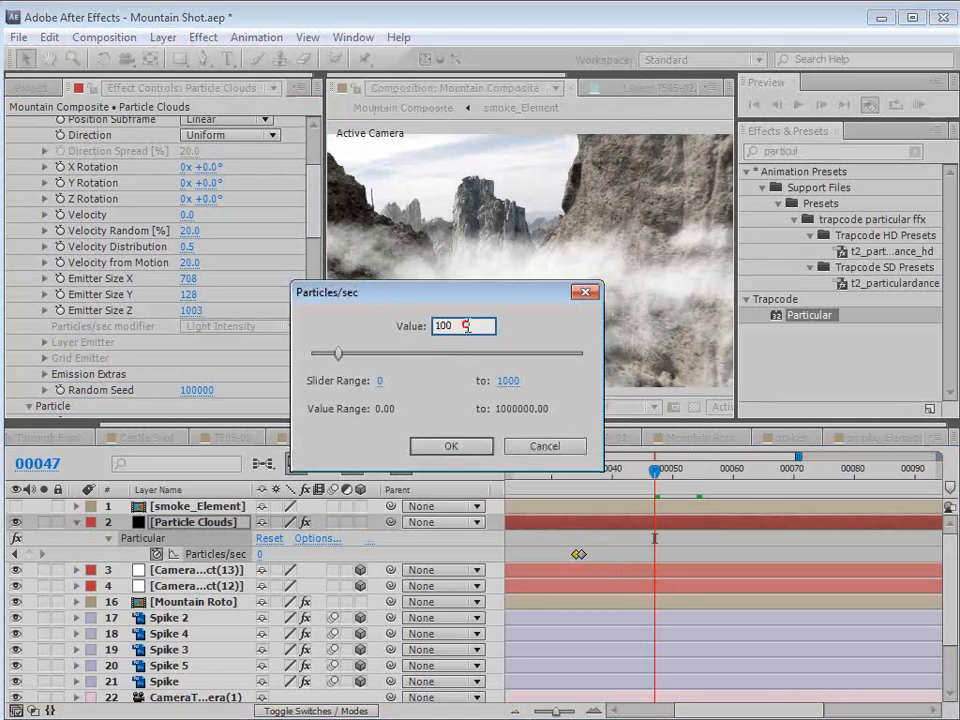
text(150)
key(Return)
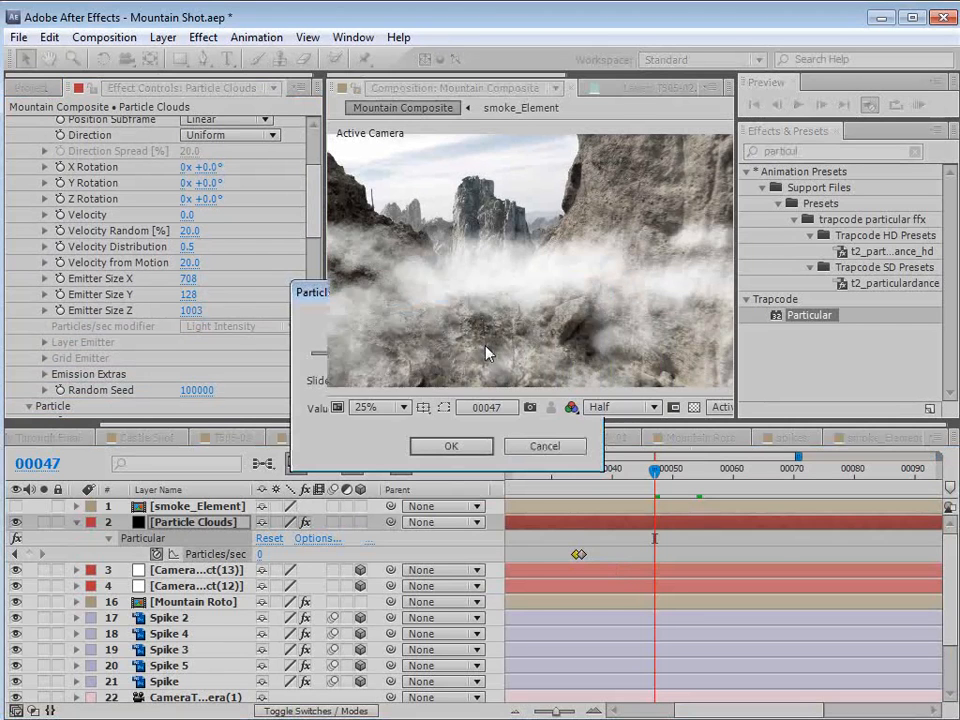
drag(655, 470, 630, 485)
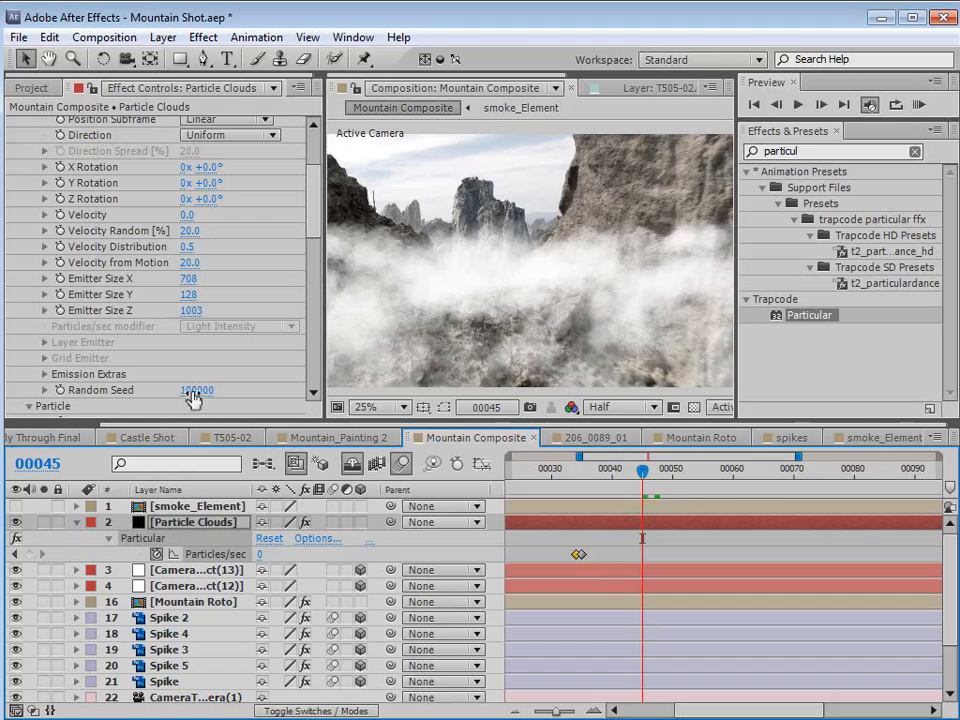
Change the emitter's Random Seed to 100160 and check the new cloud arrangement at other frames.
drag(191, 391, 203, 390)
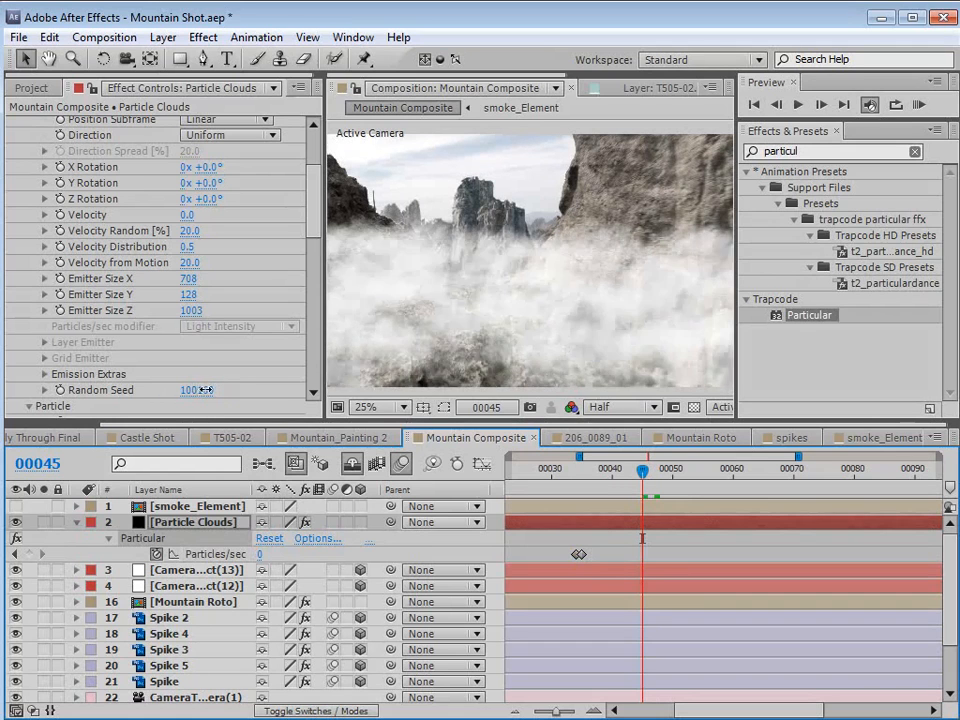
key(Page_Down)
drag(678, 476, 721, 477)
Reduce the particle Opacity of the clouds to 45 and check the look around frame 65.
drag(316, 214, 336, 345)
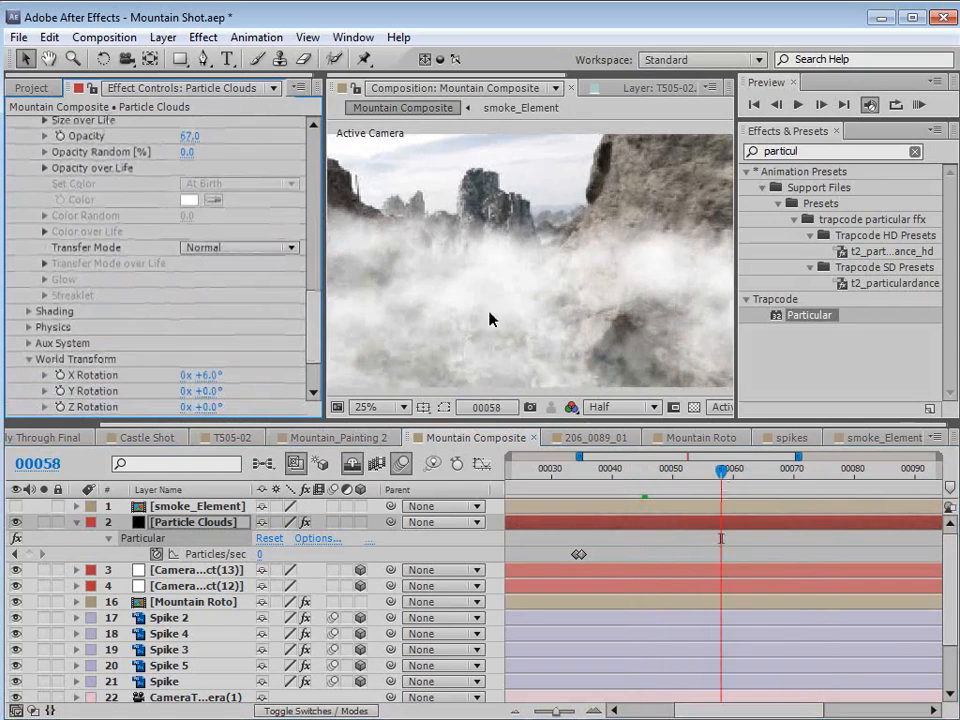
scroll(238, 178, up, 6)
scroll(238, 203, down, 3)
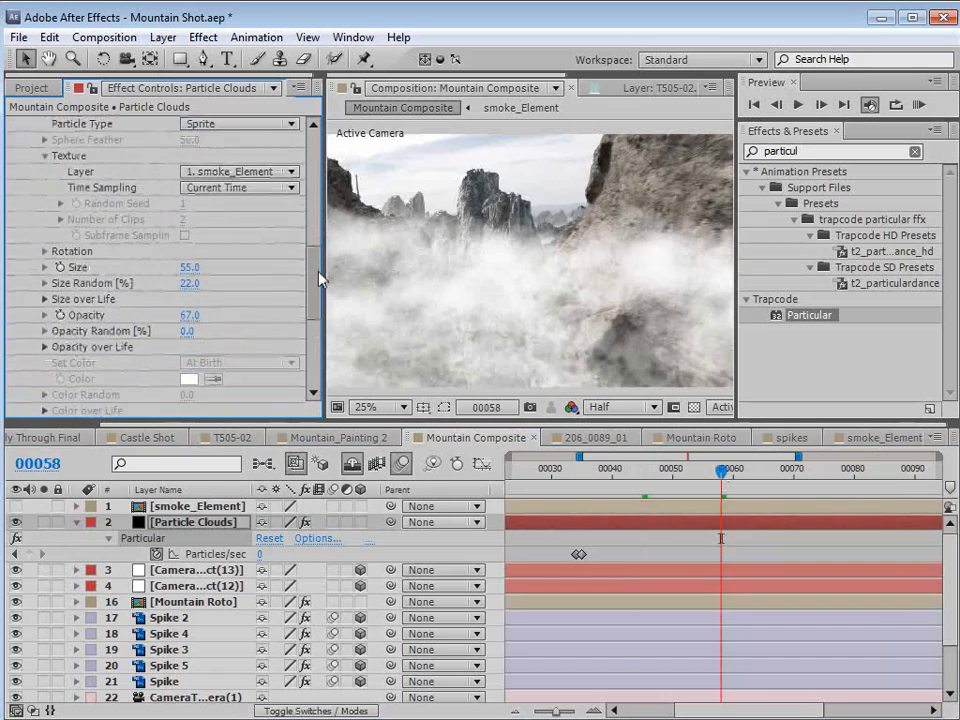
drag(195, 314, 174, 309)
drag(727, 467, 765, 503)
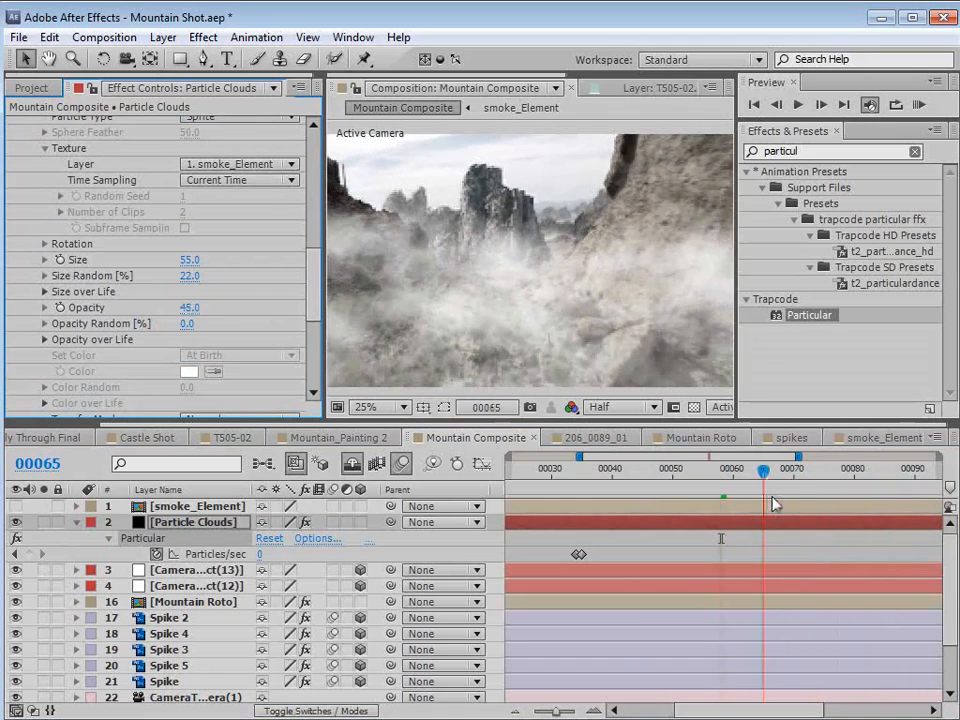
Set the particle Life to 10 seconds and check the end of the shot around frame 131.
drag(315, 298, 309, 243)
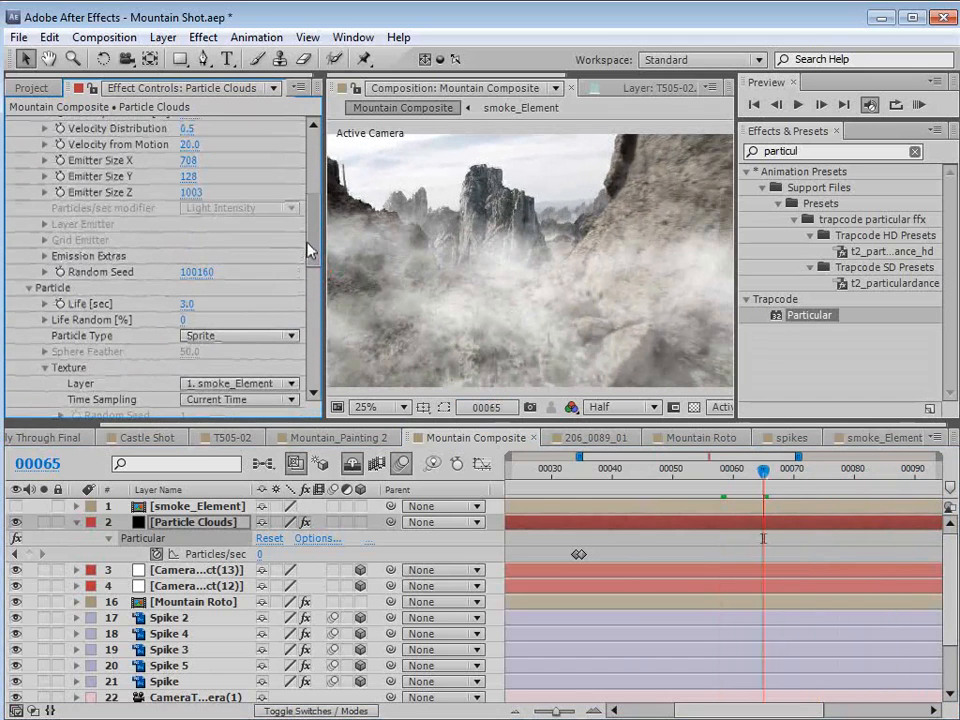
click(192, 305)
text(10)
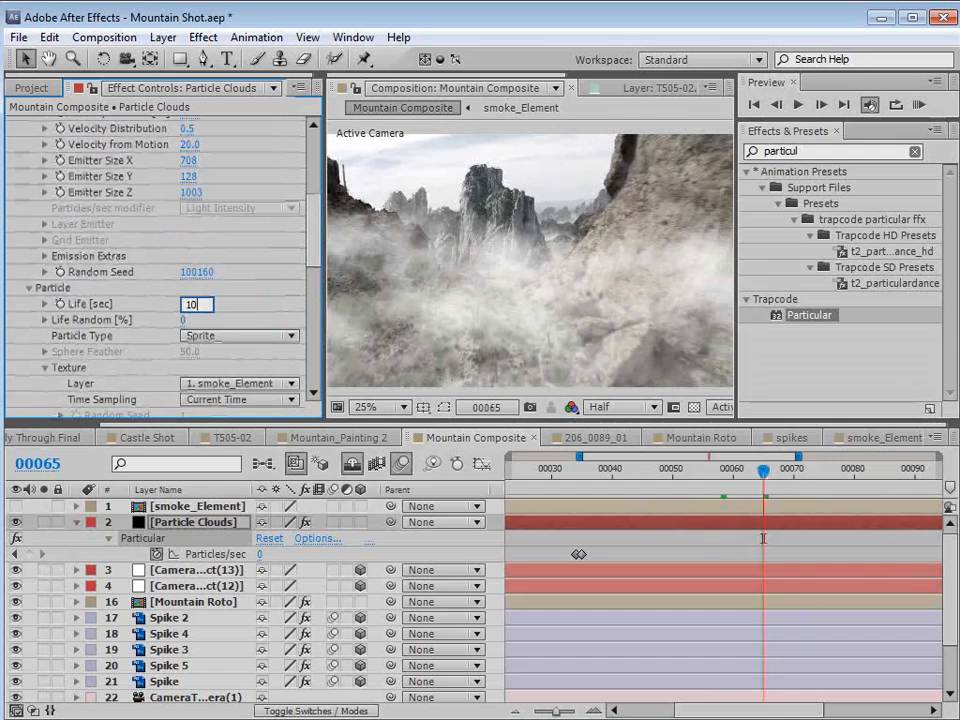
key(Return)
drag(765, 470, 944, 505)
key(minus)
key(minus)
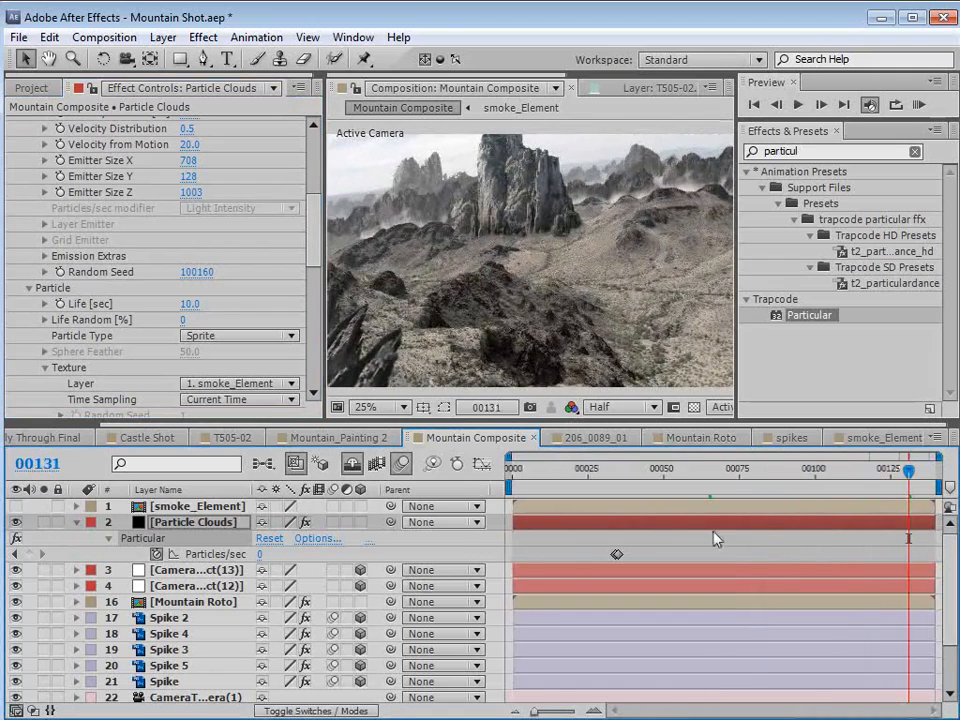
Solo the Particle Clouds layer and set its Near Start Fade visibility value to 130.
drag(661, 485, 812, 478)
click(43, 522)
drag(321, 221, 5, 421)
click(28, 393)
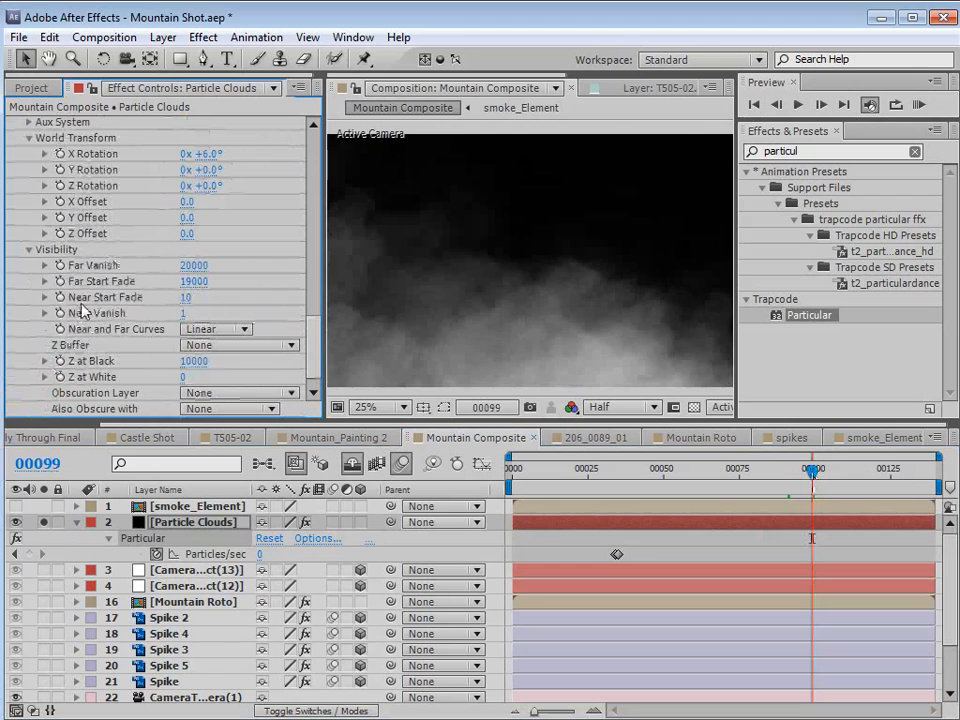
drag(184, 307, 195, 302)
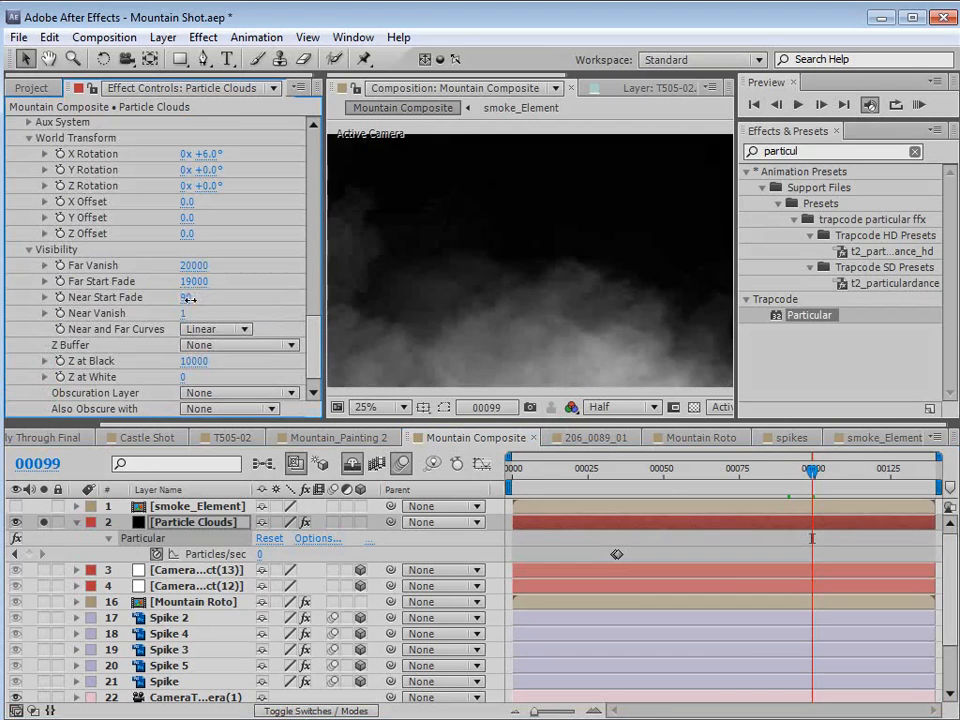
drag(643, 468, 812, 470)
drag(187, 299, 191, 296)
Review the near fade of the soloed clouds at several frames, and turn off the layer's solo.
drag(671, 468, 733, 485)
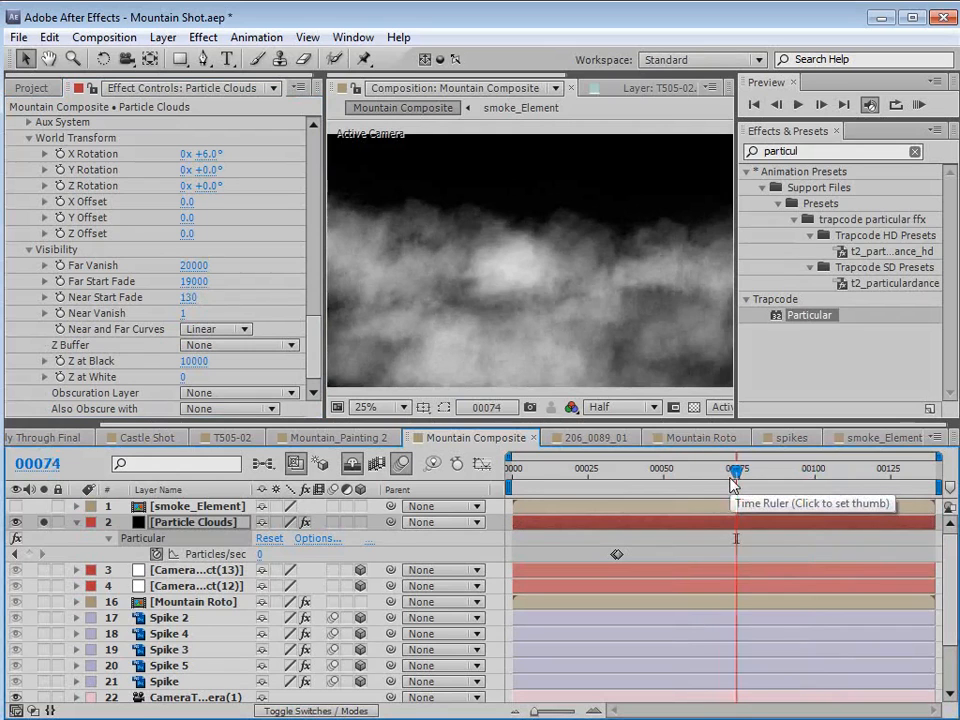
key(space)
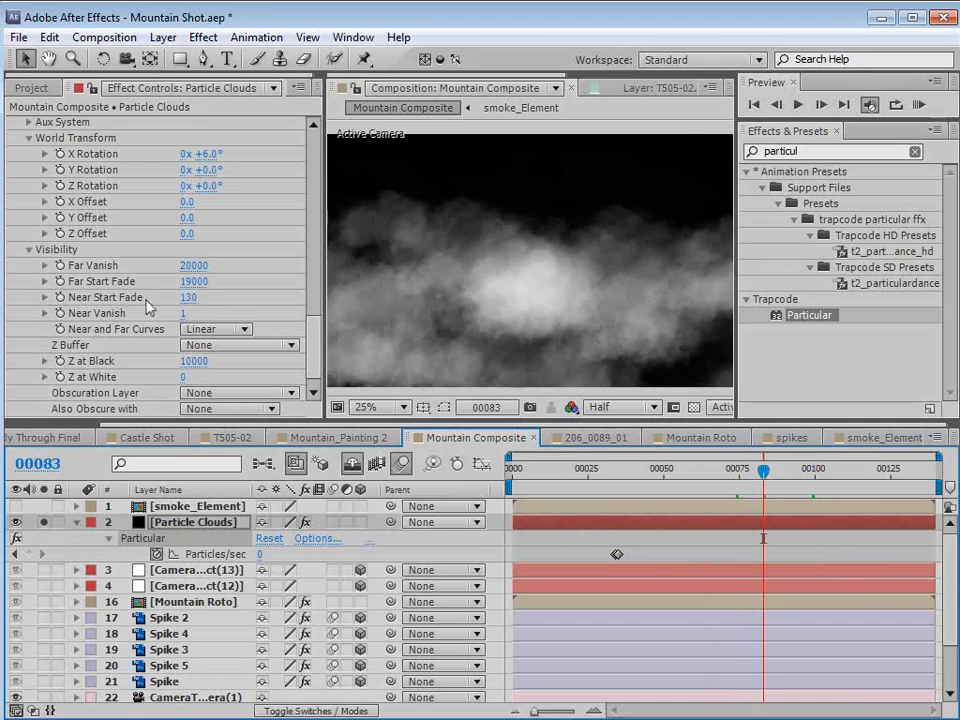
drag(660, 481, 714, 480)
click(45, 522)
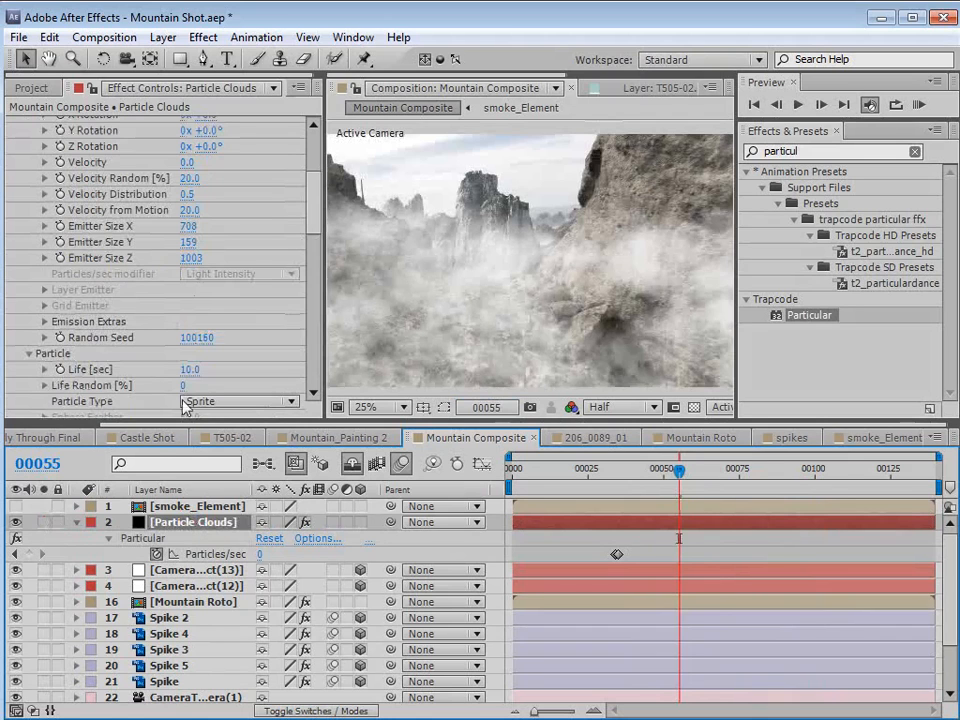
Duplicate the Particle Clouds layer and place the copy directly below the Mountain Roto layer.
click(47, 38)
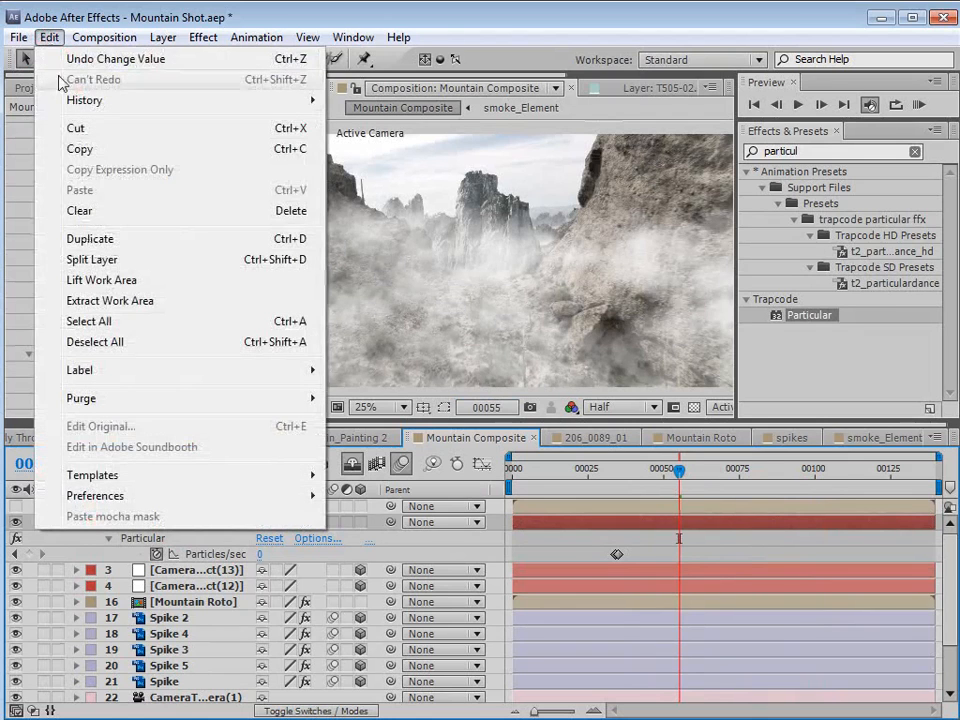
click(88, 239)
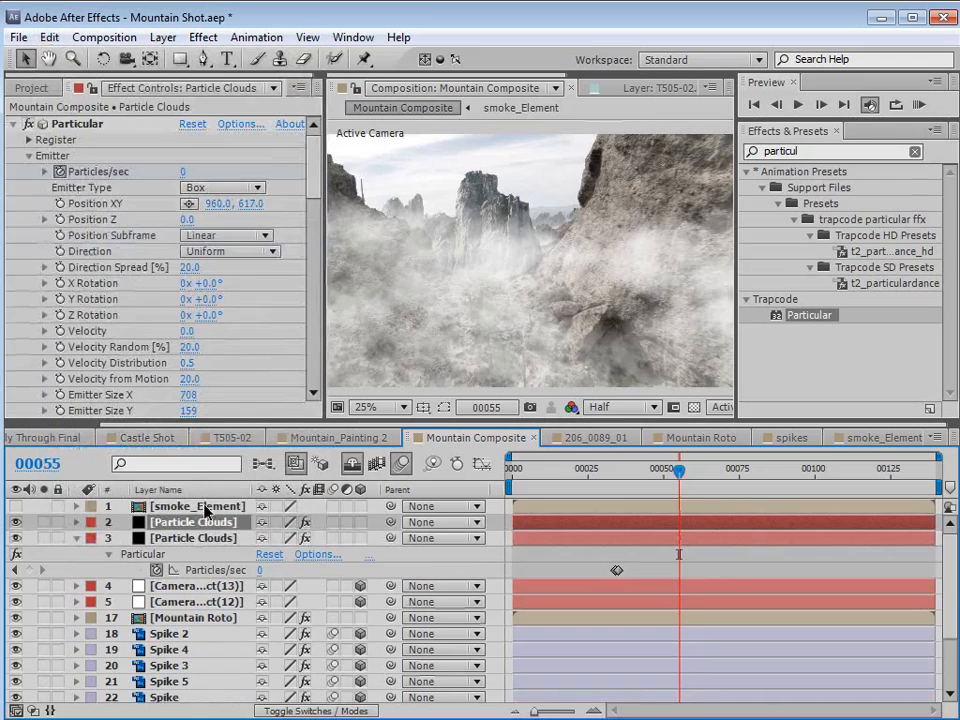
drag(175, 524, 136, 632)
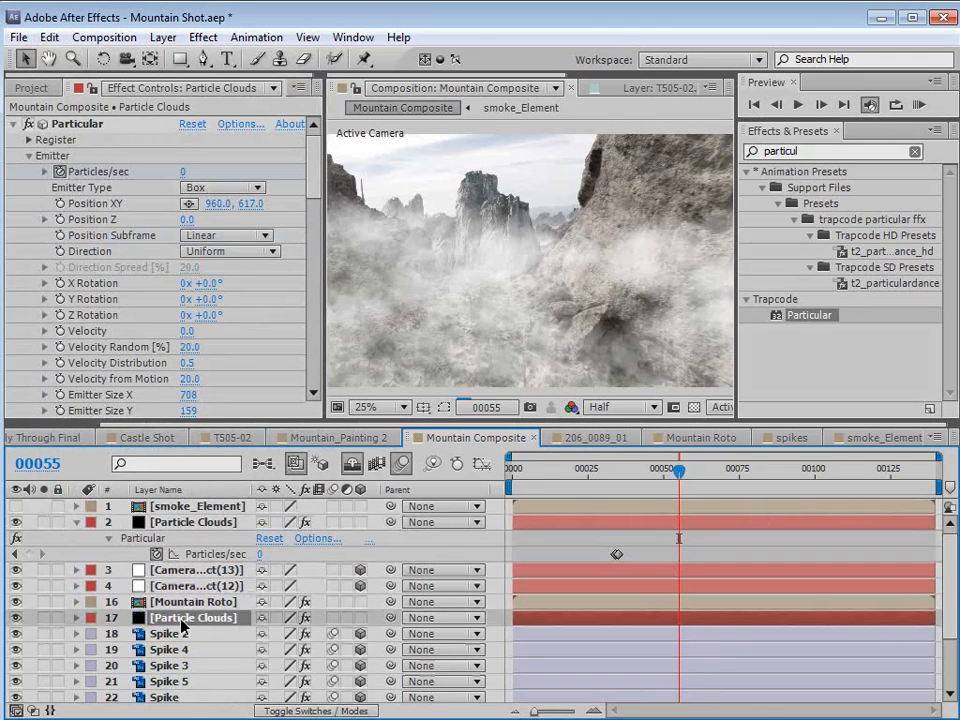
Push the duplicated clouds farther back by setting the emitter's Position Z to 2160, checking around frames 80 and 109.
mouse_move(311, 173)
mouse_down()
mouse_move(312, 195)
mouse_move(313, 175)
mouse_up()
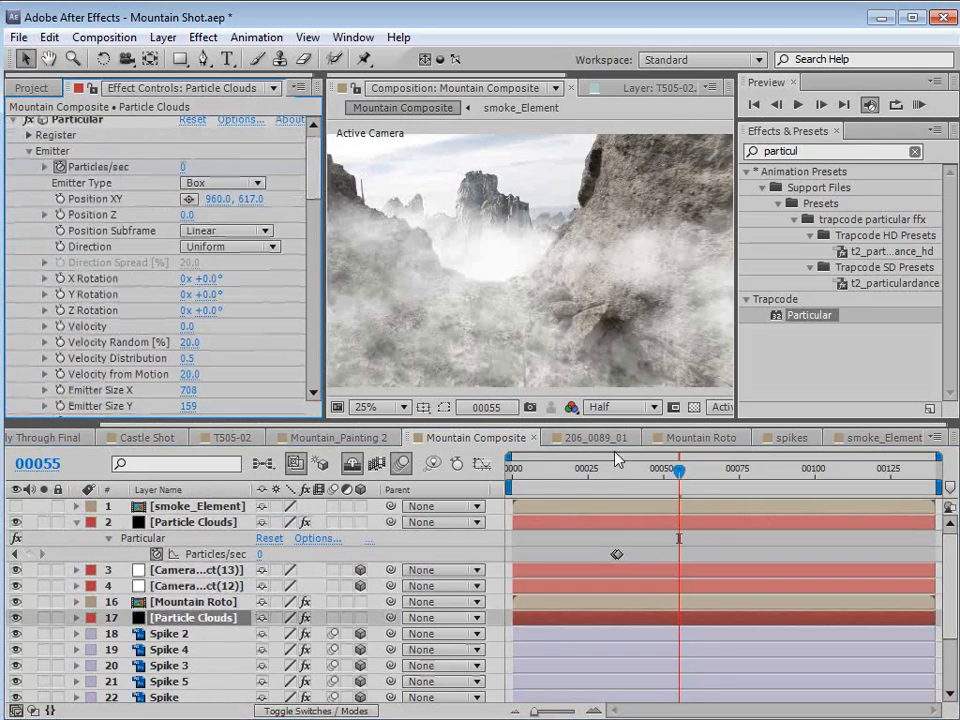
key(space)
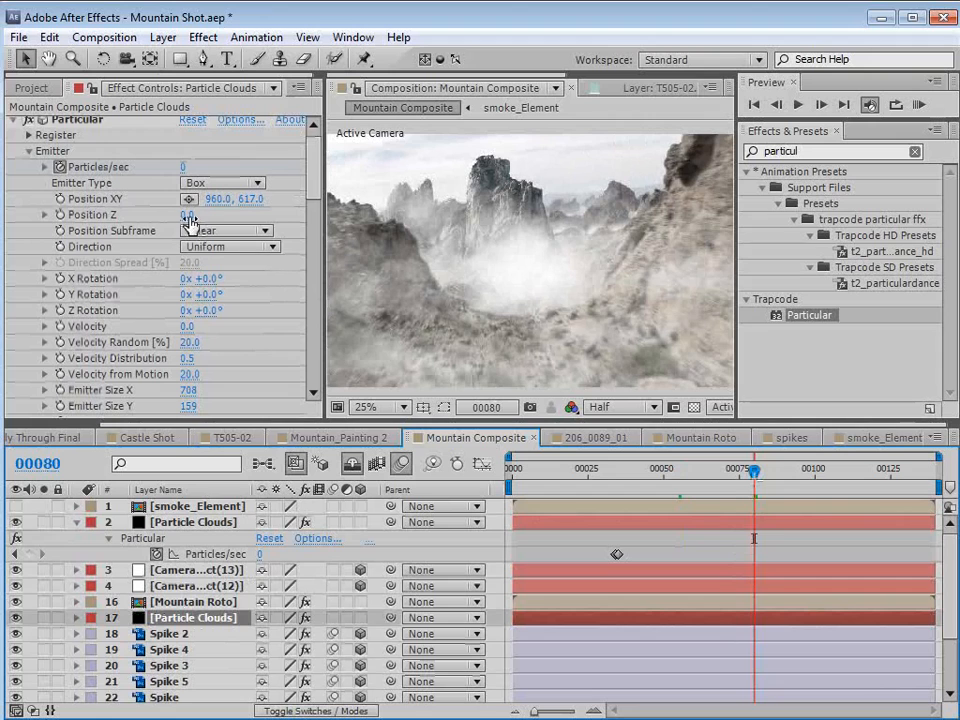
drag(187, 214, 330, 199)
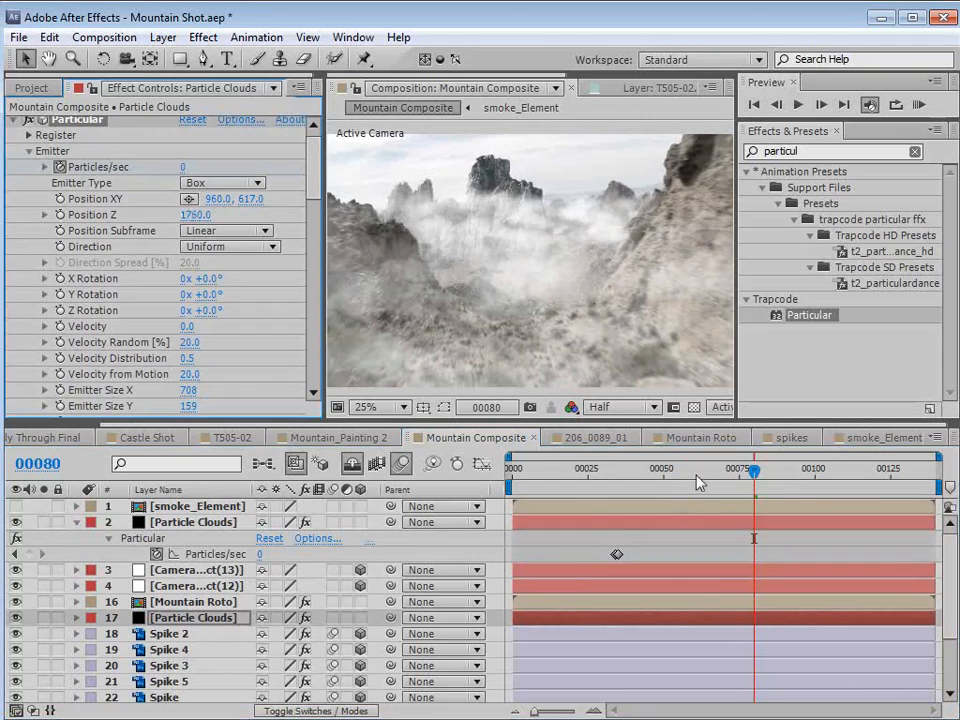
drag(699, 470, 842, 490)
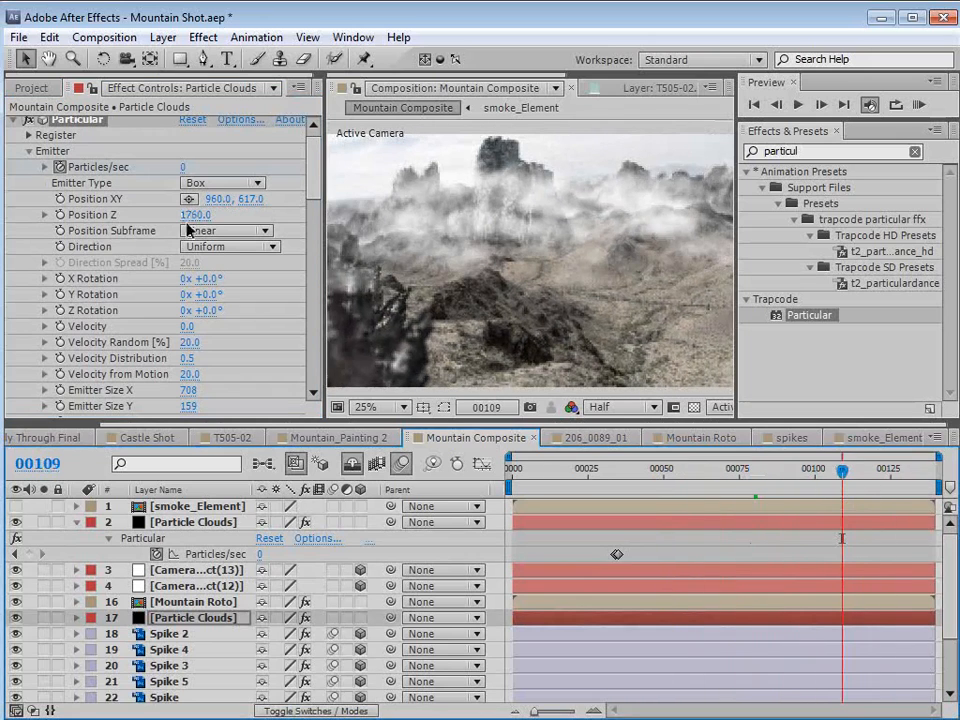
drag(199, 215, 227, 215)
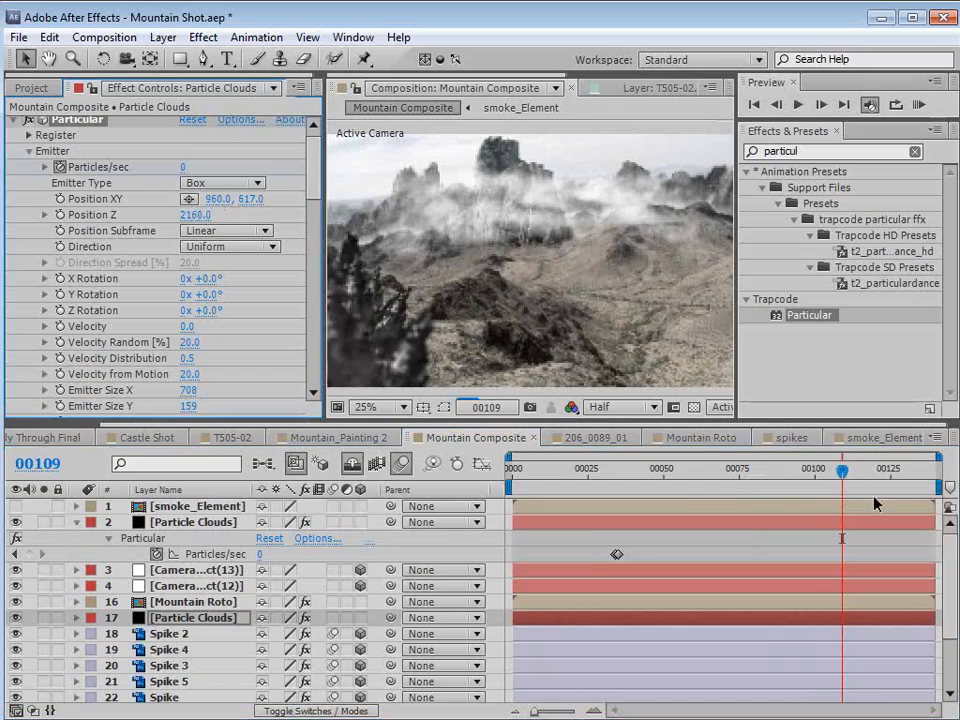
Resize the duplicated clouds' box emitter at frame 101 to Emitter Size X 1020, Y 134 and Z 3198.
click(845, 472)
drag(855, 482, 817, 485)
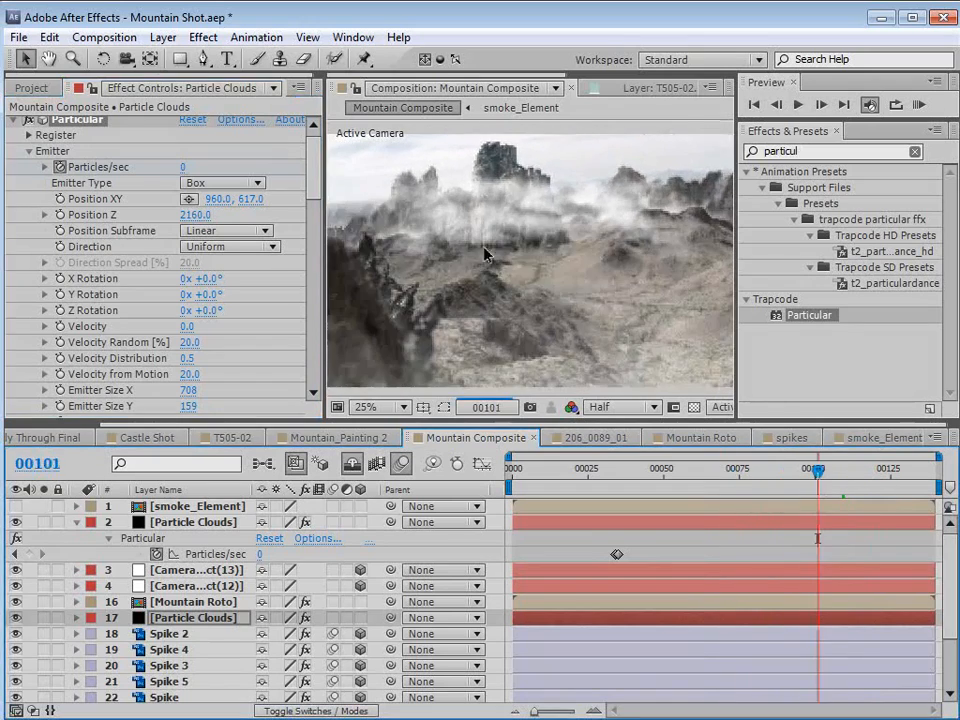
scroll(316, 200, down, 5)
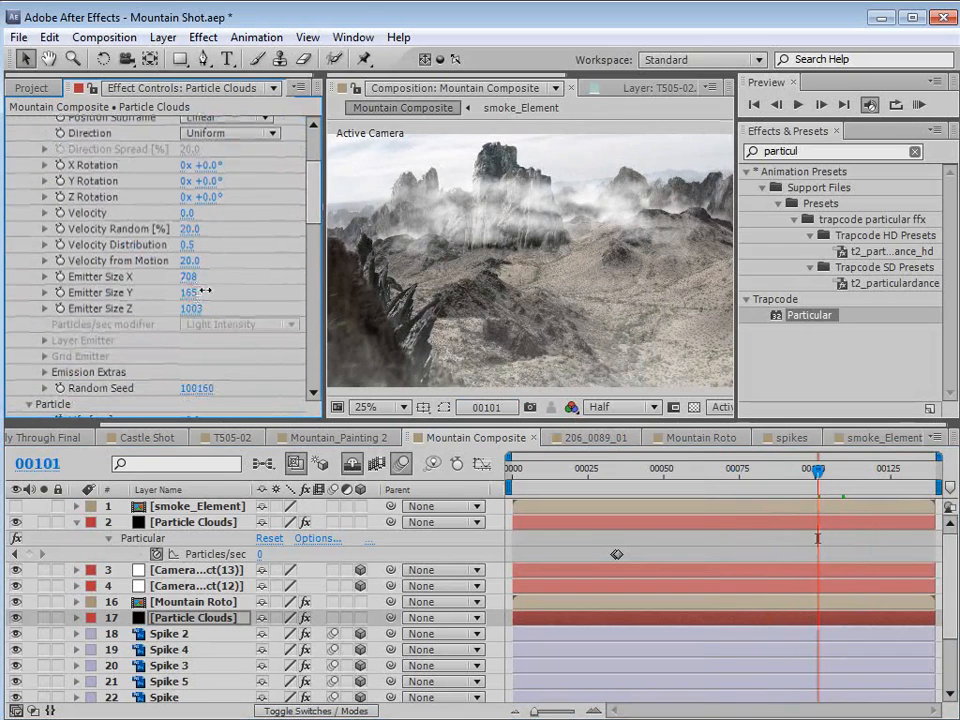
drag(205, 291, 328, 283)
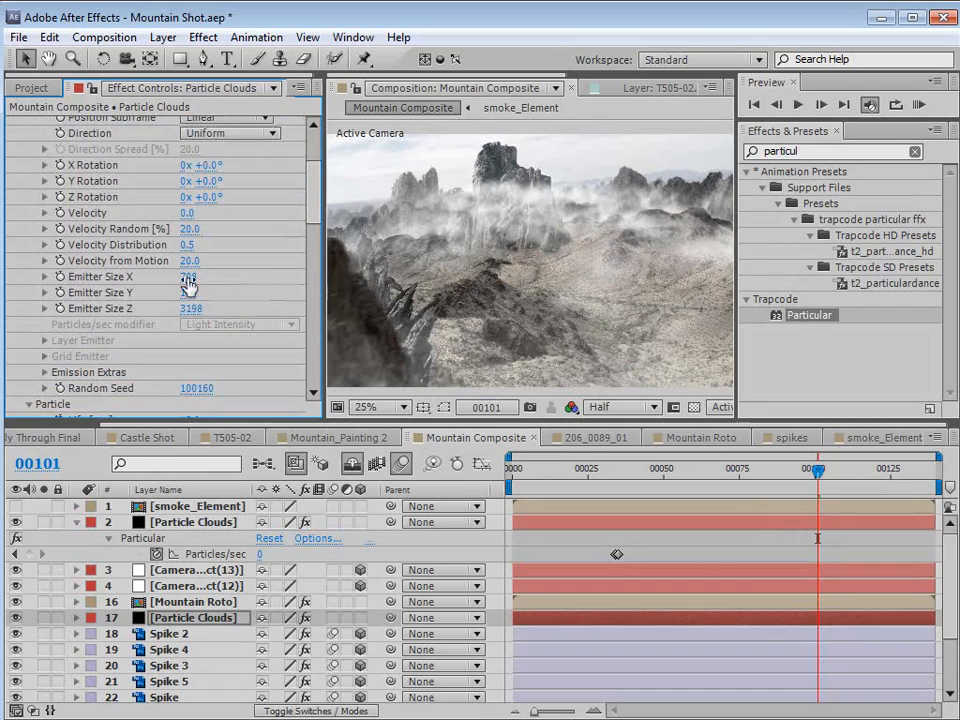
drag(186, 280, 487, 394)
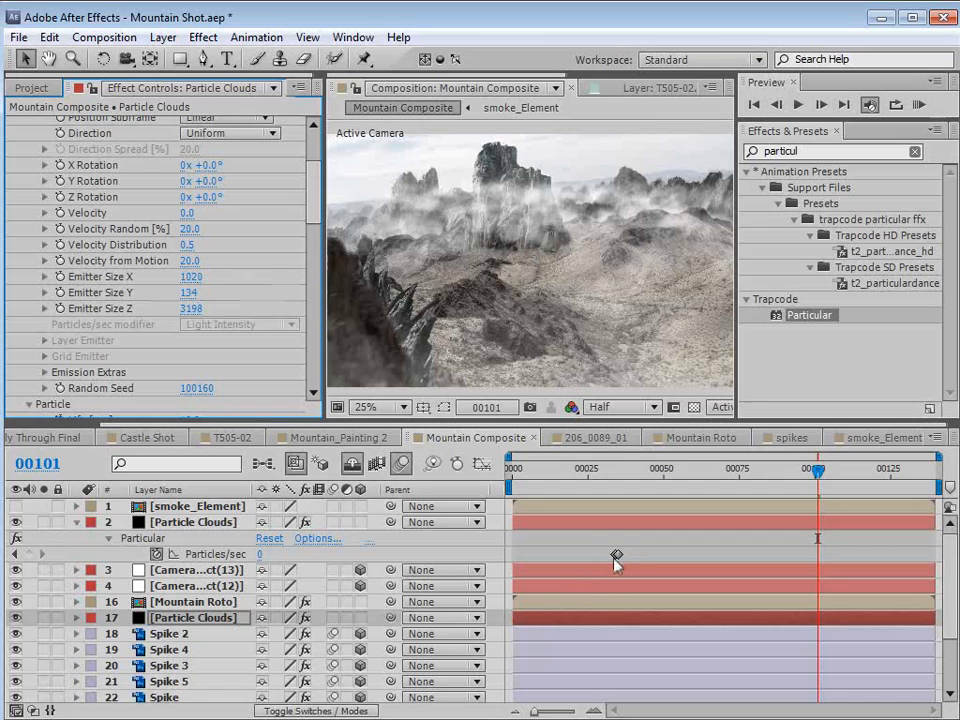
Increase the initial Particles/sec keyframe of the duplicated clouds, trying 250 and settling on 400, and check the density at frame 97.
key(u)
double_click(616, 651)
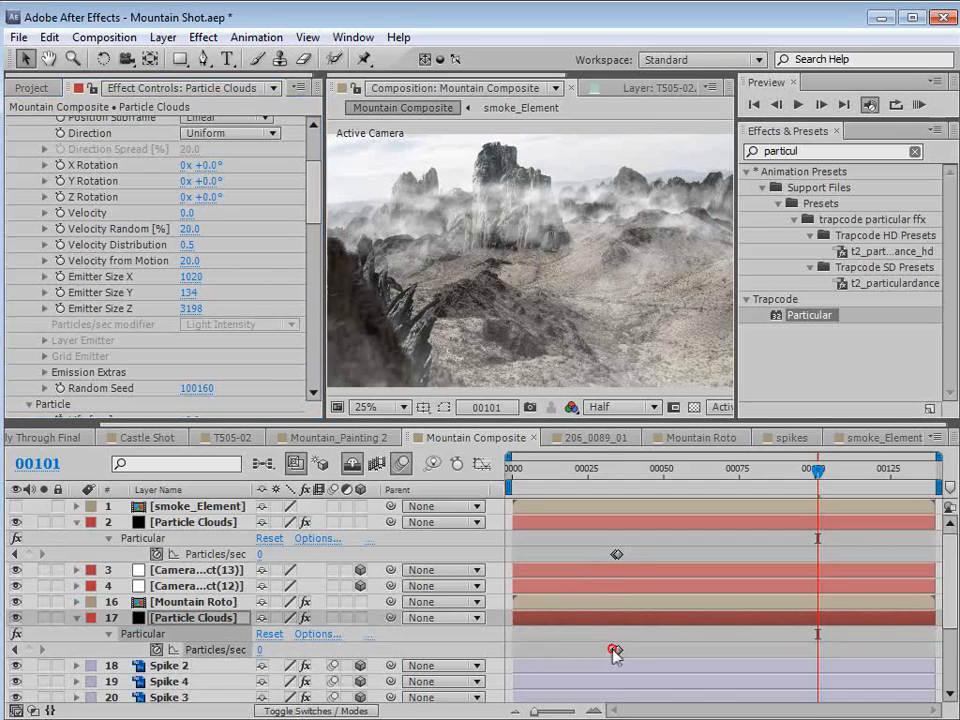
text(250)
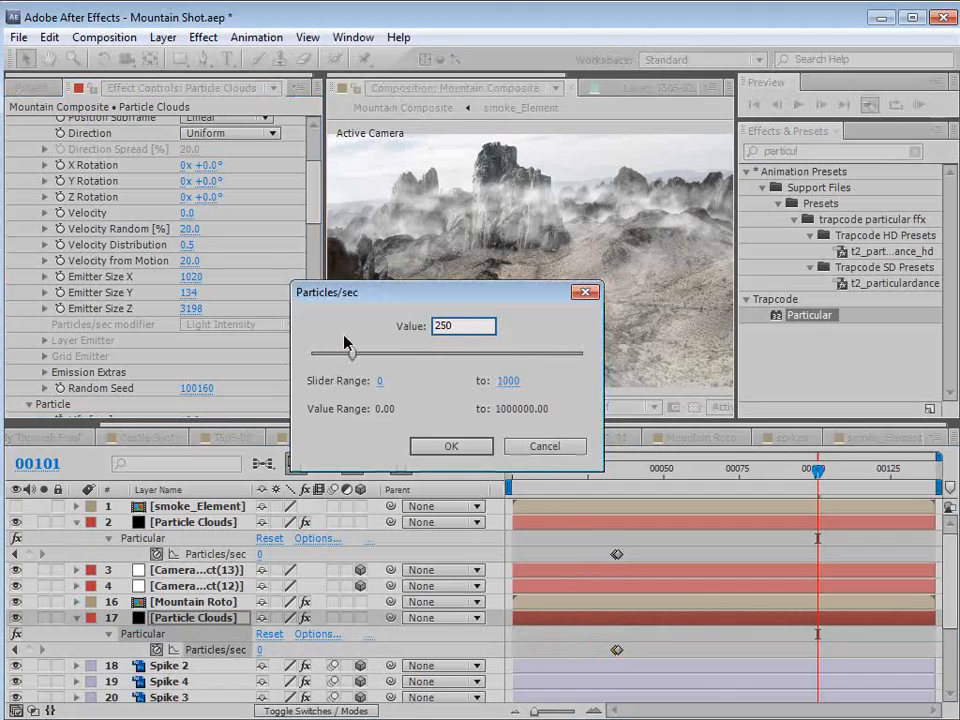
key(Return)
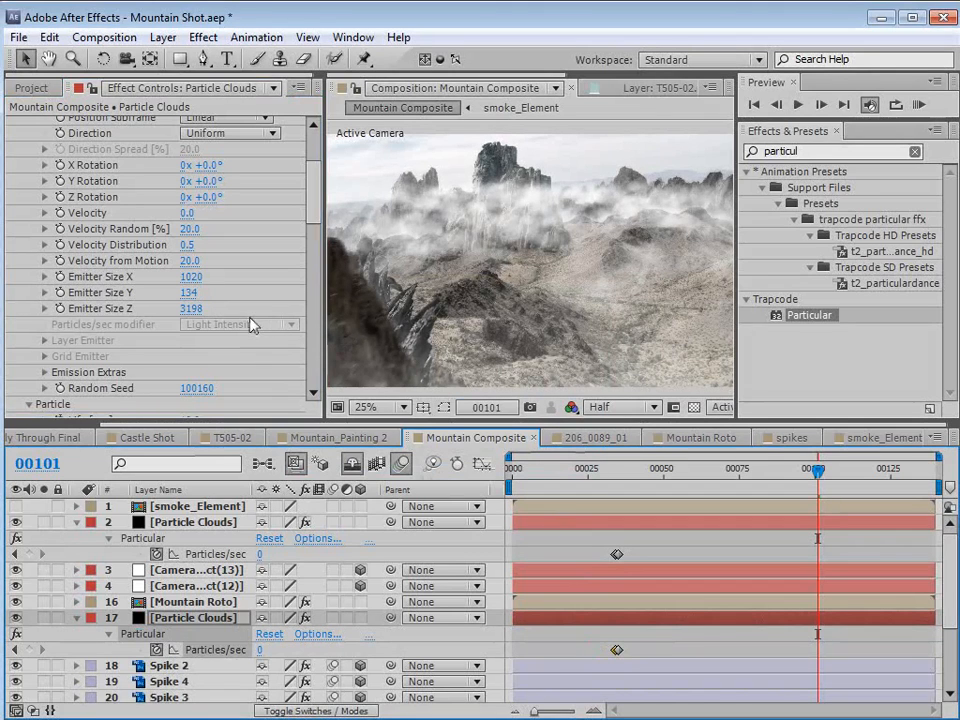
drag(312, 204, 316, 196)
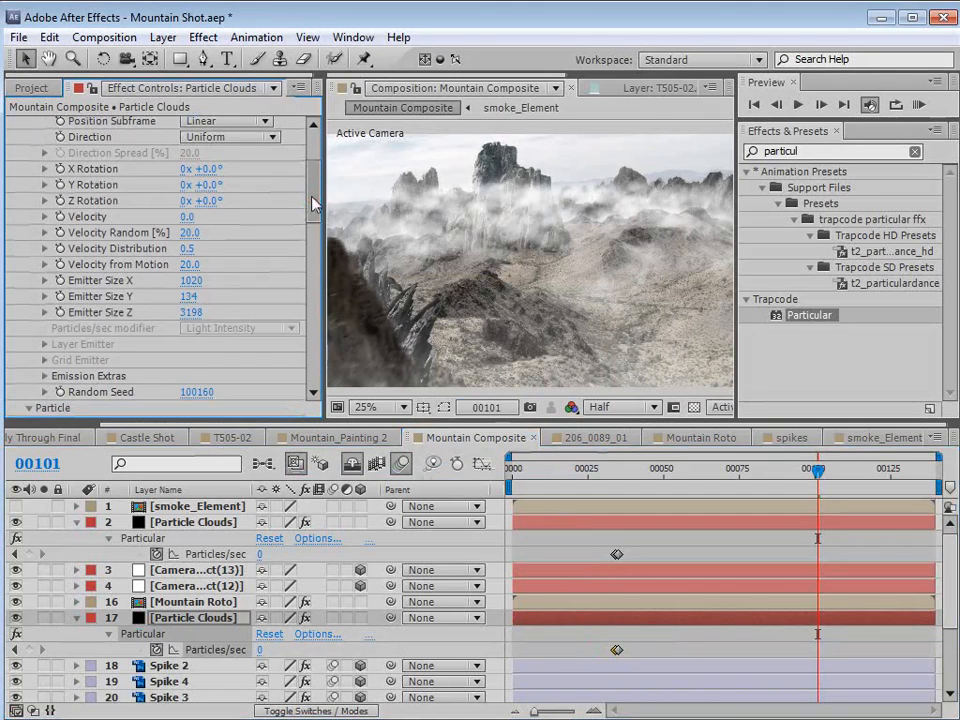
double_click(616, 651)
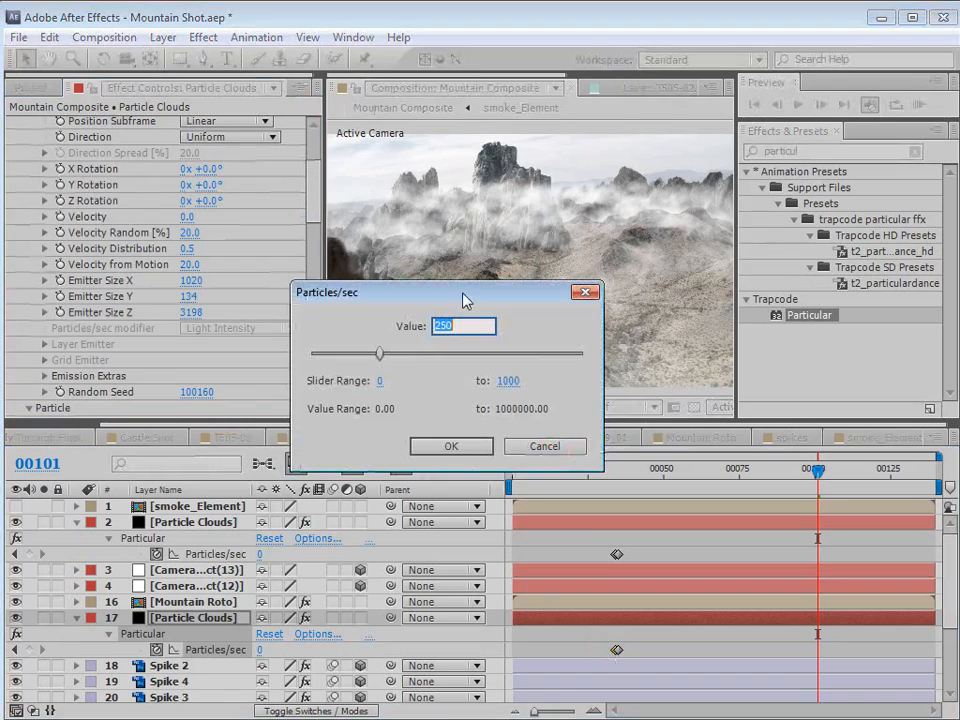
text(400)
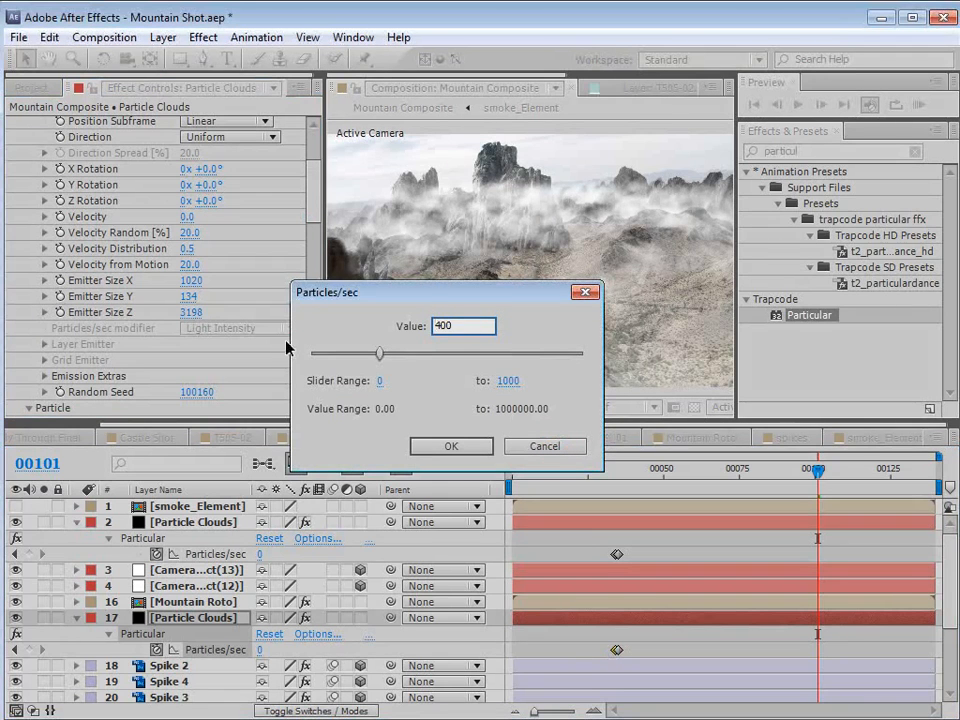
key(Return)
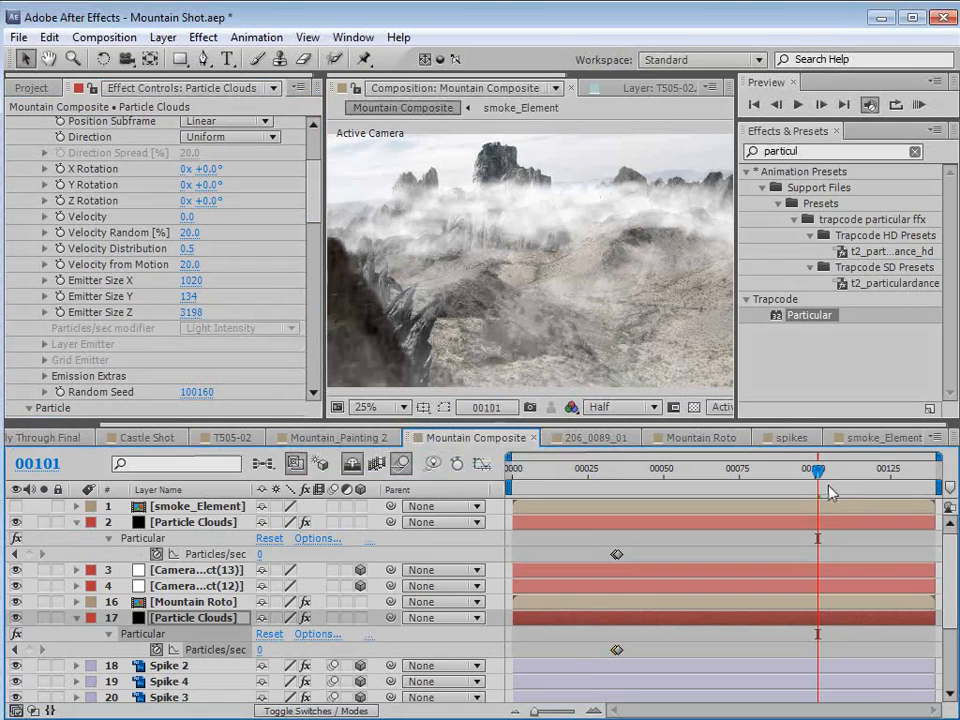
drag(828, 490, 806, 489)
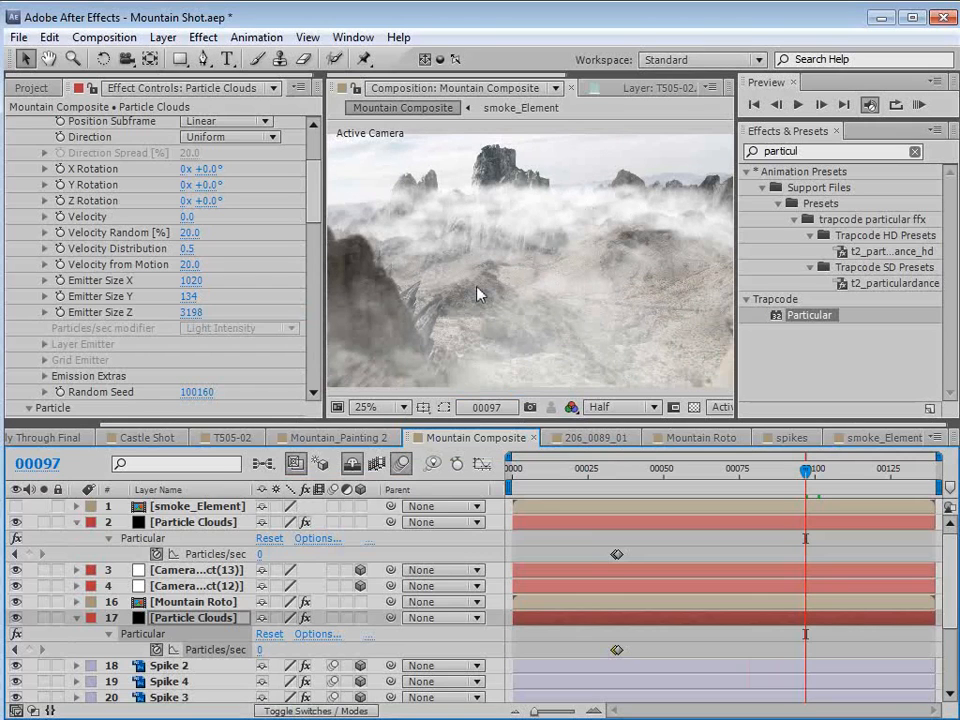
Fade the duplicated clouds in the distance, trying Far Start Fade 1500 and Far Vanish 2000 and refining them to 200 and 2100.
drag(313, 180, 313, 355)
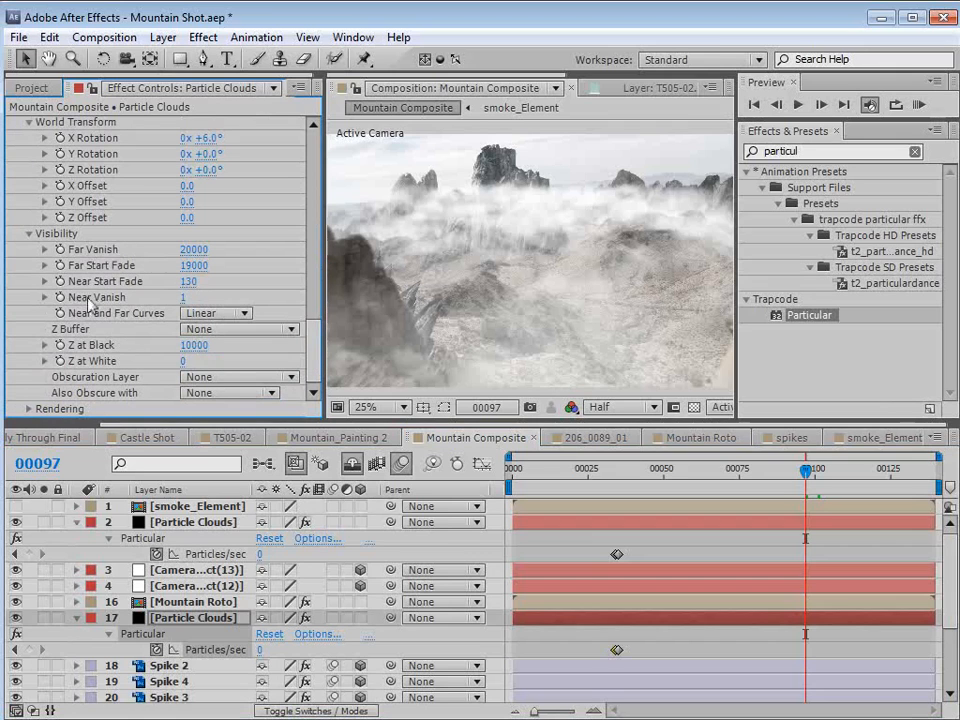
click(200, 266)
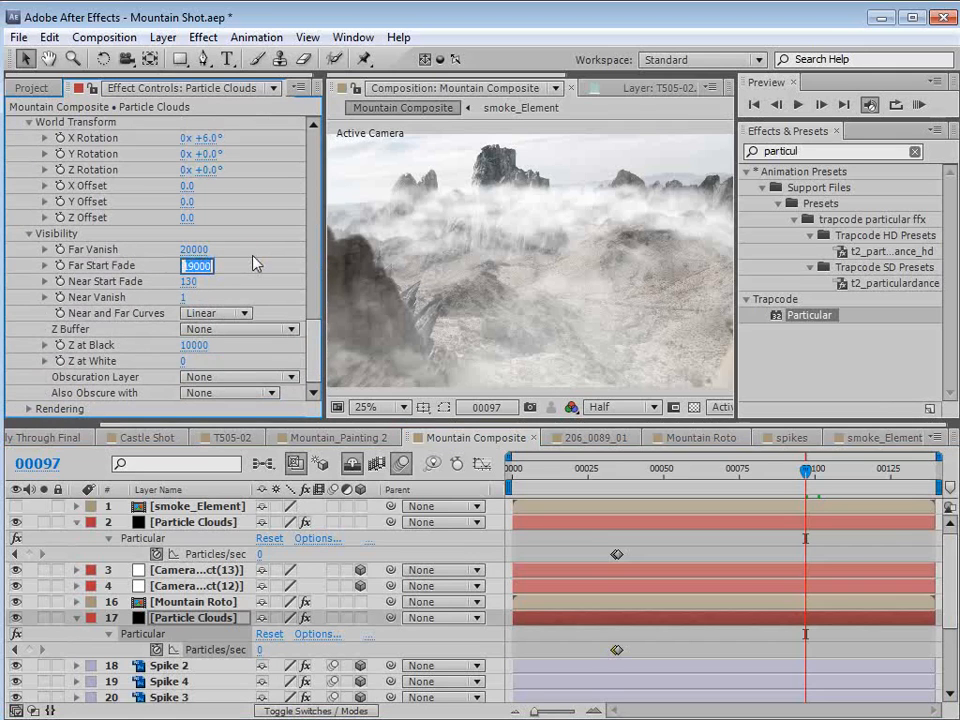
text(1500)
key(Return)
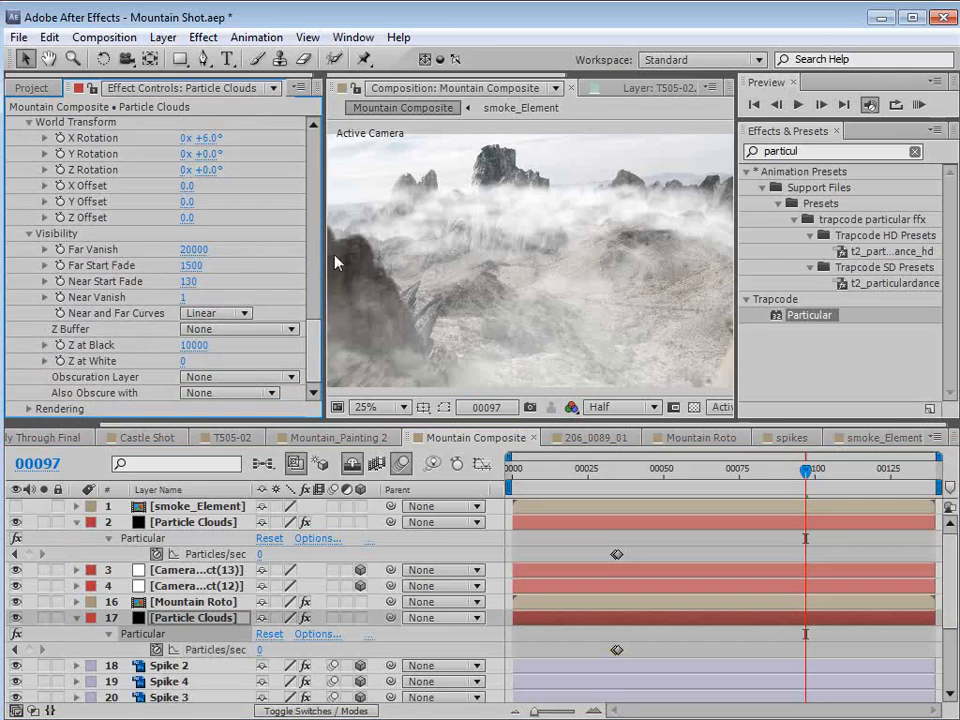
click(195, 250)
text(200)
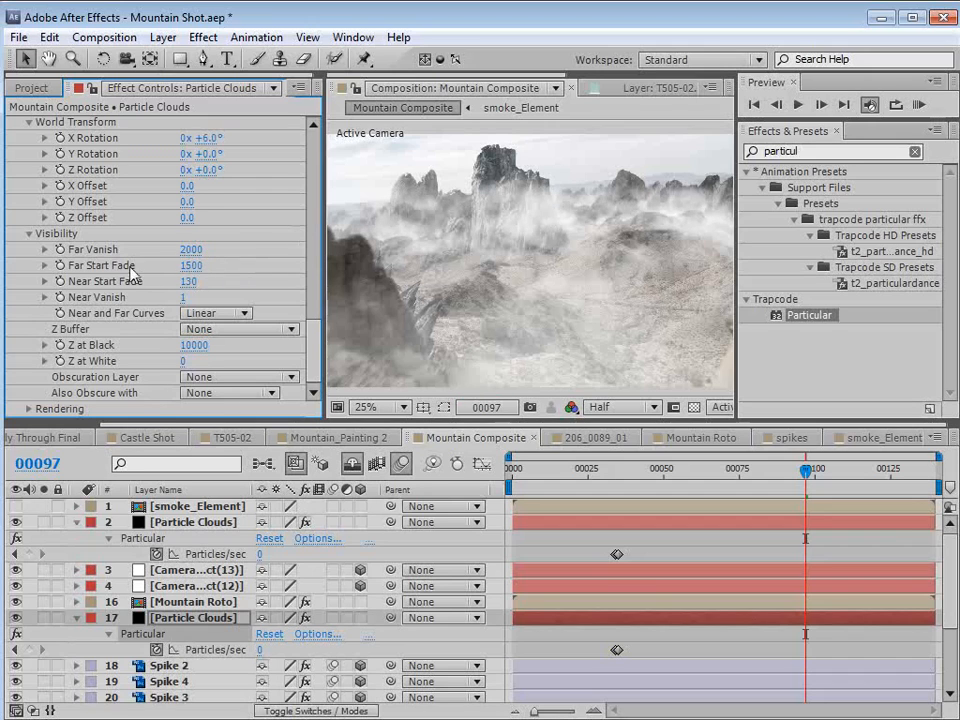
mouse_move(185, 265)
mouse_down()
mouse_move(155, 251)
mouse_move(180, 258)
mouse_up()
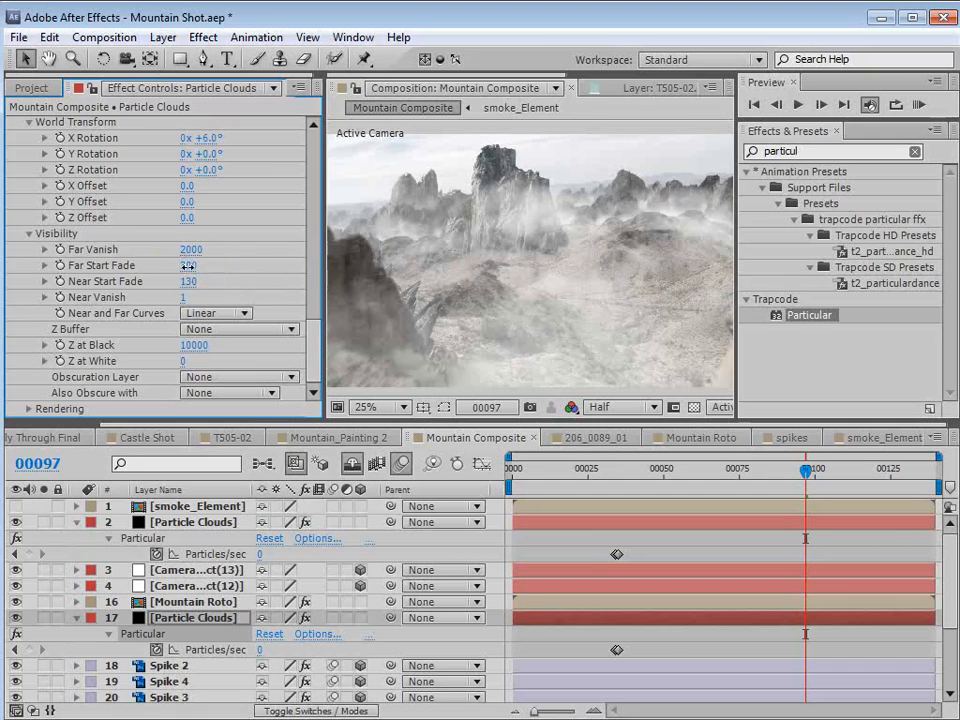
drag(187, 266, 185, 249)
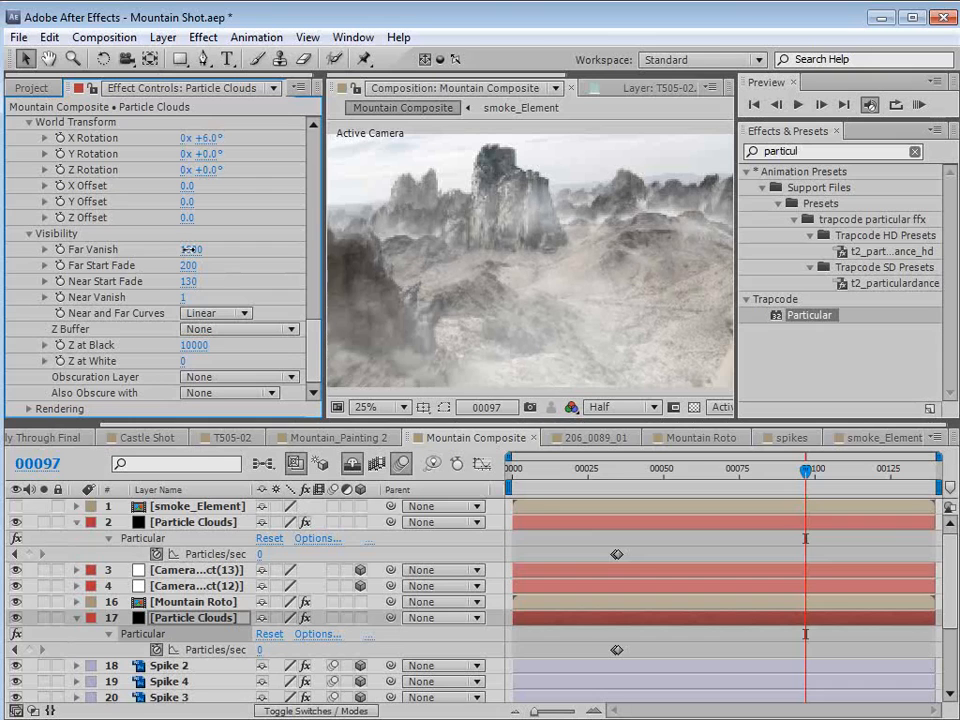
mouse_move(785, 468)
mouse_down()
mouse_move(719, 468)
mouse_move(791, 468)
mouse_up()
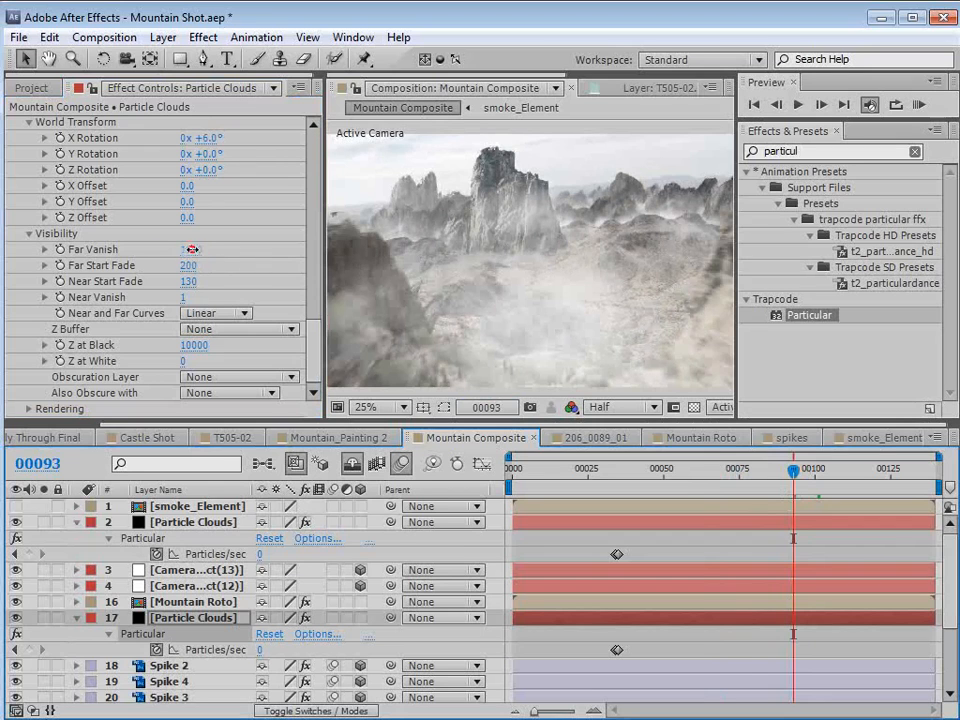
drag(192, 249, 194, 249)
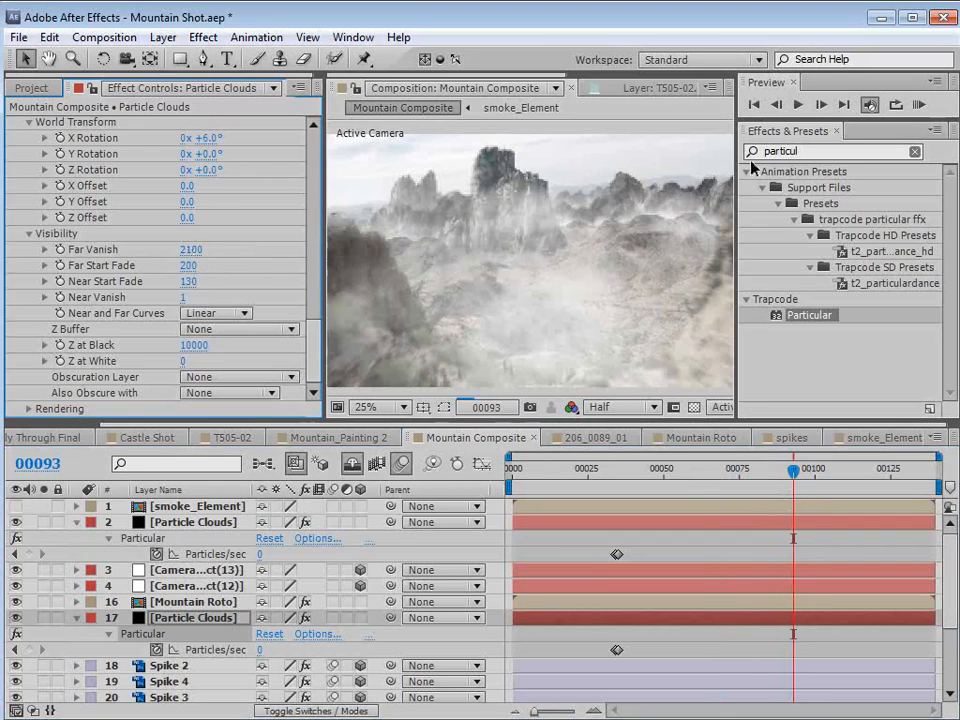
Shift the duplicated clouds vertically with a World Transform Y Offset of about 20, comparing frames 110 and 98.
drag(795, 470, 846, 470)
click(313, 349)
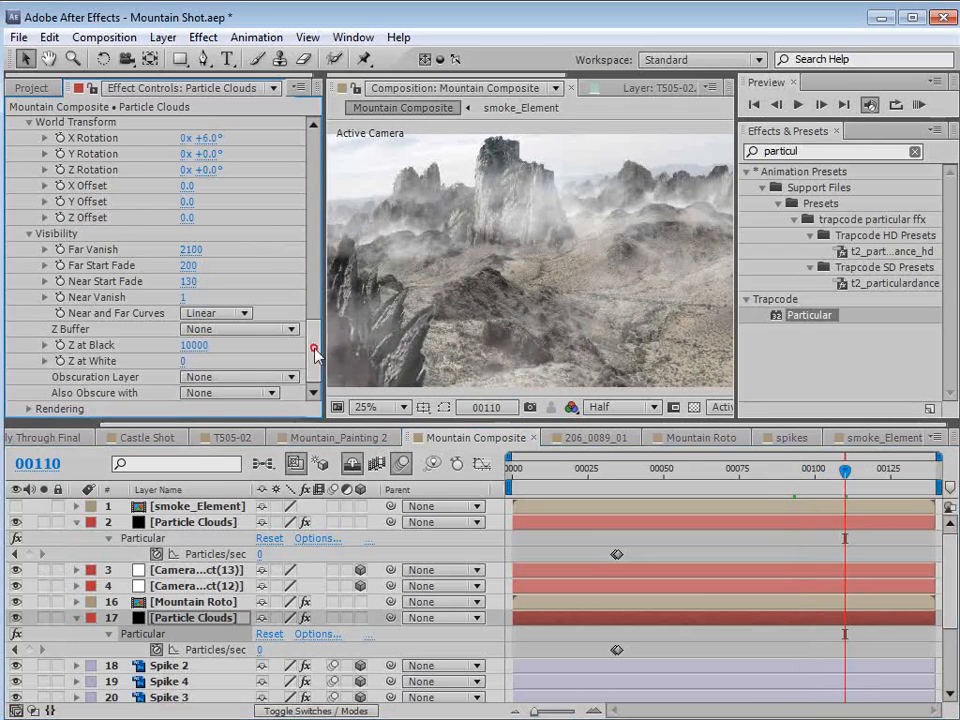
drag(315, 352, 320, 343)
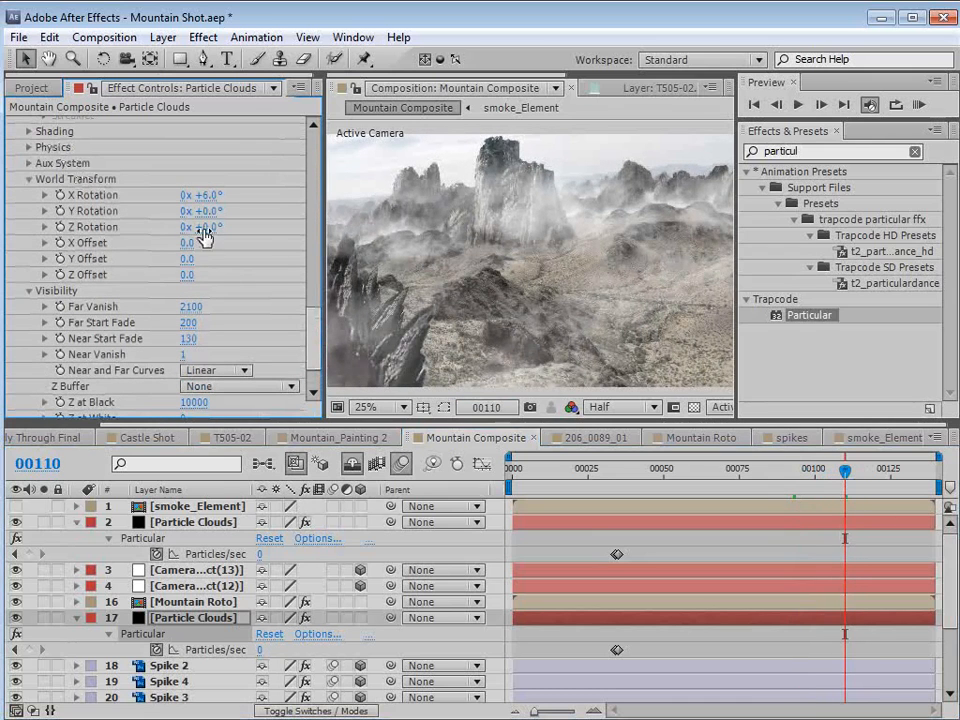
mouse_move(186, 258)
mouse_down()
mouse_move(120, 258)
mouse_move(185, 257)
mouse_up()
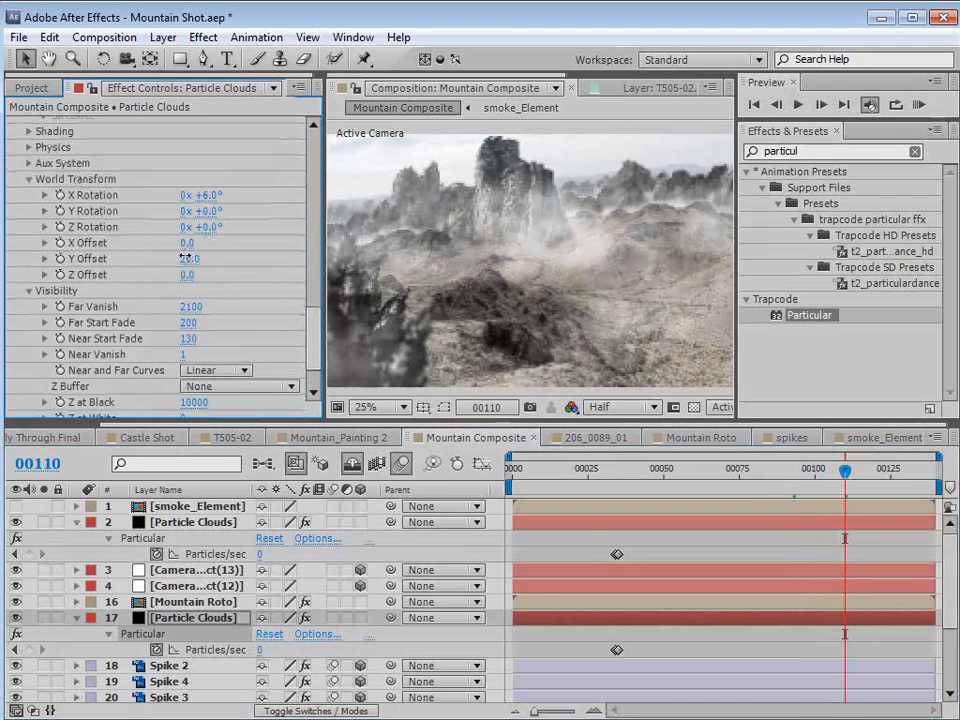
mouse_move(820, 468)
mouse_down()
mouse_move(758, 470)
mouse_move(808, 470)
mouse_up()
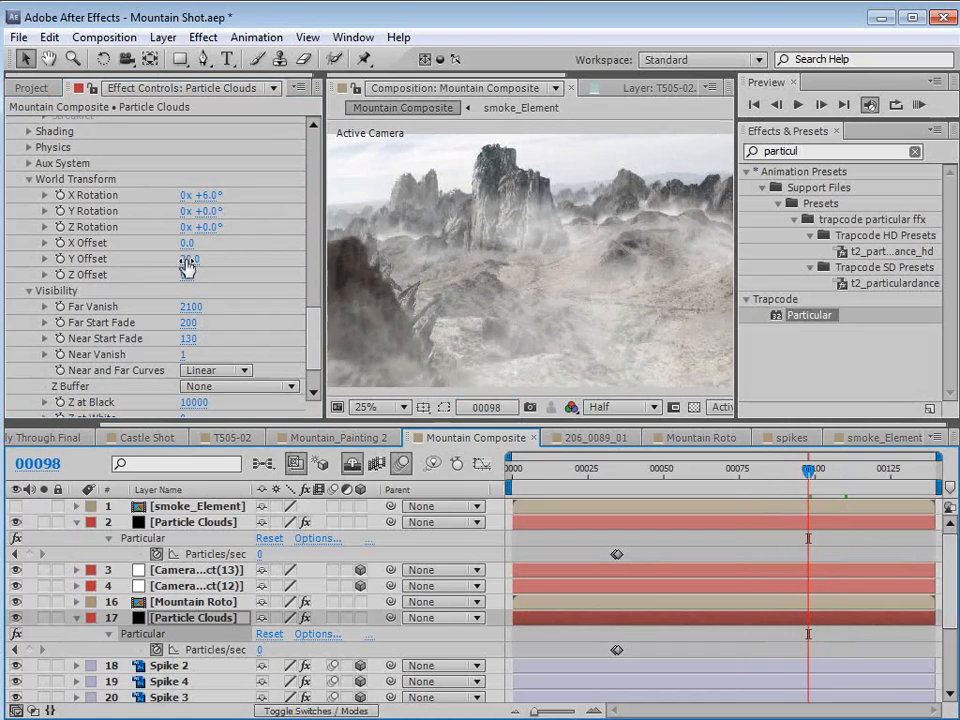
drag(190, 243, 204, 269)
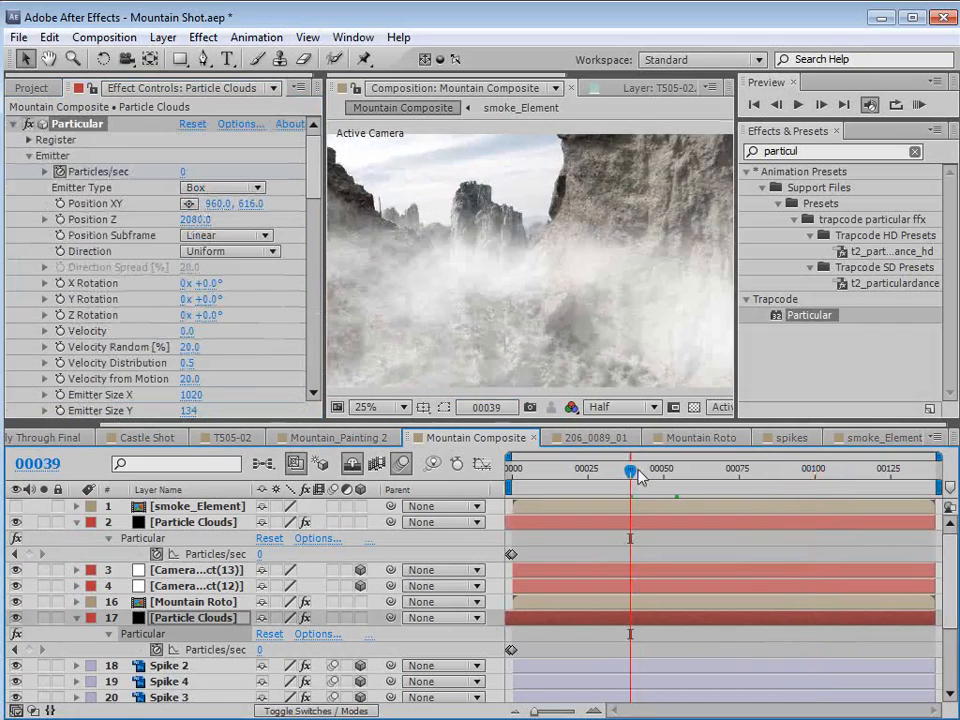
Lower the duplicated clouds by setting the emitter's Position Y to 654, checking frames 130 and 102.
drag(630, 470, 912, 514)
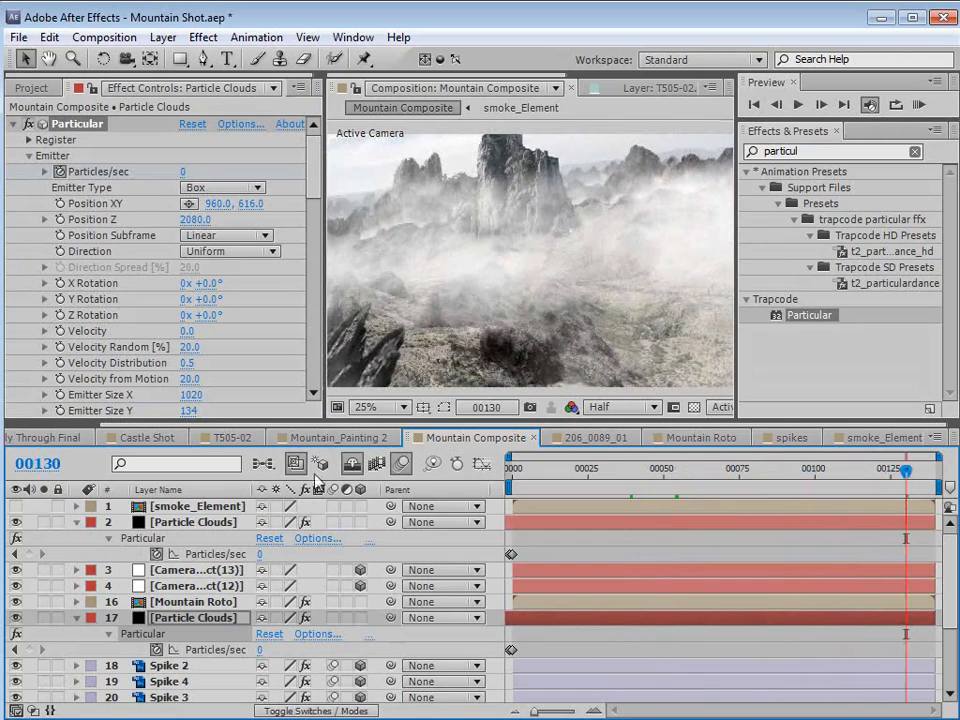
click(190, 619)
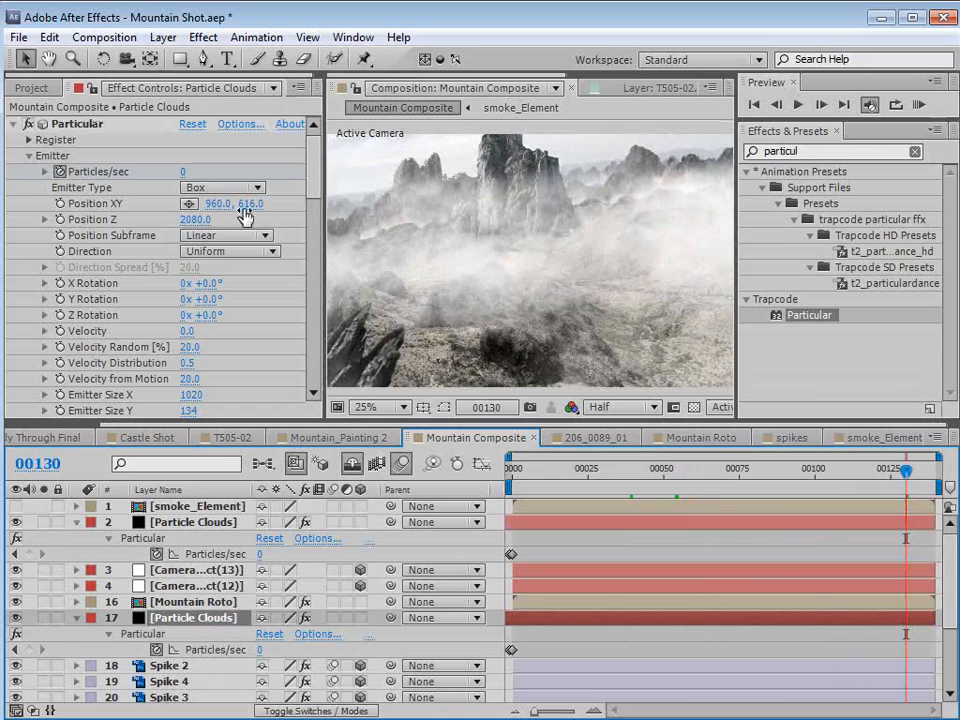
drag(245, 203, 306, 199)
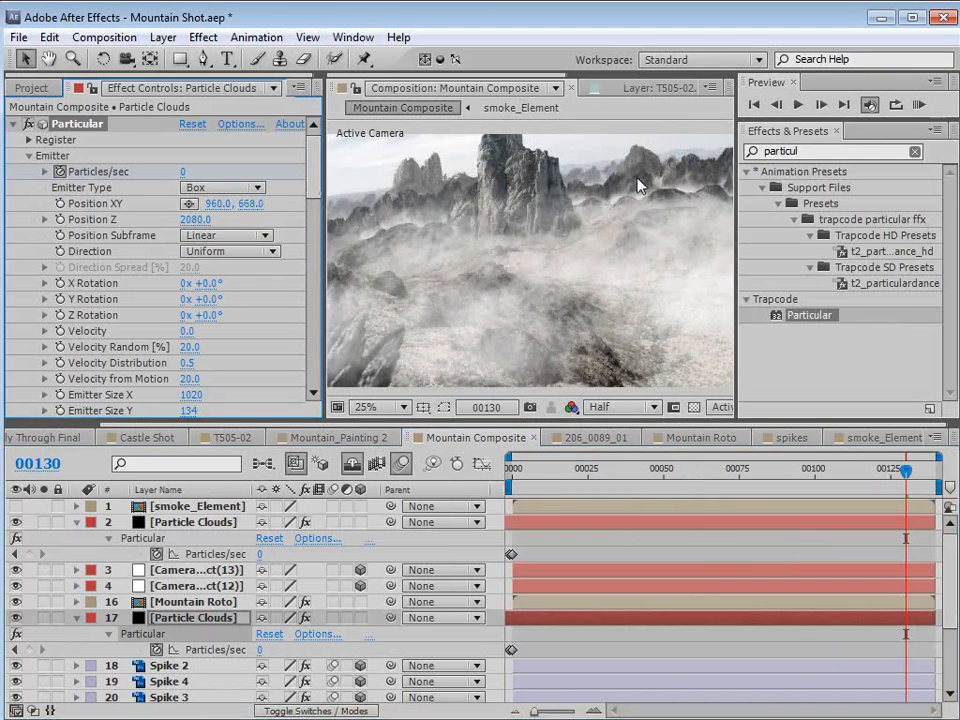
drag(255, 203, 225, 218)
drag(895, 470, 819, 488)
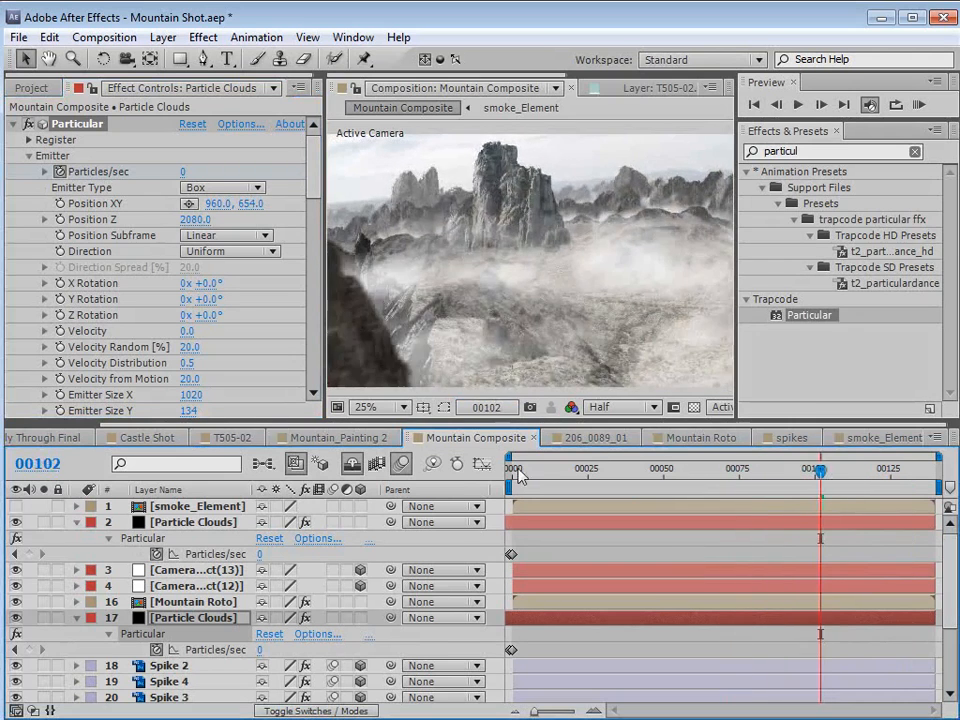
Add an adjustment layer above all other layers and apply the Curves effect to it.
click(207, 507)
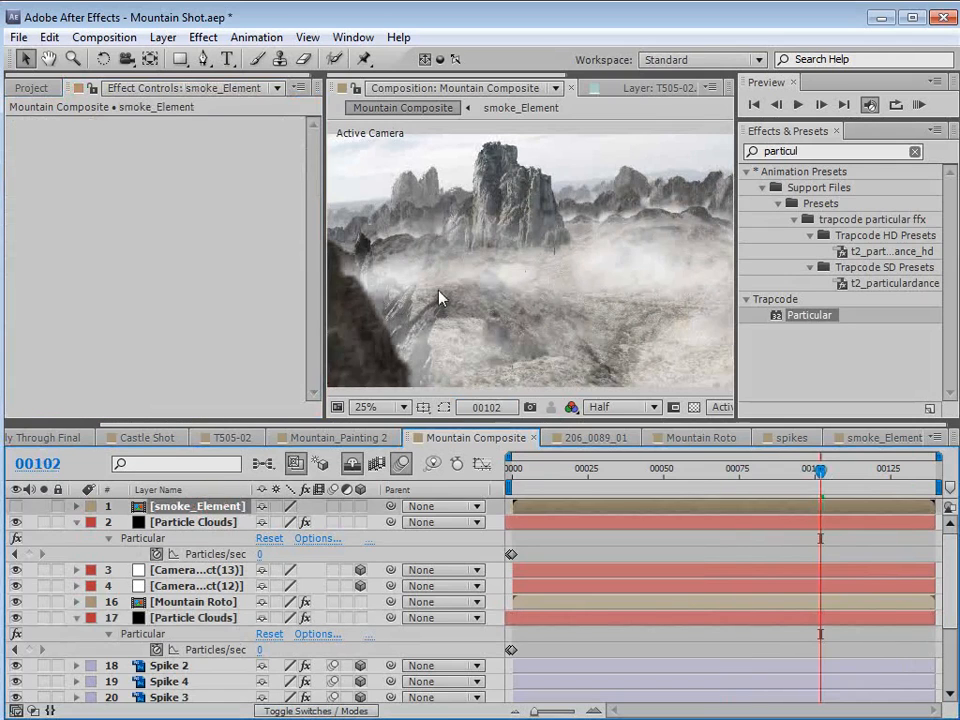
key(ctrl+Down)
click(163, 37)
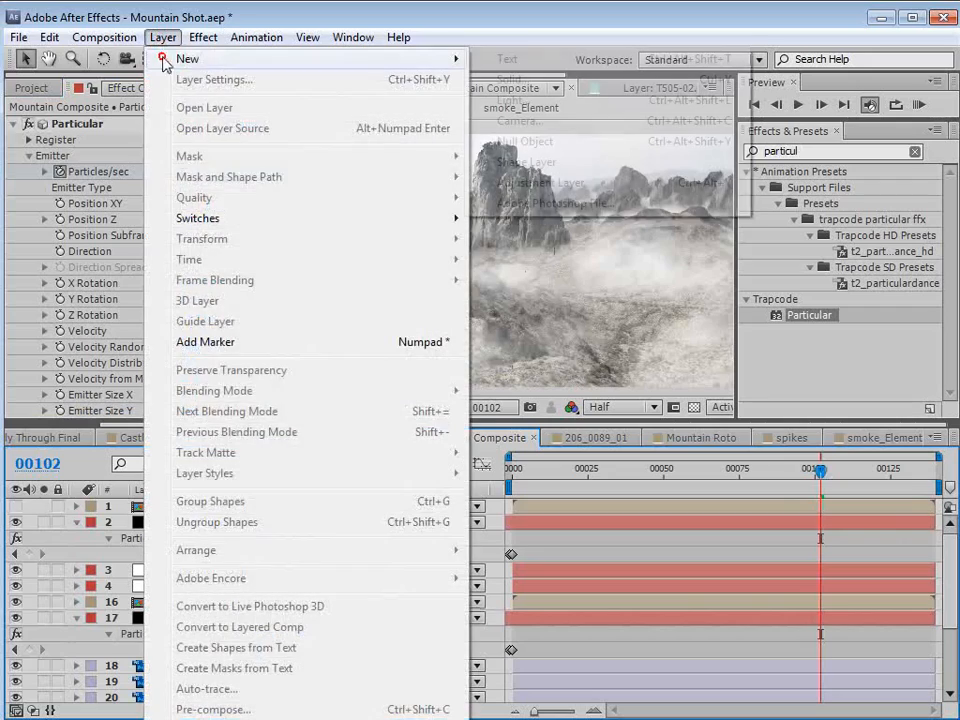
mouse_move(190, 59)
click(566, 190)
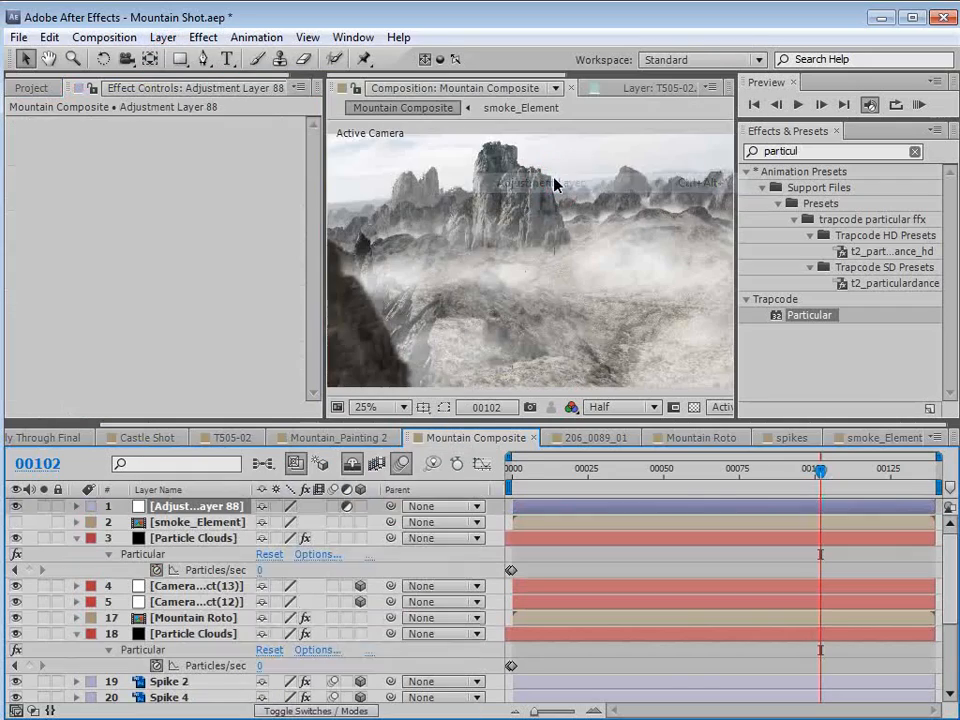
click(219, 42)
mouse_move(257, 210)
click(499, 549)
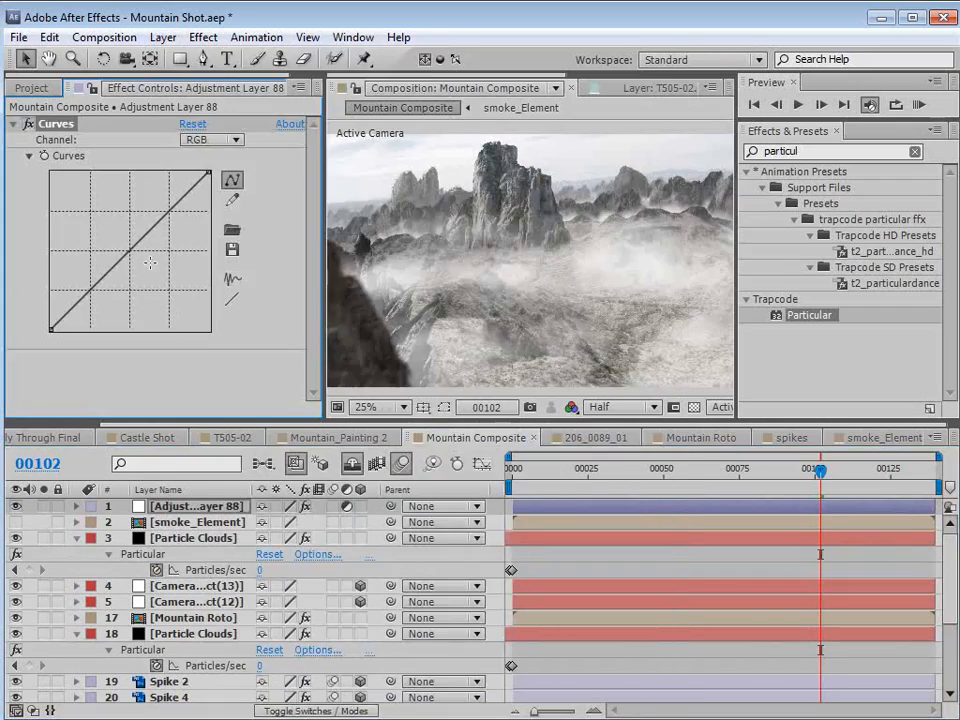
Grade the adjustment layer with Curves by darkening the RGB shadows, reducing red and slightly raising blue for a cool tint.
drag(113, 268, 76, 314)
mouse_move(117, 281)
mouse_down()
mouse_move(141, 270)
mouse_move(108, 264)
mouse_move(111, 272)
mouse_up()
click(211, 140)
click(218, 178)
click(211, 140)
click(222, 221)
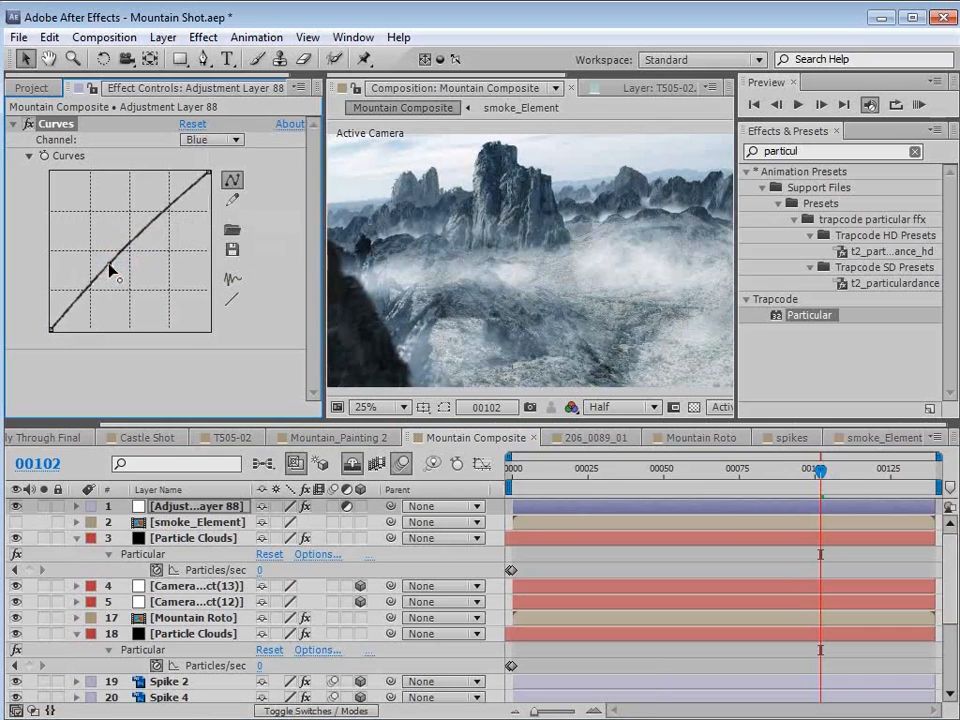
Set the emitter Random Seed of the lower Particle Clouds layer to 100330 and check the clouds at frame 116.
click(237, 634)
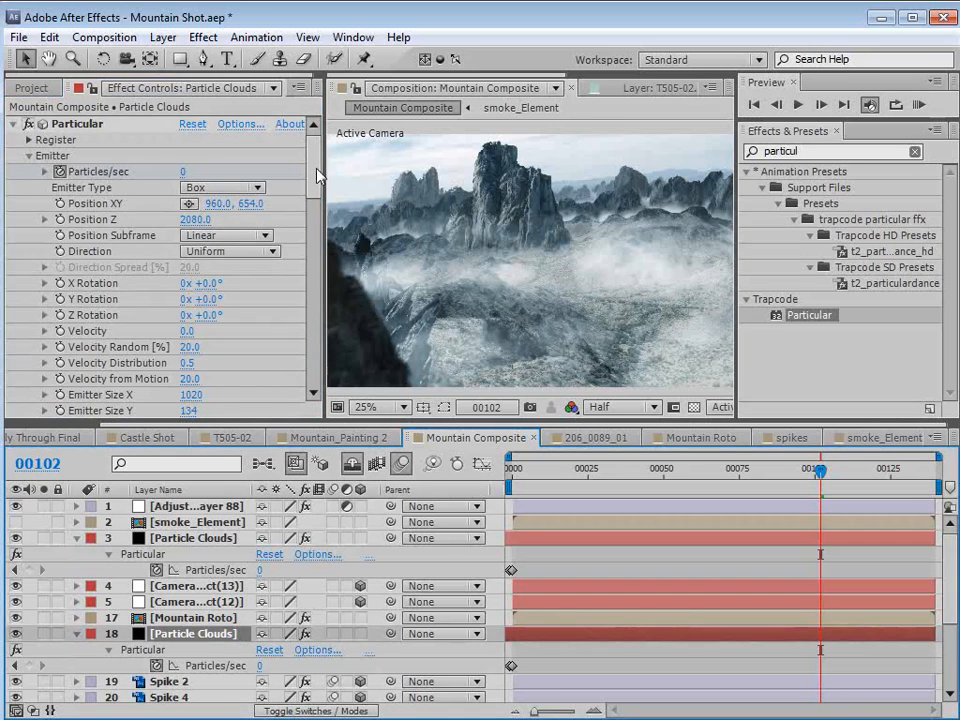
scroll(316, 175, down, 5)
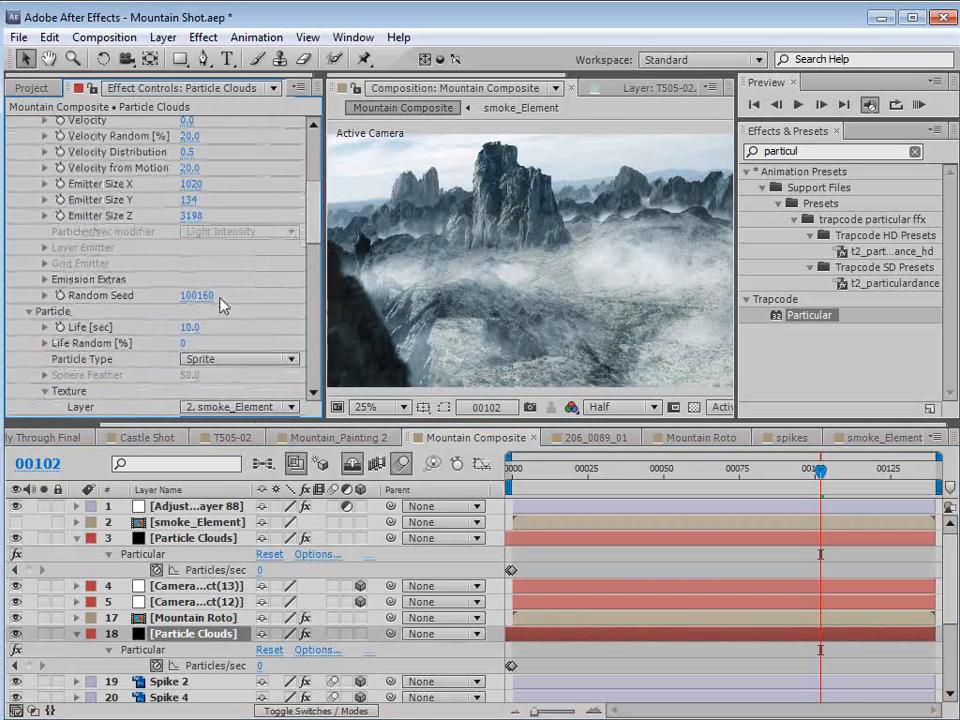
drag(195, 295, 204, 295)
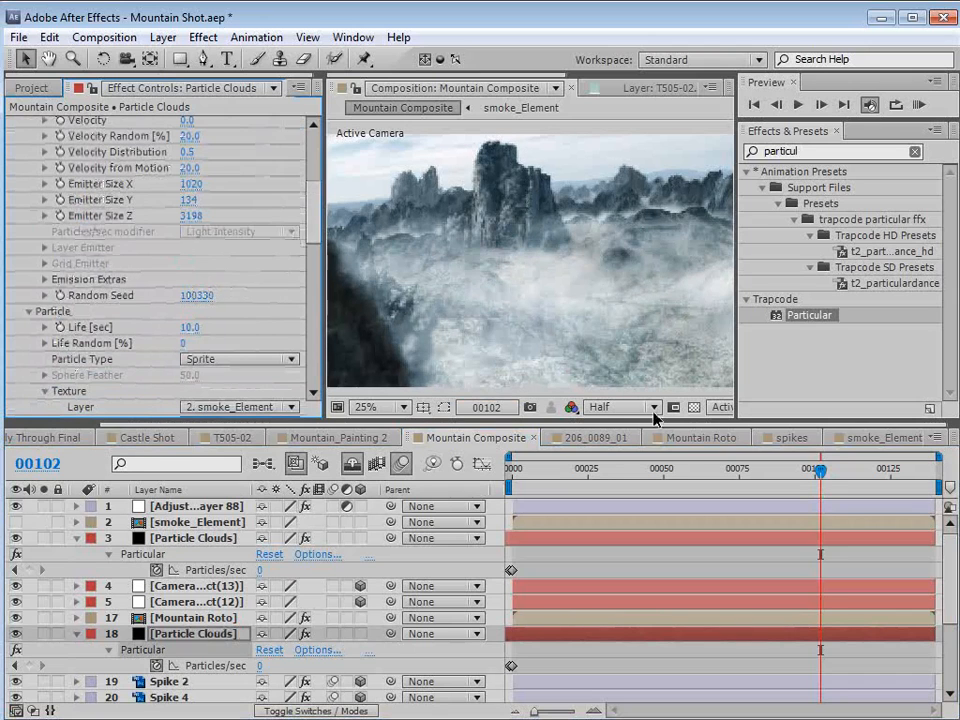
drag(815, 481, 866, 503)
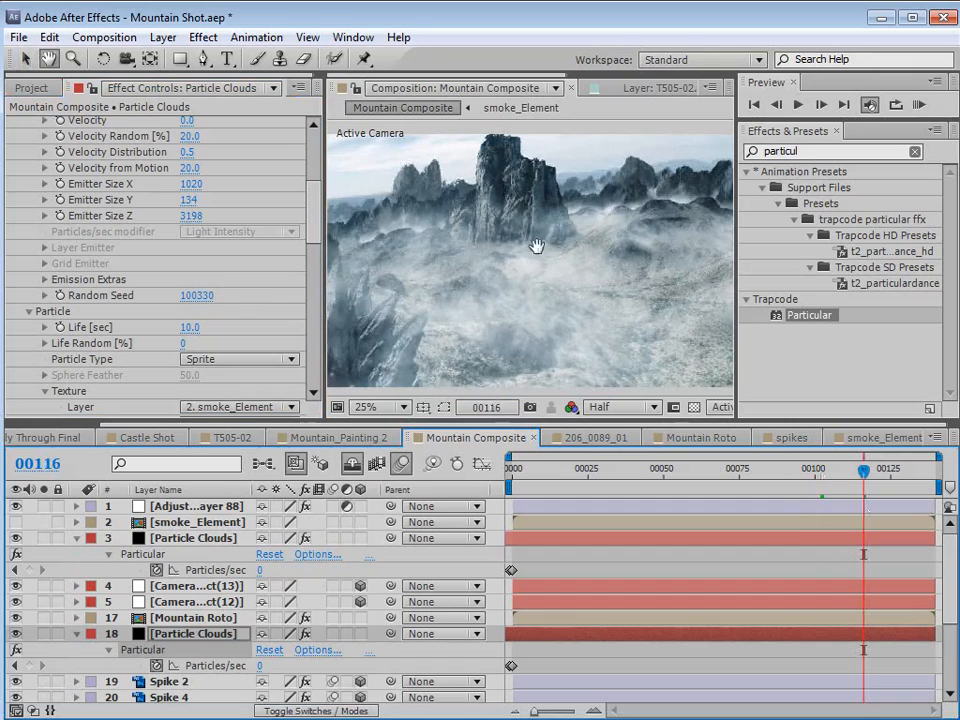
scroll(533, 242, down, 1)
scroll(533, 242, up, 1)
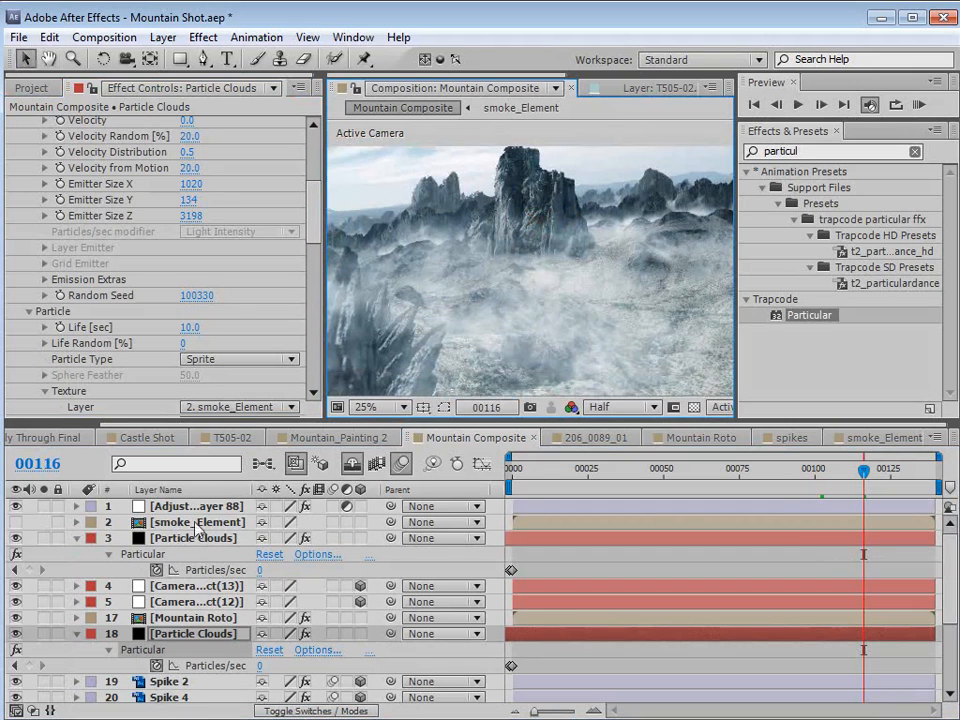
View the Back mountains layer in isolation, and solo the Mountain Shot.mov footage layer instead and select it.
scroll(192, 621, down, 3)
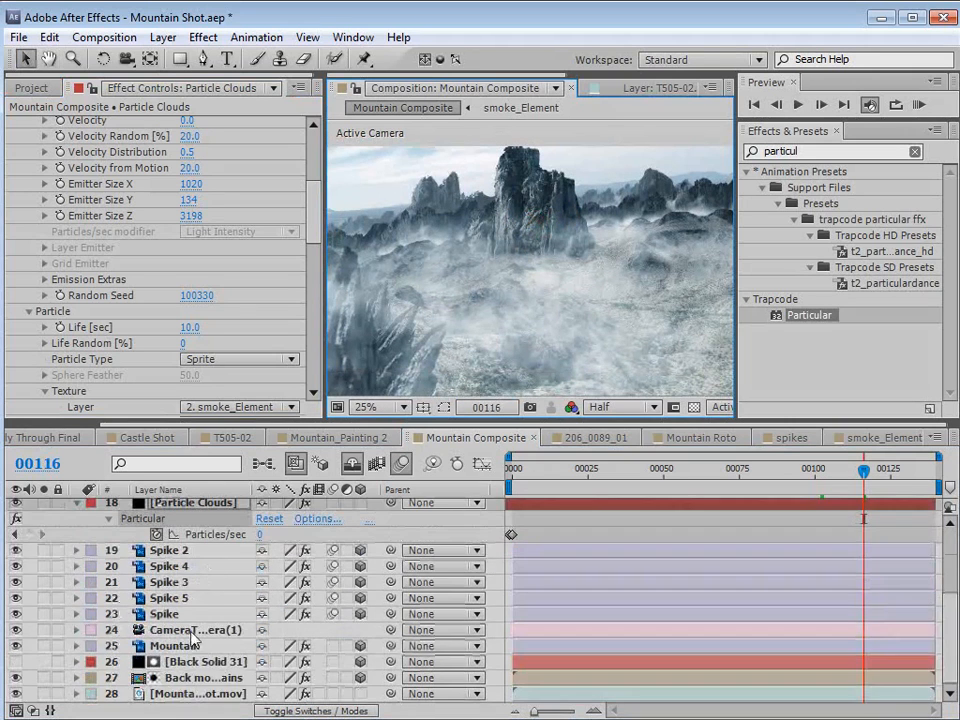
click(184, 682)
click(40, 678)
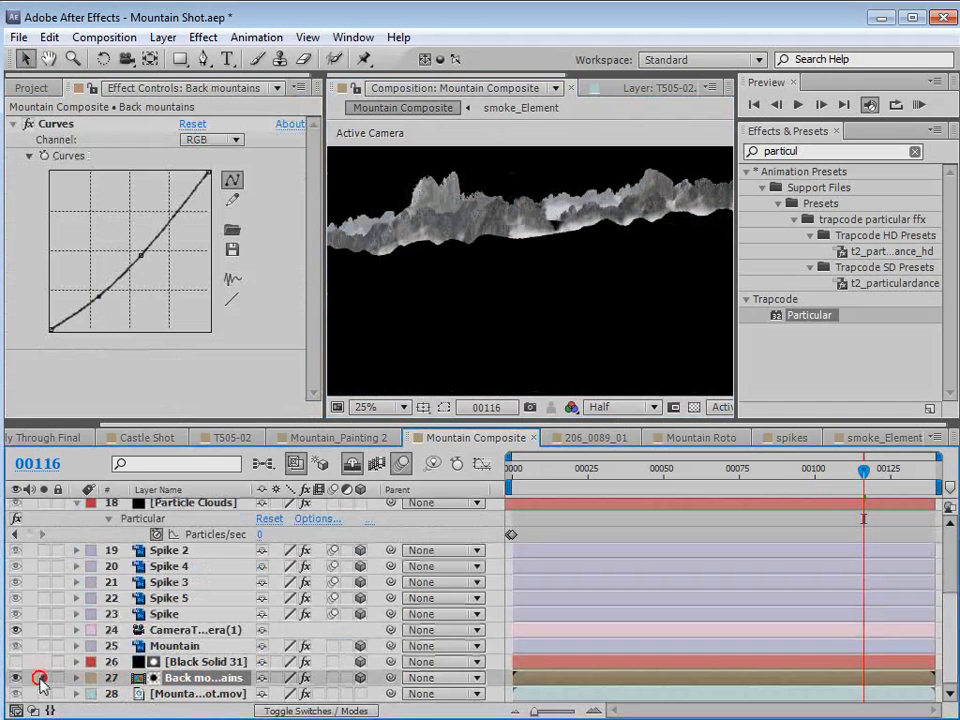
click(40, 679)
click(43, 694)
click(131, 694)
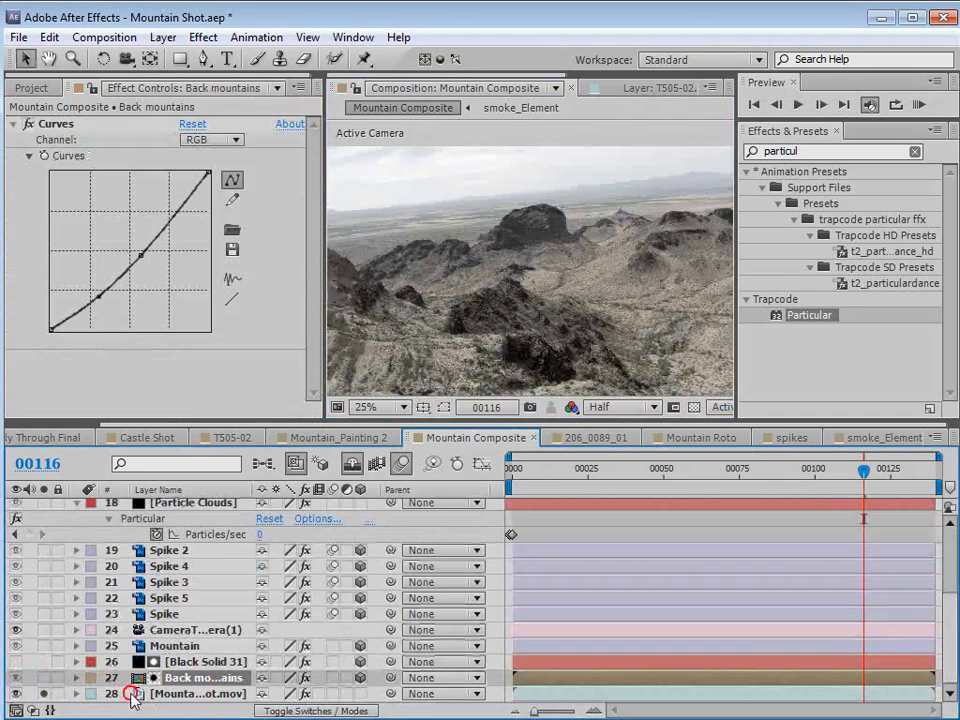
click(470, 312)
key(space)
drag(508, 241, 520, 250)
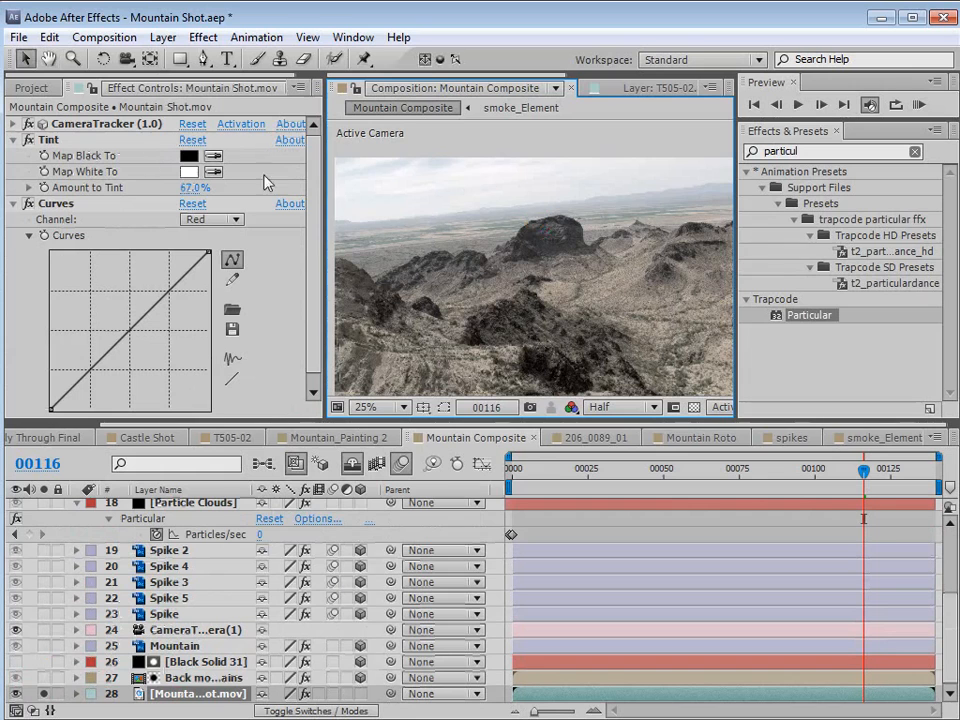
Collapse the footage layer's Tint and Curves effects and save the project.
click(13, 140)
click(13, 155)
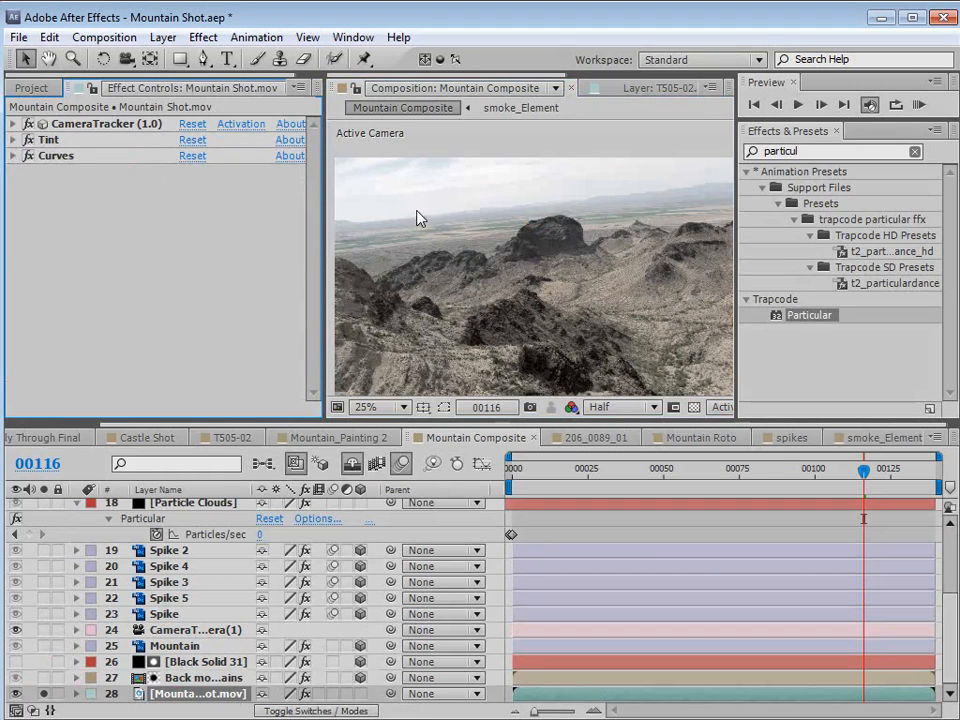
key(ctrl+s)
Apply a Luma Key to Mountain Shot.mov with Key Type Key Out Brighter and a Threshold of 216 to remove the sky.
click(193, 693)
click(203, 37)
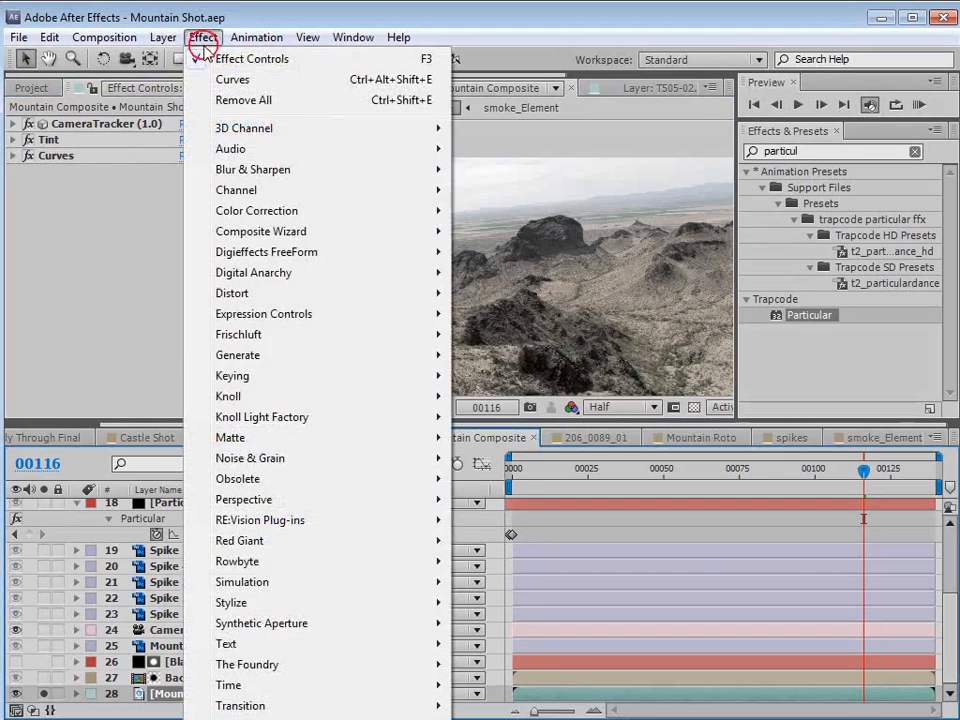
mouse_move(259, 375)
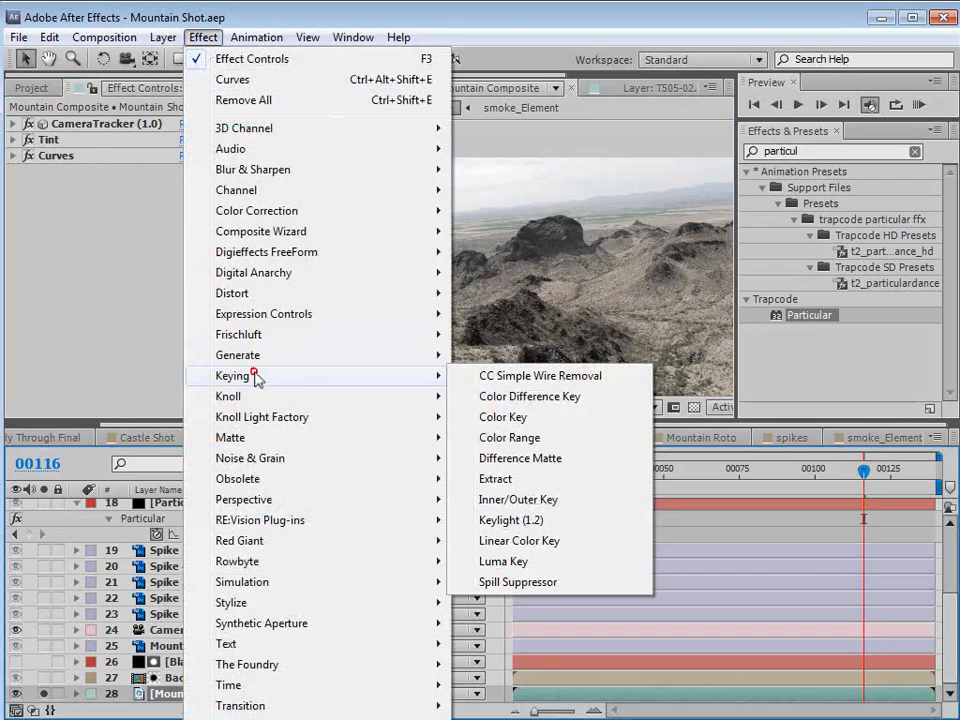
click(504, 561)
click(220, 188)
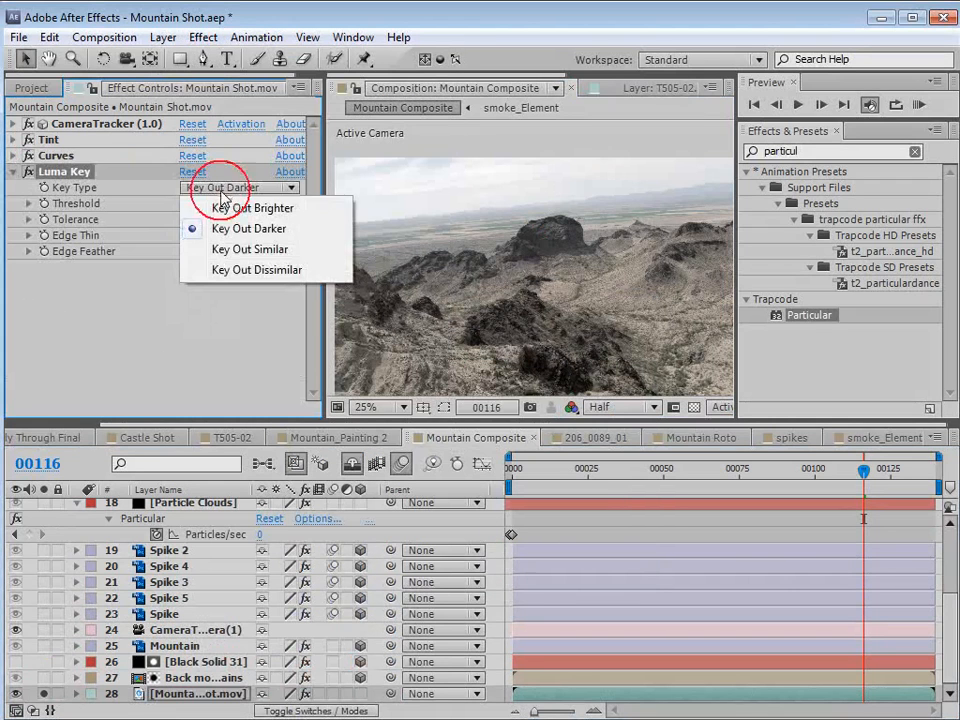
click(202, 209)
drag(181, 209, 376, 198)
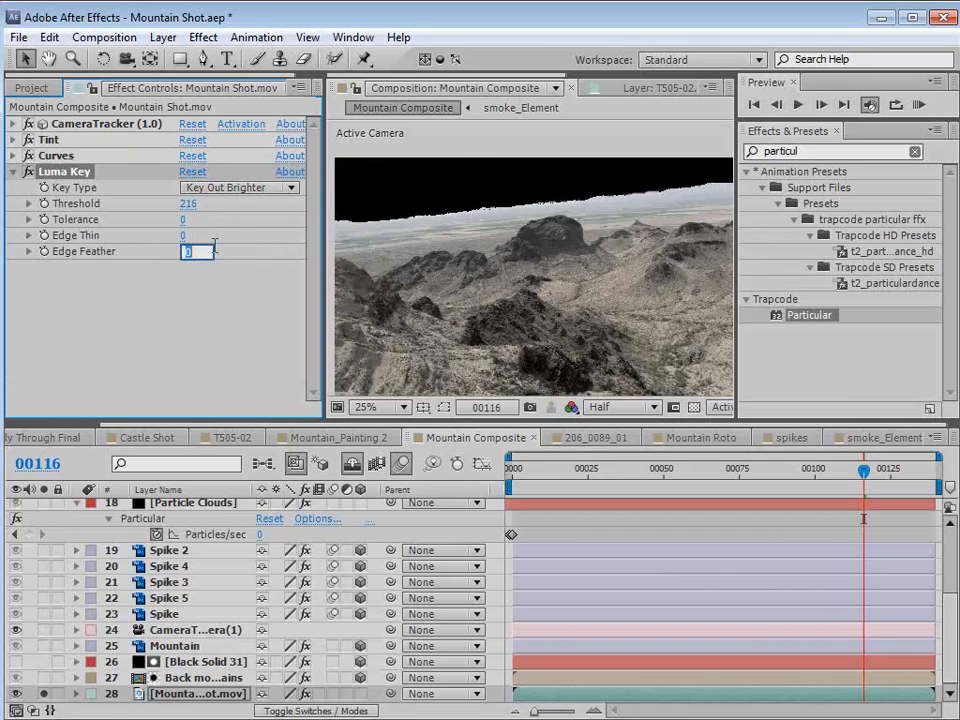
Set the Luma Key's Edge Feather to 2.0 and Threshold to 221, inspecting the horizon at frames 93 and 0.
key(Return)
scroll(534, 229, up, 2)
drag(534, 229, 548, 287)
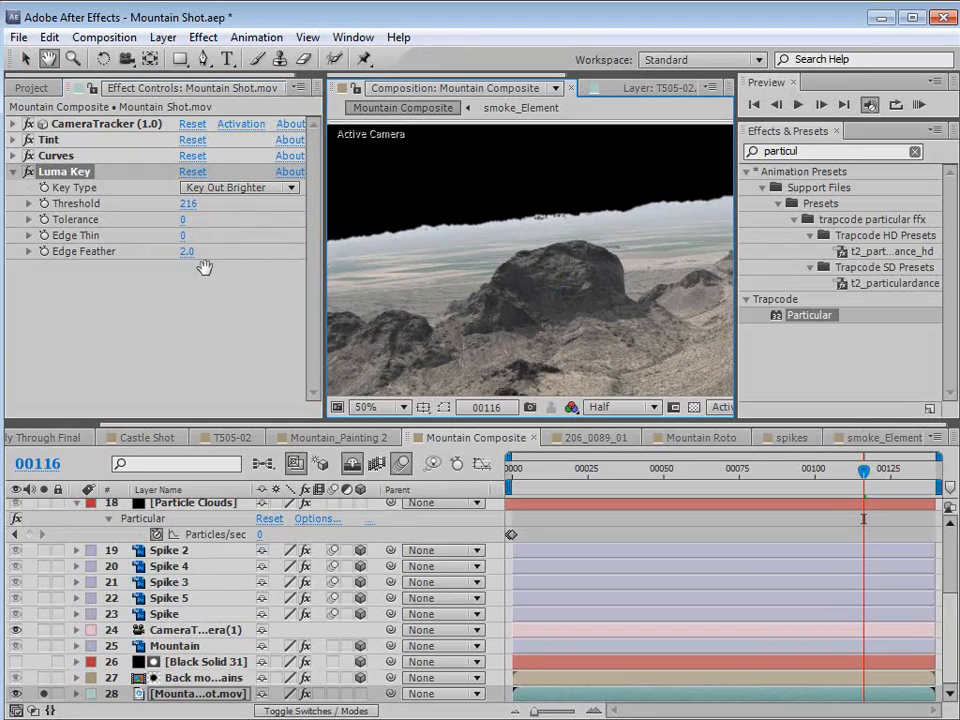
drag(186, 209, 573, 302)
click(457, 292)
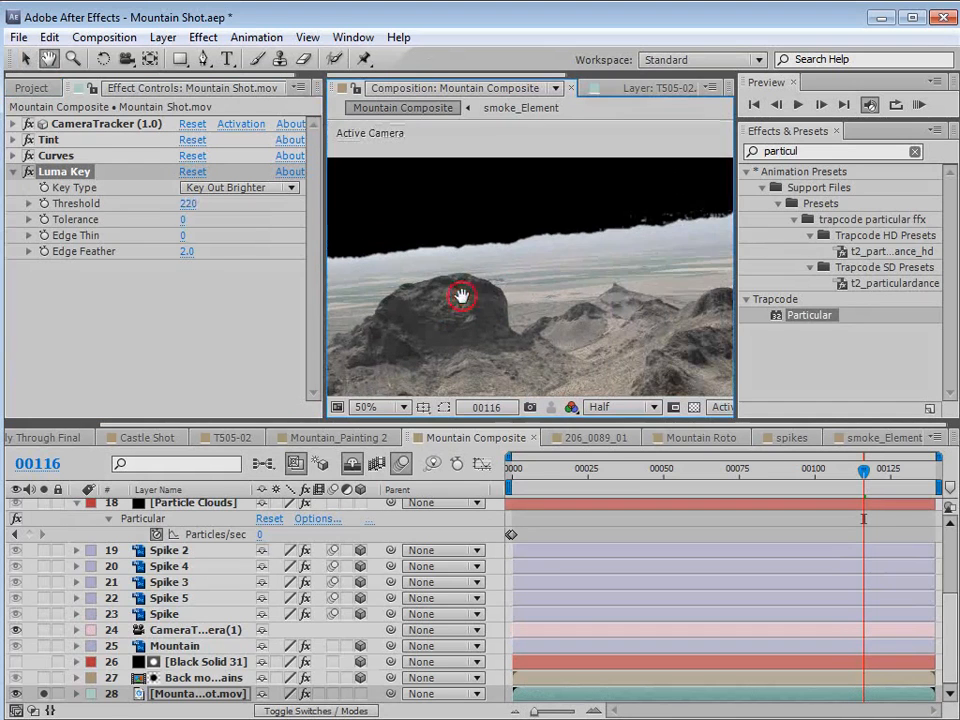
drag(826, 476, 613, 484)
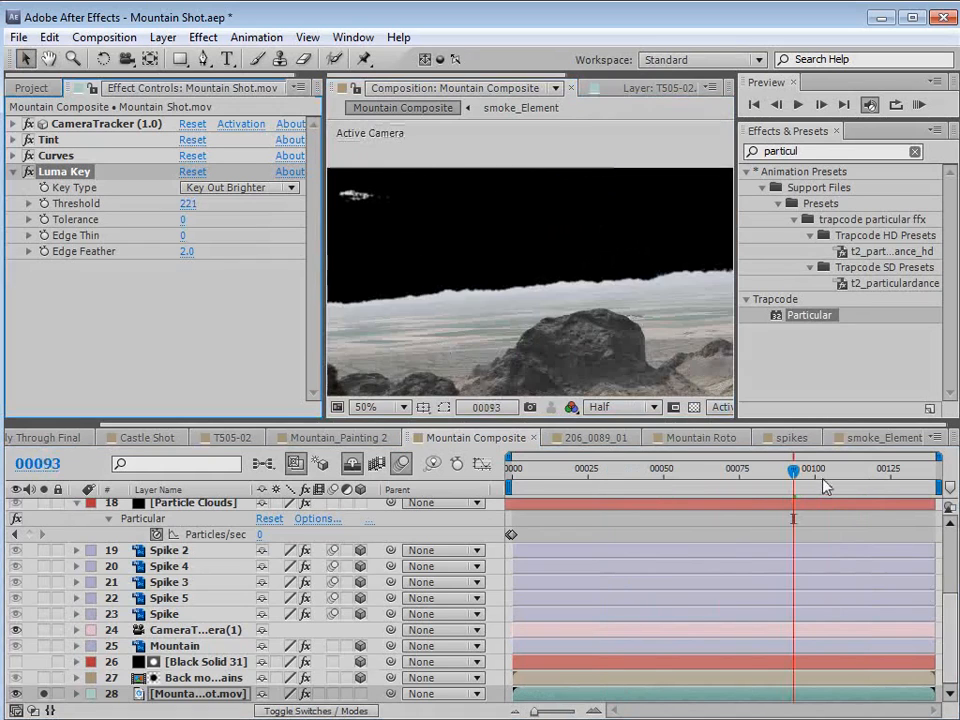
drag(794, 470, 512, 472)
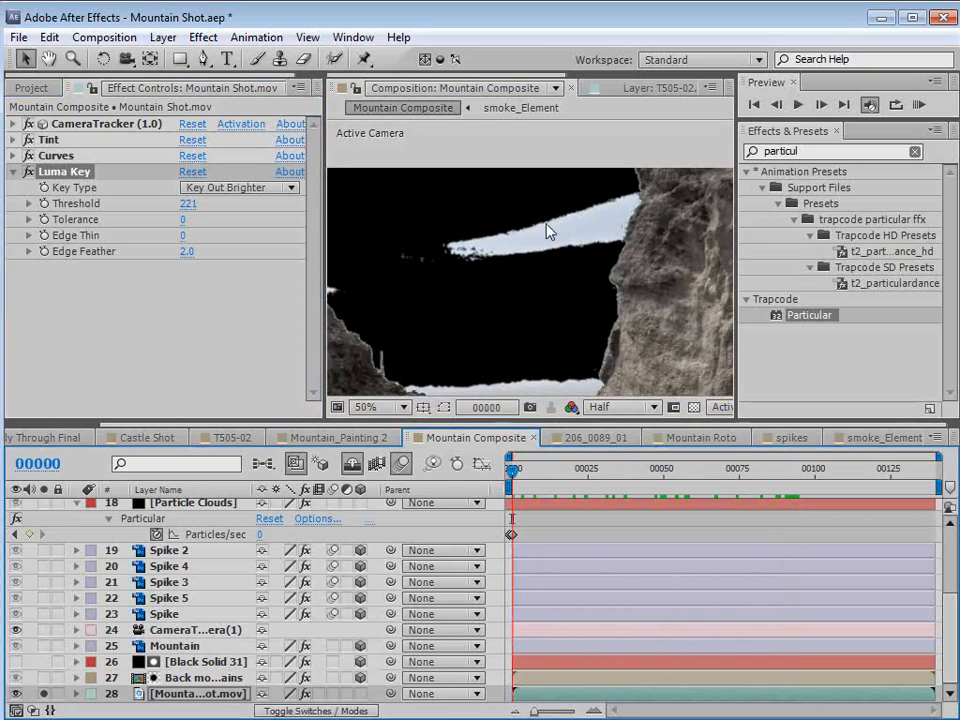
Draw a closed Pen tool mask on Mountain Shot.mov at frame 0, enclosing the sky area across the upper part of the footage.
scroll(550, 250, down, 2)
key(g)
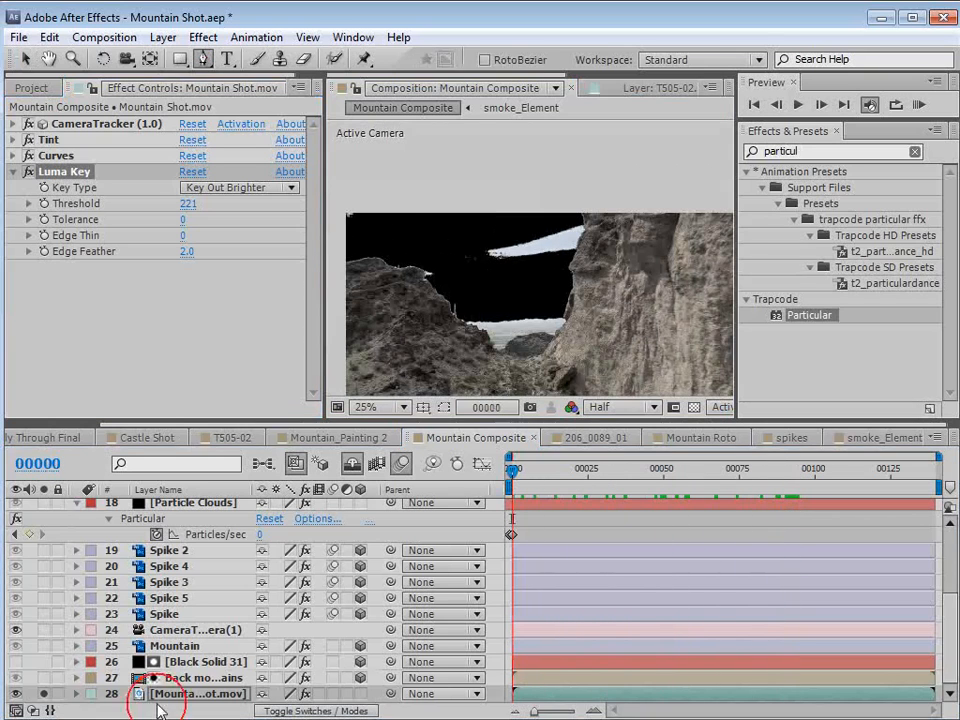
key(h)
drag(497, 227, 439, 249)
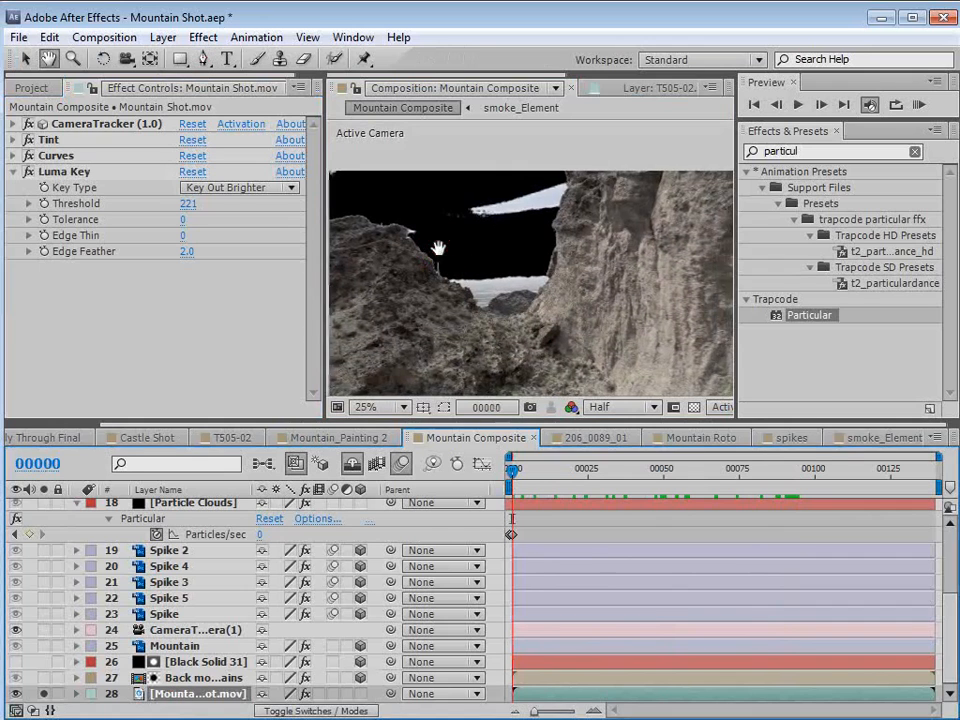
scroll(495, 250, down, 1)
key(g)
click(370, 259)
drag(497, 248, 513, 247)
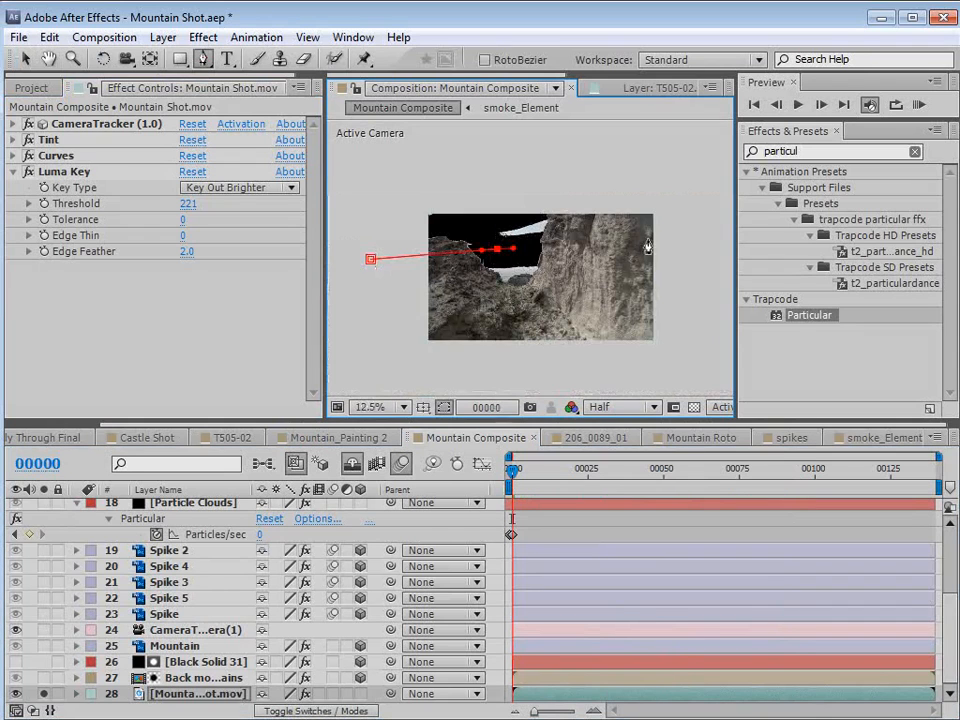
click(427, 178)
click(352, 206)
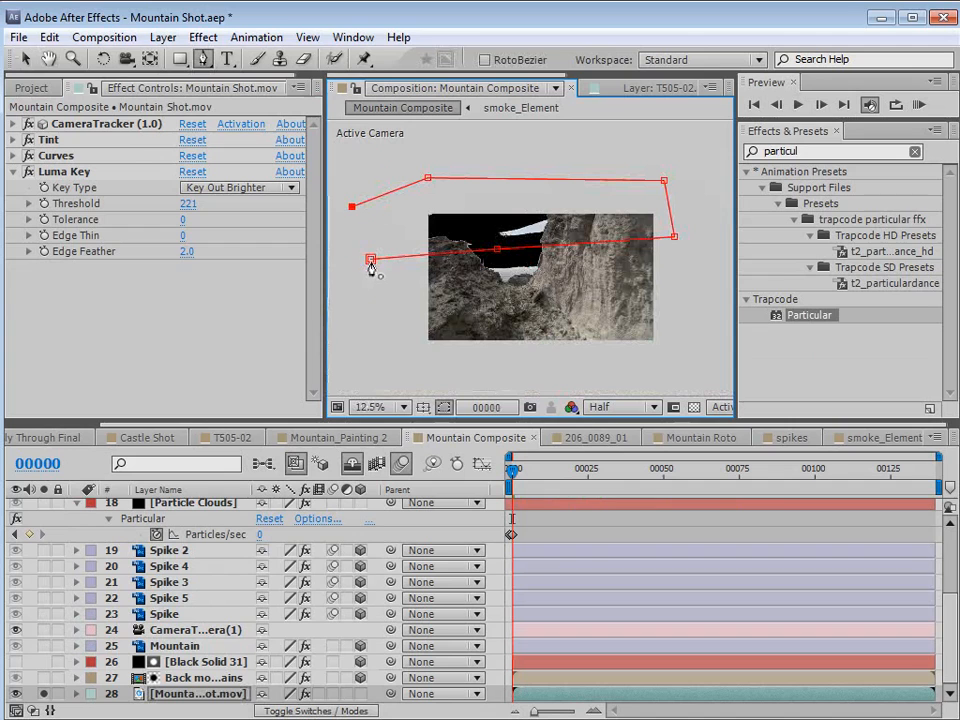
click(370, 260)
Set Mask 1 to Subtract and start animating its Mask Path with a keyframe at frame 0.
key(m)
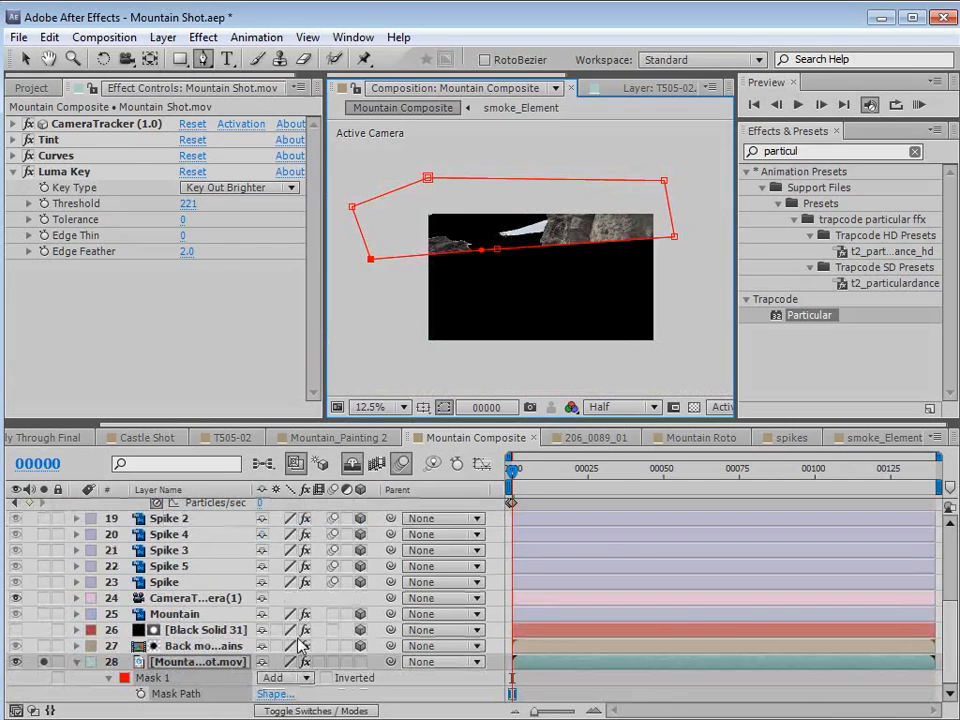
click(282, 678)
click(285, 719)
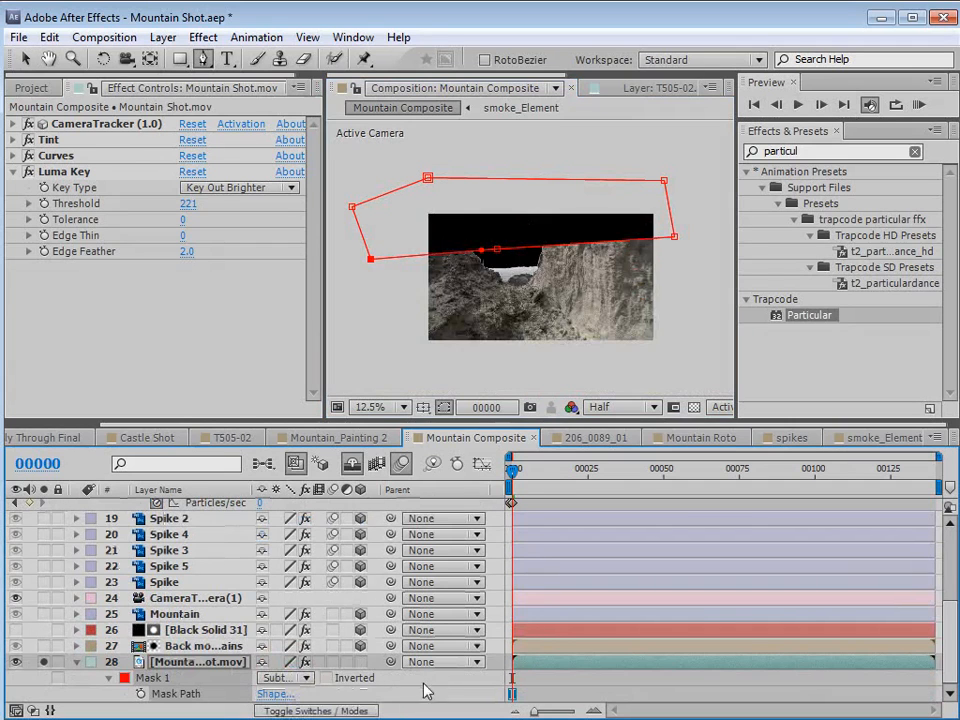
click(142, 693)
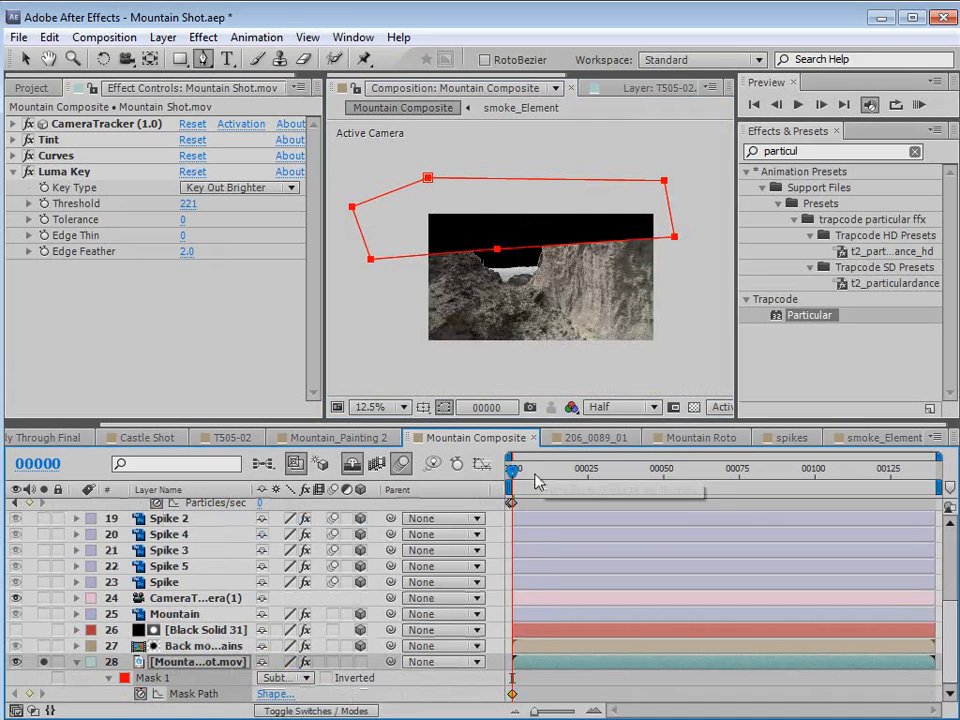
Keyframe the Mask Path by moving the mask up at about frame 50 and fitting it to the horizon at frame 90.
drag(536, 482, 664, 485)
key(v)
drag(497, 249, 500, 240)
drag(663, 468, 785, 468)
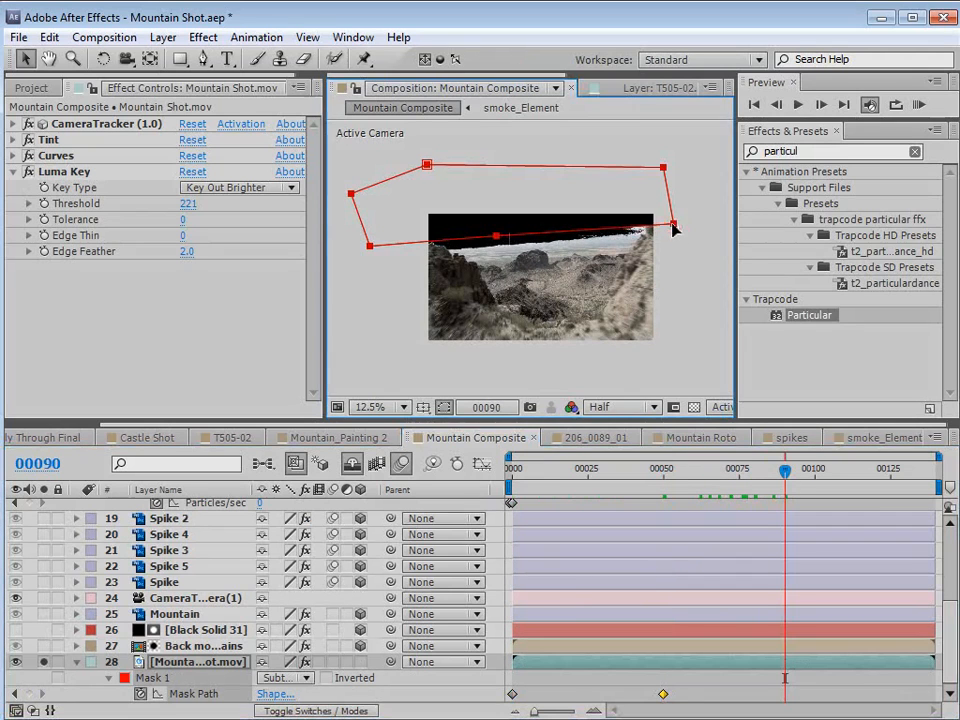
drag(674, 224, 677, 232)
Lower the Luma Key Threshold to 217 and preview the keyed footage up to frame 106.
click(168, 175)
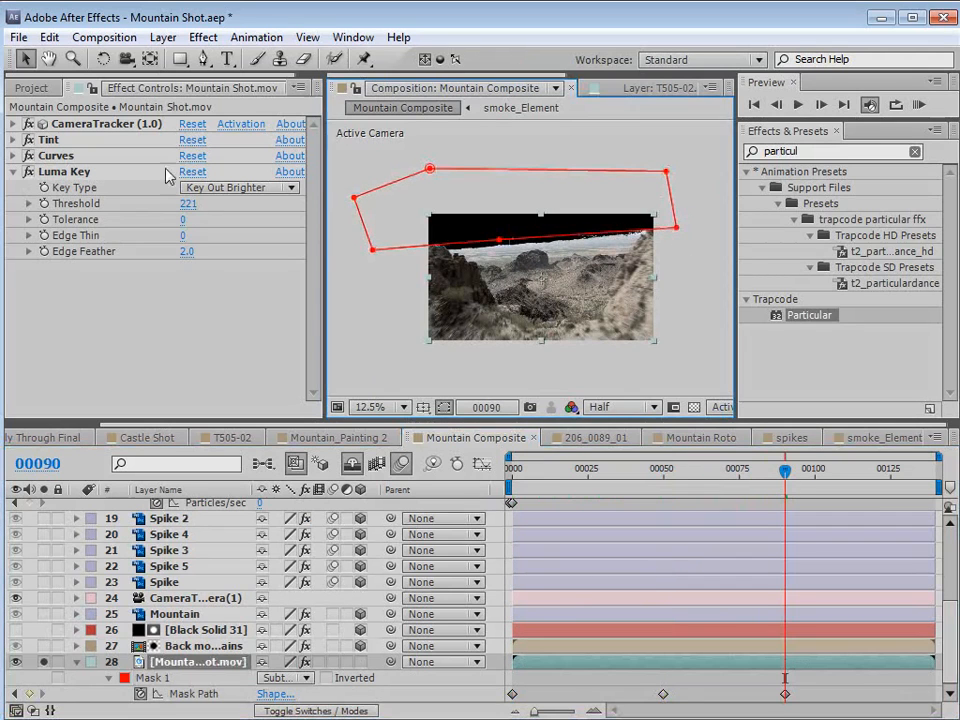
drag(186, 207, 189, 202)
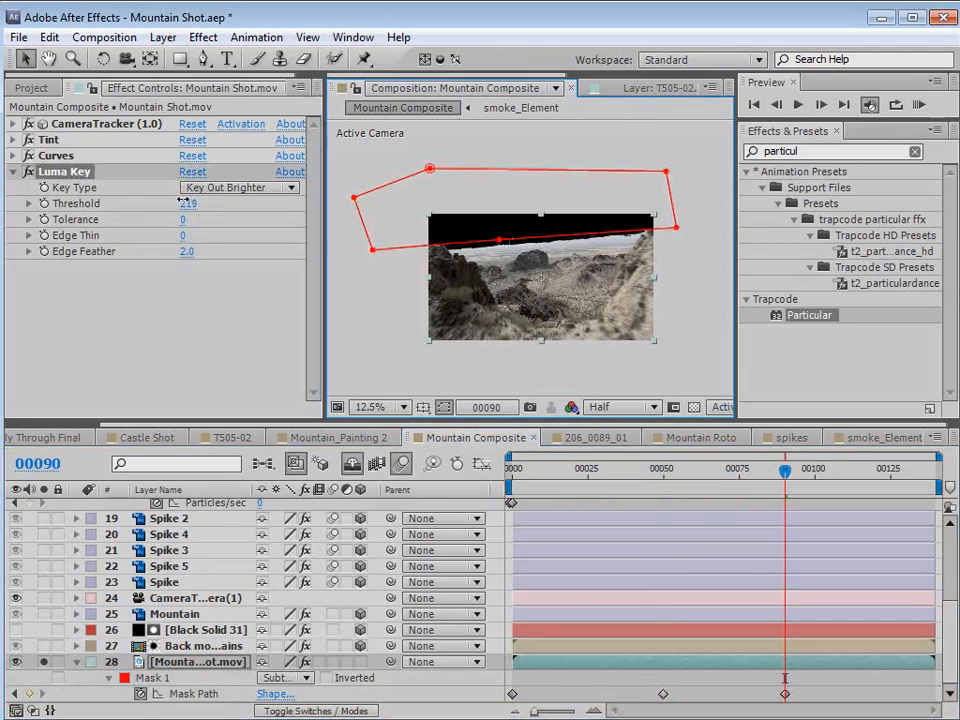
key(space)
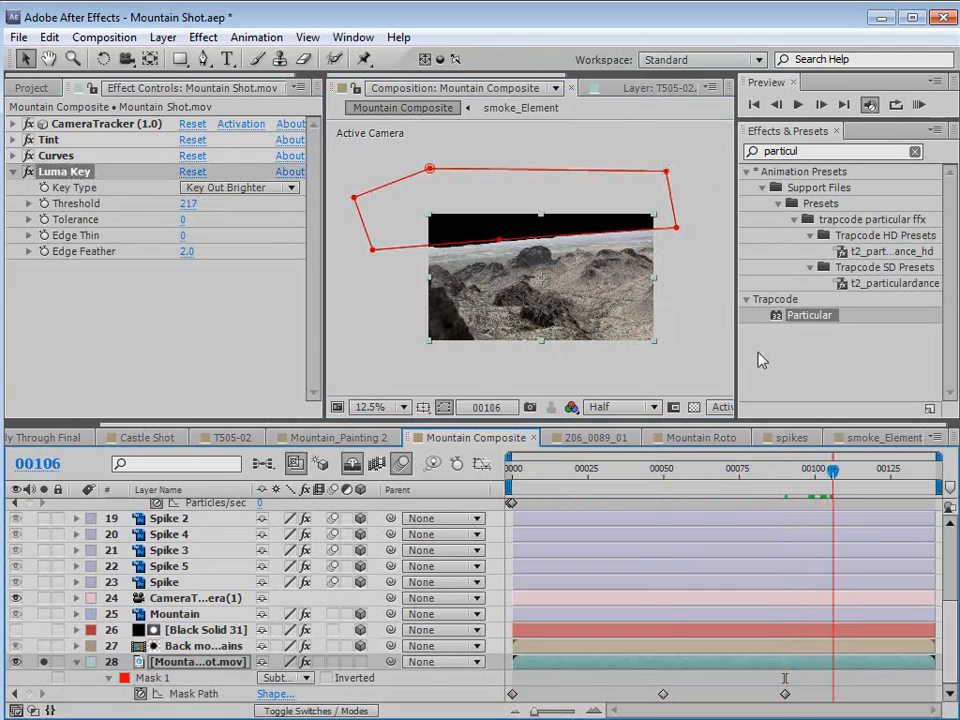
Raise the mask's lower corner beyond the footage's right edge at frame 106 and move the whole mask up at frame 139.
drag(676, 228, 677, 217)
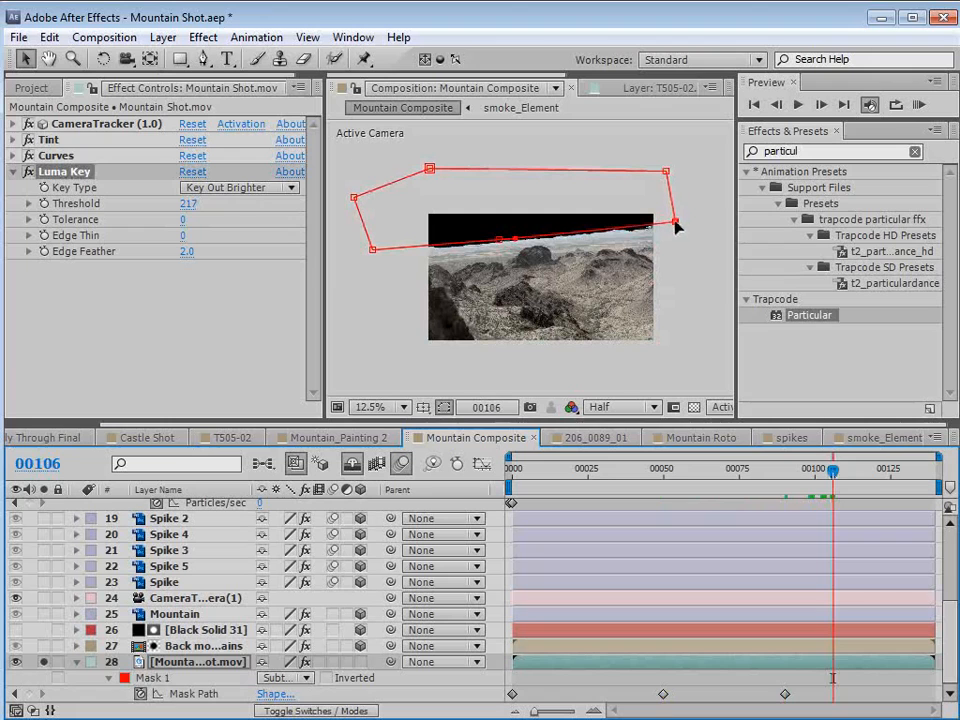
drag(845, 467, 933, 467)
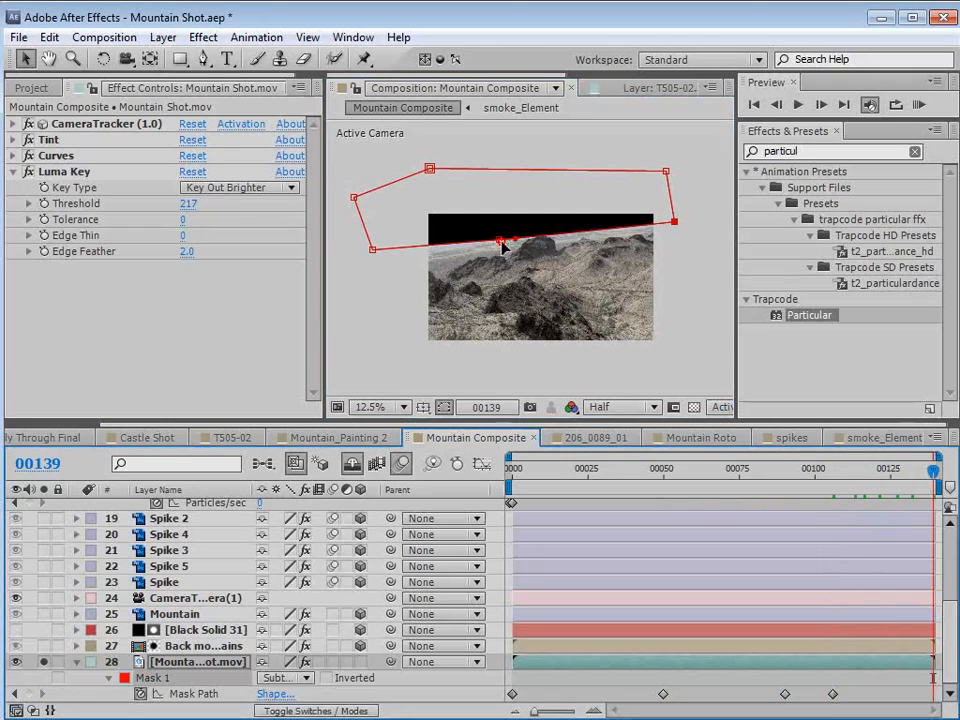
double_click(502, 242)
drag(520, 224, 518, 211)
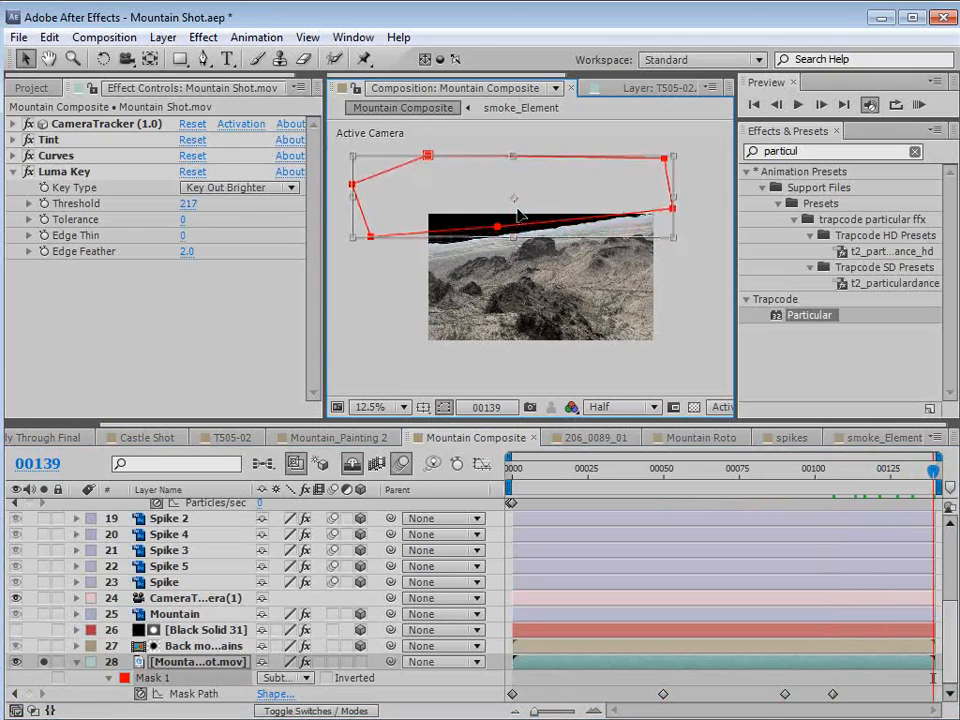
key(Return)
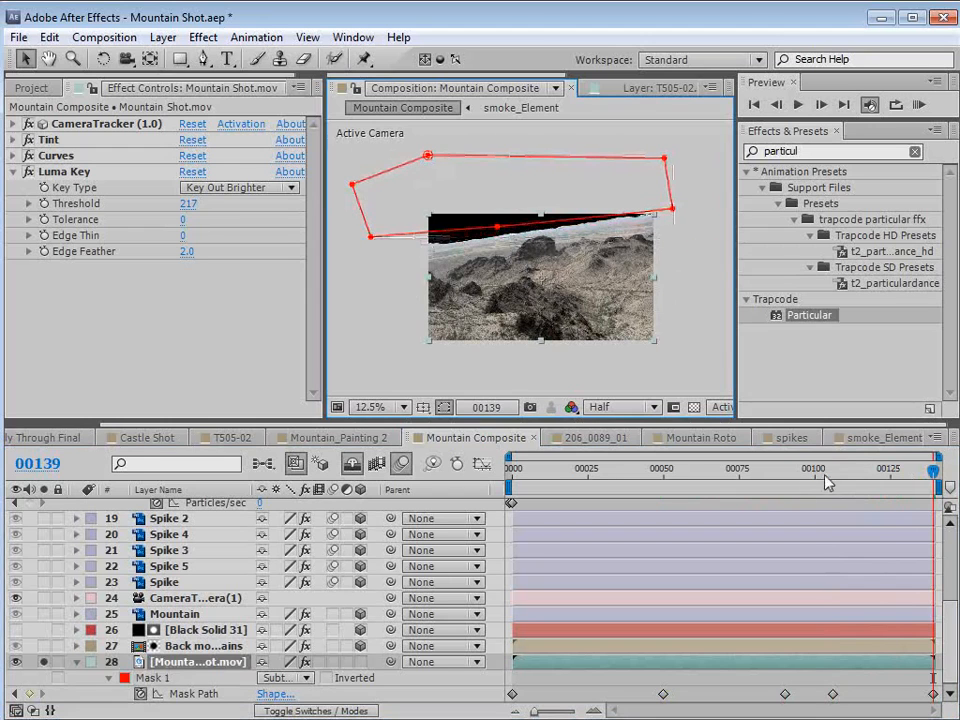
Review the keyed footage back to frame 57 and unsolo Mountain Shot.mov so all composite layers render.
drag(826, 483, 669, 487)
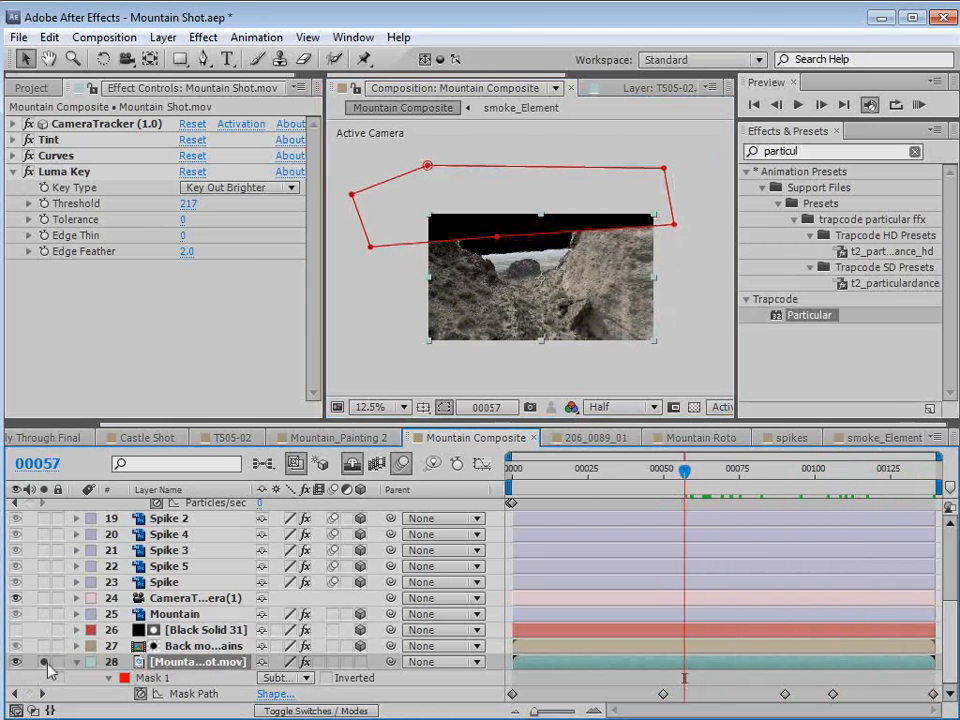
click(43, 661)
click(43, 661)
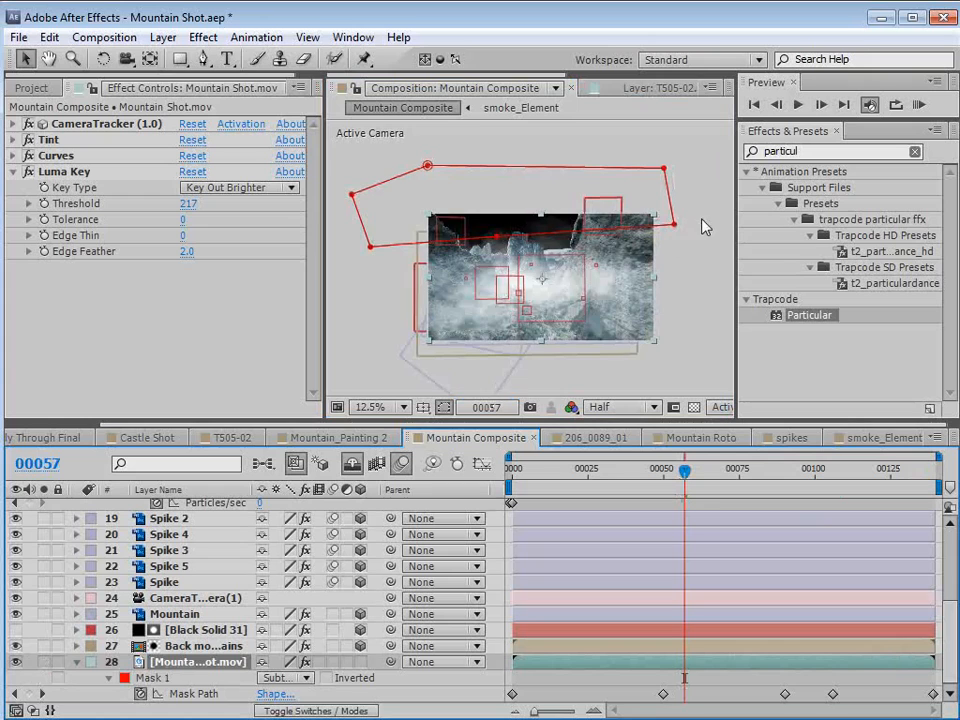
Inspect the keyed horizon of the full composite at frame 102 with the layer controls hidden.
key(ctrl+shift+h)
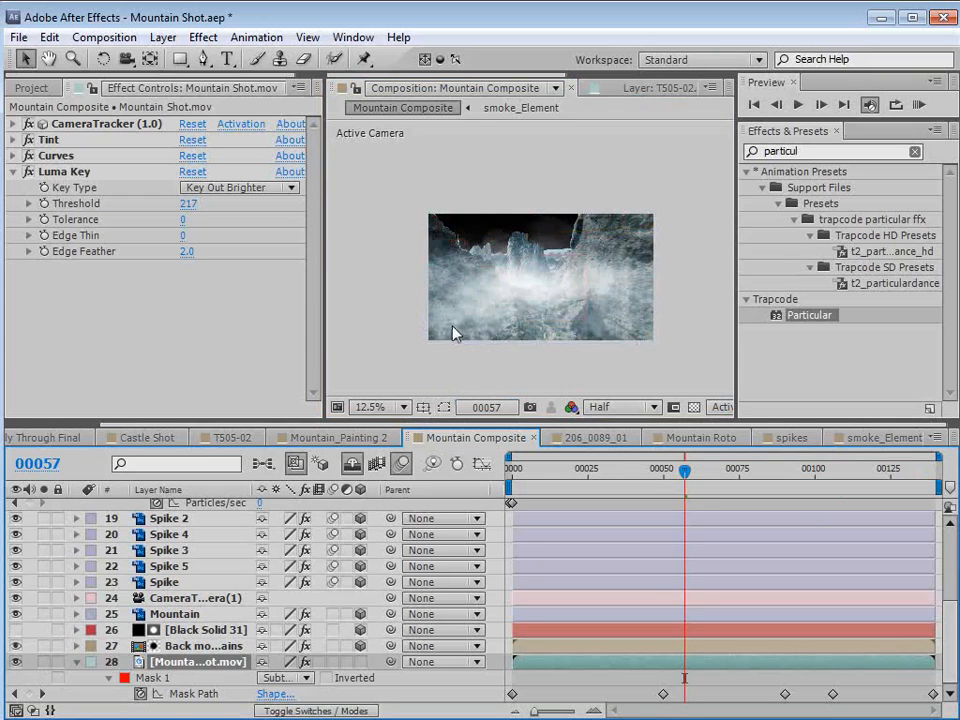
scroll(452, 326, up, 1)
drag(573, 301, 553, 293)
drag(706, 476, 817, 470)
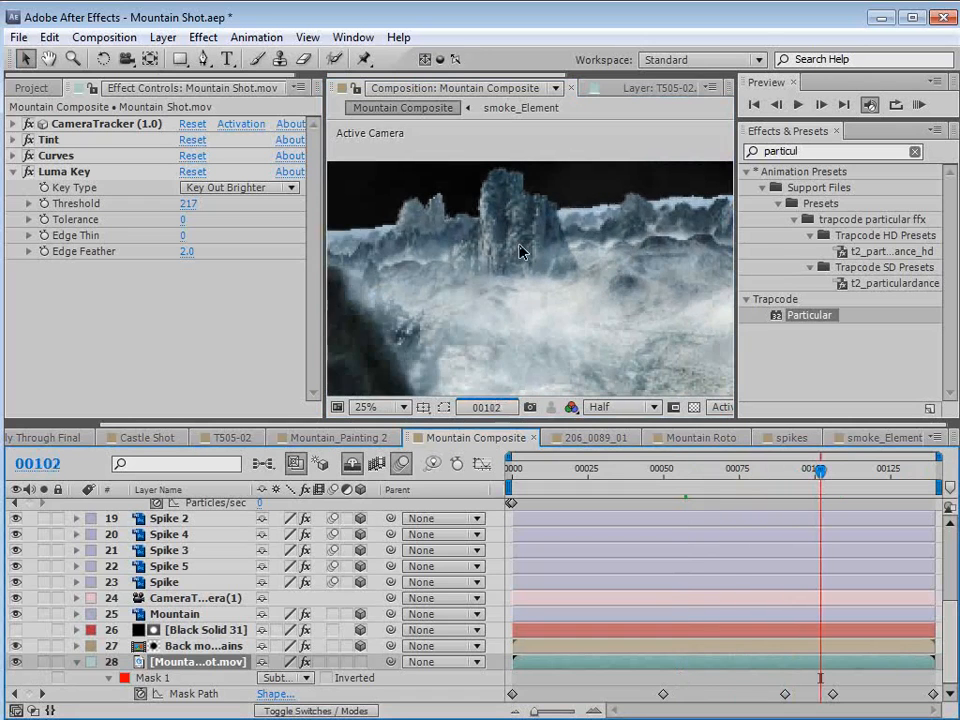
scroll(521, 246, down, 1)
drag(543, 265, 533, 242)
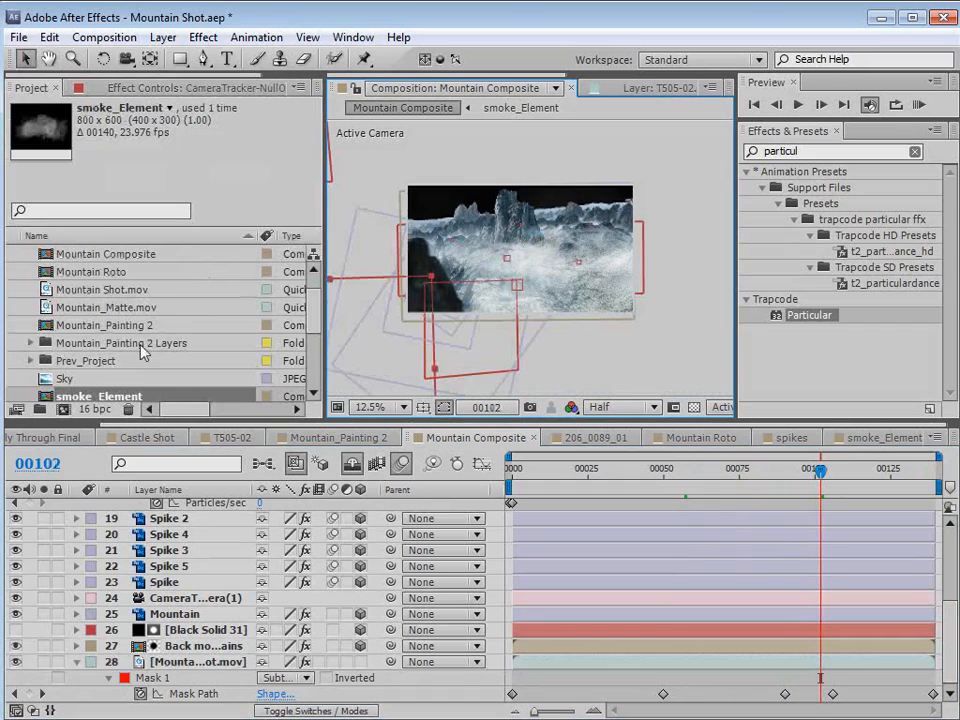
View the Sky image and add it to Mountain Composite as the bottom layer, beneath Mountain Shot.mov.
double_click(43, 381)
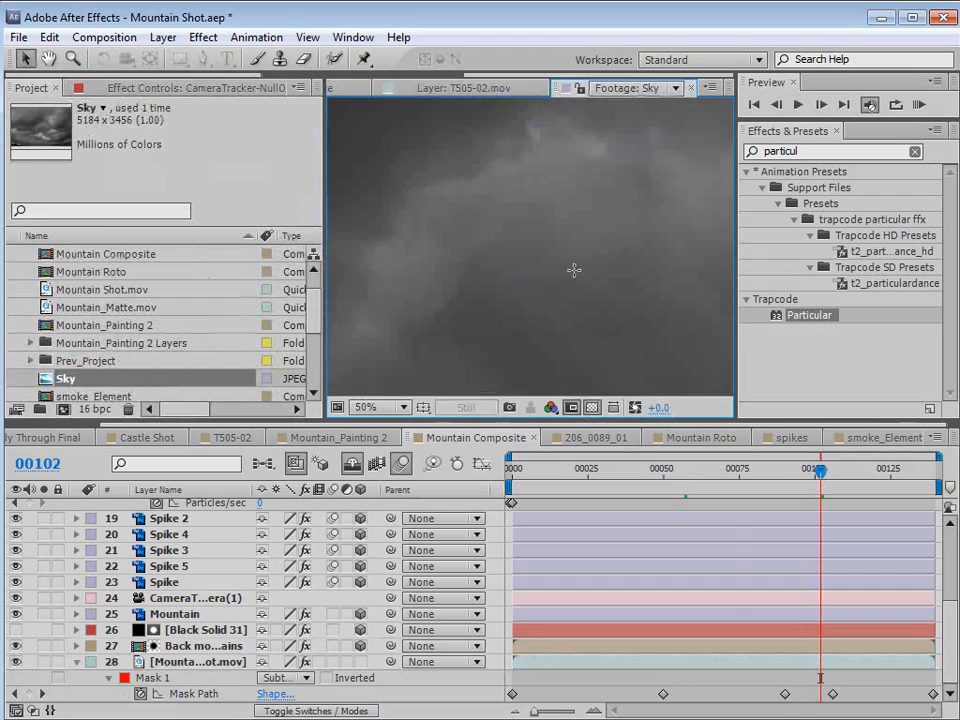
click(332, 88)
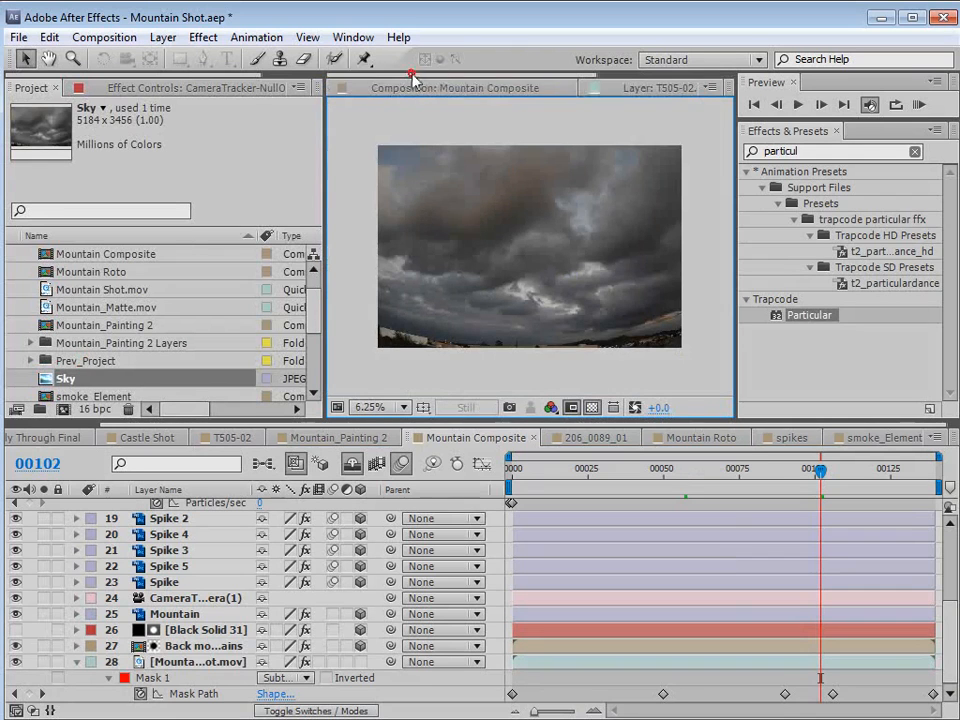
drag(66, 385, 198, 664)
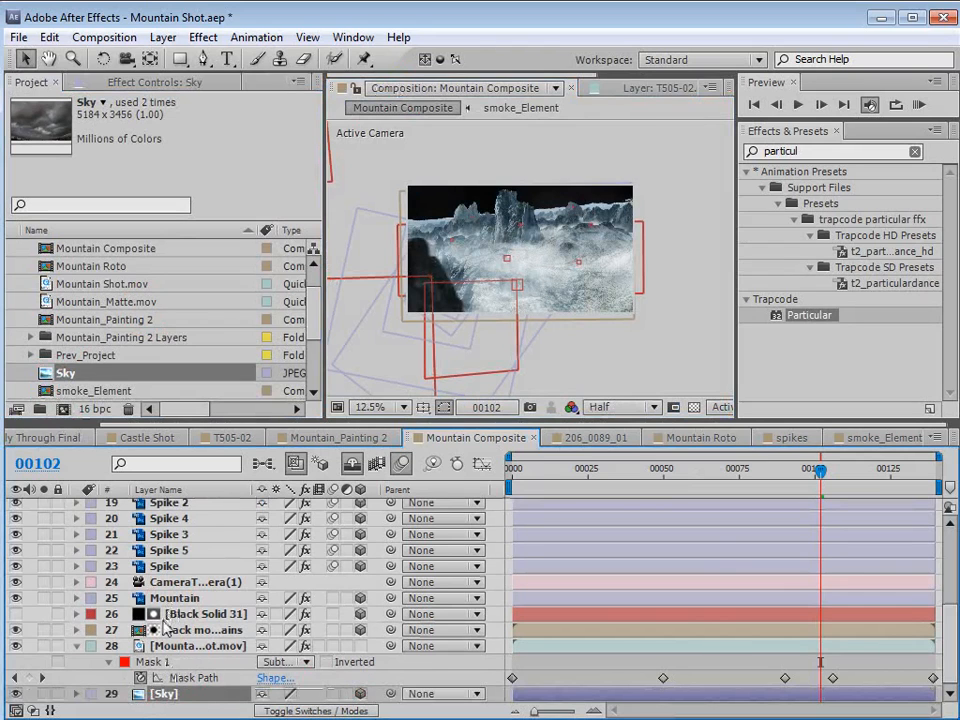
scroll(480, 212, up, 4)
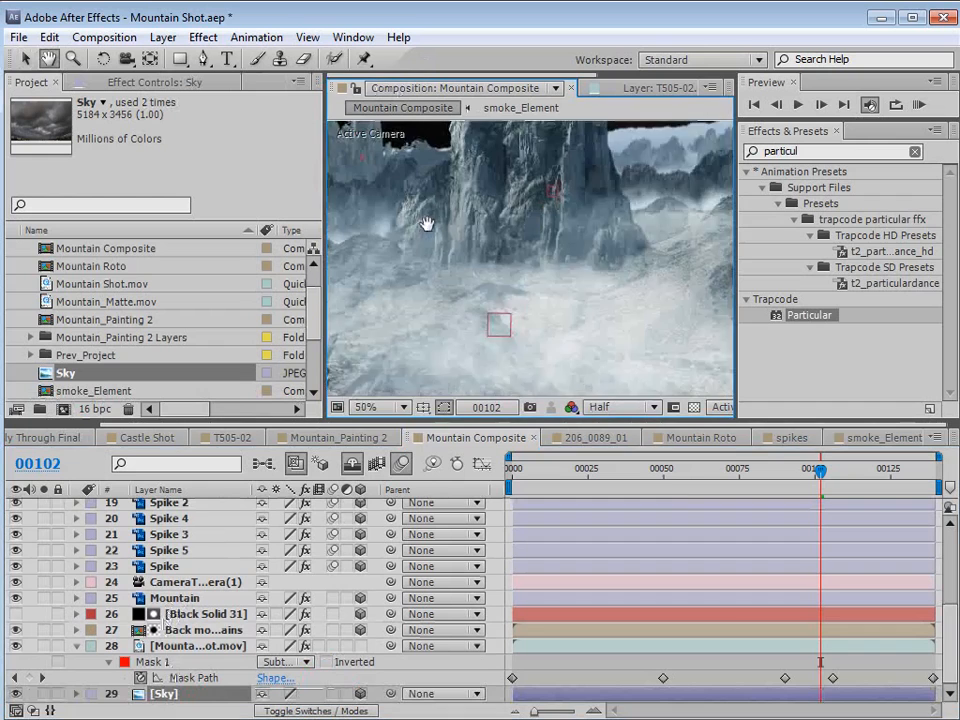
Copy the Position of the CameraTracker null numbered 5 and paste it onto the 3D Sky layer.
click(168, 534)
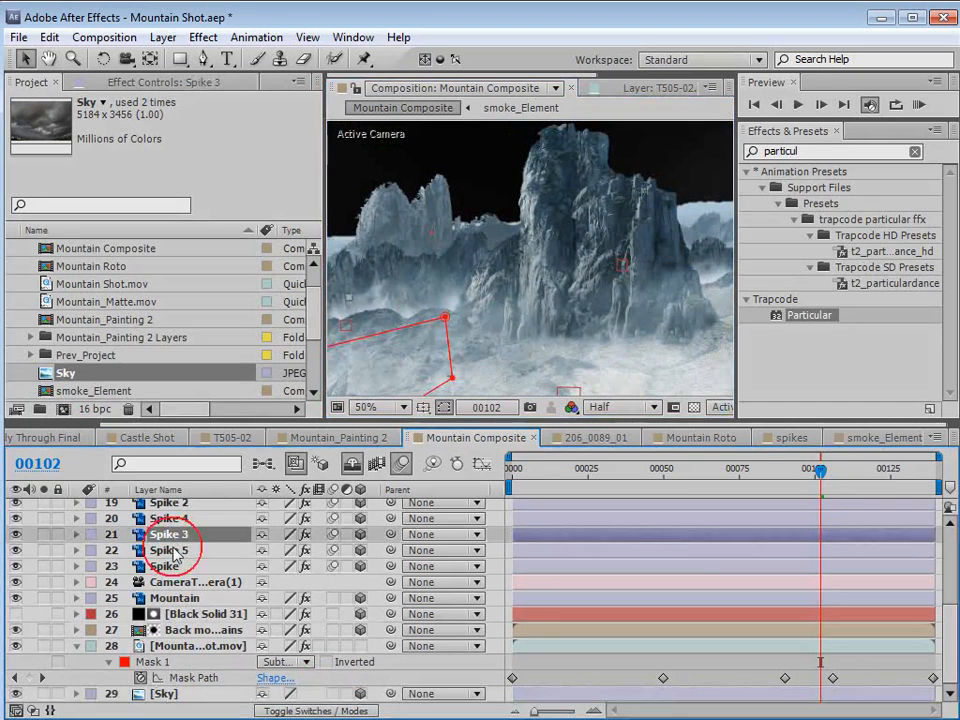
scroll(352, 468, up, 5)
click(183, 536)
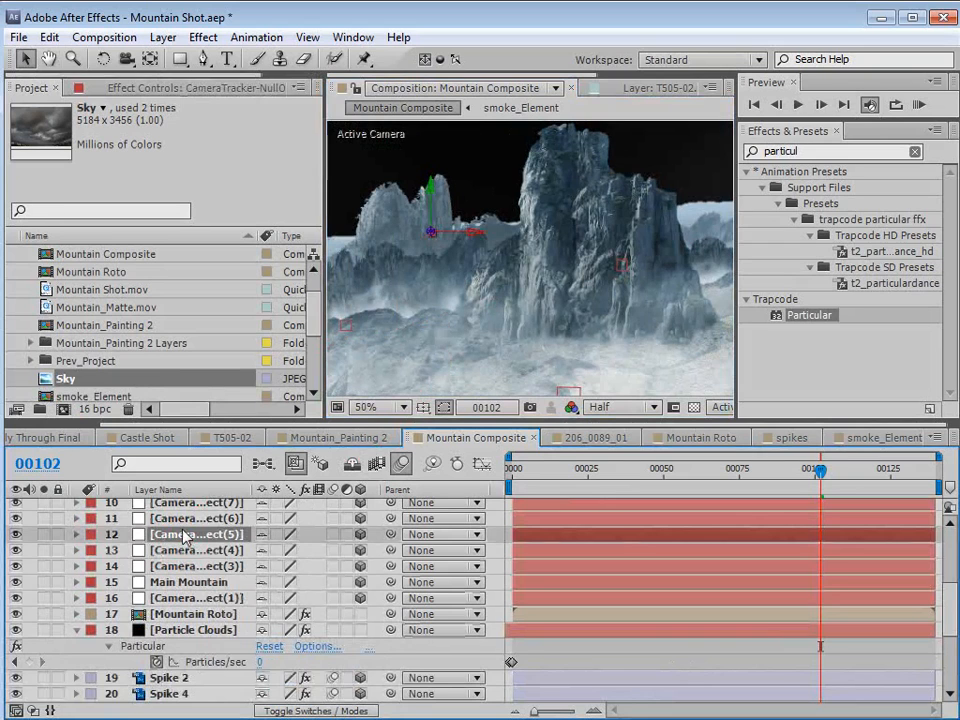
key(p)
click(158, 550)
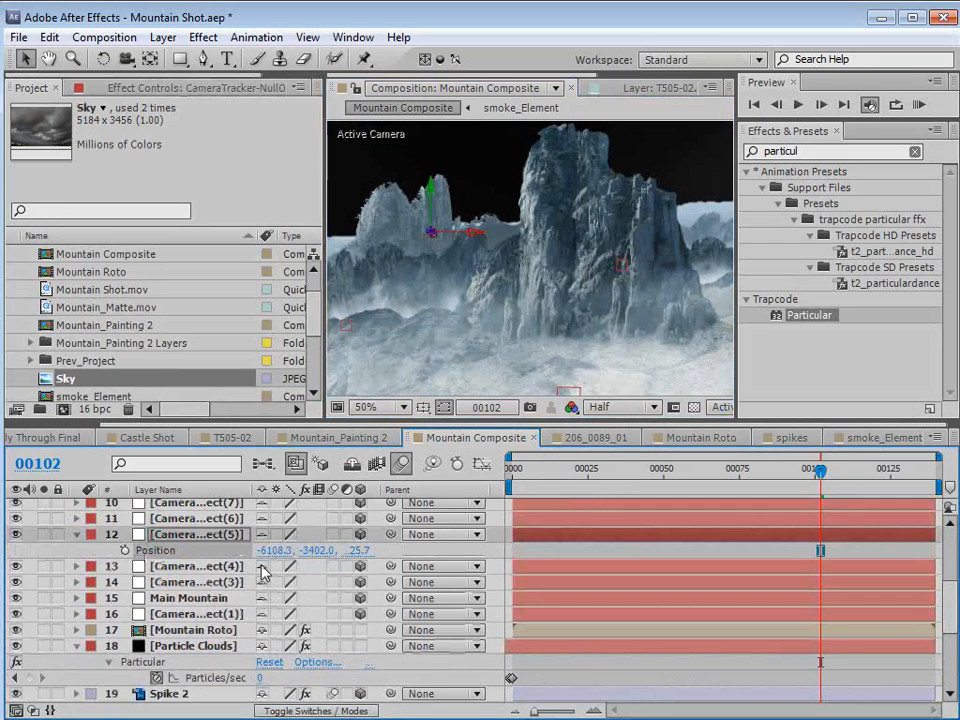
scroll(262, 570, down, 5)
click(163, 694)
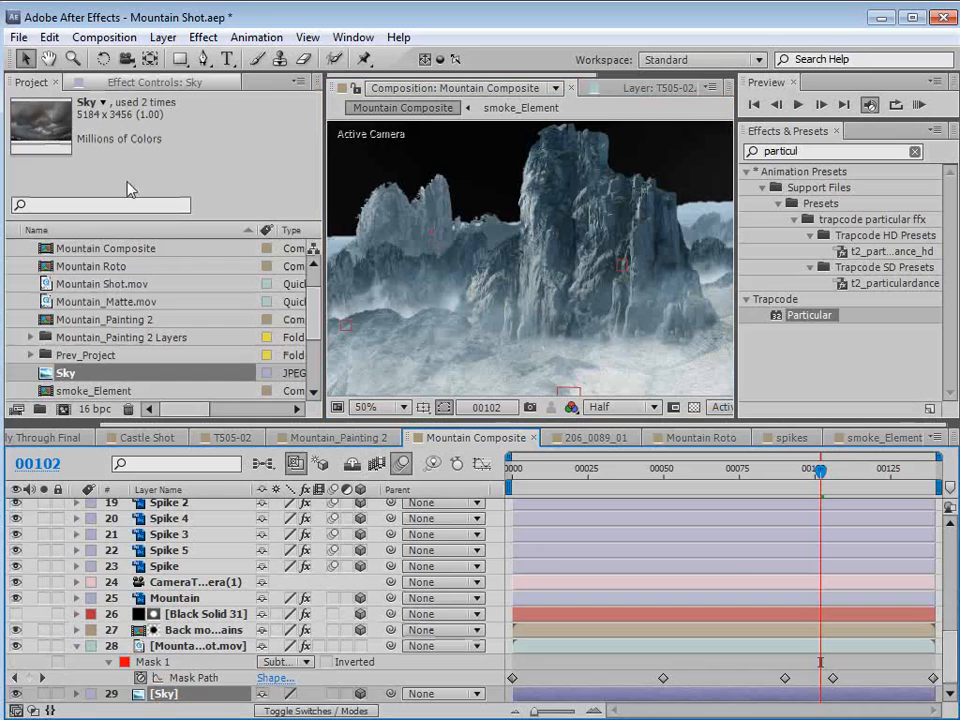
click(49, 37)
click(80, 190)
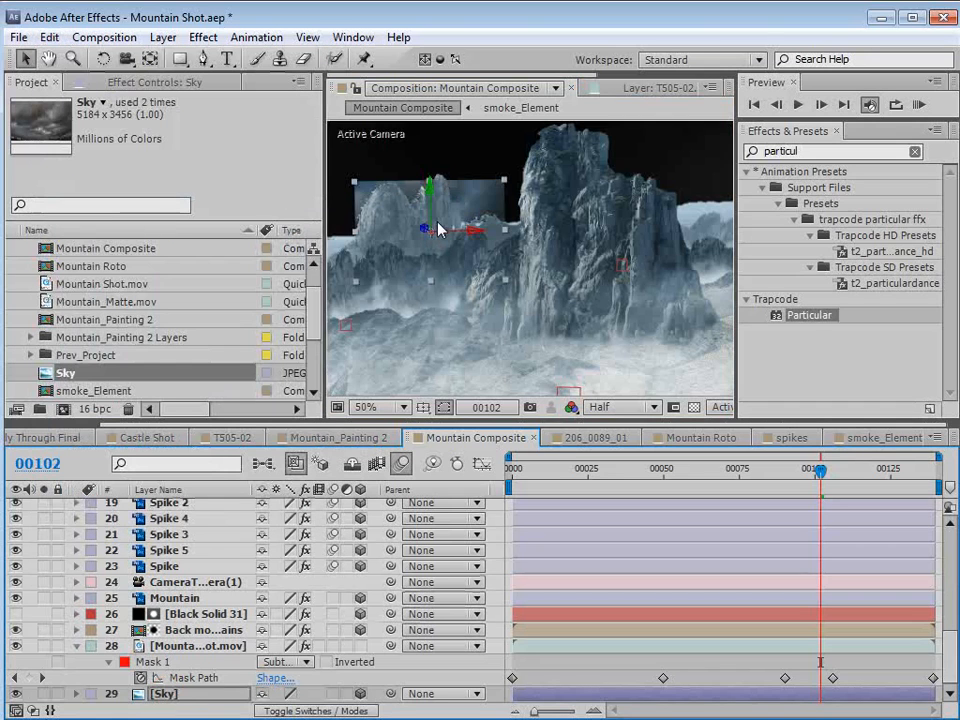
Scale the Sky layer up to about the frame's width and move it up to fill the area above the mountains.
scroll(488, 240, down, 2)
scroll(541, 285, down, 1)
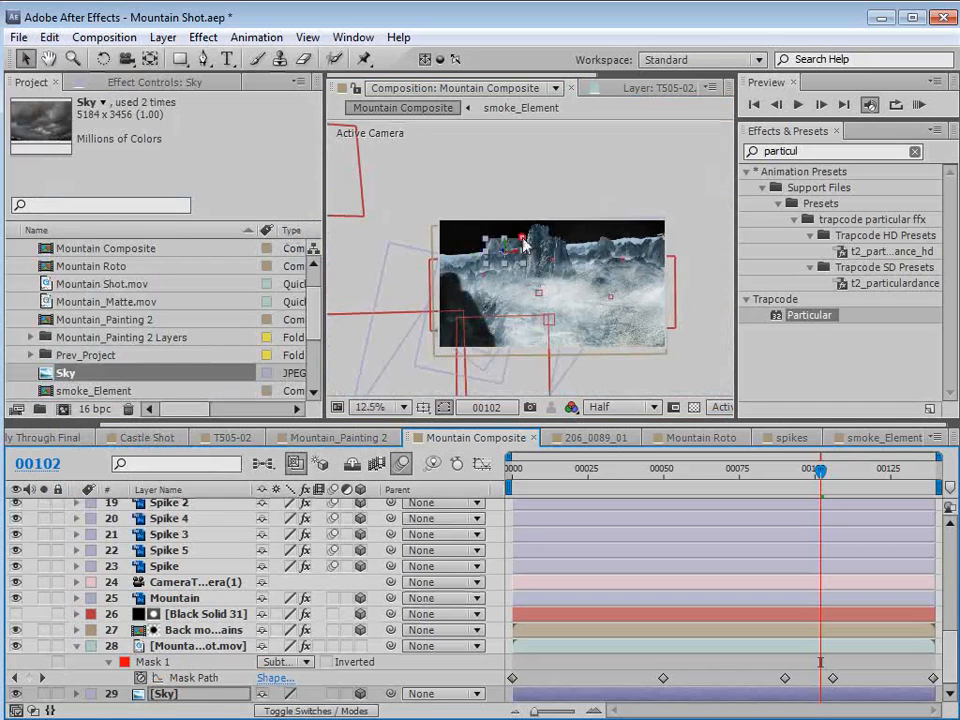
drag(522, 238, 815, 170)
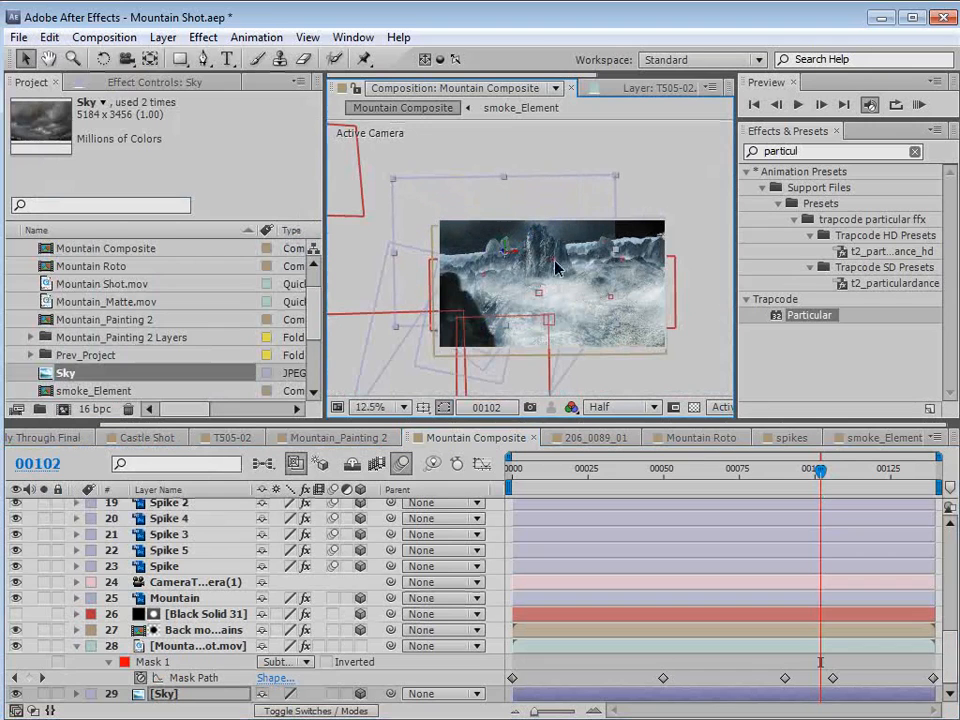
drag(517, 286, 560, 210)
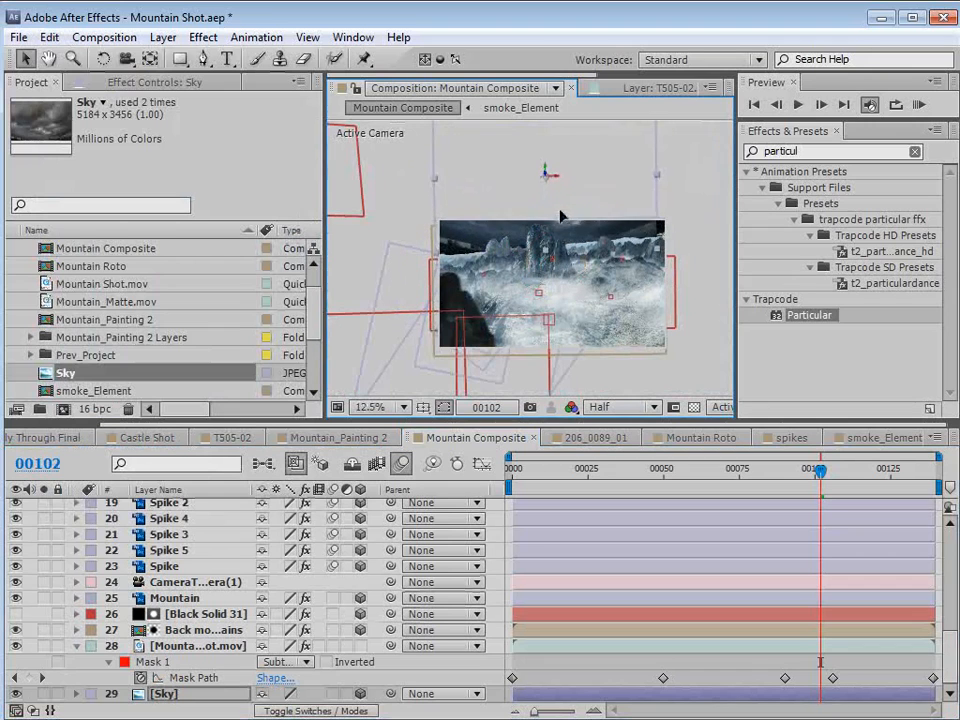
key(period)
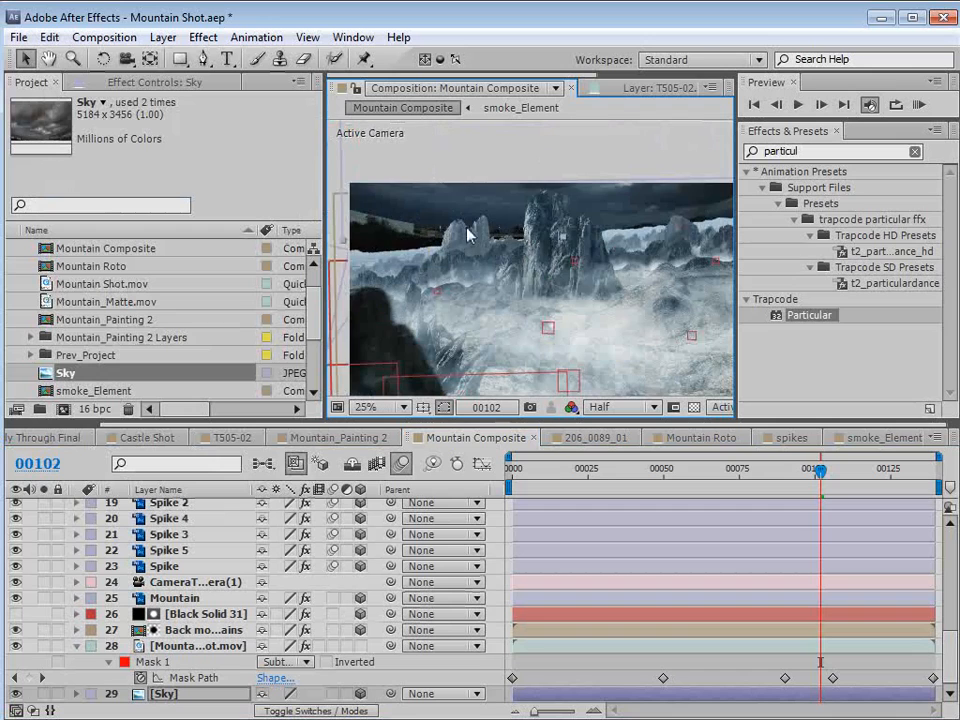
Find the Optics Compensation effect, apply it to the Sky layer, and solo that layer.
drag(804, 153, 690, 156)
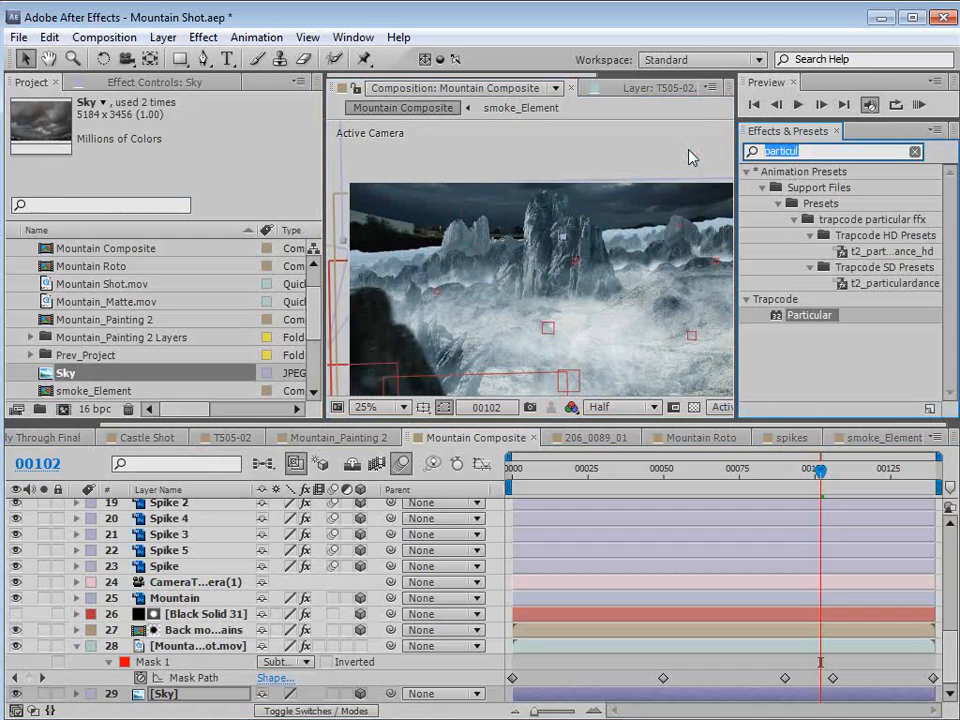
text(opti)
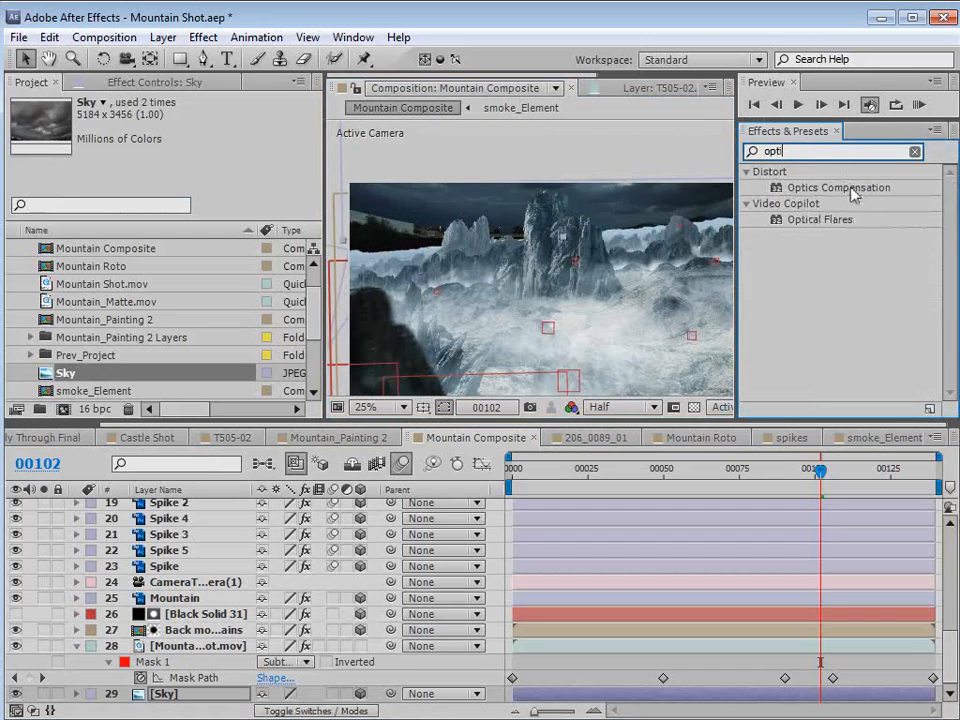
double_click(838, 188)
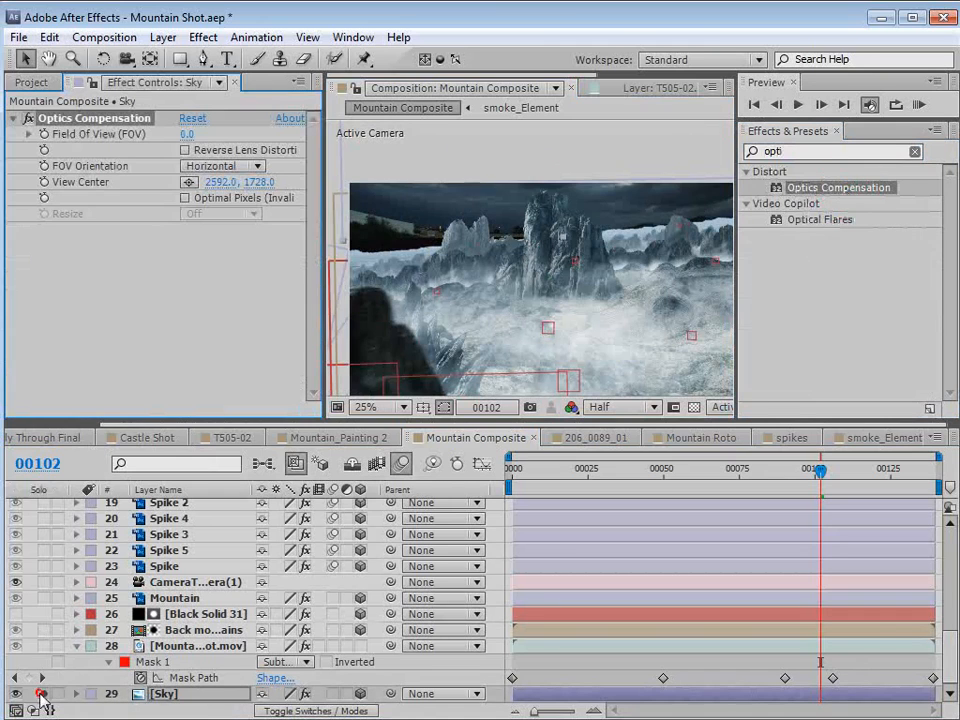
click(41, 693)
scroll(536, 250, down, 1)
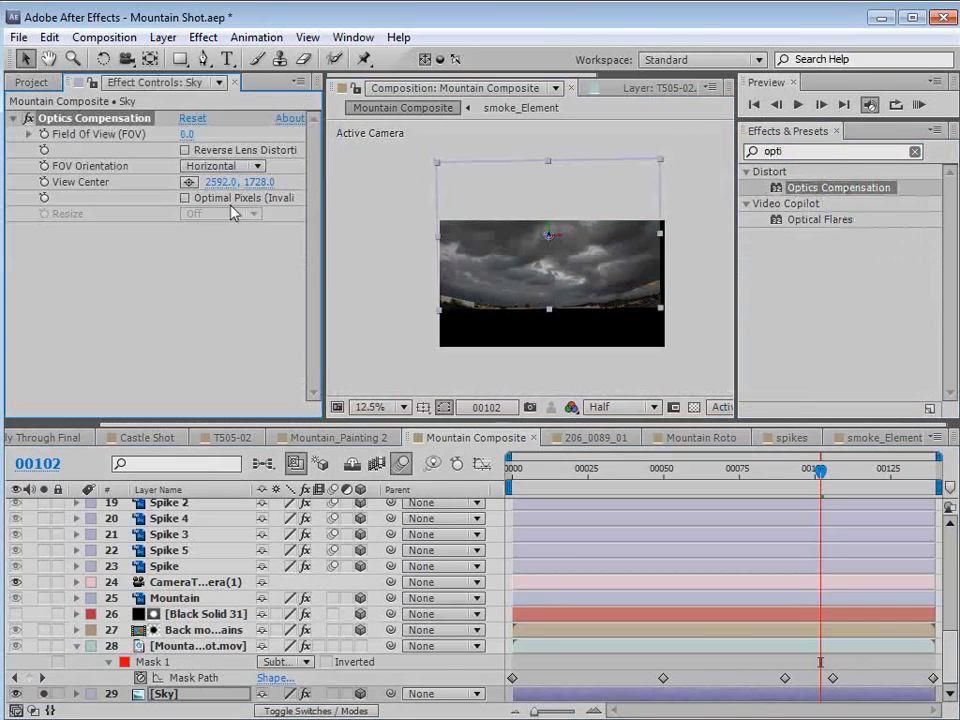
Straighten the sky's curved horizon with Reverse Lens Distortion enabled and Field of View at 62.8, and unsolo the layer.
click(184, 150)
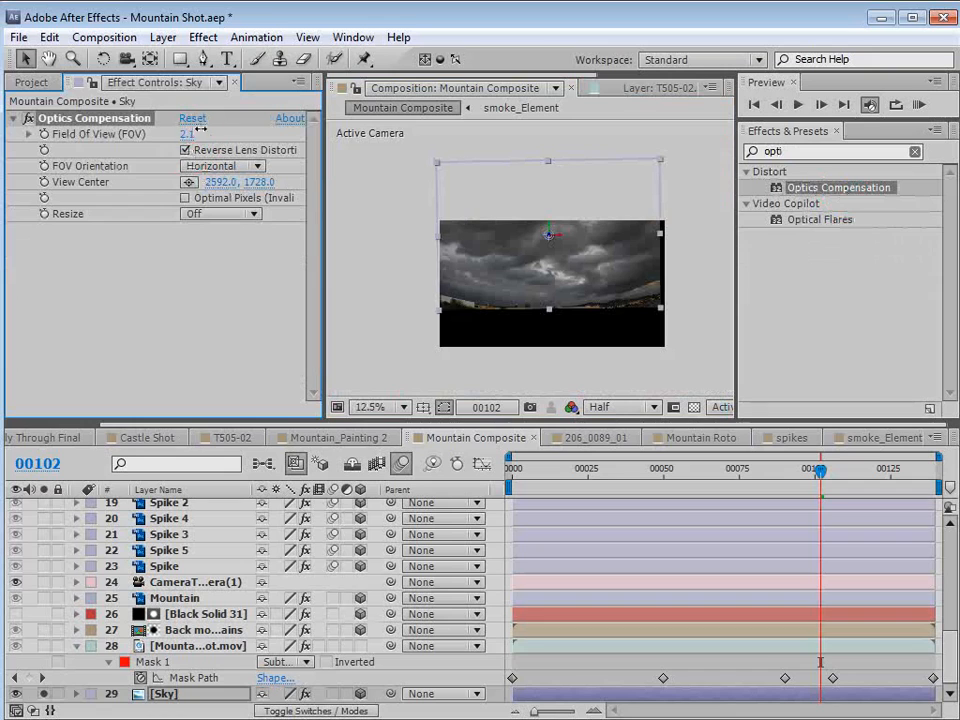
drag(276, 130, 727, 168)
scroll(583, 300, up, 1)
drag(583, 300, 508, 234)
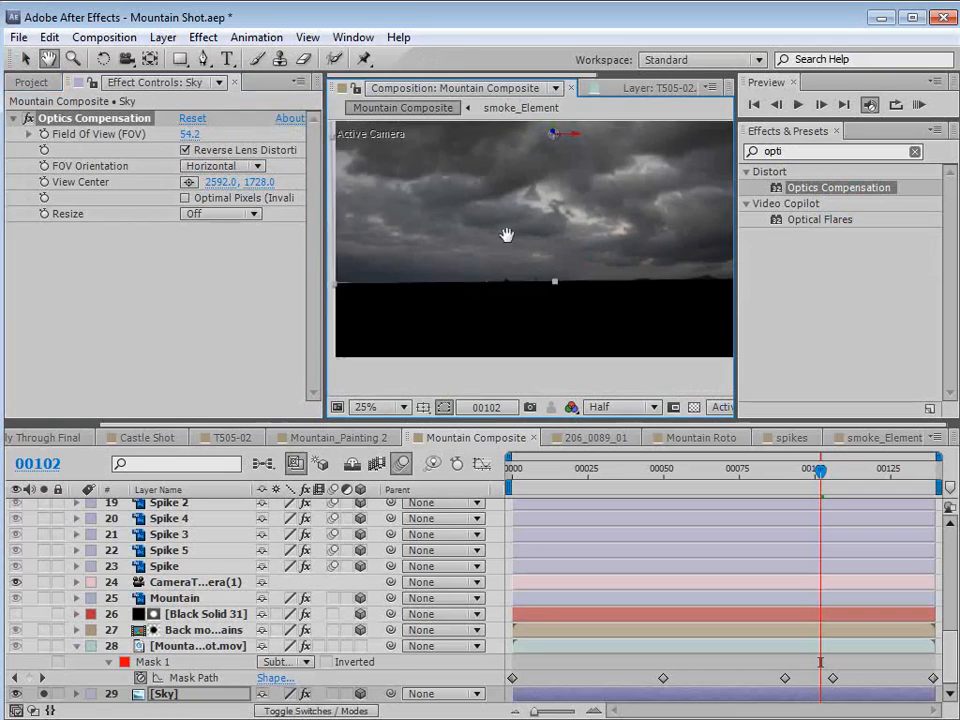
drag(189, 134, 280, 149)
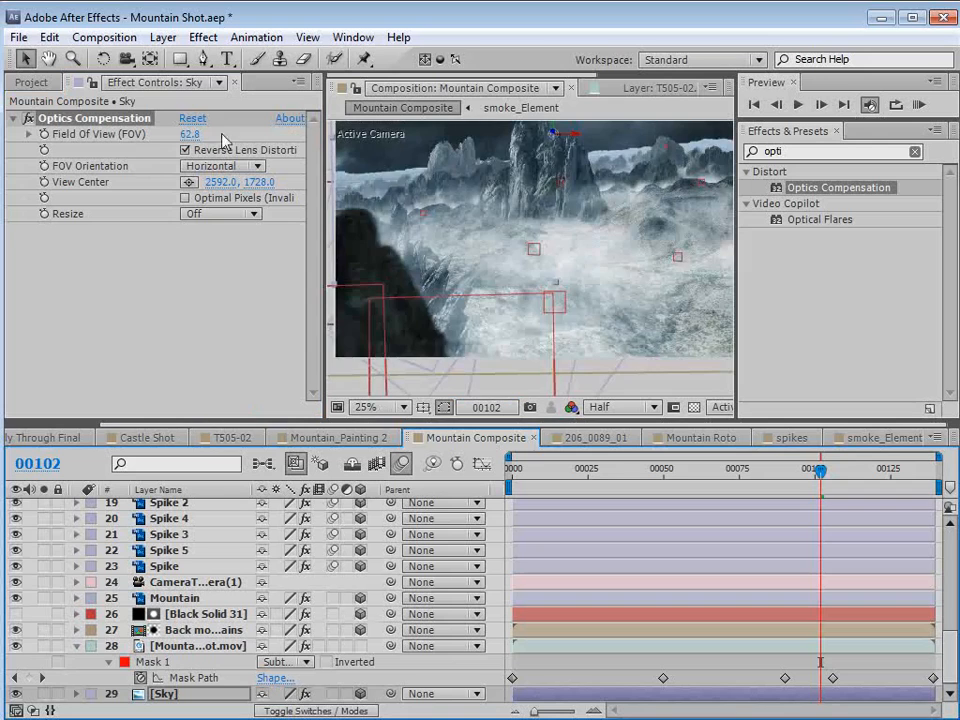
Move the Sky layer further up behind the mountains and set its Z orientation to 358°.
drag(590, 222, 585, 151)
key(w)
key(r)
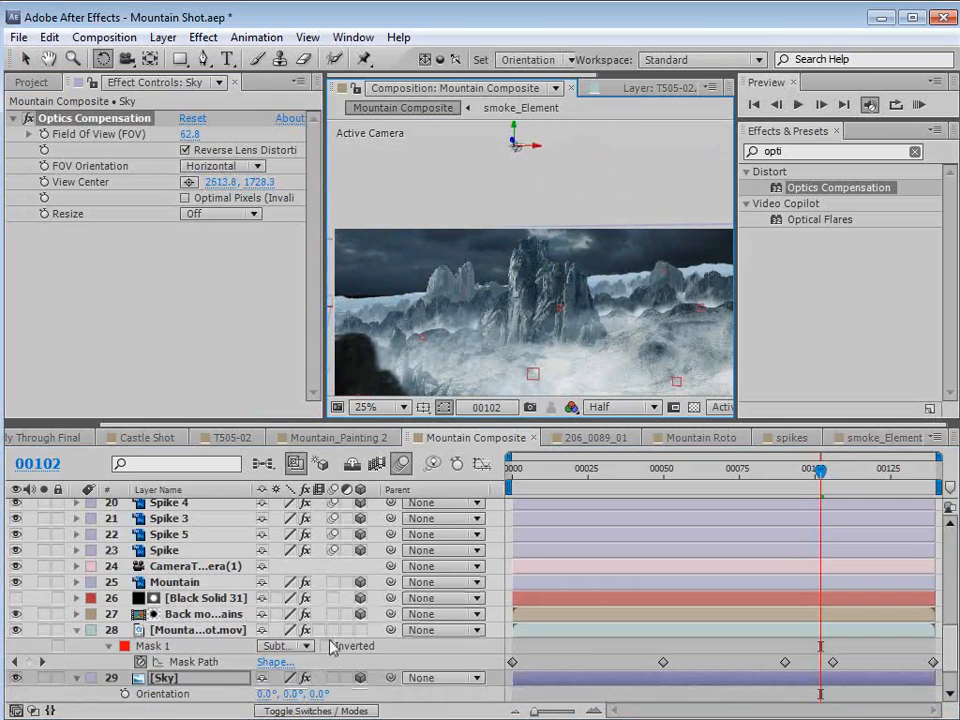
key(space)
drag(350, 634, 358, 585)
drag(322, 645, 322, 645)
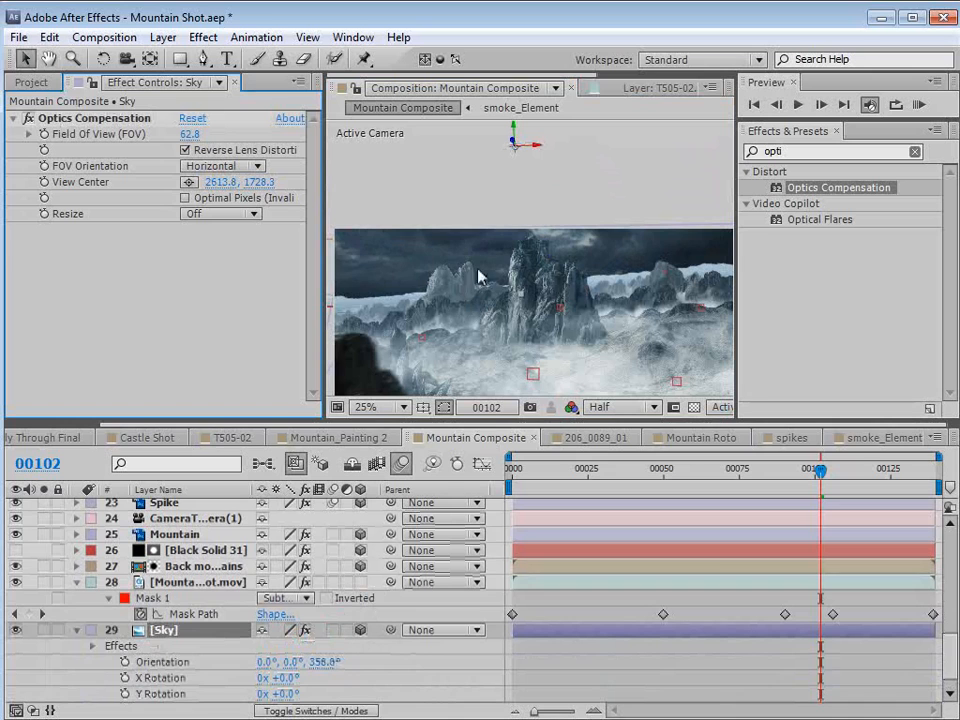
Apply Curves to the Sky layer and brighten it by raising the RGB curve's black point and shadows.
click(203, 37)
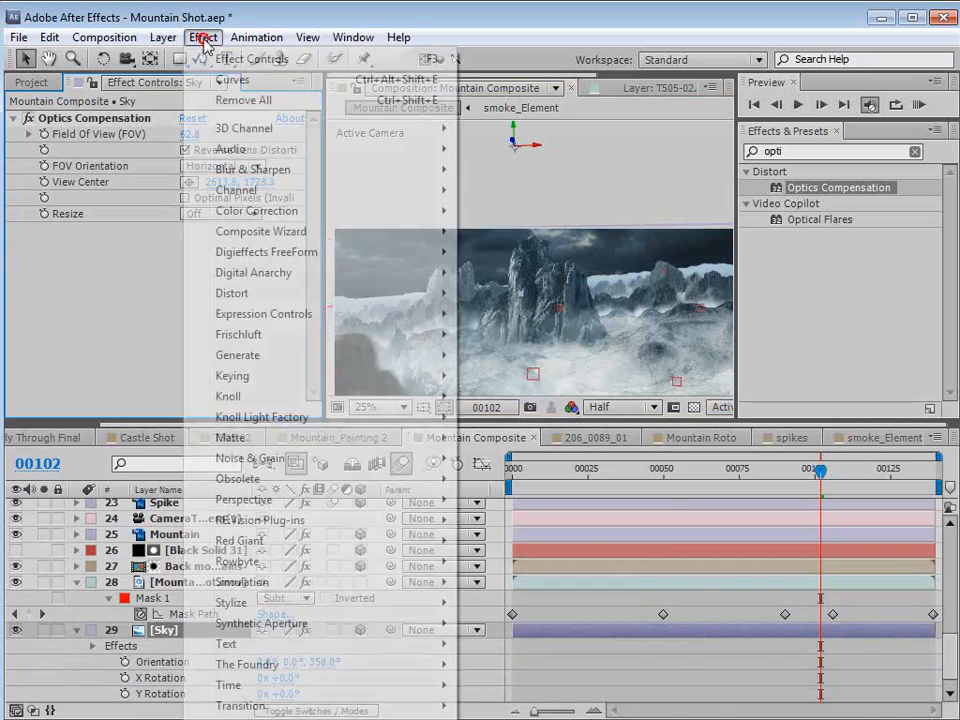
mouse_move(253, 210)
click(500, 541)
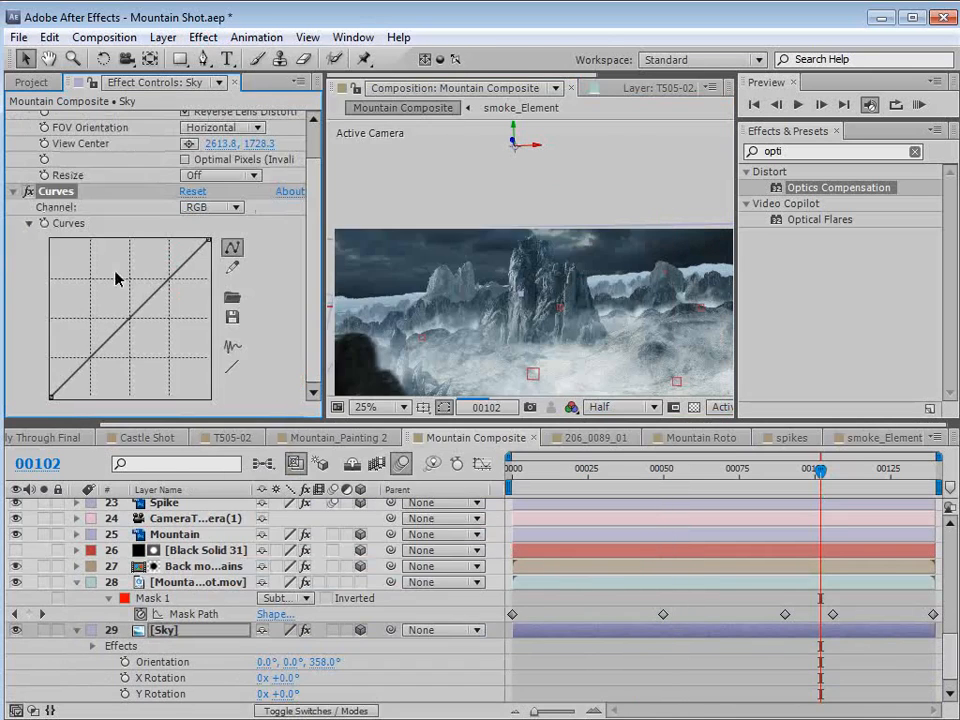
drag(86, 360, 85, 340)
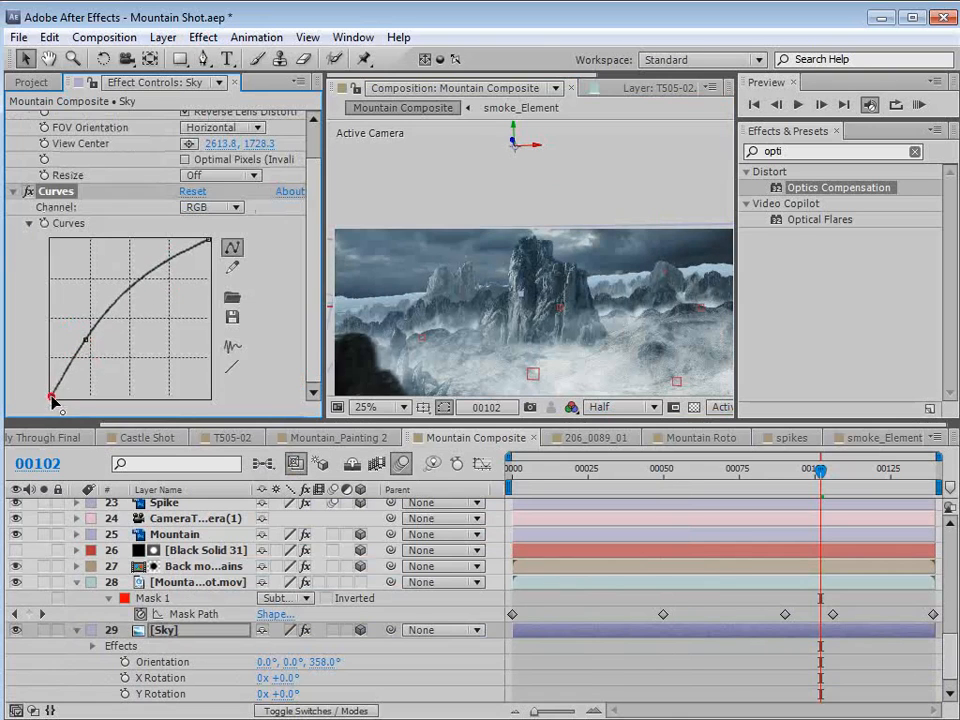
drag(52, 397, 86, 298)
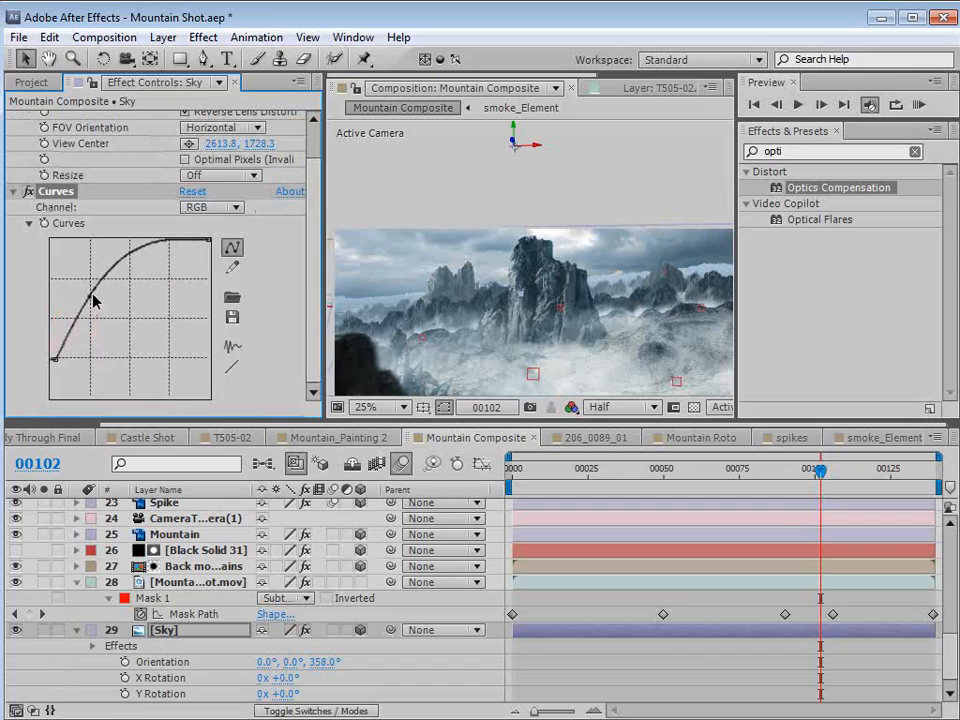
Refine the sky's RGB curve with an added highlight point, a higher black point and lifted shadows to match the misty horizon.
drag(122, 261, 140, 273)
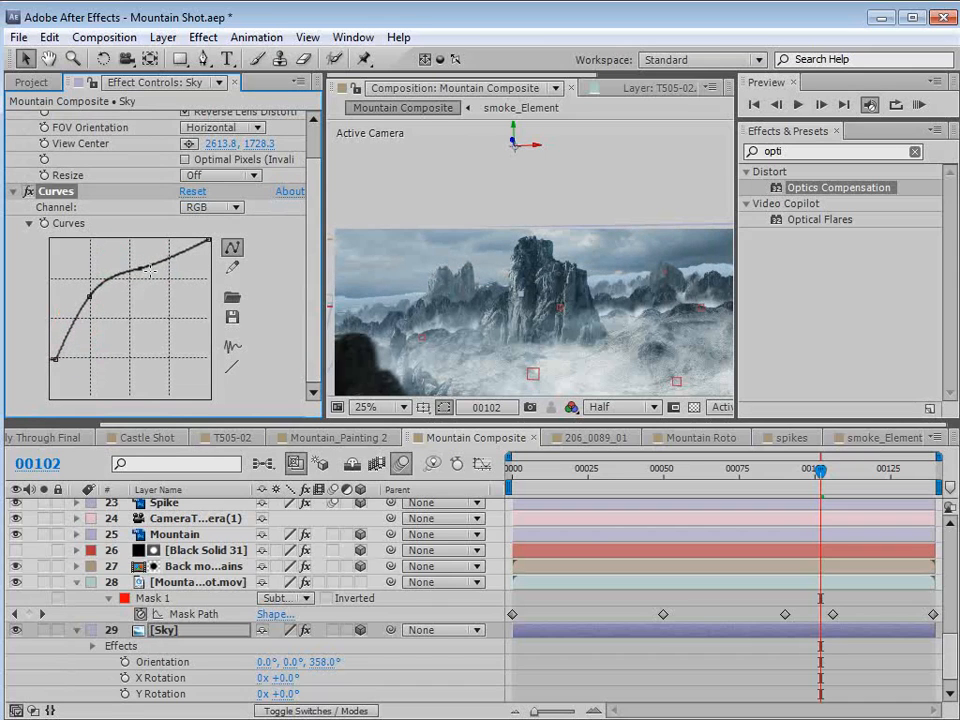
click(89, 298)
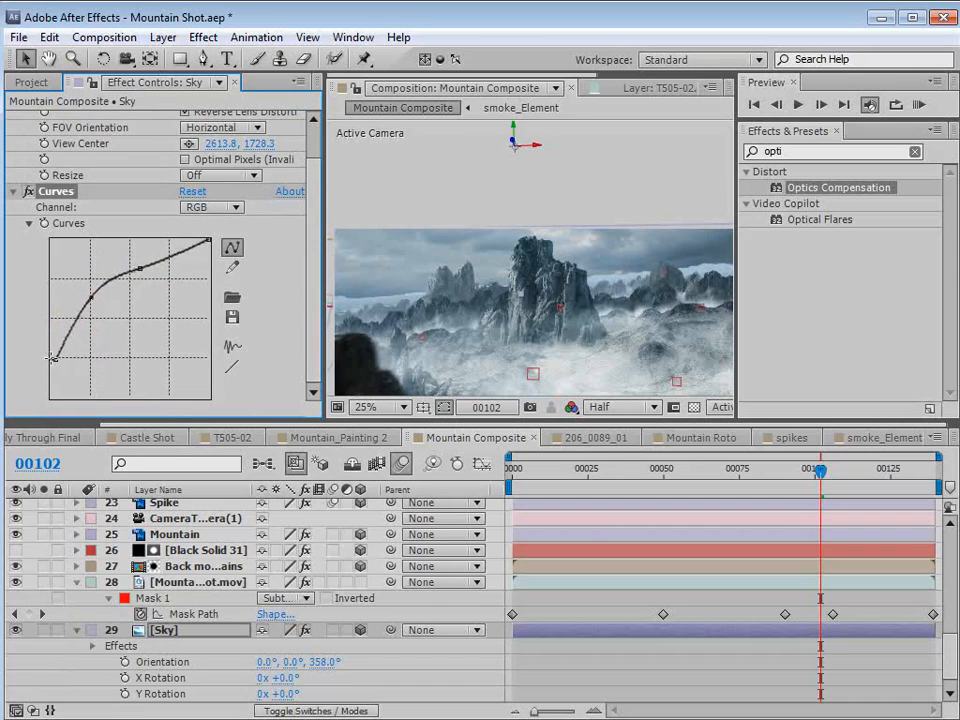
drag(52, 355, 46, 344)
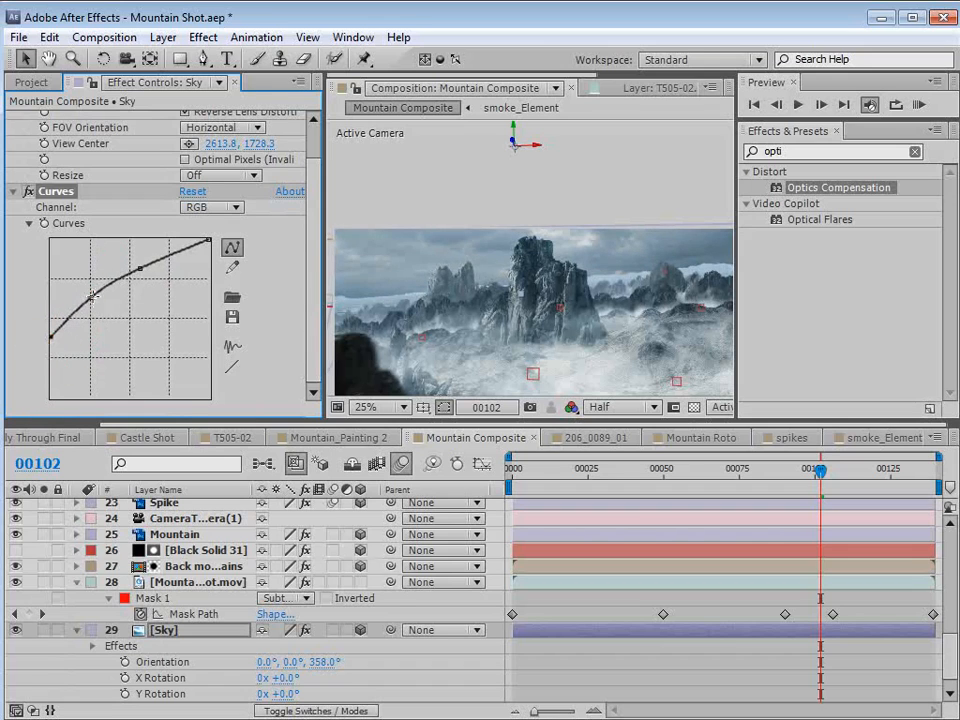
drag(91, 297, 86, 290)
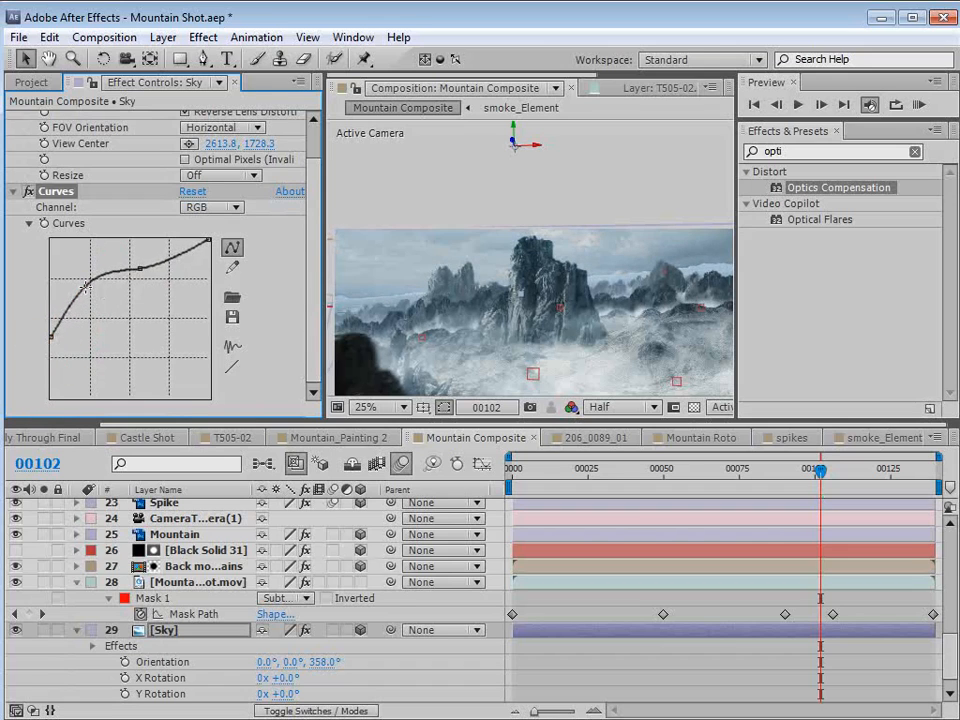
drag(140, 268, 137, 257)
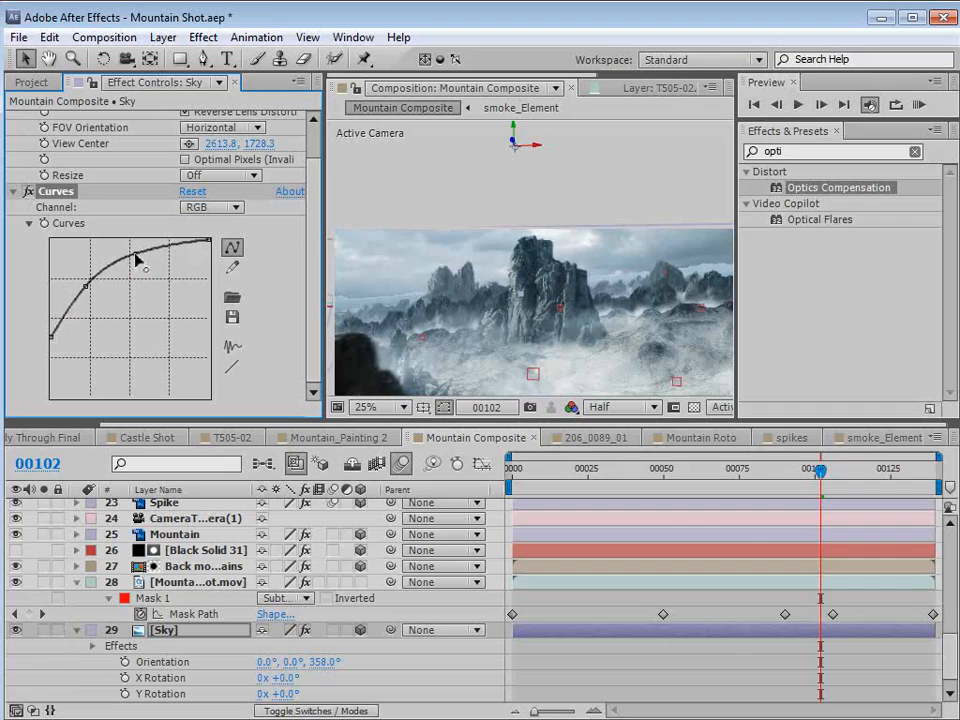
drag(86, 285, 84, 283)
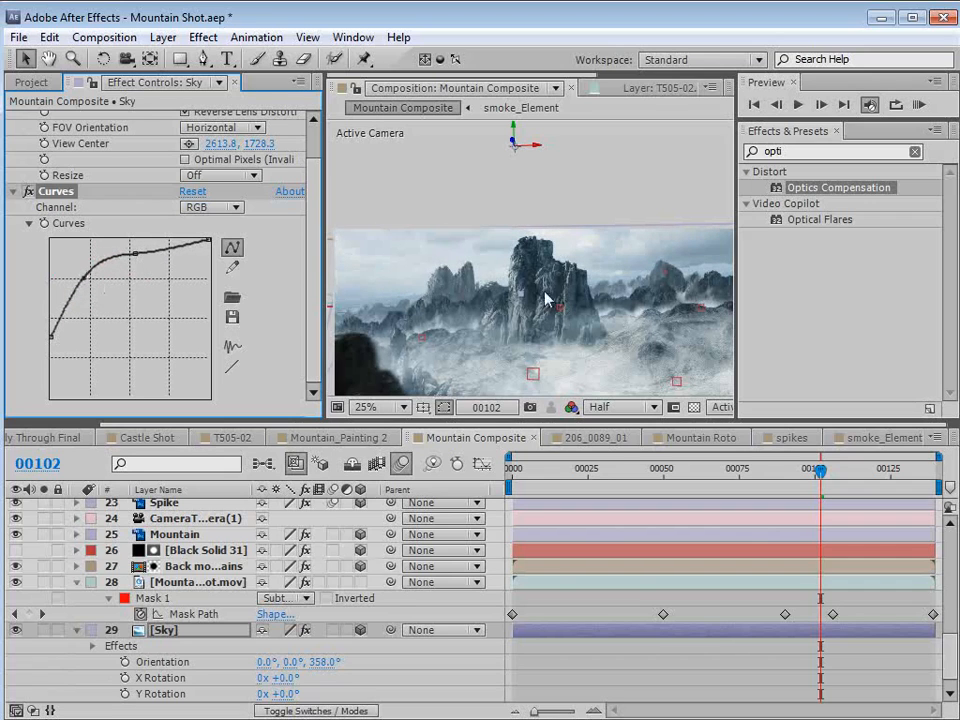
Enlarge the Sky layer from its upper corner so it covers the frame's right edge behind the mountains.
key(grave)
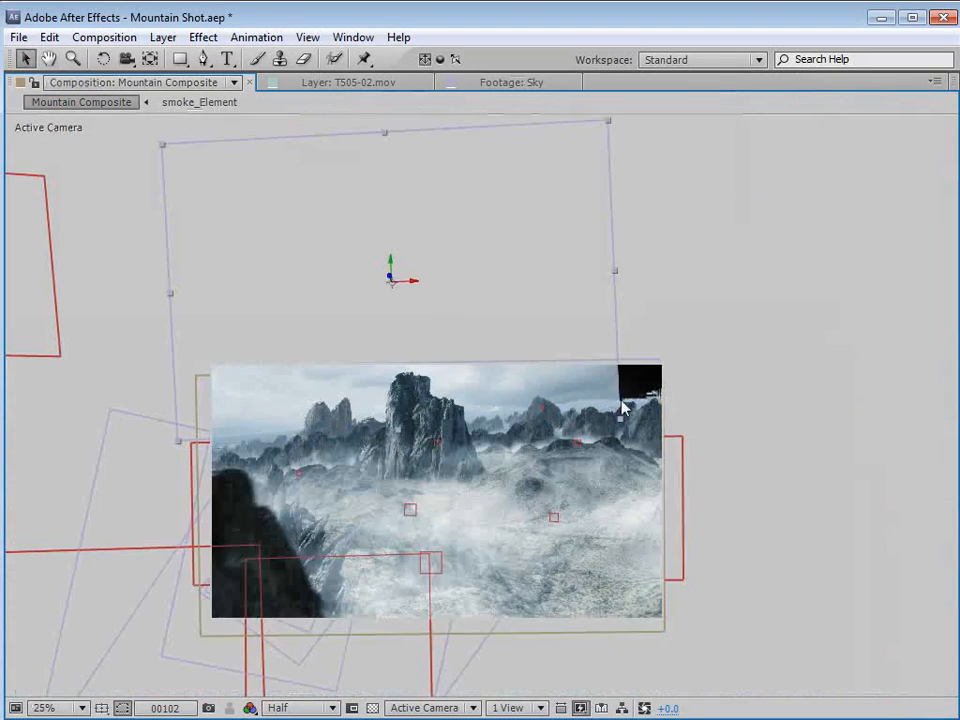
drag(612, 128, 544, 326)
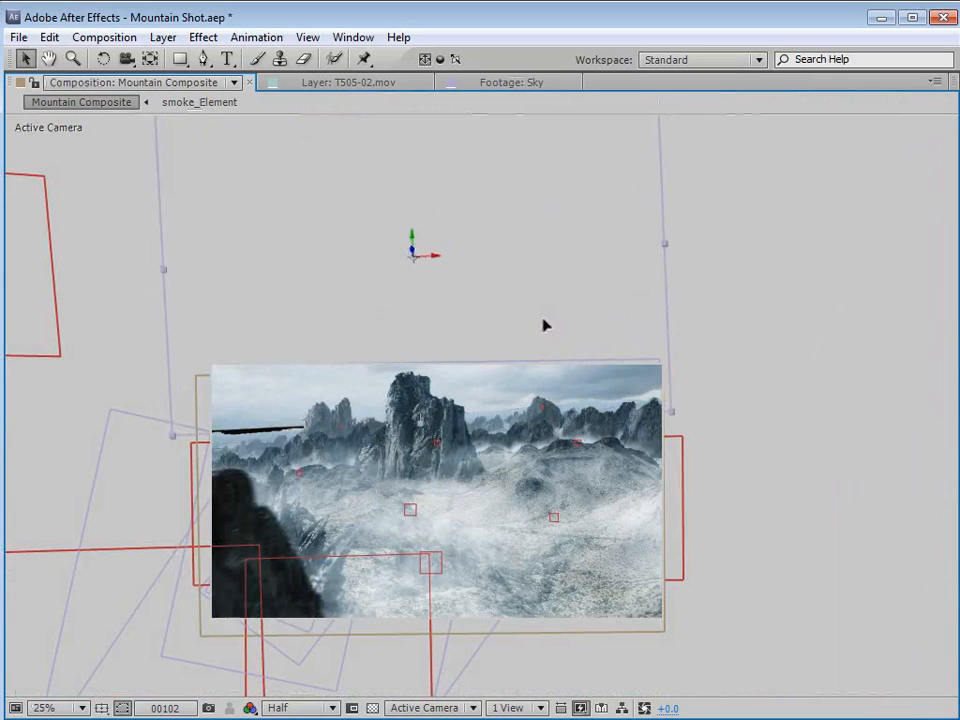
key(grave)
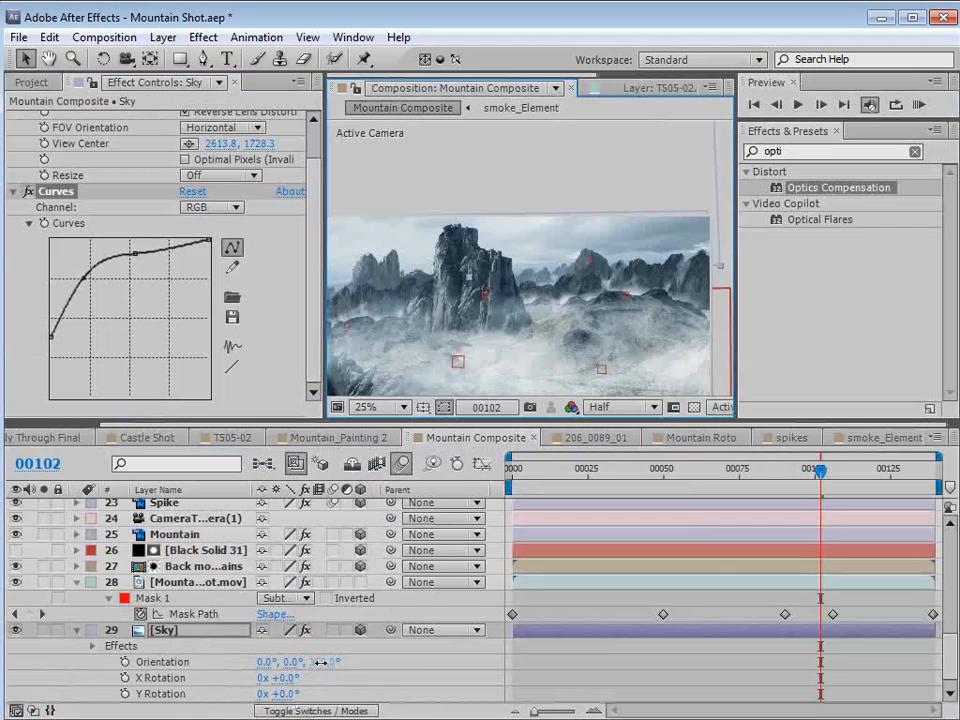
Set the Sky layer's Z orientation to 356° and nudge the layer slightly down to align with the horizon.
drag(320, 662, 322, 663)
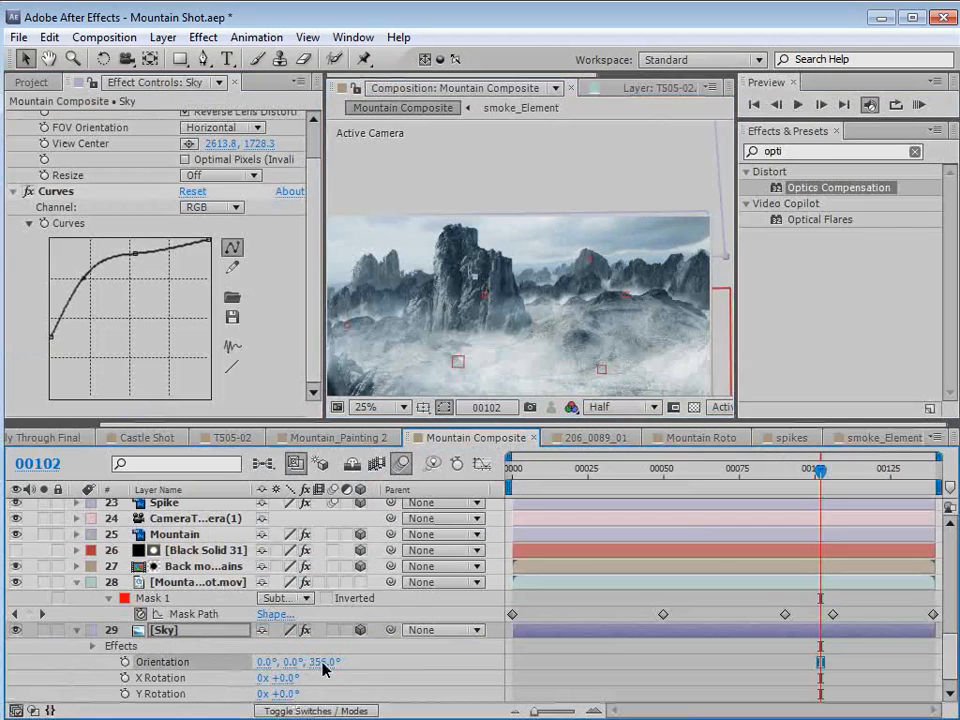
key(grave)
key(space)
drag(462, 452, 490, 418)
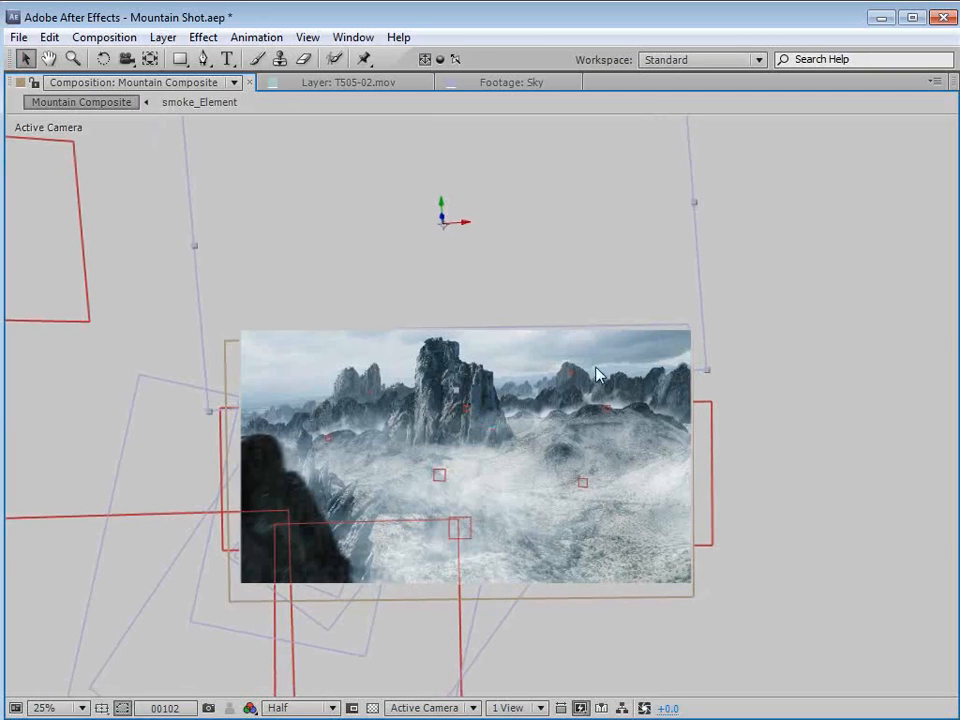
drag(461, 286, 463, 292)
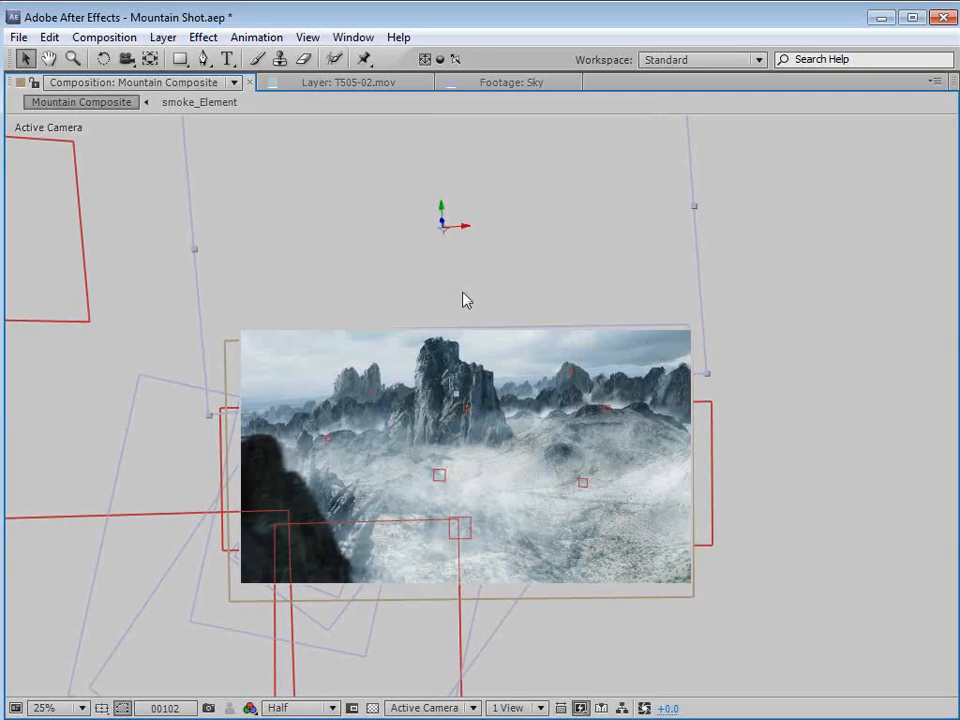
Draw a closed five-point Pen mask on the Sky layer, spanning the horizon band beyond both sides of the frame.
click(203, 59)
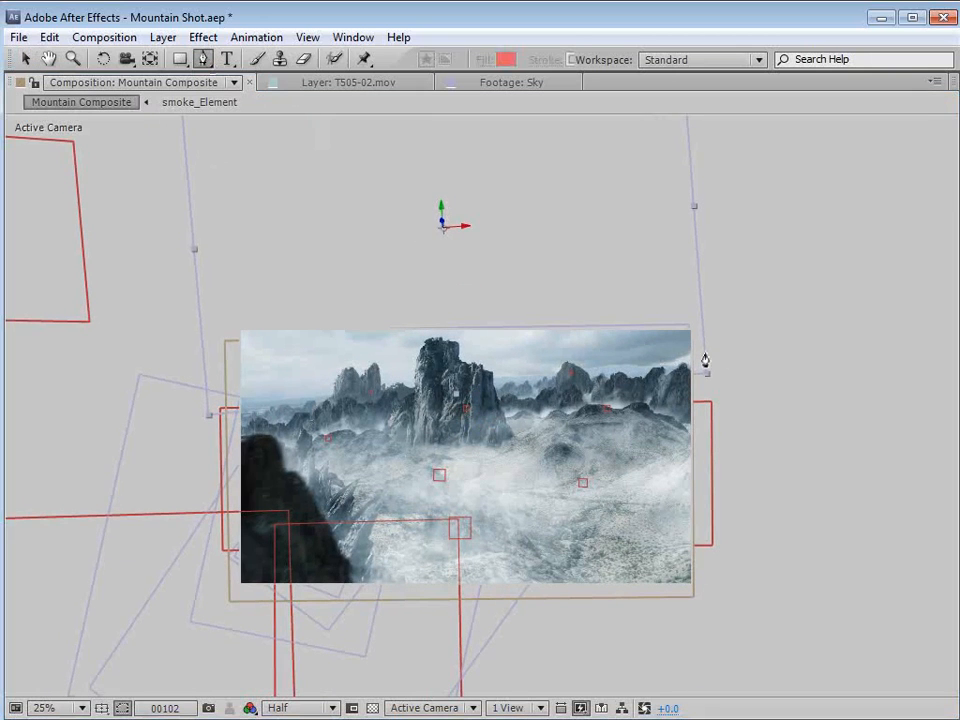
scroll(251, 403, up, 2)
key(space)
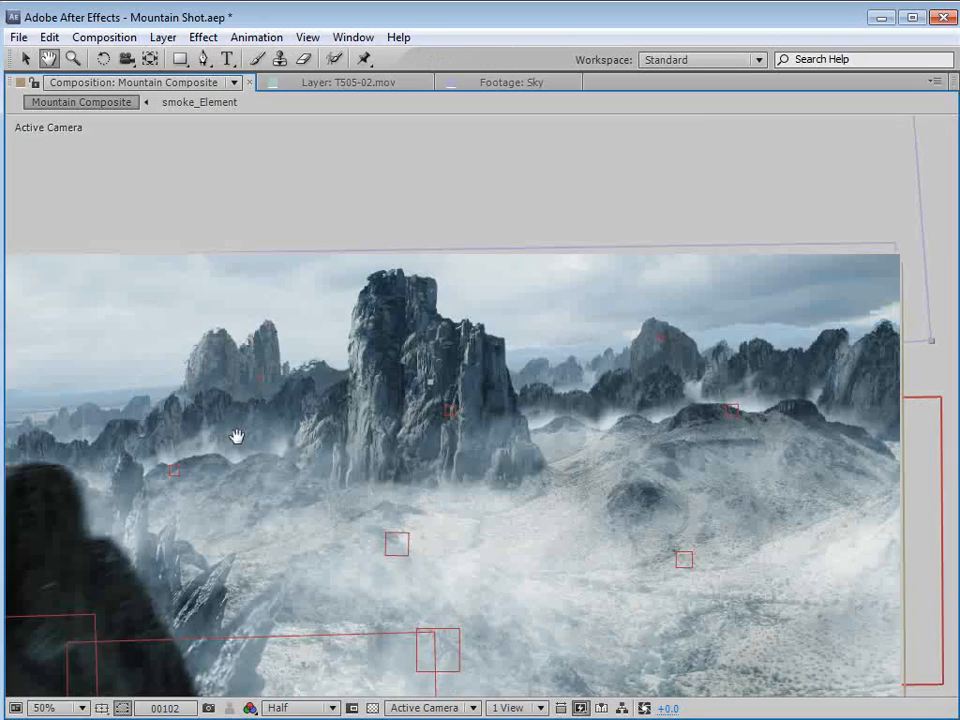
drag(170, 431, 301, 401)
key(comma)
key(comma)
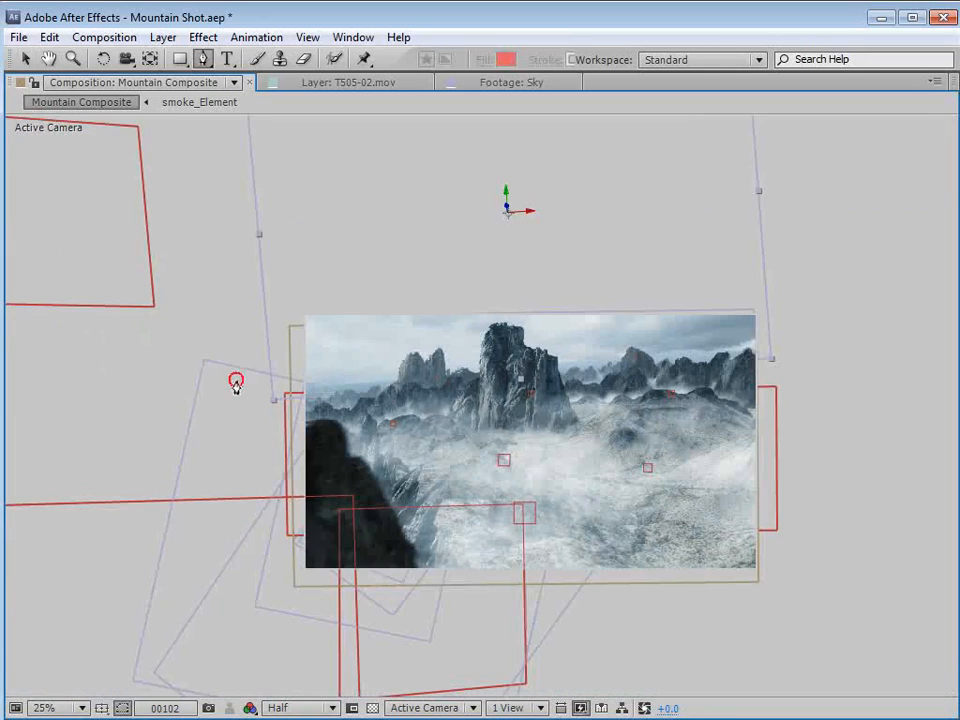
click(231, 381)
click(420, 361)
click(813, 317)
click(832, 399)
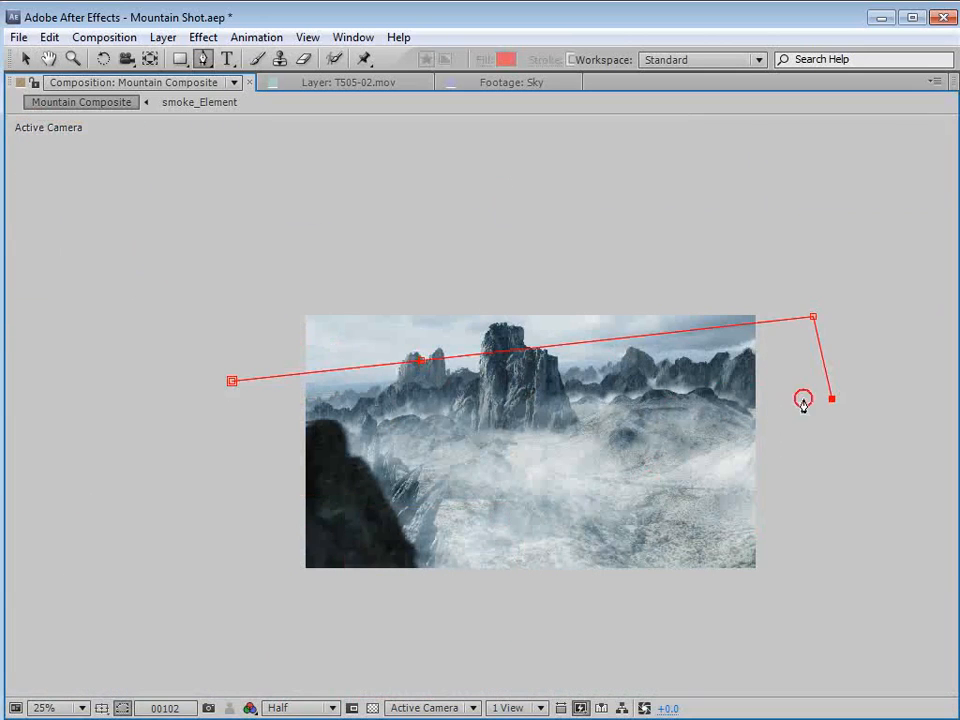
click(252, 470)
click(231, 381)
Set the Sky layer's mask to Subtract and its Mask Feather to 104 pixels.
key(grave)
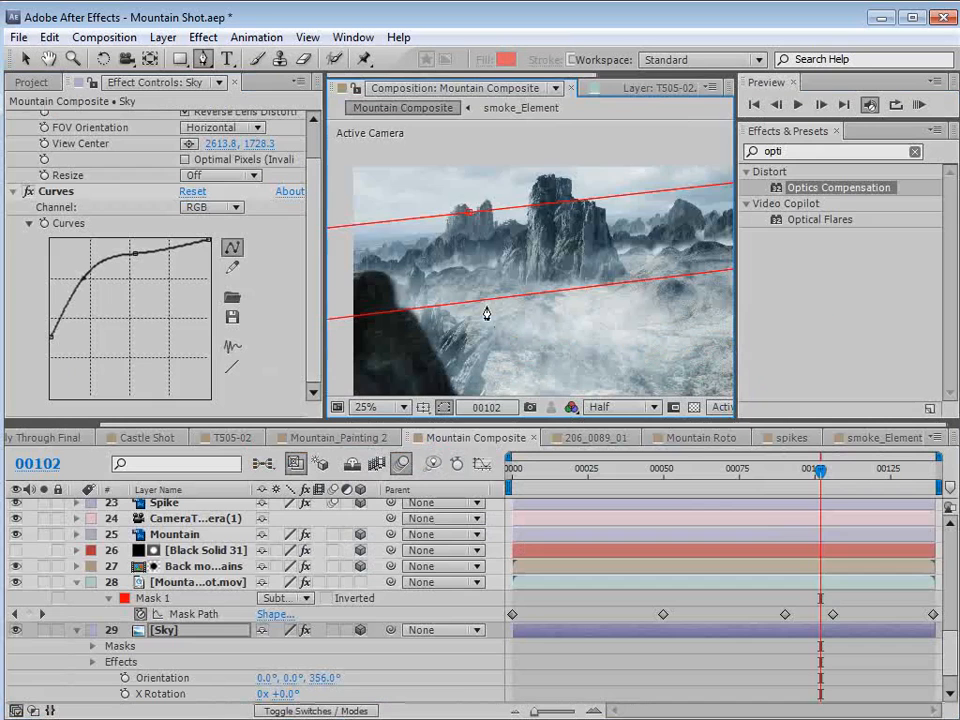
key(m)
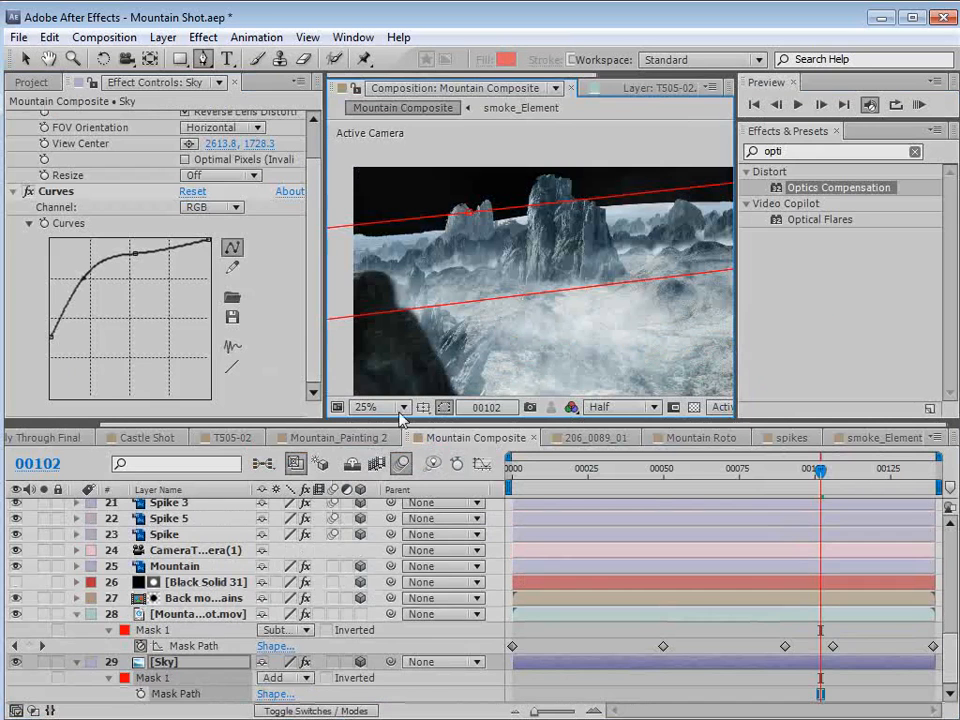
click(277, 678)
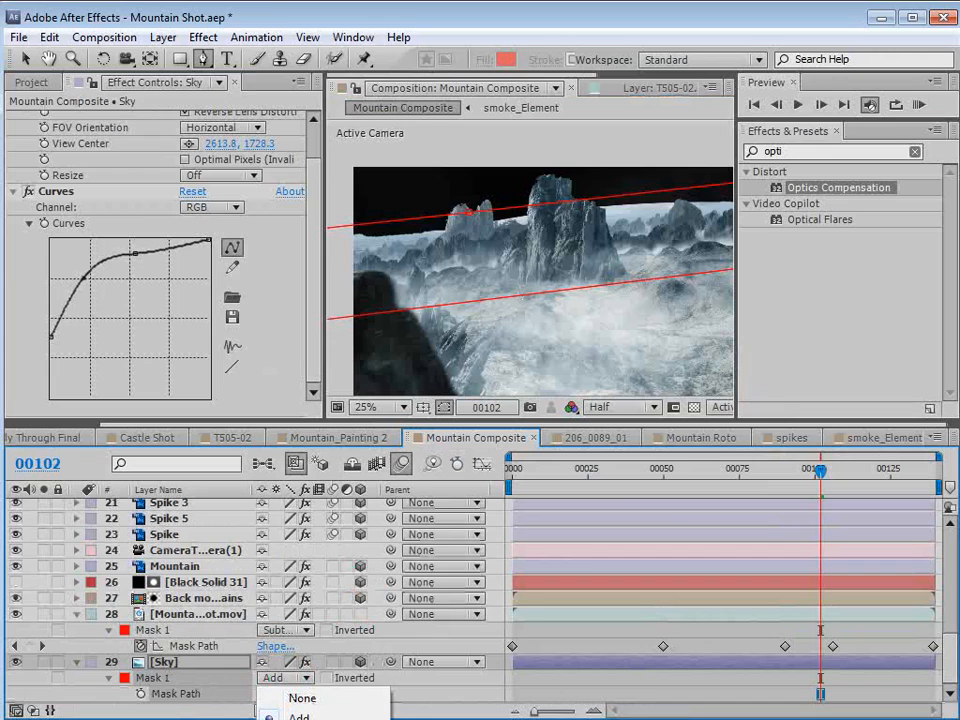
click(298, 719)
key(h)
scroll(607, 228, down, 1)
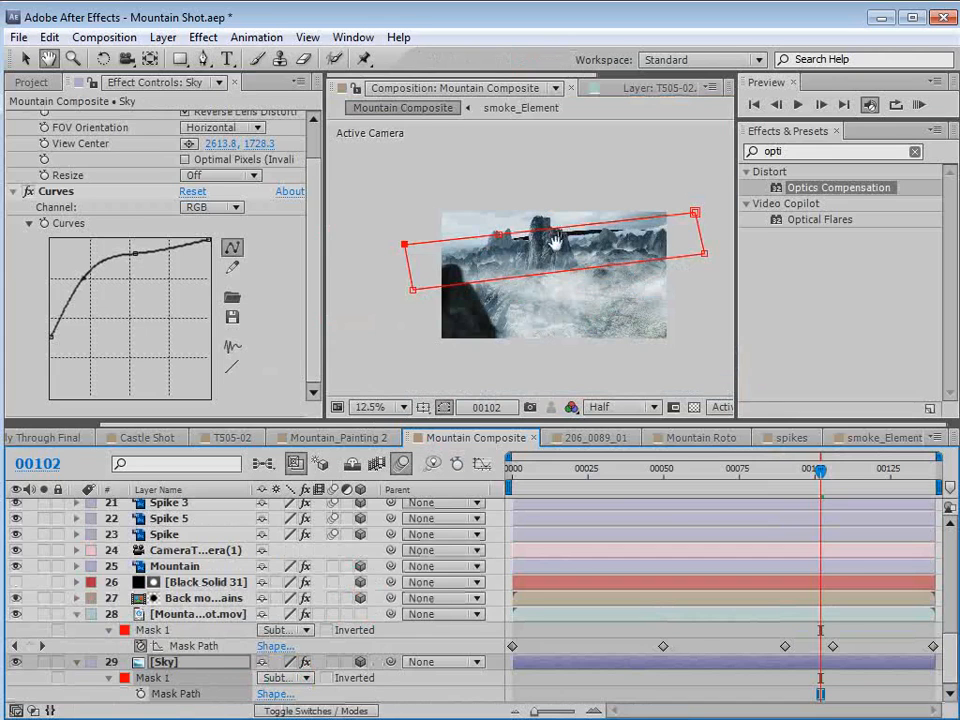
key(g)
key(f)
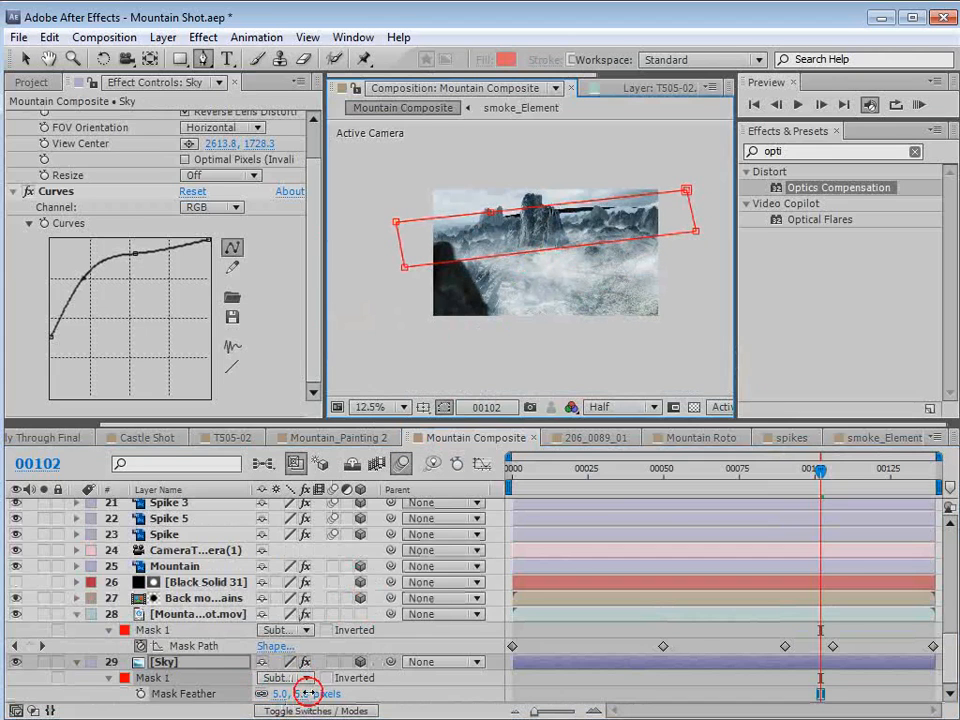
drag(306, 692, 378, 678)
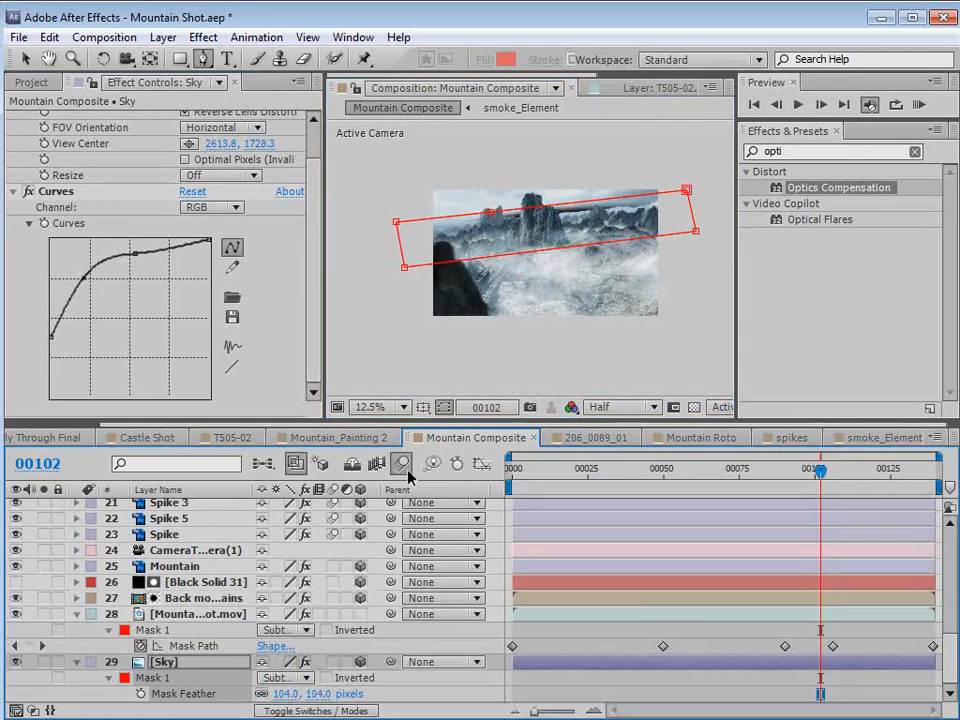
Reshape the sky mask's upper edge by moving its middle point onto the central peak and raising both outer corners.
scroll(531, 204, up, 1)
drag(531, 204, 531, 223)
key(grave)
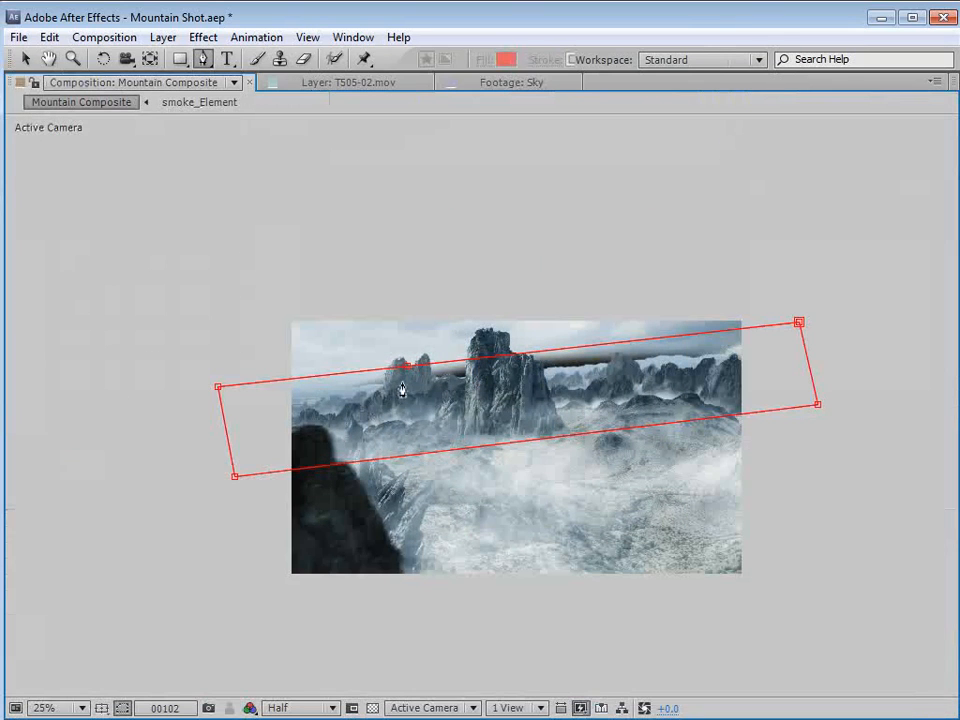
key(v)
click(495, 361)
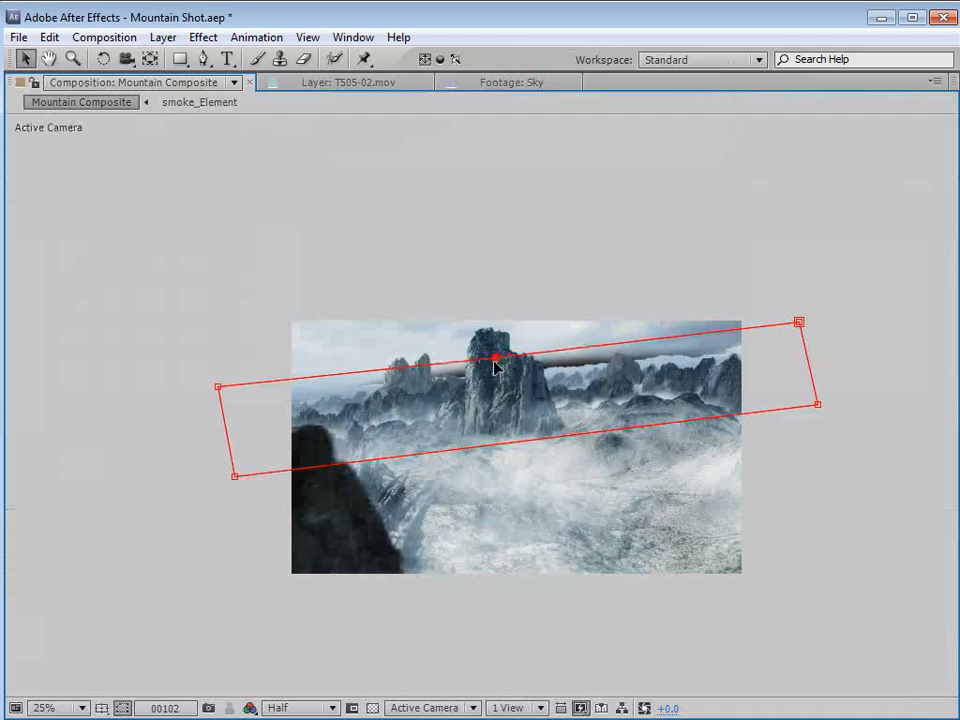
drag(801, 323, 812, 302)
drag(219, 388, 200, 355)
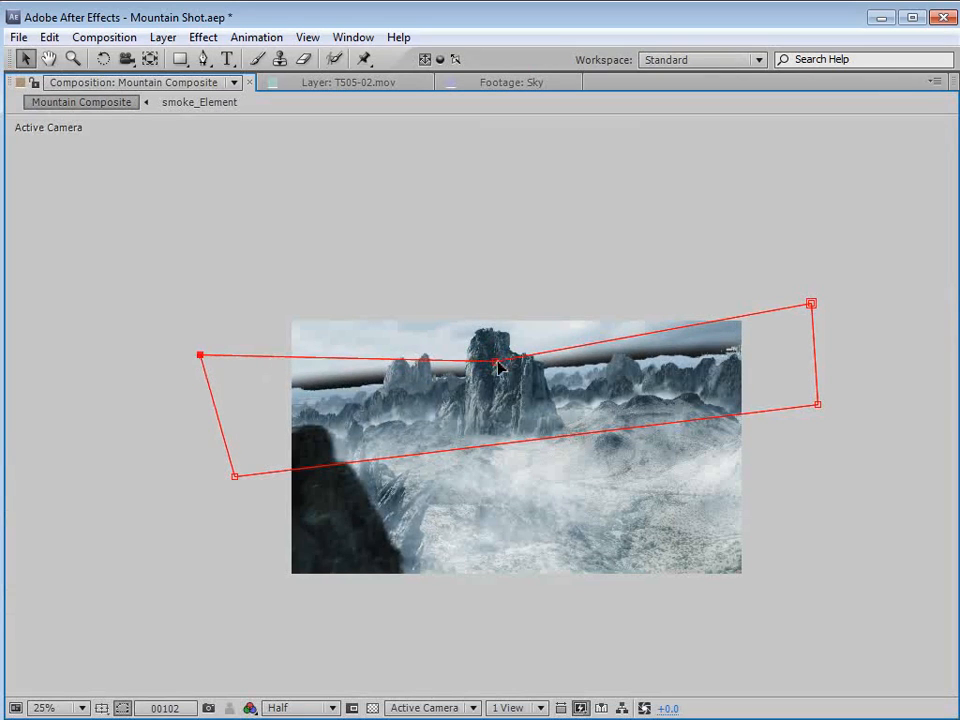
drag(502, 364, 506, 364)
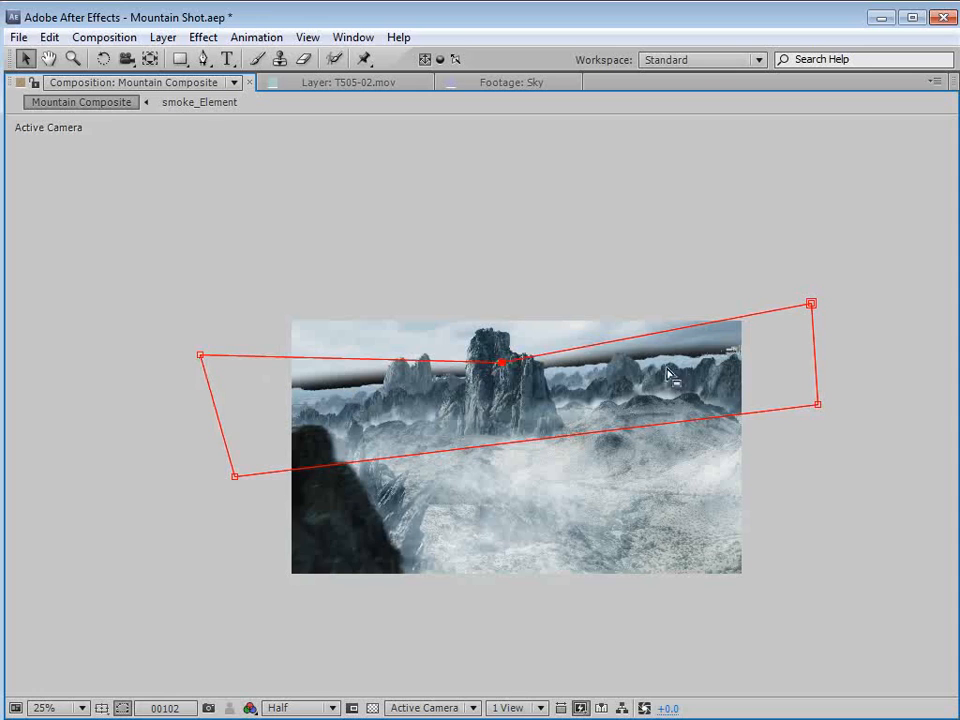
drag(505, 361, 497, 362)
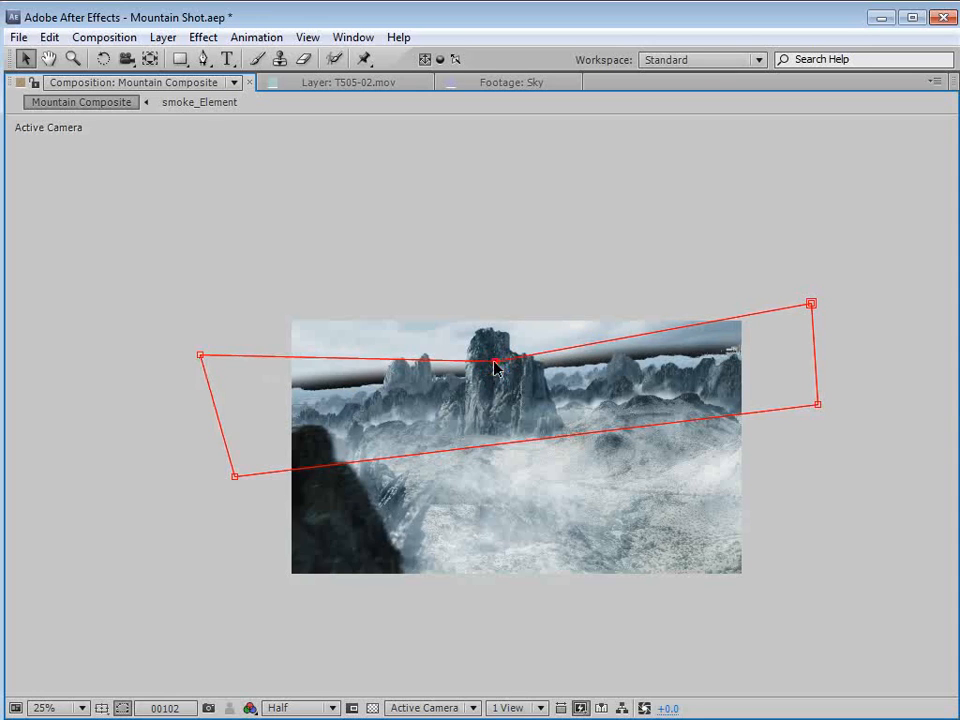
key(grave)
key(comma)
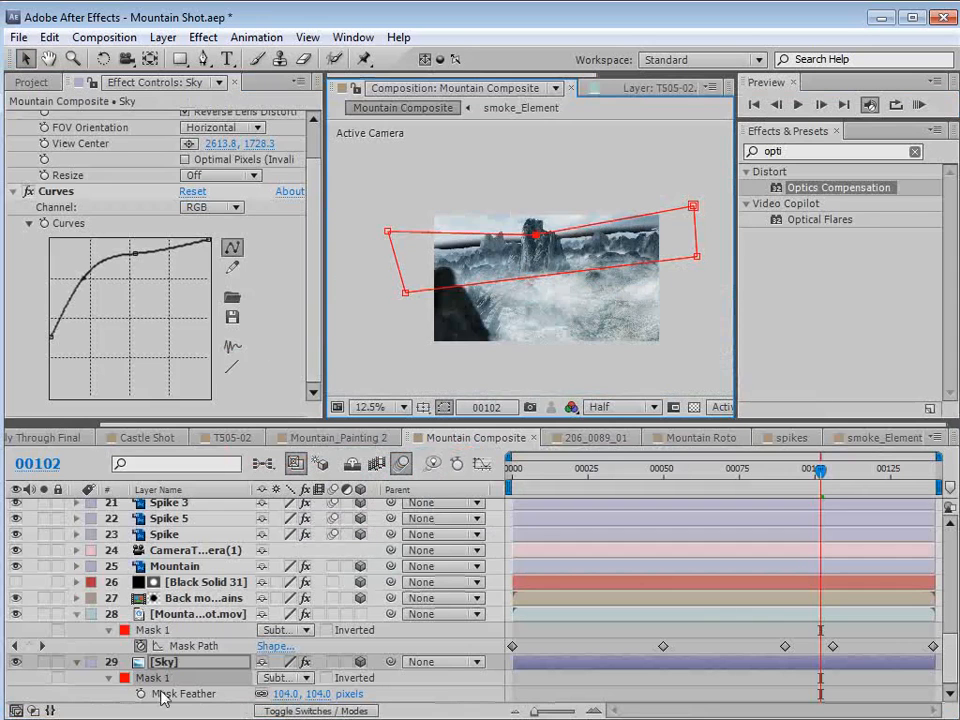
Duplicate the Mountain Shot.mov layer, remove CameraTracker from the copy, and place it beneath the Sky layer.
click(185, 613)
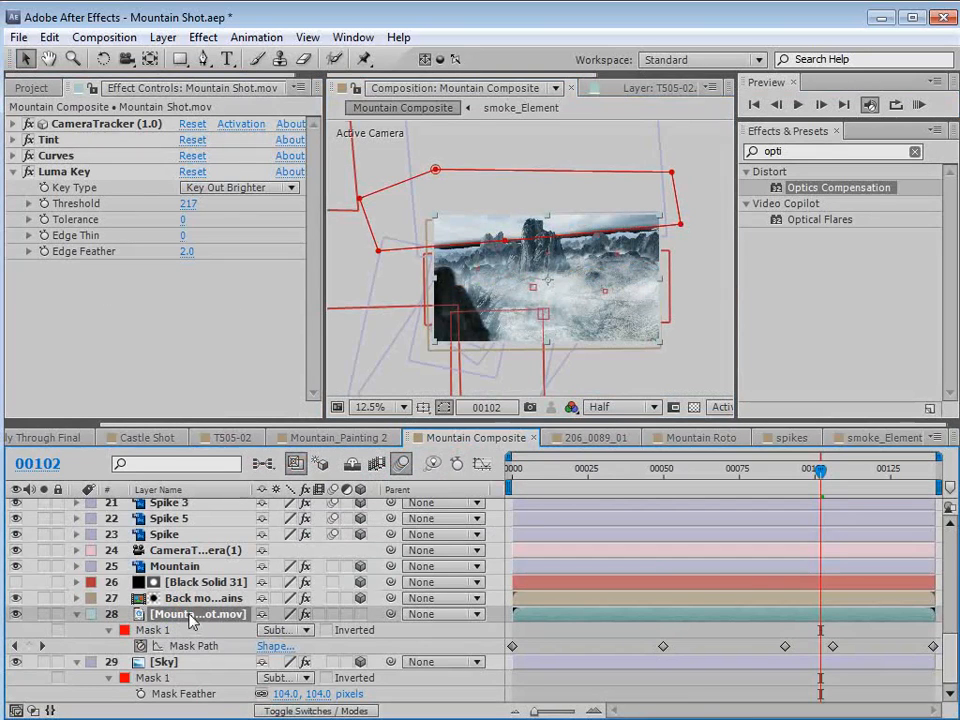
key(ctrl+d)
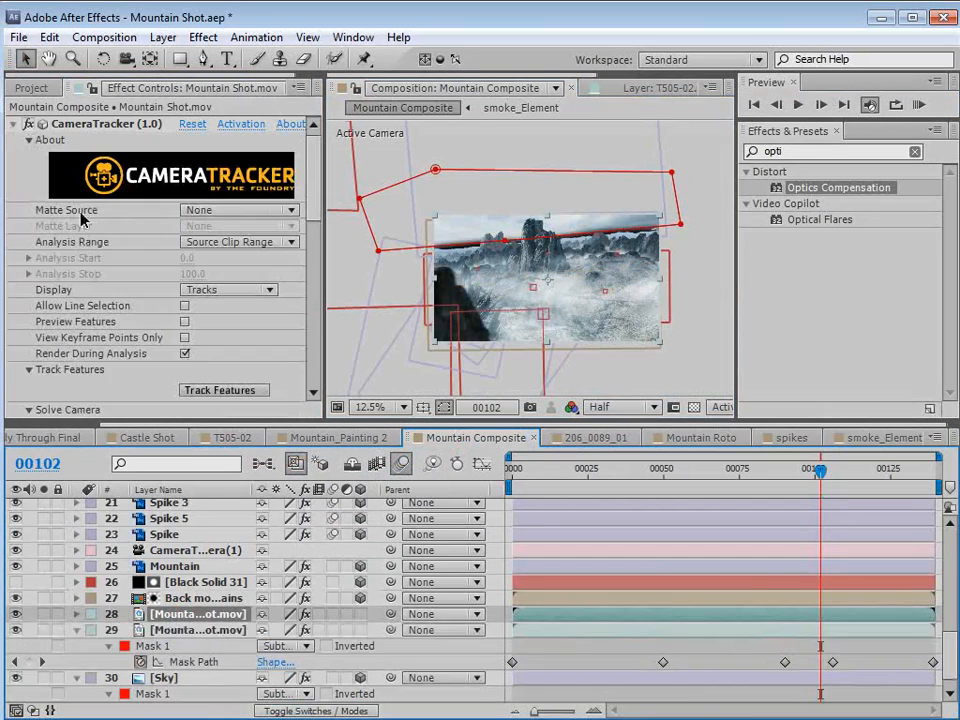
click(102, 124)
key(Delete)
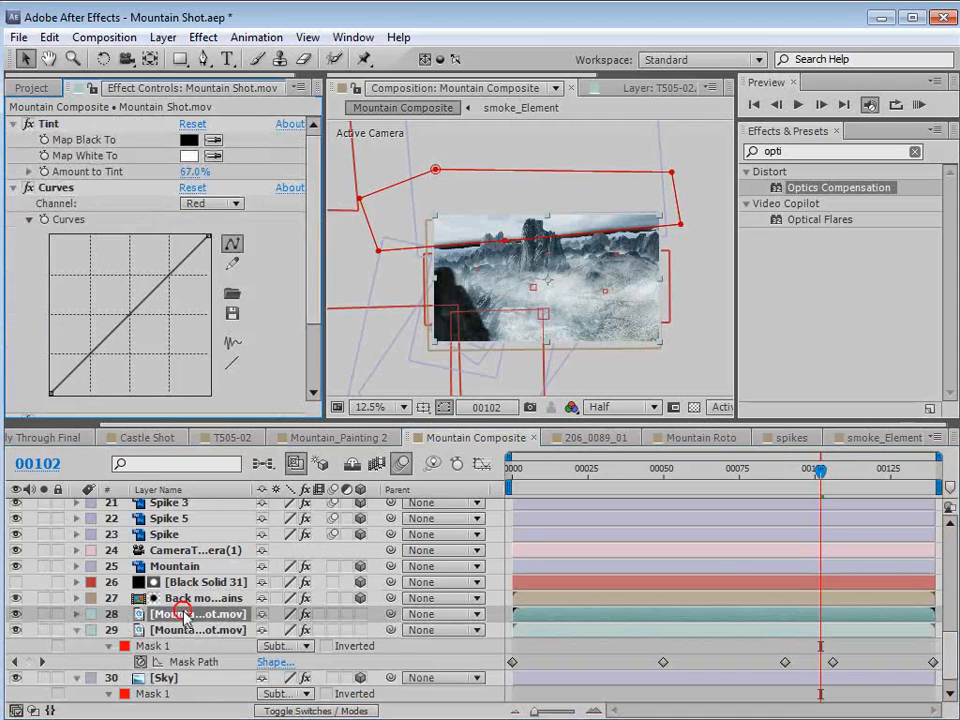
key(Delete)
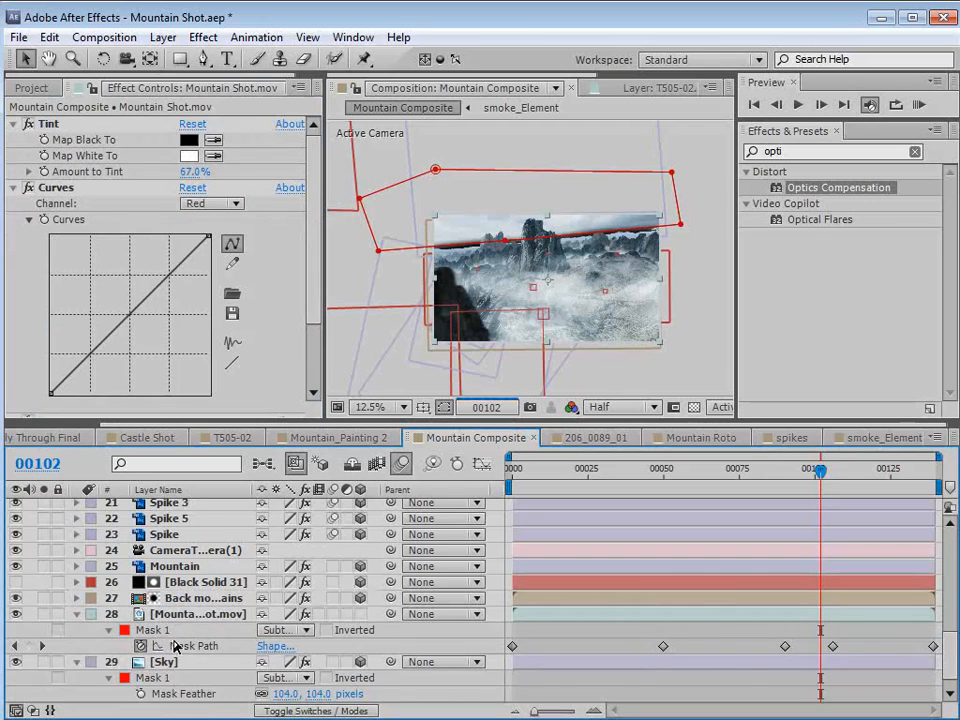
scroll(185, 686, down, 1)
Disable Luma Key on the bottom Mountain Shot.mov copy and delete its Mask 1 to restore the original horizon.
click(13, 124)
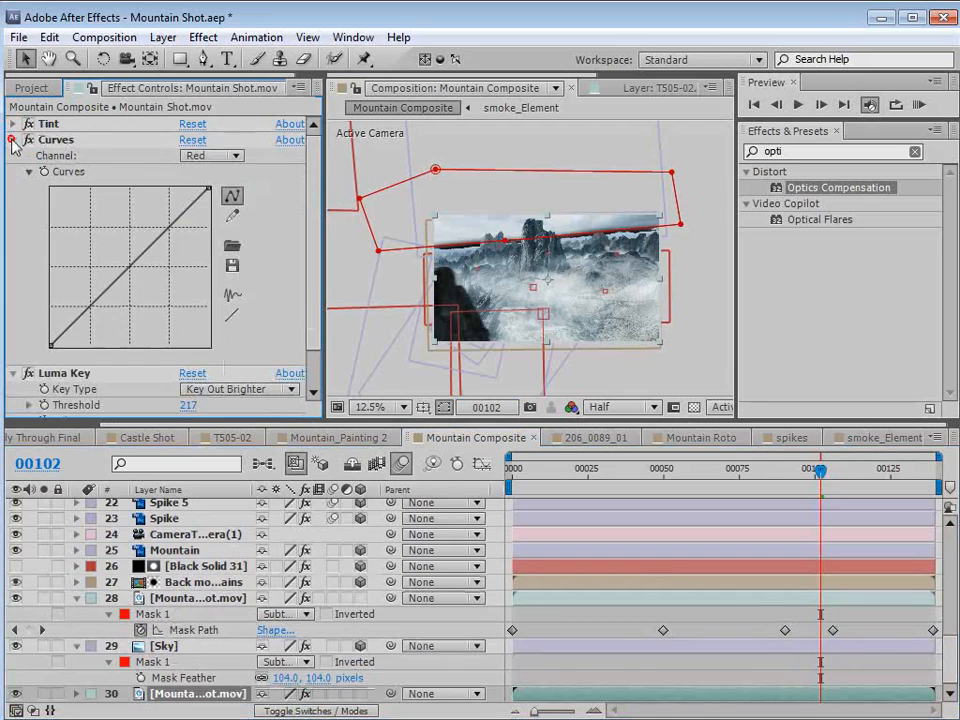
click(13, 140)
click(13, 156)
click(28, 156)
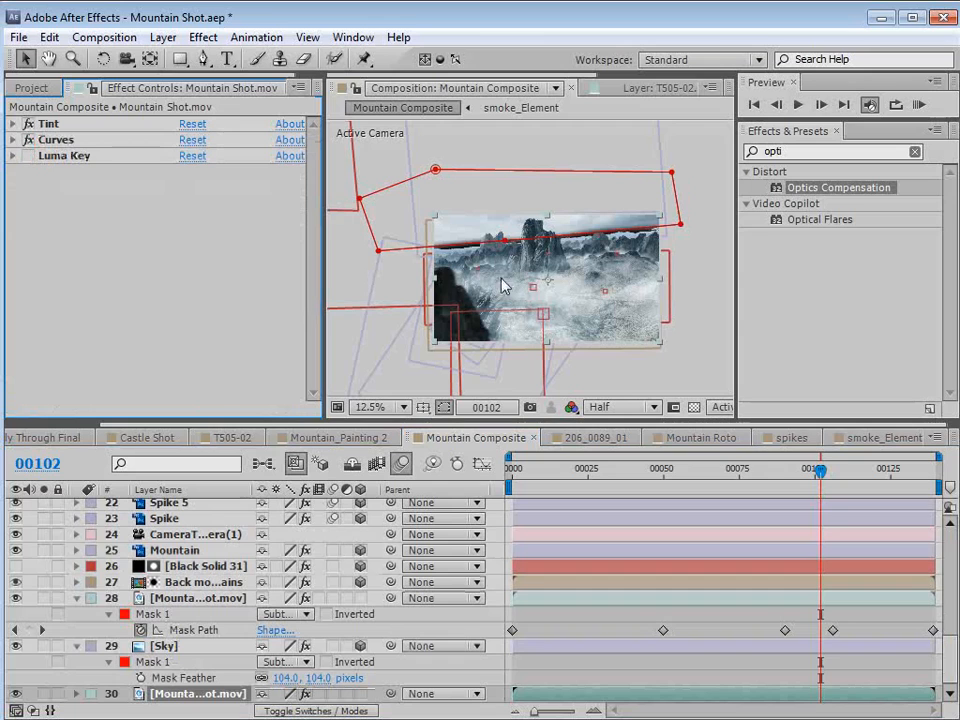
scroll(548, 297, up, 1)
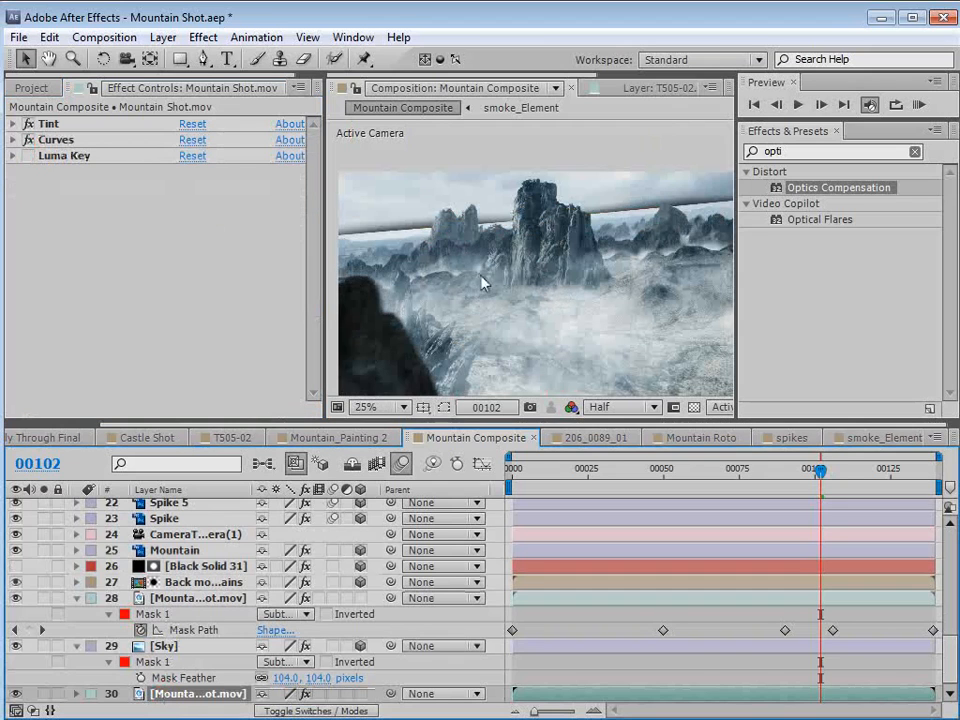
key(m)
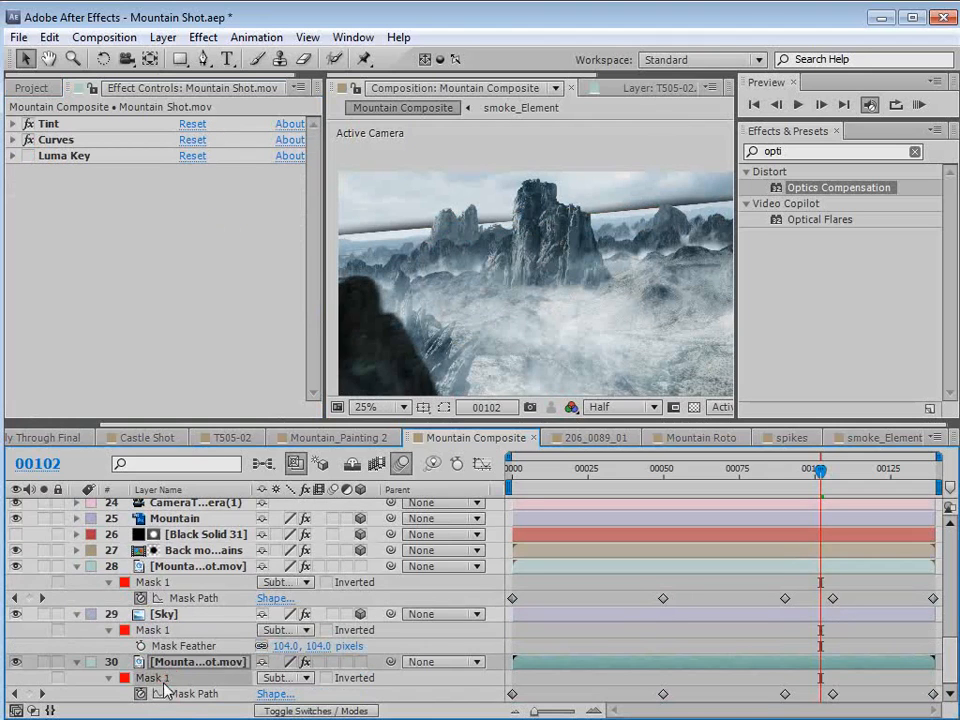
scroll(155, 685, up, 1)
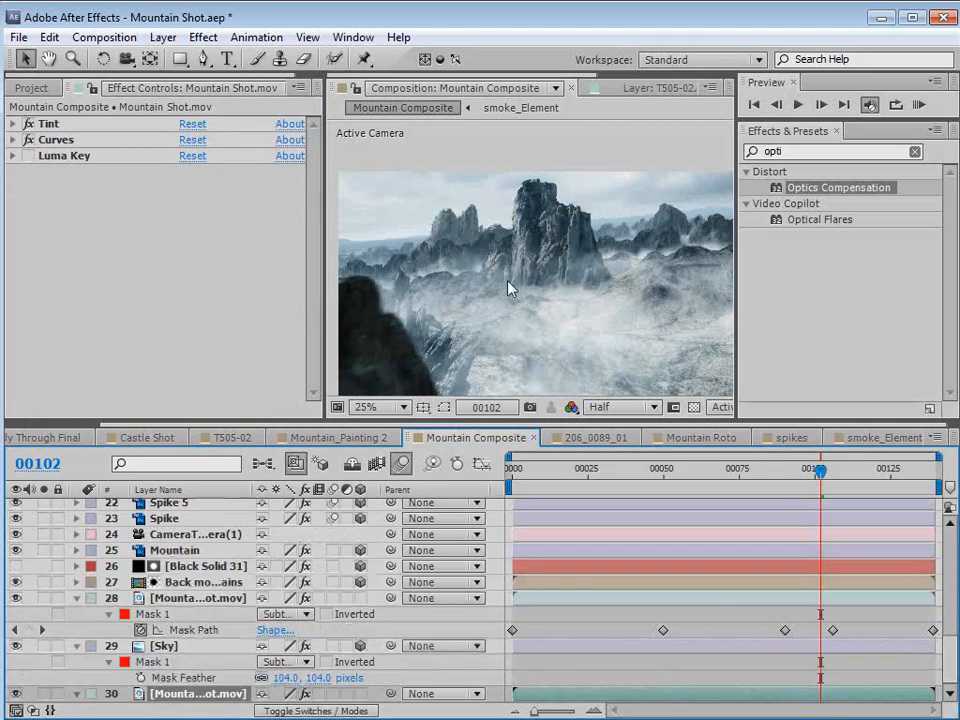
Solo the bottom Mountain Shot.mov copy, adding the Sky layer to the solo to examine how the two blend.
key(space)
drag(571, 291, 552, 270)
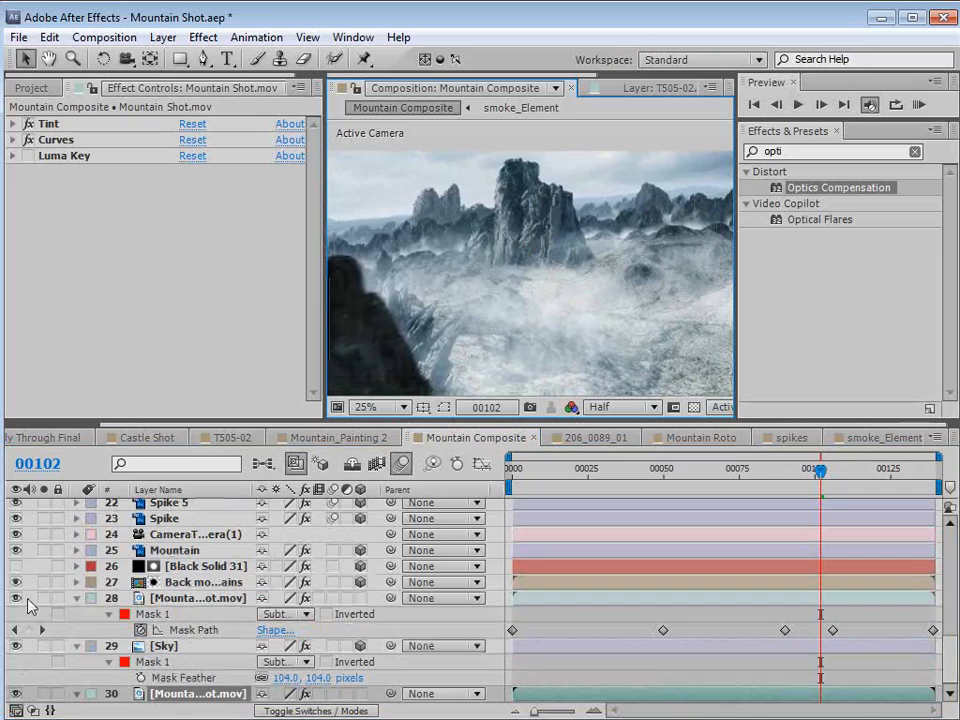
click(42, 693)
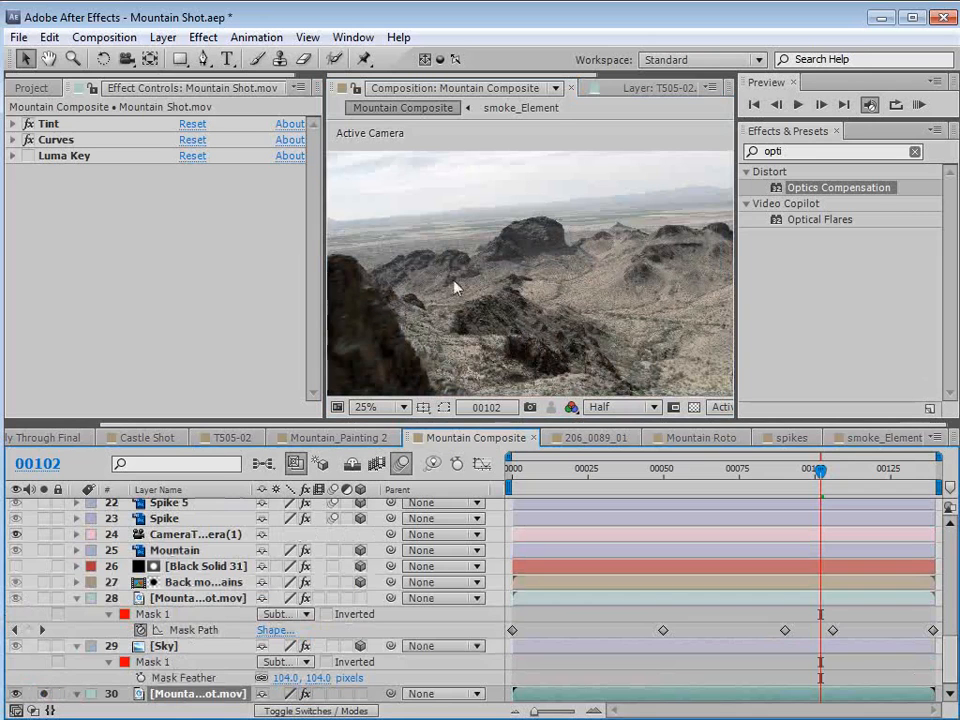
click(176, 648)
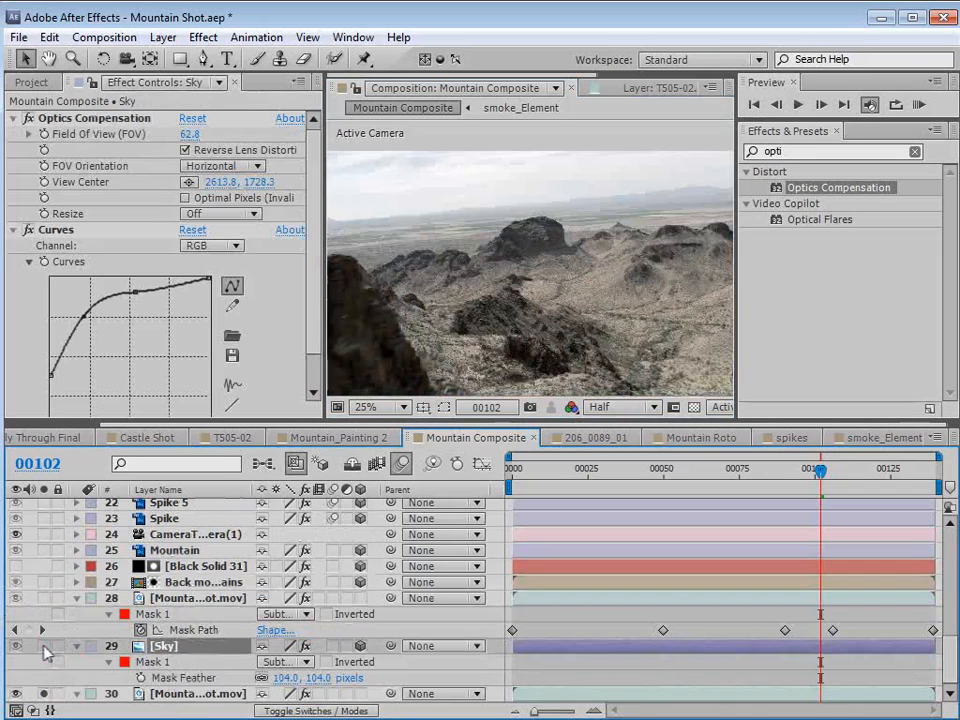
click(43, 646)
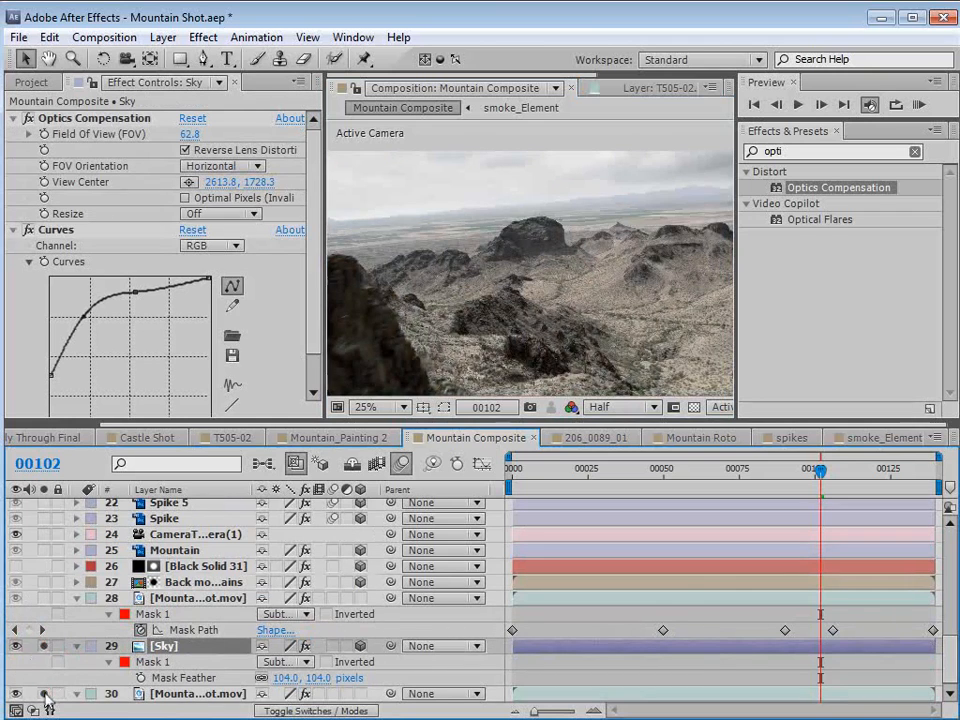
Compare the horizon with the bottom Mountain Shot.mov copy soloed and unsoloed beneath the Sky, and clear the solo to restore the full composite.
click(43, 693)
click(43, 693)
click(43, 693)
click(43, 693)
click(176, 700)
key(t)
mouse_move(262, 693)
mouse_down()
mouse_move(205, 692)
mouse_move(268, 690)
mouse_up()
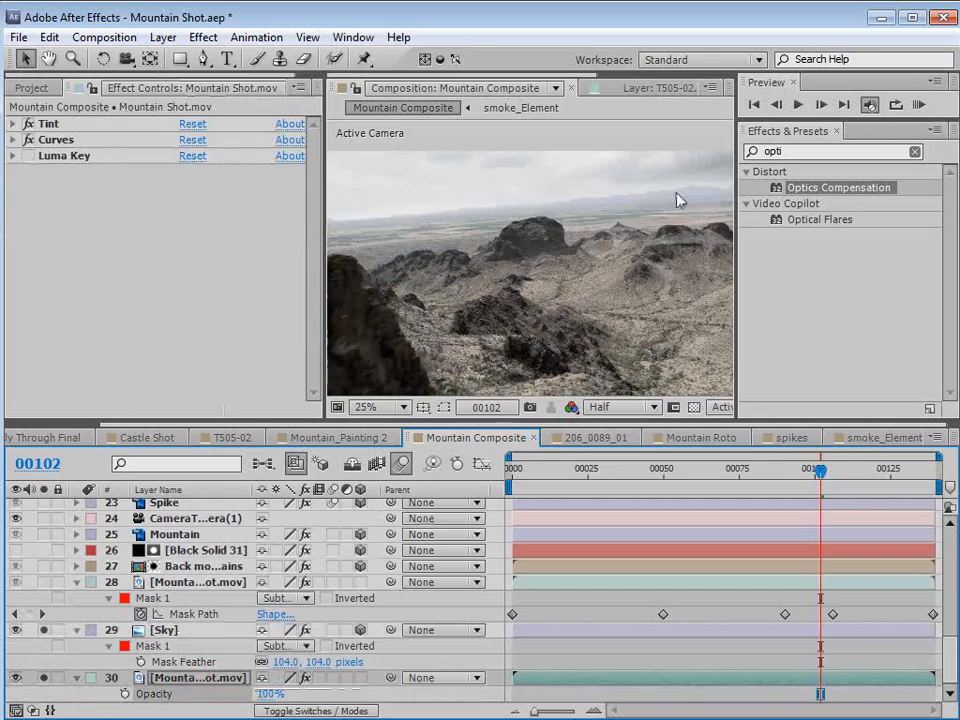
click(43, 677)
click(190, 582)
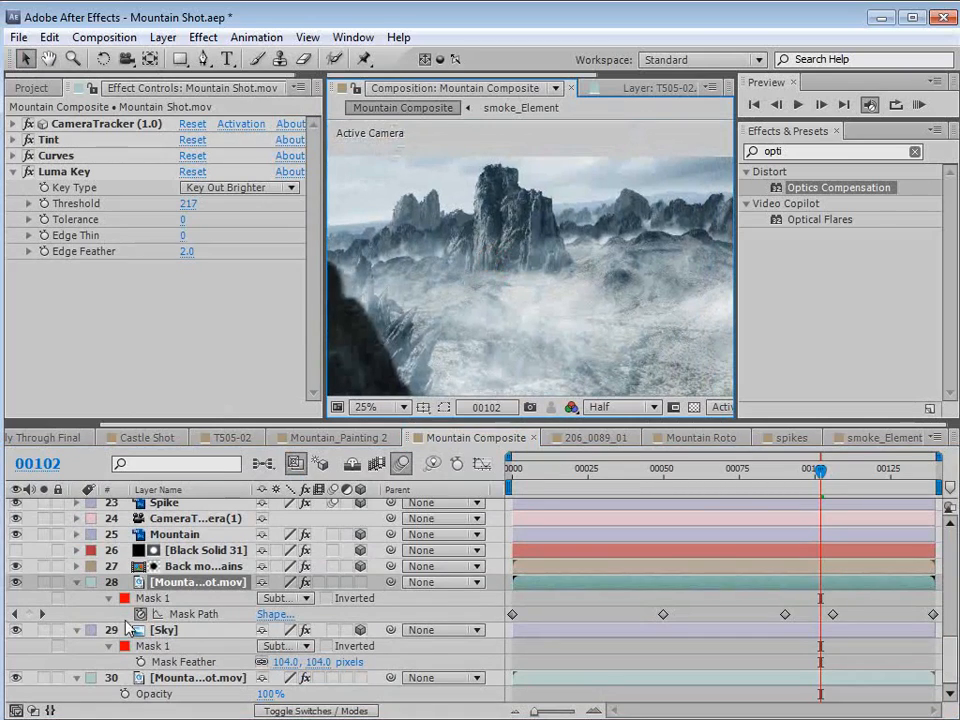
Add a second Curves effect to the Sky layer and pull its RGB midtones down to darken the clouds.
click(164, 630)
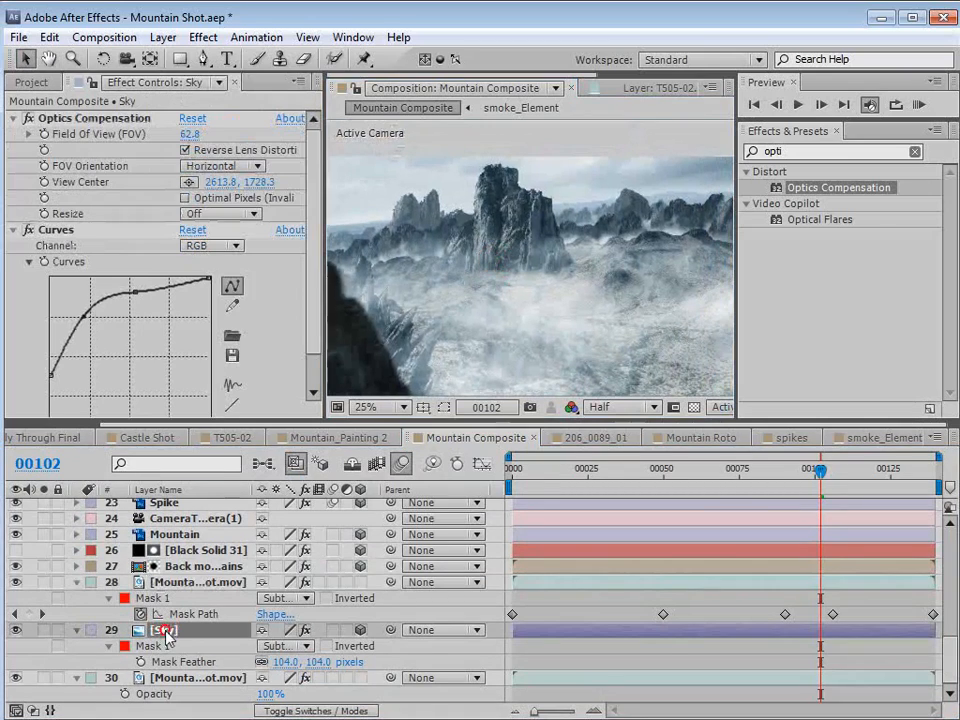
click(203, 37)
mouse_move(236, 211)
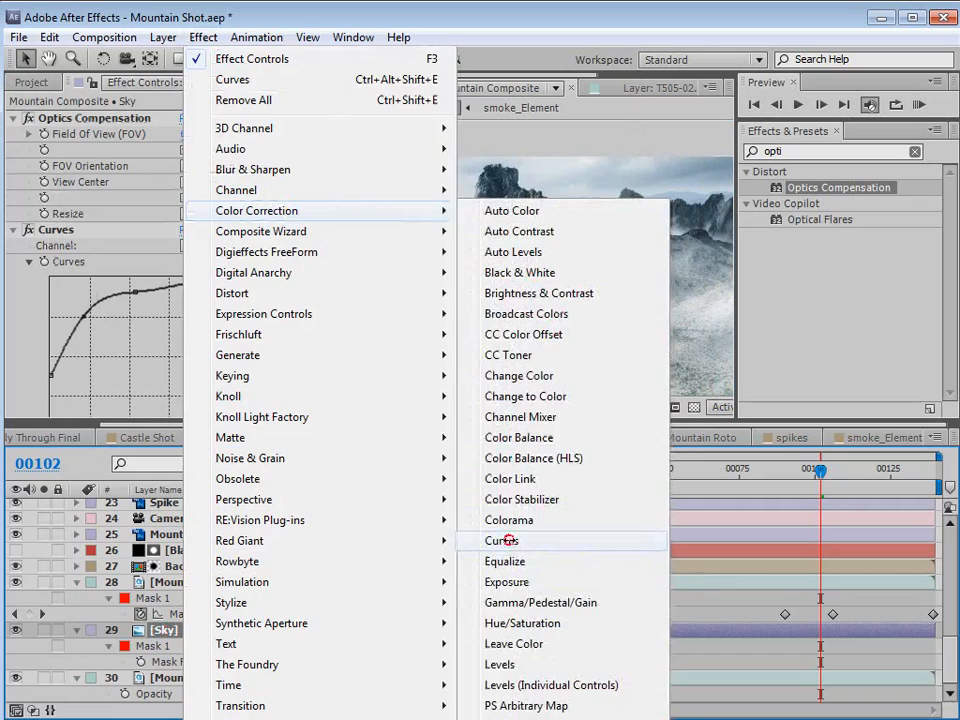
click(490, 540)
drag(737, 235, 858, 233)
key(space)
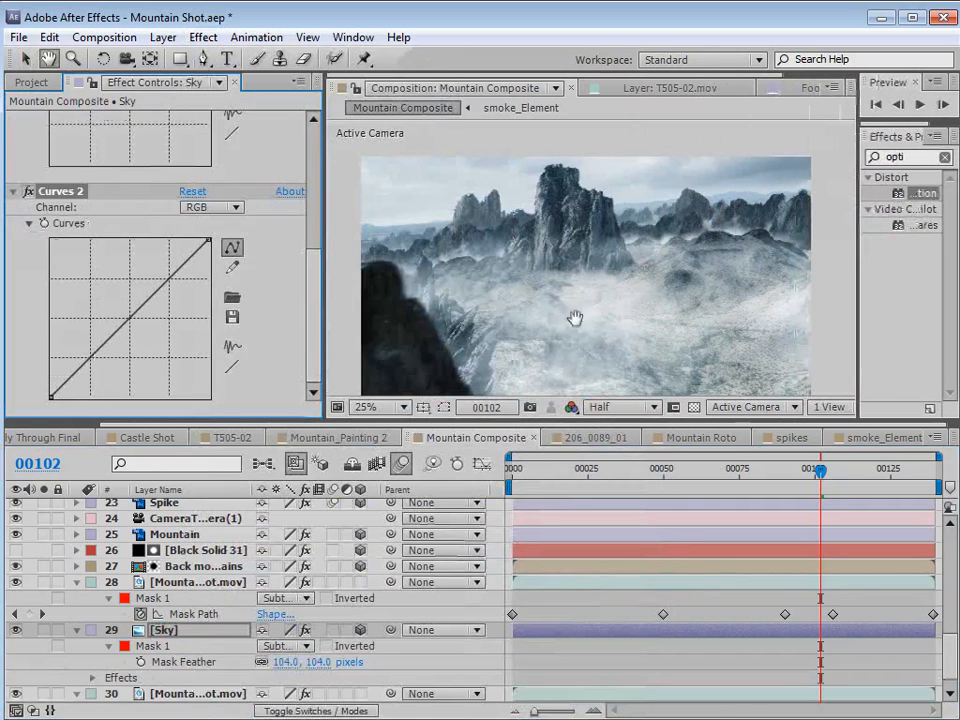
drag(575, 318, 571, 338)
scroll(613, 296, up, 2)
drag(672, 272, 584, 304)
drag(142, 308, 160, 330)
drag(155, 320, 160, 317)
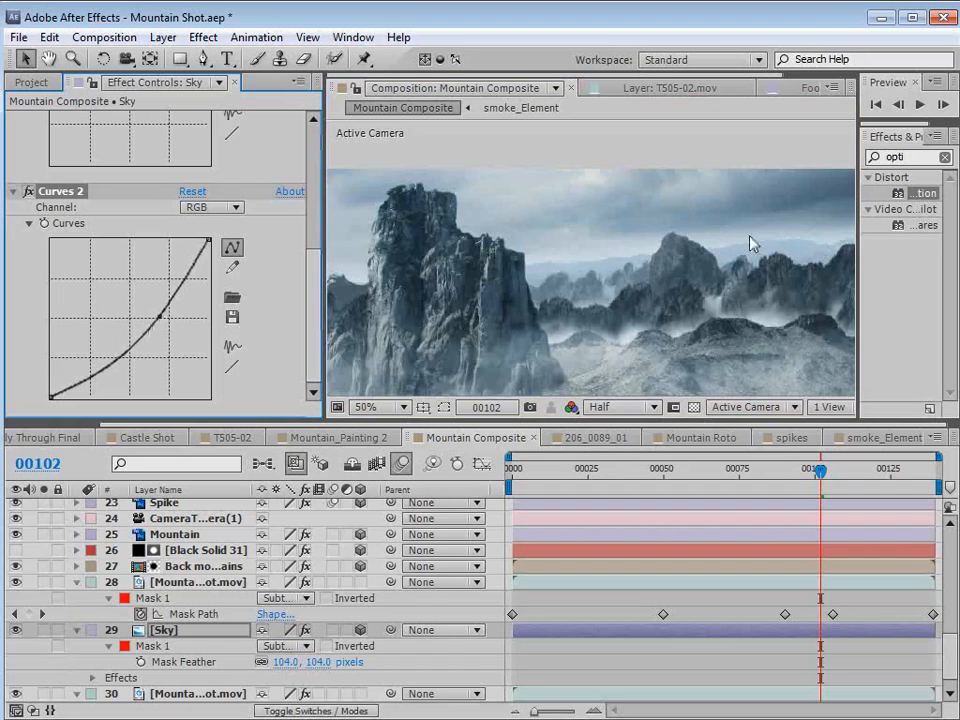
Add a lowered shadow point to the Sky's Curves 2, refine both curve points for contrast, and check the sky at frames 66 and 95.
drag(108, 366, 127, 385)
scroll(492, 322, down, 2)
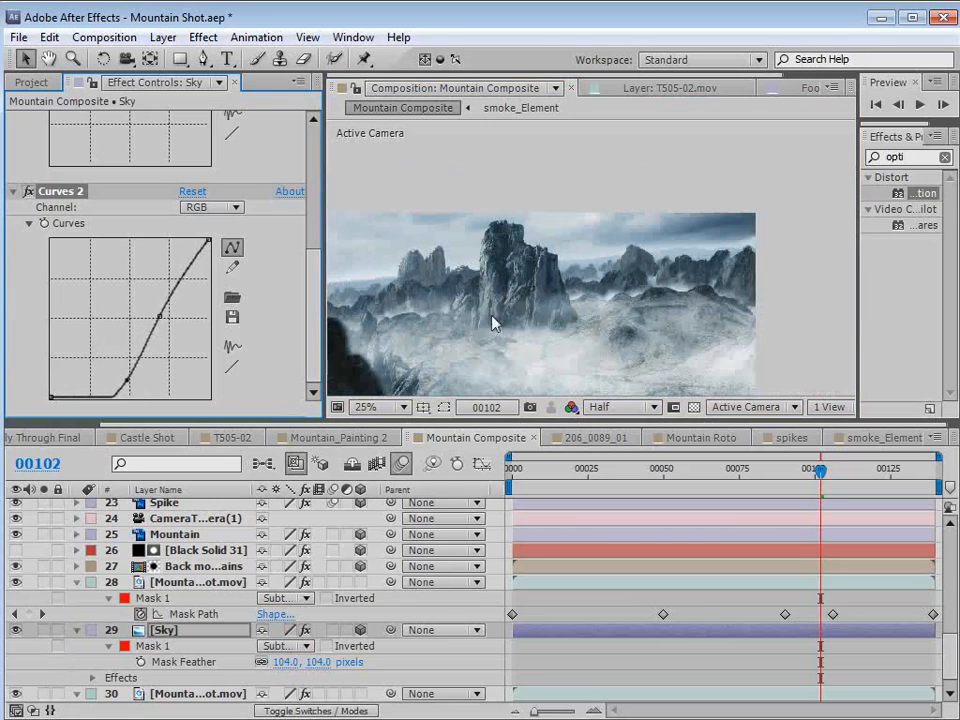
drag(560, 318, 636, 253)
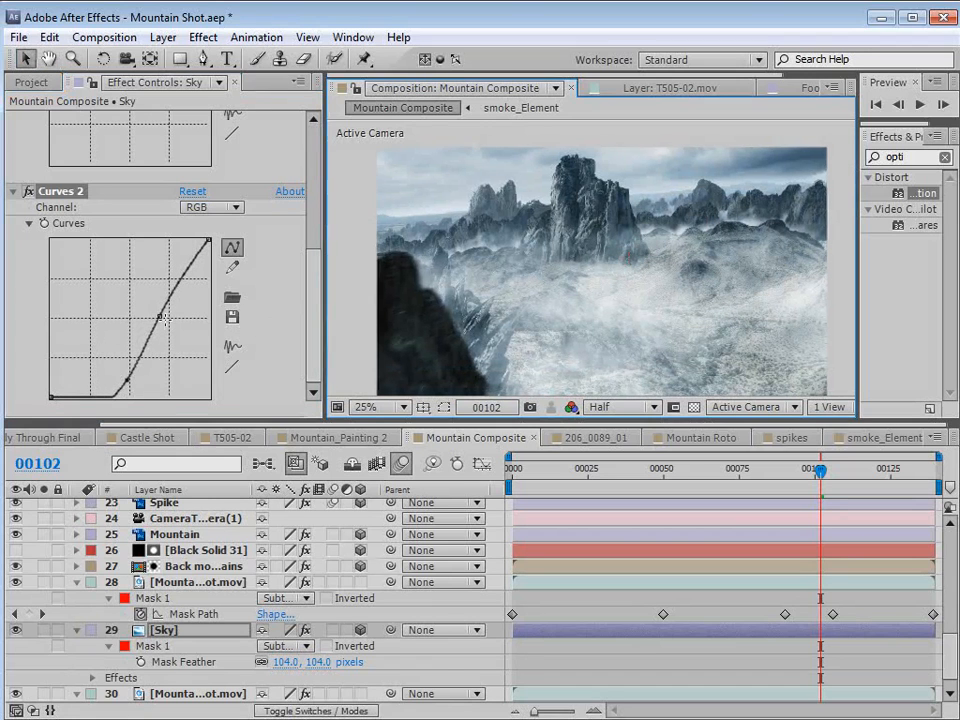
mouse_move(160, 322)
mouse_down()
mouse_move(180, 321)
mouse_move(162, 311)
mouse_move(168, 306)
mouse_up()
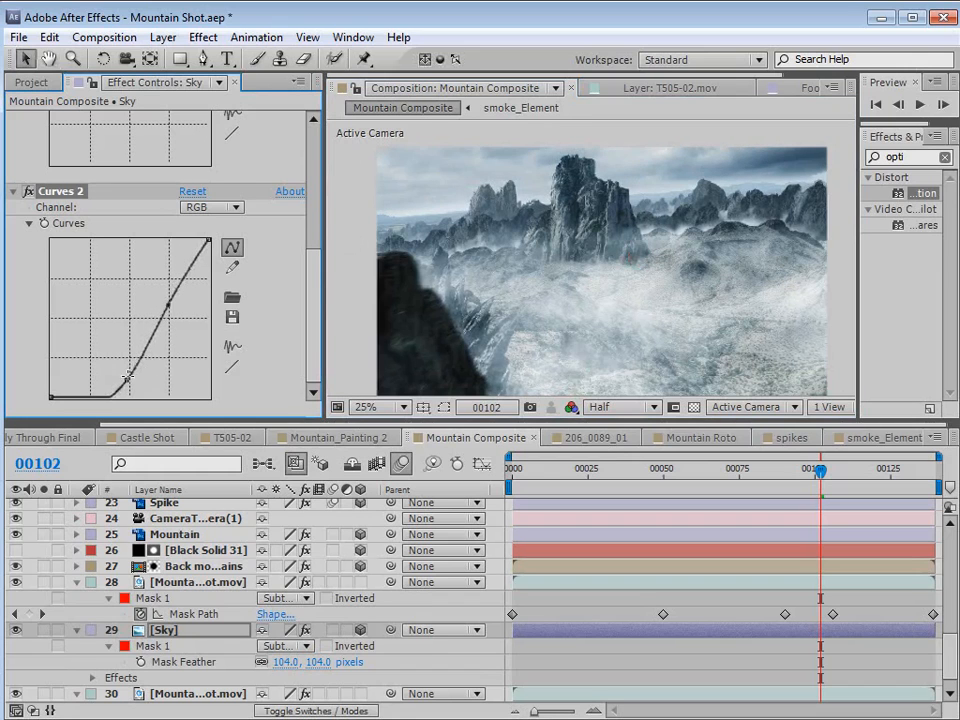
mouse_move(127, 380)
mouse_down()
mouse_move(116, 377)
mouse_move(120, 386)
mouse_up()
drag(699, 291, 658, 266)
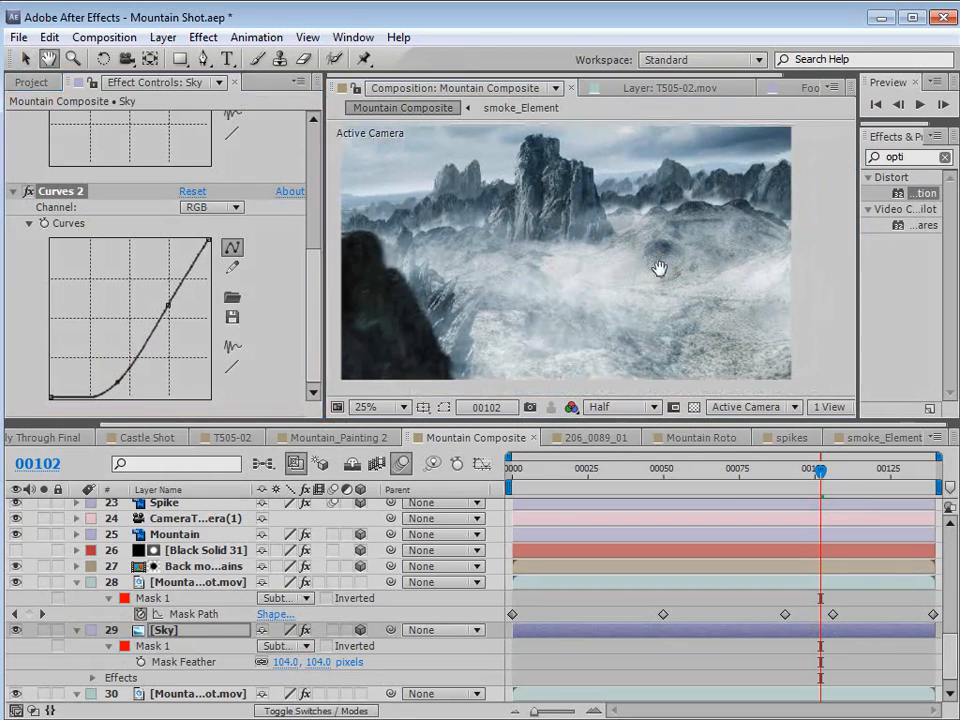
drag(808, 484, 712, 486)
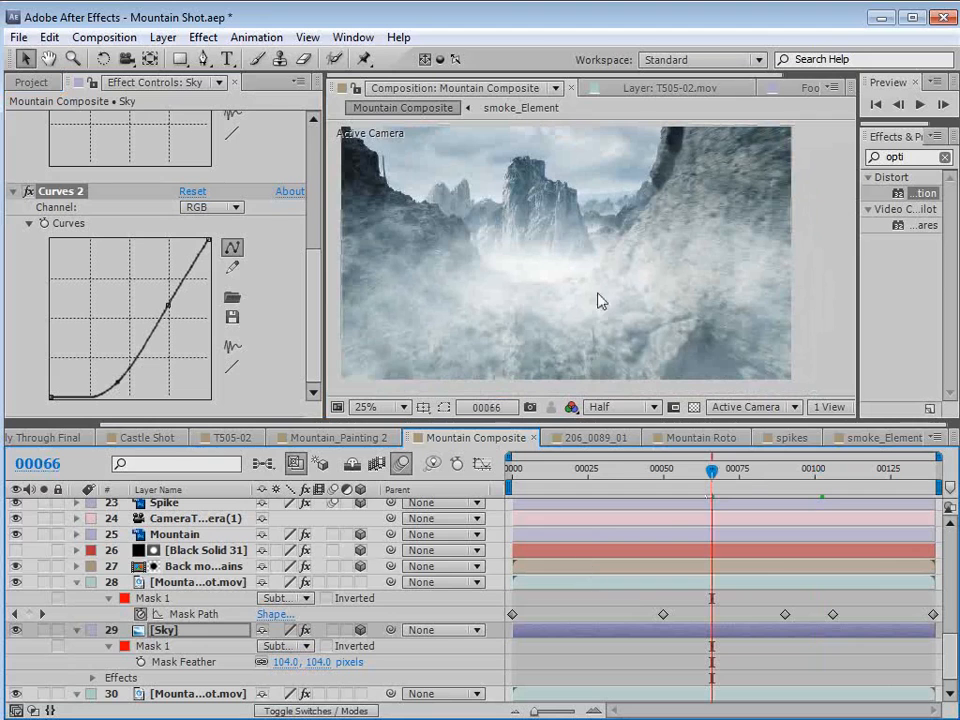
drag(697, 474, 799, 474)
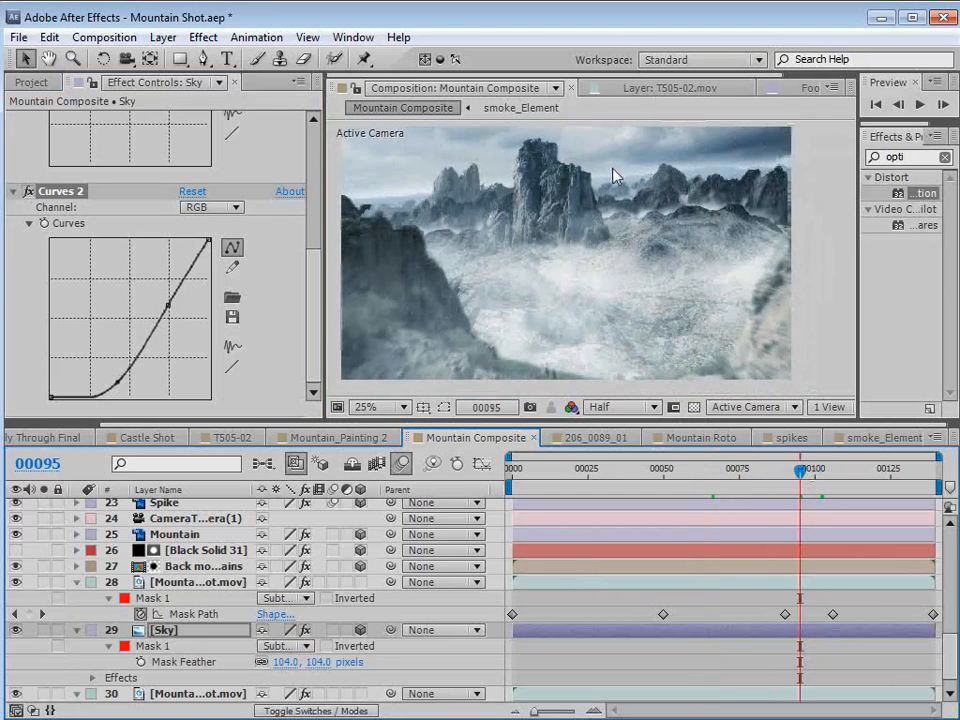
Apply a Fill effect to White Solid 15 in the smoke_Element composition and set its colour to light blue.
click(880, 437)
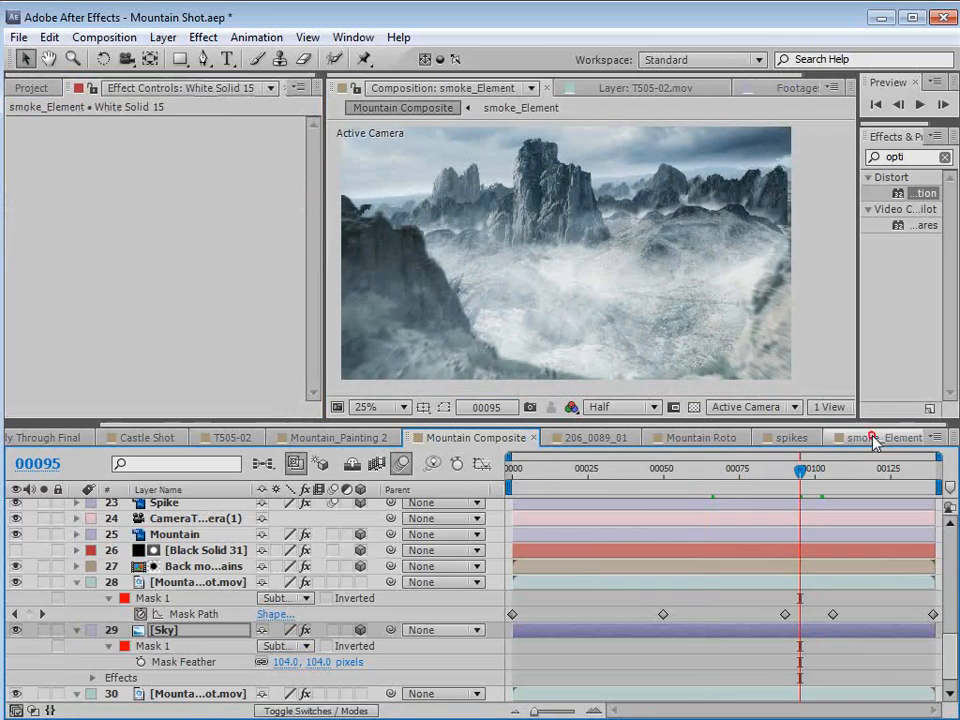
click(203, 37)
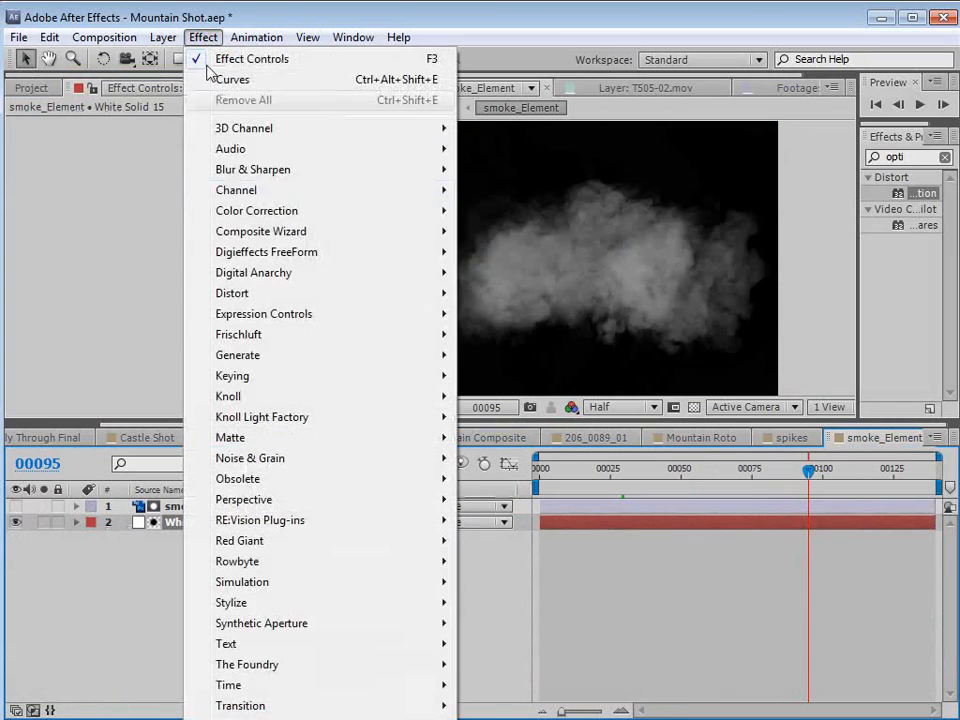
mouse_move(246, 358)
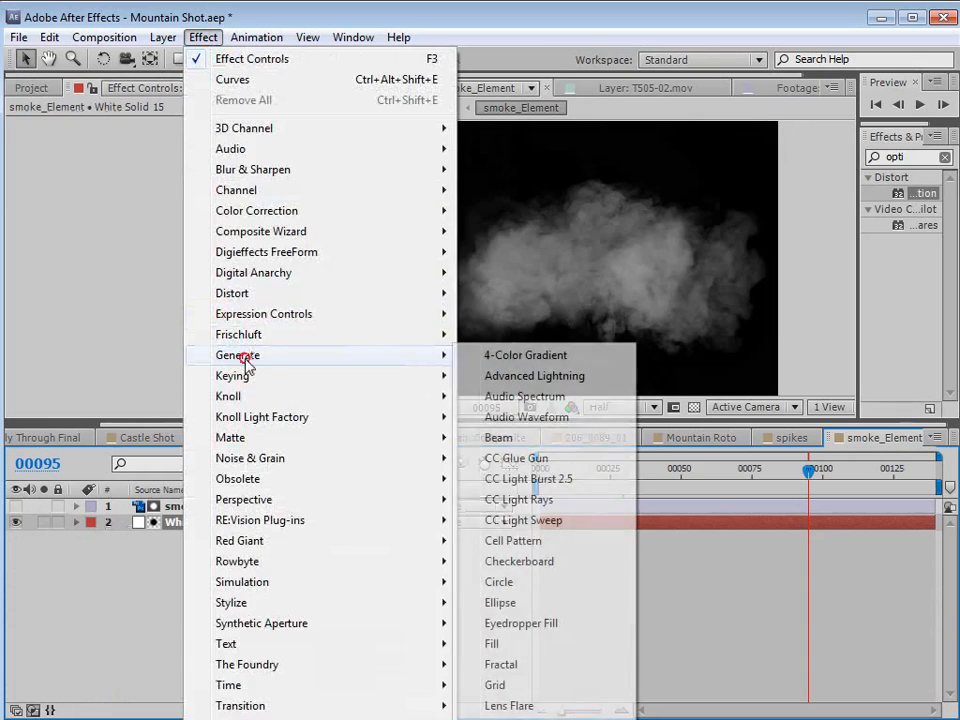
click(497, 644)
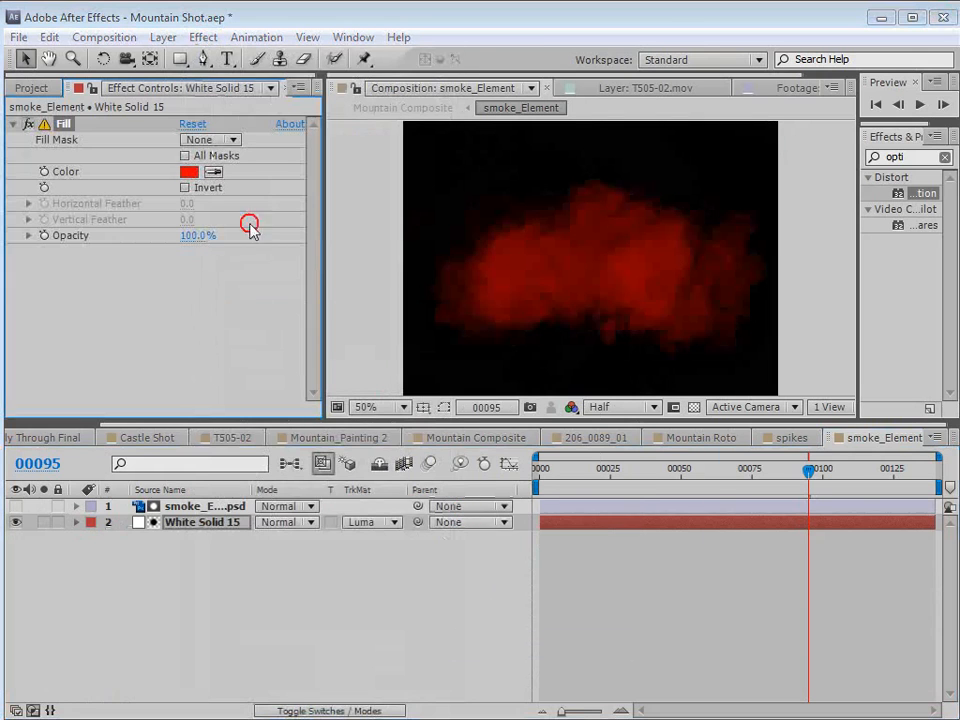
click(189, 171)
click(512, 444)
mouse_move(285, 369)
mouse_down()
mouse_move(274, 377)
mouse_move(314, 353)
mouse_up()
click(660, 352)
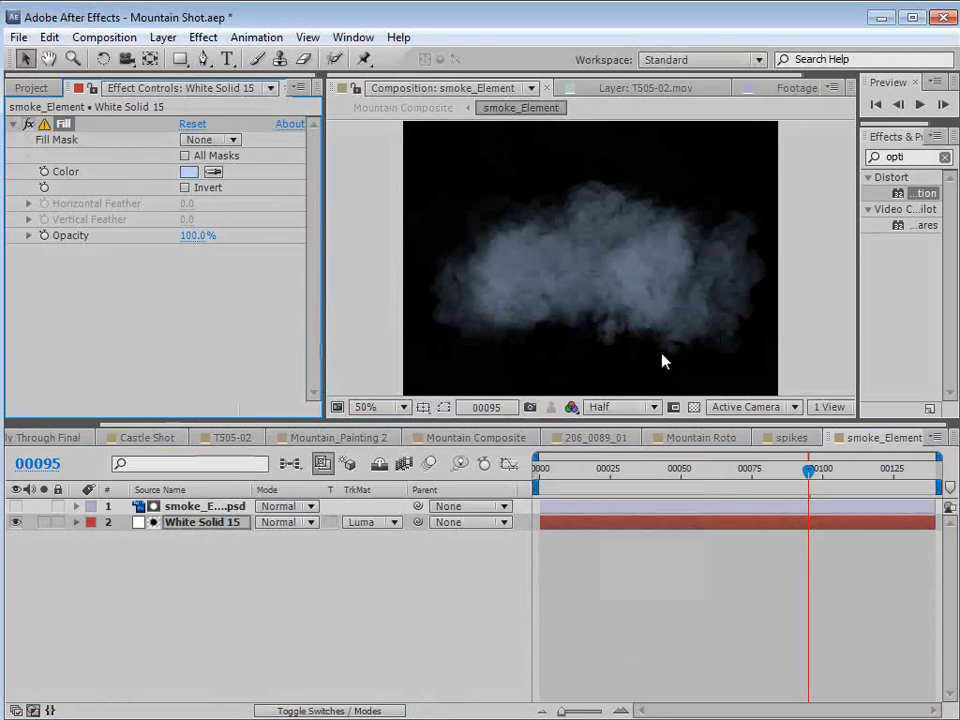
Lock the White Solid 15 effect controls, return to Mountain Composite, and lighten the Fill colour to pale blue E0E9F6.
click(93, 92)
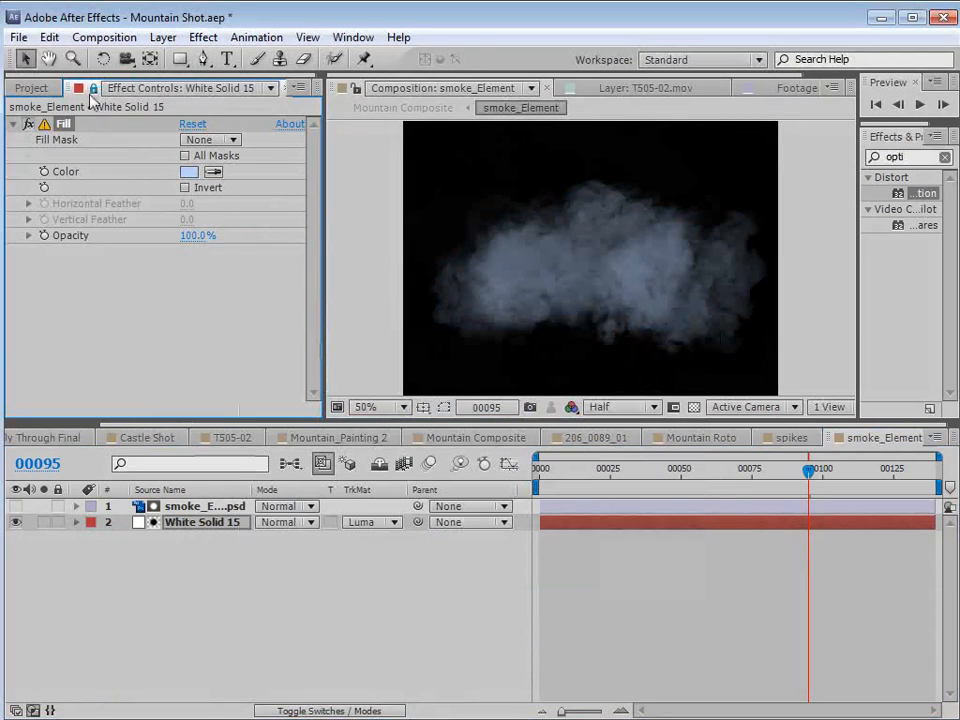
click(487, 440)
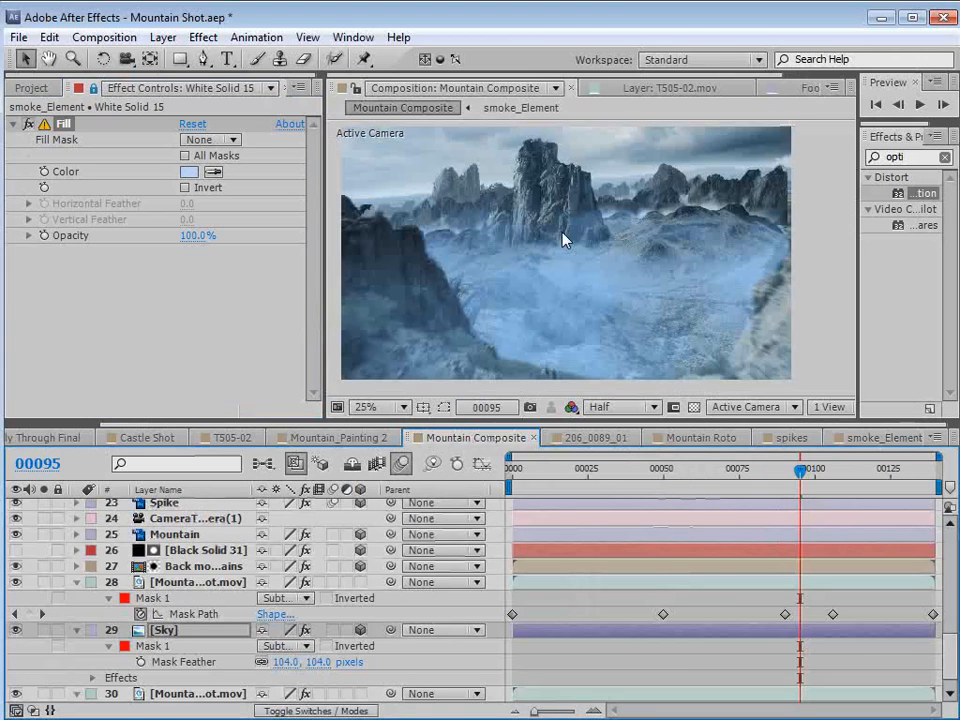
click(187, 172)
drag(345, 369, 277, 354)
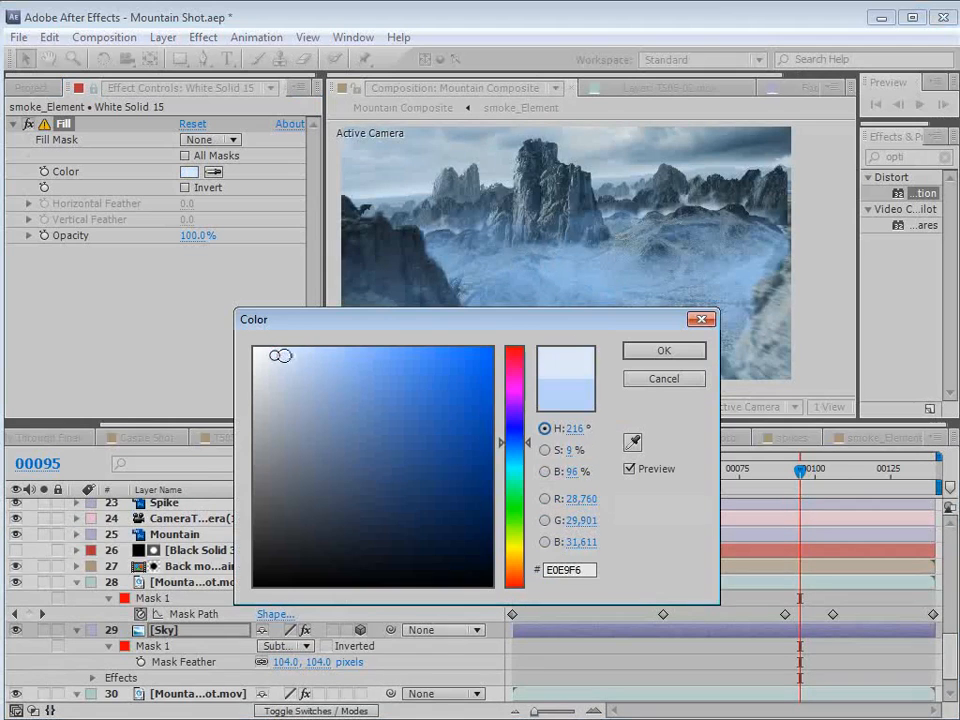
click(667, 351)
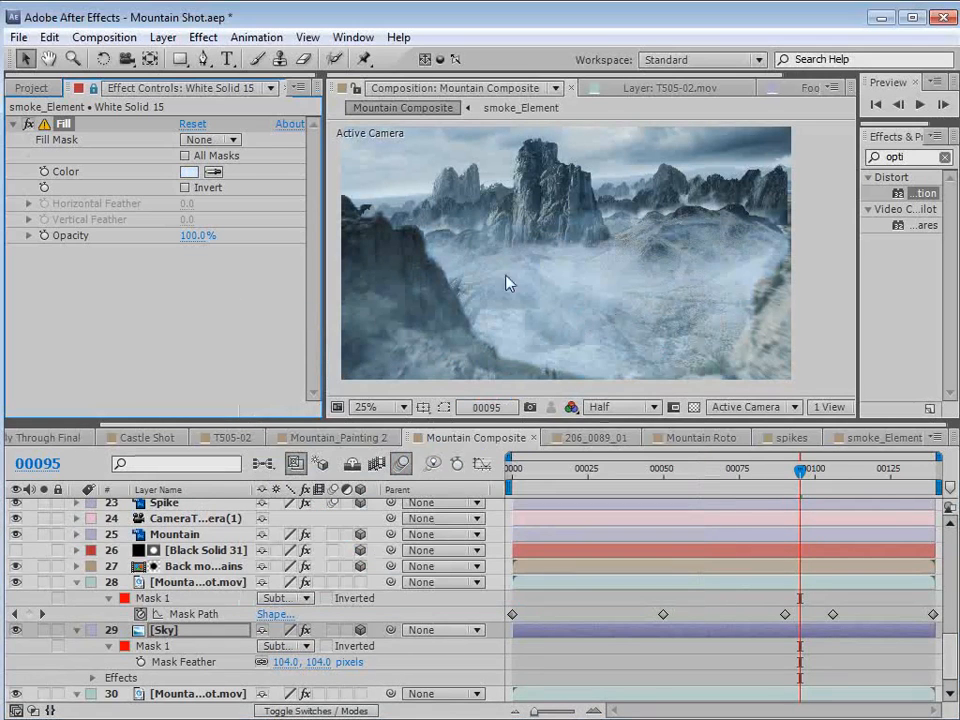
Compare the mist with Fill off and on, refine its colour to pale blue DBE4F2, and shift the hue slightly toward cyan.
click(27, 125)
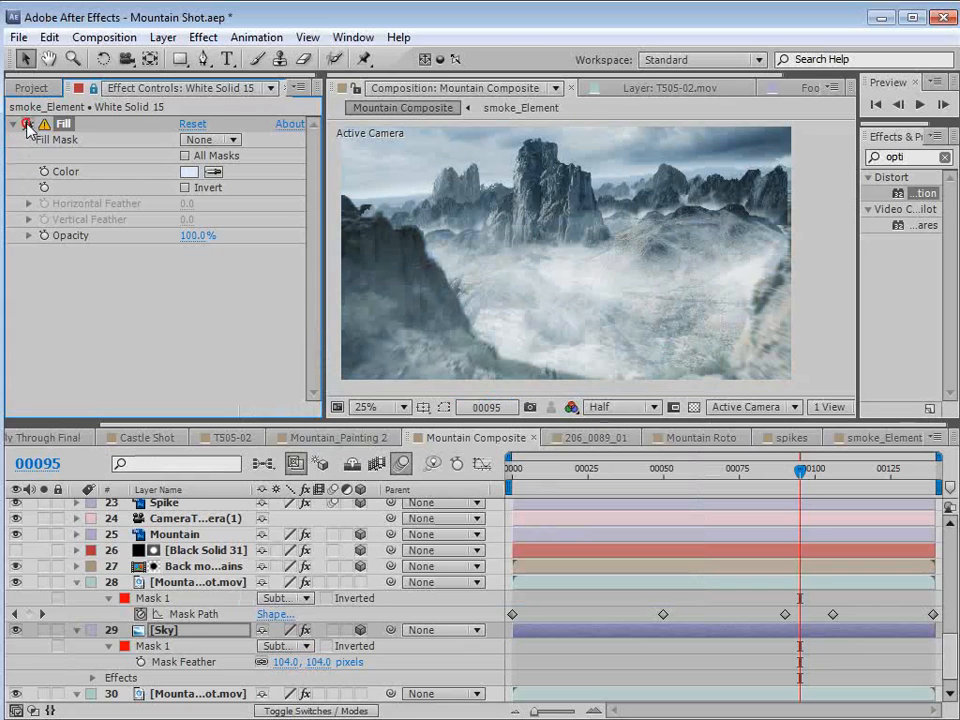
click(27, 125)
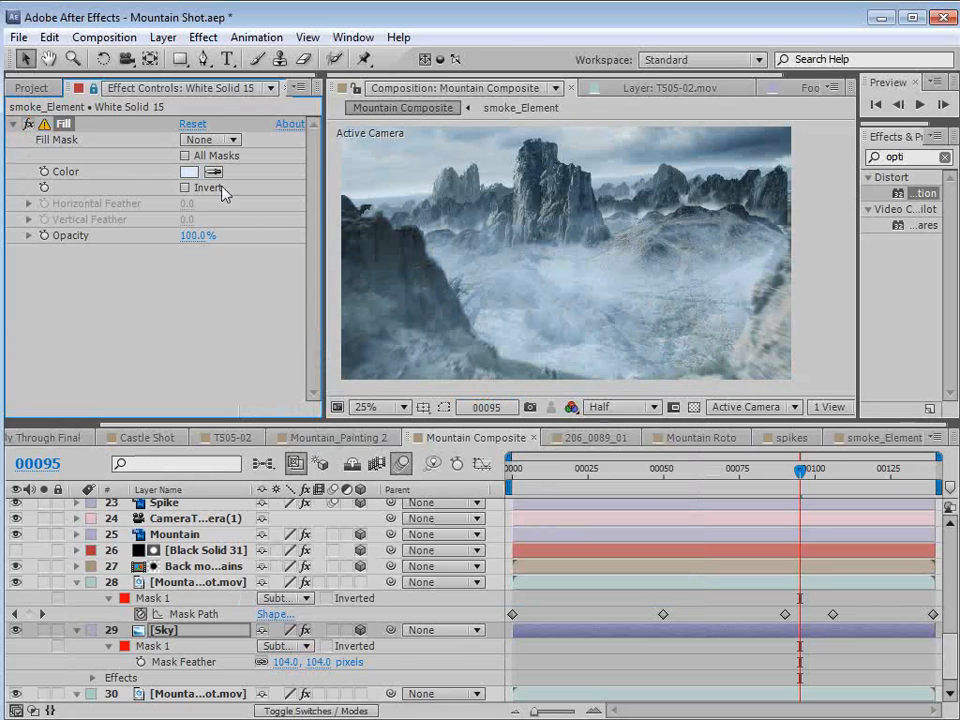
click(188, 173)
click(279, 360)
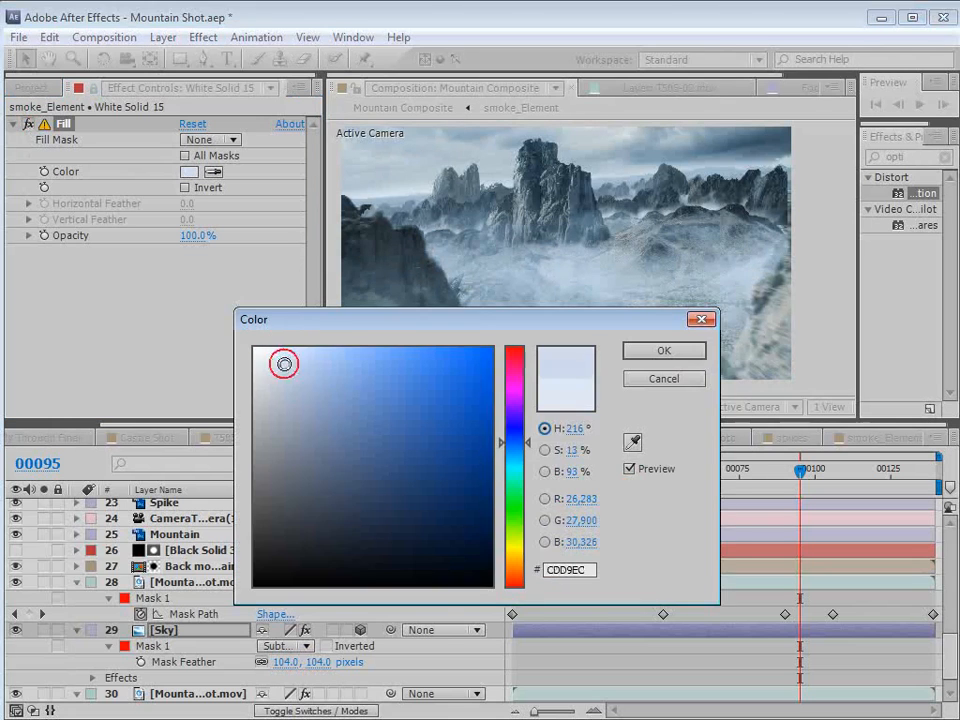
click(655, 347)
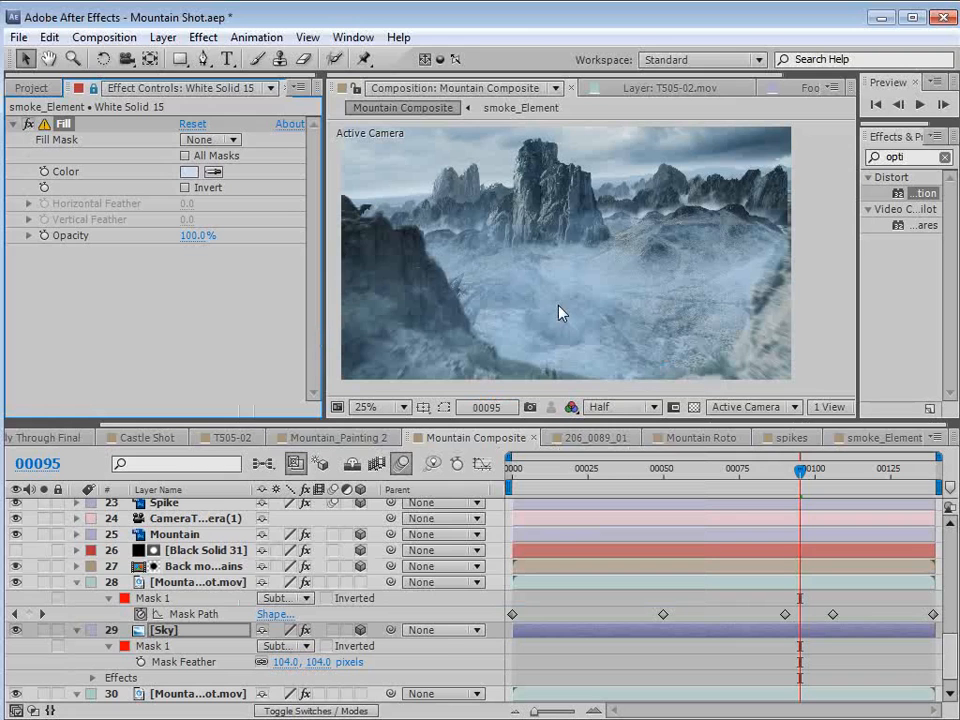
click(188, 172)
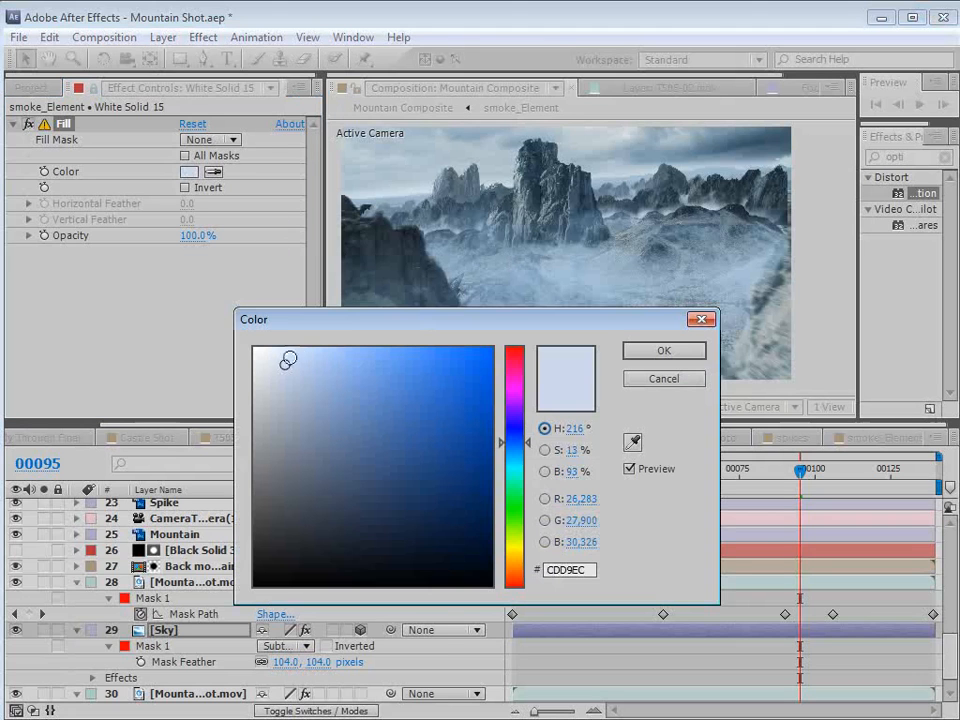
drag(288, 360, 281, 362)
click(667, 349)
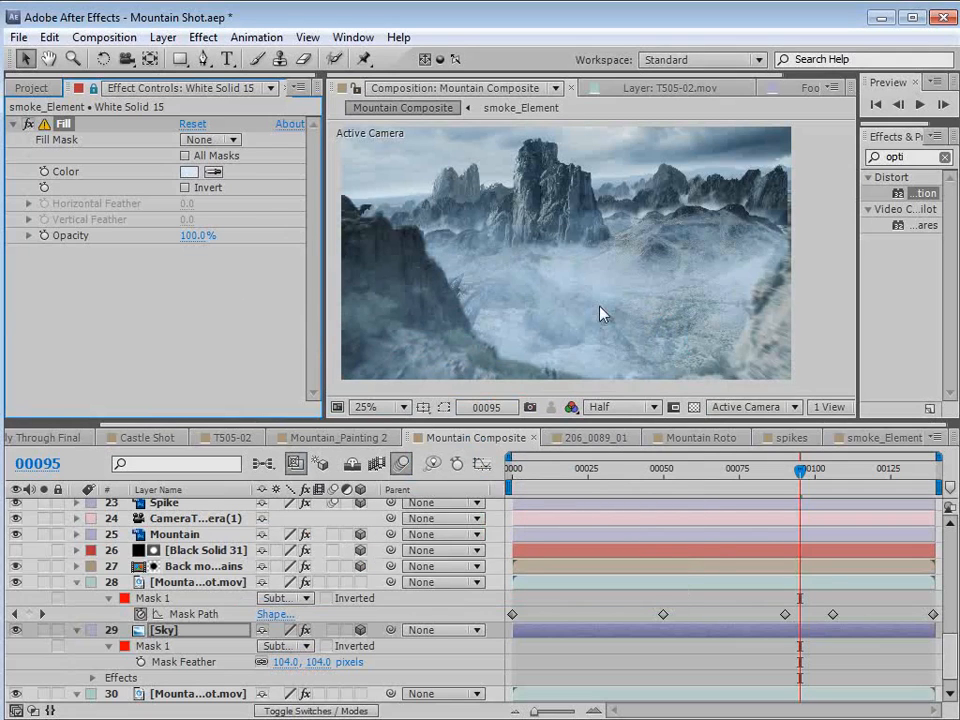
click(188, 172)
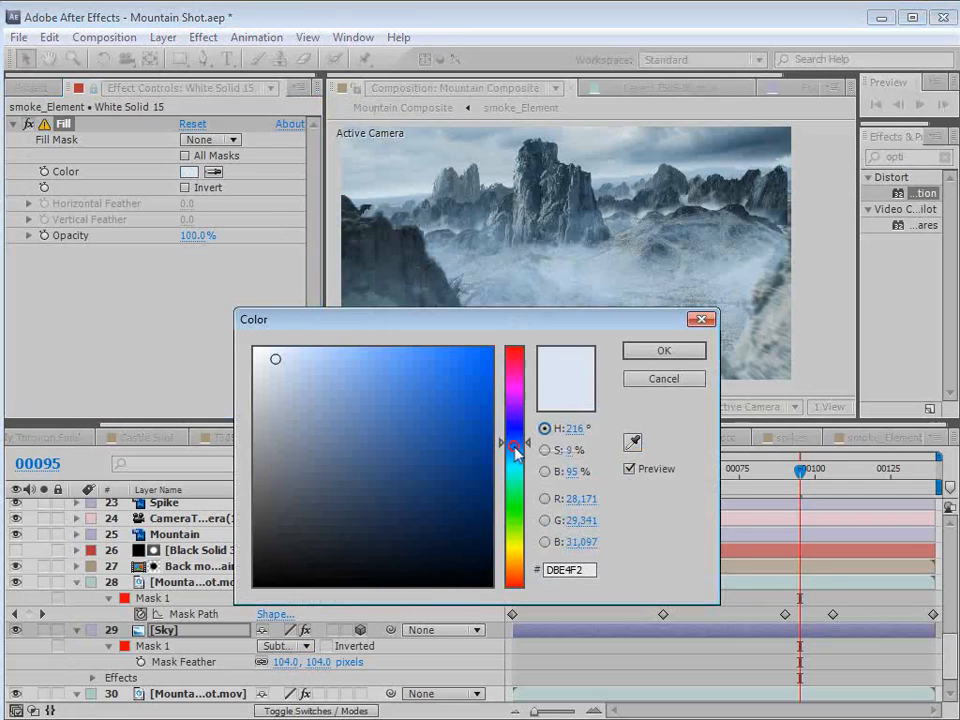
click(662, 352)
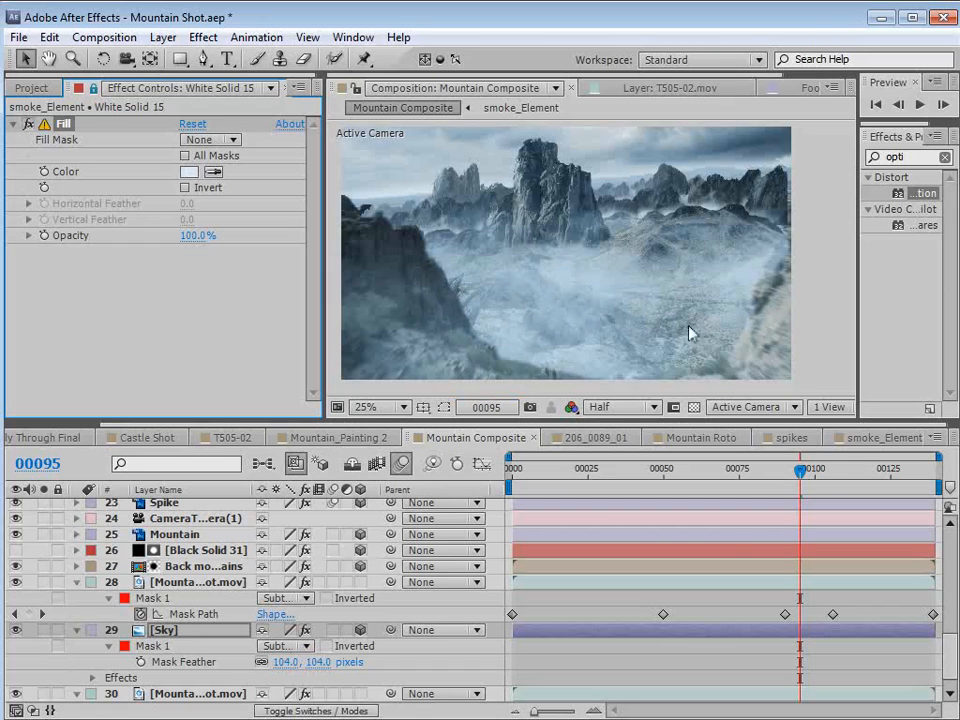
Start the work area at frame 56 and RAM-preview the misty fly-through, scrubbing back to frame 86 to inspect it.
click(729, 471)
drag(729, 474, 683, 481)
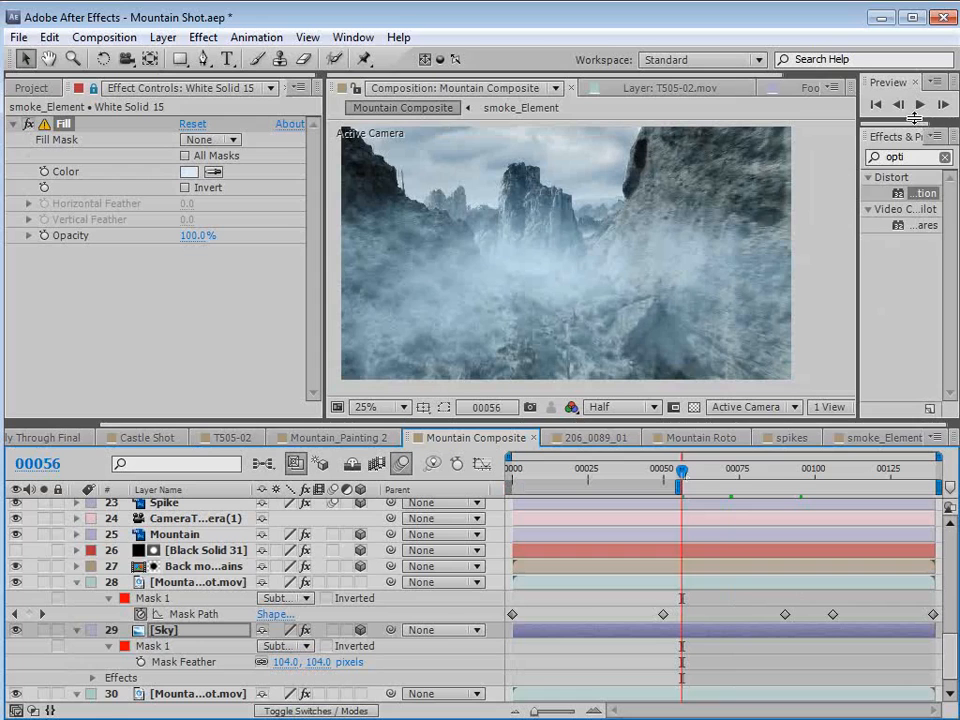
drag(914, 119, 911, 198)
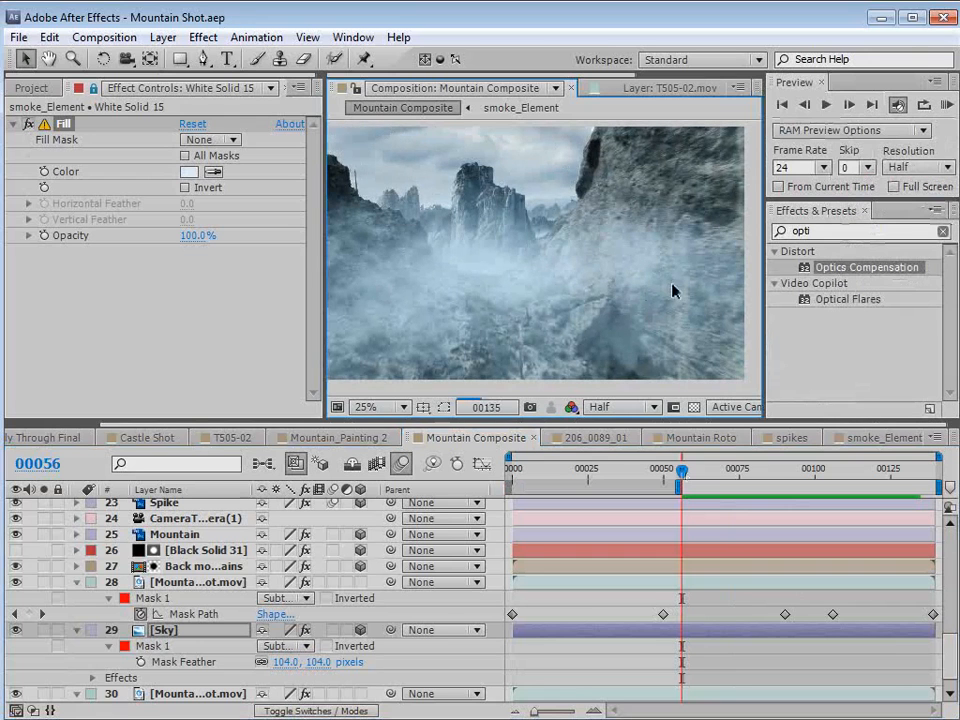
key(KP_0)
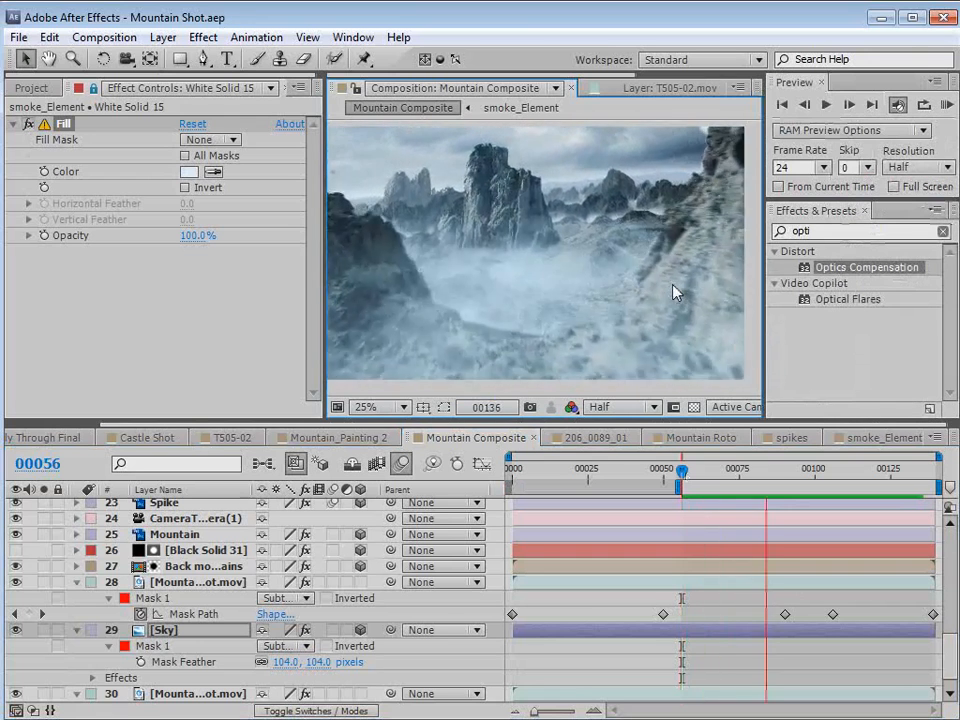
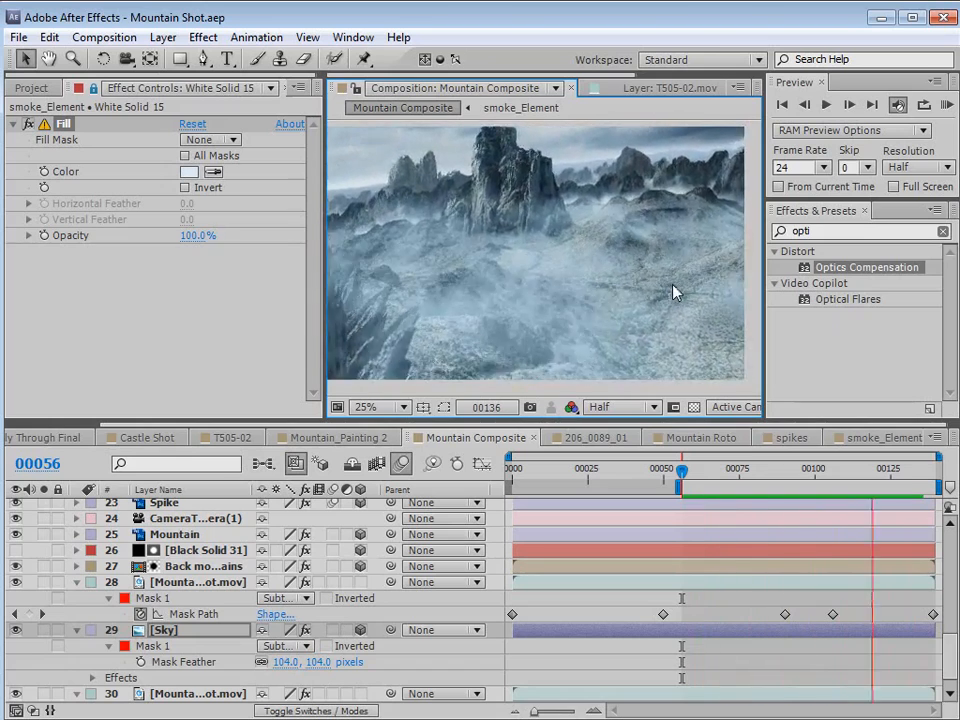
key(space)
click(816, 471)
drag(818, 477, 772, 472)
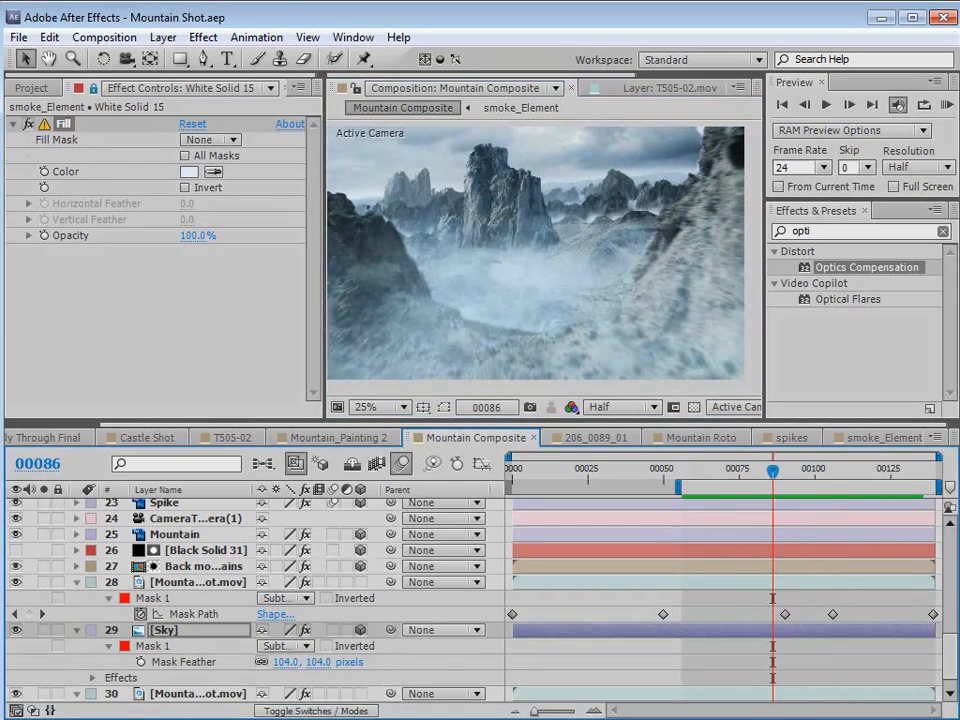
Switch to Firefox, search the Video Copilot tutorials for "sky replace", and look over the Advanced Sky Replacement entry.
key(alt+Tab)
drag(477, 45, 462, 41)
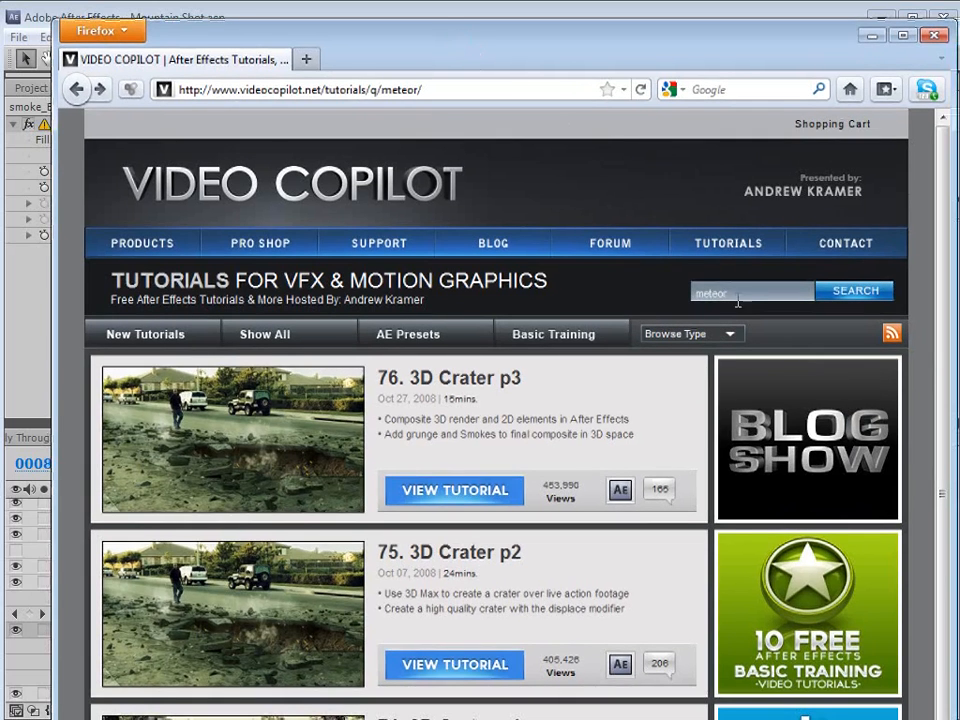
drag(738, 297, 670, 290)
text(adv)
text(sky repl)
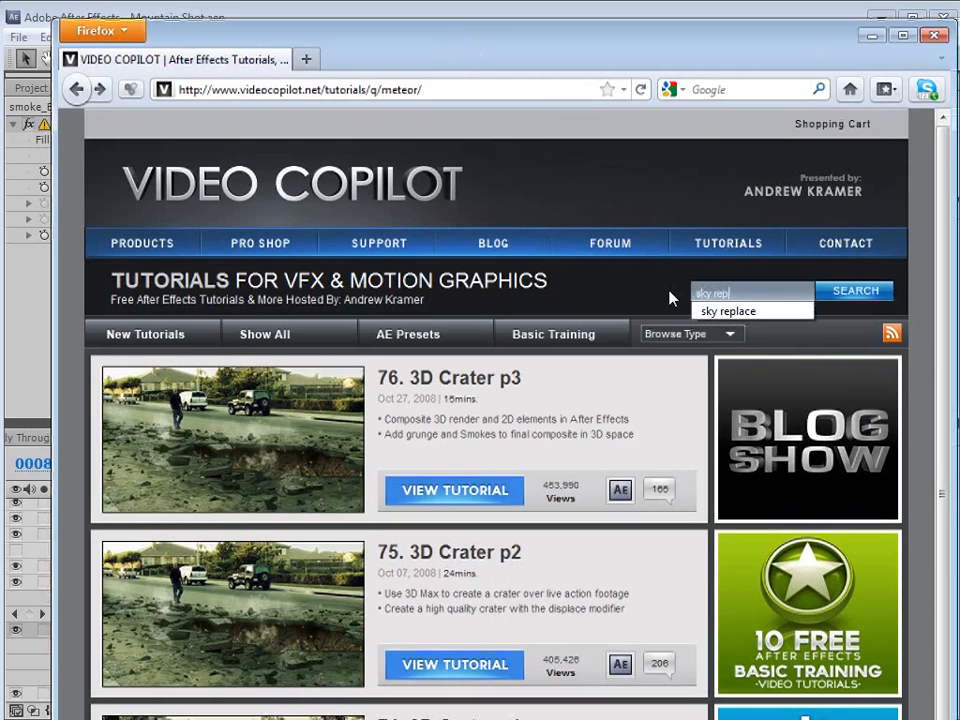
text(ace)
key(Return)
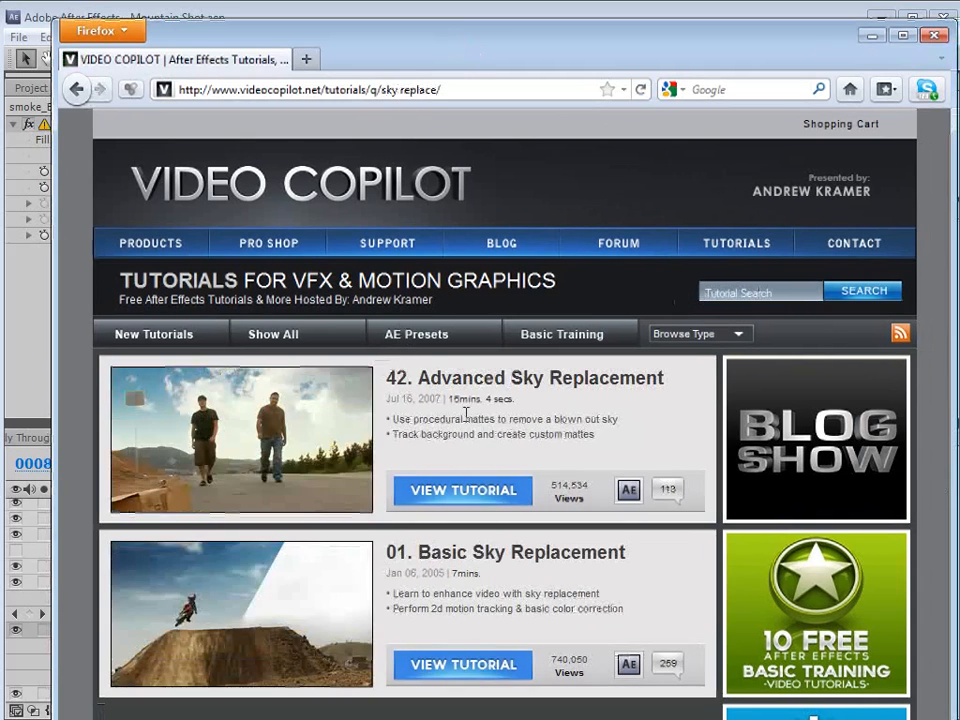
mouse_move(285, 415)
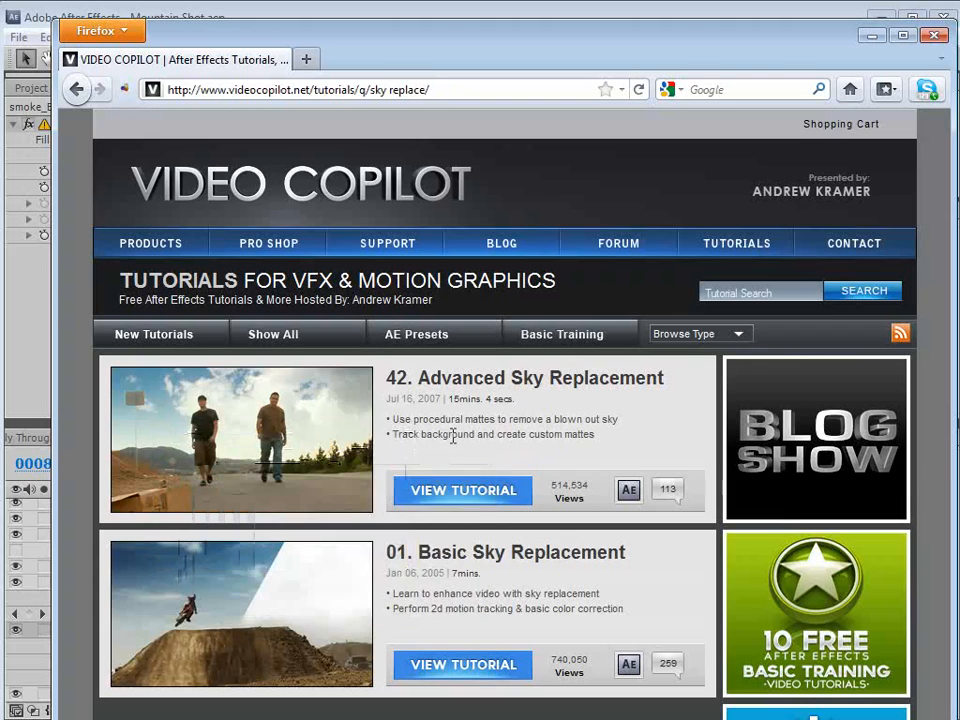
drag(448, 430, 460, 426)
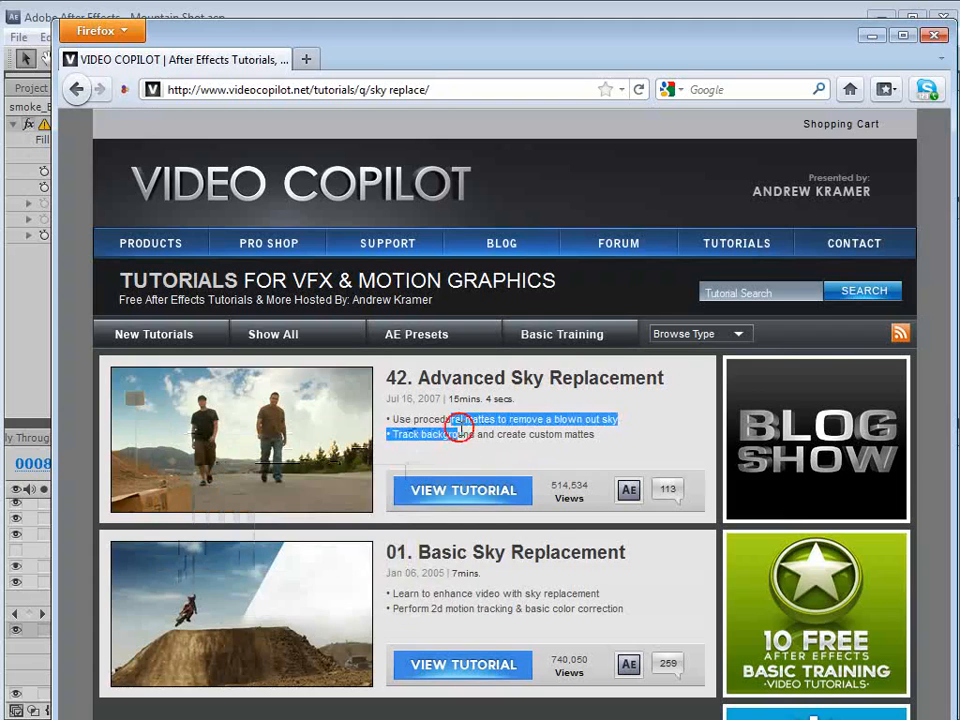
click(448, 399)
Return to After Effects, move to frame 90, and inspect the mist and the base of the central mountain up close.
click(353, 7)
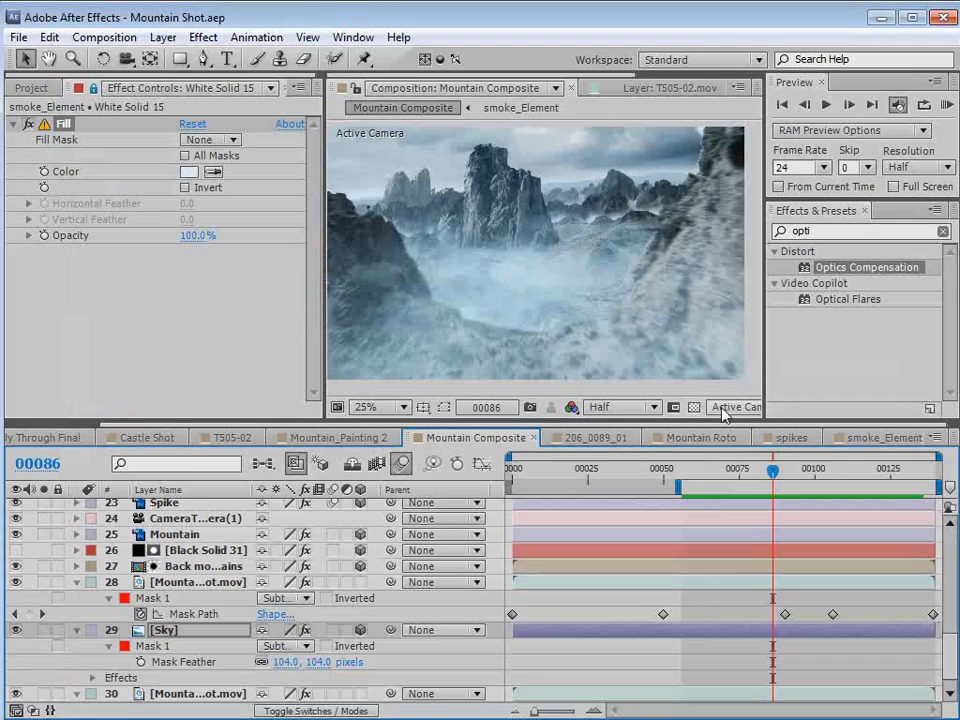
click(733, 478)
drag(733, 478, 785, 472)
scroll(558, 233, up, 2)
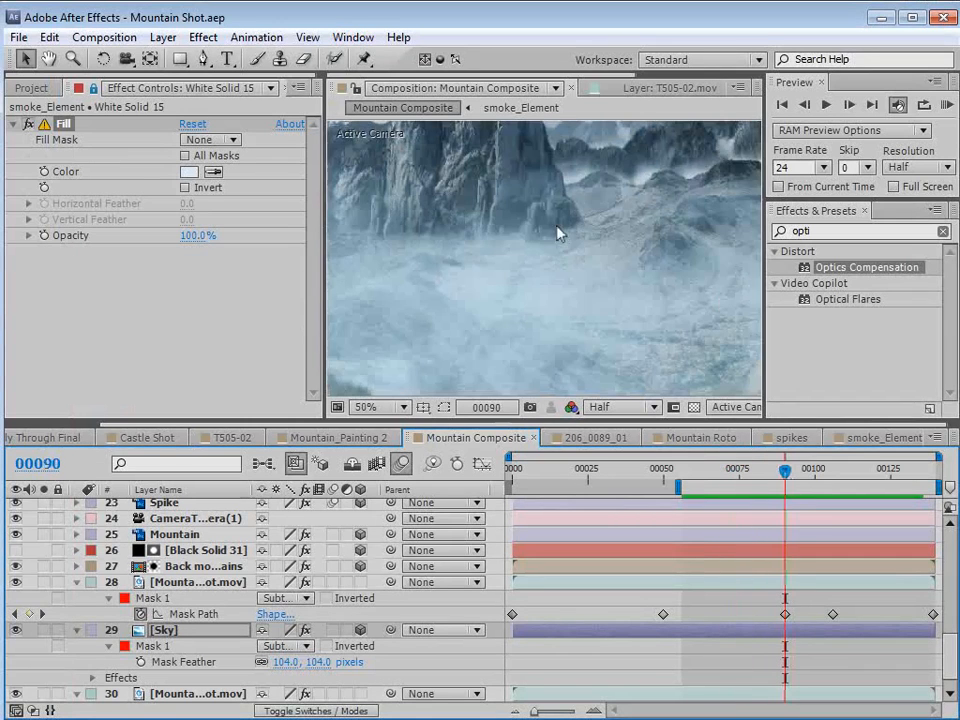
key(space)
drag(450, 204, 540, 300)
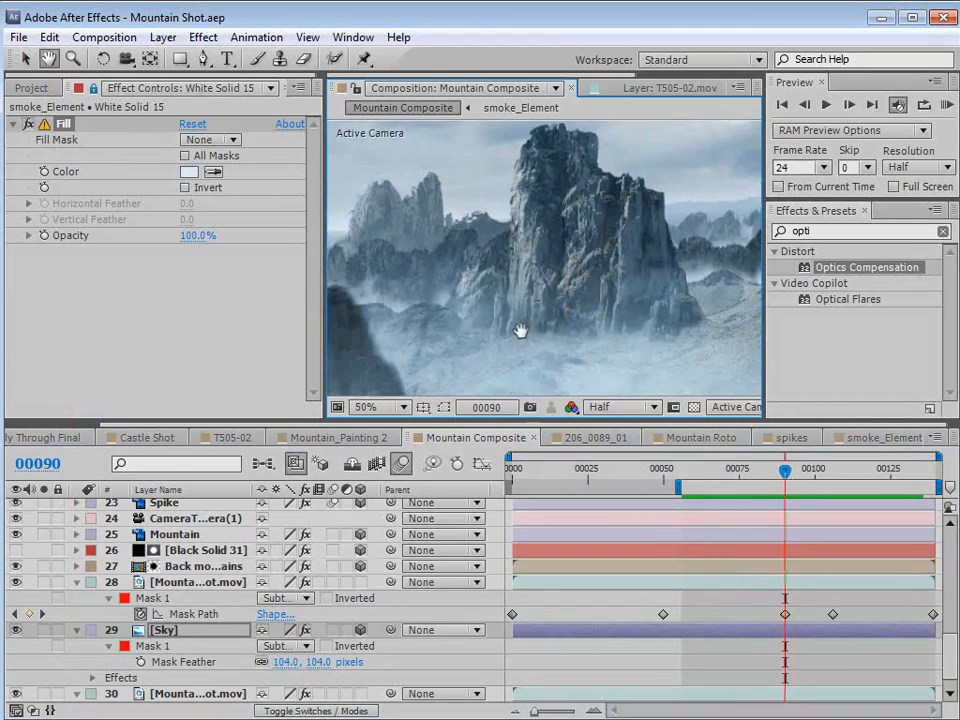
scroll(594, 321, up, 1)
drag(592, 321, 521, 214)
scroll(570, 259, down, 1)
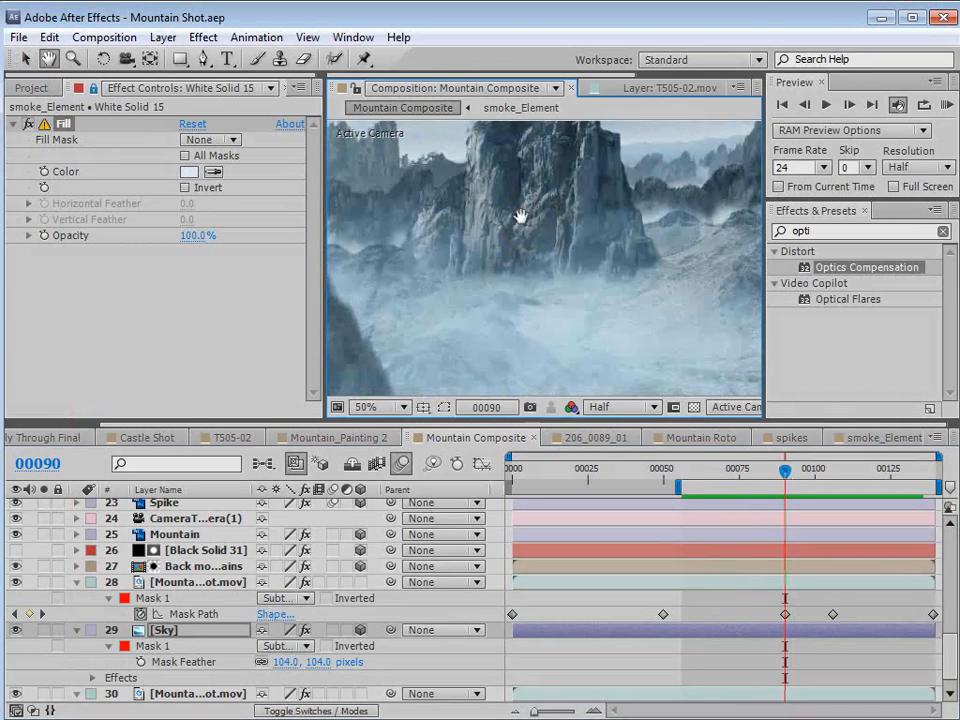
scroll(524, 222, down, 1)
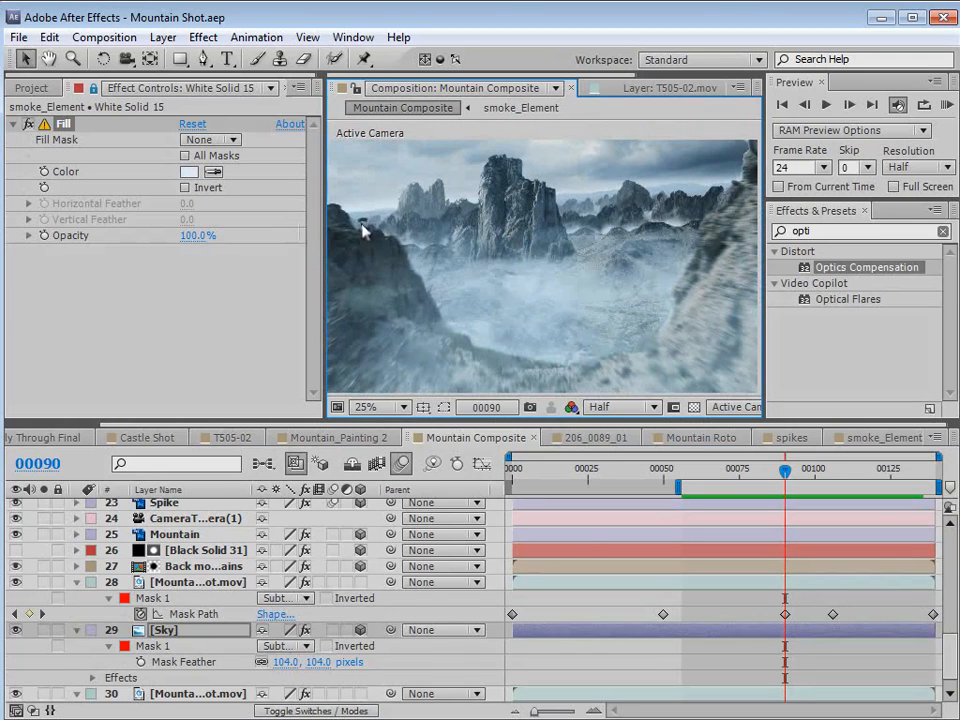
Apply Add Grain to Adjustment Layer 88 with Final Output viewing mode and the Kodak Vision 200T (5274) preset.
scroll(632, 636, up, 10)
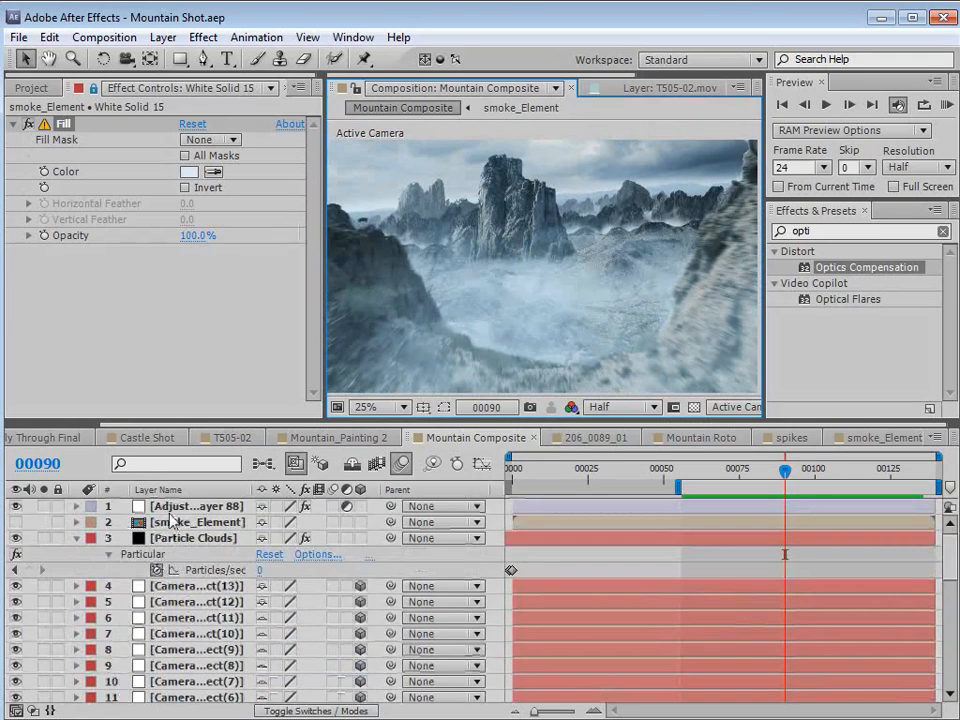
click(203, 37)
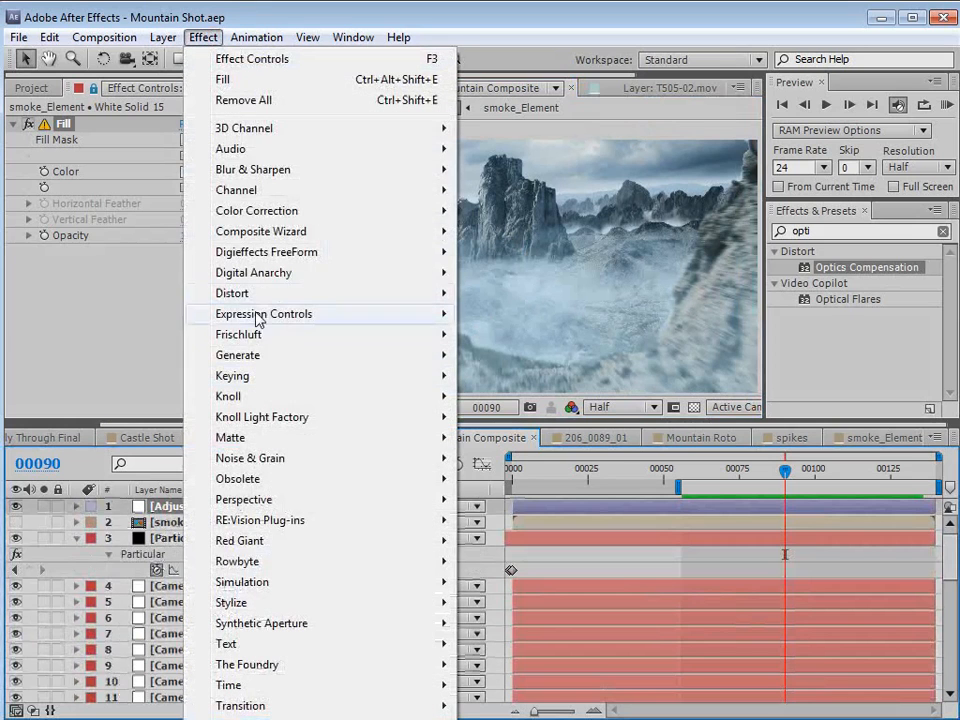
mouse_move(251, 458)
click(512, 458)
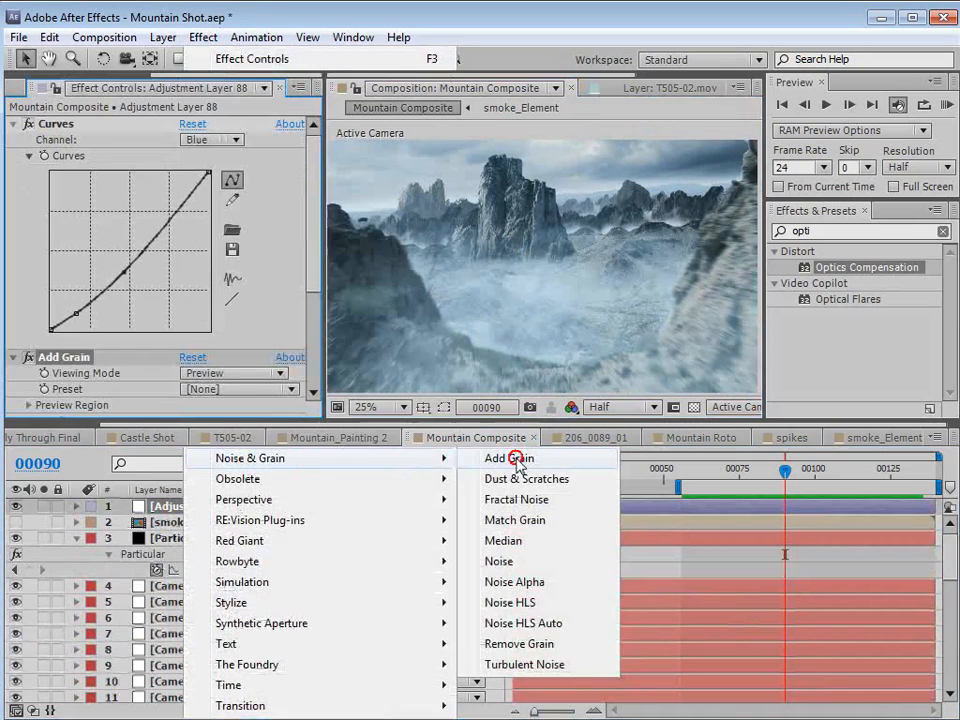
click(215, 398)
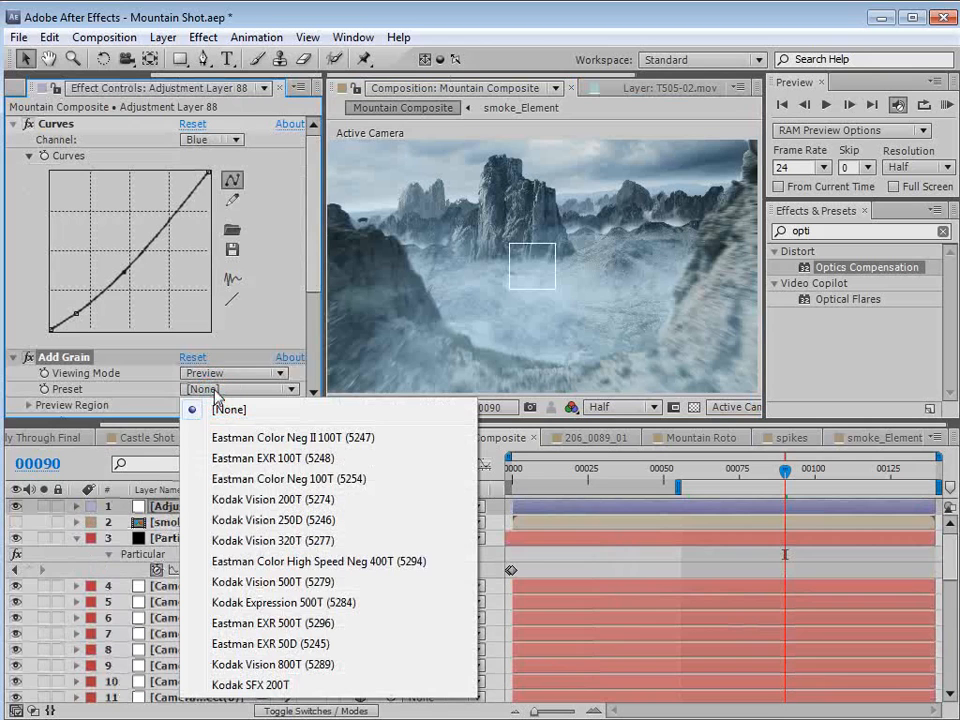
click(215, 373)
click(215, 434)
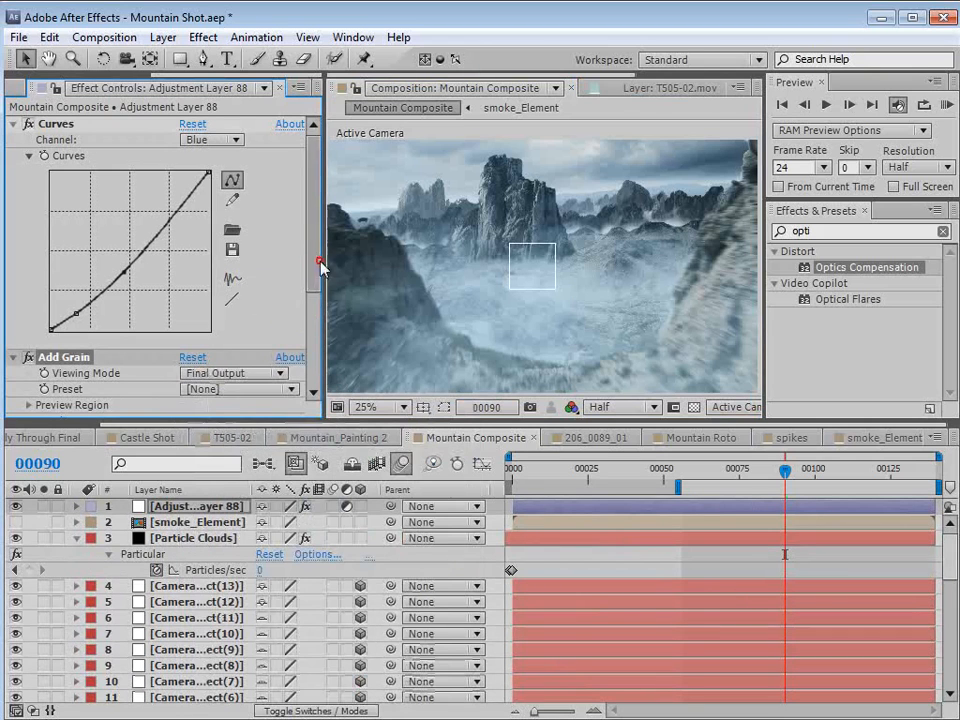
scroll(306, 317, down, 3)
click(238, 268)
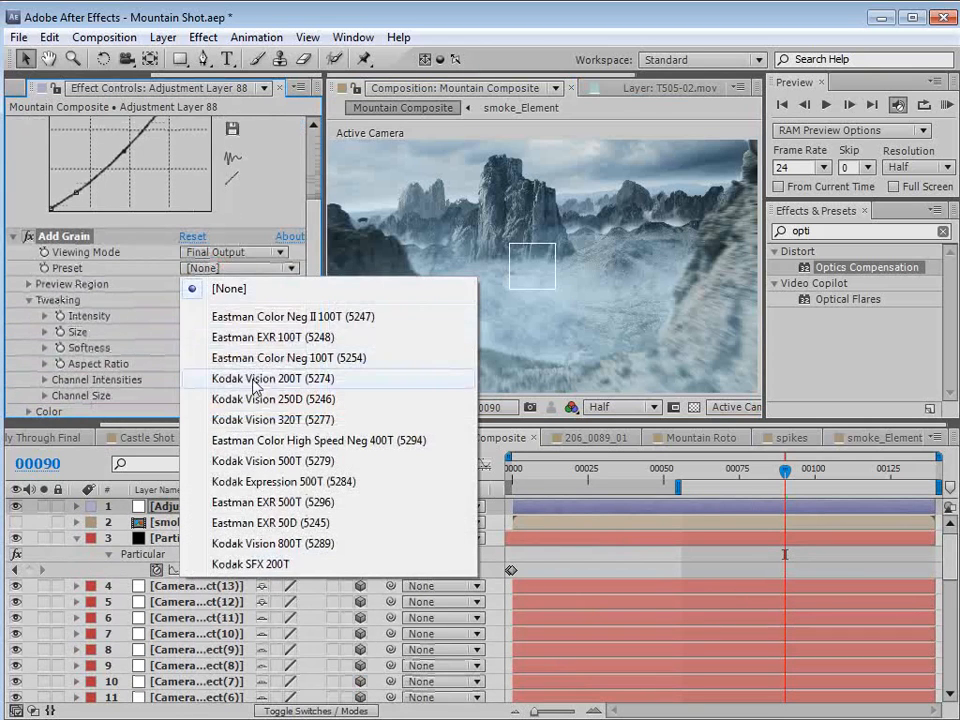
click(255, 379)
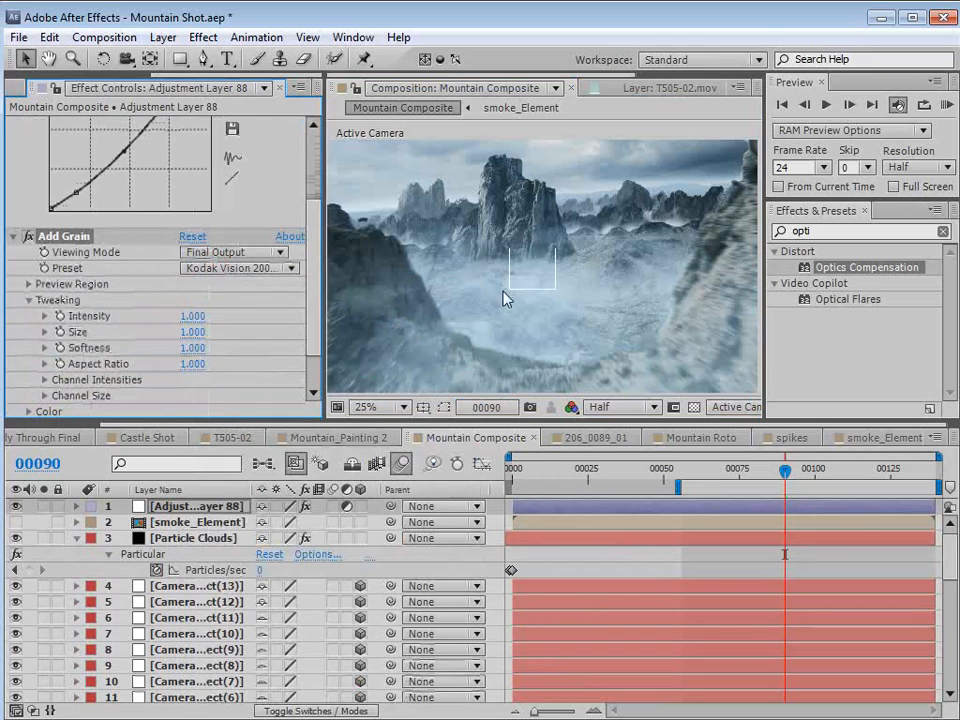
Inspect the grained composite in a maximized viewer, restore the layout, and save the project.
scroll(505, 298, up, 2)
key(grave)
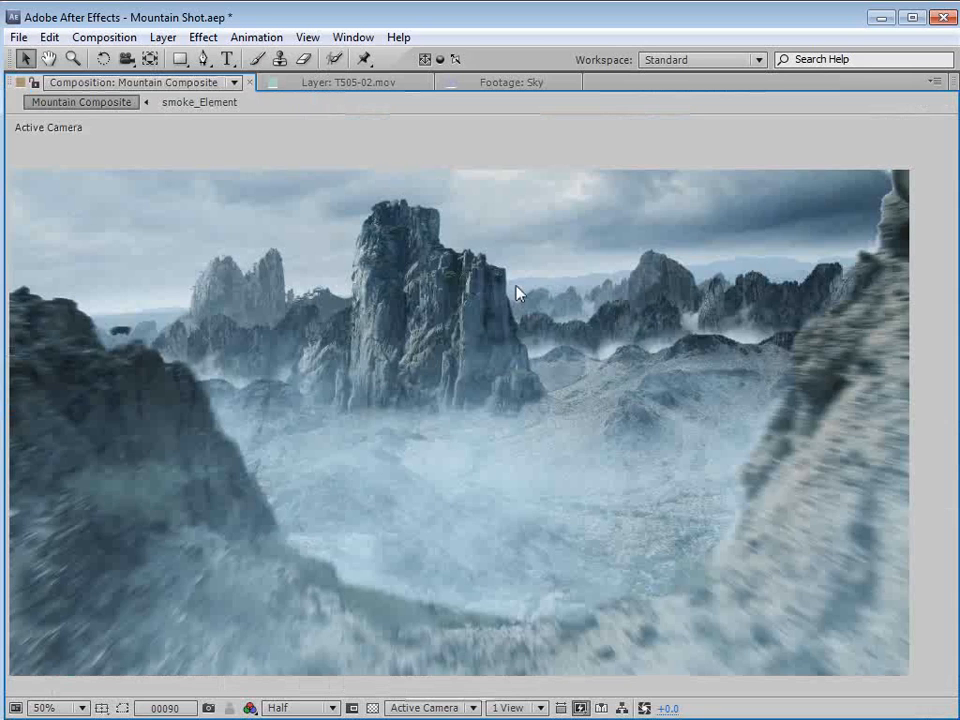
scroll(516, 290, down, 2)
click(527, 294)
key(grave)
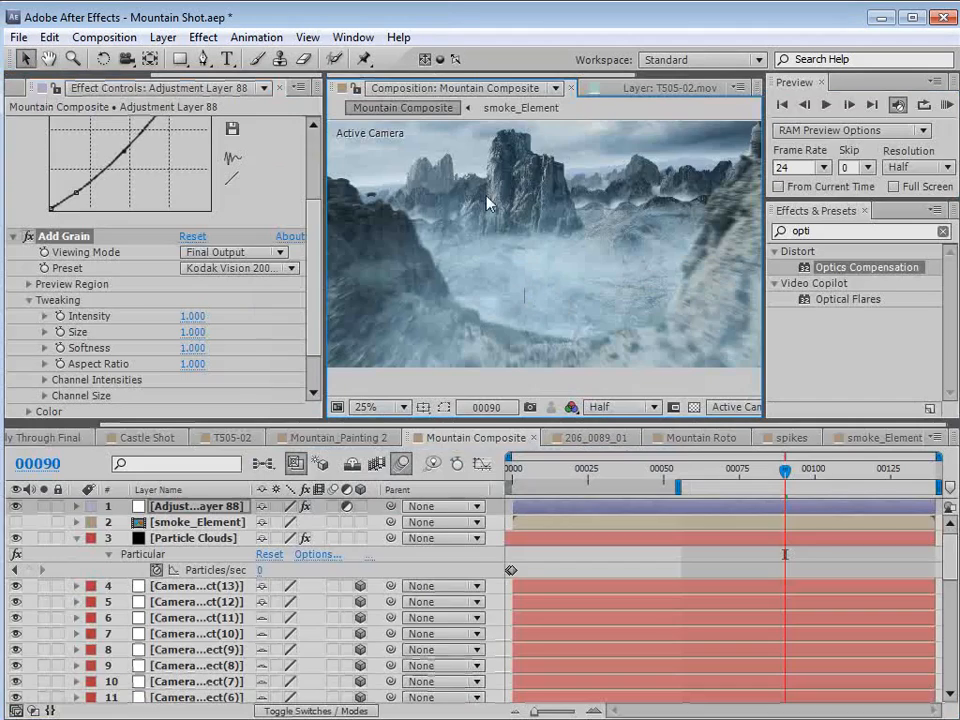
key(ctrl+s)
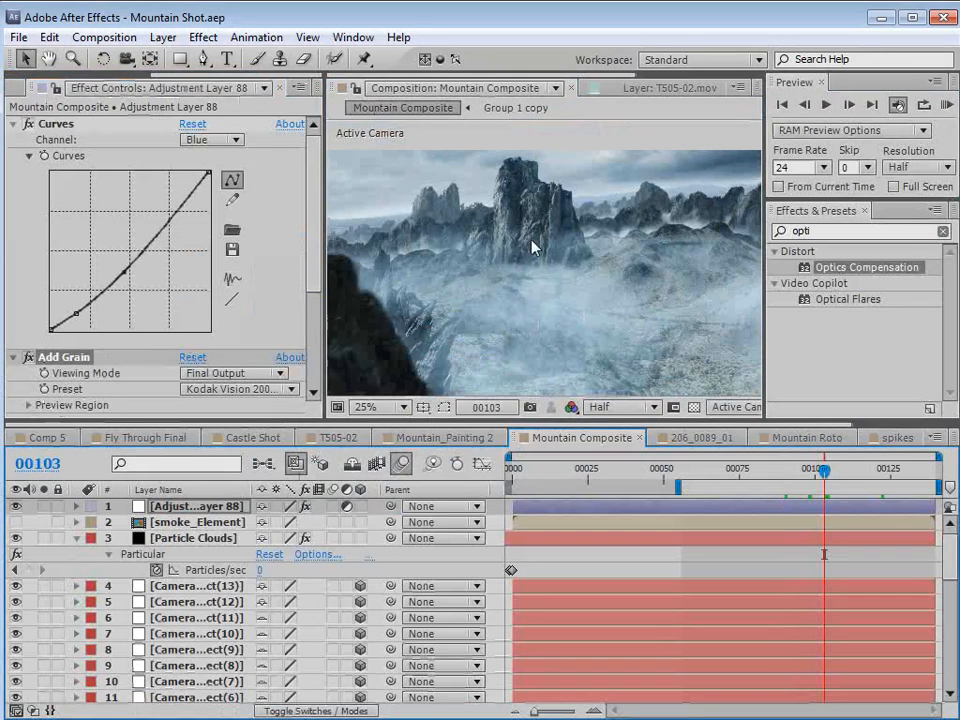
At frame 103, raise the shadow point of the Back mountains layer's RGB curve slightly.
scroll(222, 594, down, 4)
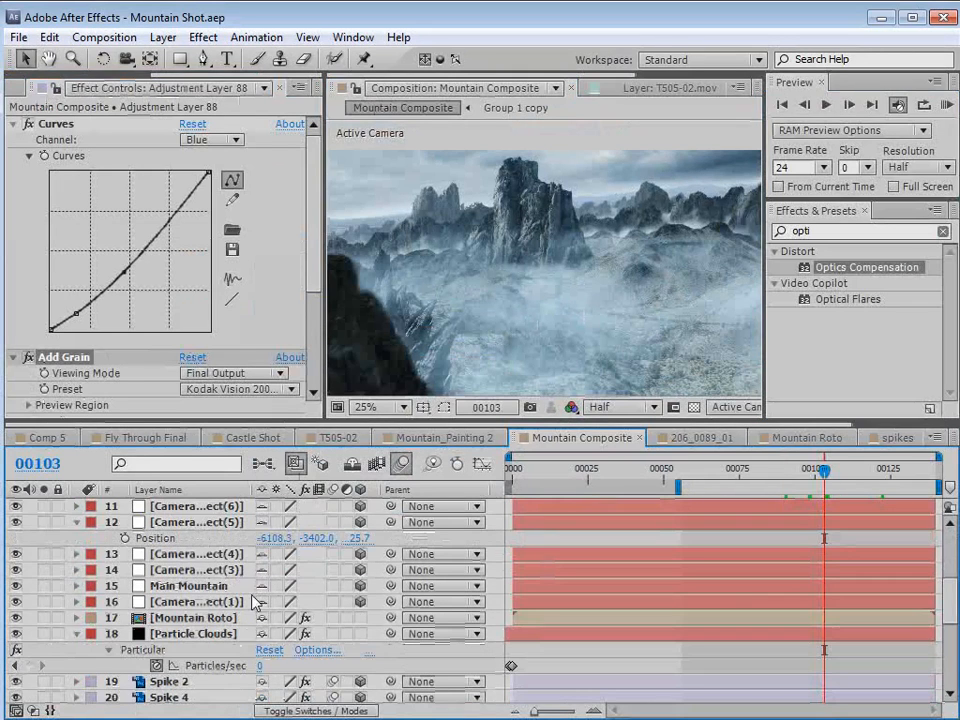
scroll(194, 622, down, 3)
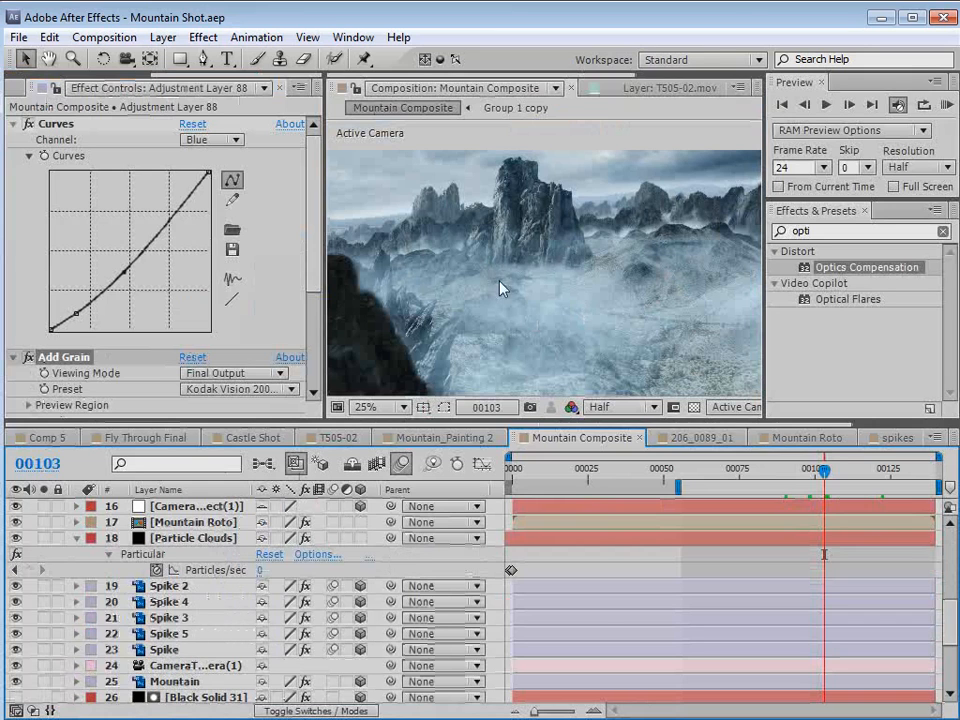
scroll(232, 640, down, 5)
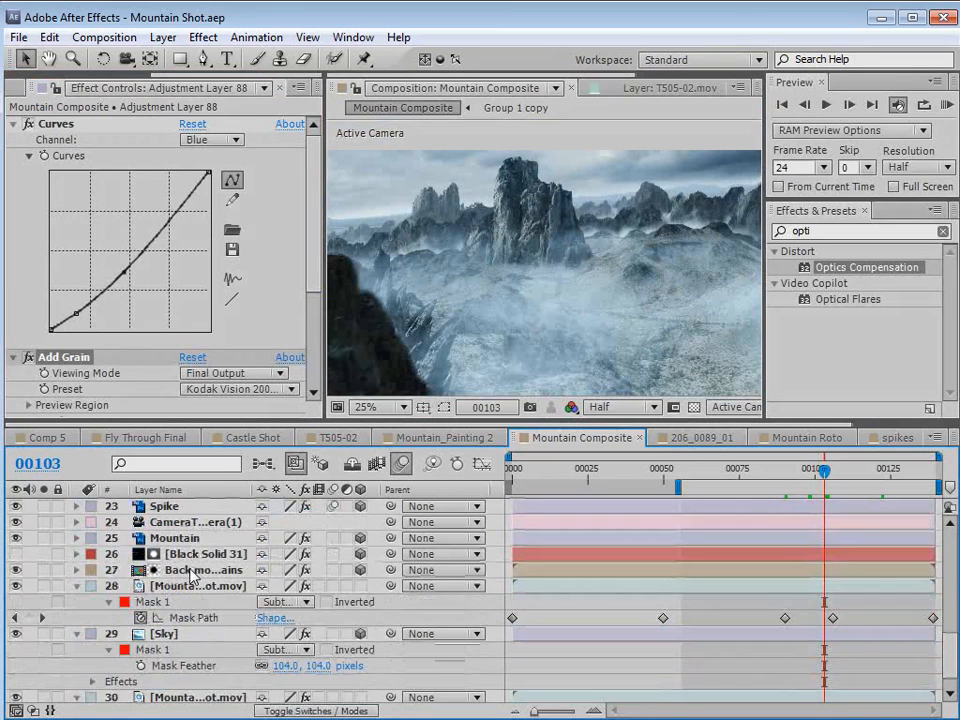
click(193, 572)
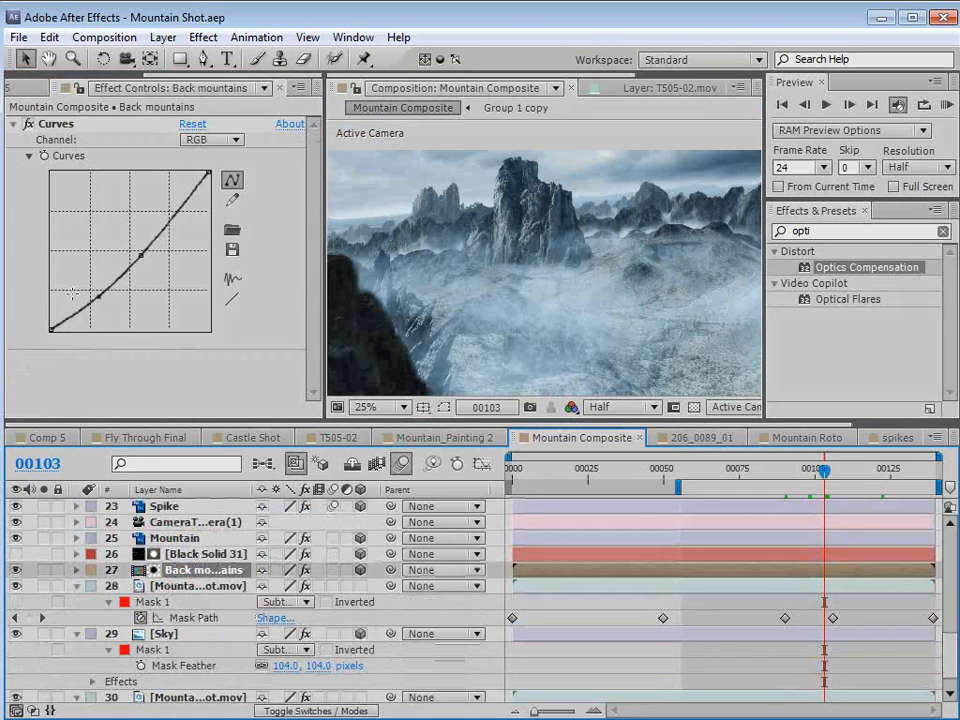
drag(100, 295, 98, 298)
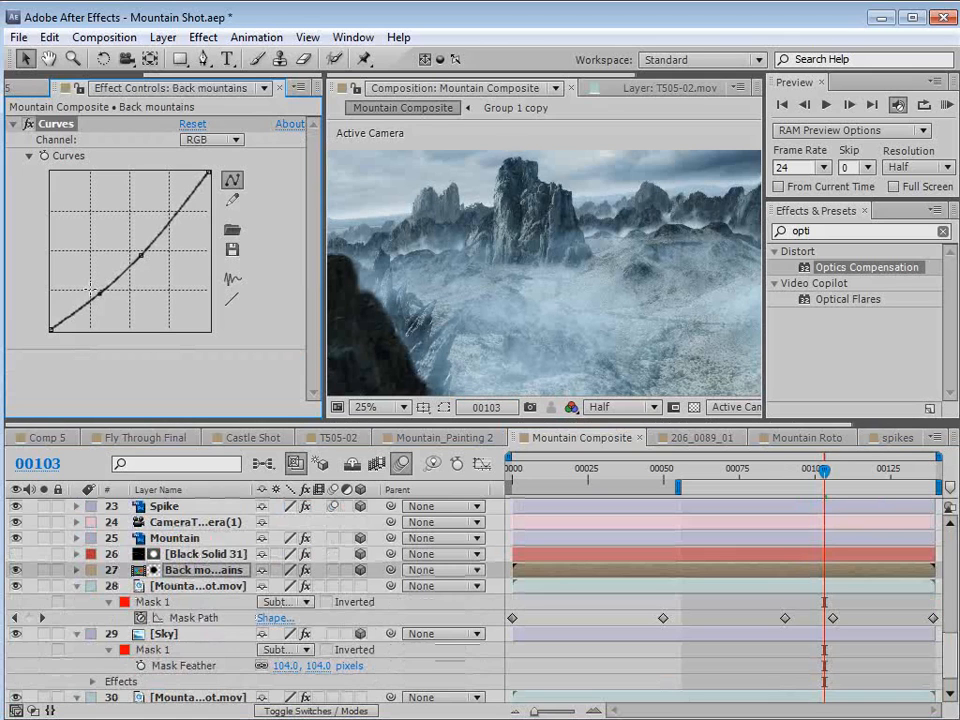
Review the Curves settings on Adjustment Layer 88 and on the Mountain layer.
scroll(168, 518, up, 8)
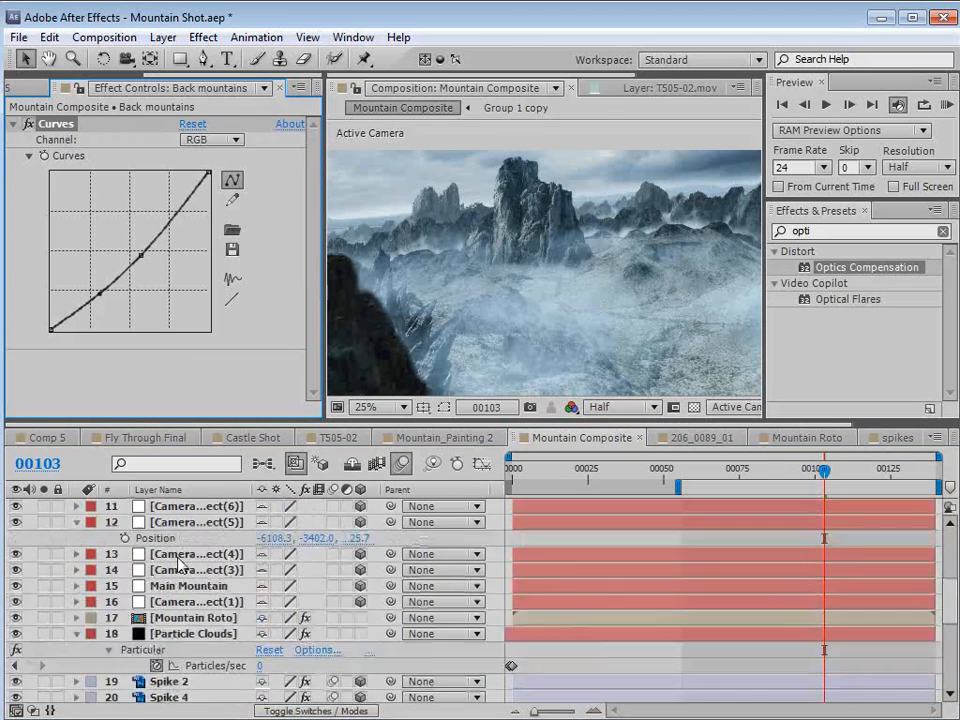
click(165, 506)
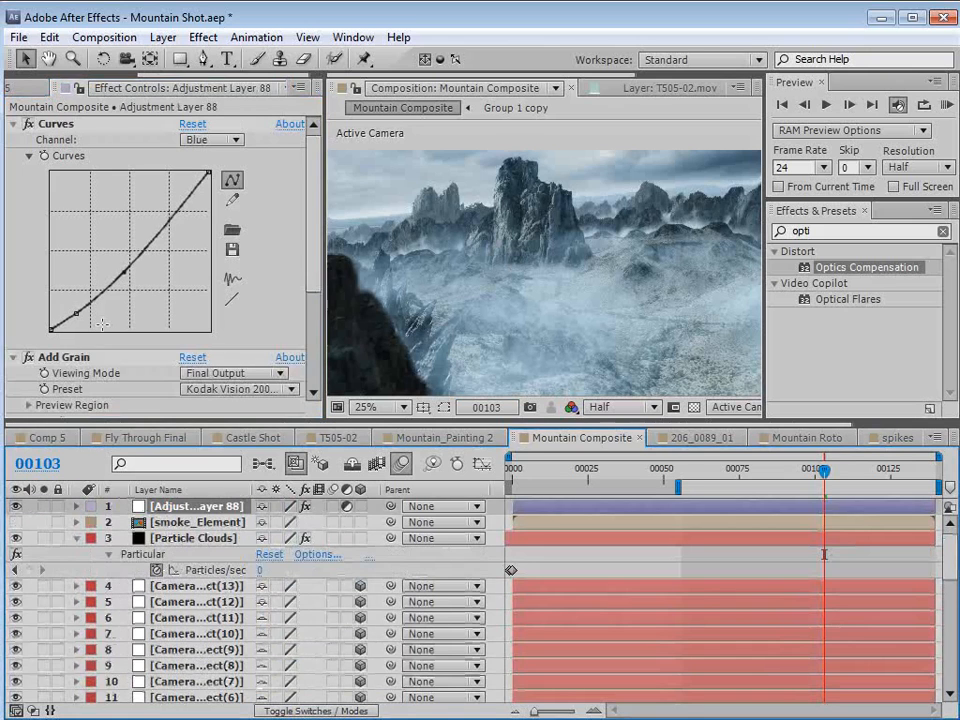
drag(949, 556, 925, 631)
click(180, 634)
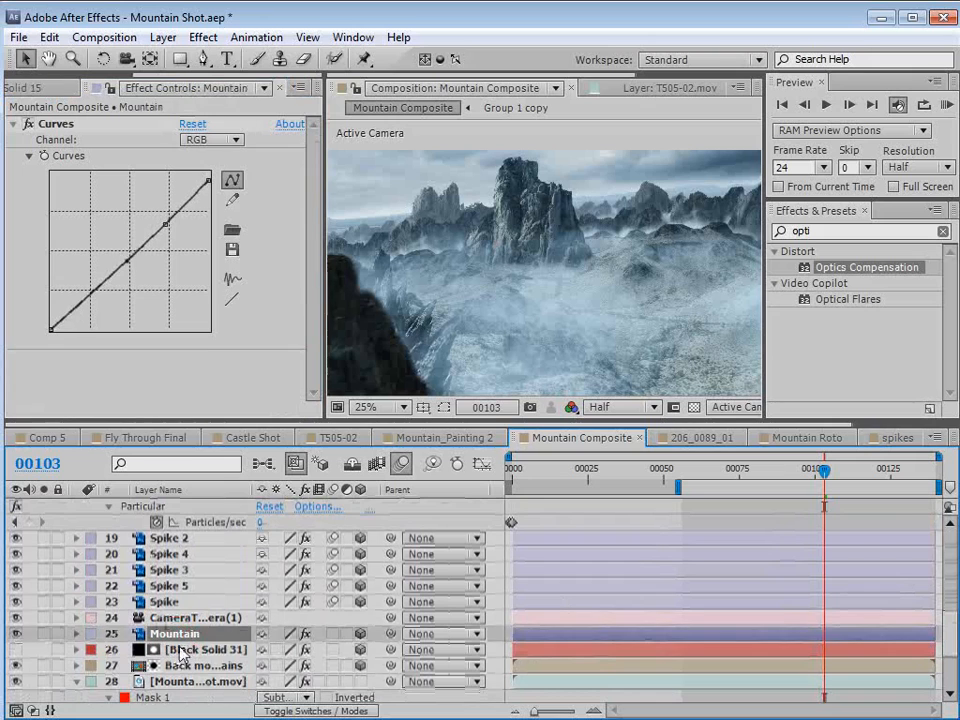
Lift the shadow and midtone points of the Back mountains layer's RGB curve to lighten the distant peaks.
click(195, 666)
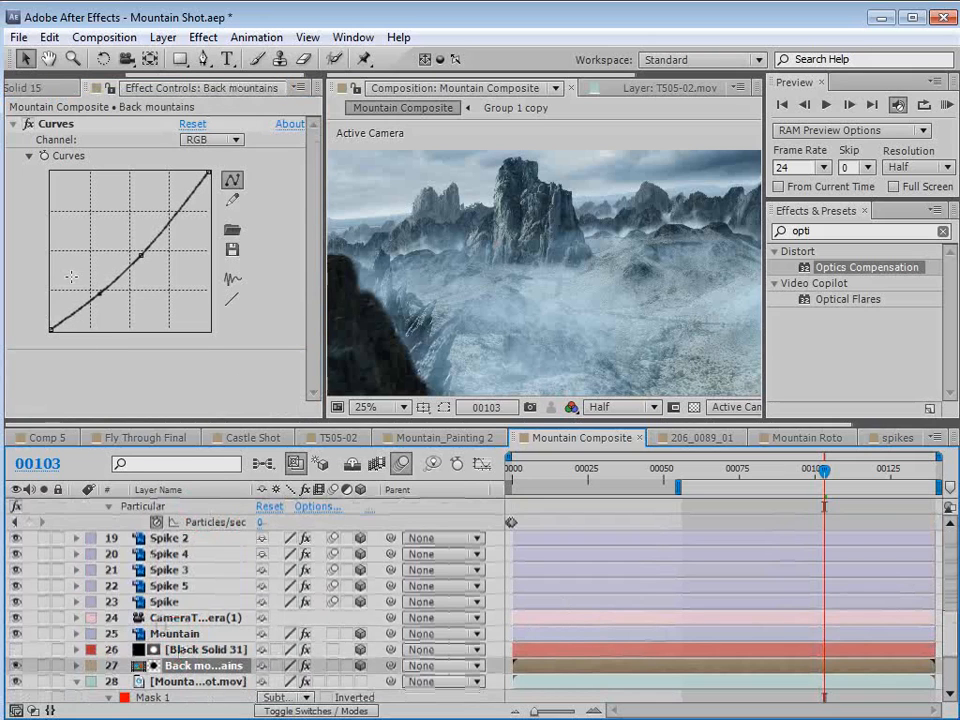
scroll(624, 229, up, 2)
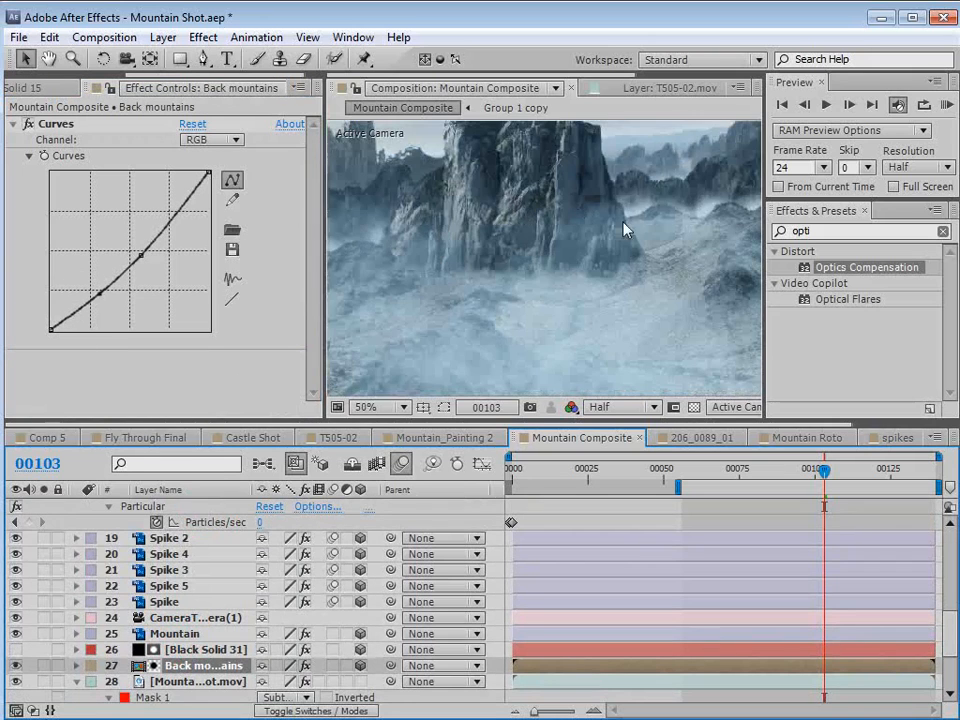
scroll(636, 231, down, 1)
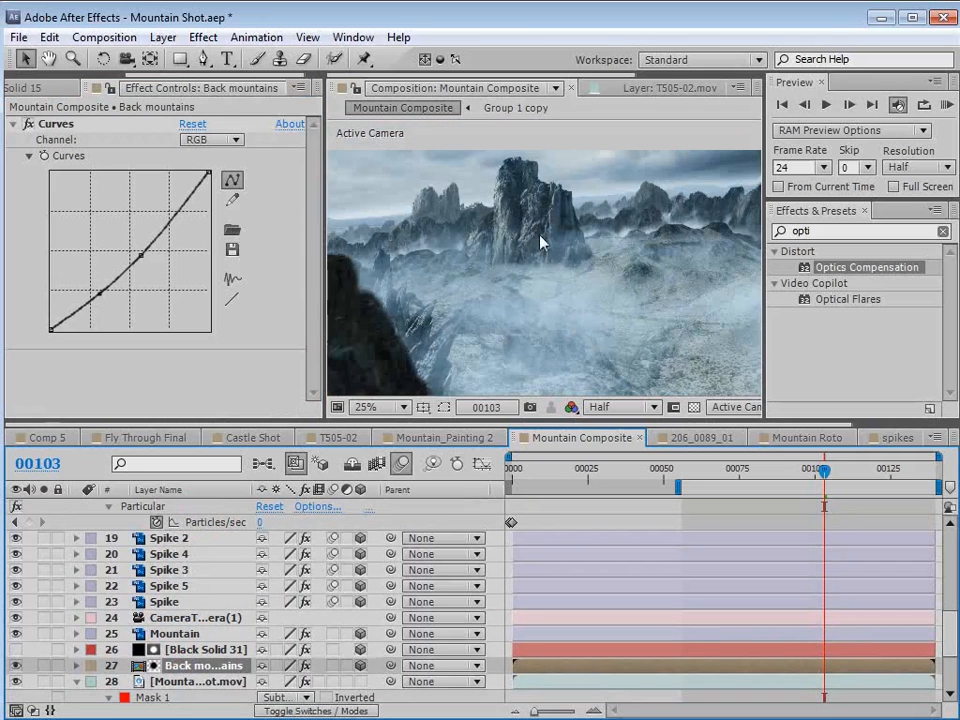
drag(100, 292, 95, 296)
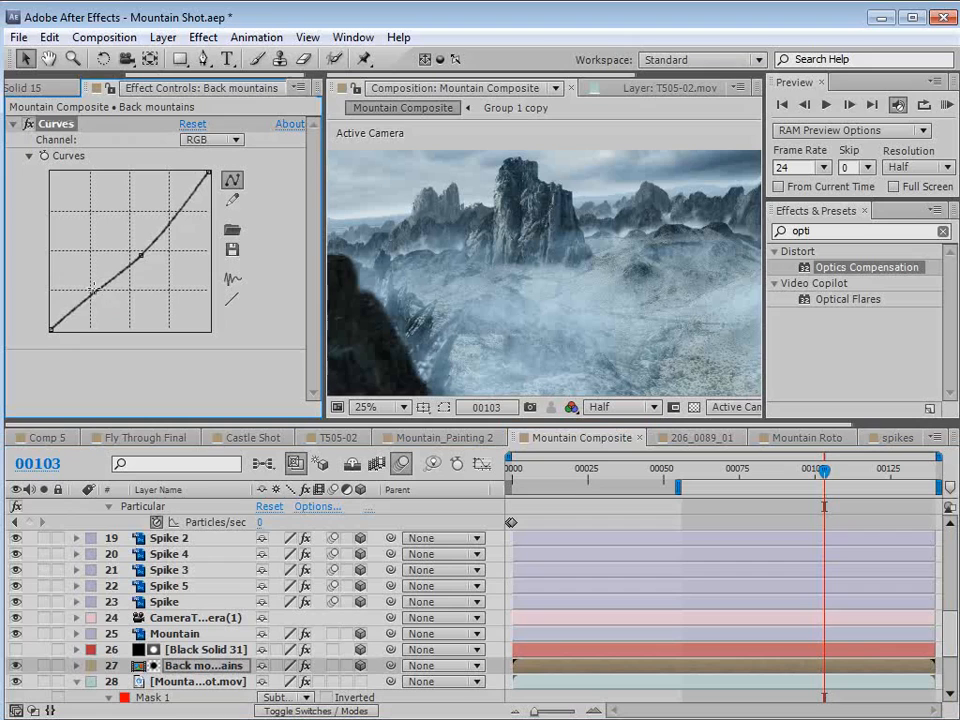
drag(140, 256, 140, 246)
drag(94, 292, 89, 296)
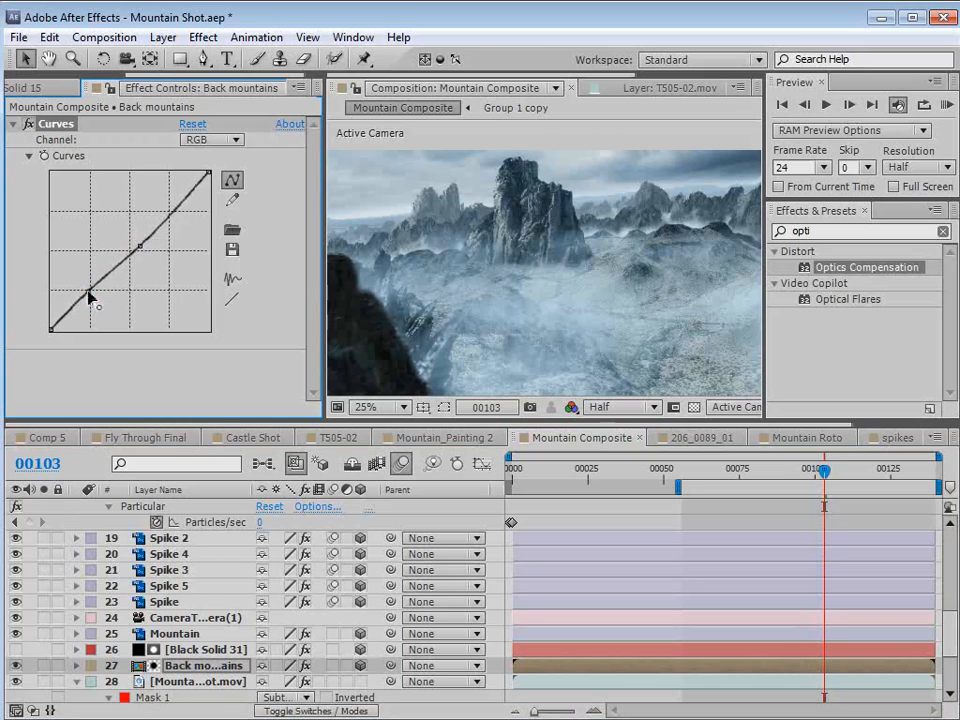
Add a shadow point to the Mountain layer's RGB curve and settle it close to the straight diagonal.
click(186, 633)
mouse_move(78, 298)
mouse_down()
mouse_move(98, 302)
mouse_move(82, 289)
mouse_up()
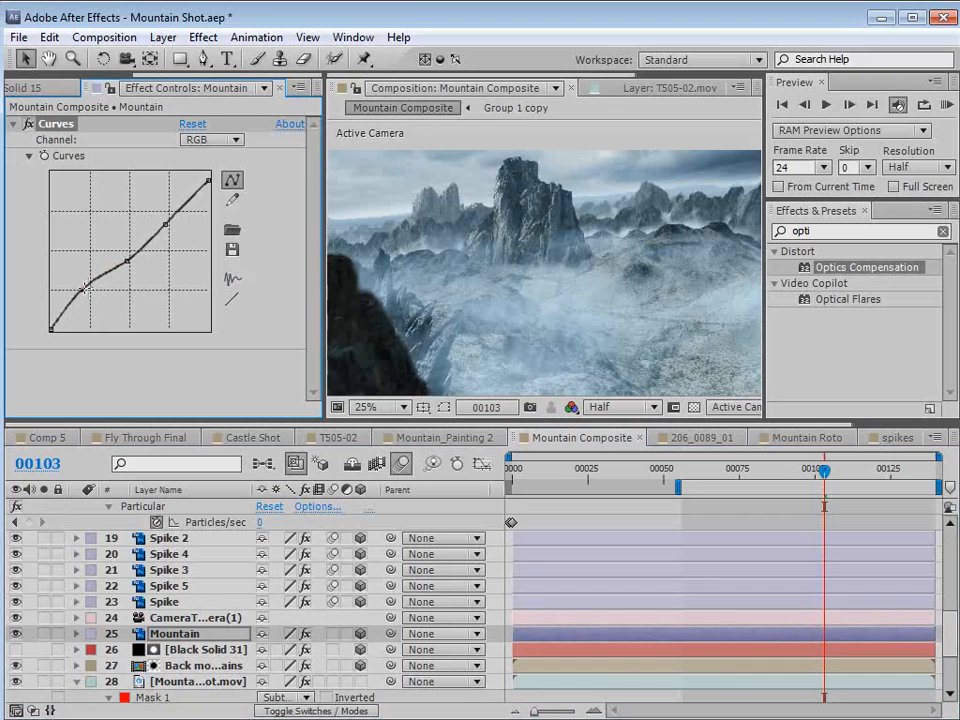
drag(84, 288, 93, 292)
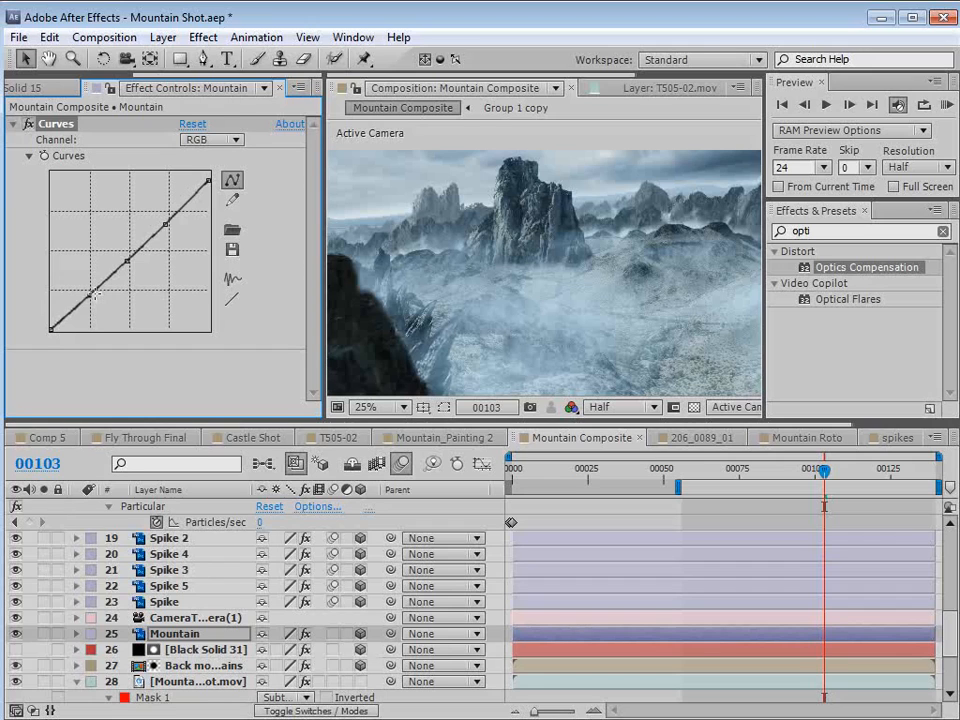
Raise the midtone point of the Mountain layer's RGB curve and check the result at frames 76 and 111.
drag(87, 293, 86, 296)
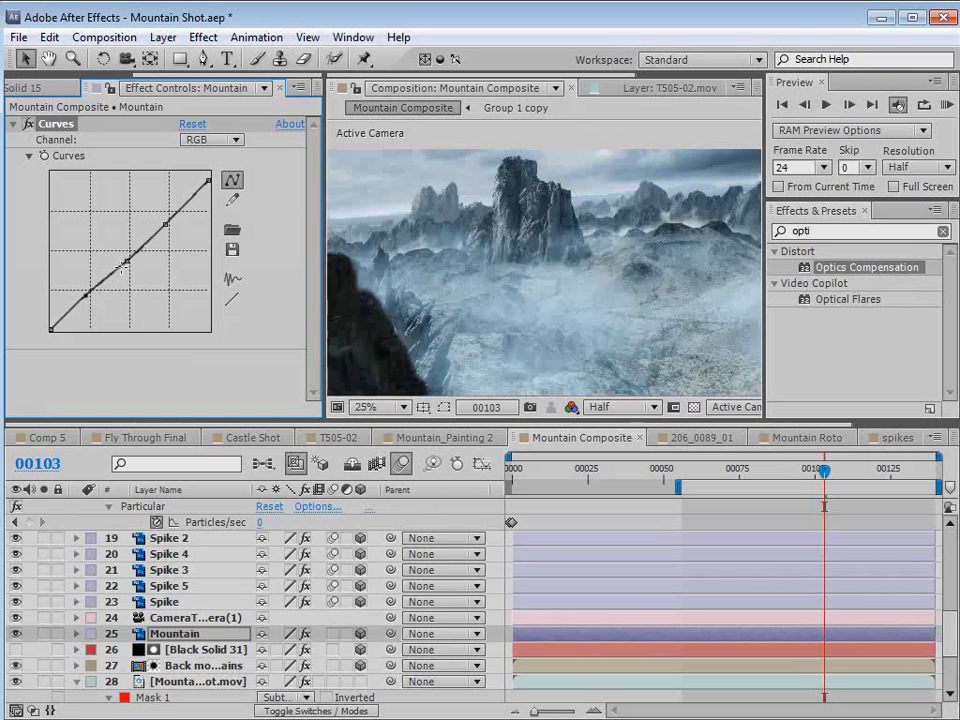
drag(127, 261, 122, 250)
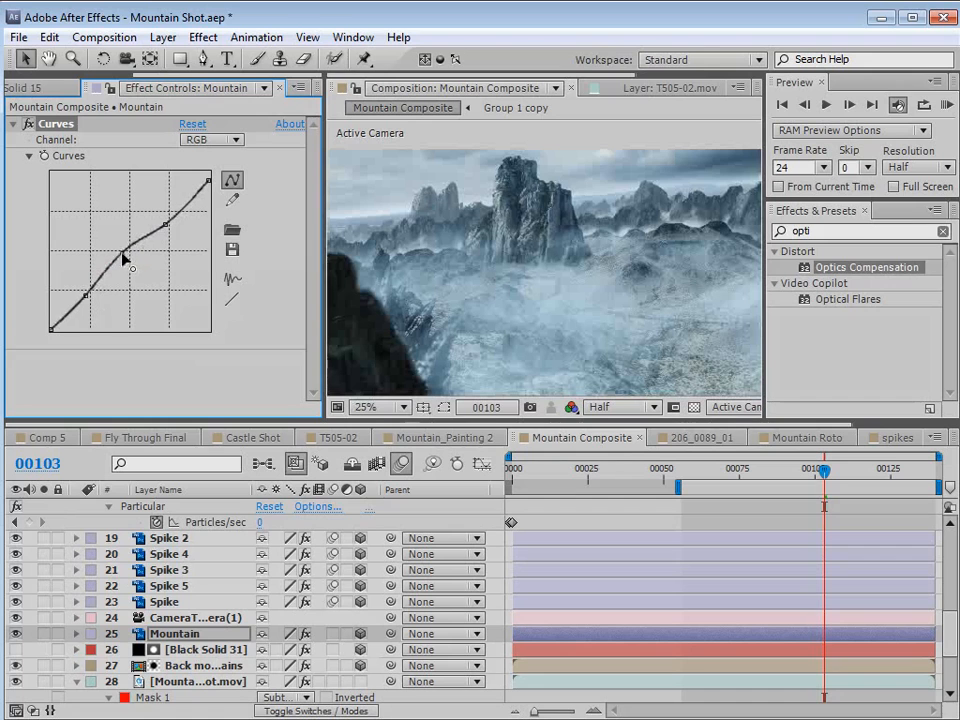
click(741, 470)
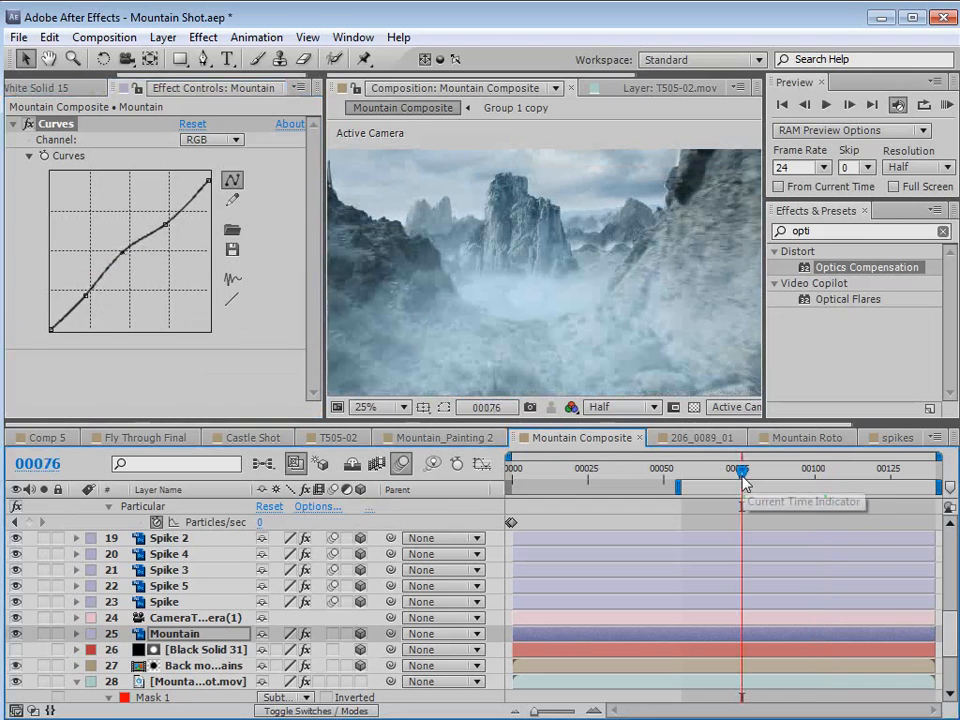
drag(741, 474, 849, 486)
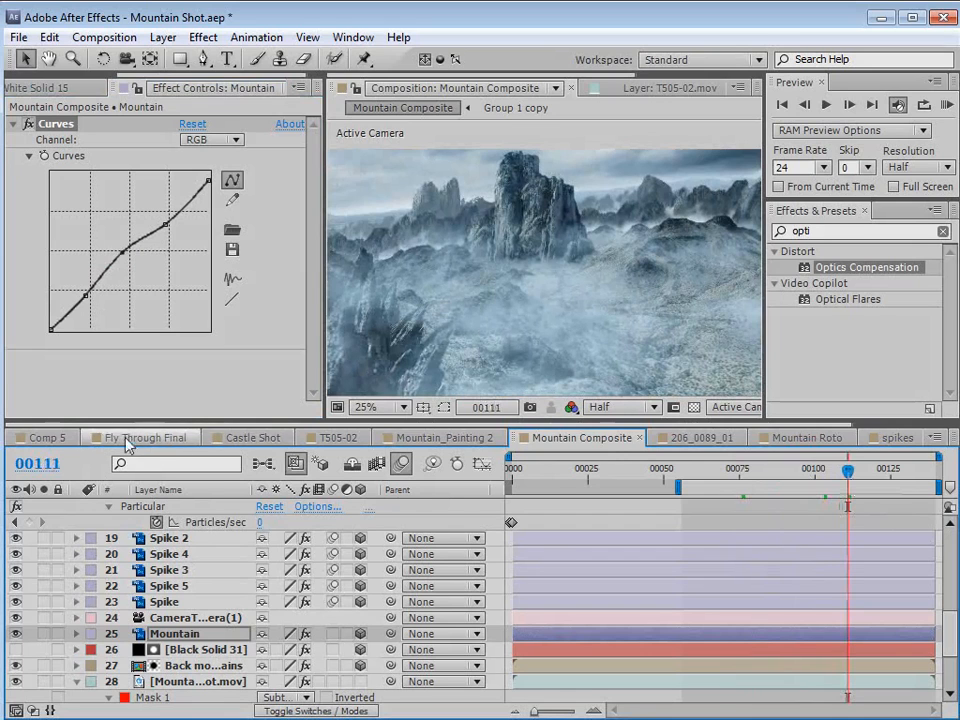
Open the Castle Shot composition and view the castle at frame 20 with the full timeline range and a taller viewer.
click(250, 437)
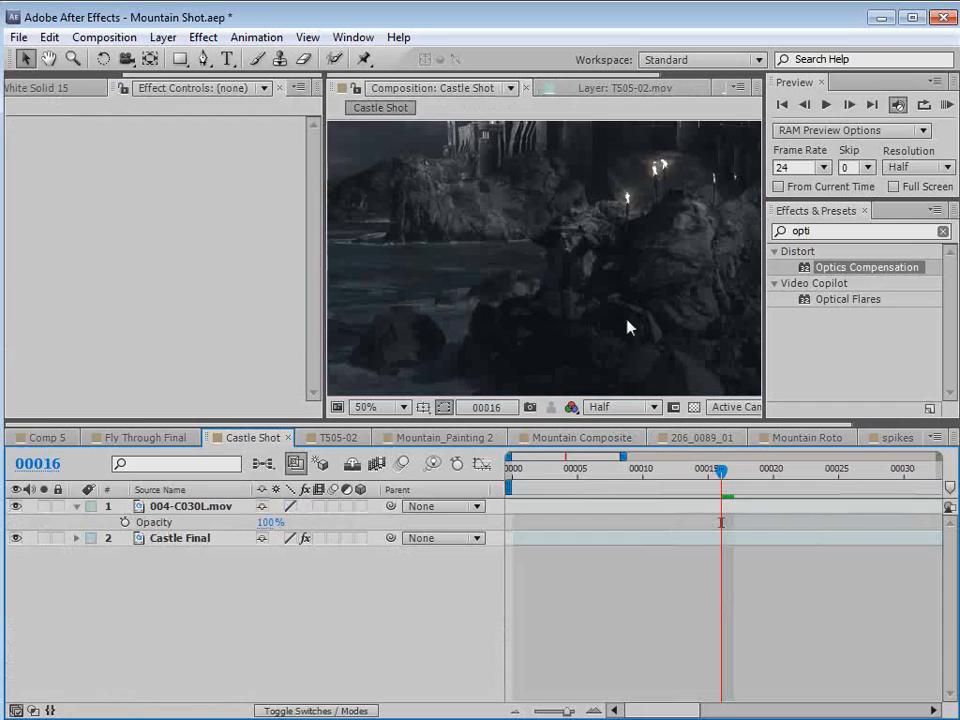
key(grave)
key(grave)
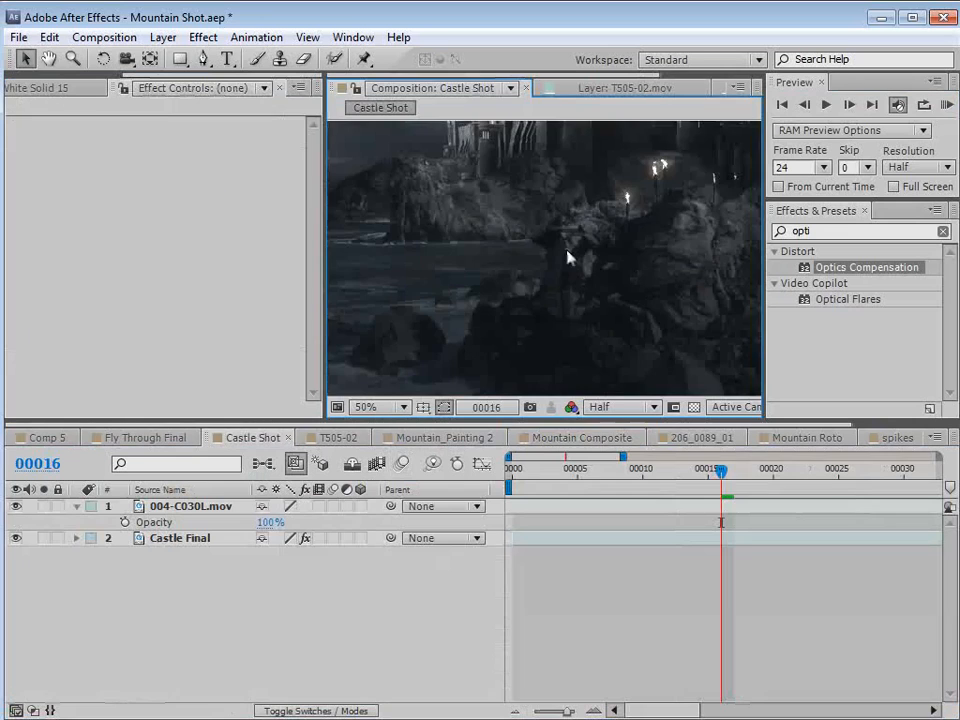
scroll(572, 266, down, 2)
drag(722, 468, 777, 480)
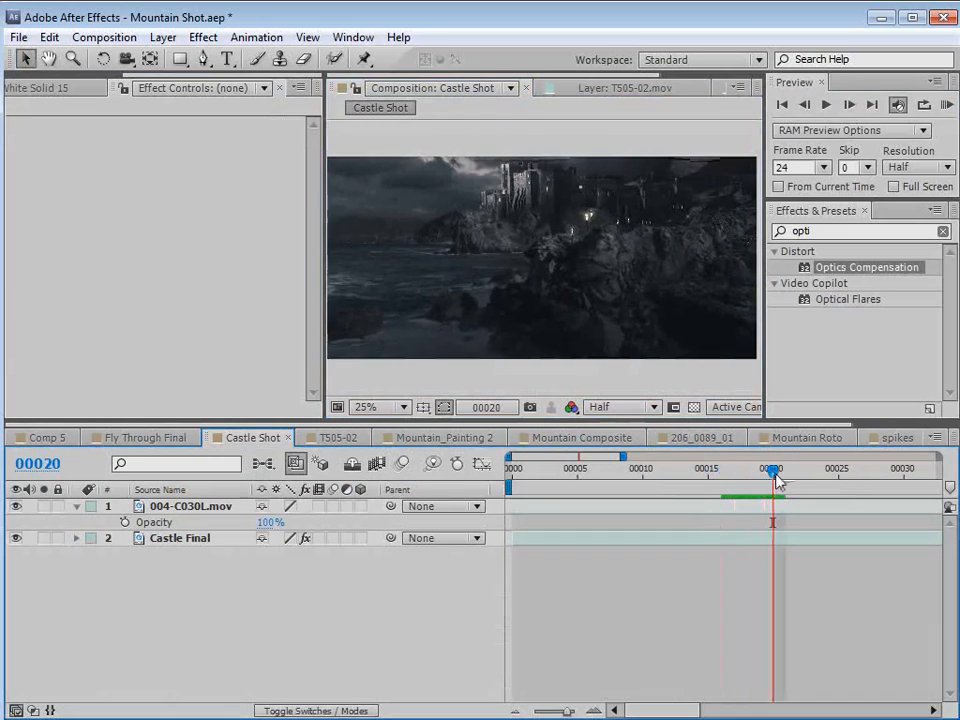
key(minus)
key(minus)
key(minus)
drag(598, 419, 598, 507)
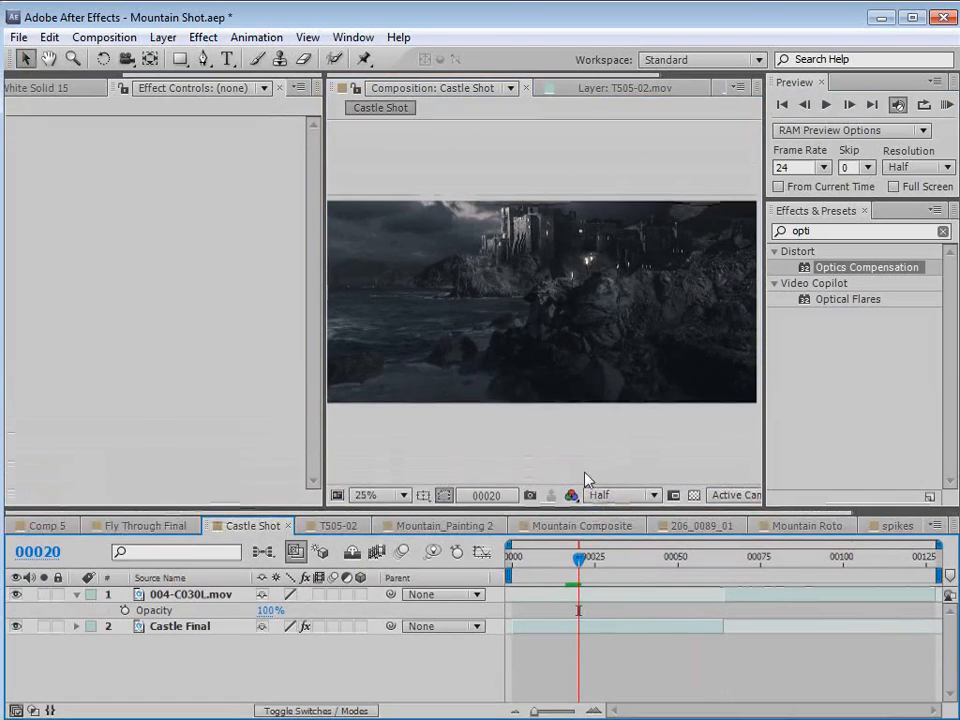
Examine the castle, torches and rocks of Castle Shot enlarged at frame 38.
scroll(618, 320, up, 2)
drag(625, 313, 578, 325)
click(586, 554)
drag(589, 558, 636, 558)
key(grave)
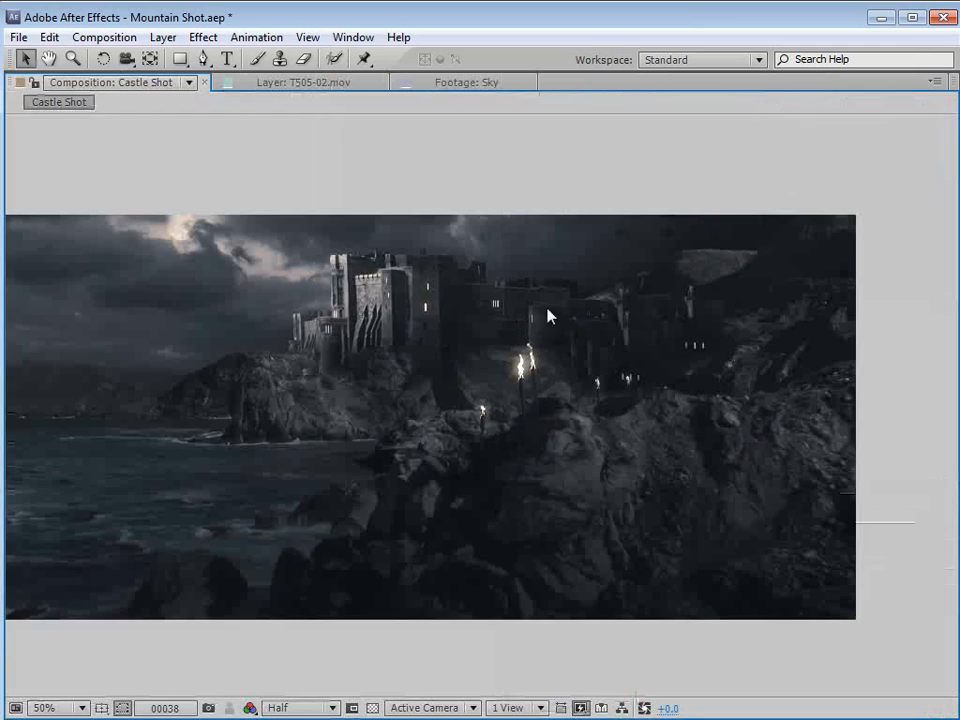
key(grave)
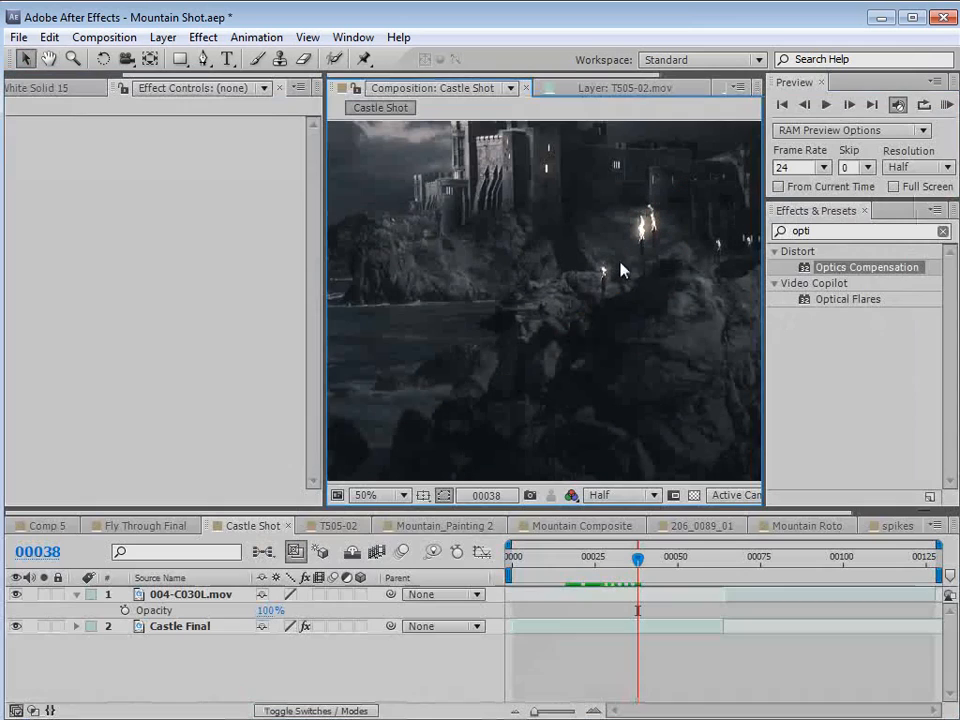
Widen the viewer, fit Castle Shot in it, and compare the original footage at frame 98 with the composite at frame 47.
drag(324, 332, 40, 320)
scroll(450, 268, down, 1)
click(100, 495)
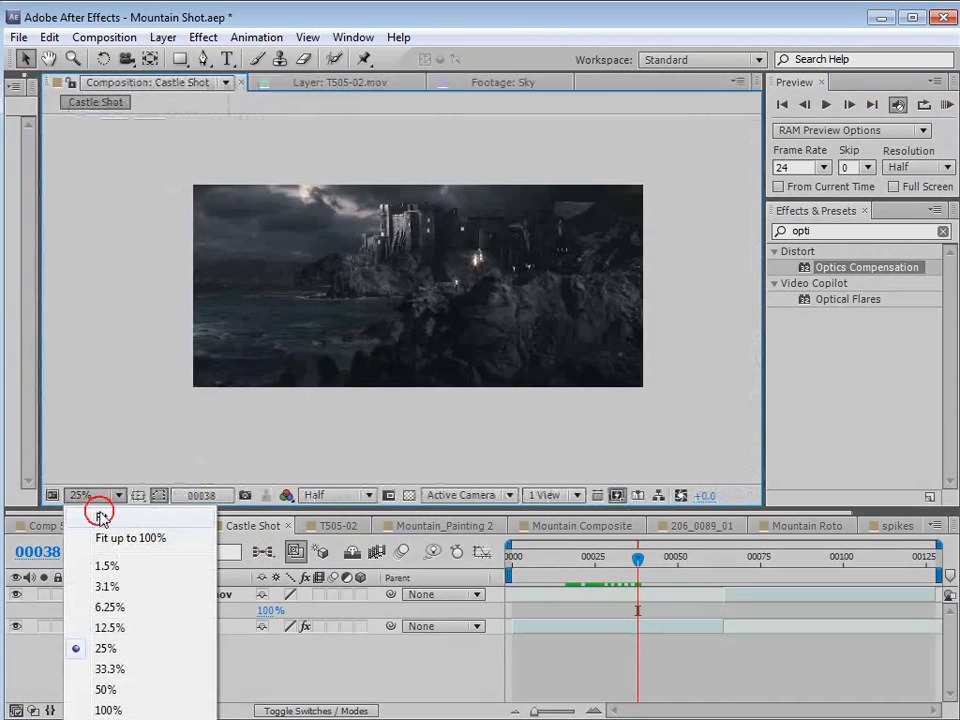
click(90, 517)
drag(741, 558, 836, 575)
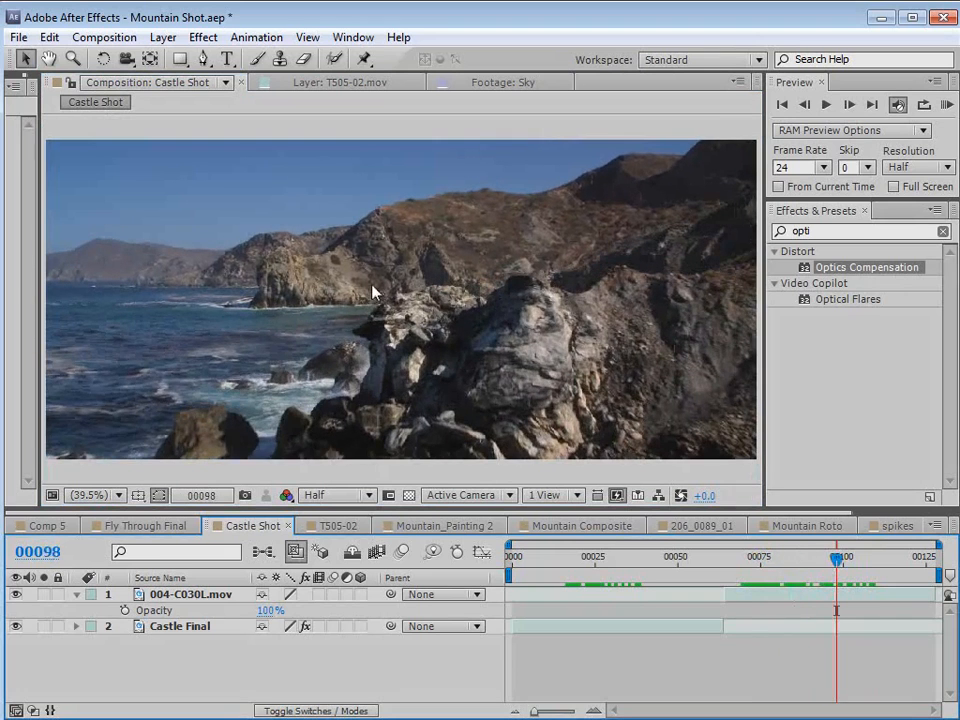
drag(838, 561, 666, 592)
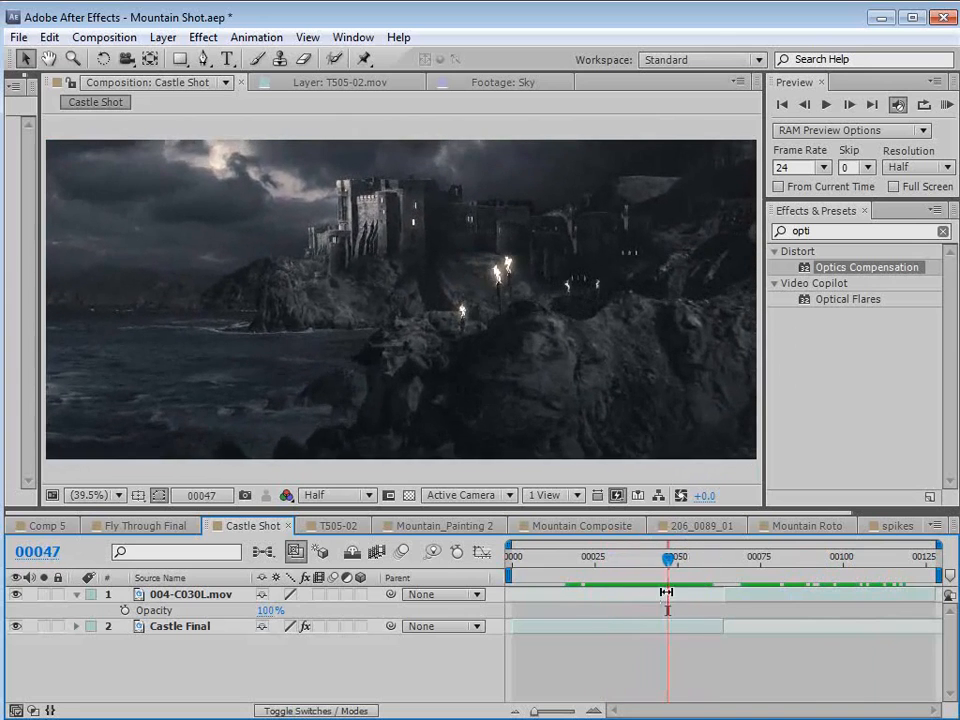
Inspect the castle walls, shoreline and torches of Castle Shot up close at frames 35 and 29.
click(629, 562)
scroll(323, 283, up, 2)
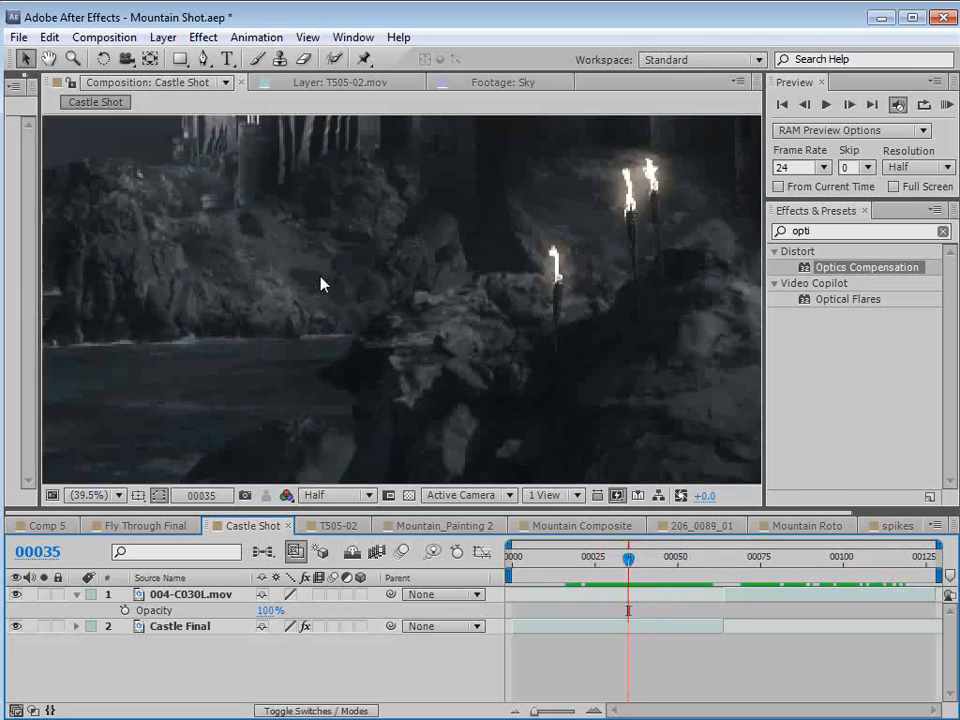
drag(244, 192, 375, 246)
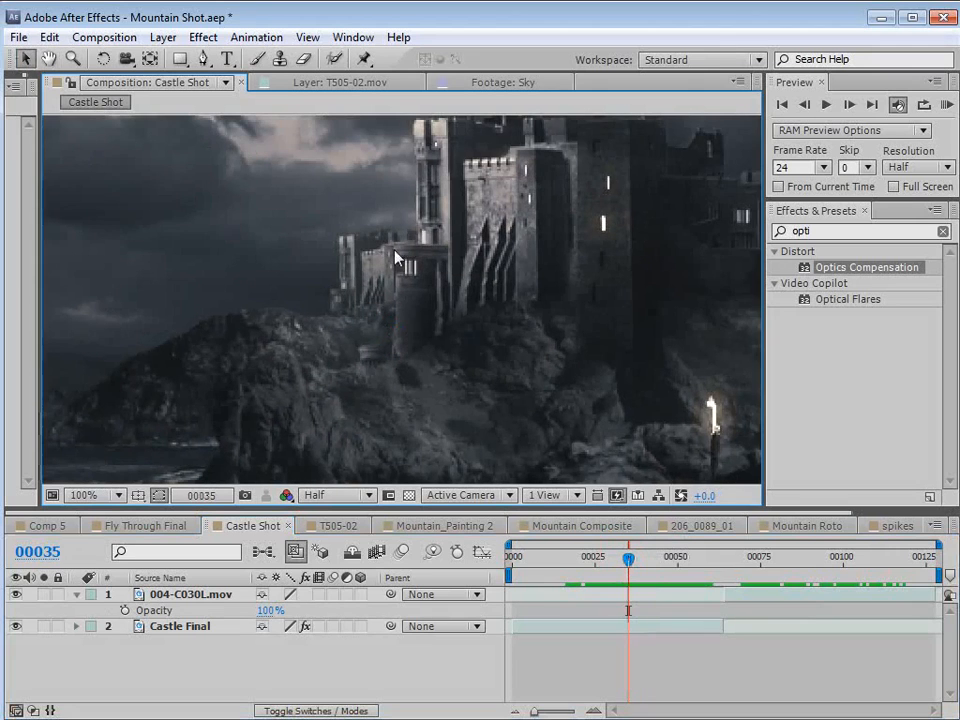
drag(628, 560, 608, 566)
scroll(512, 434, down, 2)
drag(446, 364, 507, 296)
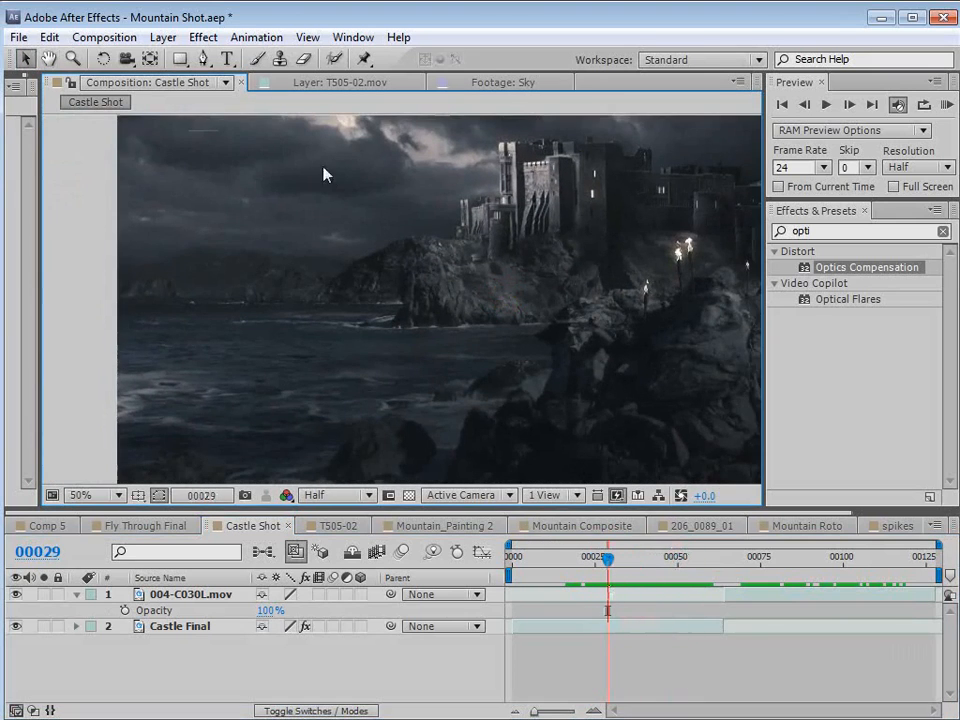
Examine the sky and castle of Castle Shot at frame 63, then restore the effect settings area beside the viewer.
drag(592, 272, 518, 296)
drag(686, 566, 720, 566)
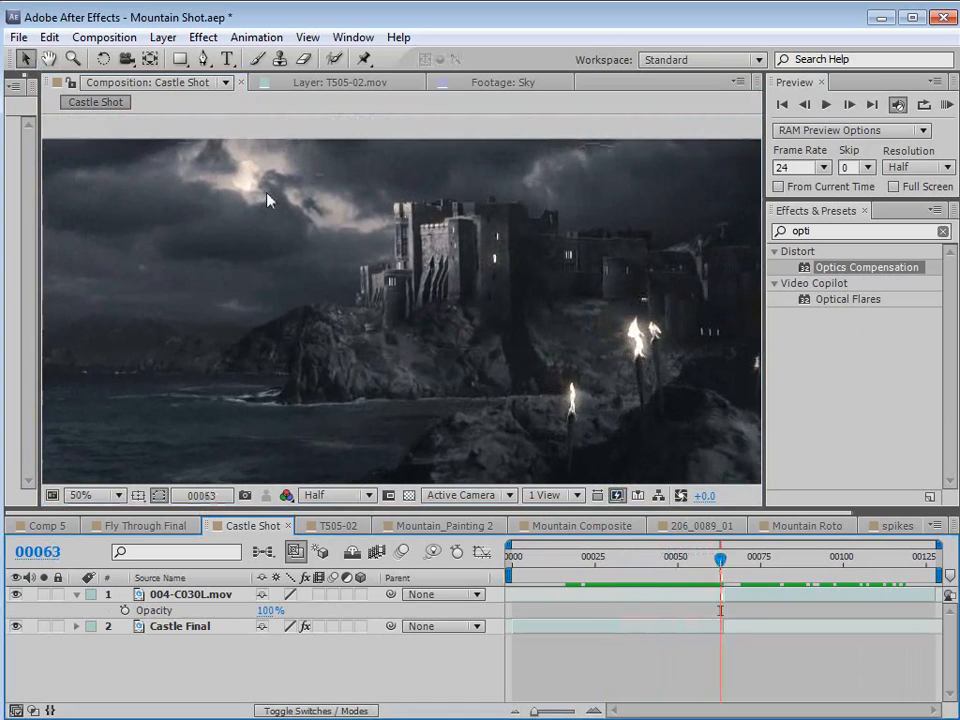
scroll(470, 280, down, 2)
drag(474, 283, 480, 247)
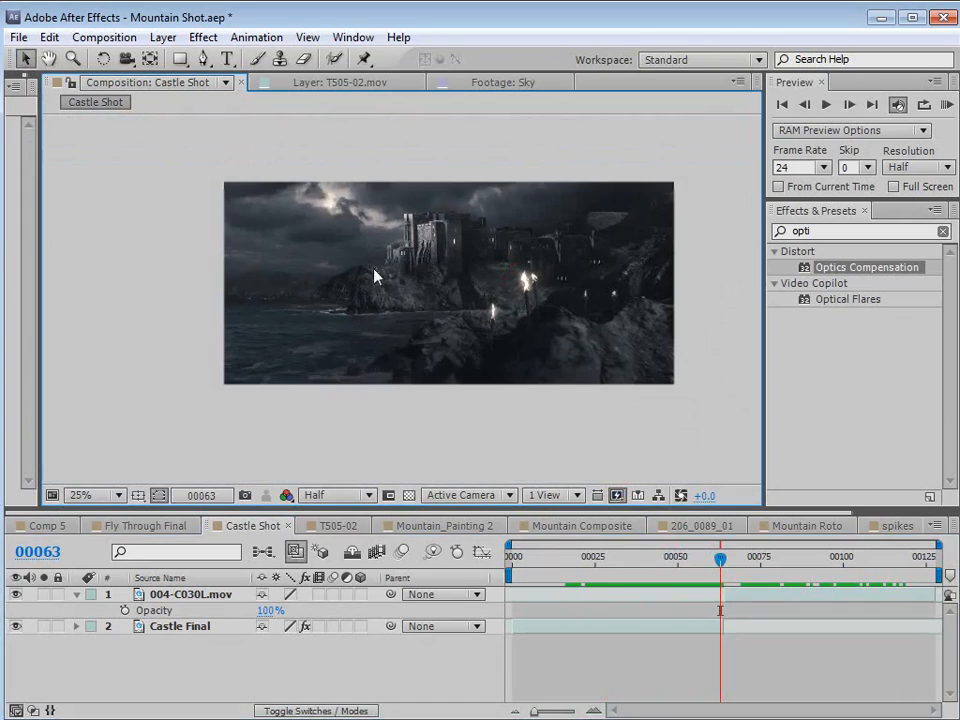
drag(39, 259, 197, 266)
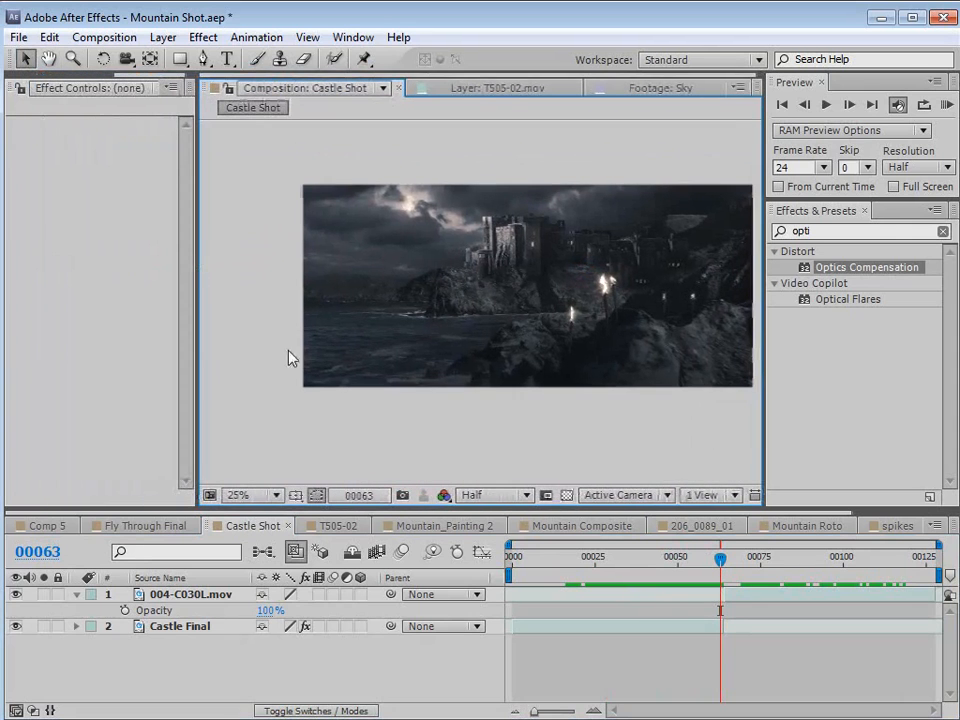
In Mountain Composite, pull down the Blue channel curve's midtone and shadow points on Adjustment Layer 88 and check it at frame 107.
click(575, 525)
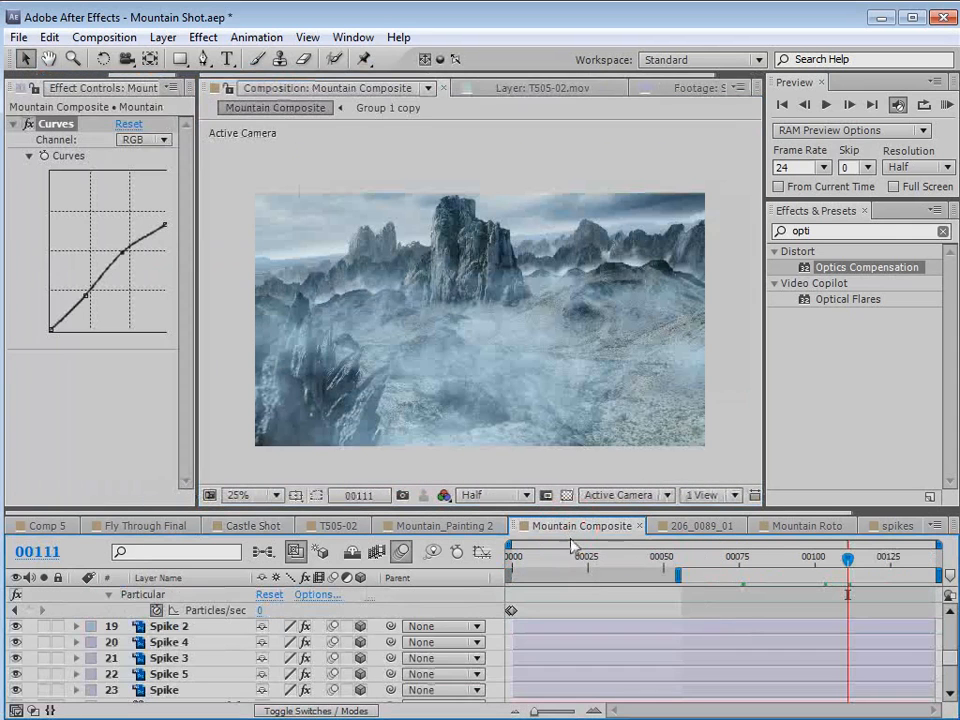
scroll(447, 622, up, 6)
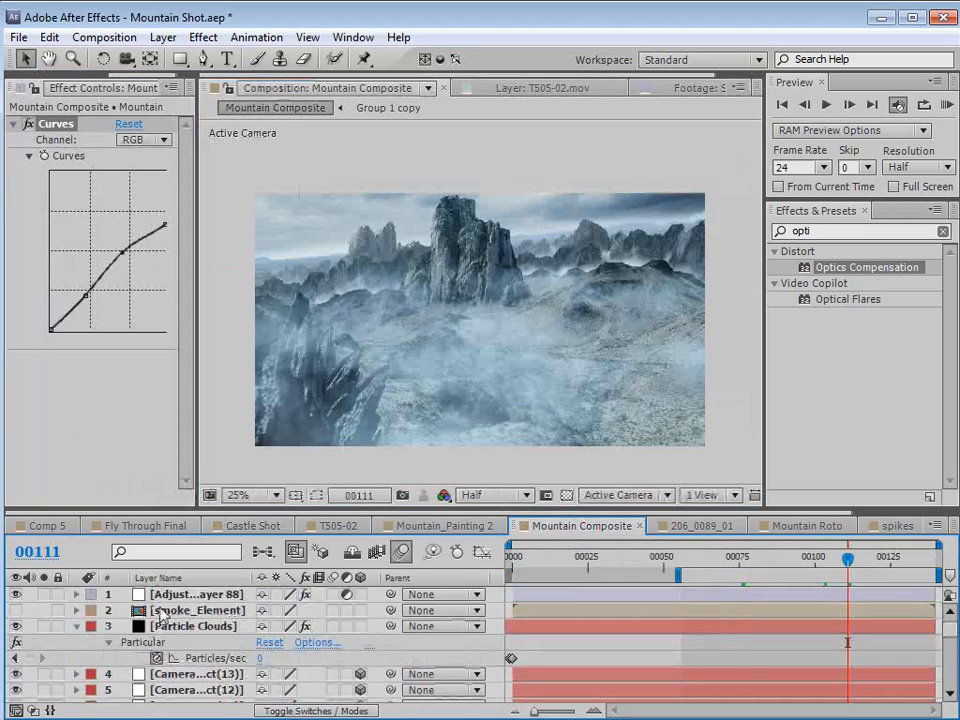
click(190, 594)
drag(197, 274, 291, 276)
drag(122, 272, 161, 261)
mouse_move(63, 318)
mouse_down()
mouse_move(81, 311)
mouse_move(88, 326)
mouse_move(80, 322)
mouse_up()
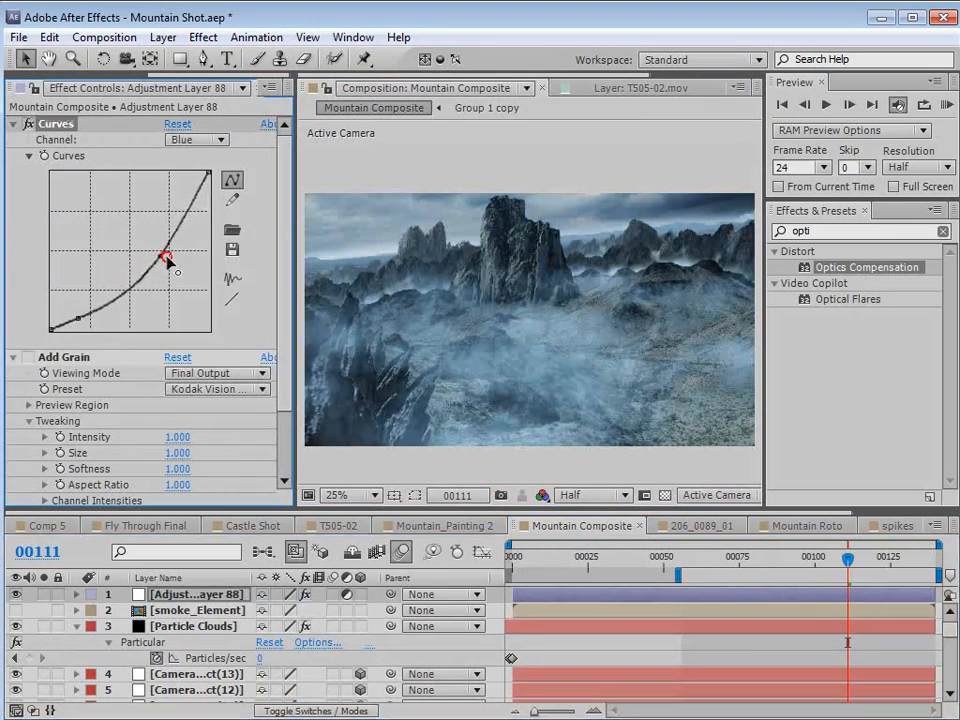
mouse_move(165, 257)
mouse_down()
mouse_move(176, 266)
mouse_move(166, 253)
mouse_up()
drag(790, 567, 836, 578)
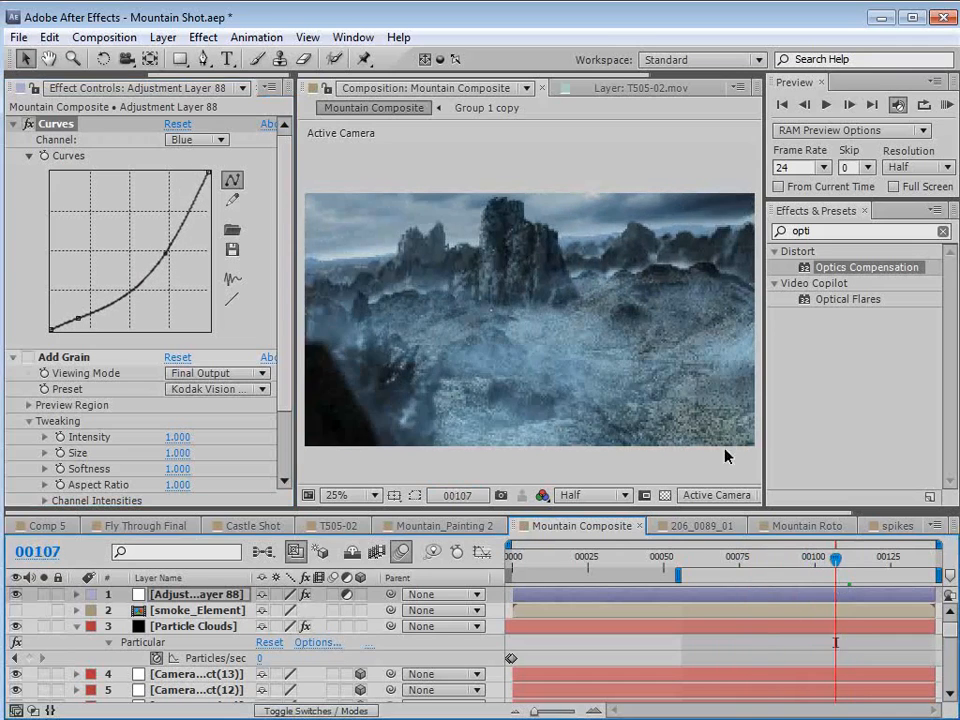
Apply the Tint effect to Adjustment Layer 88 and set Amount to Tint to 22%.
click(203, 37)
mouse_move(272, 220)
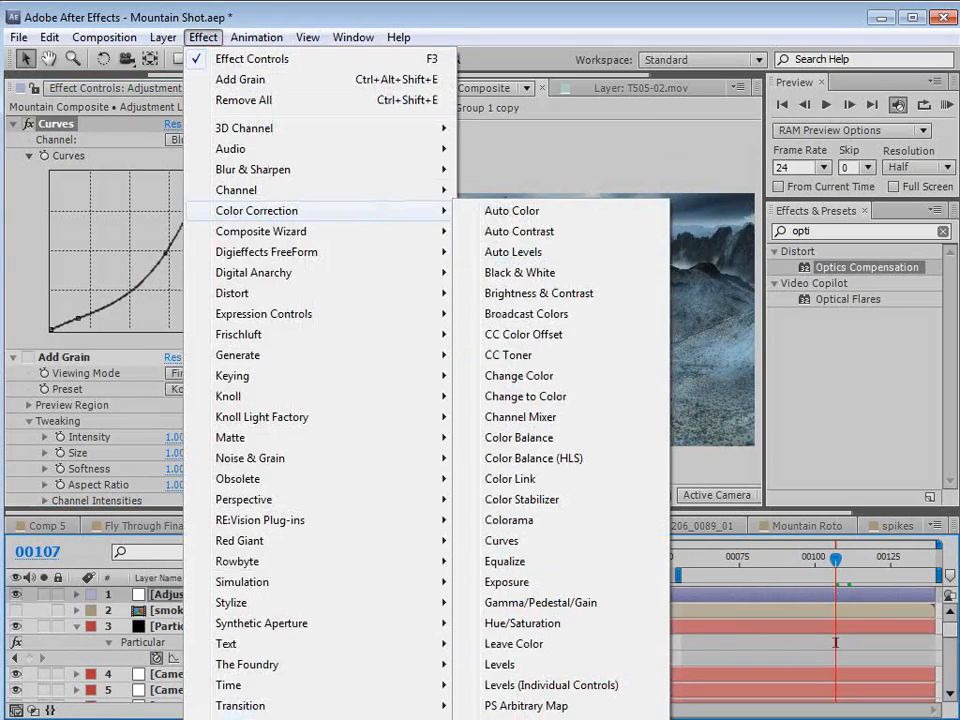
click(497, 717)
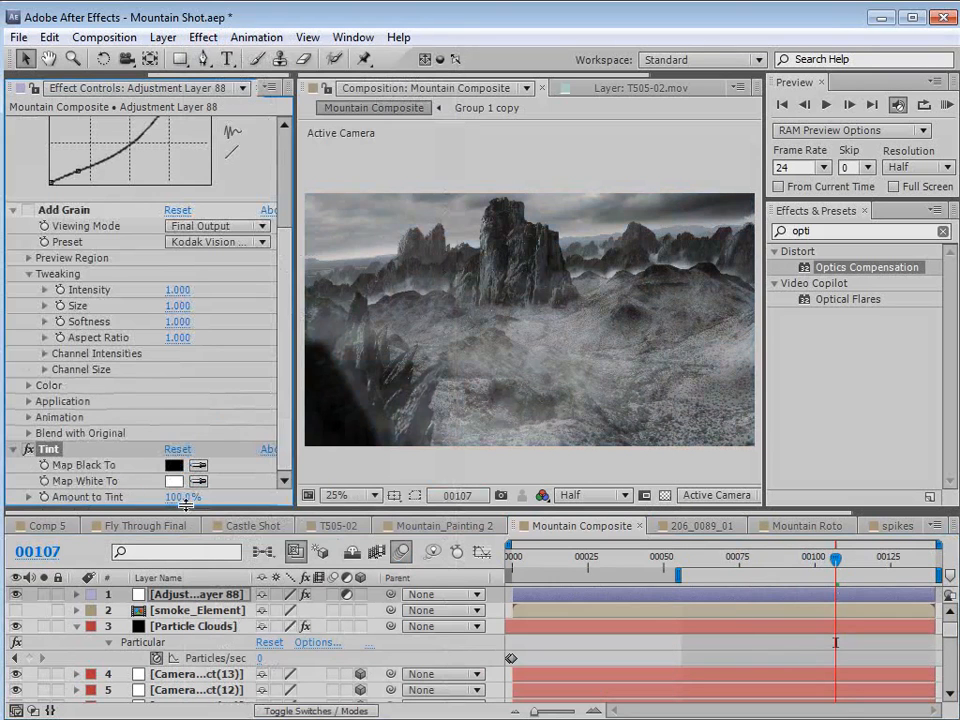
drag(187, 499, 45, 502)
Lift the shadow and midtone points of the Mountain layer's RGB curve to lighten its darks.
scroll(199, 654, down, 8)
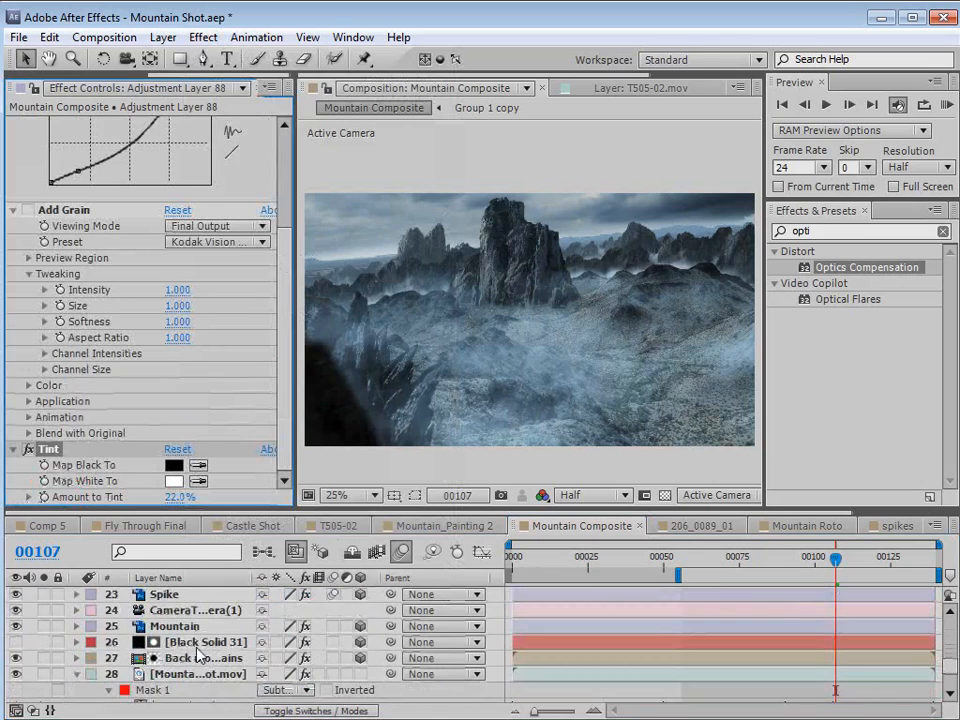
click(183, 627)
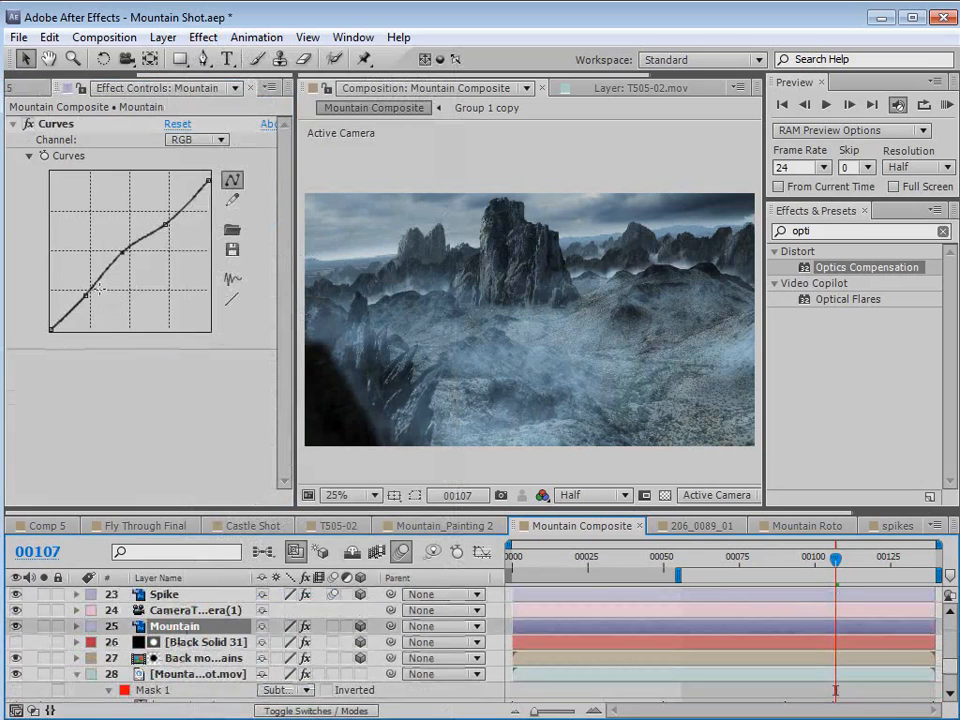
drag(86, 288, 74, 293)
drag(121, 252, 117, 251)
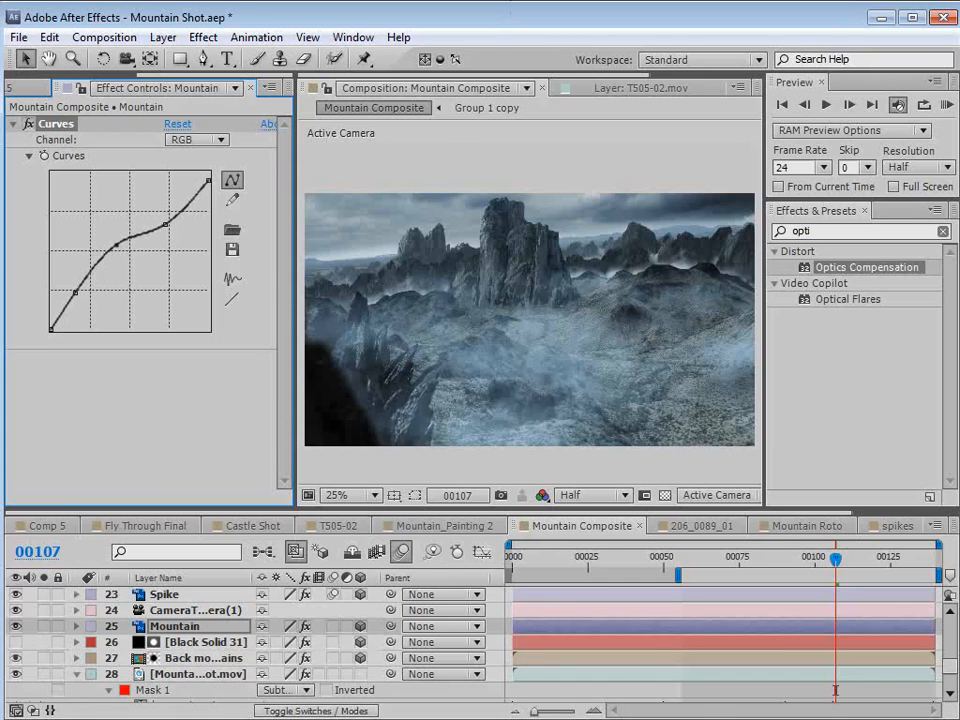
Switch to Firefox and view the Action Essentials 2: 720p entry on the Video Copilot products page.
key(alt+Tab)
click(182, 246)
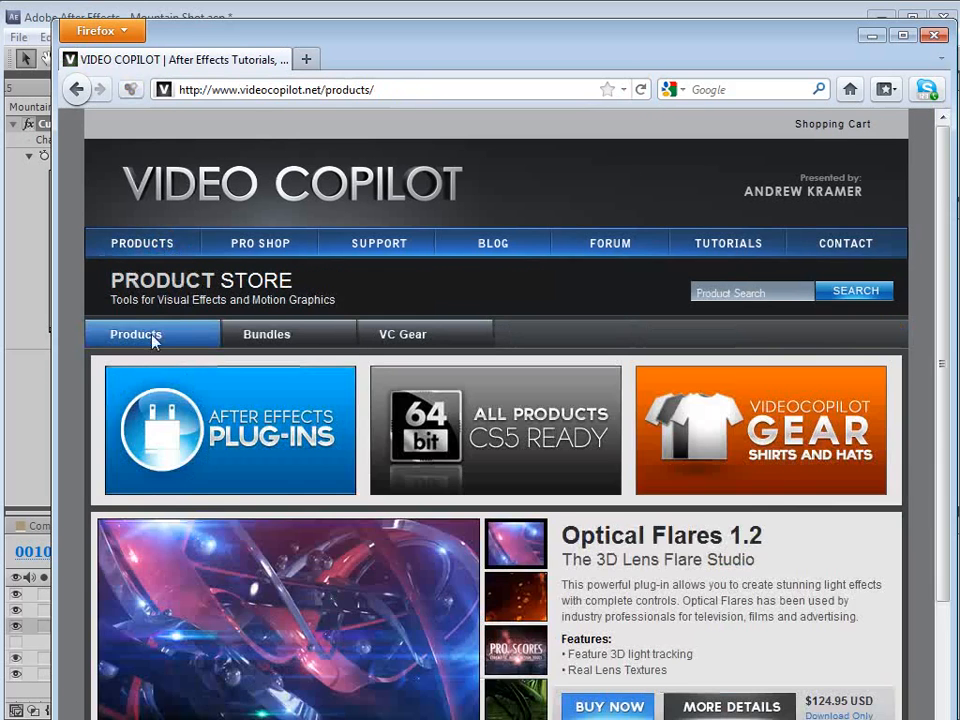
scroll(648, 540, down, 2)
scroll(610, 500, down, 2)
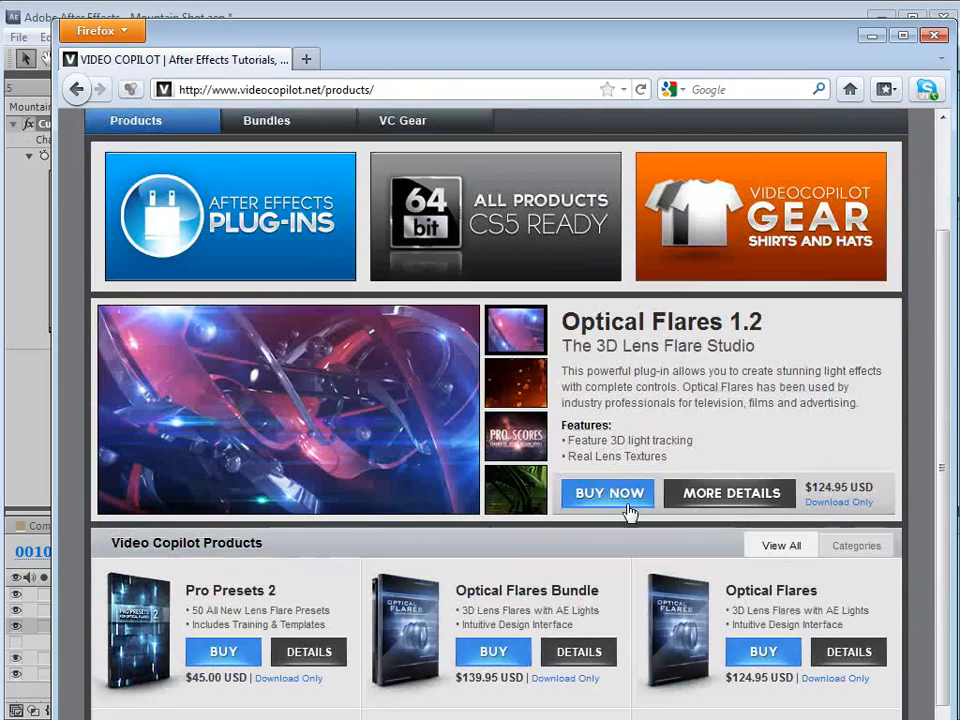
click(528, 395)
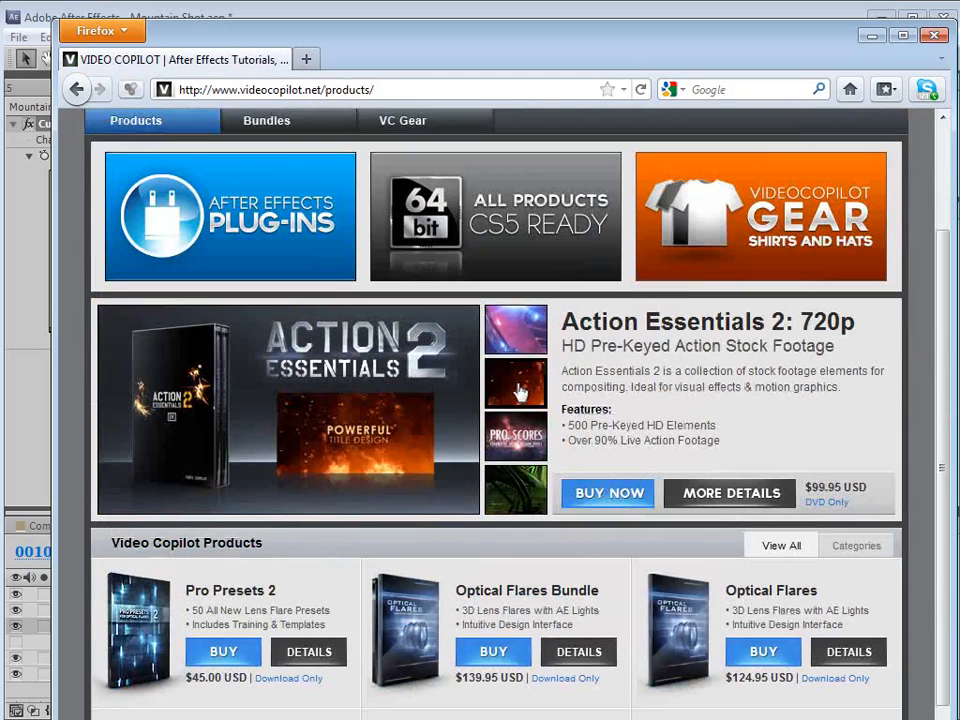
Switch back to After Effects and reopen Castle Shot for a close look at the torches at frame 63.
click(396, 17)
click(47, 526)
click(170, 530)
click(253, 526)
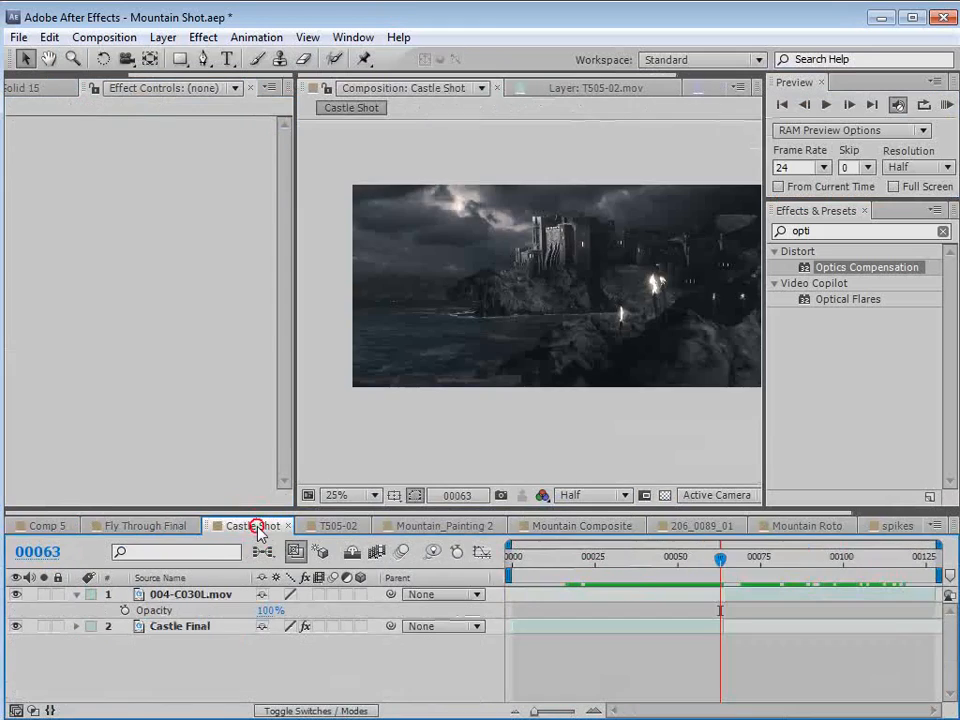
scroll(615, 424, up, 2)
drag(647, 369, 604, 353)
key(v)
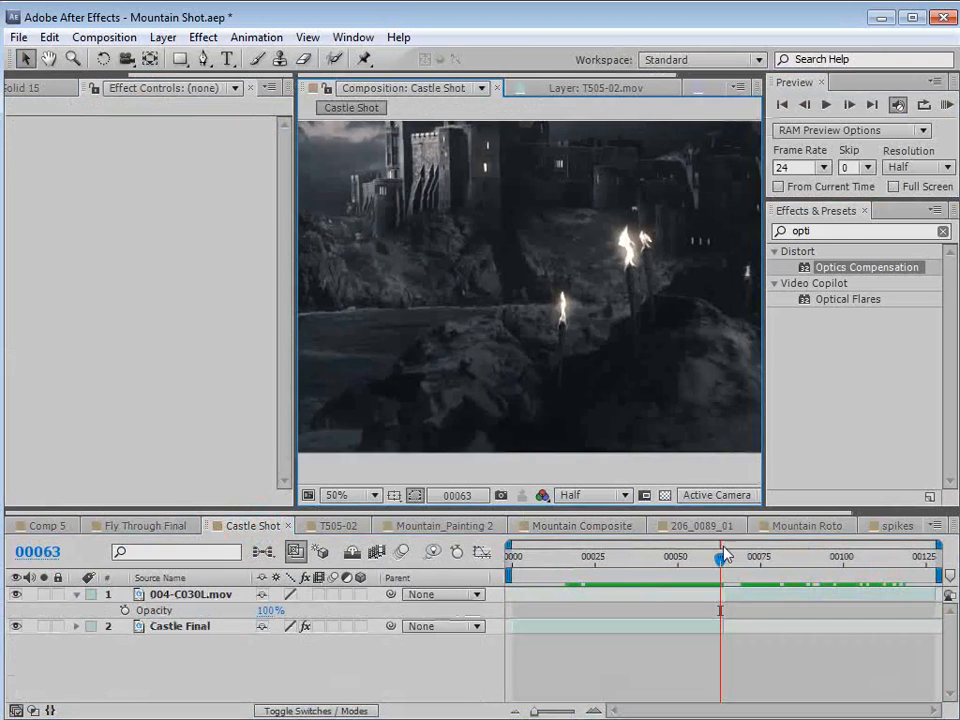
View the whole Castle Shot frame at frame 59.
mouse_move(720, 560)
mouse_down()
mouse_move(731, 562)
mouse_move(683, 576)
mouse_move(659, 568)
mouse_move(706, 568)
mouse_up()
scroll(617, 296, down, 1)
key(h)
drag(629, 298, 639, 313)
key(v)
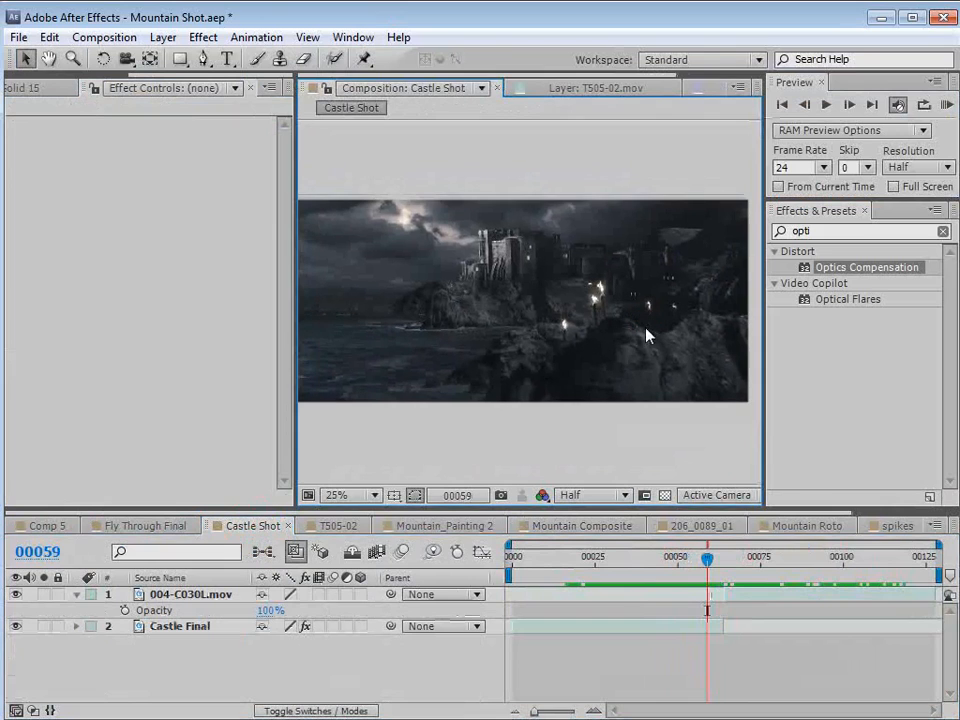